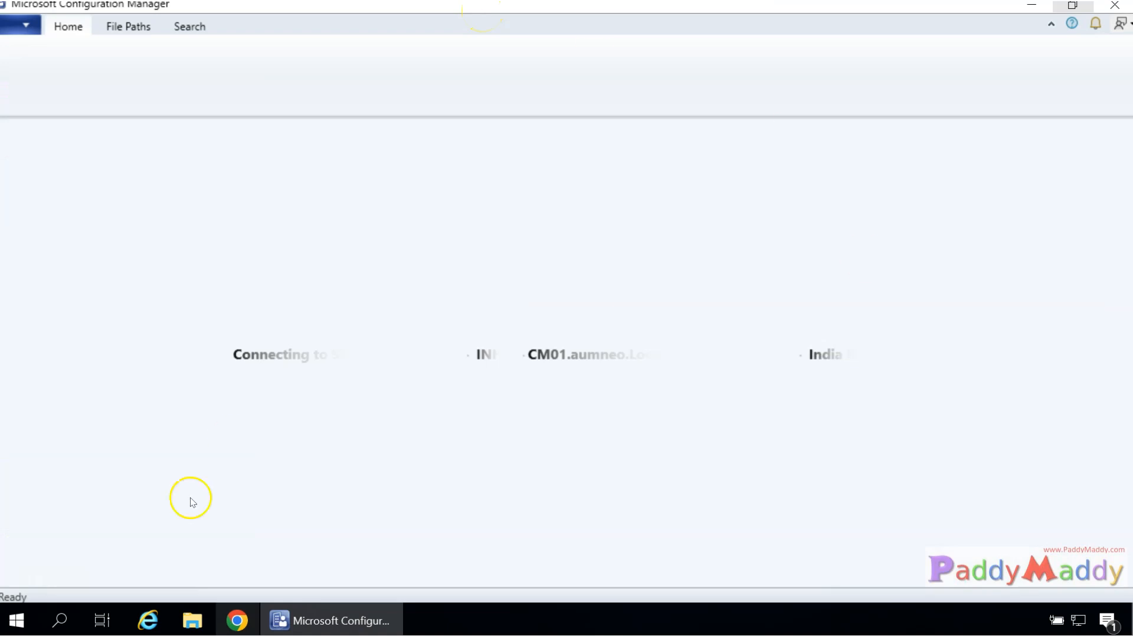
Bring up the Configuration Manager console, now connected to the LAB site, from the Start menu folder.
click(16, 626)
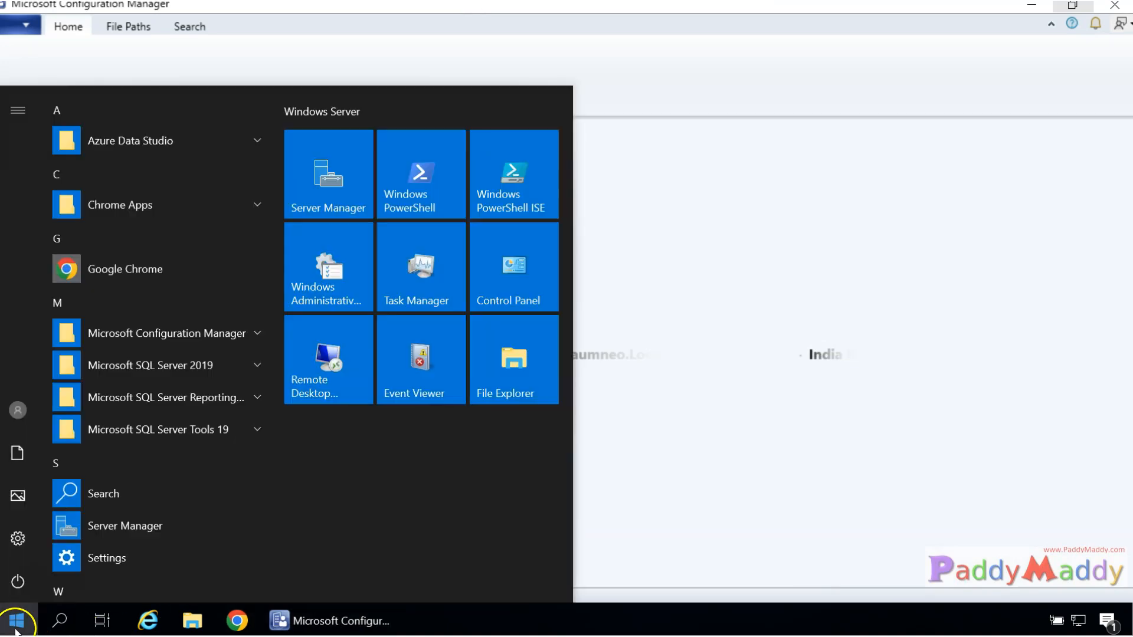
click(158, 330)
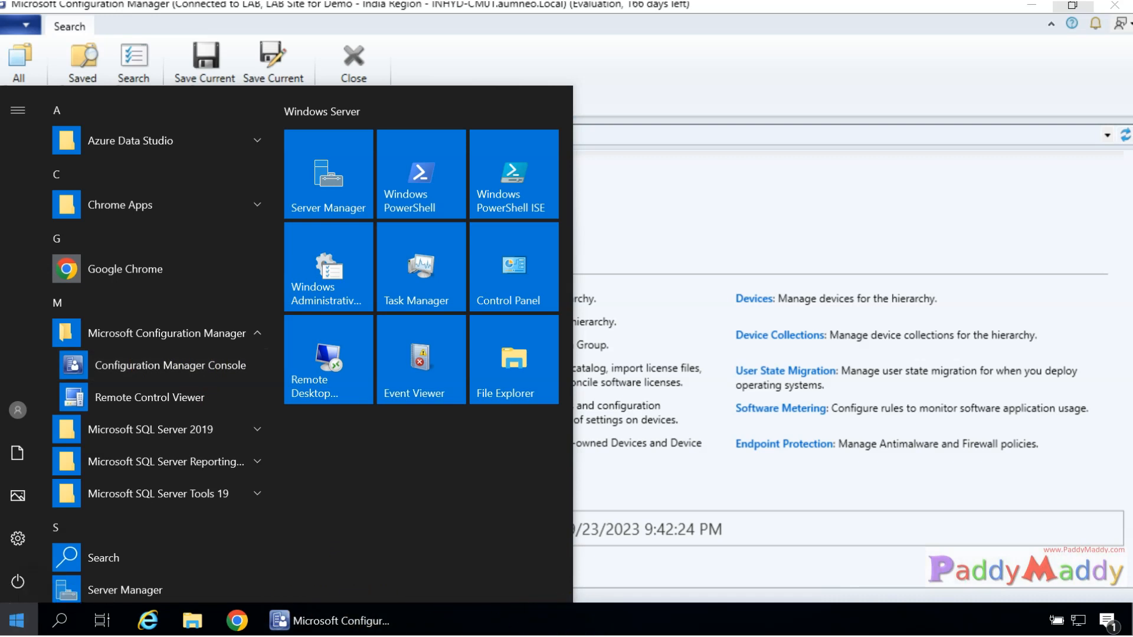
click(16, 620)
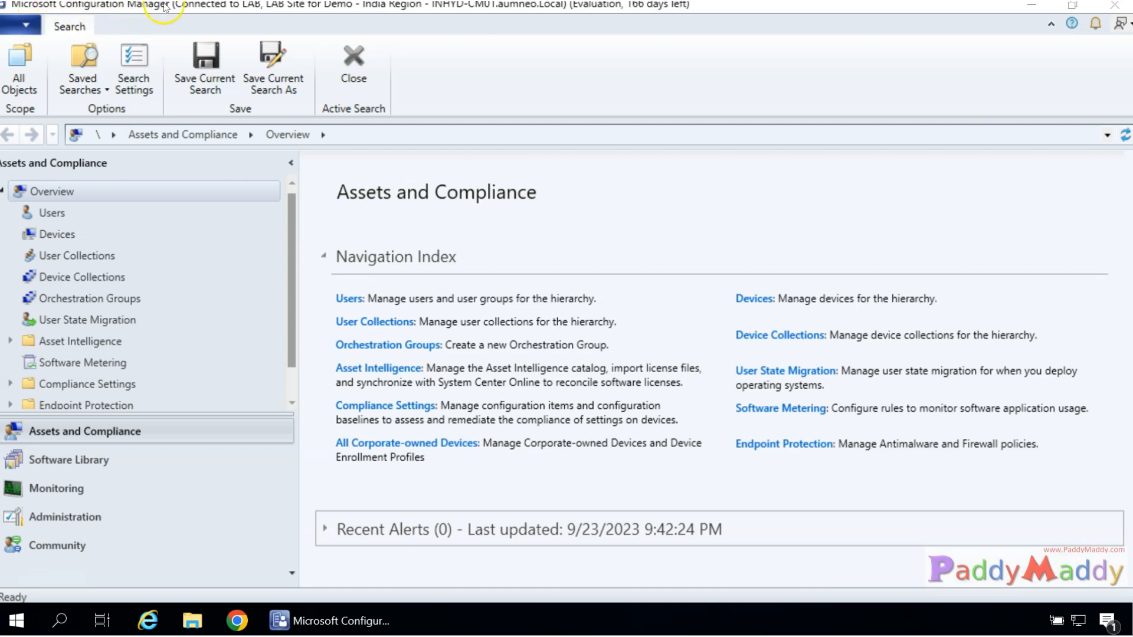
Restore and re-maximize the console window, then move to the Administration workspace.
drag(604, 21, 608, 84)
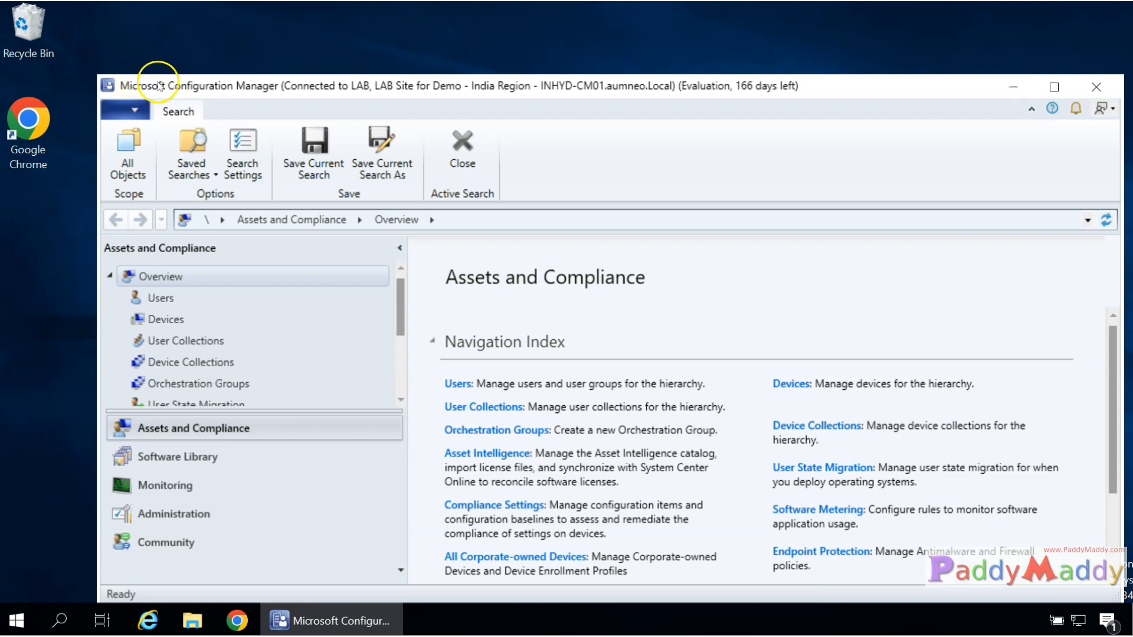
double_click(253, 84)
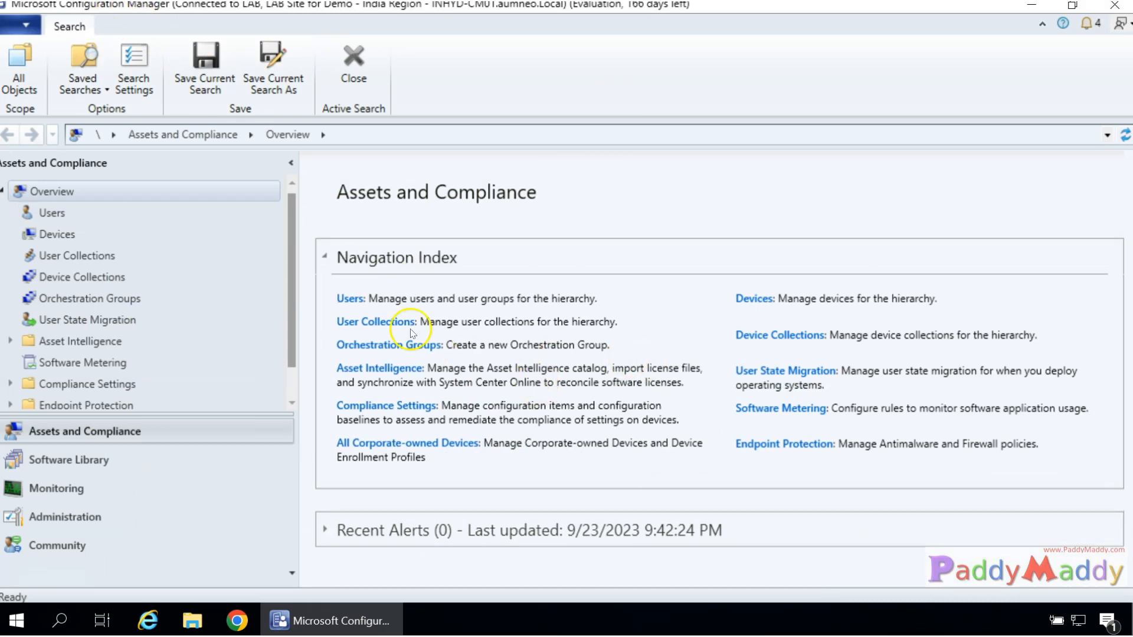
drag(289, 294, 293, 346)
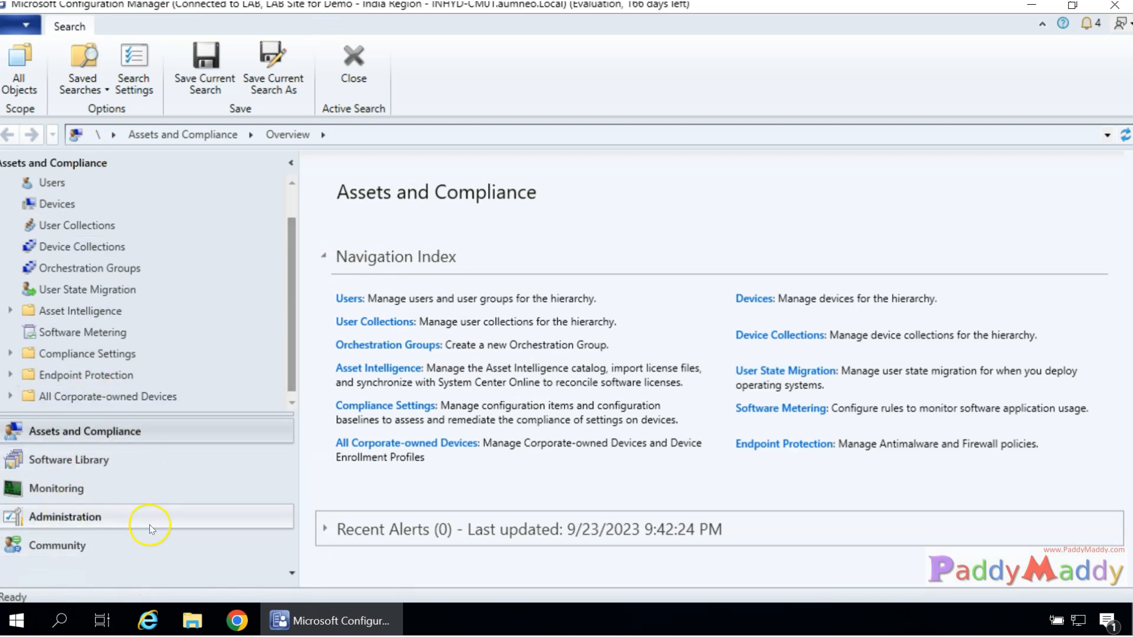
click(80, 520)
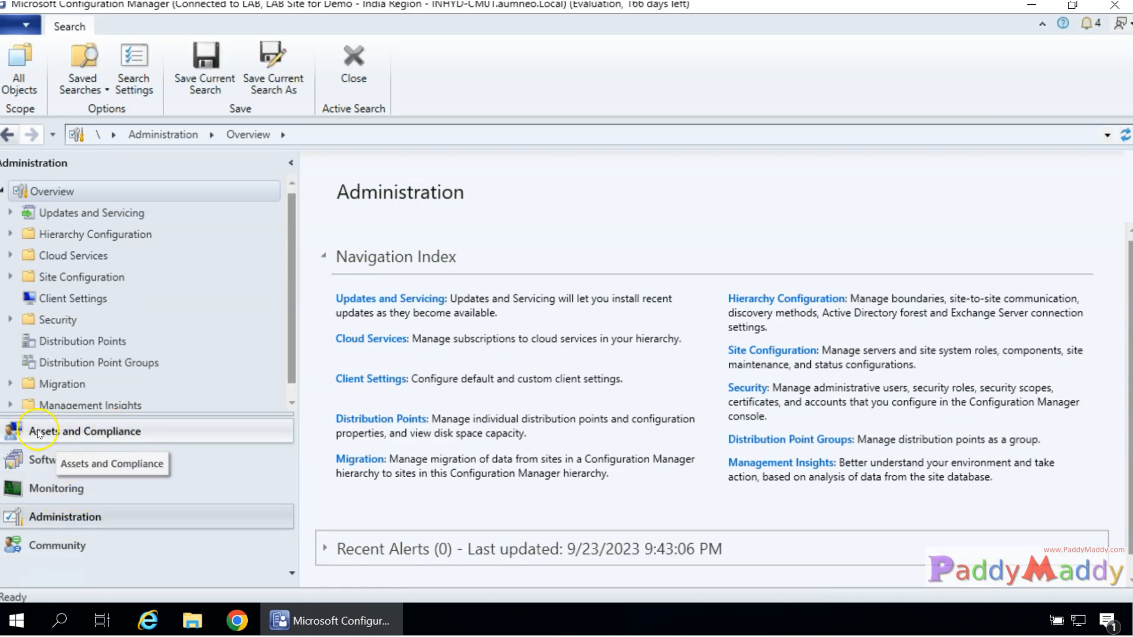
Go briefly to Assets and Compliance, then return to Administration and scroll the navigation tree.
click(136, 433)
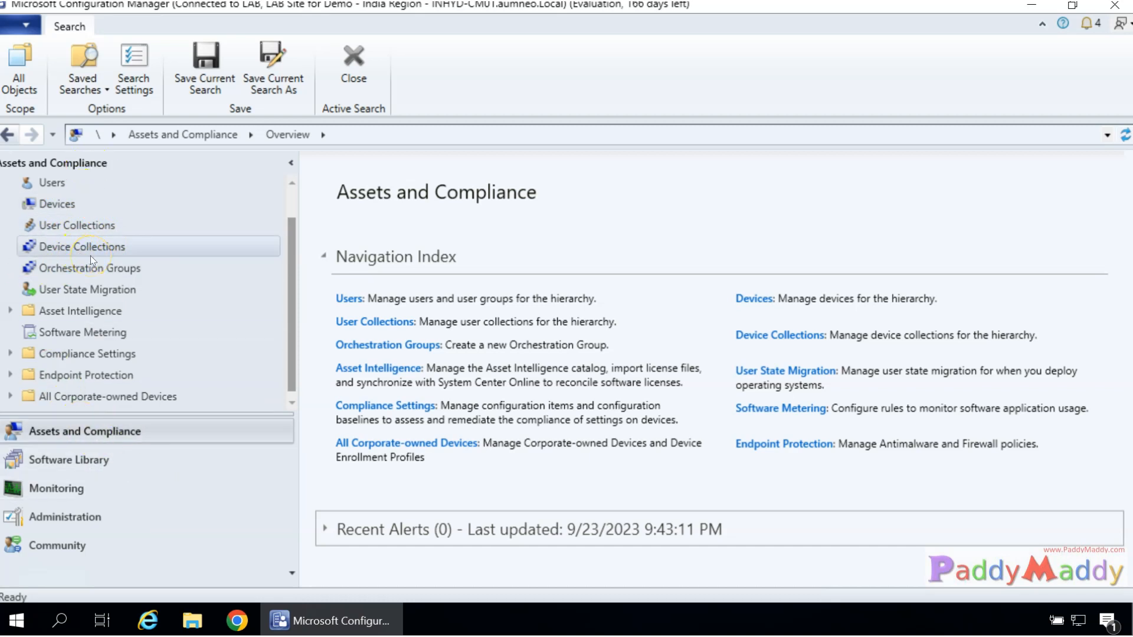
click(55, 523)
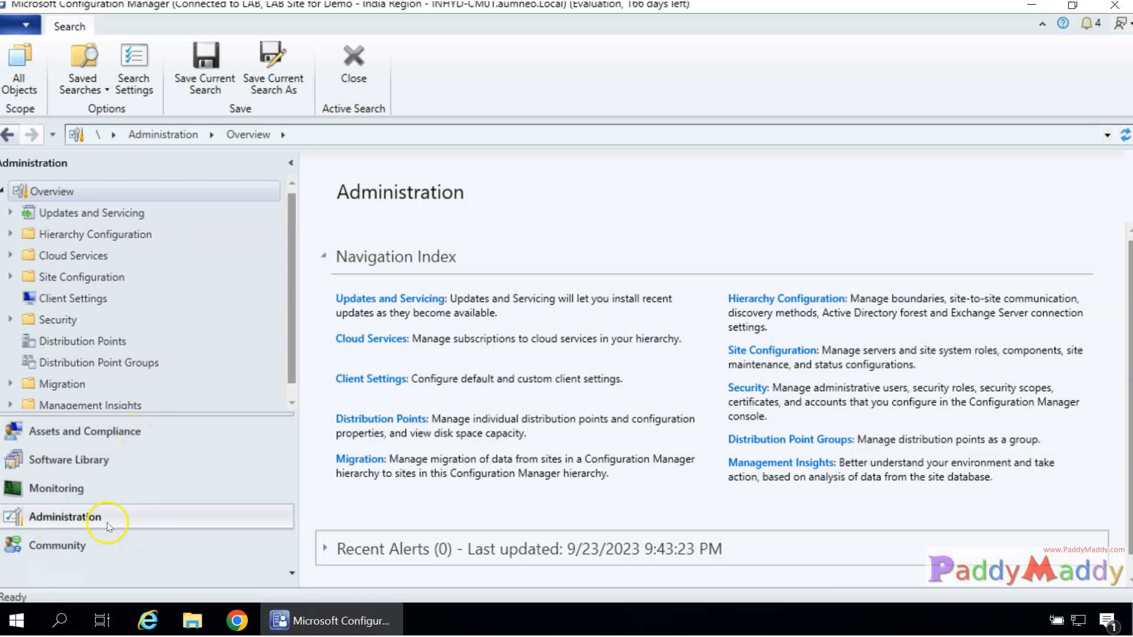
drag(292, 219, 284, 311)
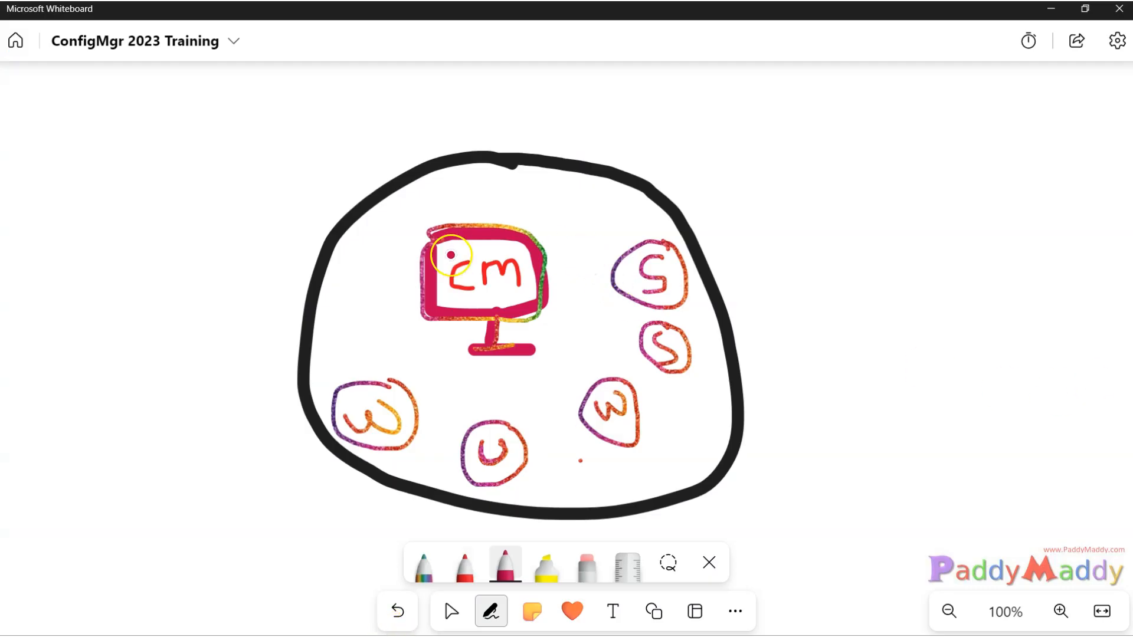
In red, retouch the monitor sketch, draw a line from the black circle and write HYO.
mouse_move(438, 239)
mouse_down()
mouse_move(422, 302)
mouse_move(531, 317)
mouse_move(552, 275)
mouse_move(536, 236)
mouse_move(440, 227)
mouse_up()
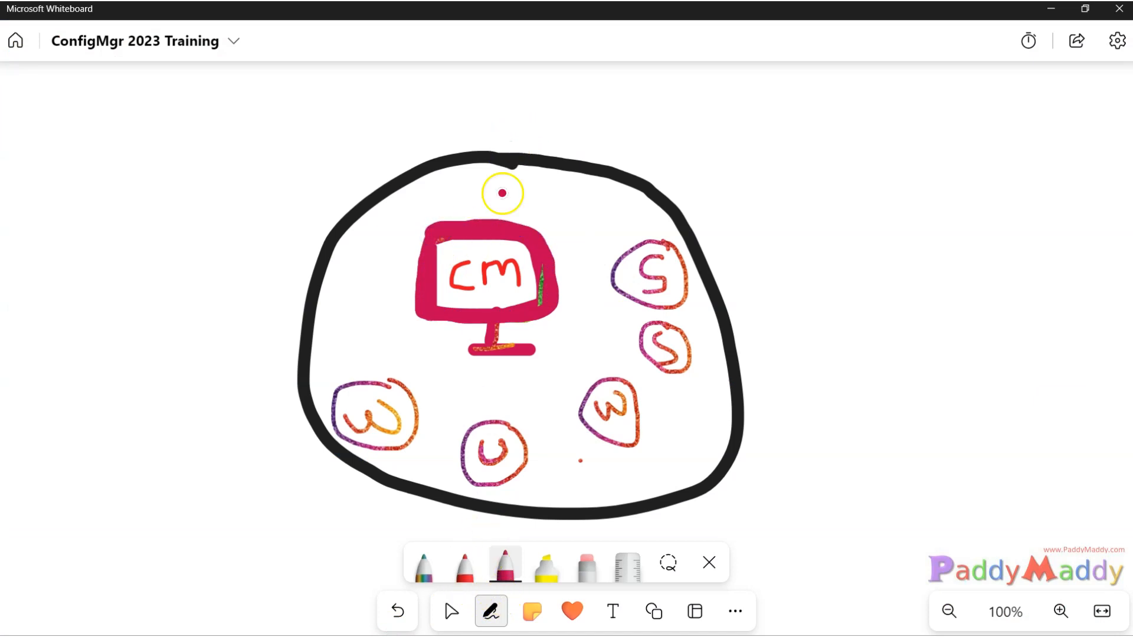
mouse_move(638, 175)
mouse_down()
mouse_move(781, 154)
mouse_move(792, 175)
mouse_up()
mouse_move(805, 112)
mouse_down()
mouse_move(824, 158)
mouse_move(826, 134)
mouse_move(856, 131)
mouse_move(872, 99)
mouse_move(883, 185)
mouse_up()
mouse_move(888, 118)
mouse_down()
mouse_move(899, 139)
mouse_move(923, 75)
mouse_move(911, 133)
mouse_up()
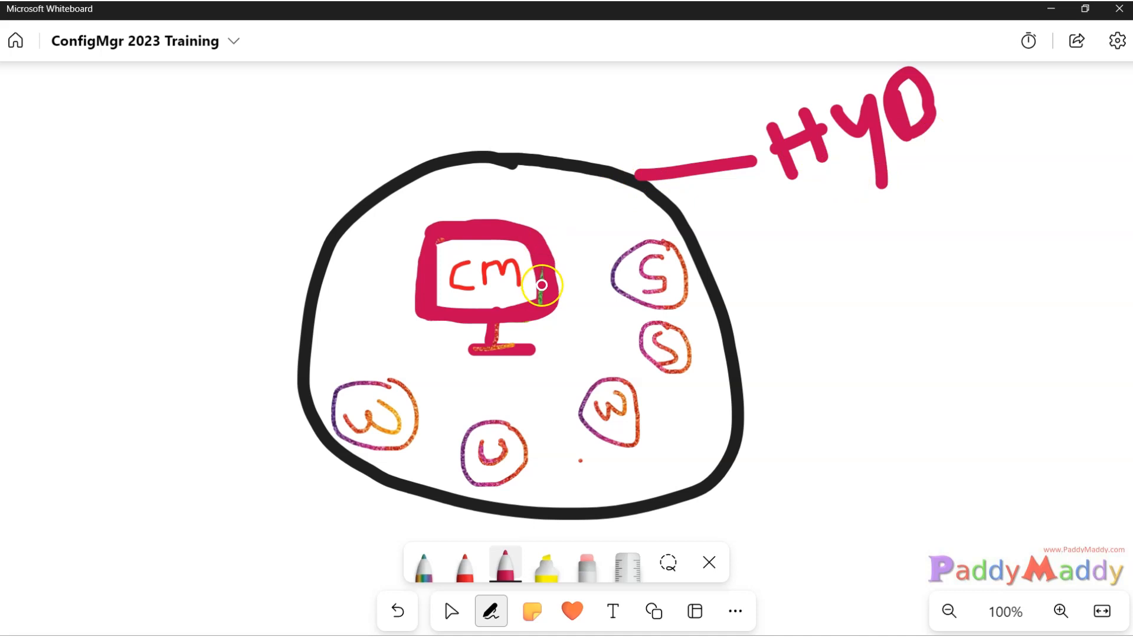
drag(544, 274, 537, 291)
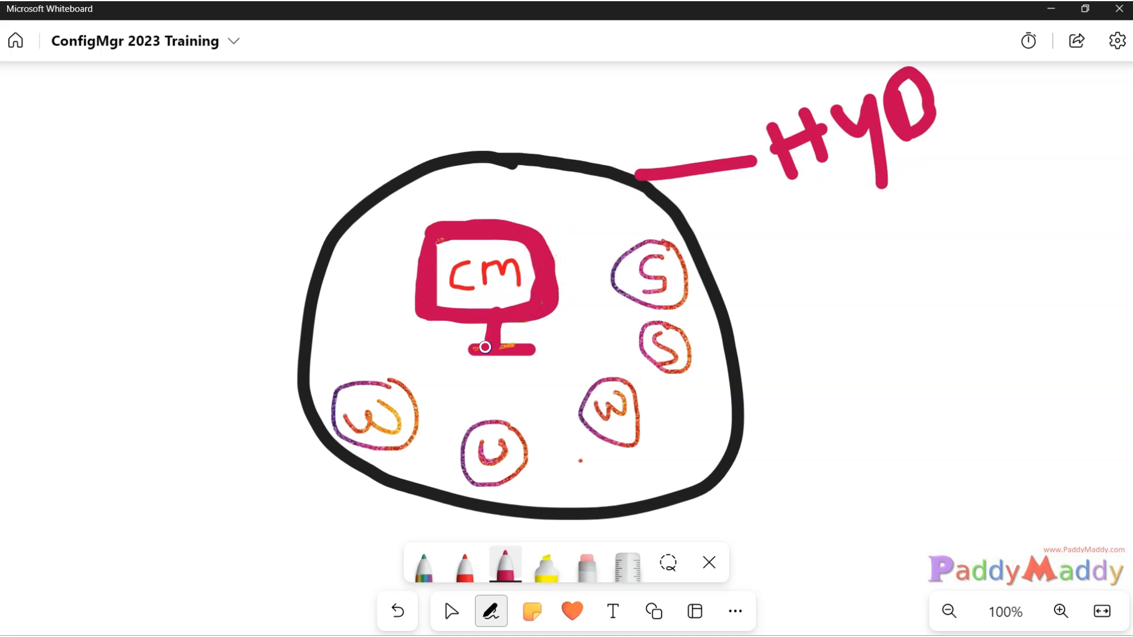
drag(536, 349, 476, 346)
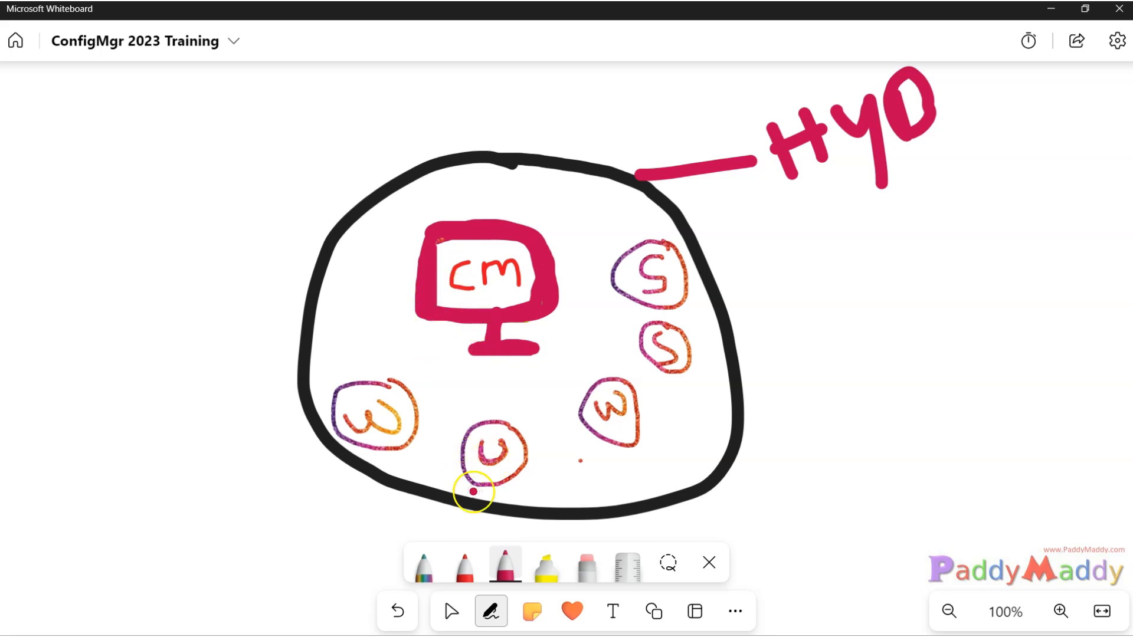
With the rainbow pen, tick the two S, two W and U circles.
click(432, 569)
drag(583, 372, 613, 353)
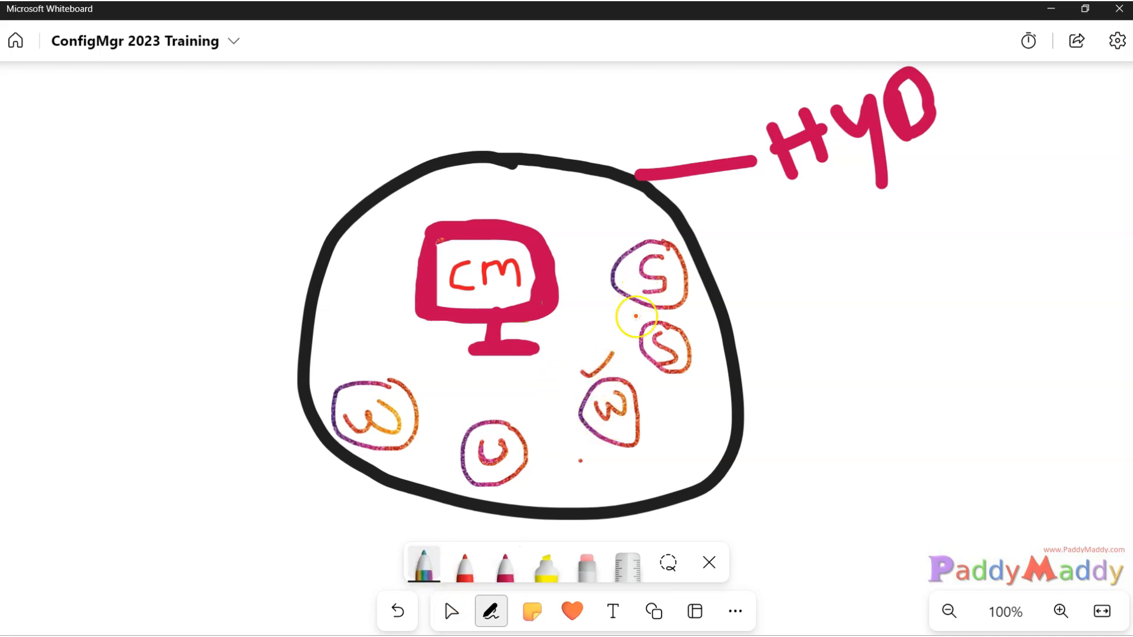
mouse_move(609, 235)
mouse_down()
mouse_move(630, 252)
mouse_move(650, 214)
mouse_up()
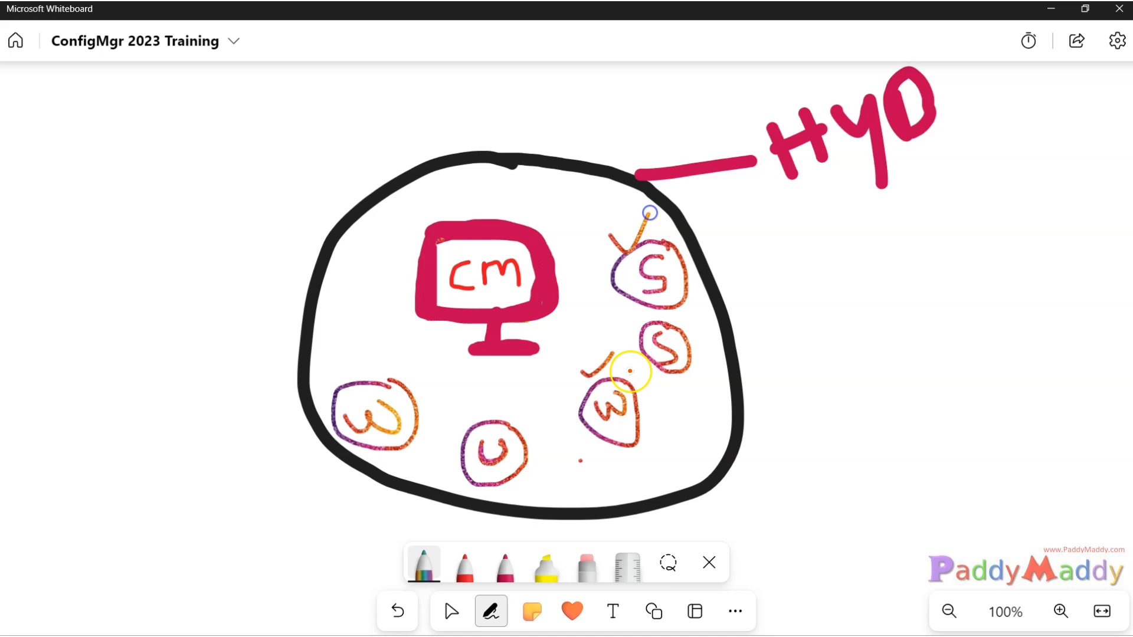
drag(625, 331, 649, 309)
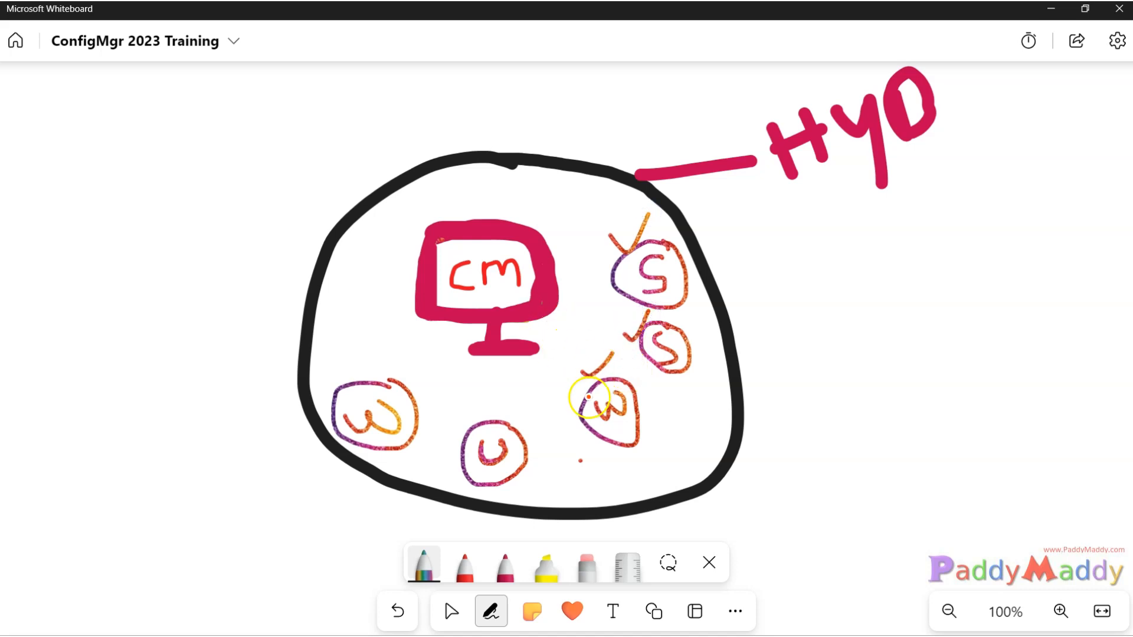
drag(340, 372, 405, 338)
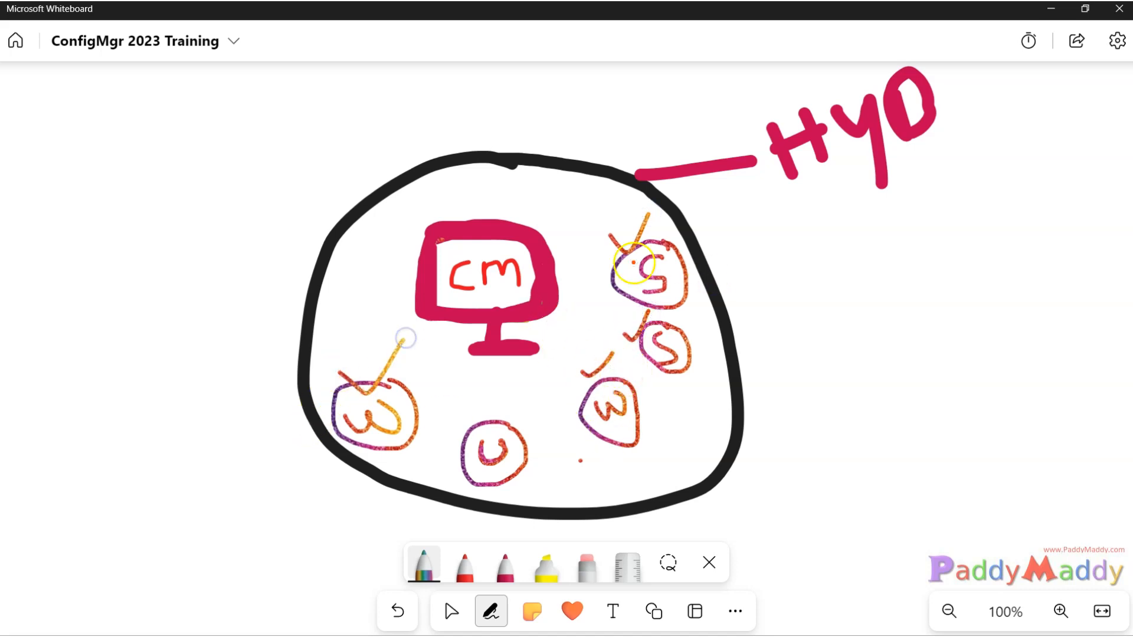
mouse_move(475, 413)
mouse_down()
mouse_move(494, 426)
mouse_move(533, 399)
mouse_up()
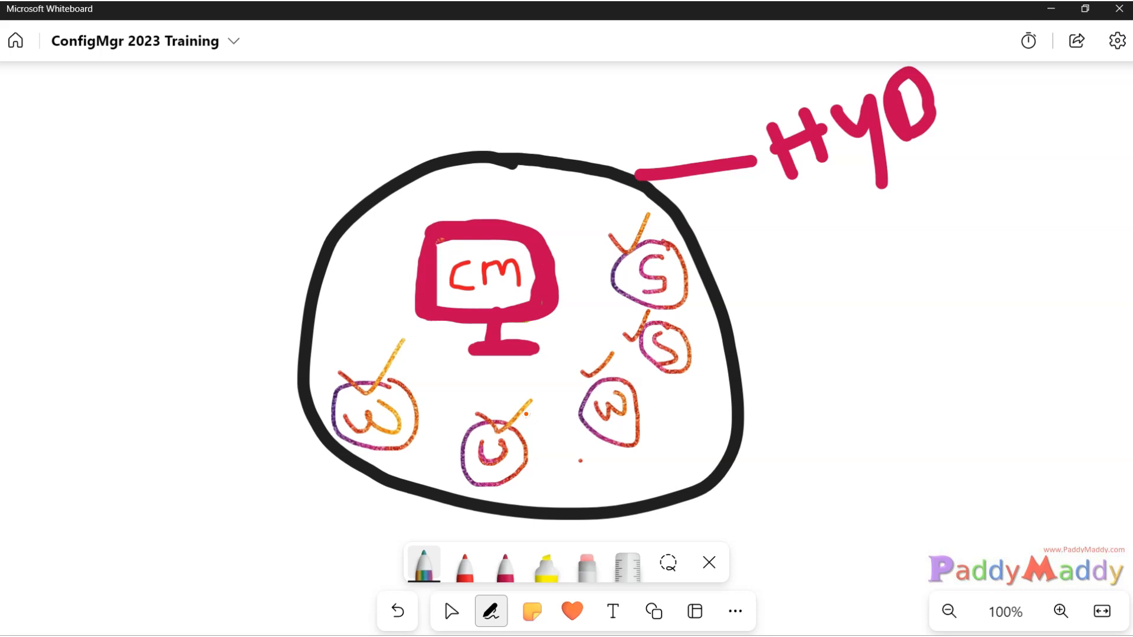
Underline HYO in rainbow ink and draw a new circle labelled DLH.
click(527, 401)
drag(946, 130, 827, 209)
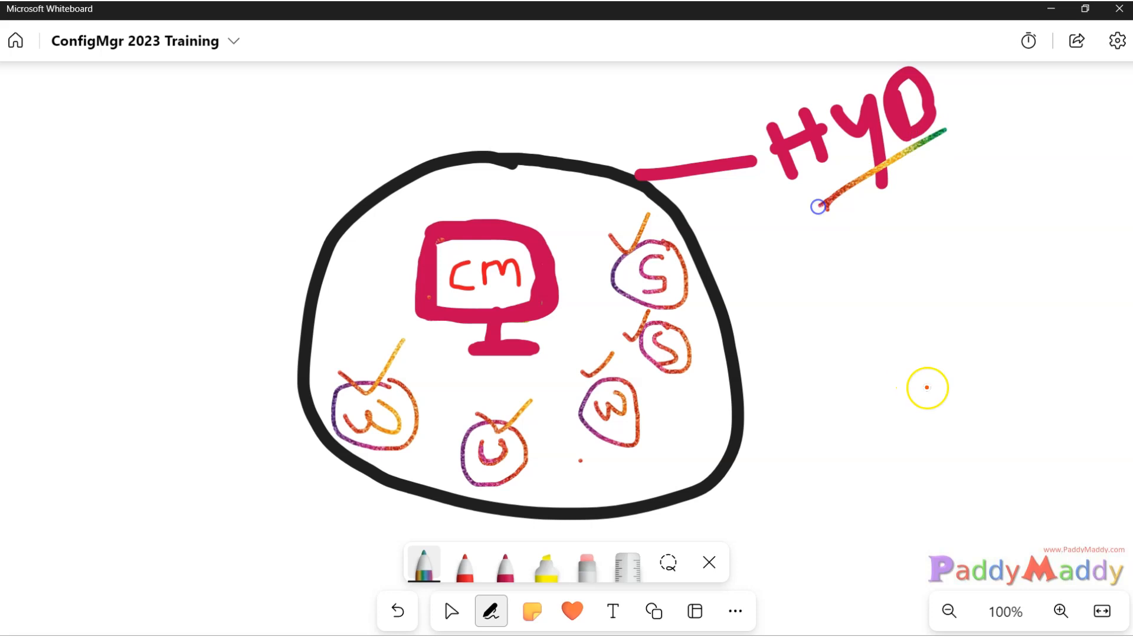
mouse_move(1018, 273)
mouse_down()
mouse_move(998, 544)
mouse_move(1070, 285)
mouse_up()
drag(1071, 285, 1009, 270)
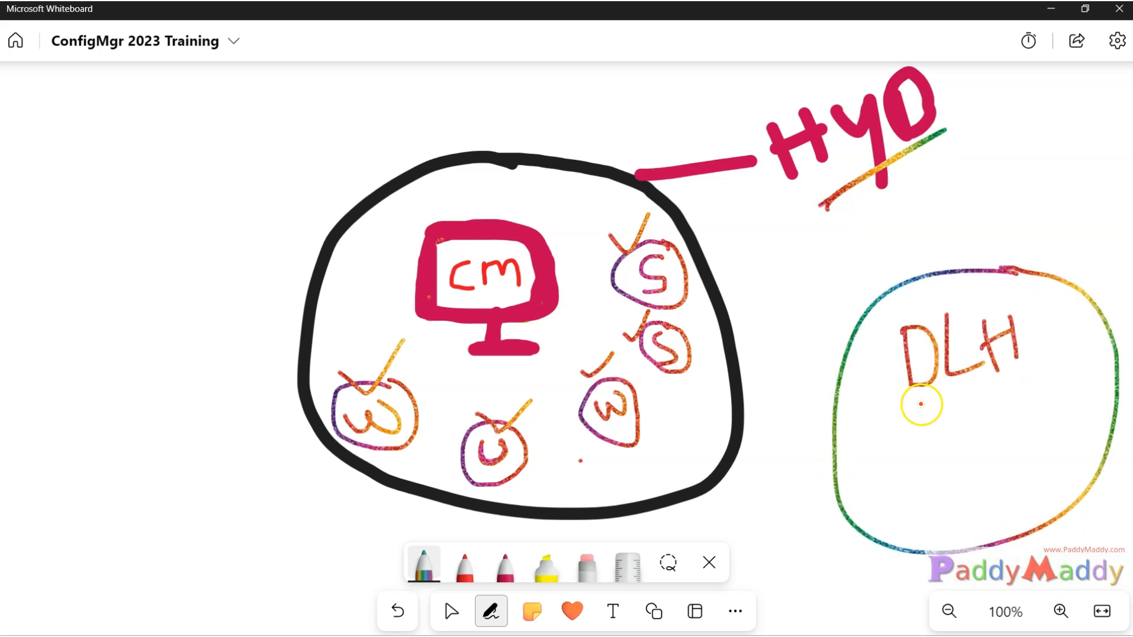
Draw four small circles inside the DLH circle.
mouse_move(915, 453)
mouse_down()
mouse_move(948, 474)
mouse_move(914, 454)
mouse_up()
mouse_move(1020, 450)
mouse_down()
mouse_move(991, 502)
mouse_move(1019, 453)
mouse_up()
mouse_move(1100, 451)
mouse_down()
mouse_move(1082, 409)
mouse_move(1054, 440)
mouse_move(1080, 413)
mouse_up()
mouse_move(1079, 305)
mouse_down()
mouse_move(1043, 341)
mouse_move(1089, 316)
mouse_move(1074, 307)
mouse_up()
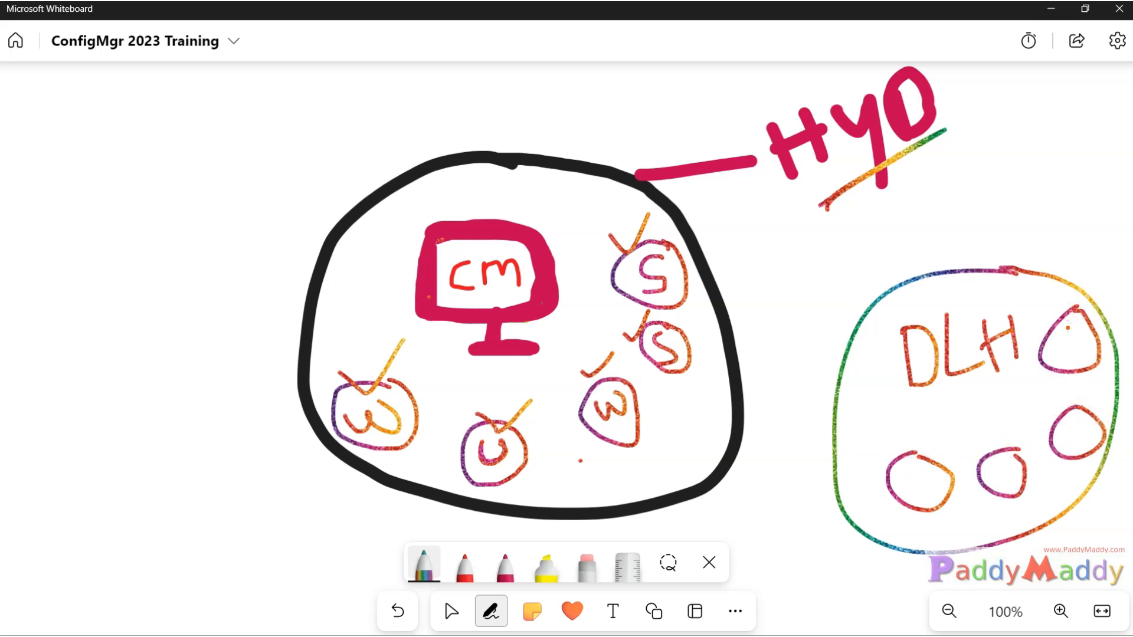
Underline HYO again with thick pink ink.
click(503, 572)
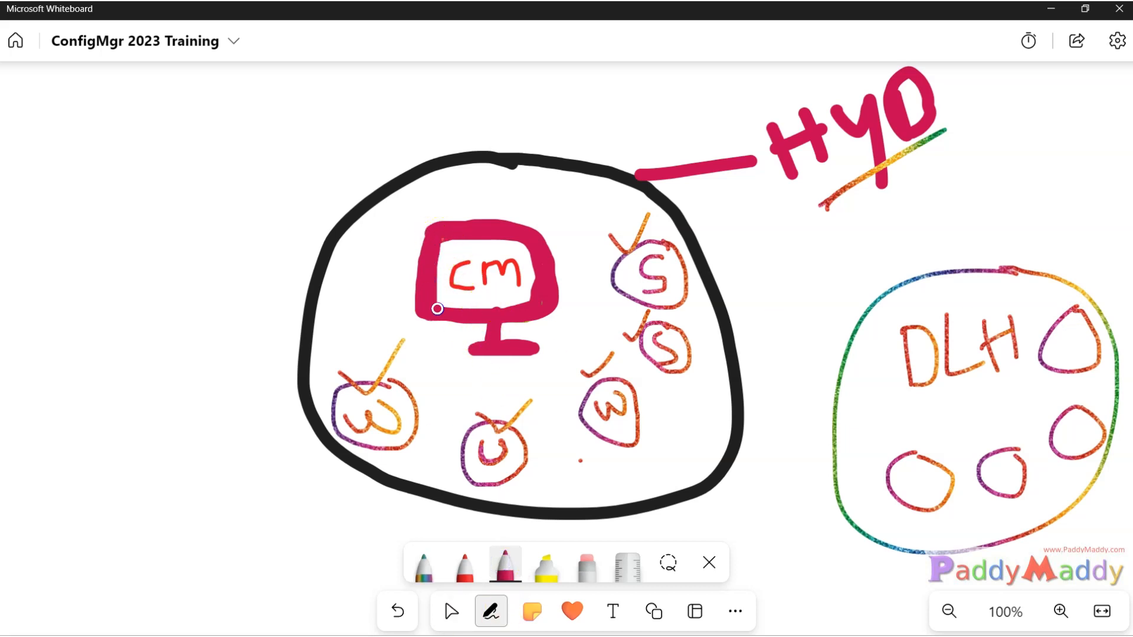
click(867, 176)
drag(812, 198, 939, 130)
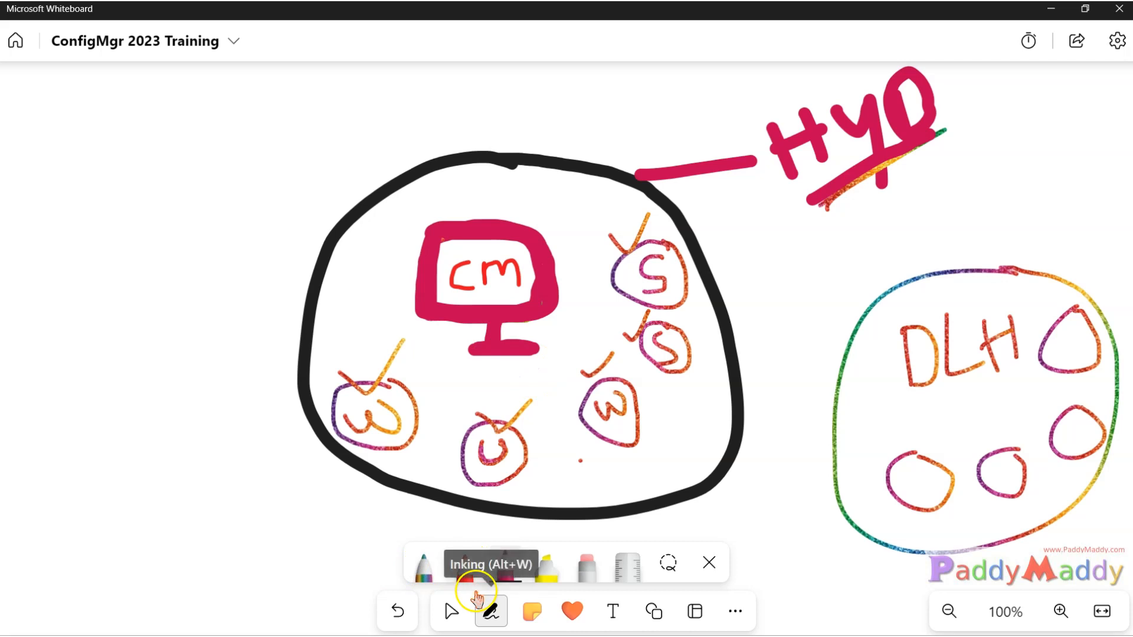
In rainbow ink, write and underline 'Boundary' and connect the monitor to each S, W and U circle.
click(428, 584)
mouse_move(67, 141)
mouse_down()
mouse_move(72, 189)
mouse_move(136, 132)
mouse_move(185, 118)
mouse_move(230, 145)
mouse_move(428, 146)
mouse_up()
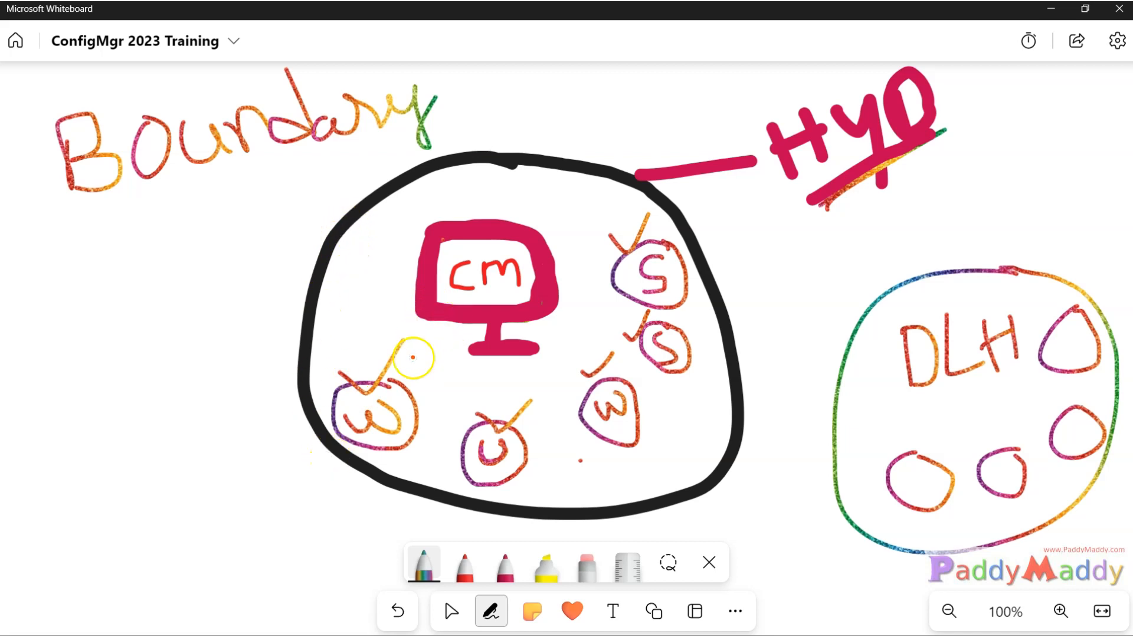
mouse_move(403, 386)
mouse_down()
mouse_move(444, 306)
mouse_move(490, 424)
mouse_up()
drag(592, 376, 529, 309)
drag(636, 339, 523, 307)
drag(636, 276, 561, 269)
mouse_move(489, 159)
mouse_down()
mouse_move(308, 260)
mouse_move(293, 493)
mouse_move(678, 514)
mouse_move(730, 271)
mouse_move(518, 144)
mouse_move(427, 159)
mouse_up()
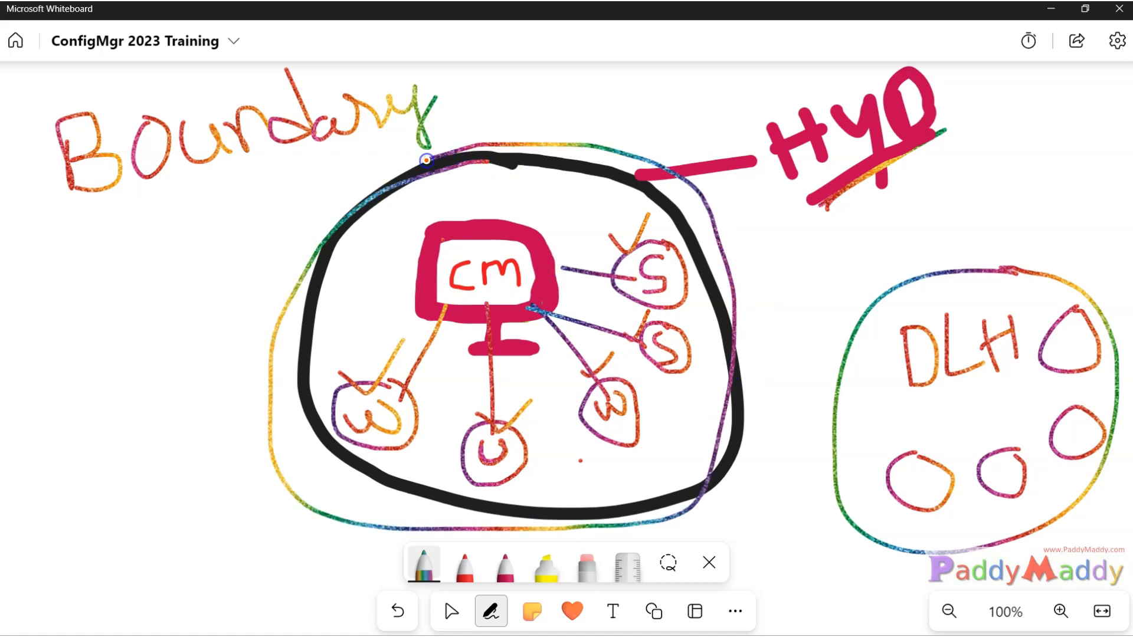
key(ctrl+z)
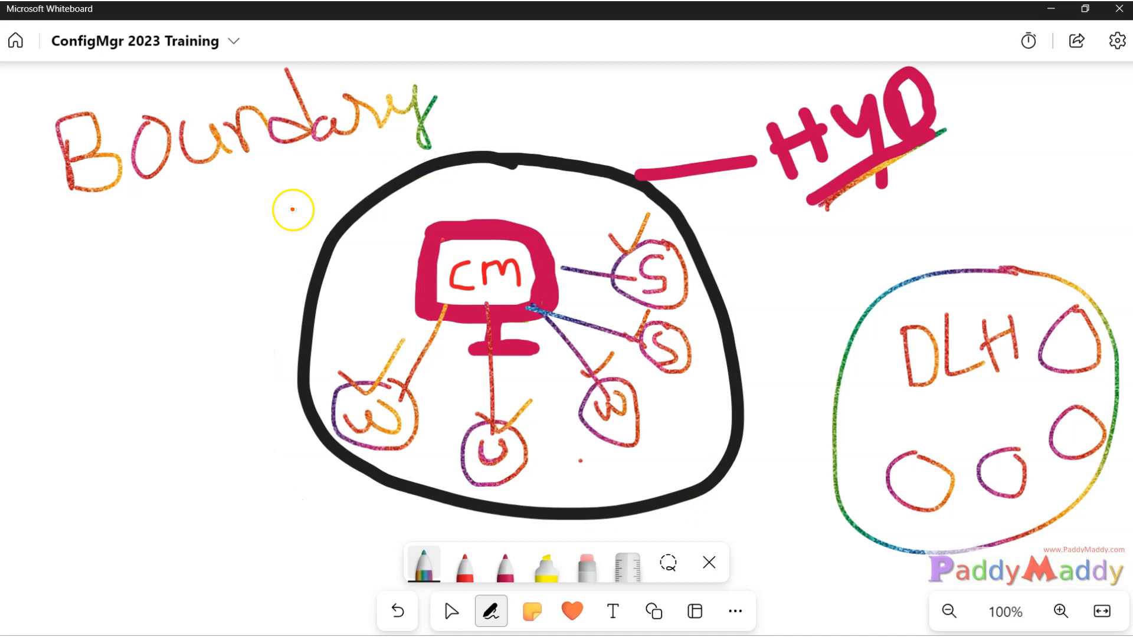
mouse_move(112, 209)
mouse_down()
mouse_move(284, 166)
mouse_move(131, 197)
mouse_up()
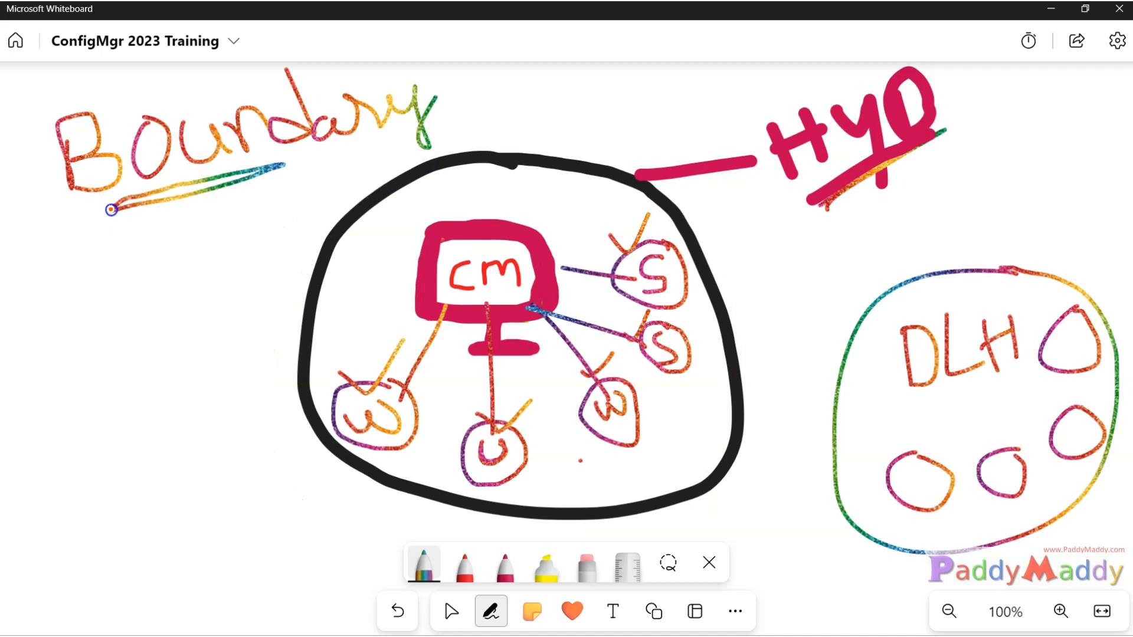
In magenta, touch up the HYO underline and write 'Subnet' on the left.
click(505, 563)
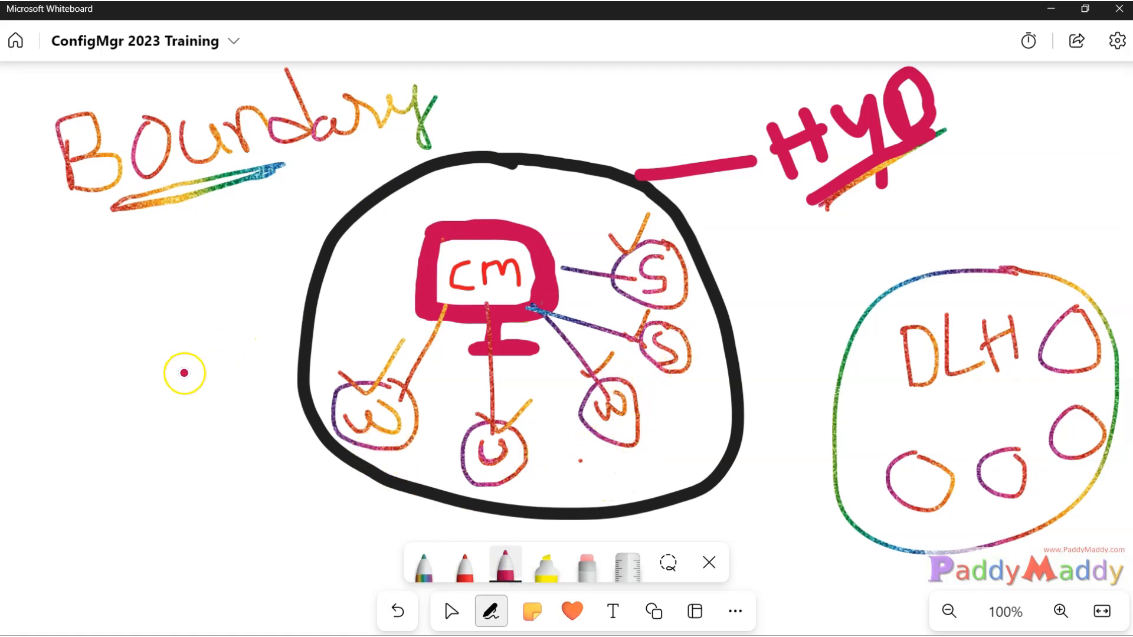
drag(814, 201, 940, 142)
mouse_move(65, 273)
mouse_down()
mouse_move(50, 273)
mouse_move(29, 332)
mouse_move(118, 332)
mouse_up()
mouse_move(121, 244)
mouse_down()
mouse_move(156, 283)
mouse_move(142, 325)
mouse_move(236, 262)
mouse_move(261, 292)
mouse_move(310, 228)
mouse_up()
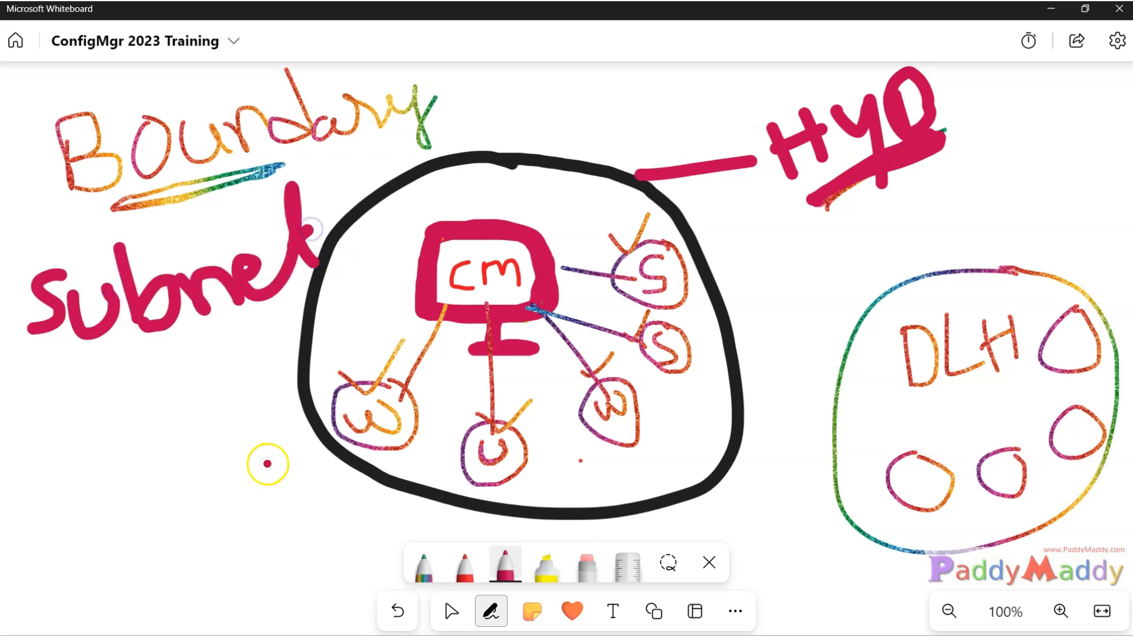
Write 'IP-Range' in red below Subnet, then move over to the Chrome image results.
click(465, 566)
mouse_move(18, 416)
mouse_down()
mouse_move(68, 434)
mouse_move(81, 385)
mouse_move(127, 390)
mouse_up()
mouse_move(147, 352)
mouse_down()
mouse_move(151, 387)
mouse_move(291, 385)
mouse_up()
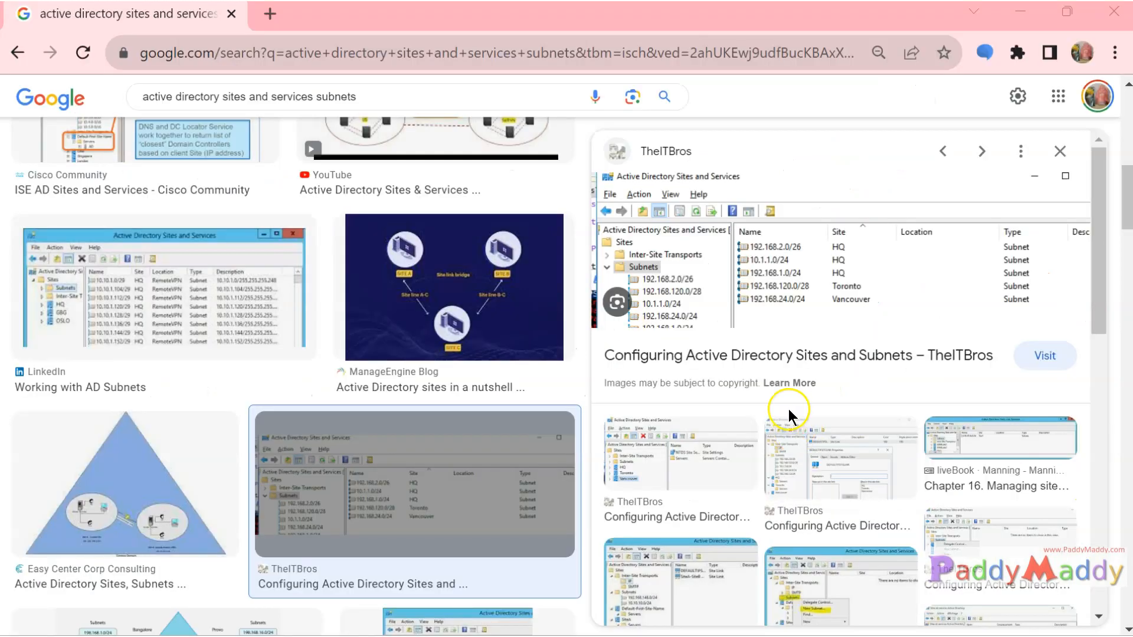
key(ctrl+plus)
key(ctrl+plus)
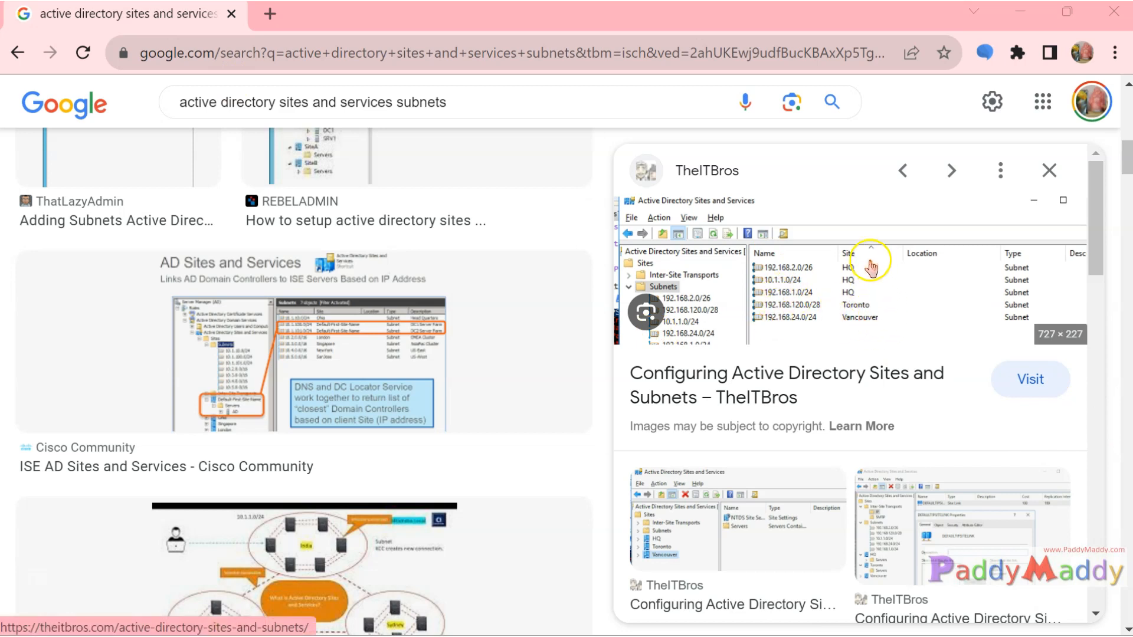
Open TheITBros' sites-and-subnets article from its image result in a new tab.
click(869, 311)
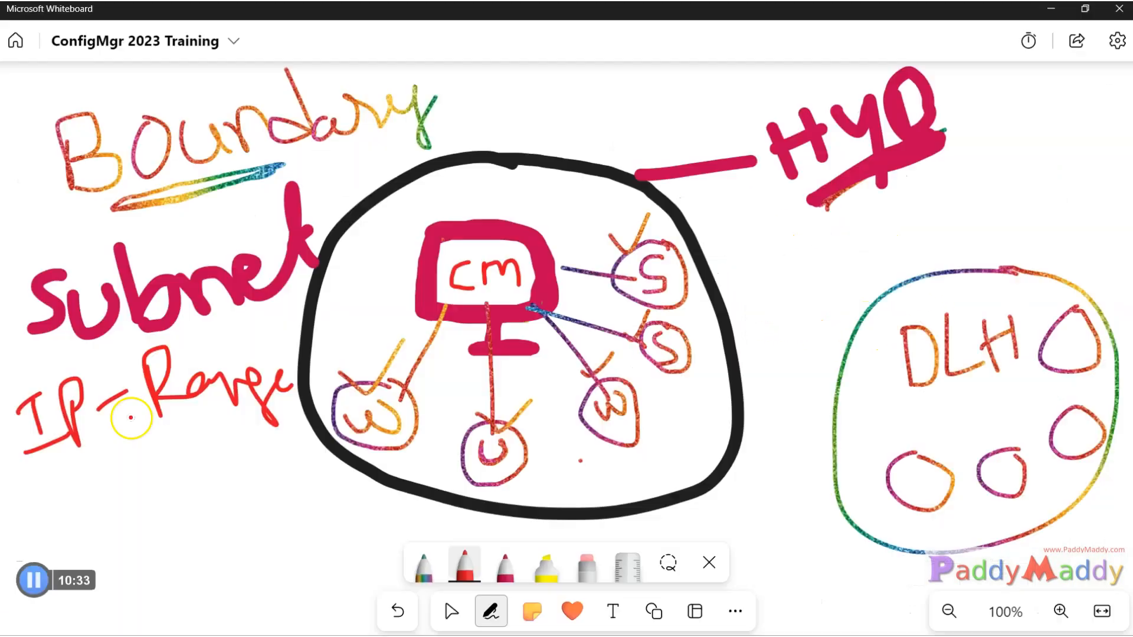
Write 'ADsite' below IP-Range, then trace a rainbow ring around the big circle.
mouse_move(24, 534)
mouse_down()
mouse_move(16, 513)
mouse_move(38, 516)
mouse_move(46, 498)
mouse_up()
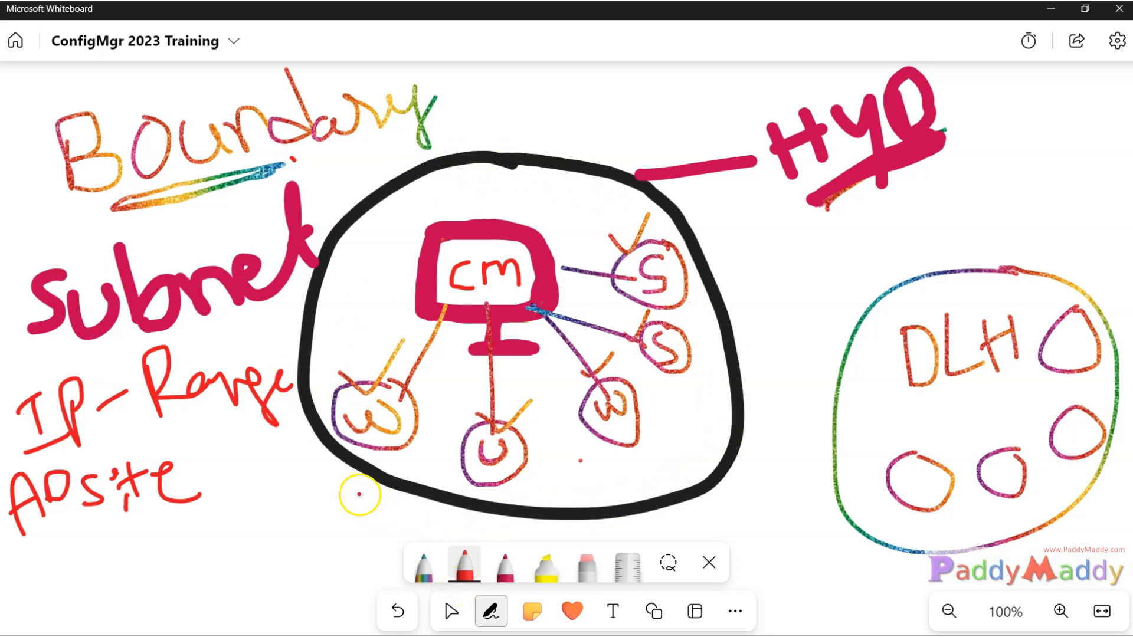
click(505, 567)
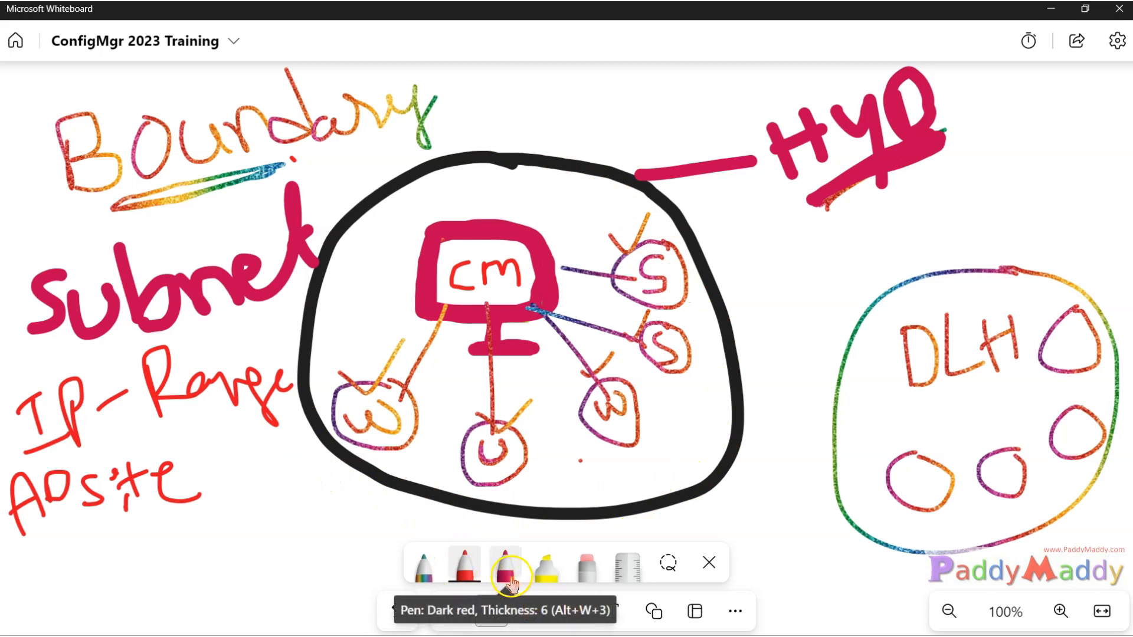
click(425, 566)
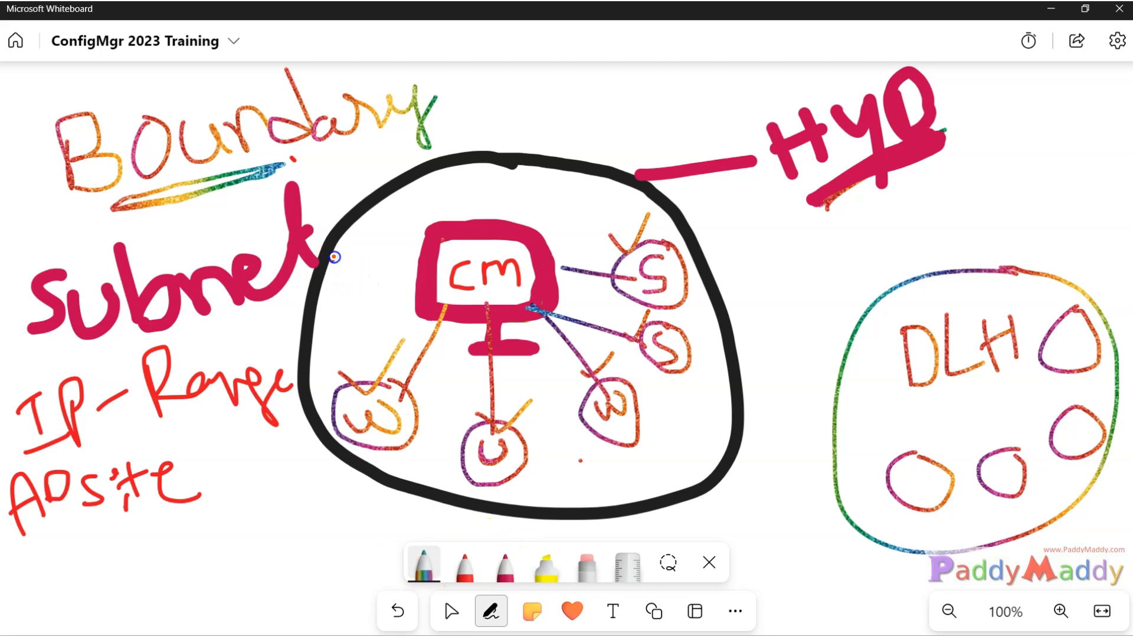
mouse_move(450, 187)
mouse_down()
mouse_move(617, 182)
mouse_move(728, 360)
mouse_up()
mouse_move(673, 498)
mouse_down()
mouse_move(366, 506)
mouse_move(311, 256)
mouse_move(347, 219)
mouse_up()
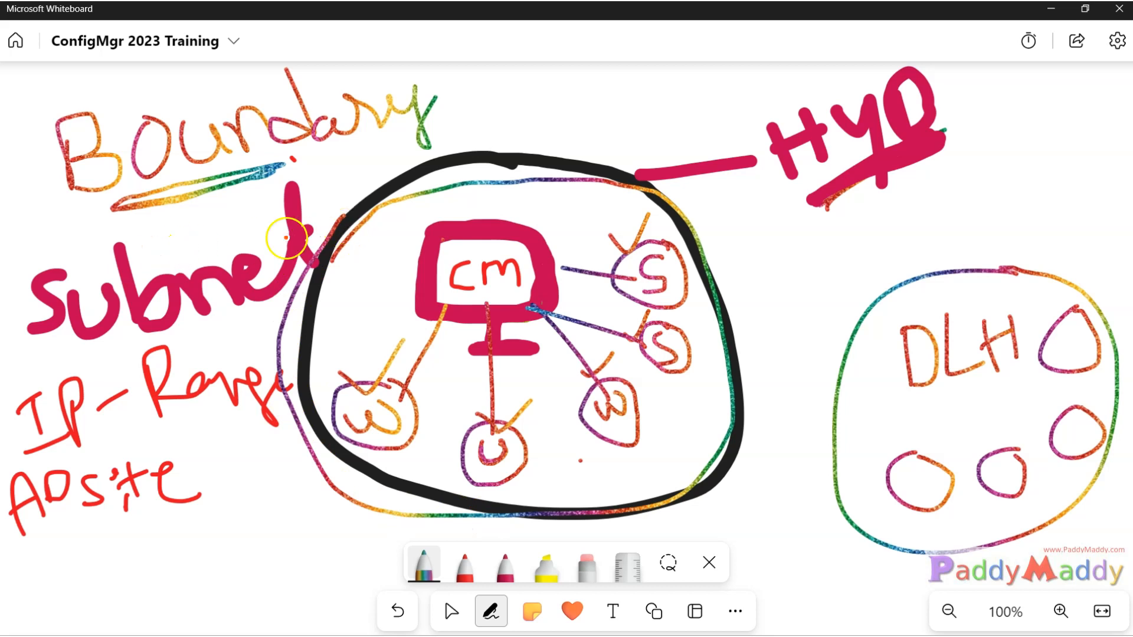
Tick Subnet and underline Range and ADsite in rainbow ink.
drag(27, 254, 39, 269)
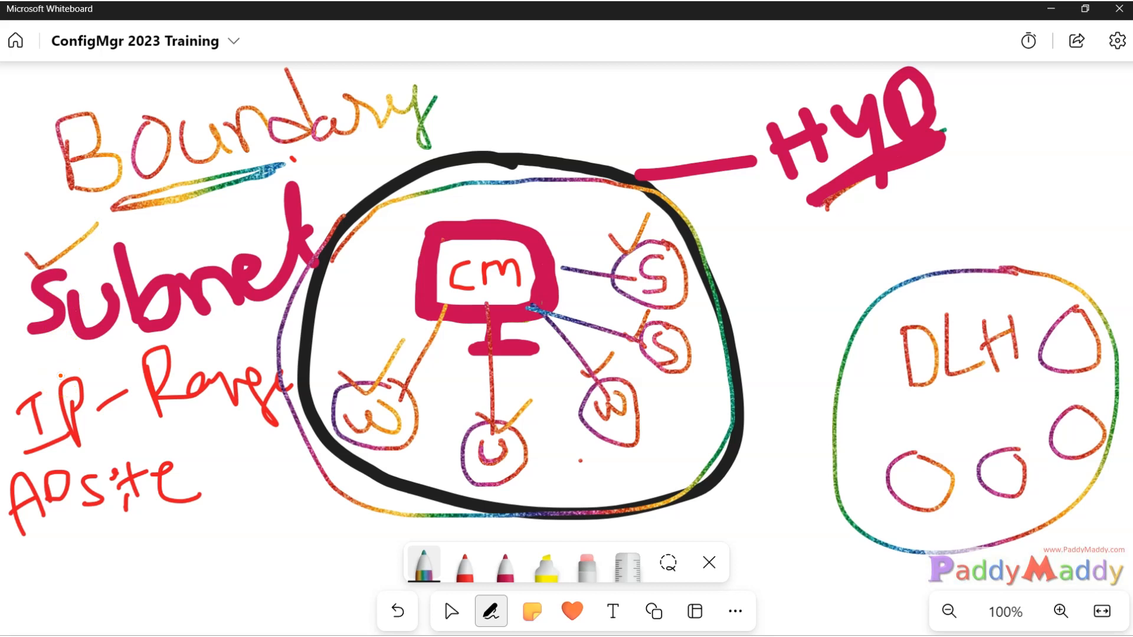
drag(116, 426, 184, 426)
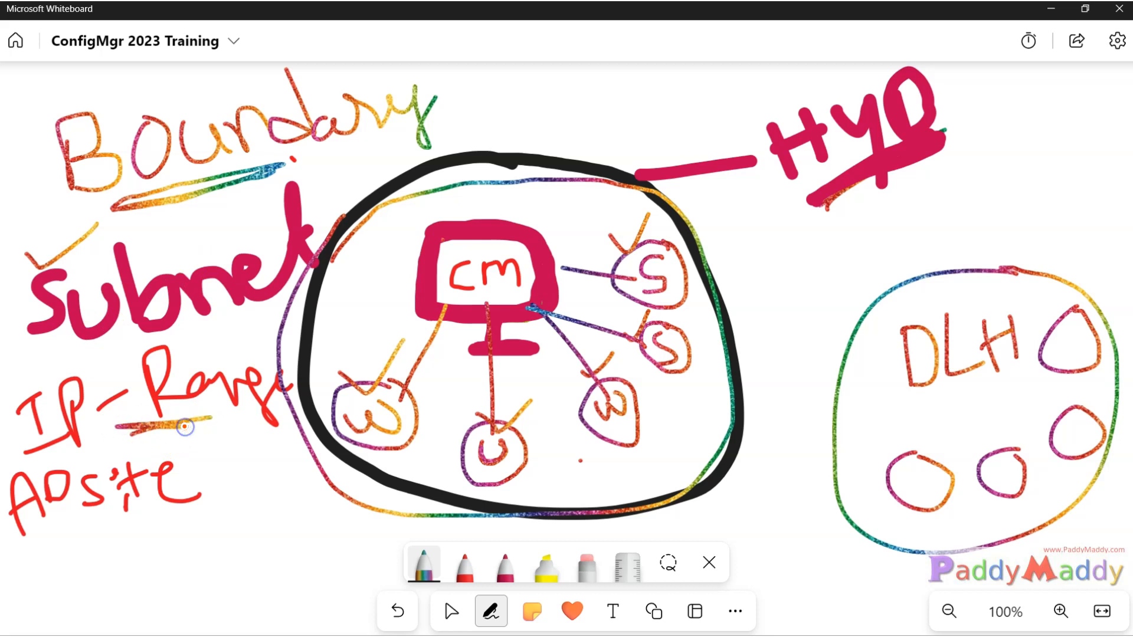
mouse_move(47, 538)
mouse_down()
mouse_move(101, 526)
mouse_move(93, 534)
mouse_up()
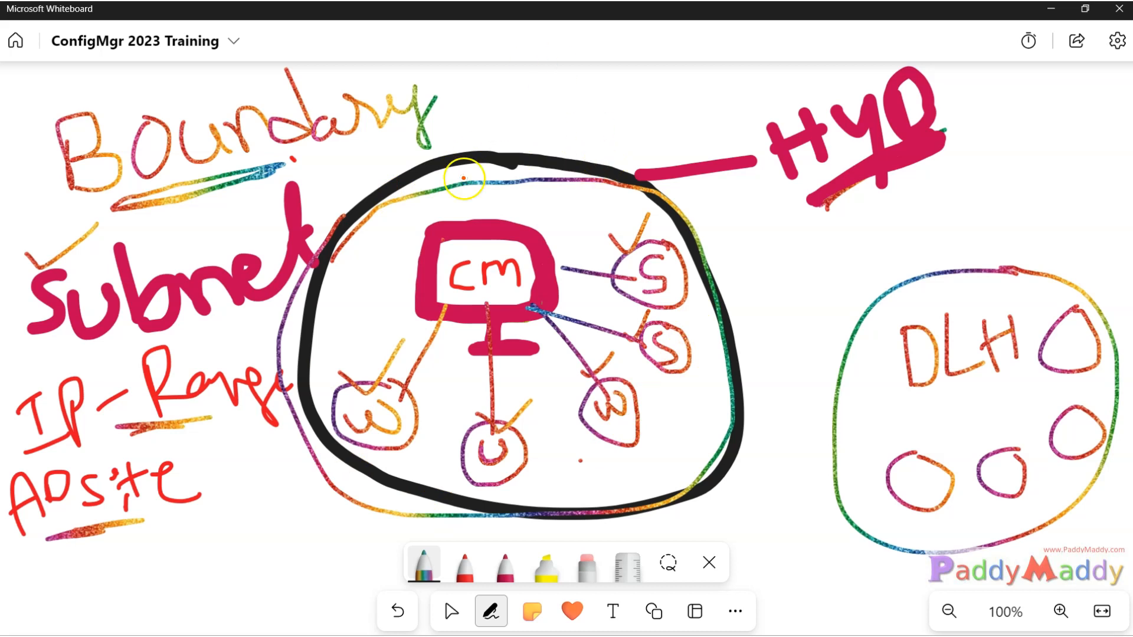
Draw magenta lines from the U circle to ADsite, IP-Range and Subnet.
click(506, 569)
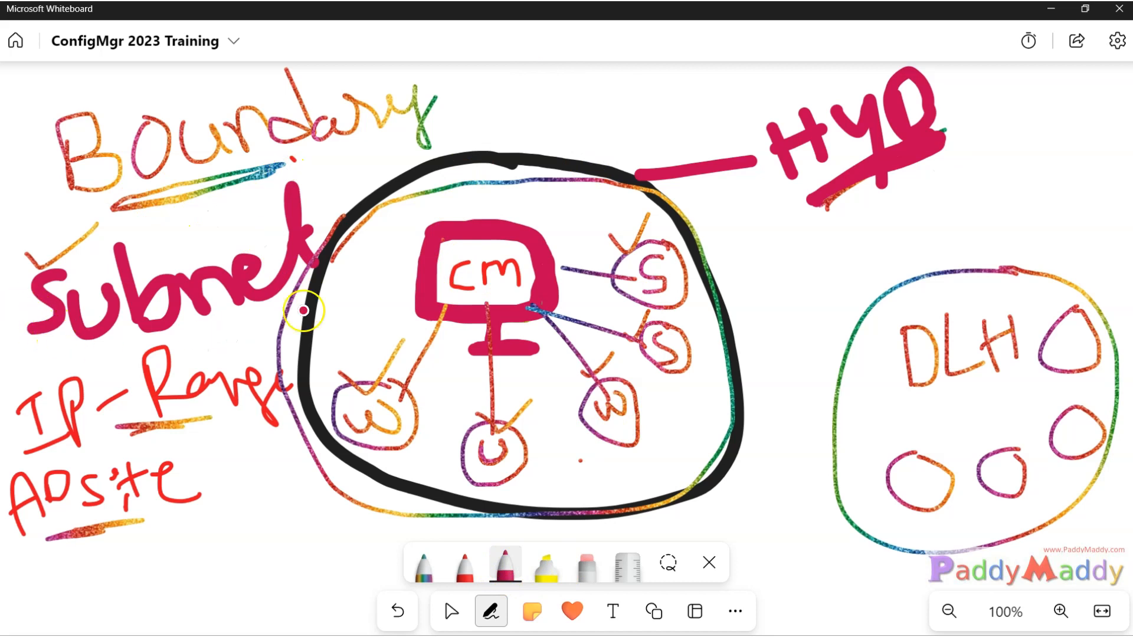
drag(481, 474, 236, 483)
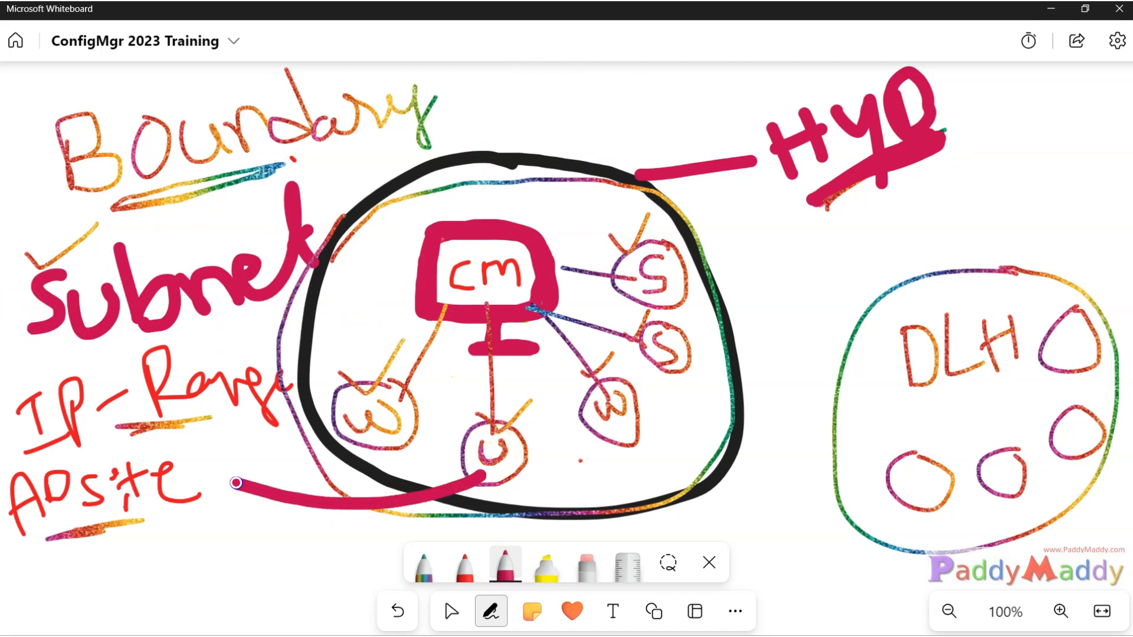
mouse_move(476, 469)
mouse_down()
mouse_move(303, 454)
mouse_move(221, 426)
mouse_up()
mouse_move(472, 466)
mouse_down()
mouse_move(466, 475)
mouse_move(286, 394)
mouse_move(266, 324)
mouse_move(275, 299)
mouse_up()
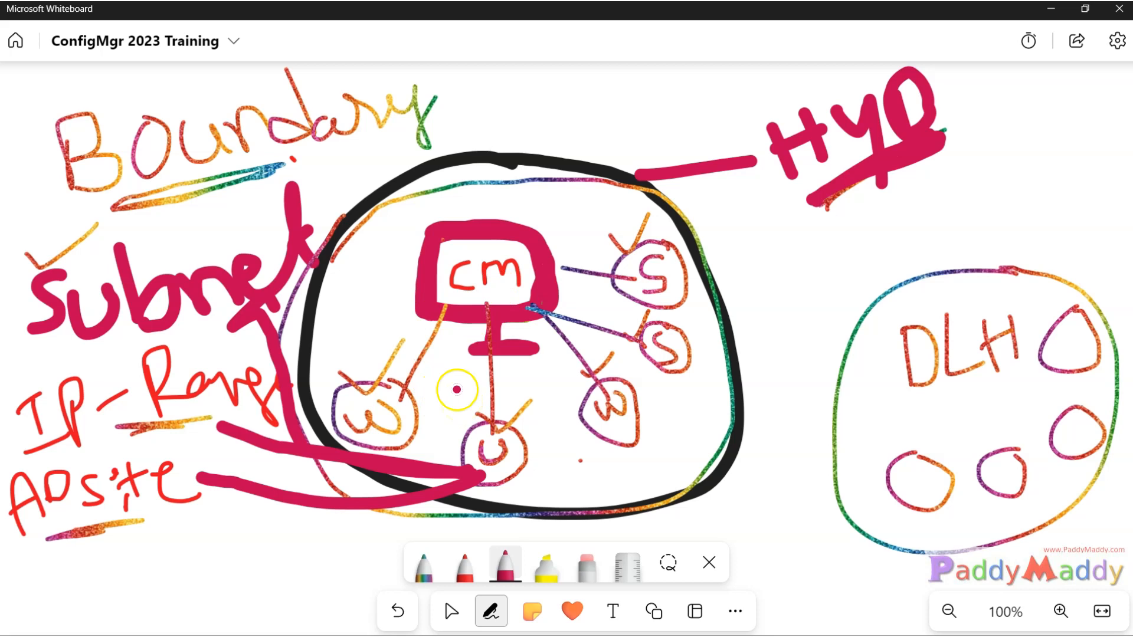
In rainbow ink, add an arrow and 'Content' after Boundary.
click(418, 568)
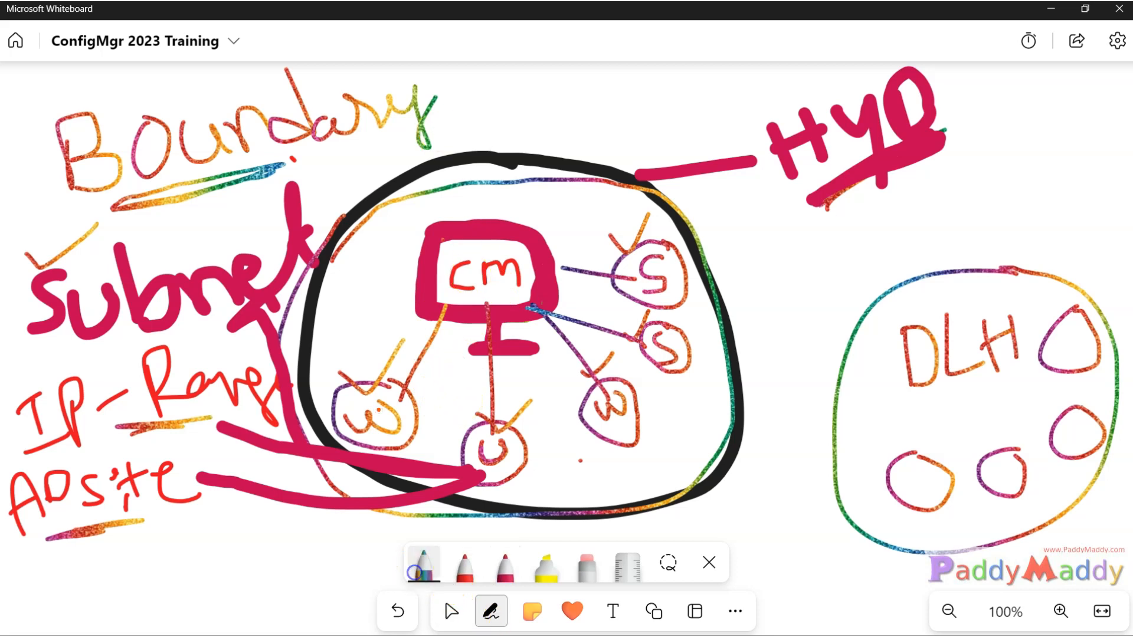
drag(553, 99, 539, 116)
drag(616, 125, 738, 111)
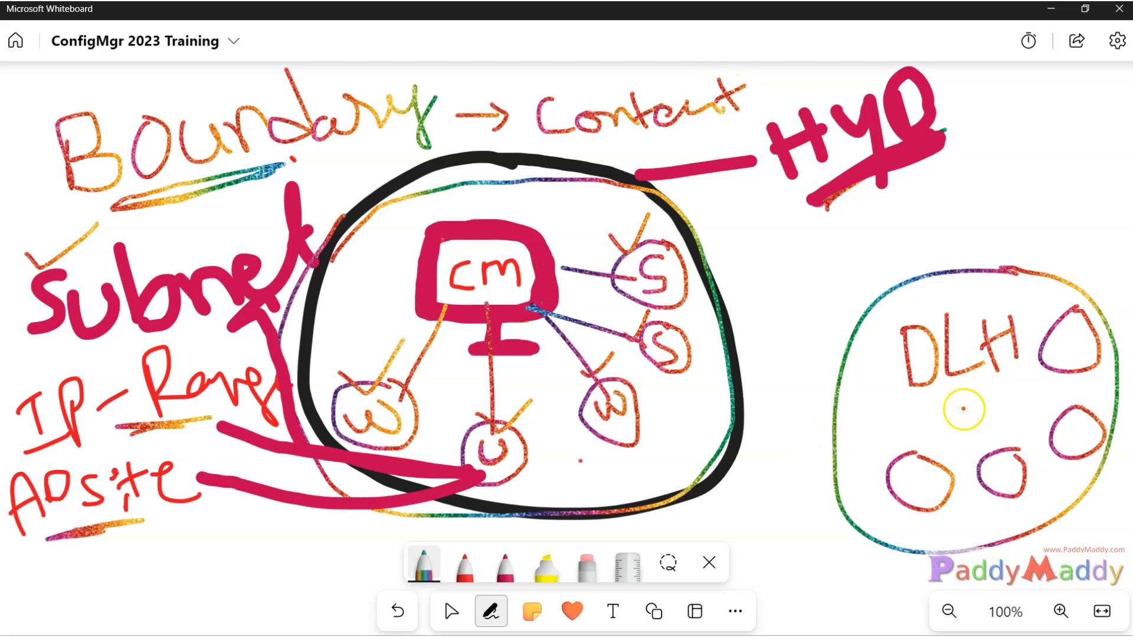
Underline DLH, write 'cm' beneath it, and draw a zigzag link from the big circle to DLH.
drag(938, 408, 1016, 376)
mouse_move(979, 413)
mouse_down()
mouse_move(984, 429)
mouse_move(1026, 406)
mouse_up()
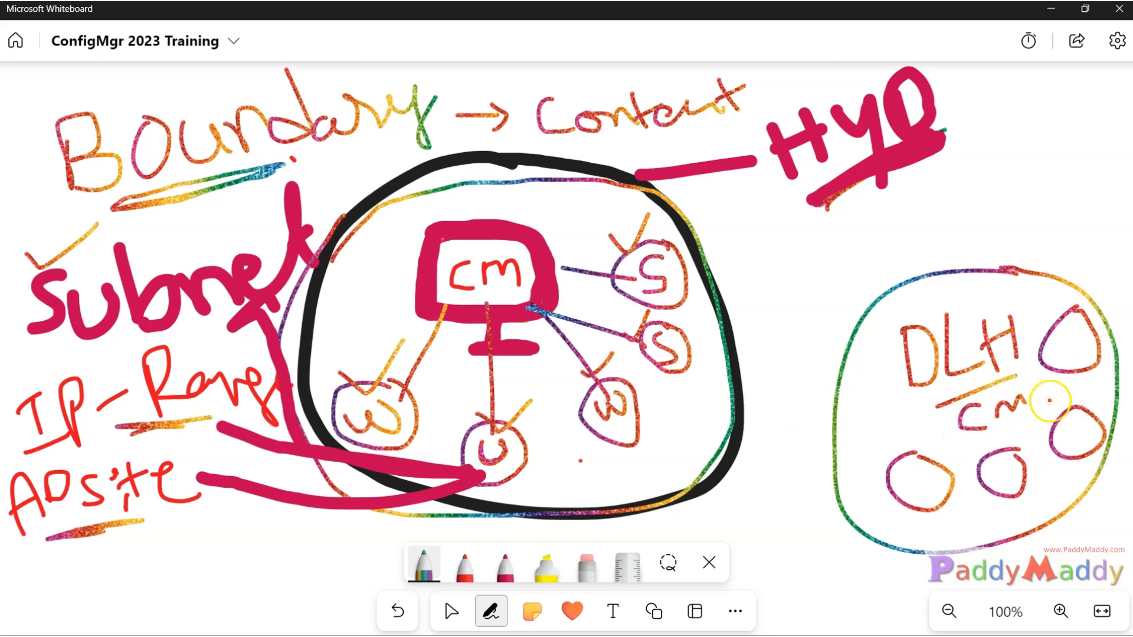
mouse_move(720, 387)
mouse_down()
mouse_move(839, 387)
mouse_move(859, 376)
mouse_up()
mouse_move(734, 369)
mouse_down()
mouse_move(746, 389)
mouse_move(732, 373)
mouse_up()
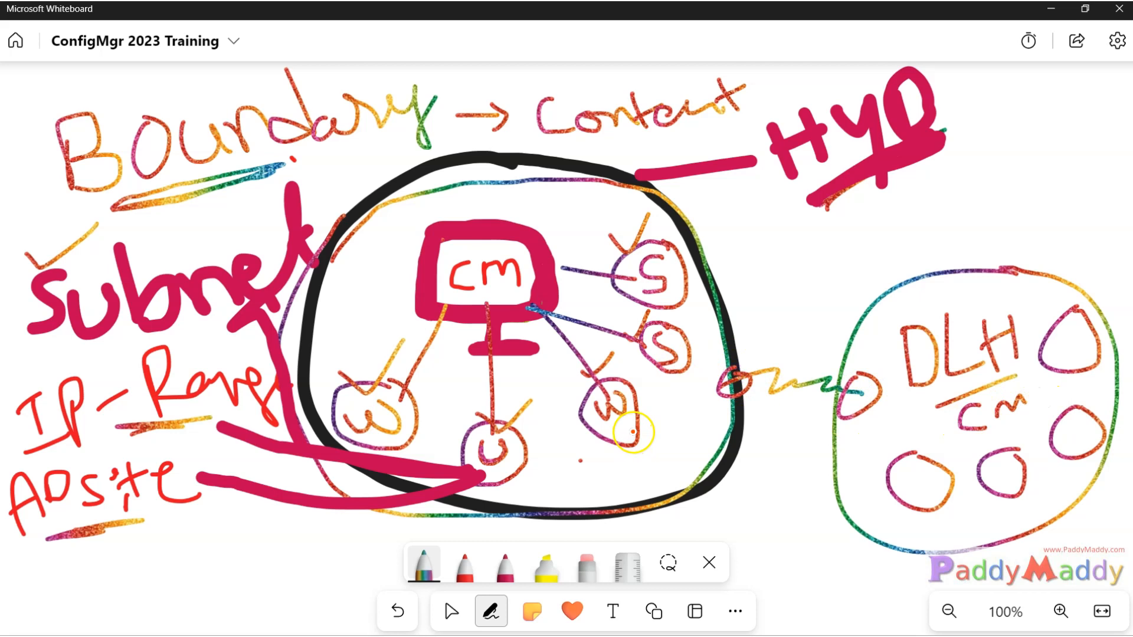
Sketch a crimson W-to-DLH link labelled 10m and 4Gn, cross it out, then undo all crimson strokes.
click(504, 564)
drag(623, 429, 938, 417)
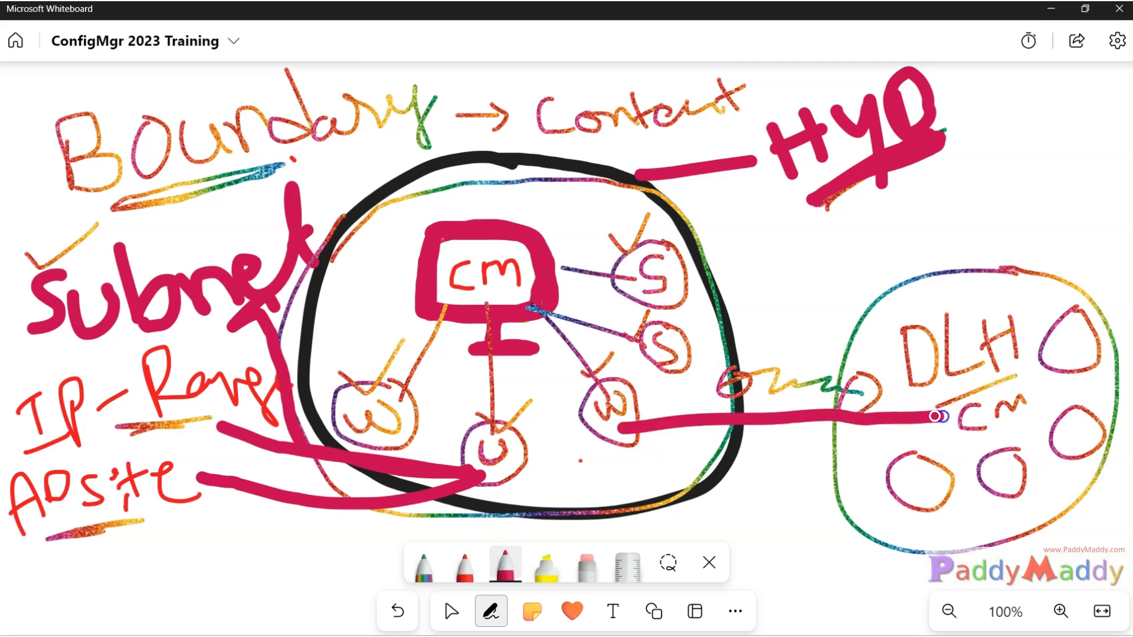
drag(786, 423, 791, 310)
drag(790, 256, 801, 292)
mouse_move(813, 270)
mouse_down()
mouse_move(815, 288)
mouse_move(897, 239)
mouse_up()
mouse_move(740, 502)
mouse_down()
mouse_move(762, 546)
mouse_move(799, 490)
mouse_move(797, 522)
mouse_move(817, 514)
mouse_up()
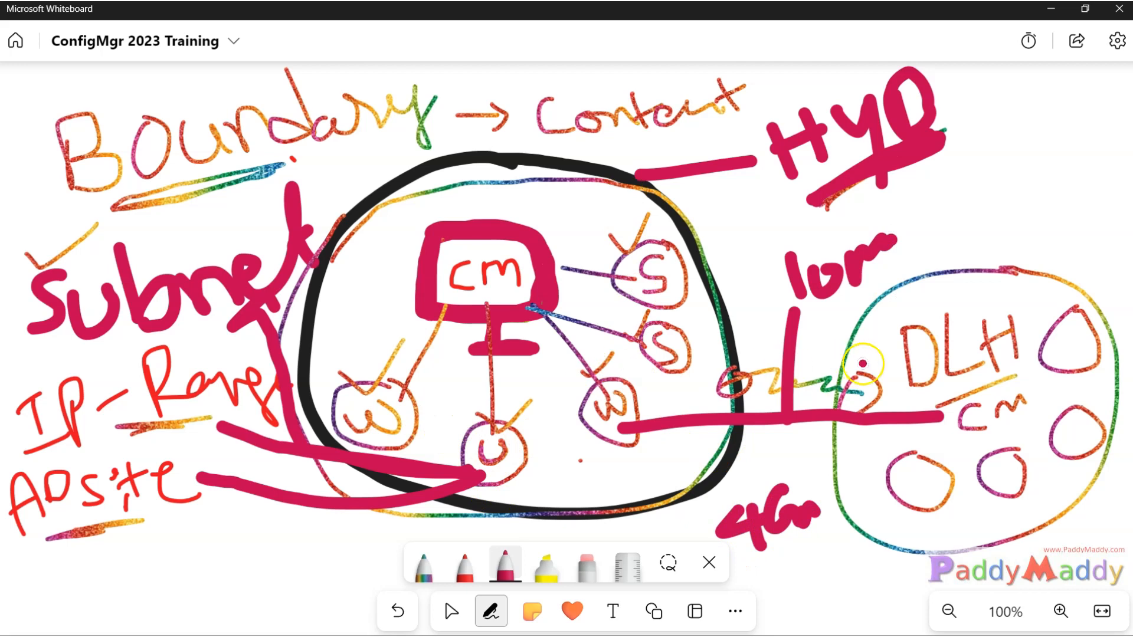
drag(748, 384, 804, 453)
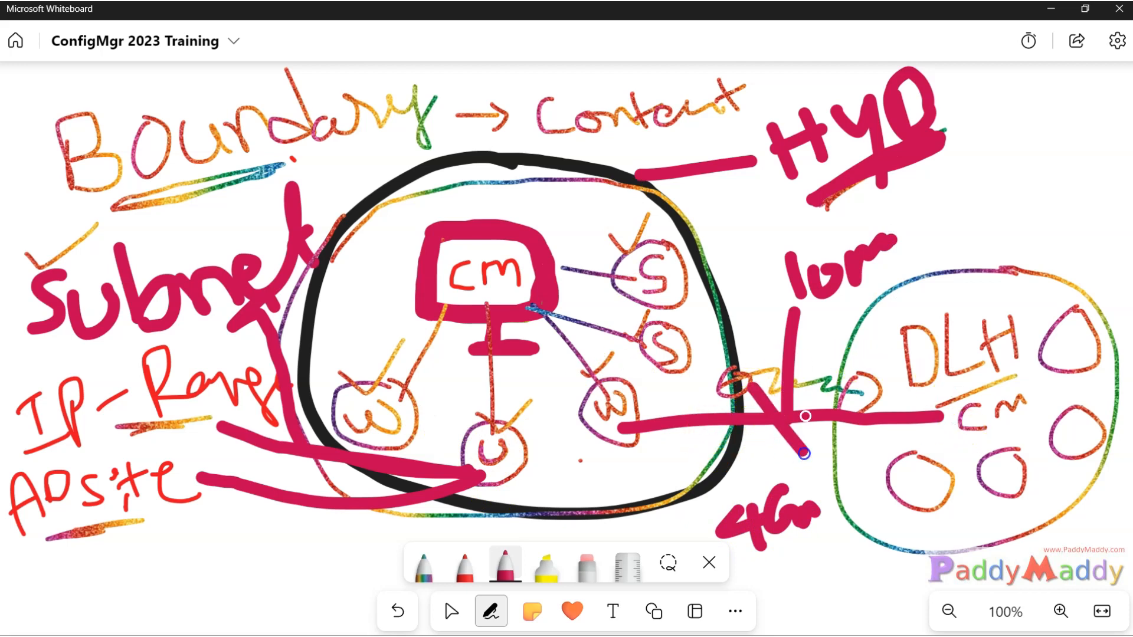
drag(832, 355, 726, 517)
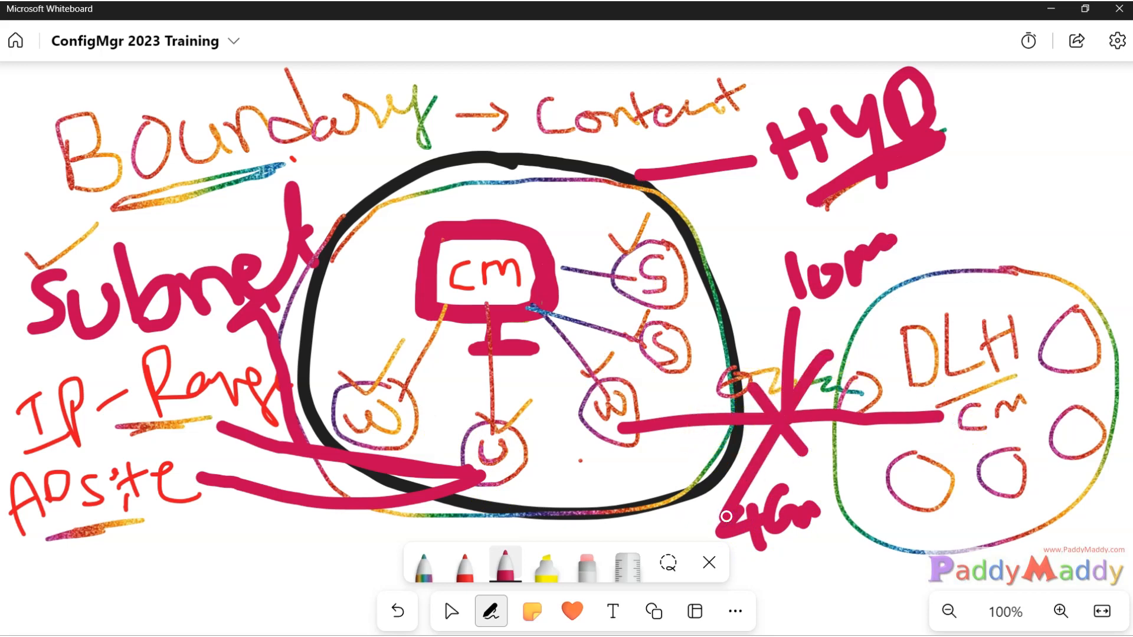
key(ctrl+z)
key(ctrl+z)
key(ctrl+z)
key(ctrl+z)
key(ctrl+z)
key(ctrl+z)
key(ctrl+z)
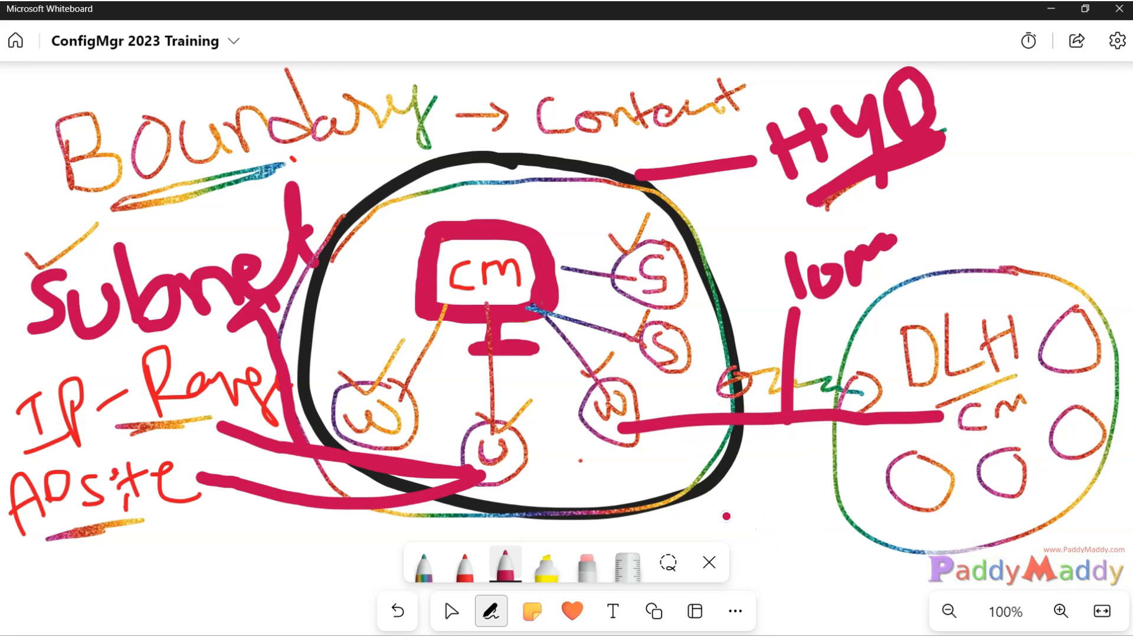
key(ctrl+z)
key(ctrl+z)
key(ctrl+z)
key(ctrl+z)
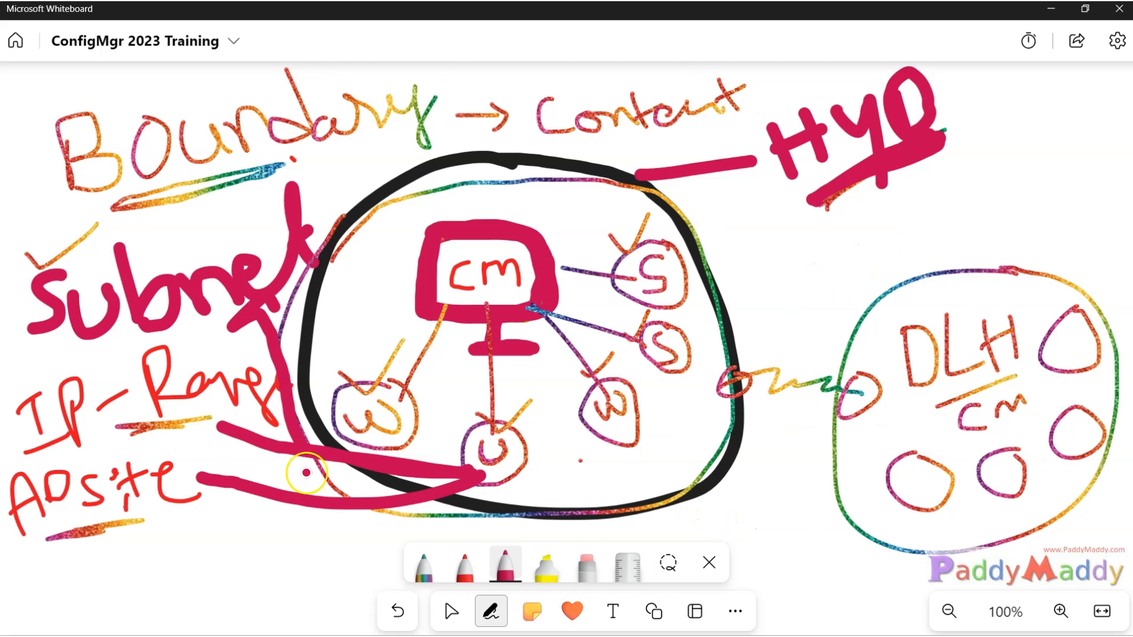
Undo the zigzag's end loops, then with the rainbow pen underline 'Content' and write 'Site' above it.
key(ctrl+z)
key(ctrl+z)
key(ctrl+z)
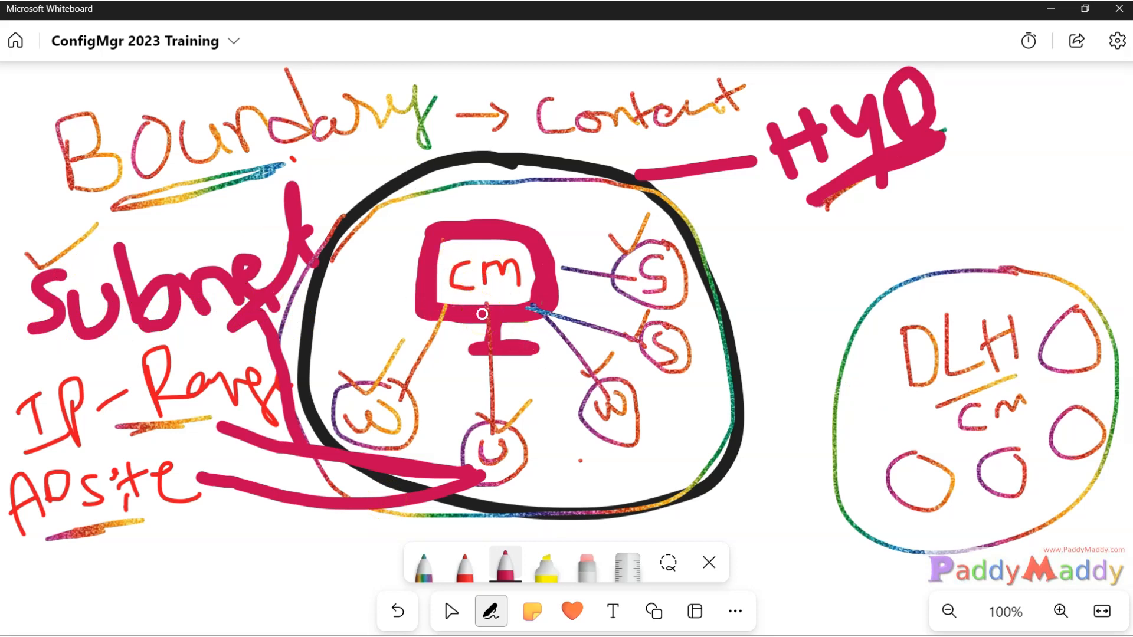
click(423, 565)
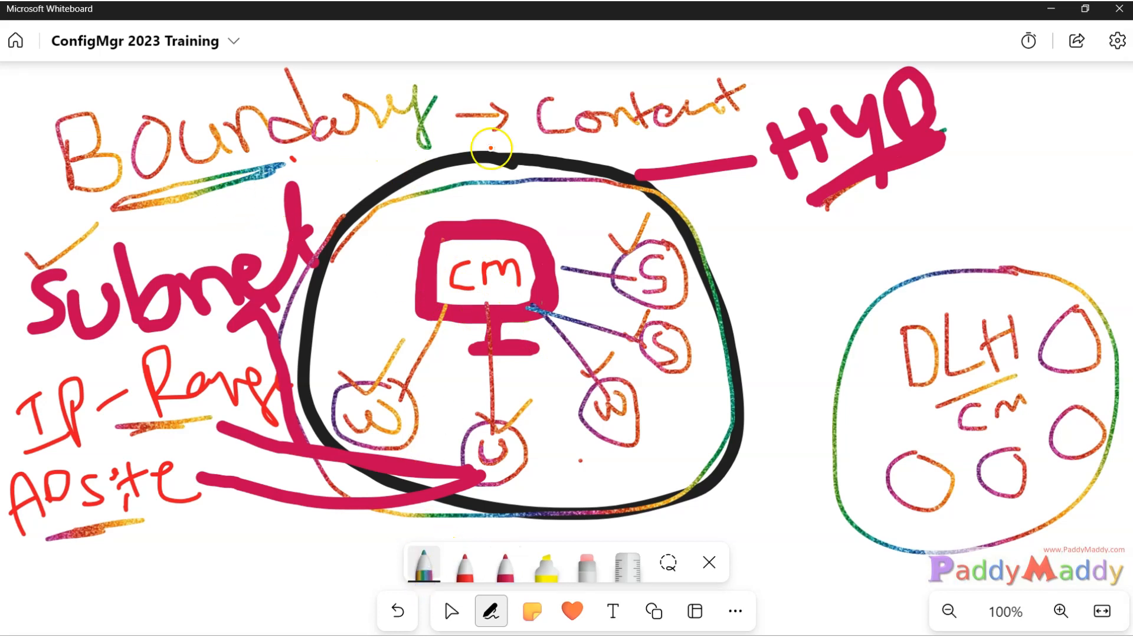
drag(616, 141, 697, 139)
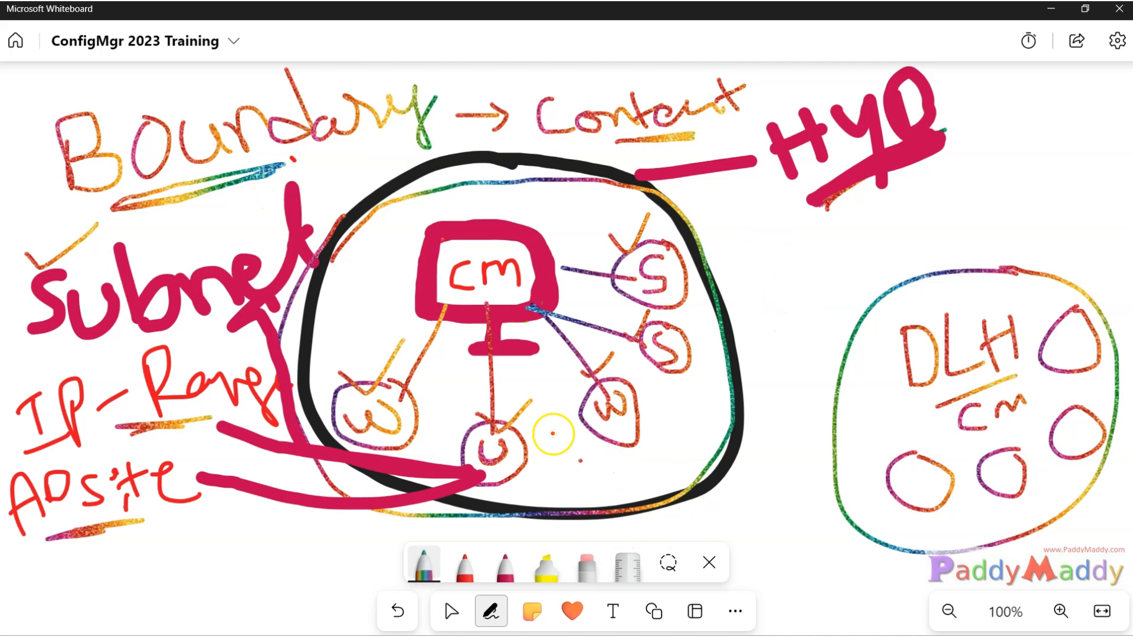
mouse_move(586, 76)
mouse_down()
mouse_move(575, 84)
mouse_move(589, 95)
mouse_move(570, 102)
mouse_move(607, 95)
mouse_up()
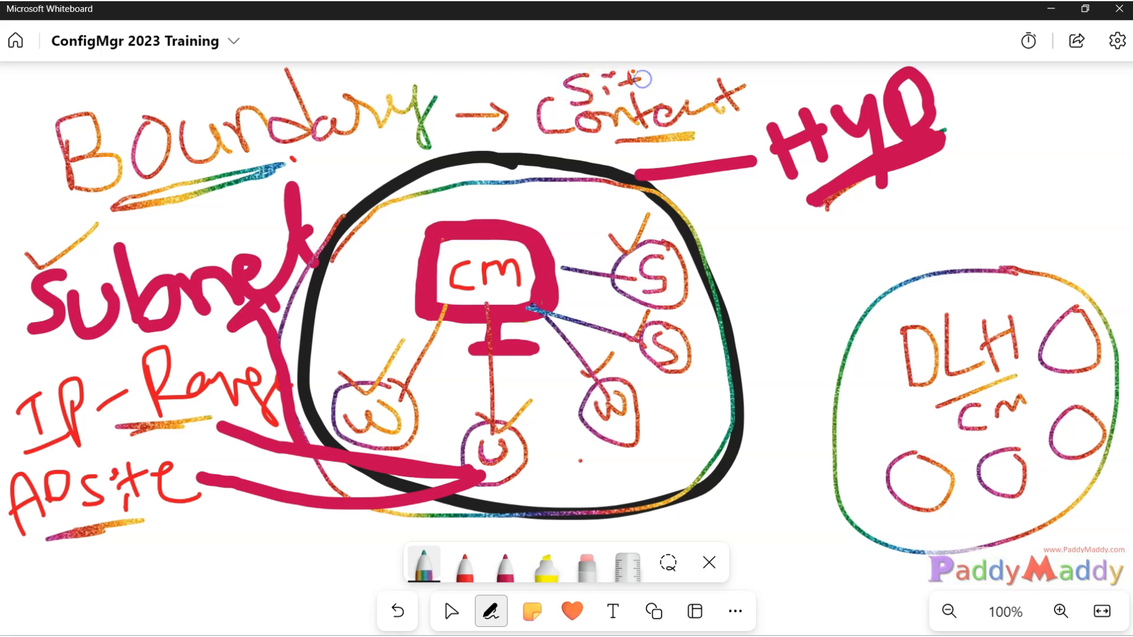
drag(666, 81, 686, 93)
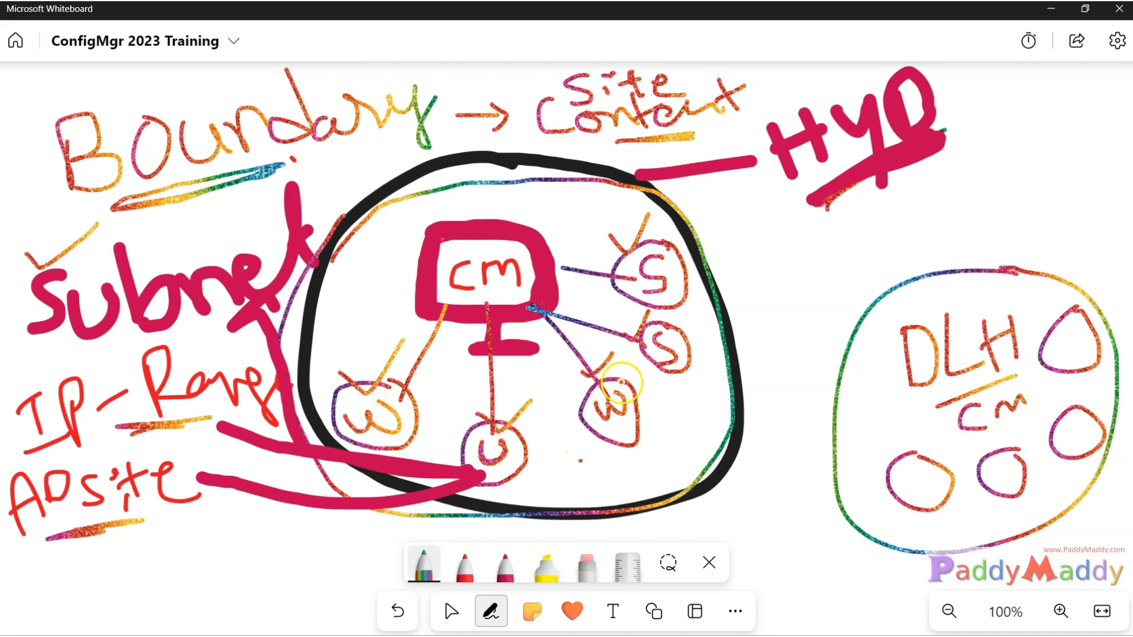
Draw extra rings around the right W node and retrace its line up to the CM monitor.
mouse_move(616, 386)
mouse_down()
mouse_move(594, 439)
mouse_move(582, 396)
mouse_move(596, 389)
mouse_move(591, 364)
mouse_up()
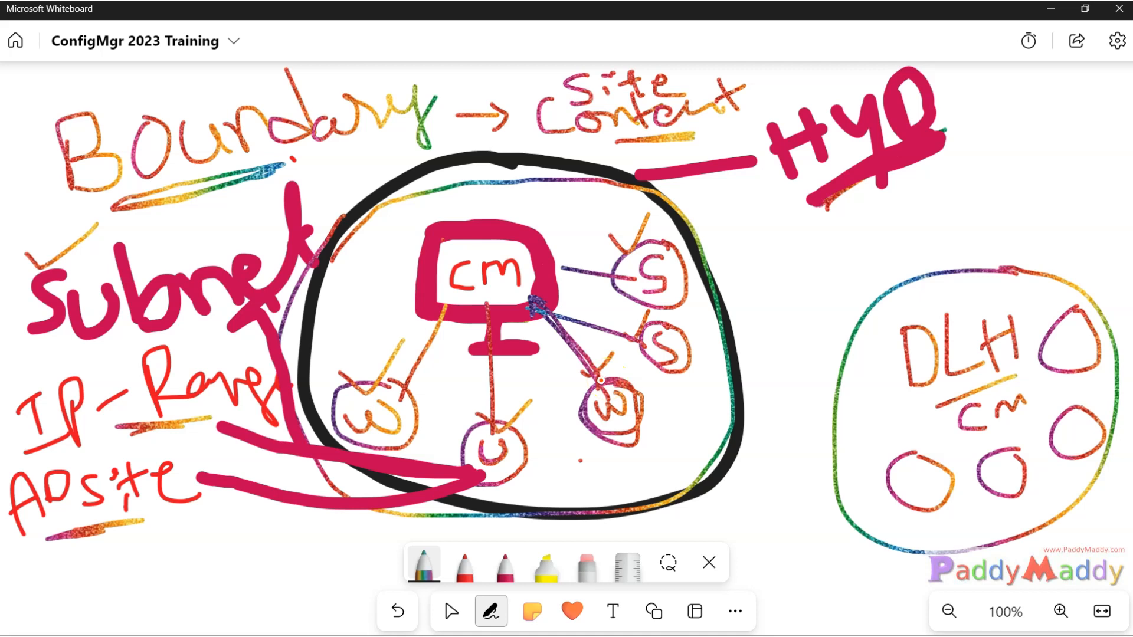
mouse_move(617, 397)
mouse_down()
mouse_move(626, 378)
mouse_move(613, 449)
mouse_move(587, 363)
mouse_move(570, 415)
mouse_up()
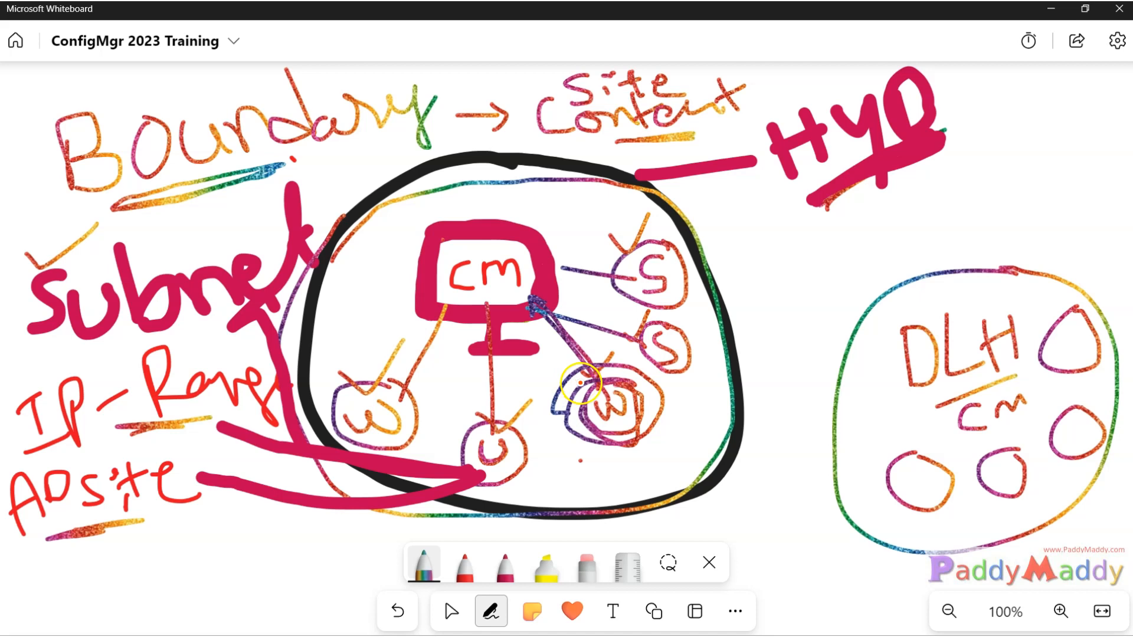
mouse_move(589, 389)
mouse_down()
mouse_move(602, 395)
mouse_move(546, 319)
mouse_up()
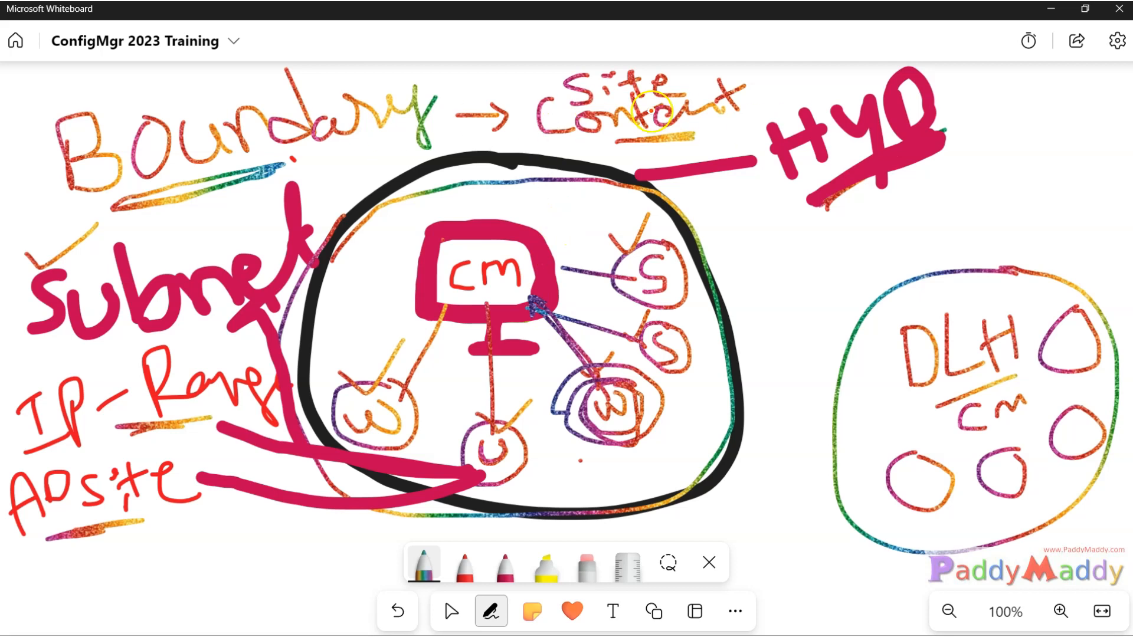
mouse_move(293, 163)
mouse_down()
mouse_move(279, 166)
mouse_move(357, 147)
mouse_move(285, 162)
mouse_move(383, 161)
mouse_up()
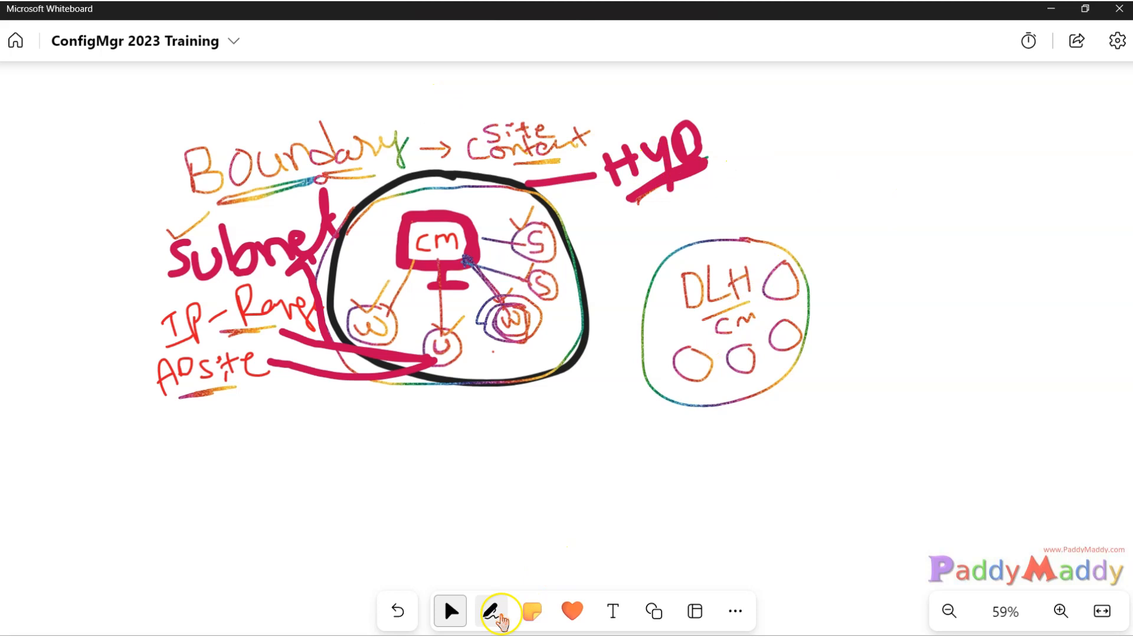
Set up the rainbow pen and circle 'Group' in the Boundary Group heading.
click(490, 611)
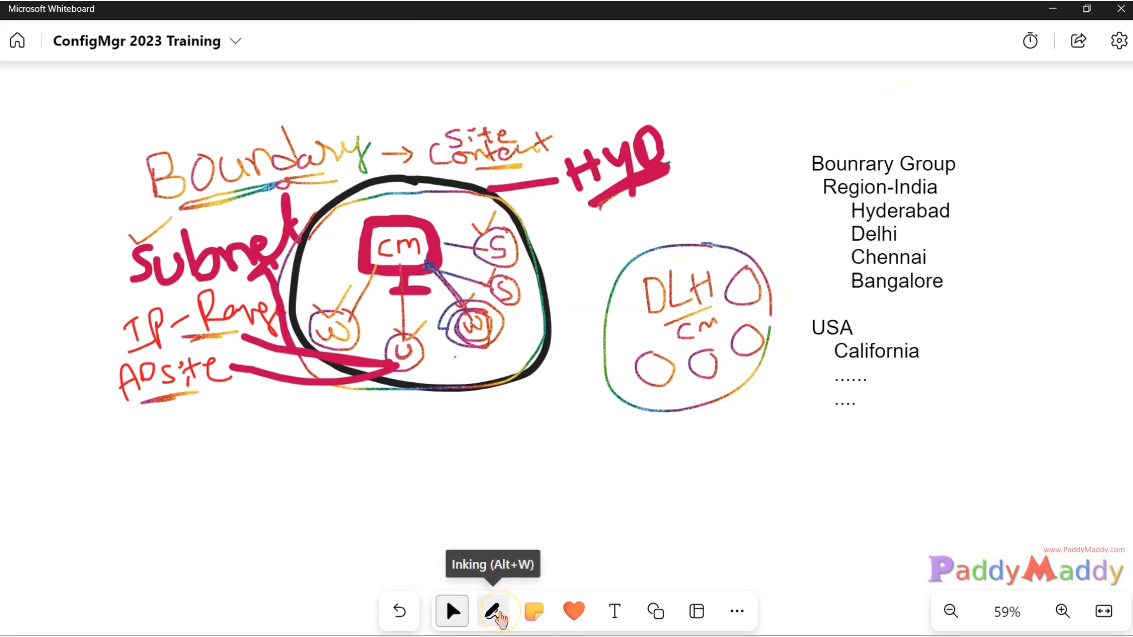
click(495, 614)
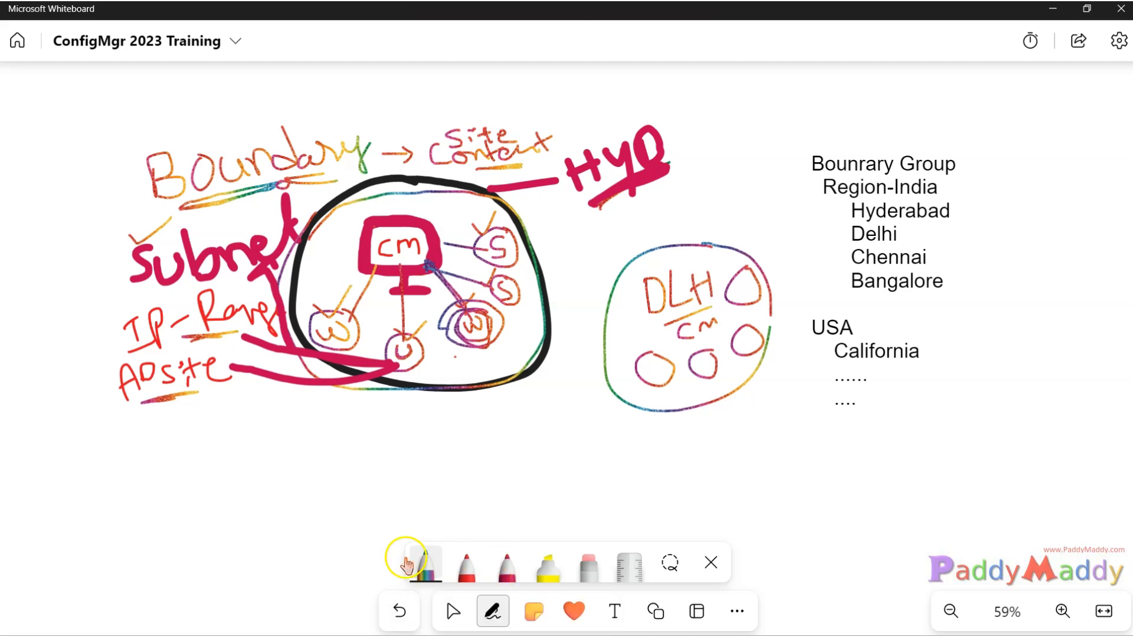
click(425, 558)
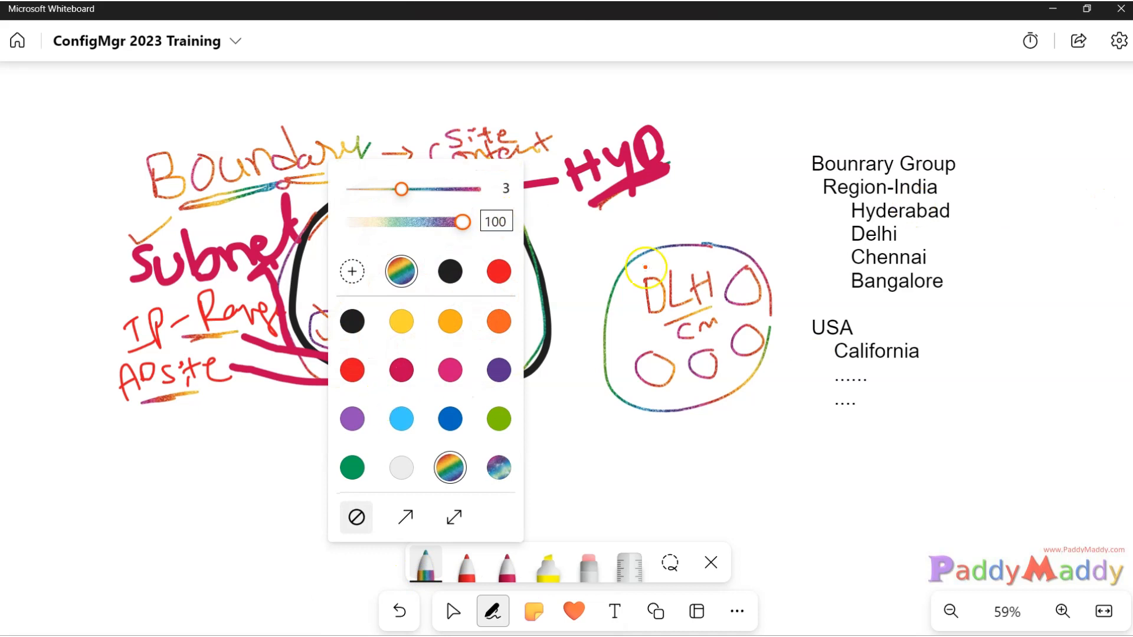
click(960, 149)
drag(891, 153, 962, 148)
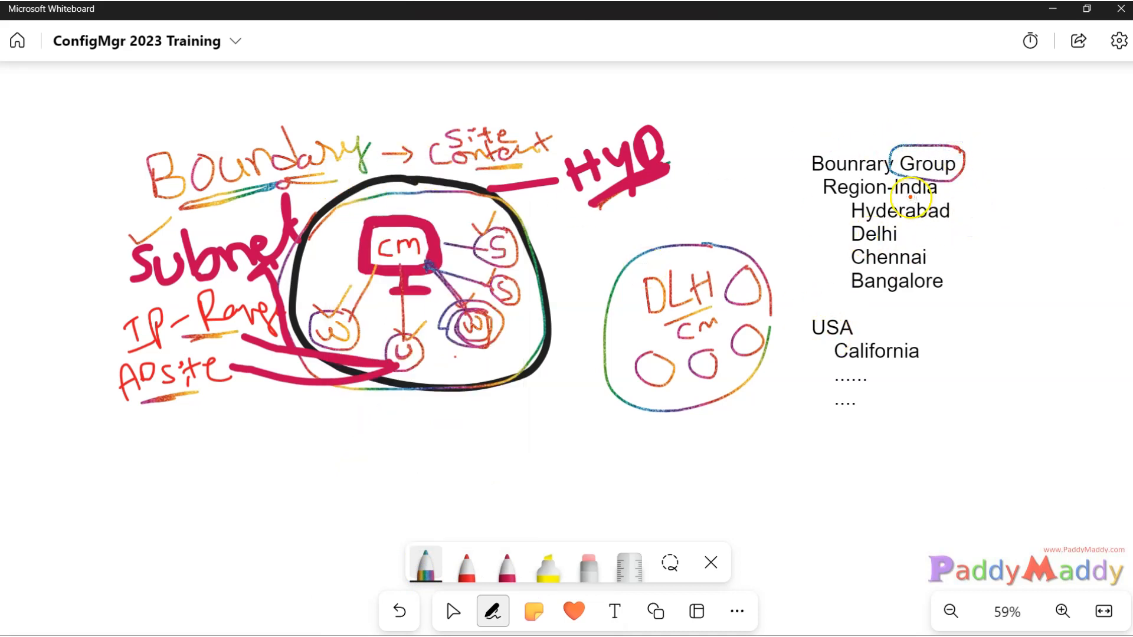
Arrow HYD to Region-India, tick Hyderabad, Delhi, Chennai and Bangalore, and box the India section.
drag(684, 195, 801, 192)
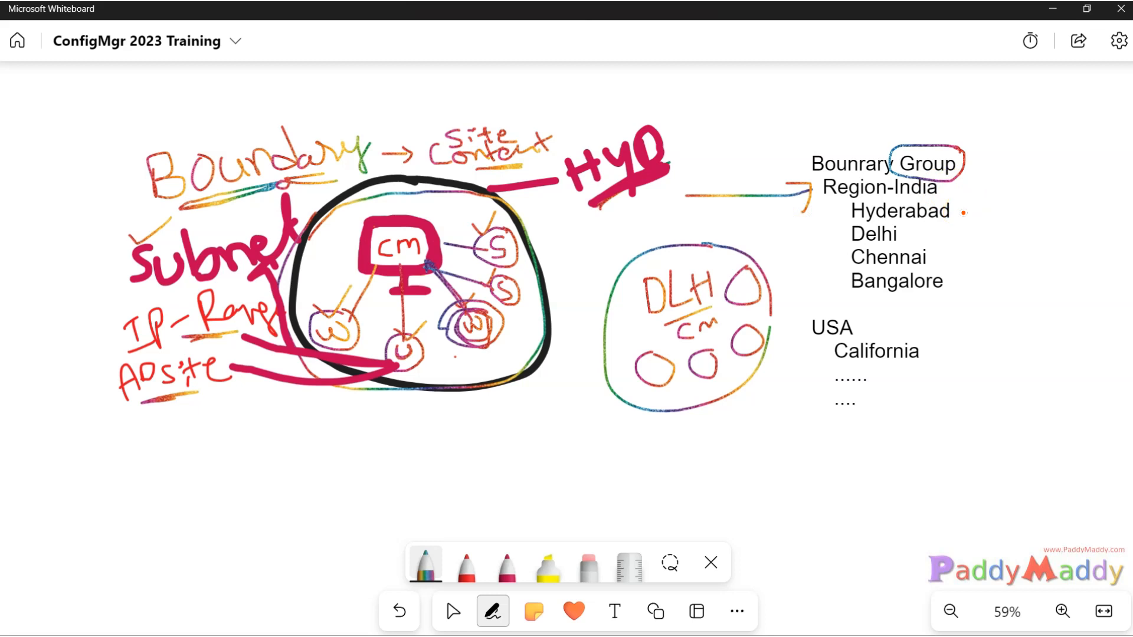
mouse_move(965, 208)
mouse_down()
mouse_move(974, 216)
mouse_move(1004, 185)
mouse_up()
drag(914, 230, 983, 235)
drag(974, 278, 1037, 256)
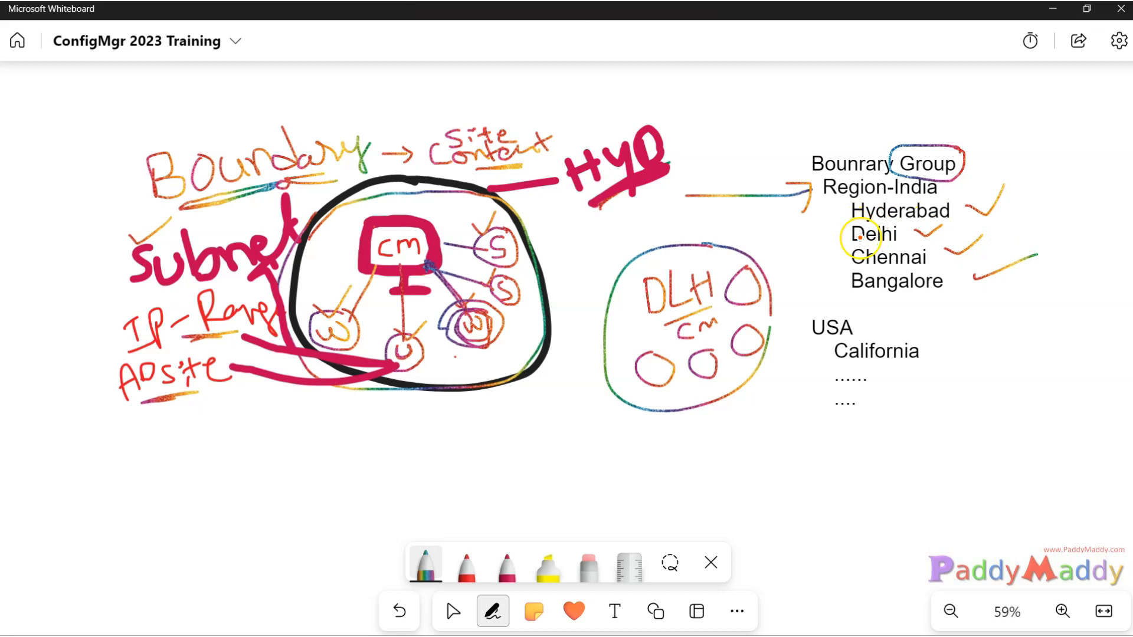
mouse_move(797, 144)
mouse_down()
mouse_move(820, 290)
mouse_move(1052, 286)
mouse_move(957, 114)
mouse_move(791, 145)
mouse_up()
mouse_move(938, 174)
mouse_down()
mouse_move(959, 196)
mouse_move(802, 188)
mouse_move(938, 172)
mouse_up()
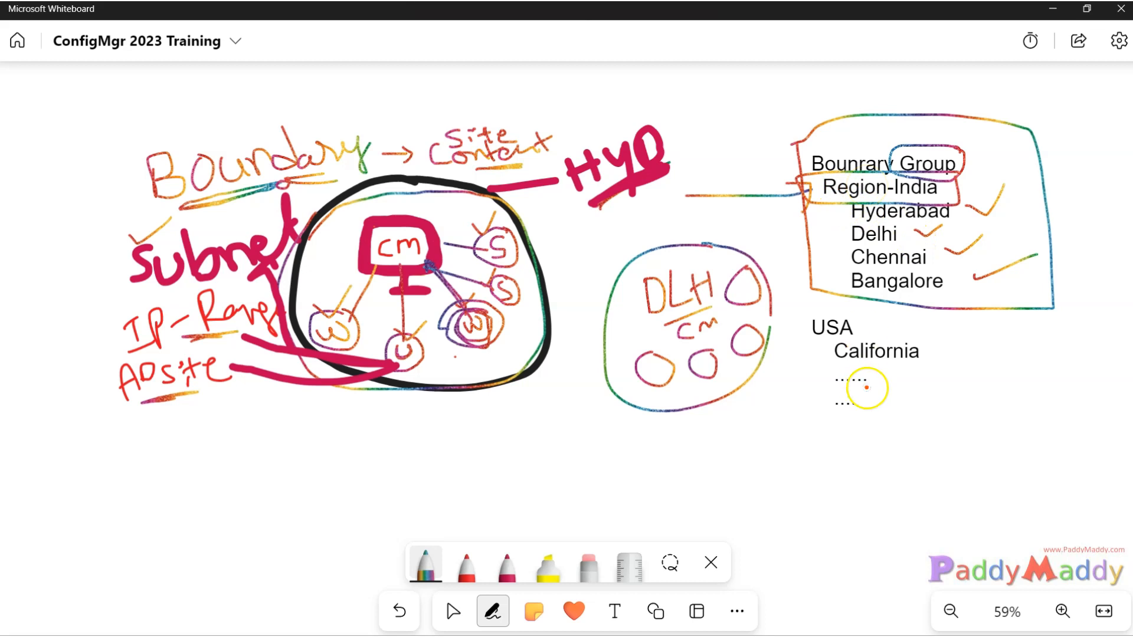
Outline the USA/California section in red and branch Region-India to Delhi, Chennai and Bangalore.
click(481, 576)
mouse_move(794, 310)
mouse_down()
mouse_move(924, 309)
mouse_move(944, 430)
mouse_move(804, 384)
mouse_move(800, 319)
mouse_move(832, 344)
mouse_move(856, 411)
mouse_up()
click(830, 404)
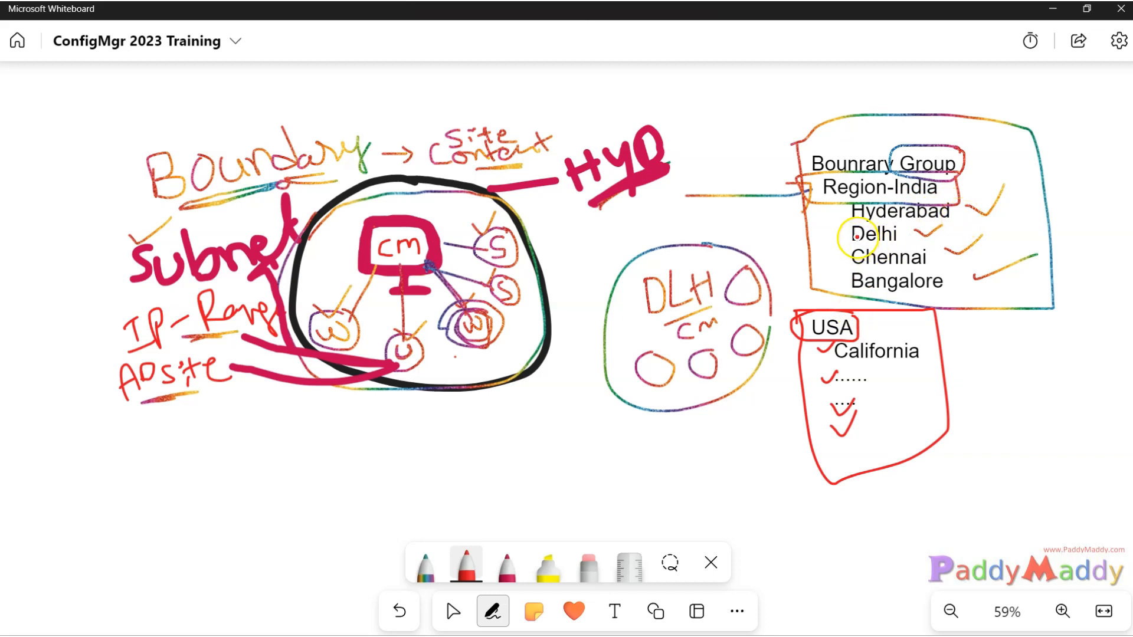
mouse_move(852, 238)
mouse_down()
mouse_move(820, 246)
mouse_move(801, 231)
mouse_move(833, 197)
mouse_up()
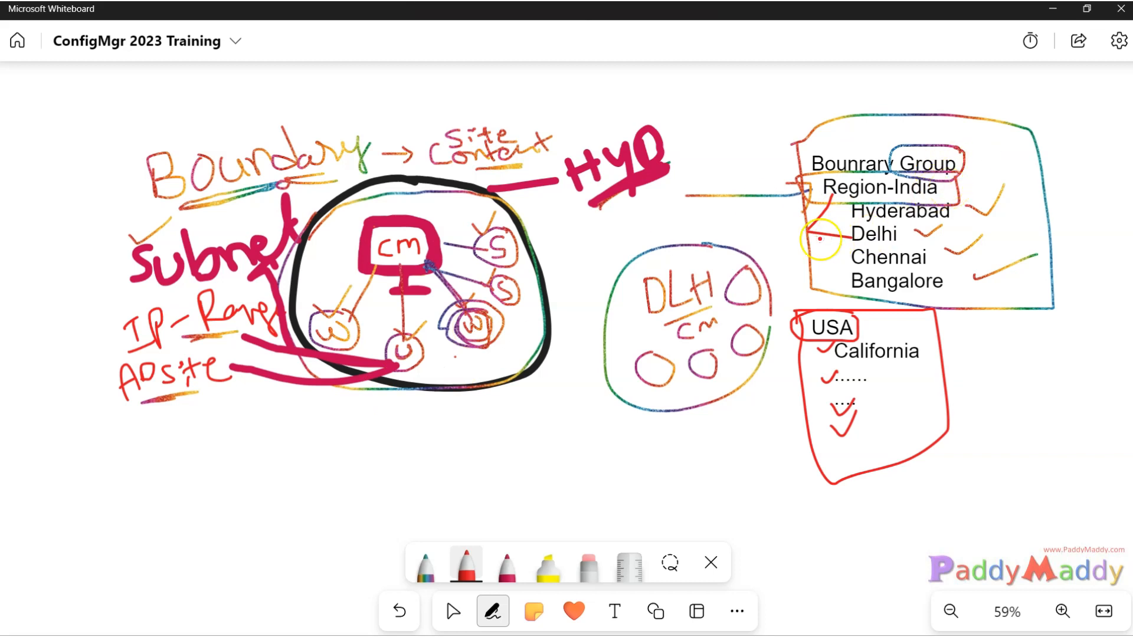
drag(813, 235, 859, 289)
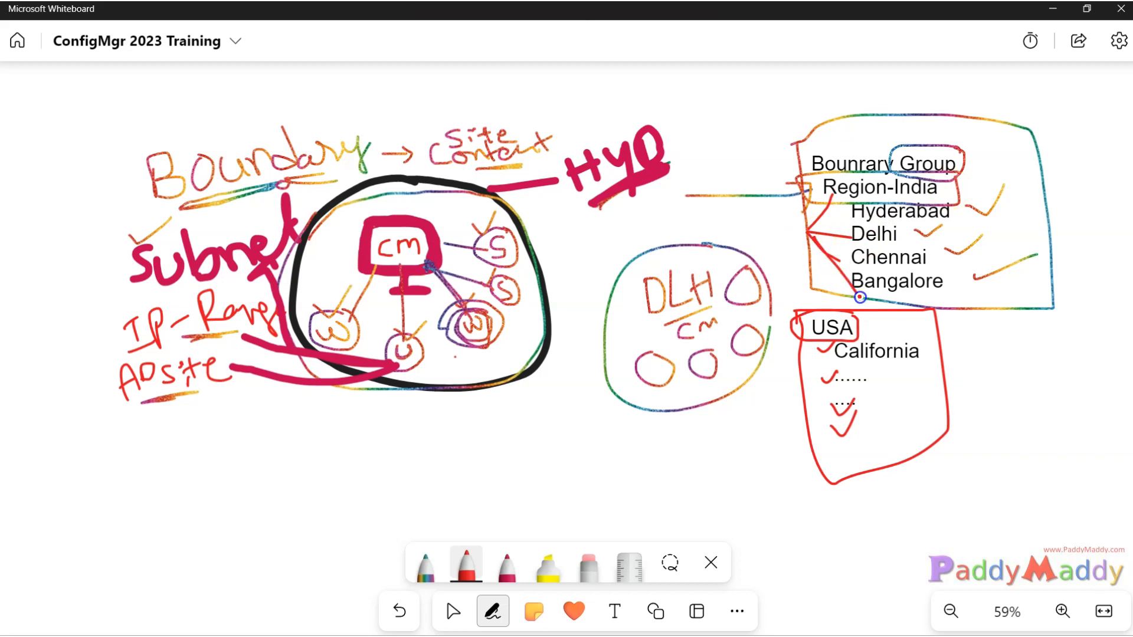
mouse_move(816, 238)
mouse_down()
mouse_move(848, 257)
mouse_move(828, 223)
mouse_move(862, 206)
mouse_up()
Mark the four Indian cities with red ticks and curve a red line from HYD to the list heading.
mouse_move(963, 212)
mouse_down()
mouse_move(977, 219)
mouse_move(1003, 188)
mouse_up()
mouse_move(939, 231)
mouse_down()
mouse_move(918, 239)
mouse_move(937, 242)
mouse_move(933, 258)
mouse_move(963, 284)
mouse_up()
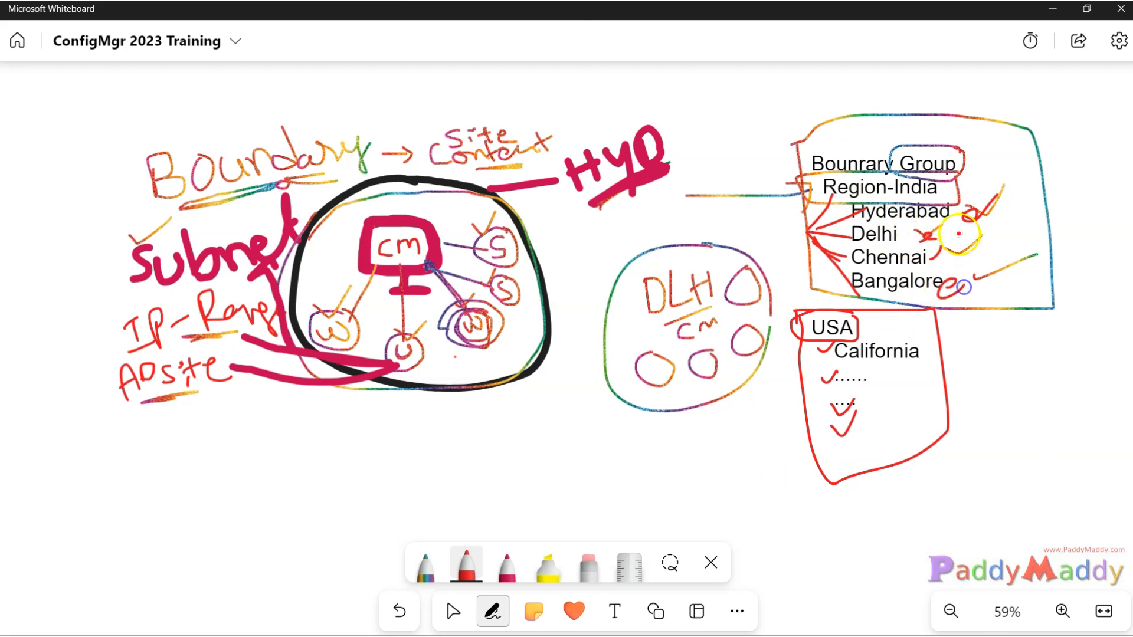
drag(963, 217, 1000, 199)
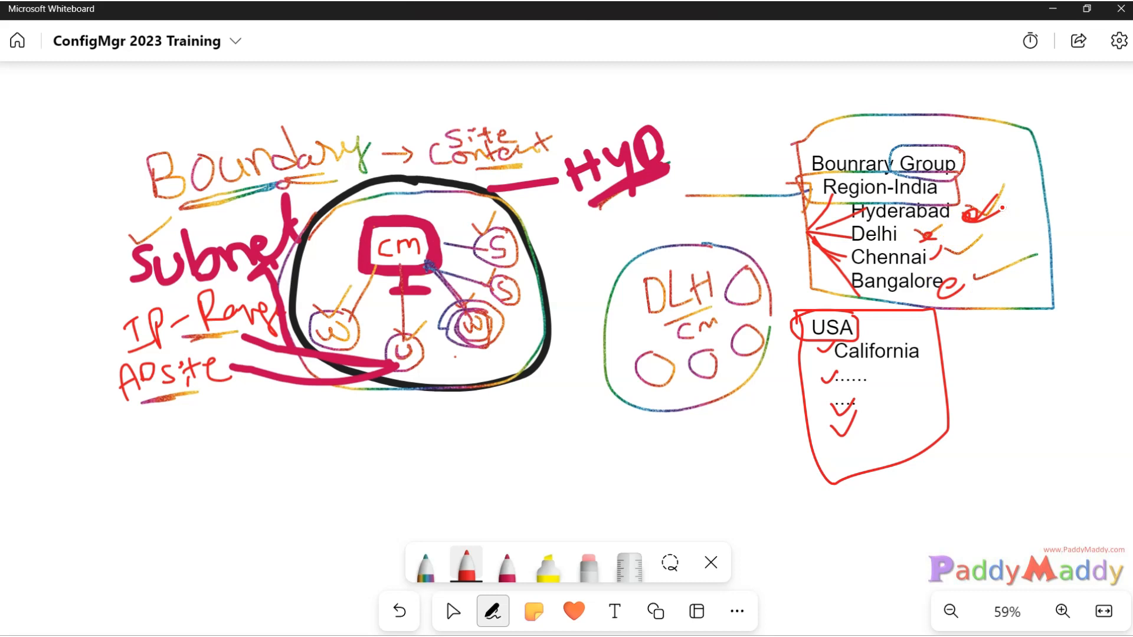
mouse_move(551, 120)
mouse_down()
mouse_move(717, 194)
mouse_move(818, 182)
mouse_move(799, 175)
mouse_move(810, 191)
mouse_move(790, 208)
mouse_up()
mouse_move(806, 132)
mouse_down()
mouse_move(807, 195)
mouse_move(980, 184)
mouse_move(832, 121)
mouse_move(801, 132)
mouse_up()
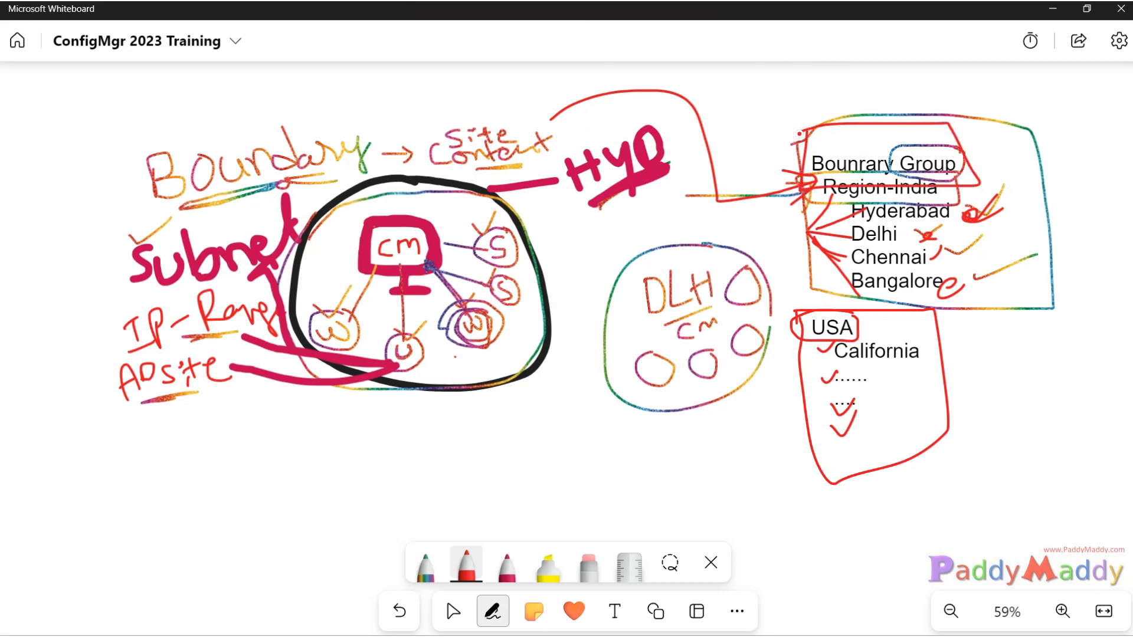
Handwrite '→ site' and '→ Content' with arrows in red below the diagram.
mouse_move(134, 450)
mouse_down()
mouse_move(211, 467)
mouse_move(226, 484)
mouse_move(278, 479)
mouse_up()
drag(270, 460, 264, 440)
mouse_move(315, 438)
mouse_down()
mouse_move(313, 494)
mouse_move(330, 458)
mouse_move(392, 455)
mouse_up()
drag(160, 550, 248, 568)
mouse_move(280, 525)
mouse_down()
mouse_move(294, 558)
mouse_move(339, 541)
mouse_move(350, 554)
mouse_move(360, 537)
mouse_move(413, 520)
mouse_up()
drag(406, 459, 438, 441)
mouse_move(439, 498)
mouse_down()
mouse_move(418, 503)
mouse_move(471, 481)
mouse_up()
mouse_move(407, 454)
mouse_down()
mouse_move(411, 468)
mouse_move(440, 442)
mouse_up()
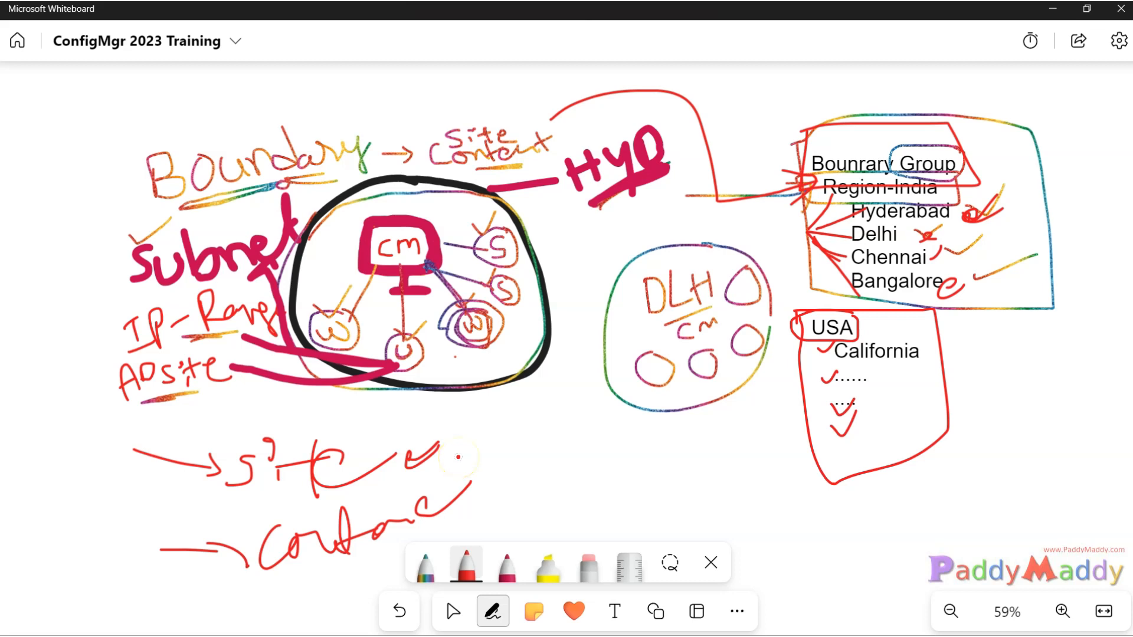
Add red checkmarks in the left margin beside Boundary, Subnet, IP-Range and ADsite.
mouse_move(101, 150)
mouse_down()
mouse_move(112, 154)
mouse_move(151, 107)
mouse_up()
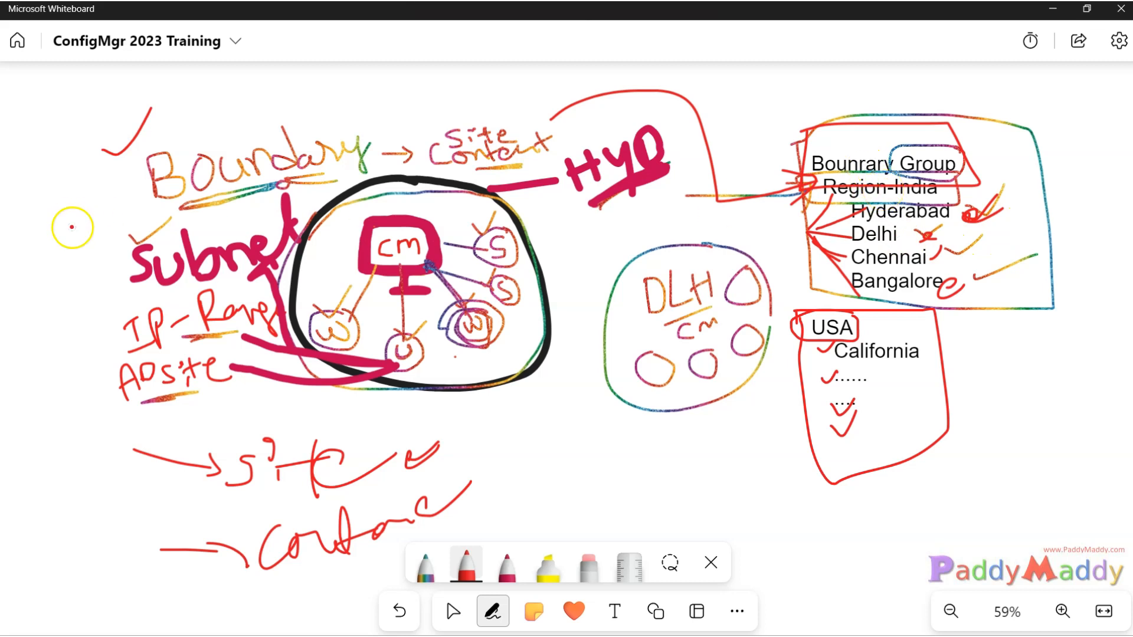
drag(47, 269, 84, 250)
drag(57, 312, 112, 295)
drag(50, 383, 99, 380)
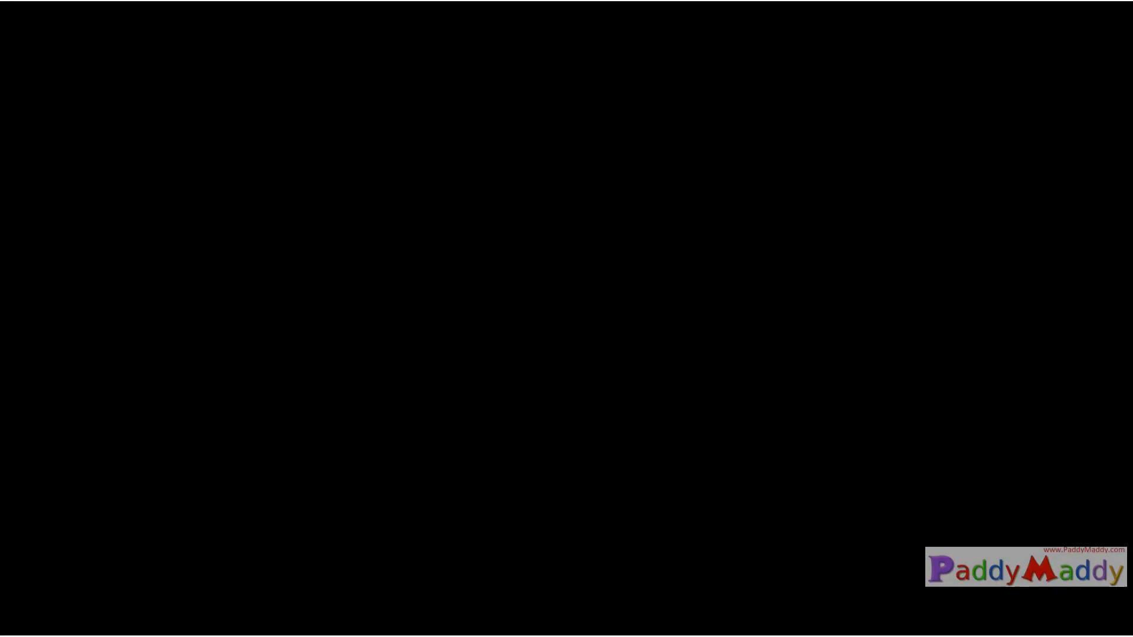
Sign in to the administrator account using Ctrl+Alt+Delete and the account password.
key(ctrl+alt+Delete)
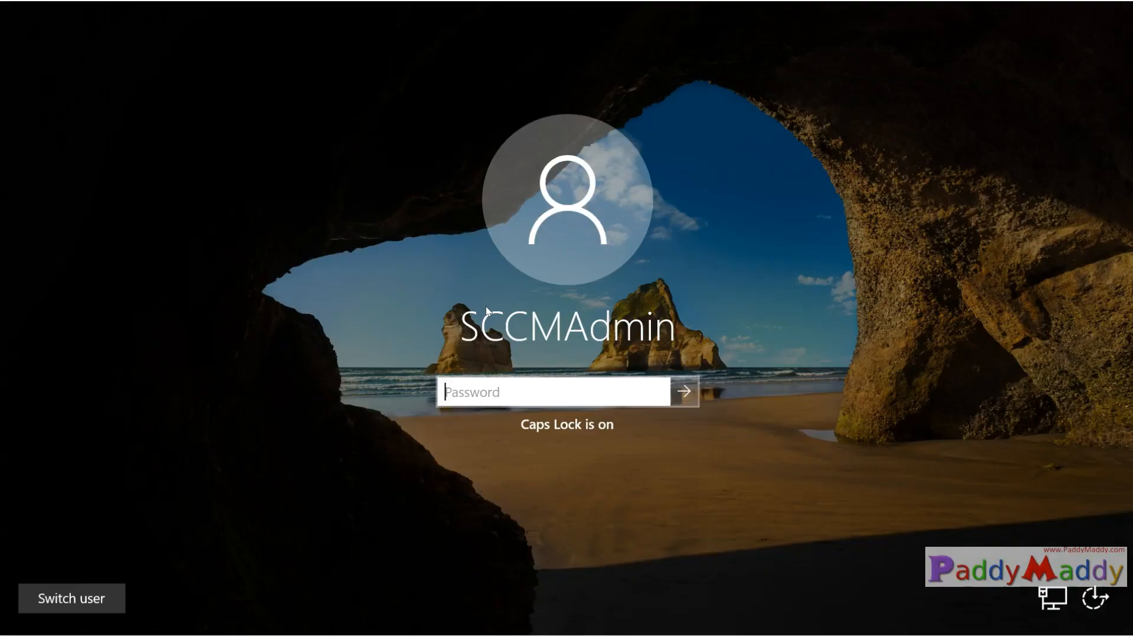
text(**********)
key(Return)
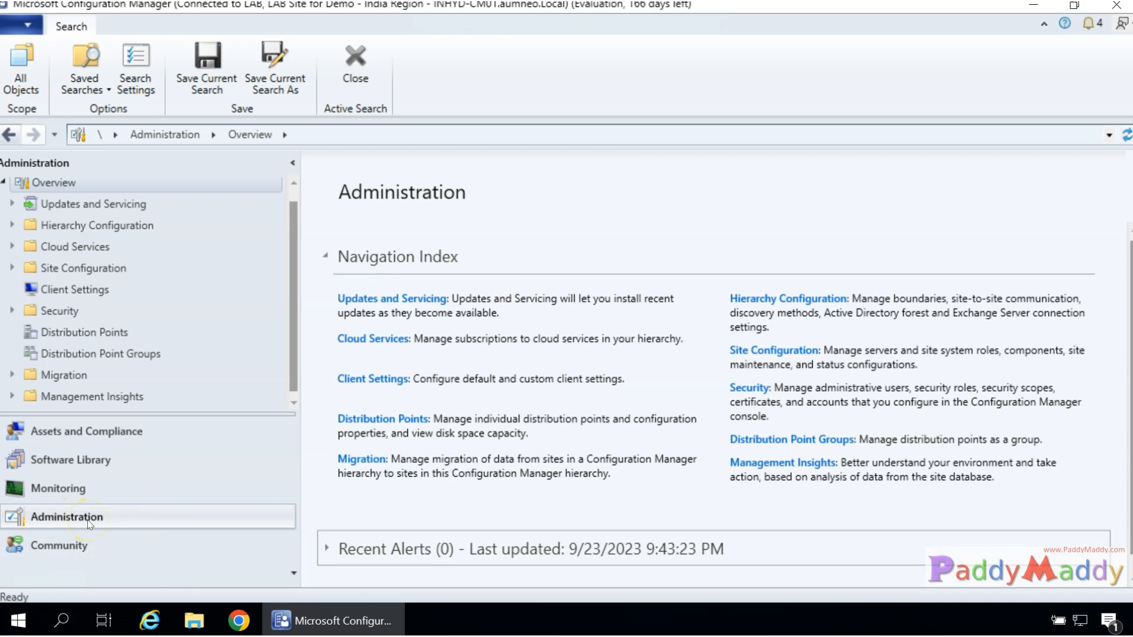
Check the empty Boundaries list and default Boundary Groups under Hierarchy Configuration, then go to Assets and Compliance.
click(10, 226)
click(124, 228)
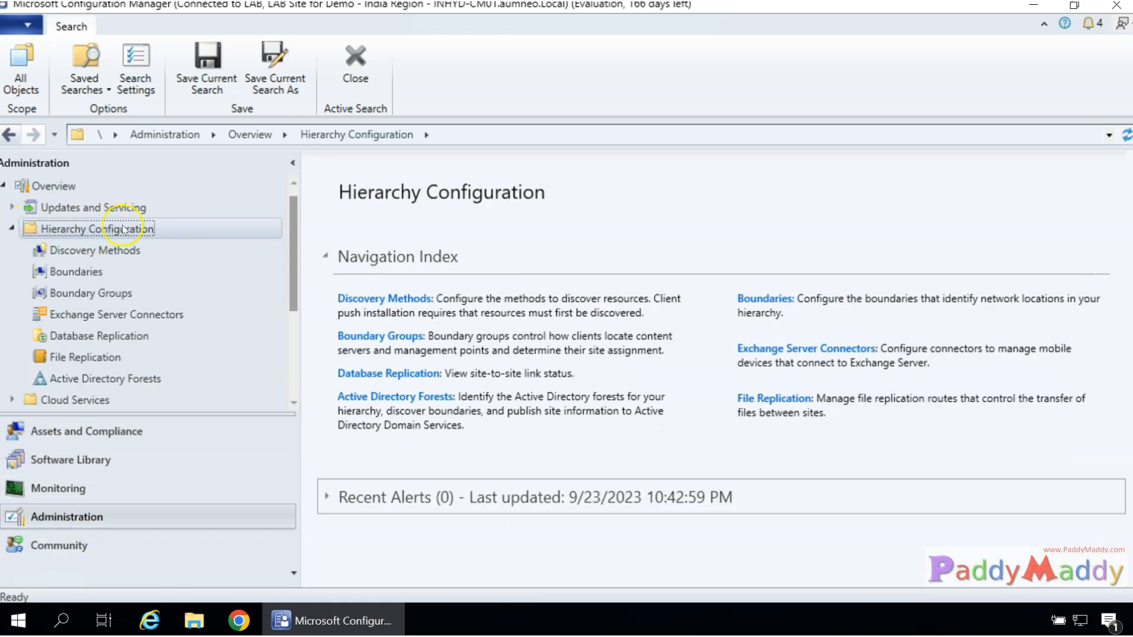
click(76, 272)
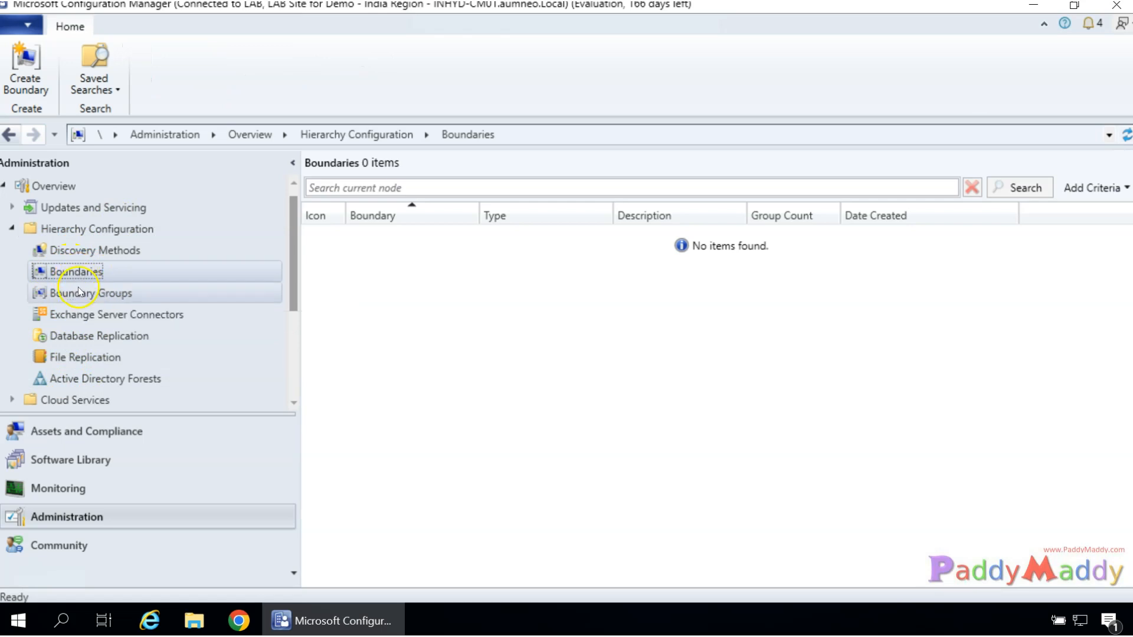
click(80, 293)
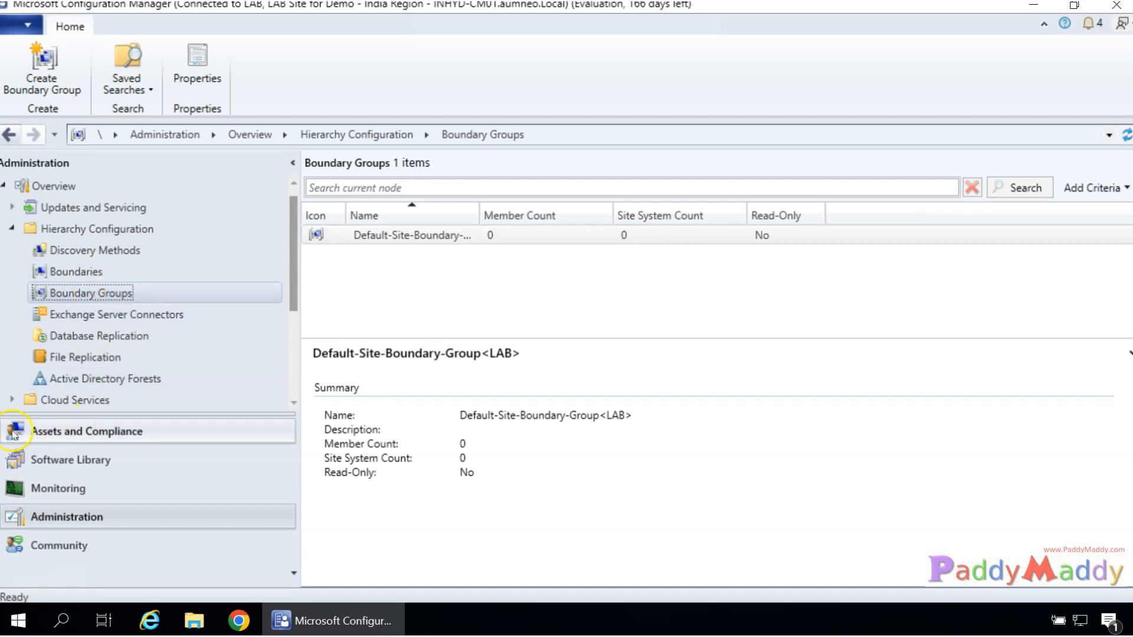
click(66, 431)
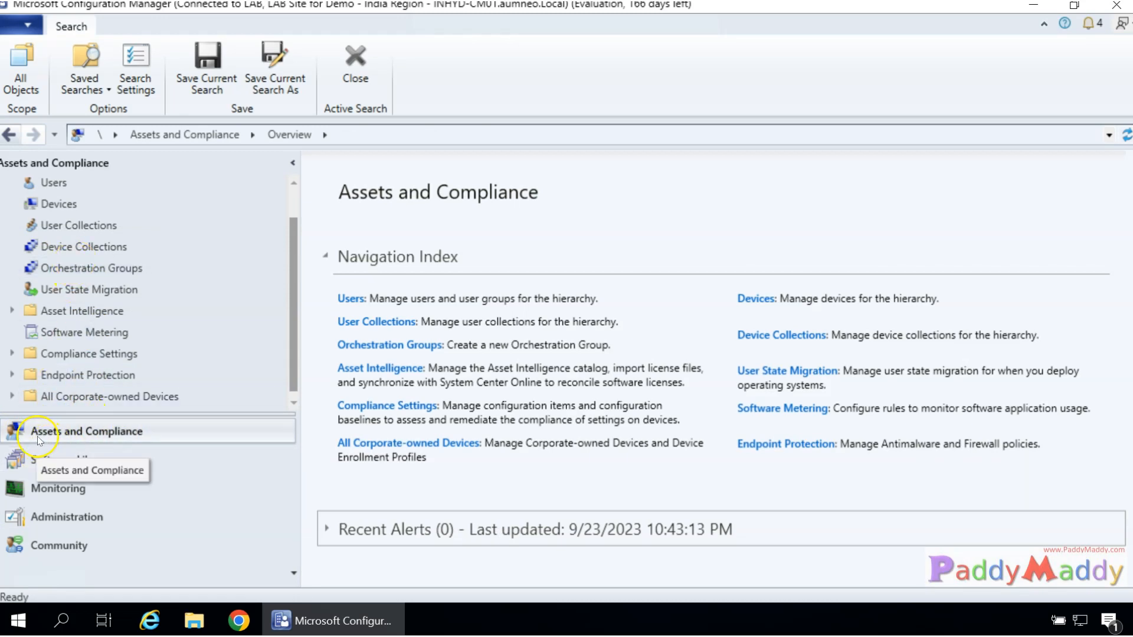
List Device Collections, enlarge the pane to show all six, and select All Systems.
click(80, 249)
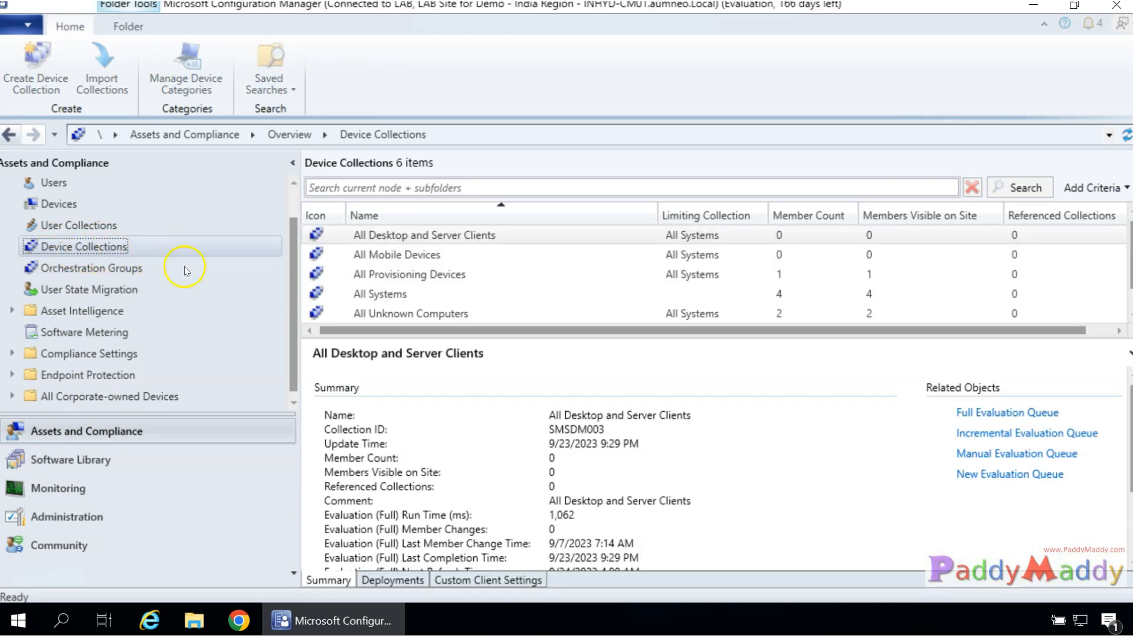
drag(557, 338, 557, 415)
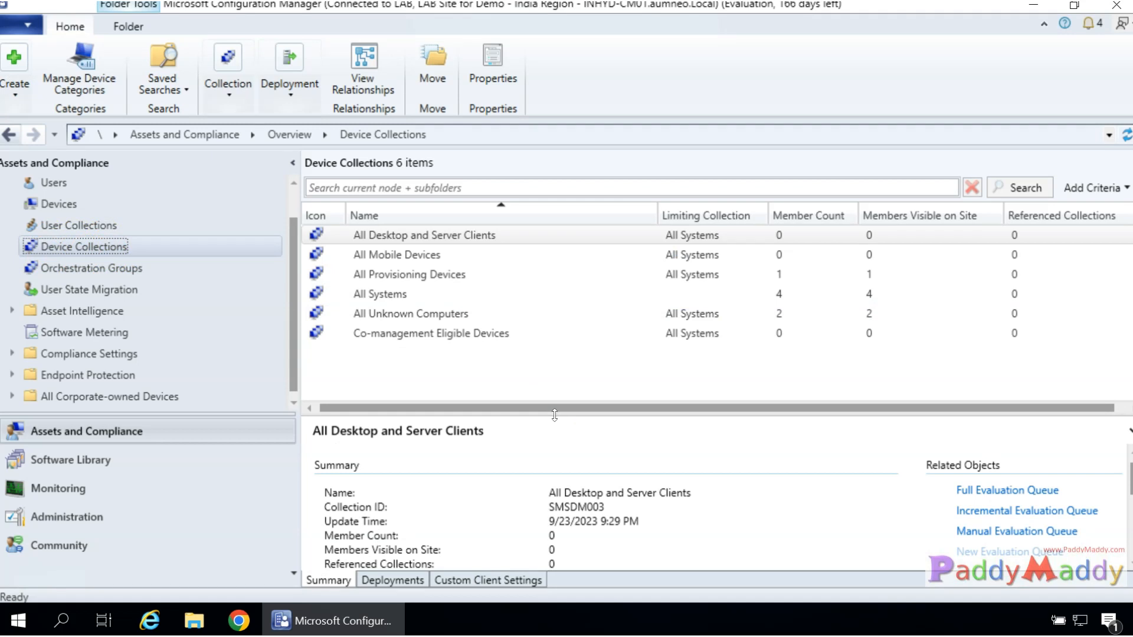
click(365, 295)
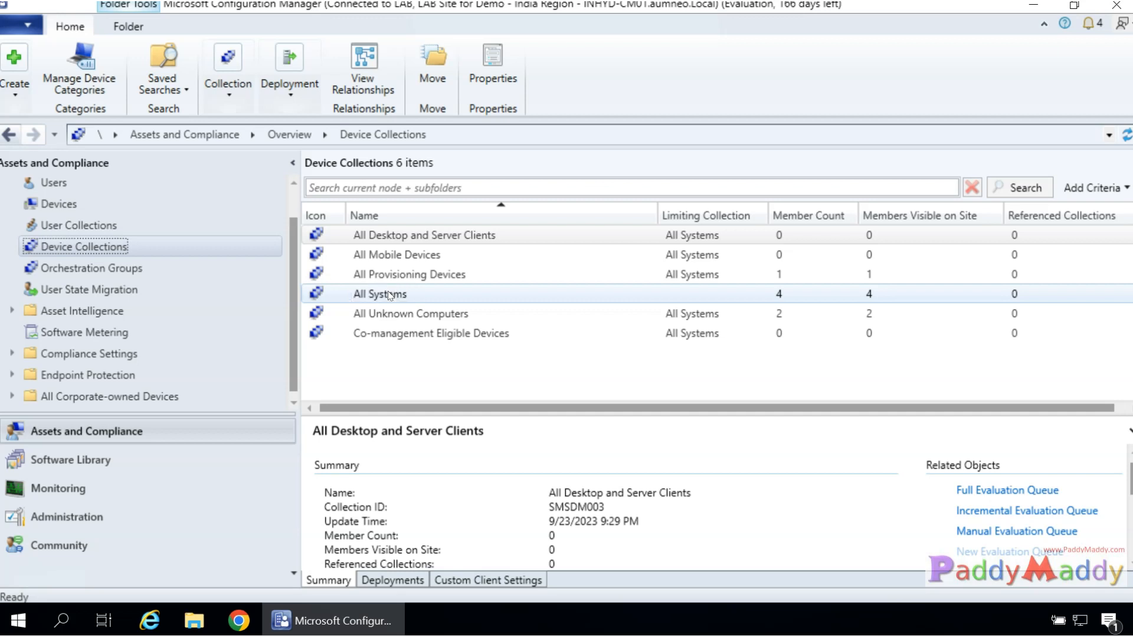
Browse the User and Device Collections menus, then open All Systems and select INHYD-CM01.
right_click(74, 247)
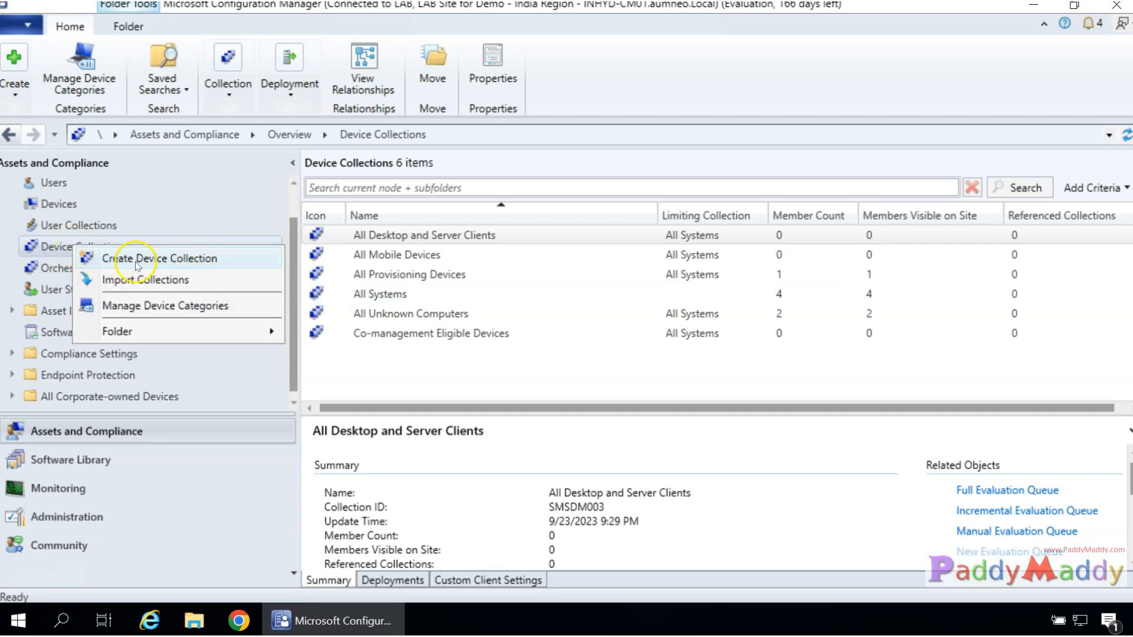
click(426, 408)
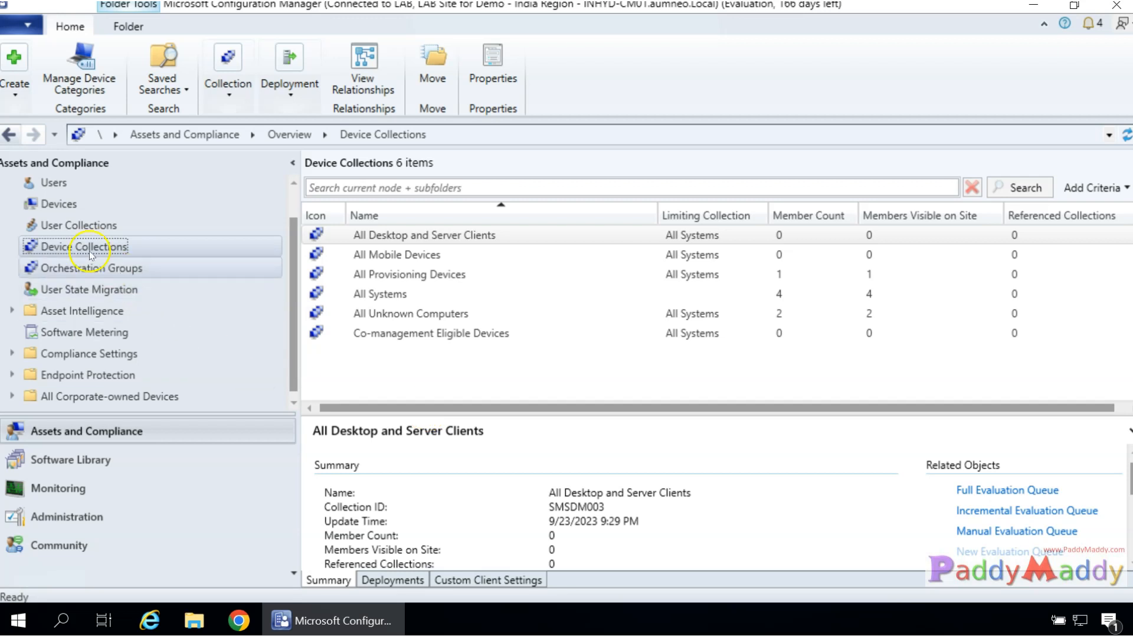
click(77, 224)
right_click(104, 228)
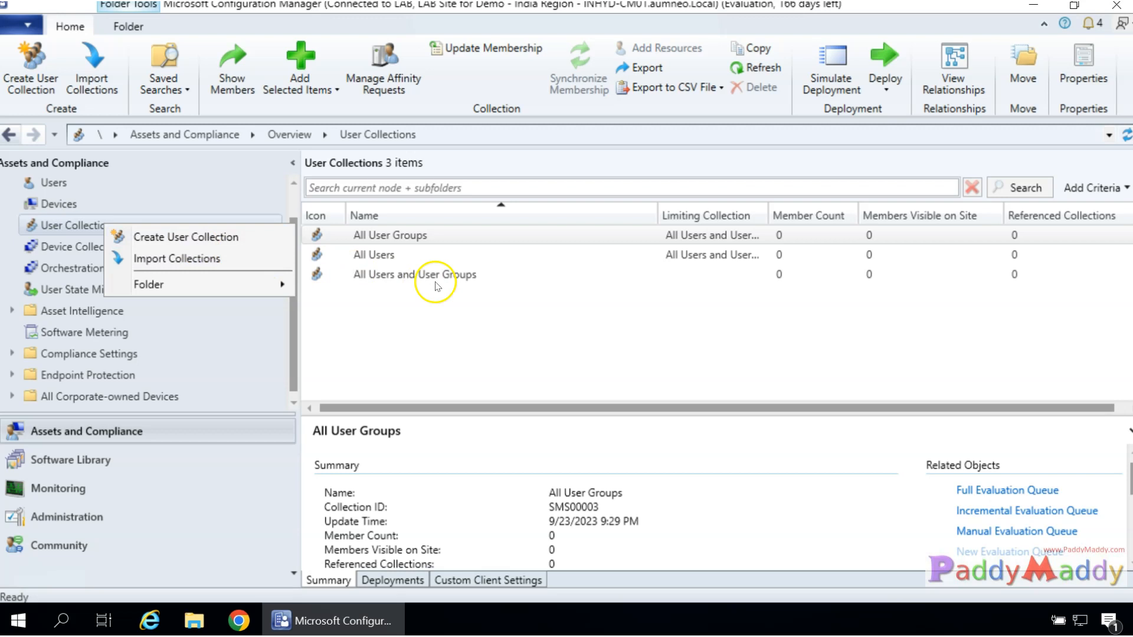
click(450, 341)
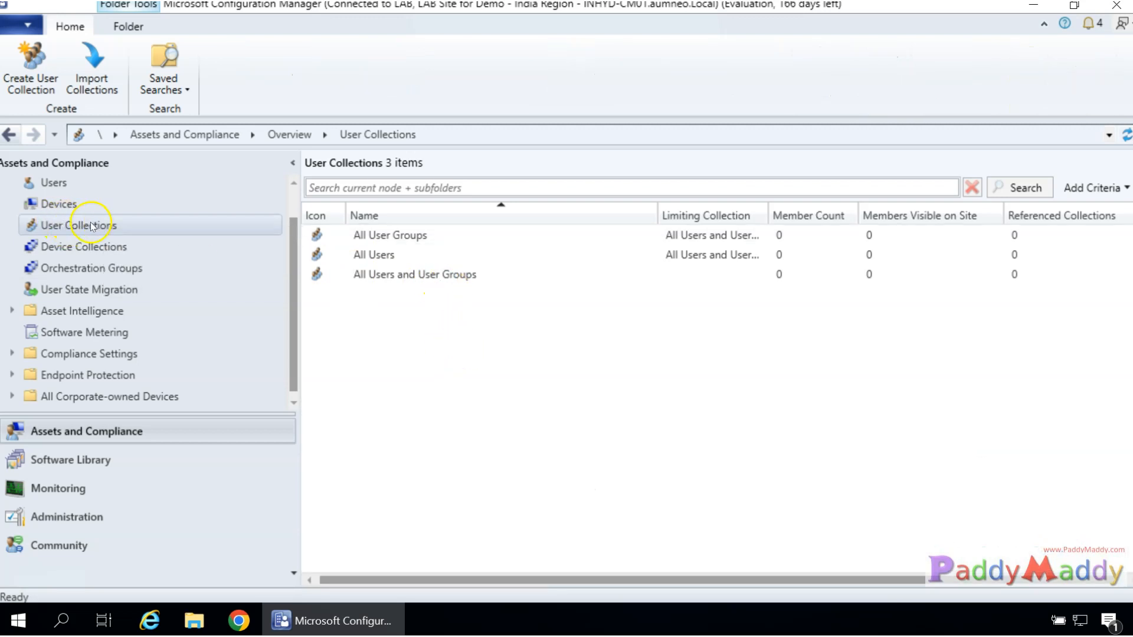
click(82, 250)
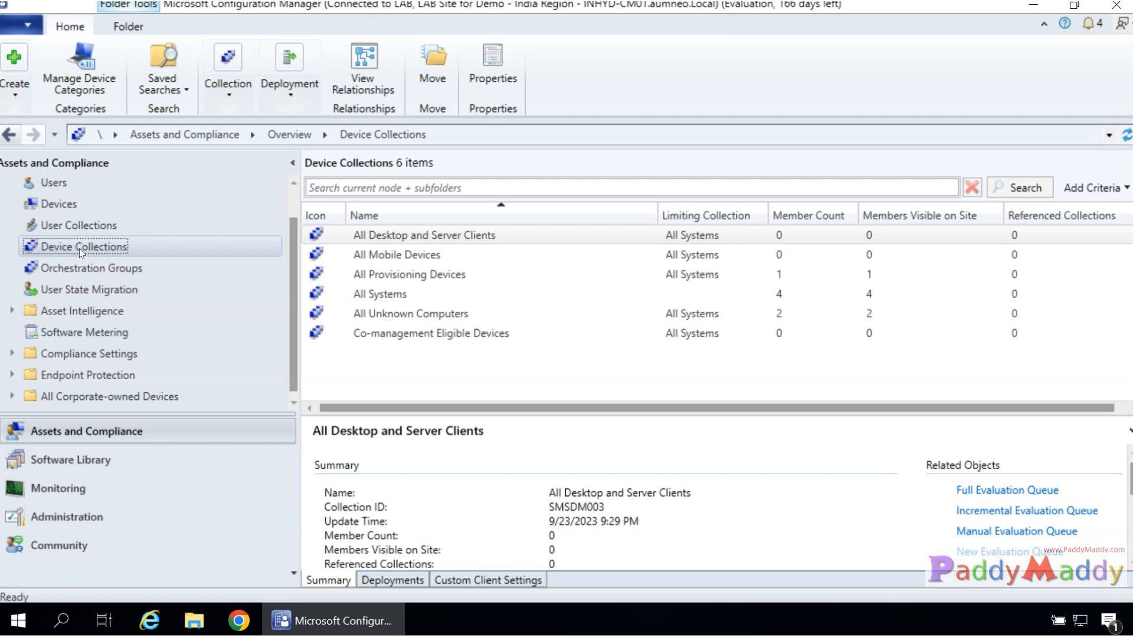
click(96, 231)
click(82, 246)
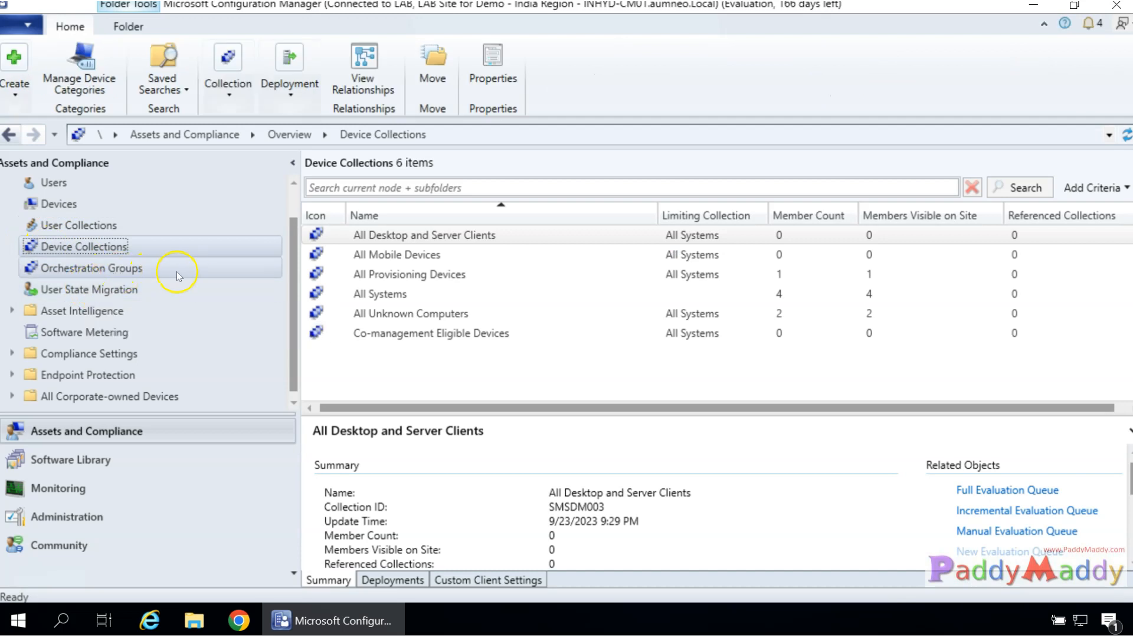
double_click(364, 295)
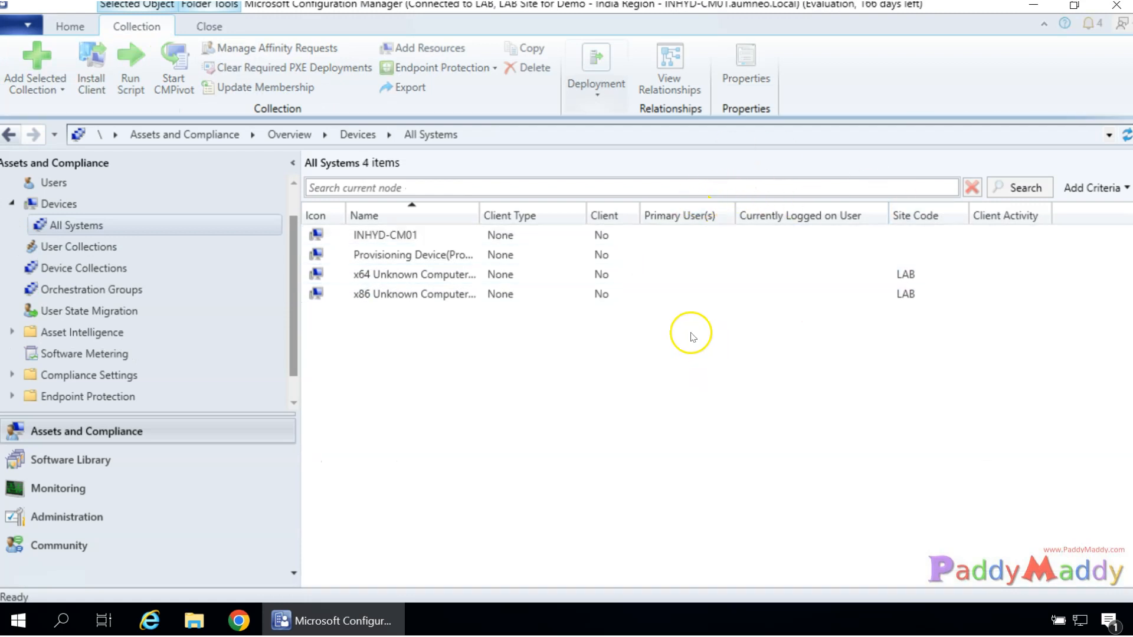
click(368, 235)
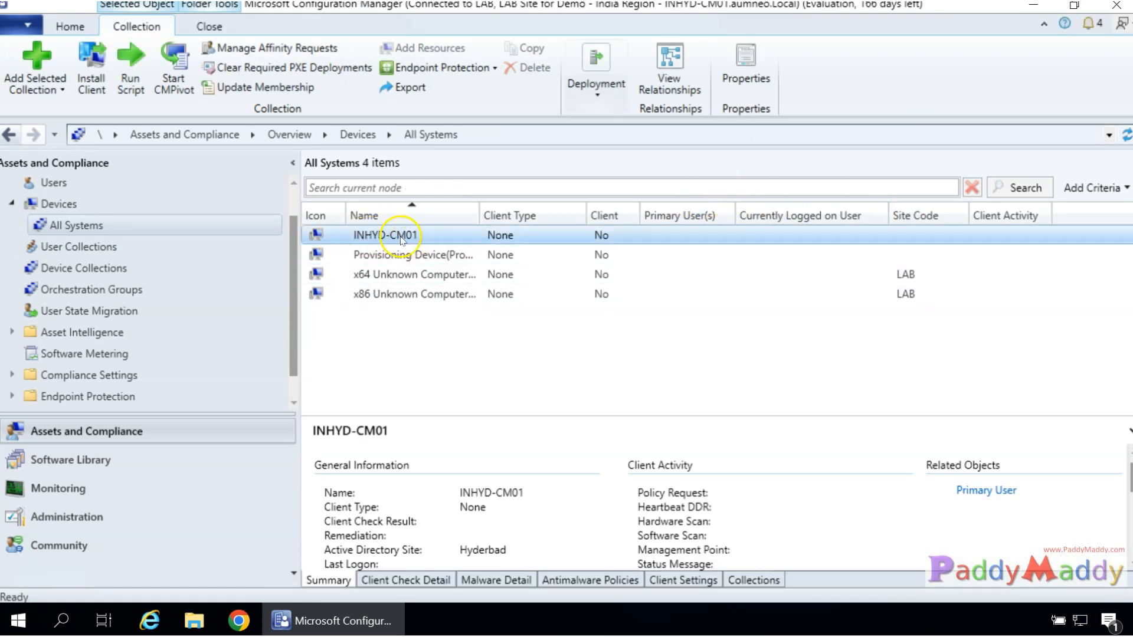
Launch Command Prompt by running CMD from the Start menu's Run prompt.
right_click(18, 620)
click(137, 544)
text(CMD)
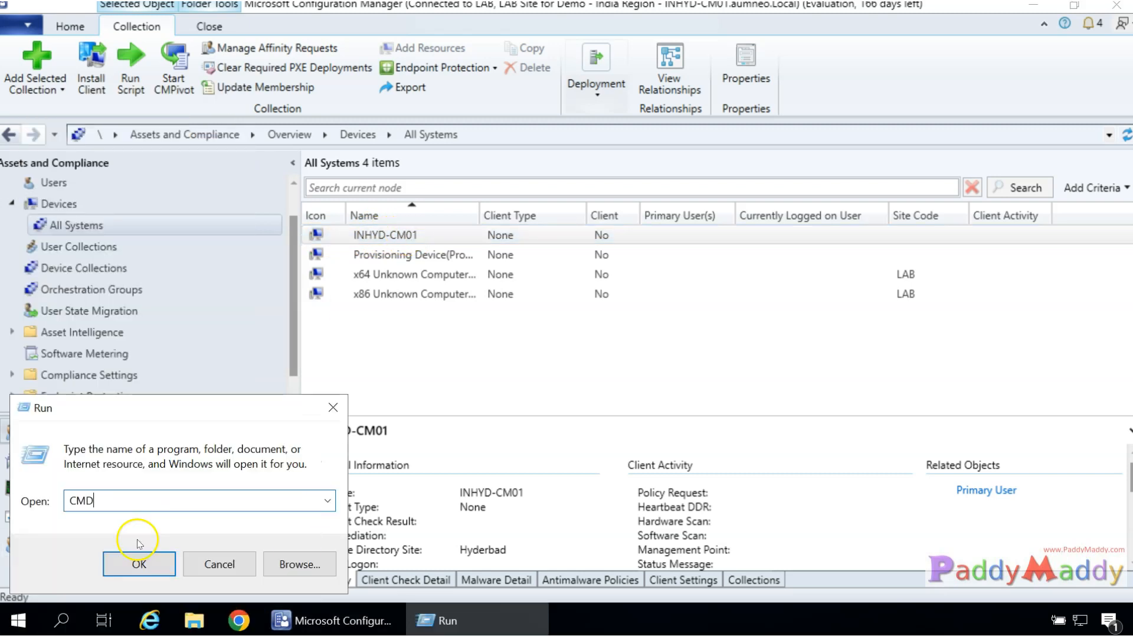
key(Return)
Run HOSTNAME, select the returned INHYD-CM01, and minimize the command window.
text(HOSTNAME)
key(Return)
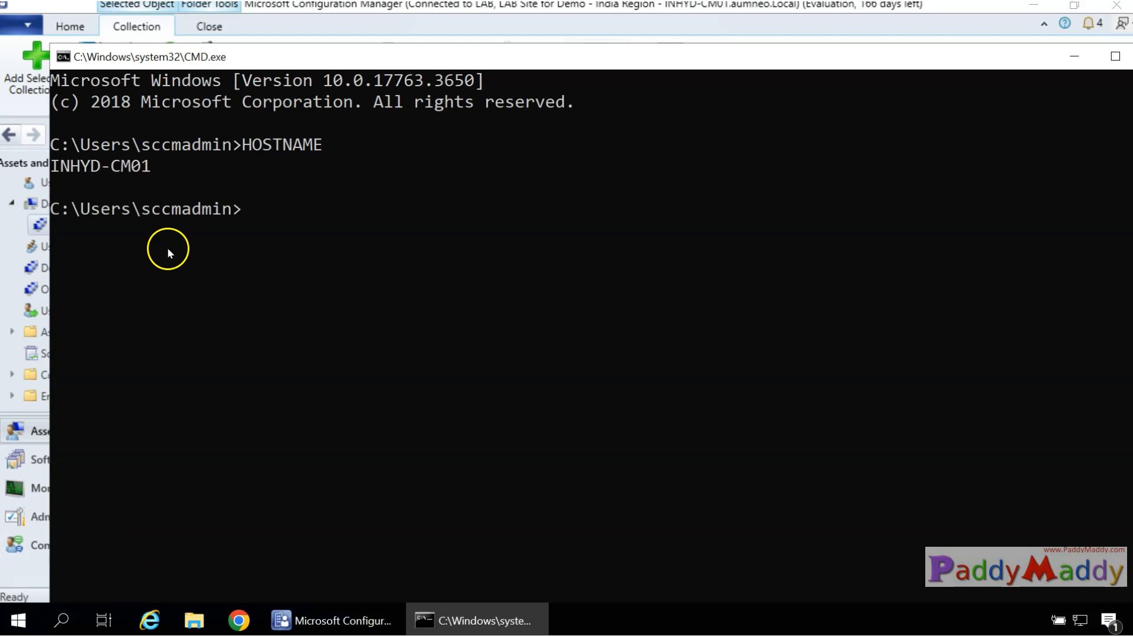
drag(52, 167, 152, 169)
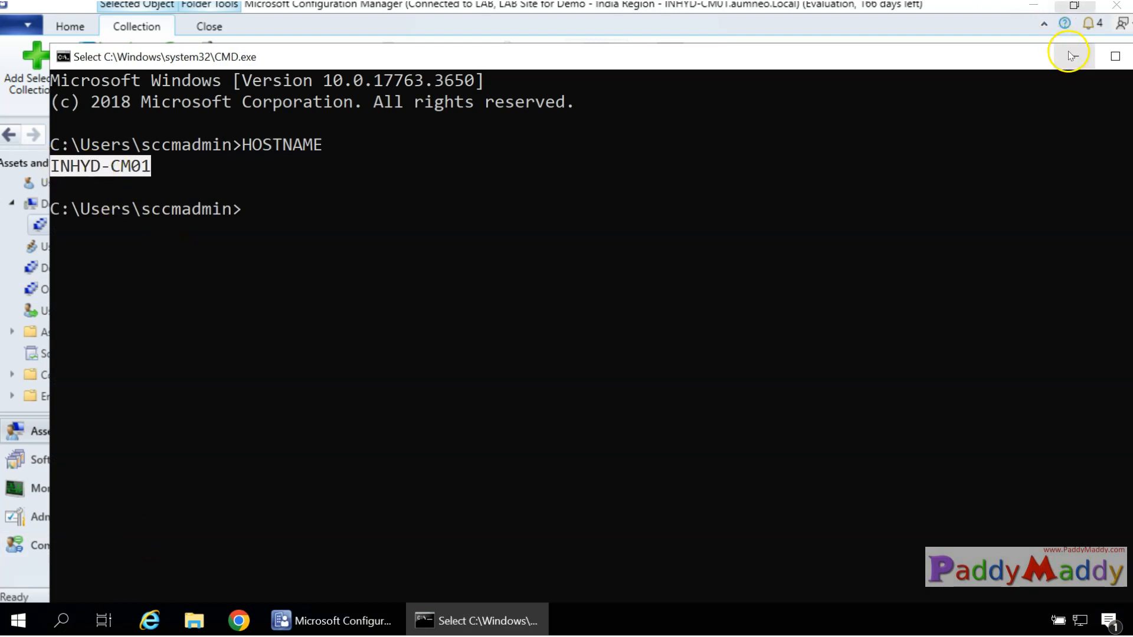
click(1075, 56)
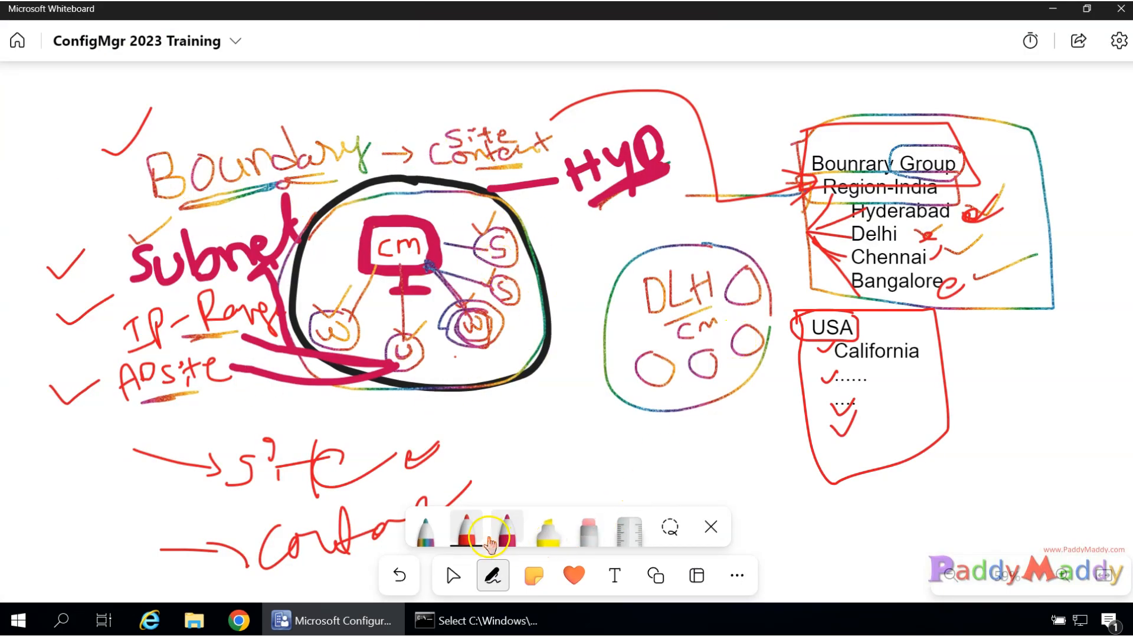
Tick both W circles, both S circles and Boundary in rainbow ink, then minimize the whiteboard.
click(425, 531)
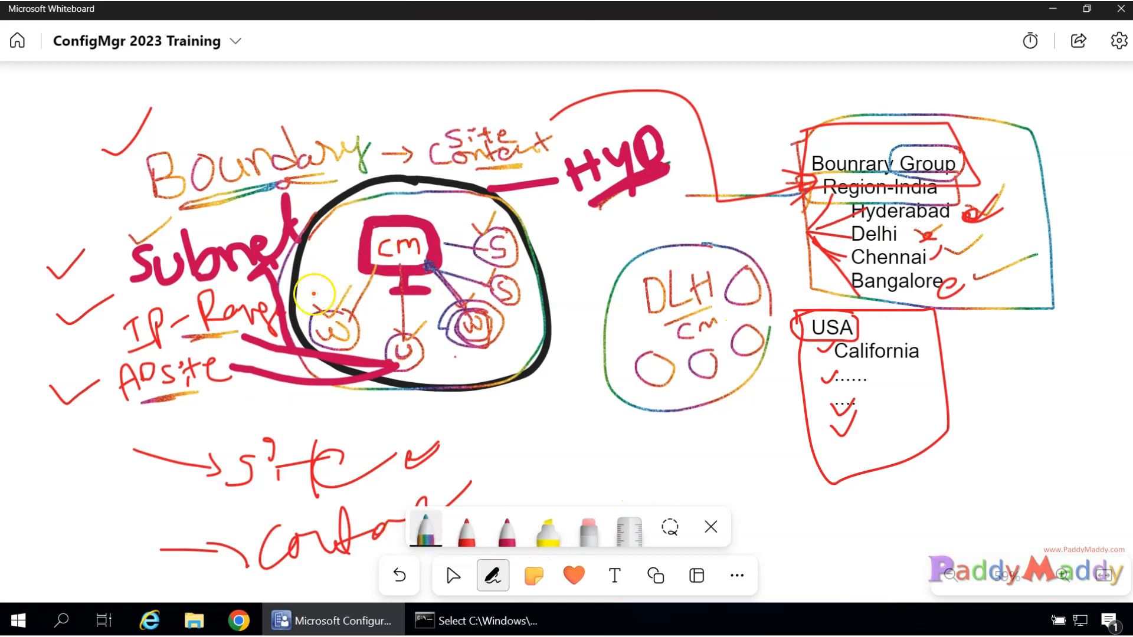
drag(323, 276, 340, 276)
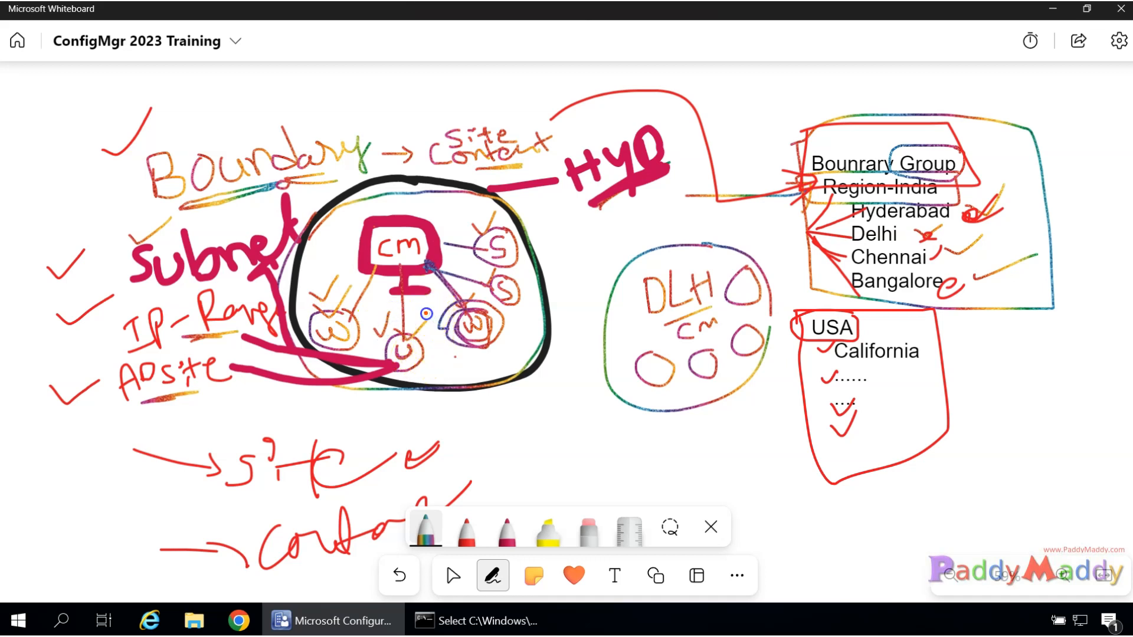
drag(467, 283, 491, 262)
drag(465, 226, 491, 212)
drag(444, 350, 458, 332)
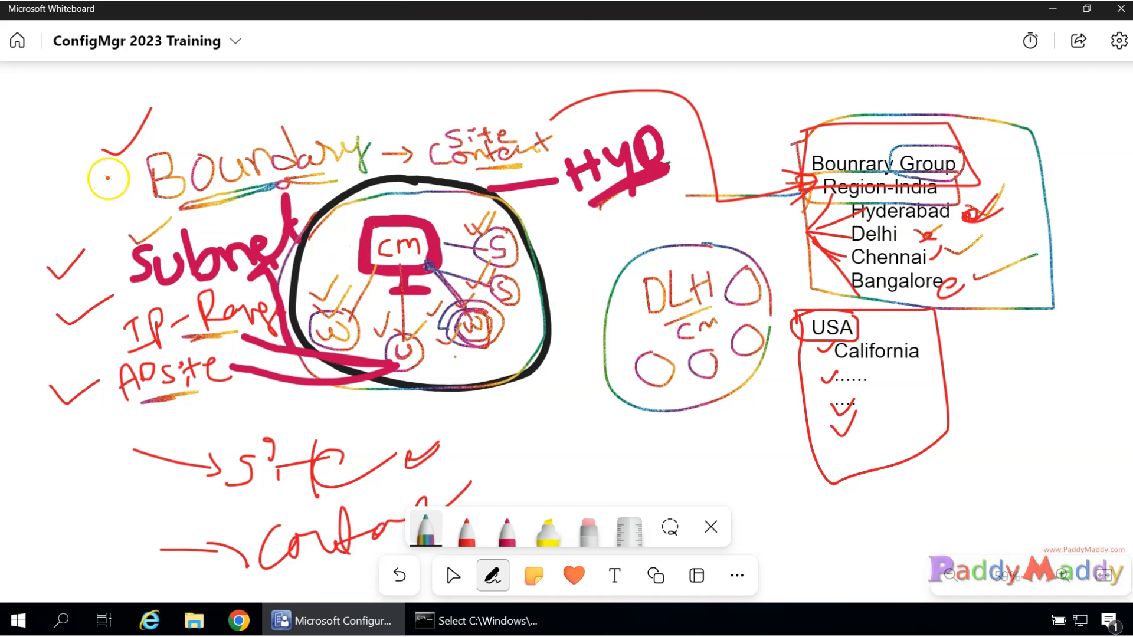
drag(115, 183, 143, 157)
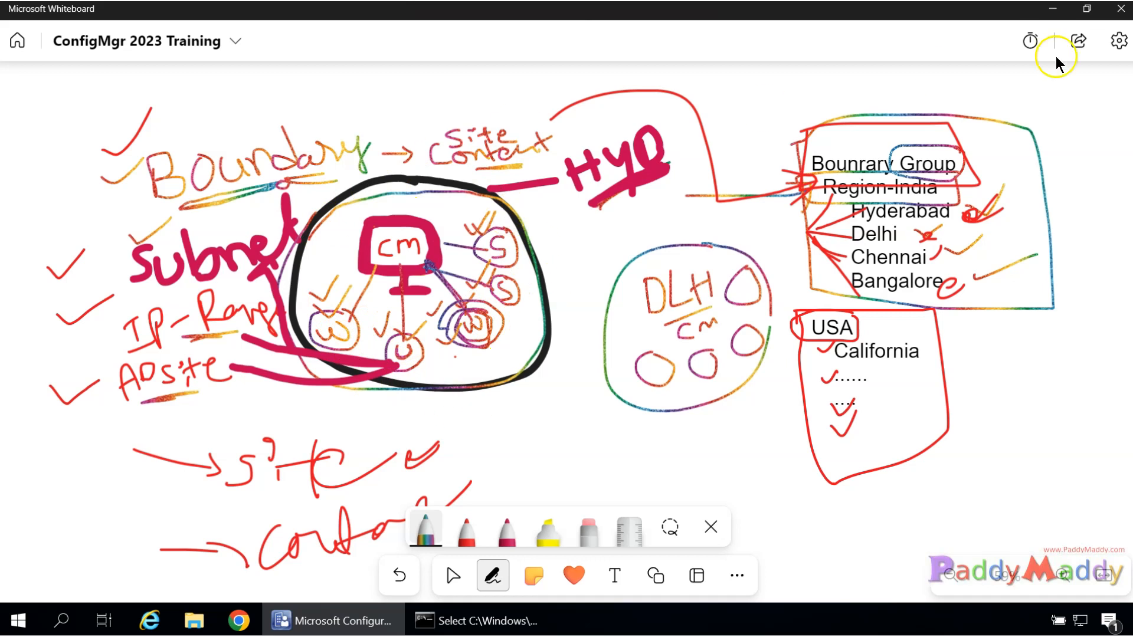
click(1051, 8)
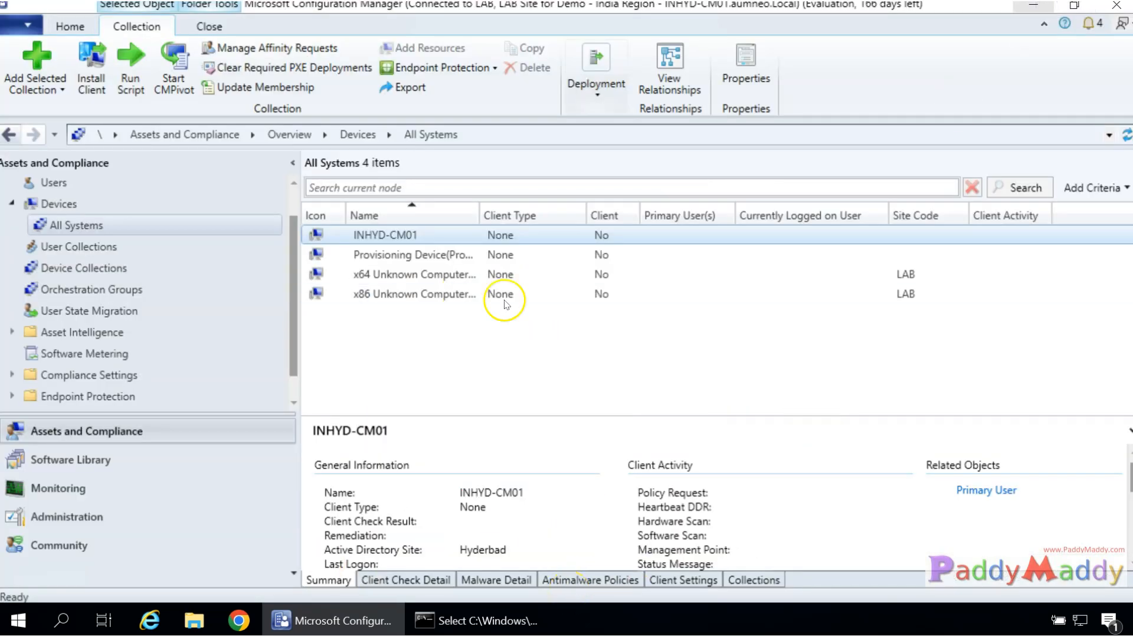
Widen the All Systems Name column and check Provisioning Device and the x64 Unknown Computer.
drag(479, 215, 562, 216)
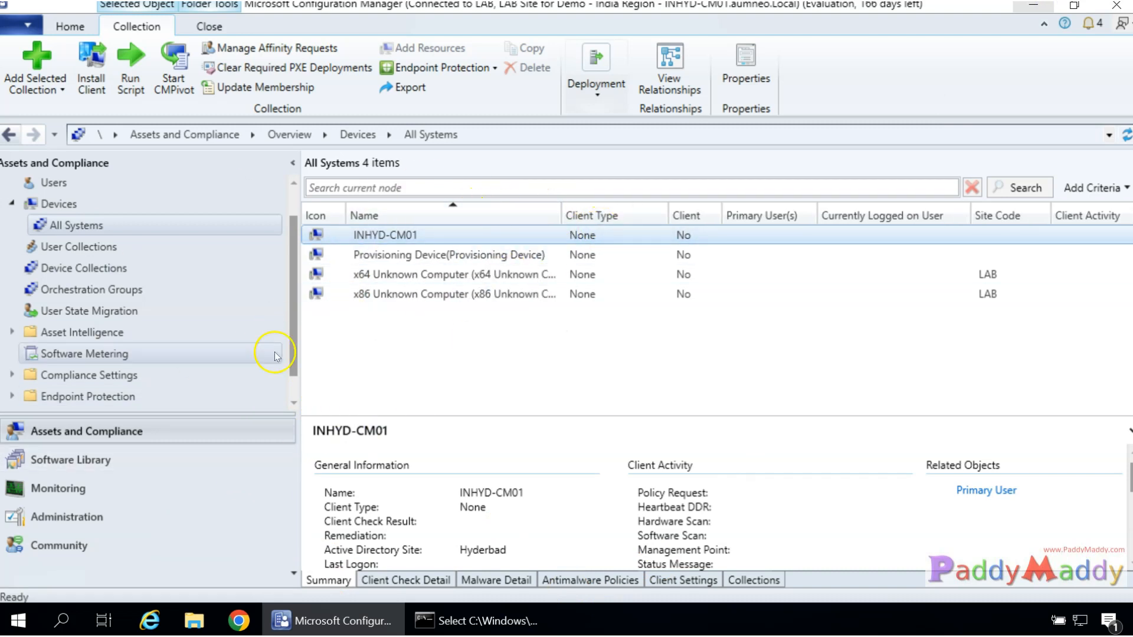
drag(561, 215, 620, 215)
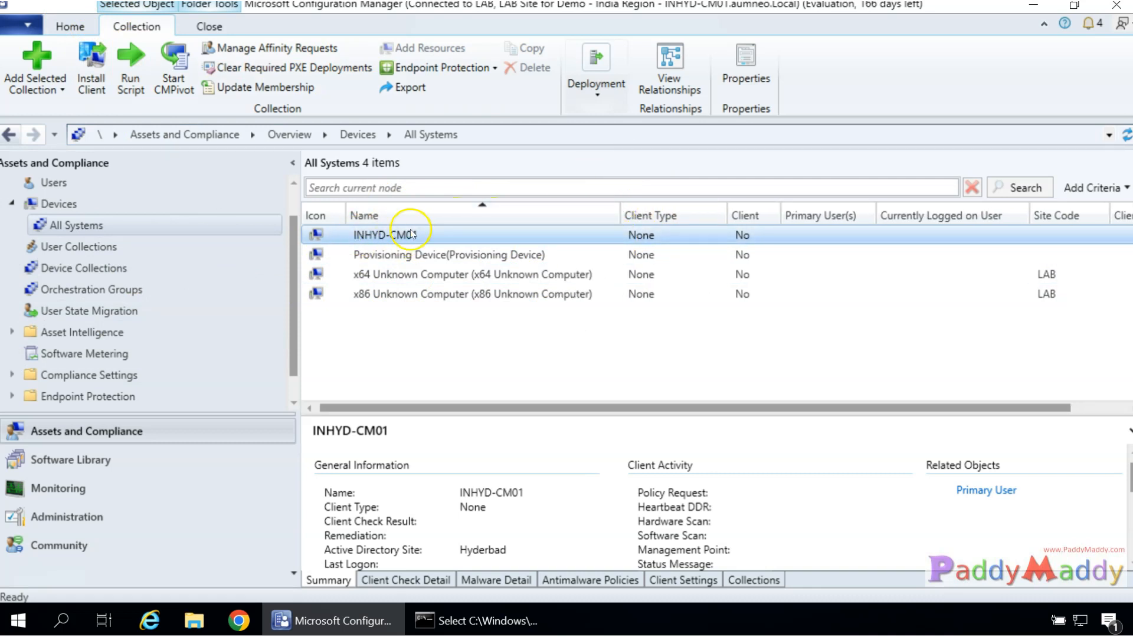
click(411, 254)
click(406, 271)
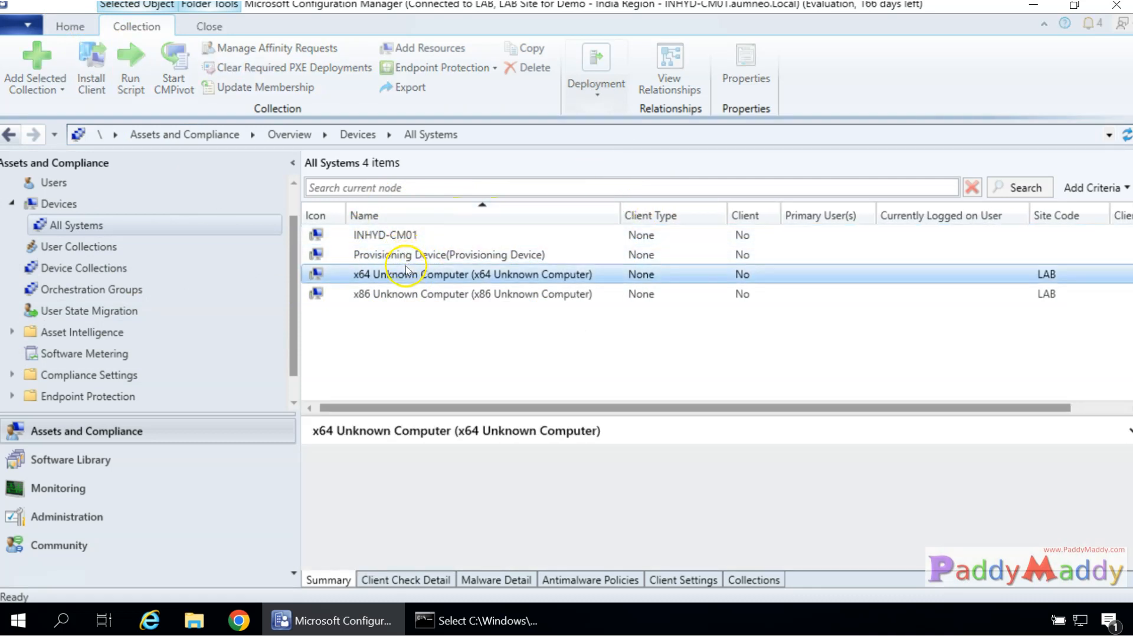
Compare the details of INHYD-CM01, Provisioning Device and the x64 and x86 Unknown Computers.
click(384, 254)
click(389, 274)
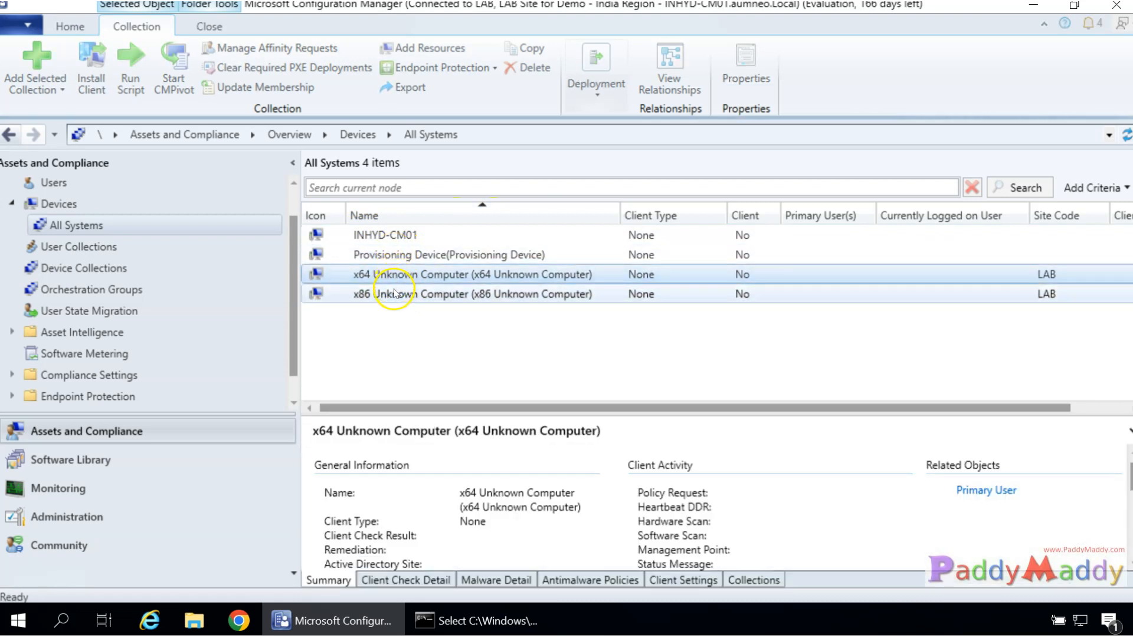
click(394, 293)
click(359, 236)
click(380, 254)
click(405, 273)
click(416, 293)
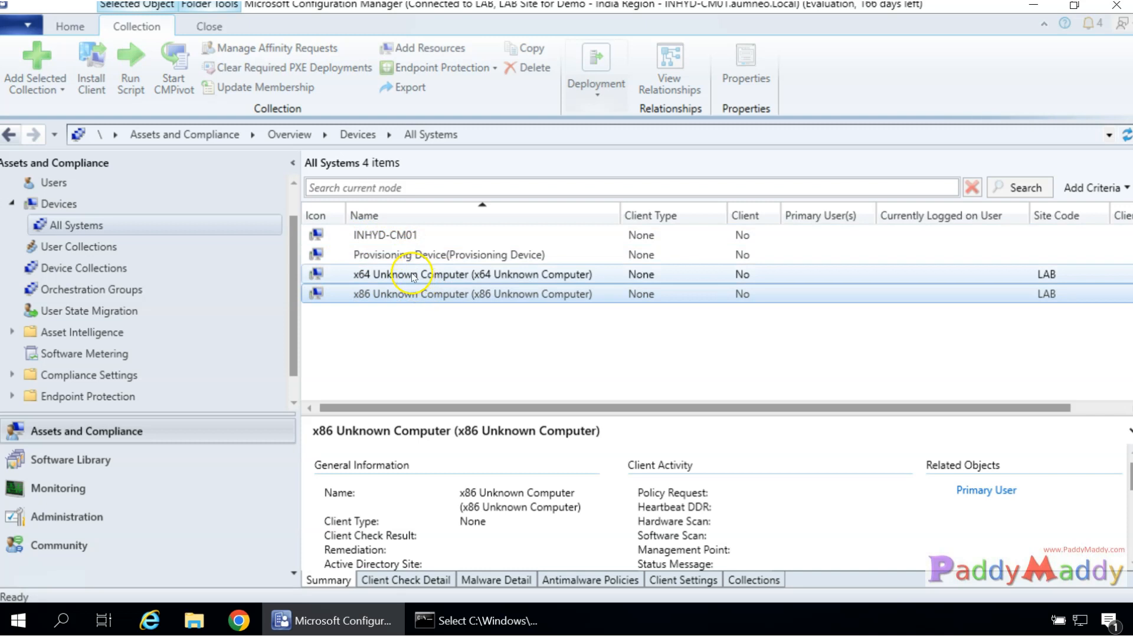
click(414, 276)
click(404, 256)
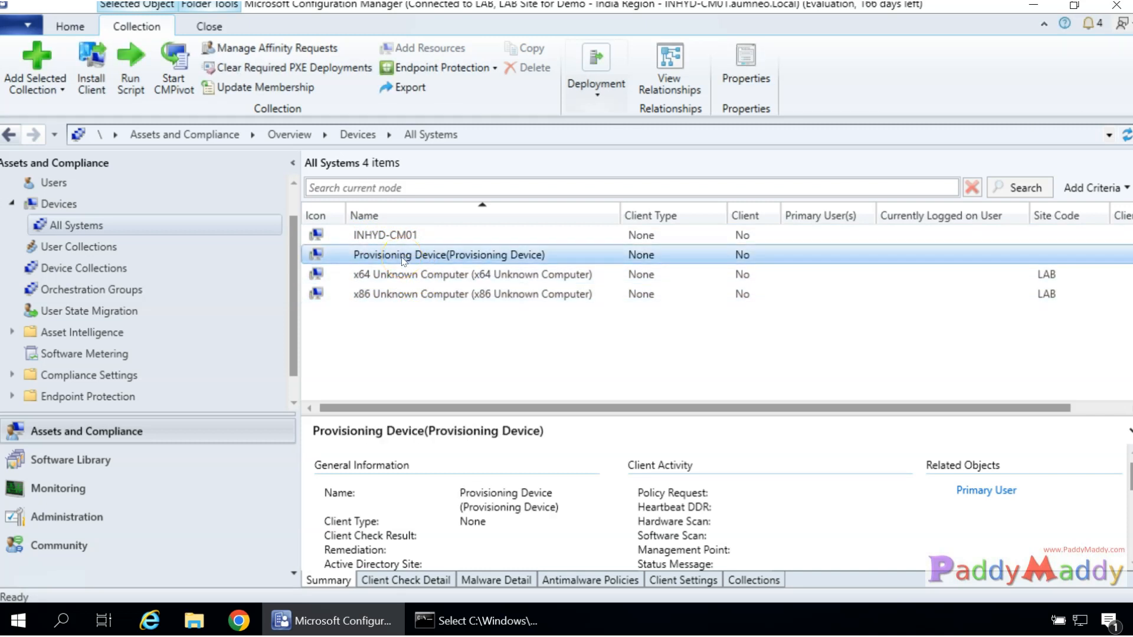
click(425, 344)
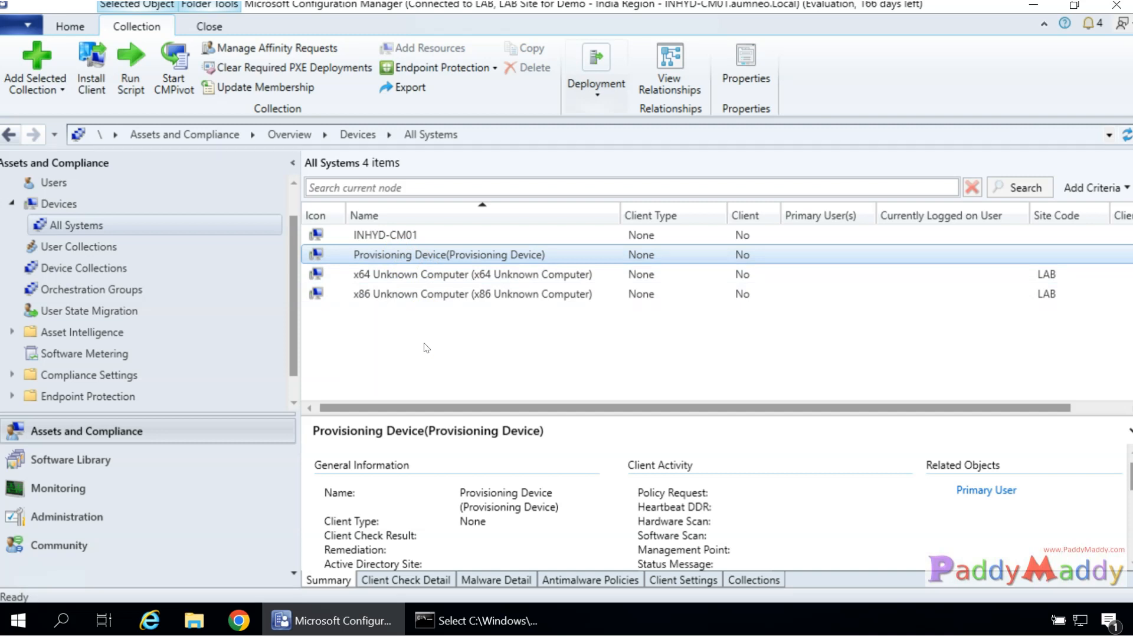
click(381, 235)
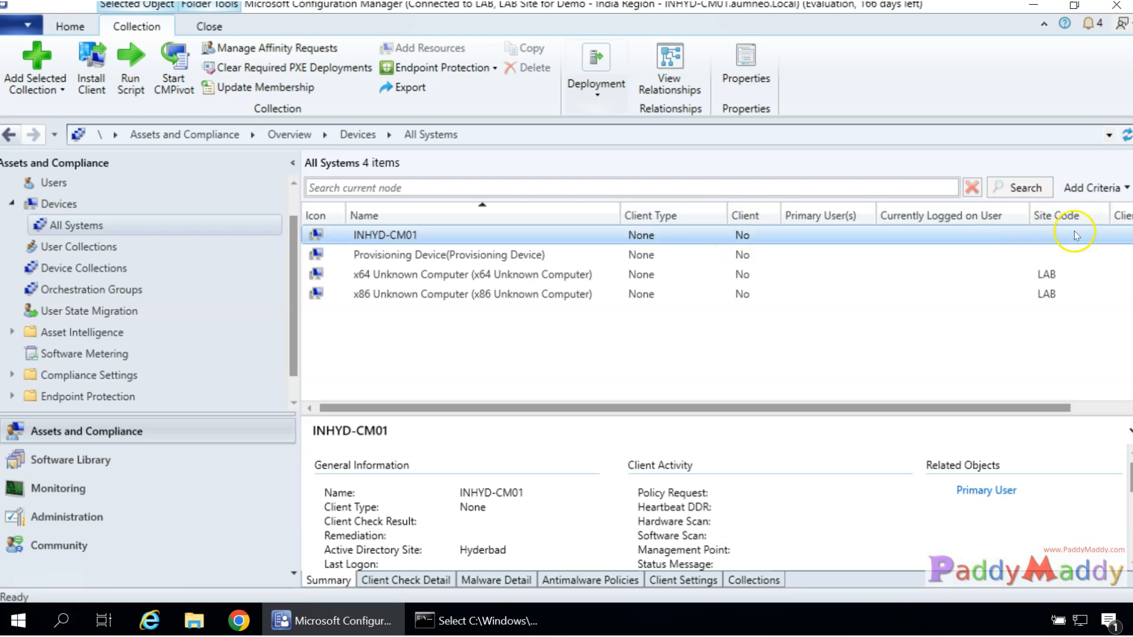
drag(986, 407, 1019, 409)
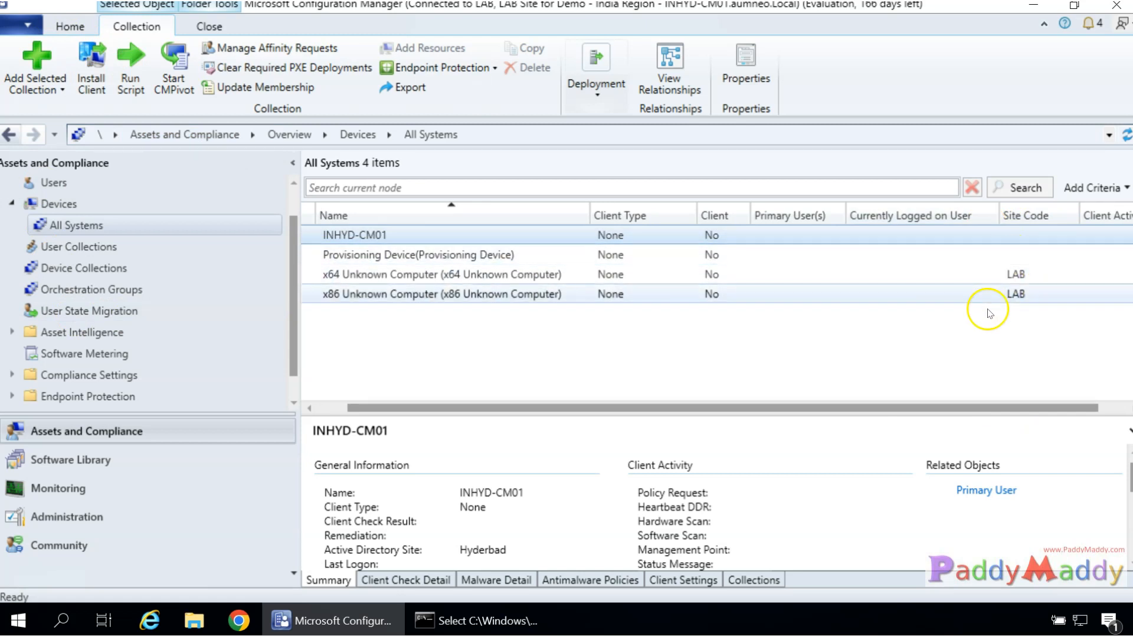
Go to Administration > Site Configuration > Sites and start widening the Name column.
click(76, 516)
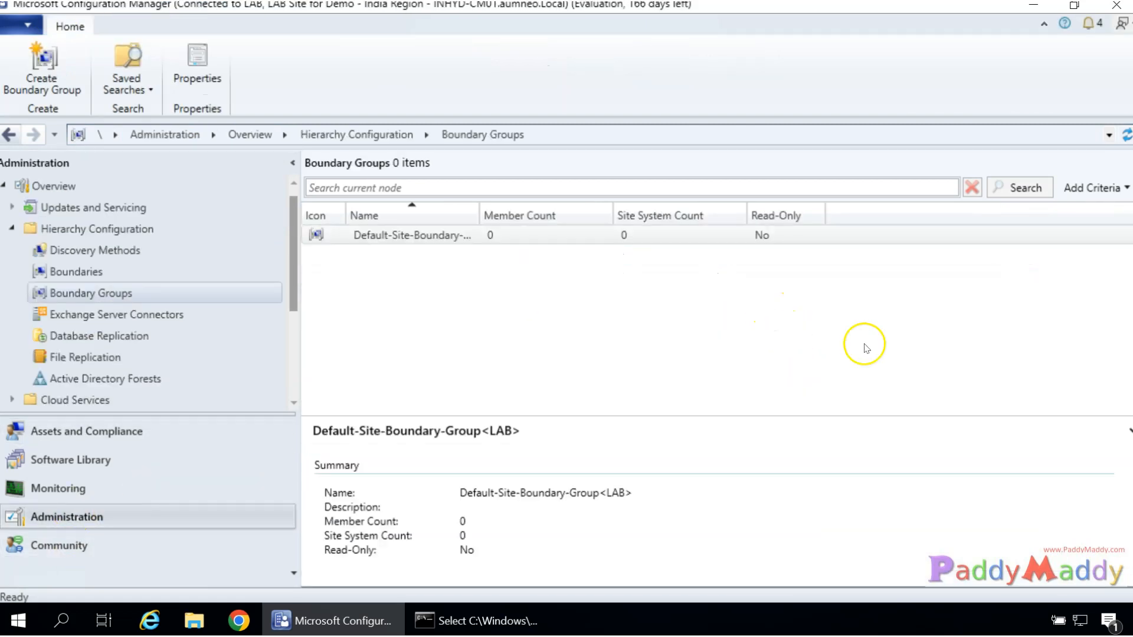
scroll(144, 369, down, 2)
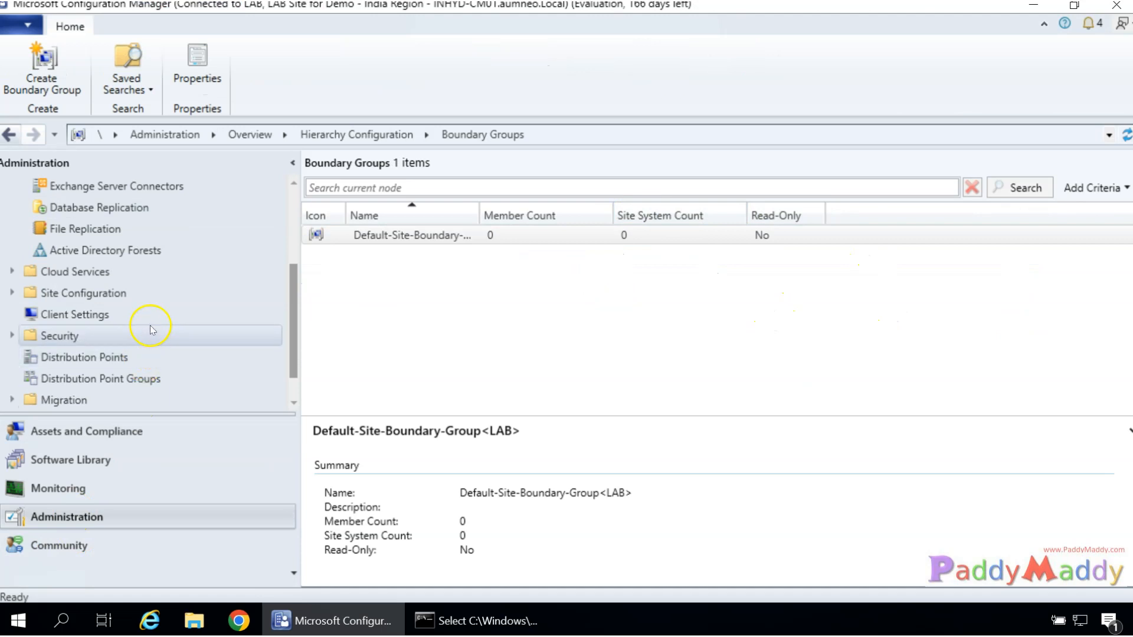
click(12, 293)
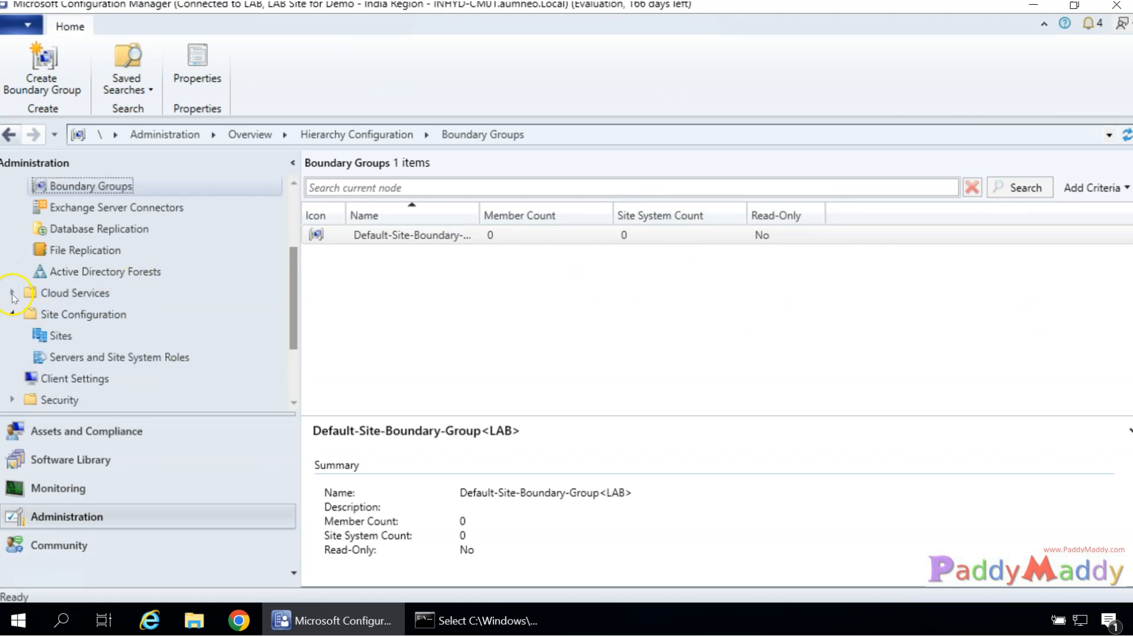
click(65, 335)
click(356, 234)
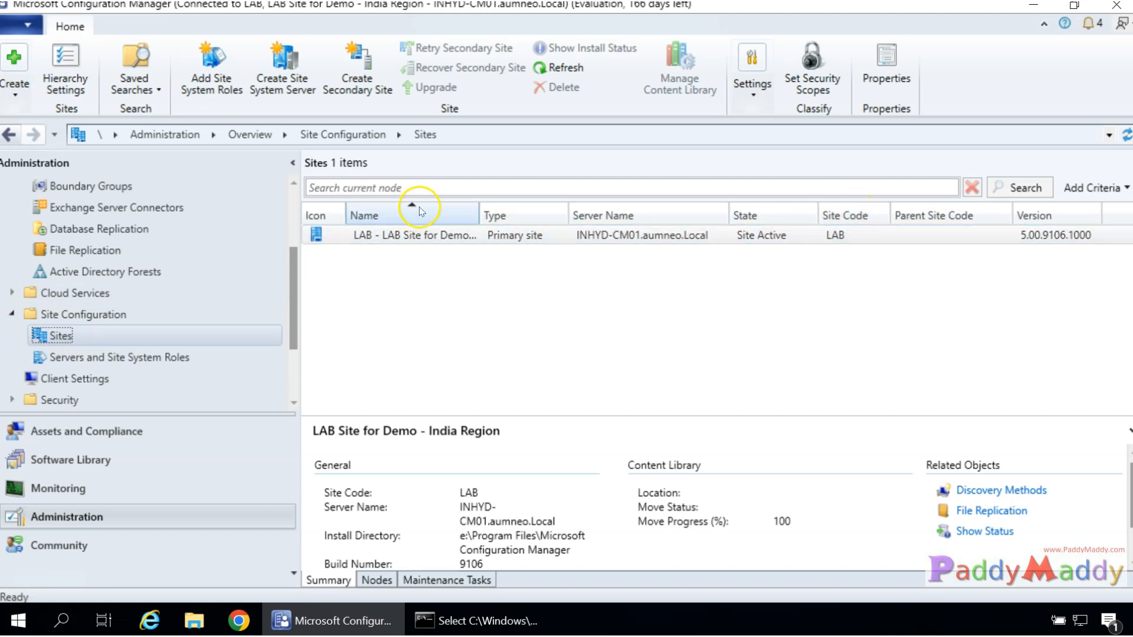
drag(477, 209, 519, 211)
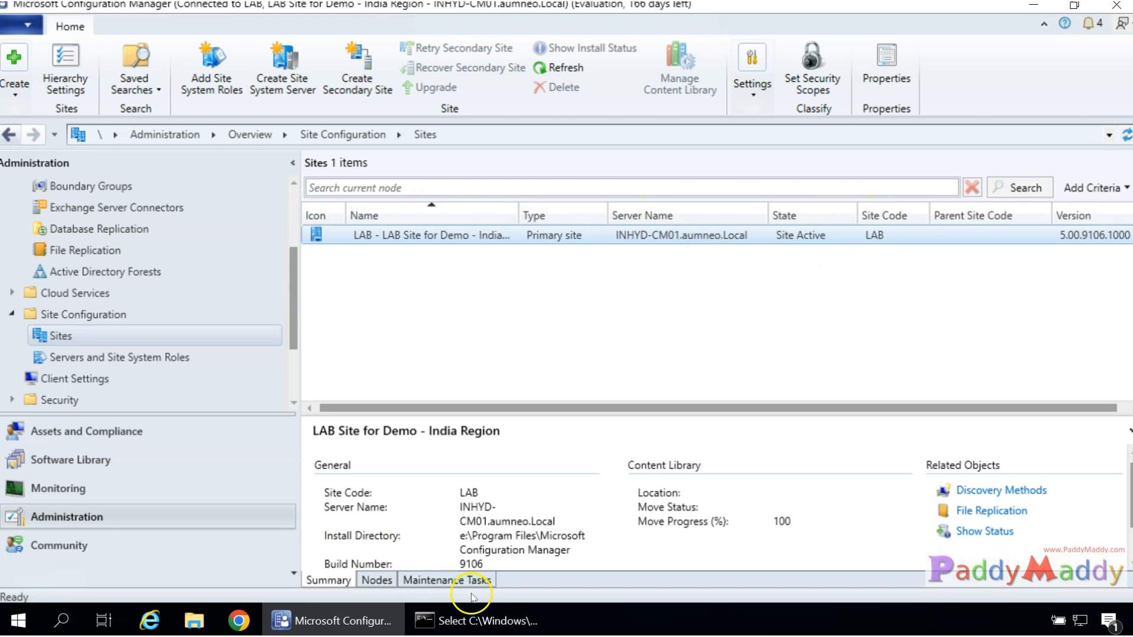
Check the hostname in Command Prompt, widen the site Name column fully, then open Assets and Compliance.
click(477, 621)
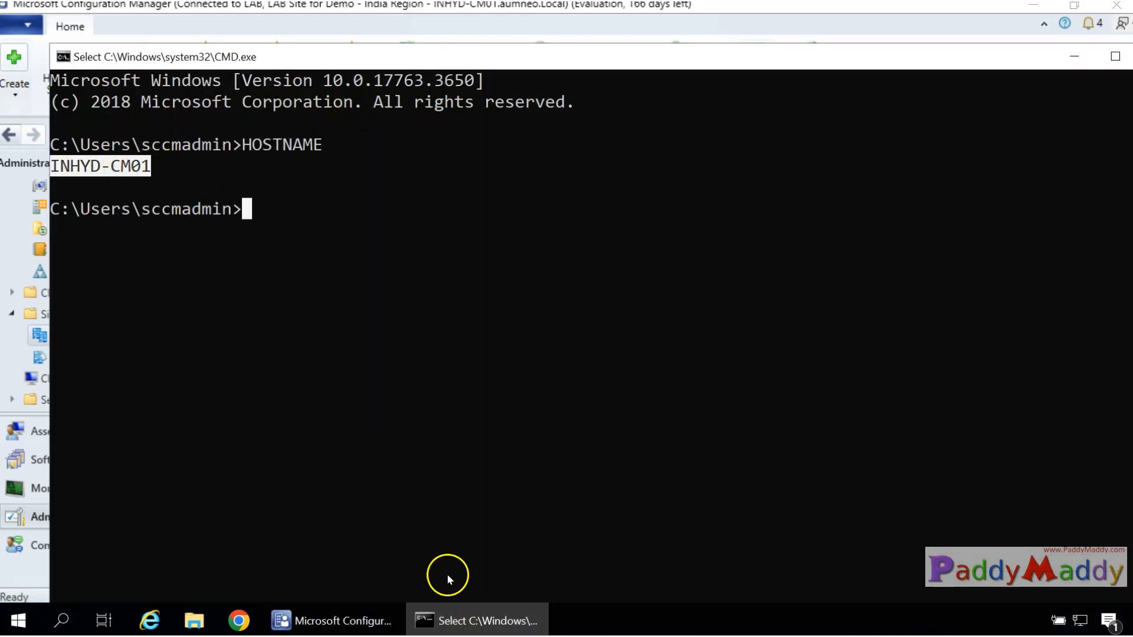
click(473, 617)
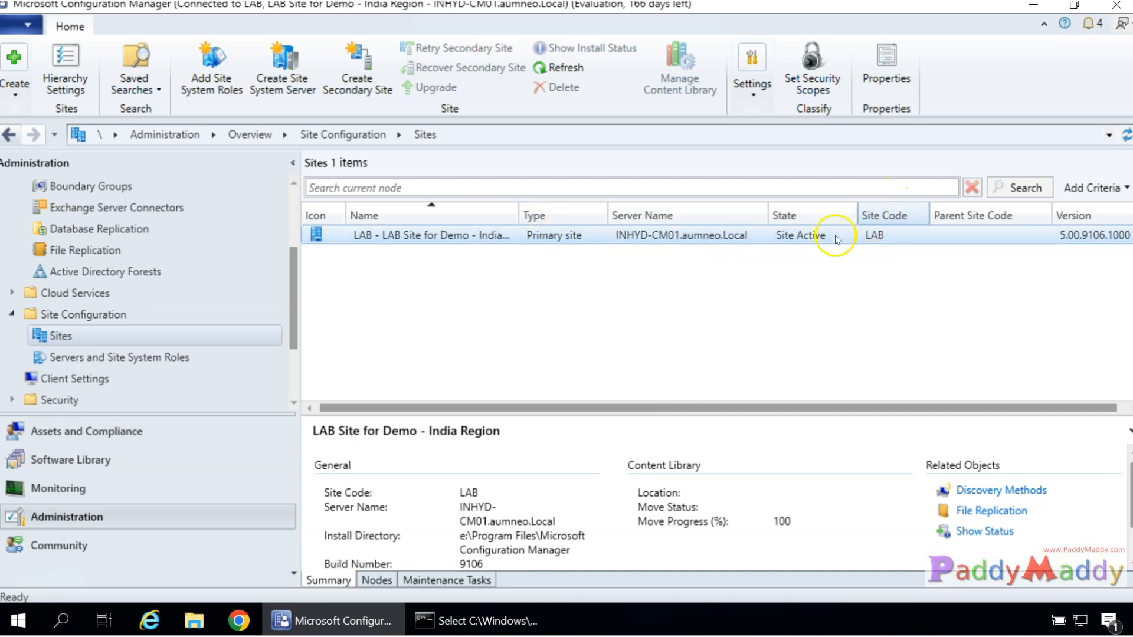
drag(520, 216, 643, 216)
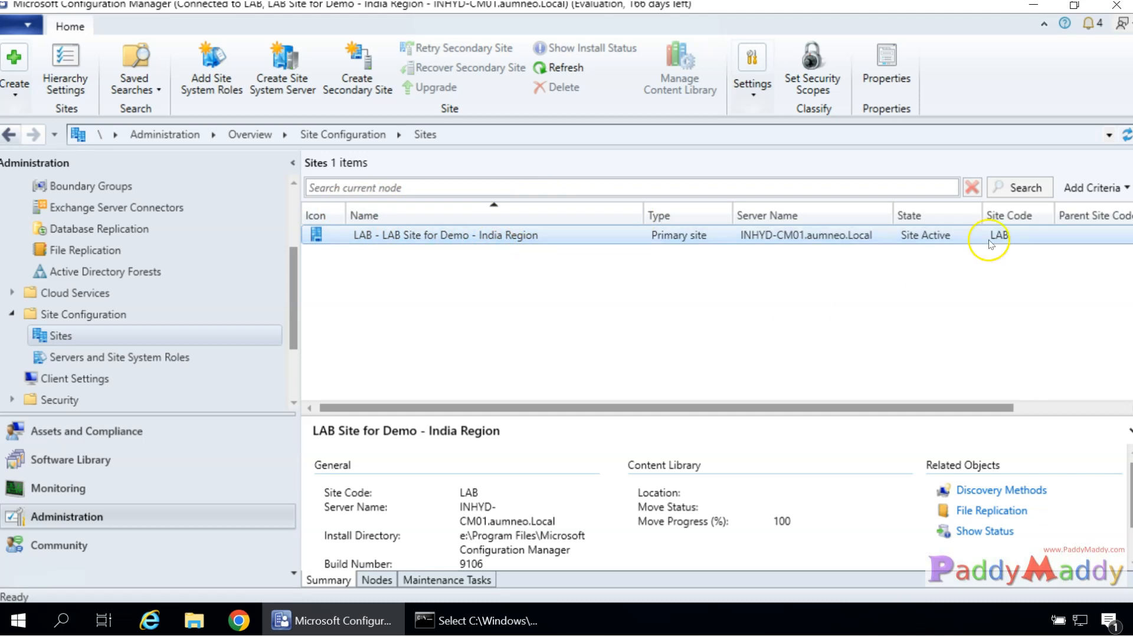
click(88, 432)
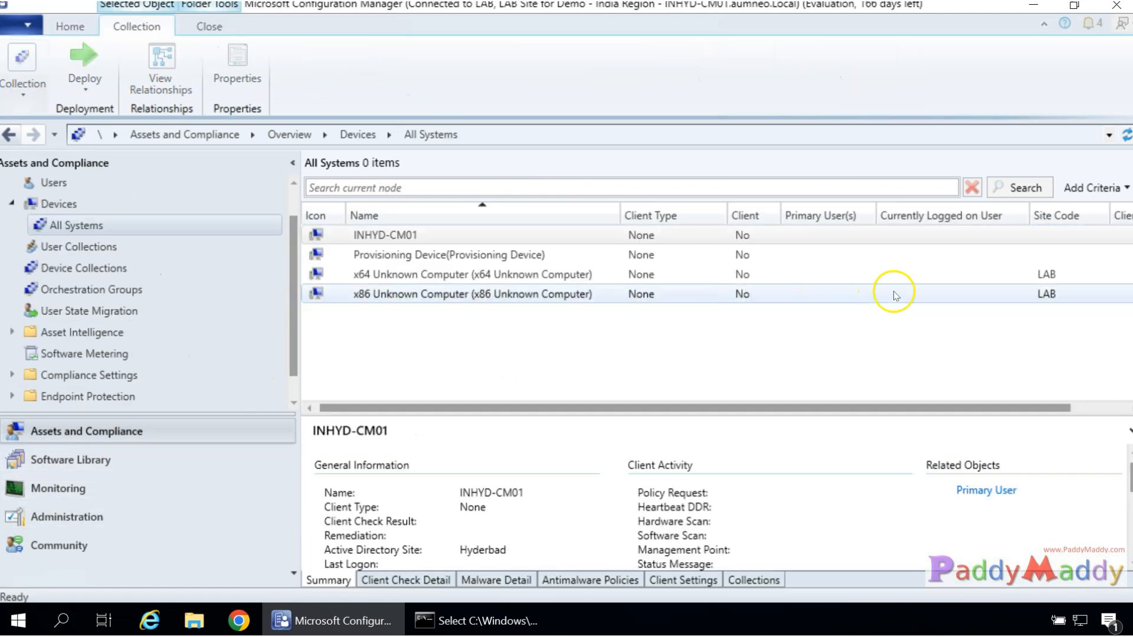
Select INHYD-CM01, then return to Administration and scroll the navigation tree up to Overview.
click(1015, 239)
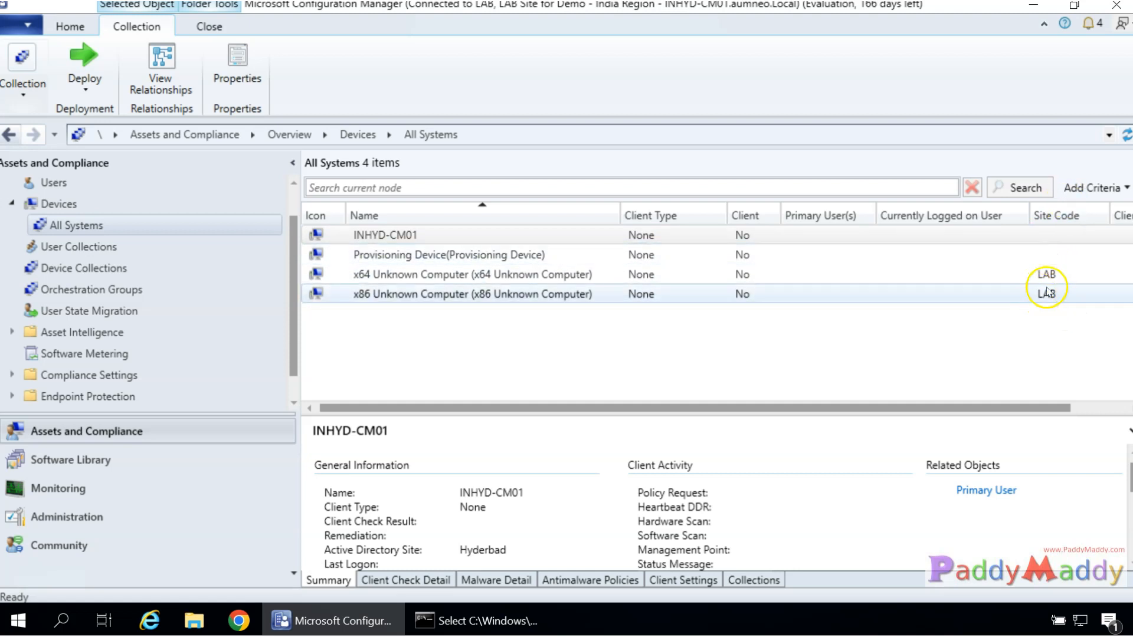
click(101, 514)
scroll(198, 313, up, 2)
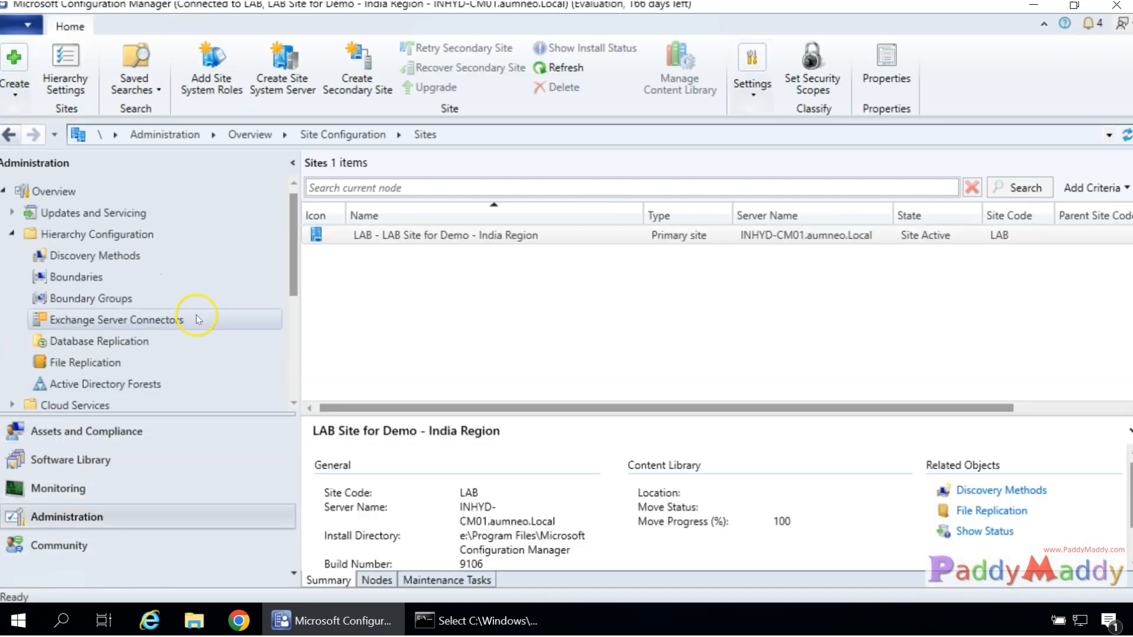
Create a boundary of type IP subnet with network 10.0.0.0 and mask 255.255.255.0, reviewing Boundary Groups.
click(86, 277)
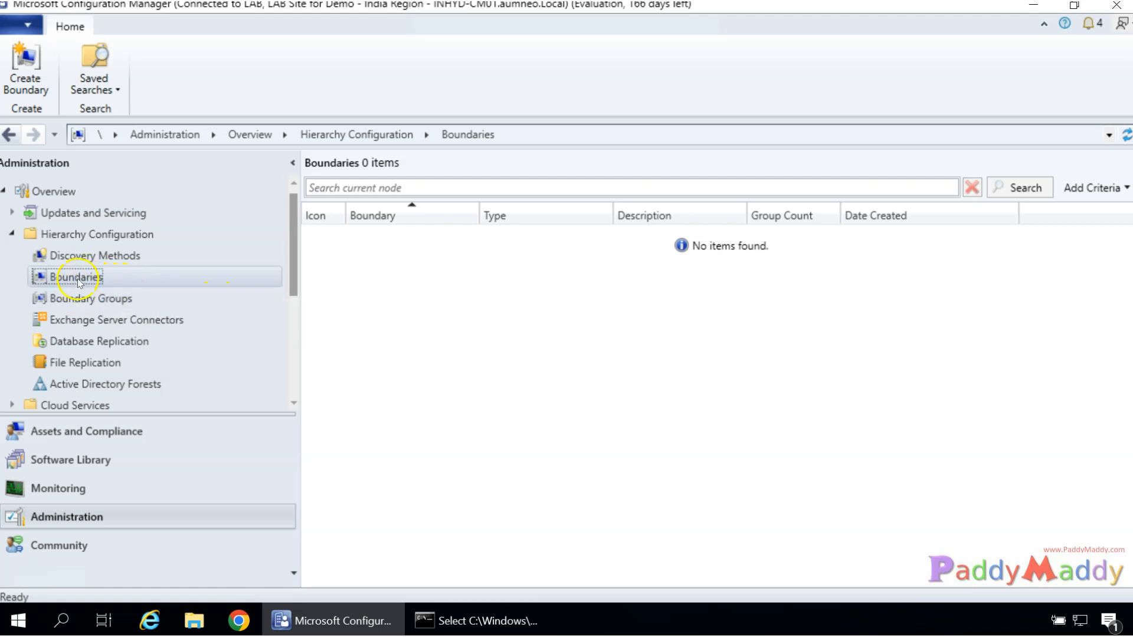
right_click(80, 281)
click(136, 293)
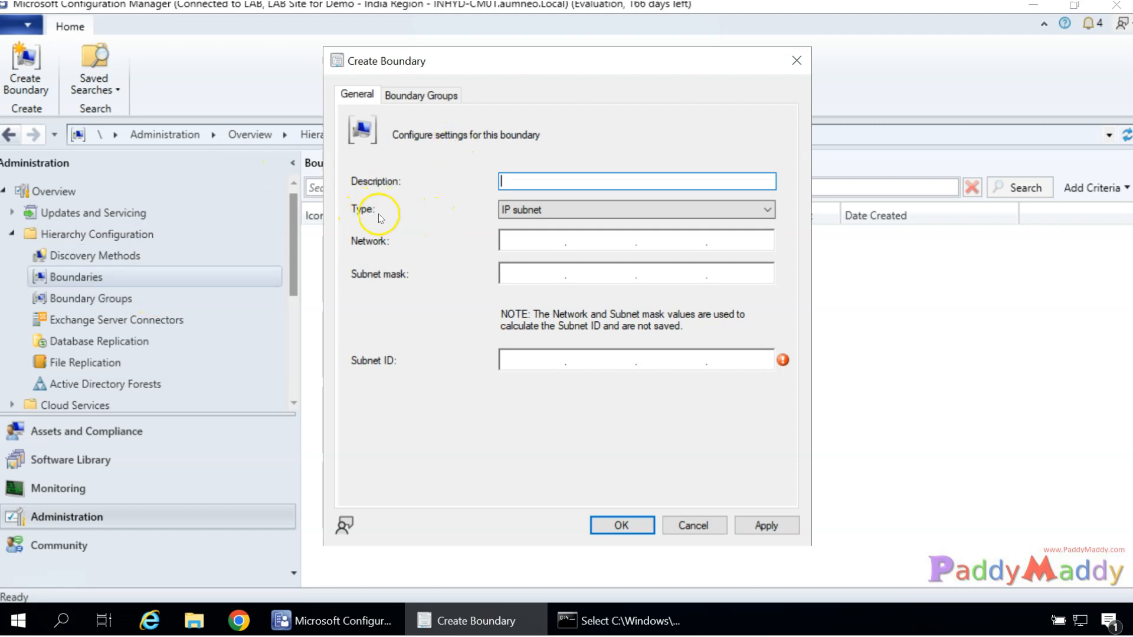
click(771, 211)
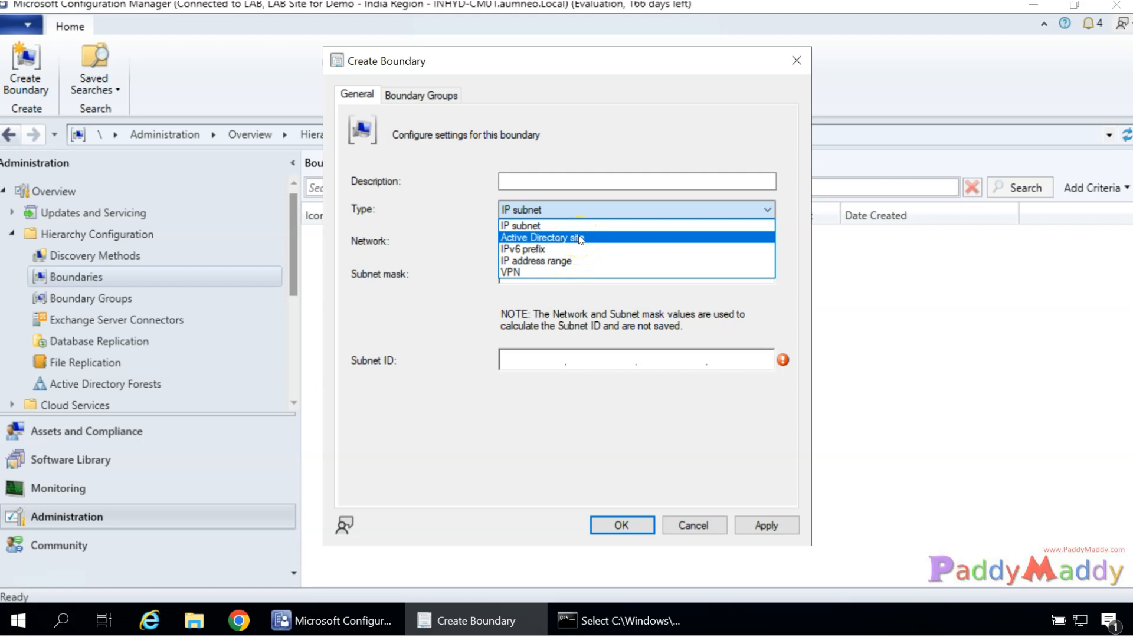
click(520, 272)
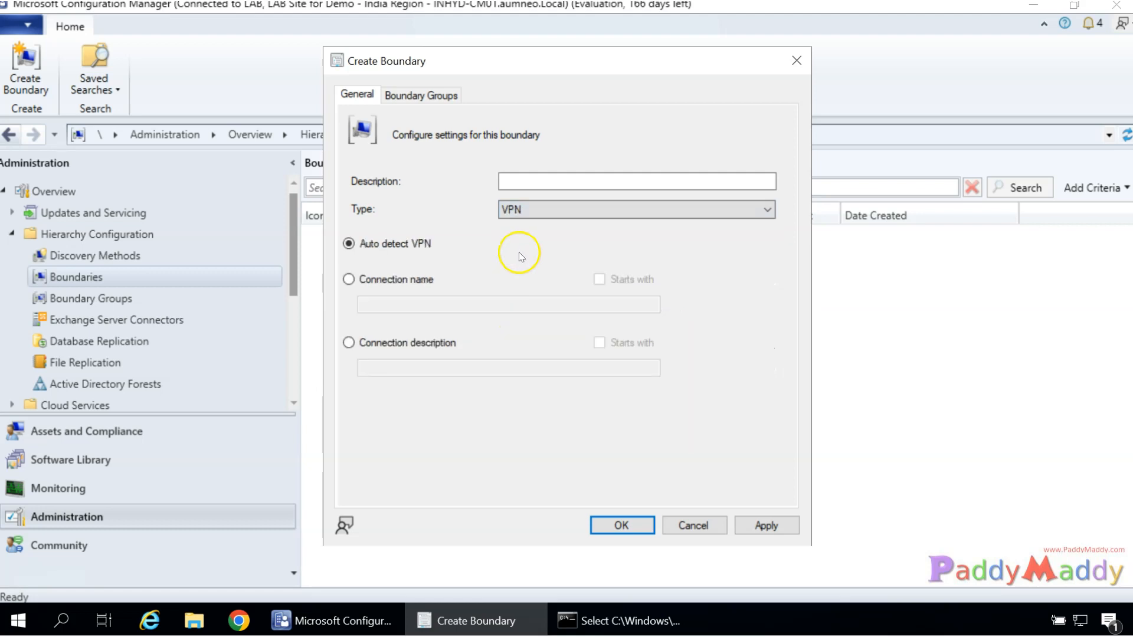
click(552, 211)
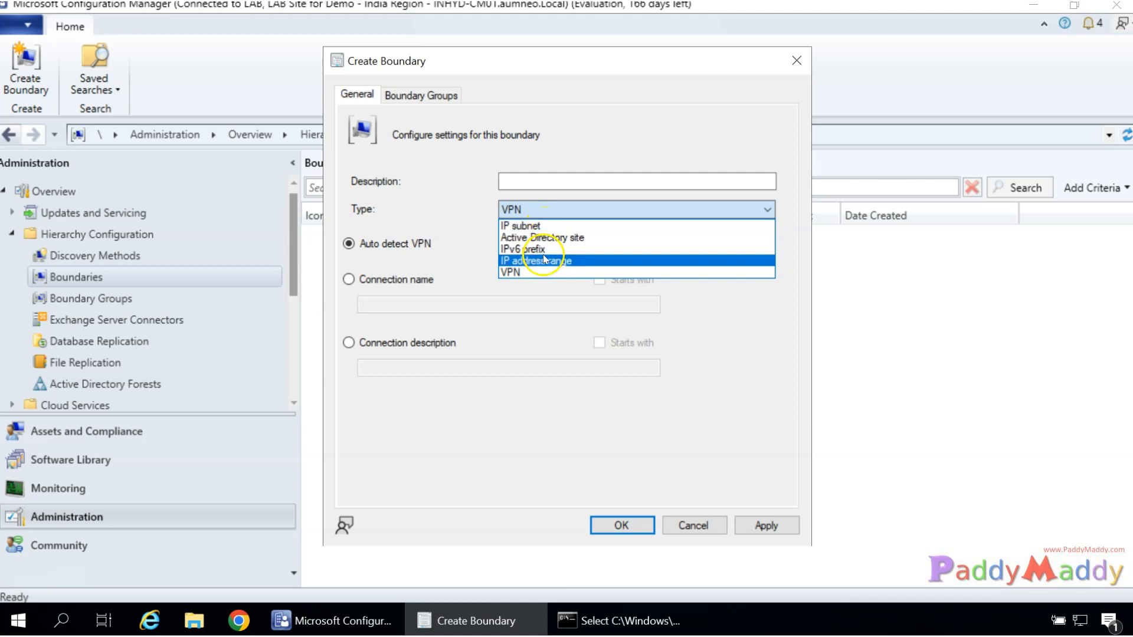
click(533, 226)
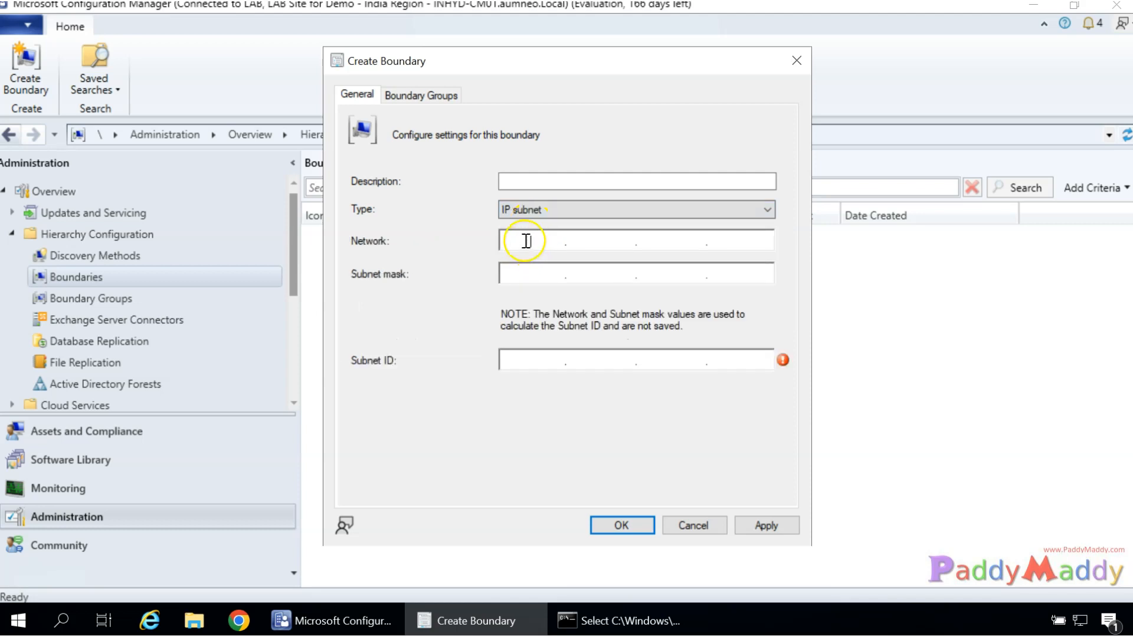
click(525, 242)
text(10.0.0.0)
text(255255)
text(2550)
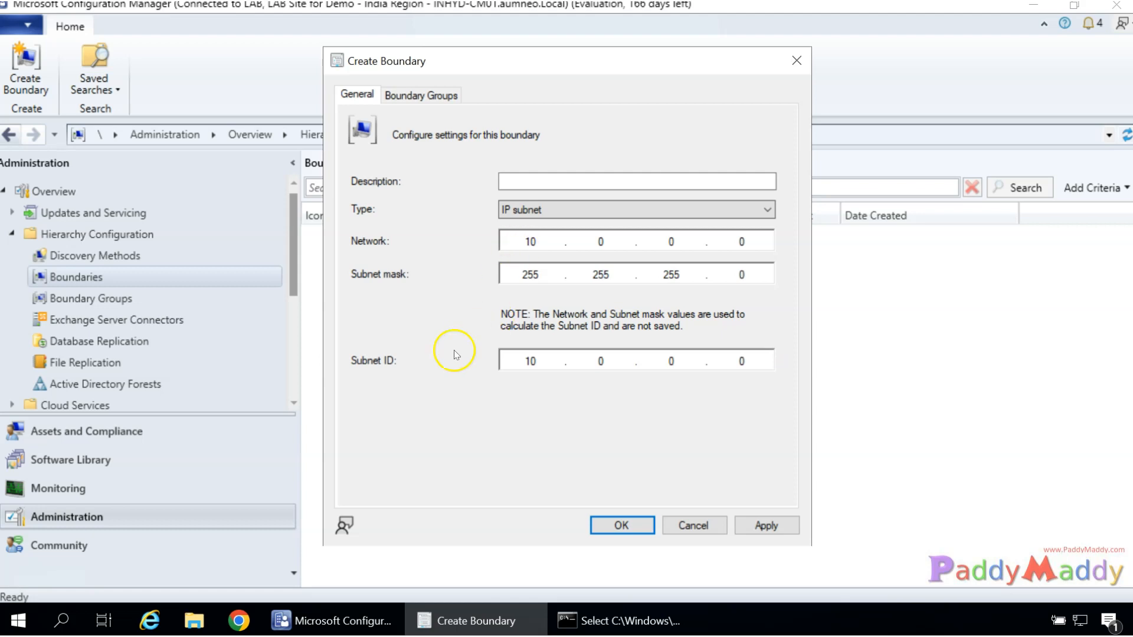
drag(529, 360, 579, 359)
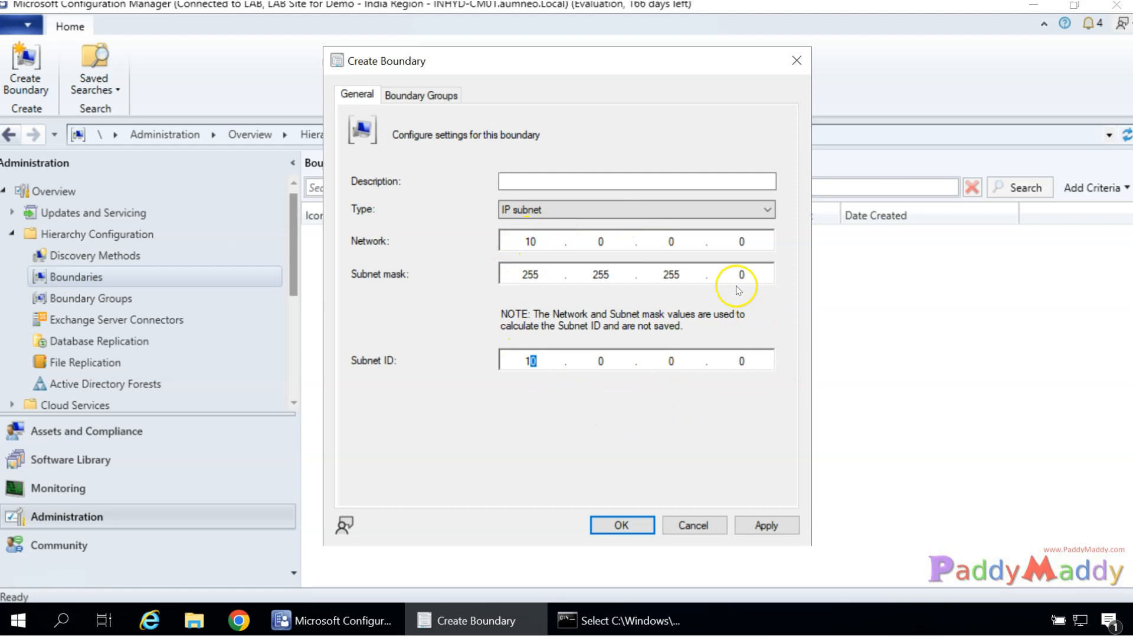
click(421, 101)
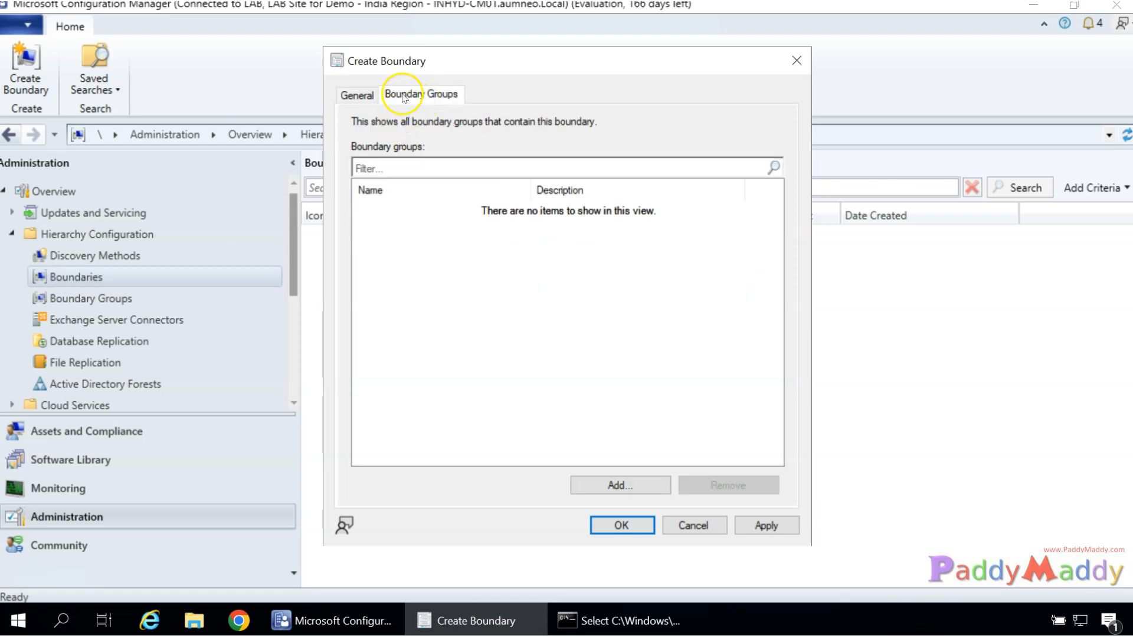
Open the Boundary Groups list, widen its Name column, and open Default-Site-Boundary-Group<LAB> properties.
click(357, 95)
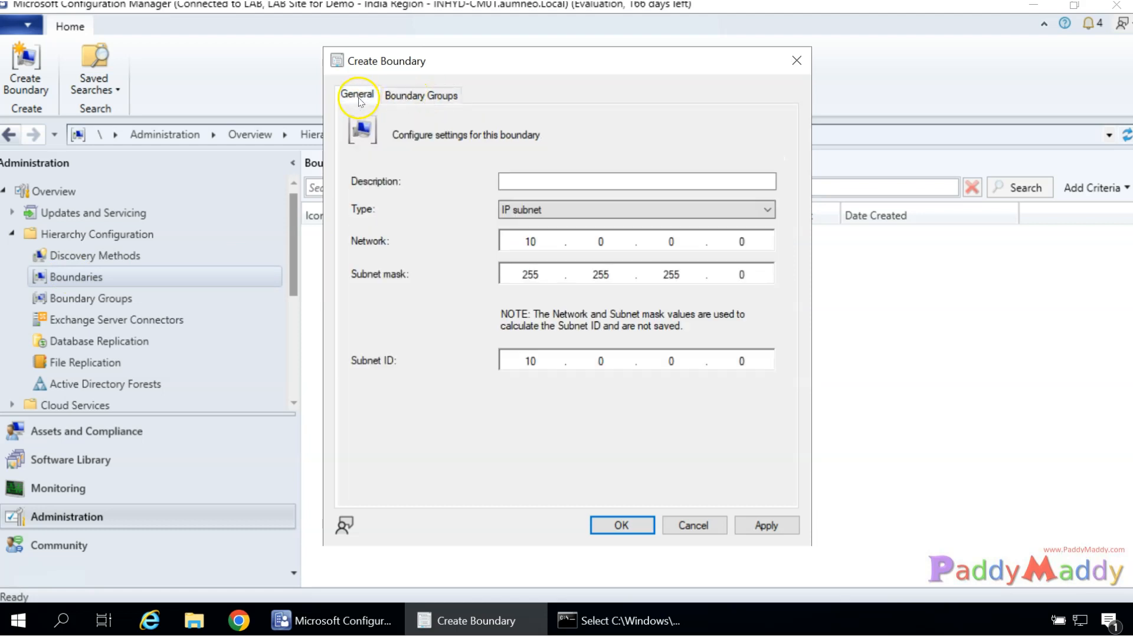
click(73, 302)
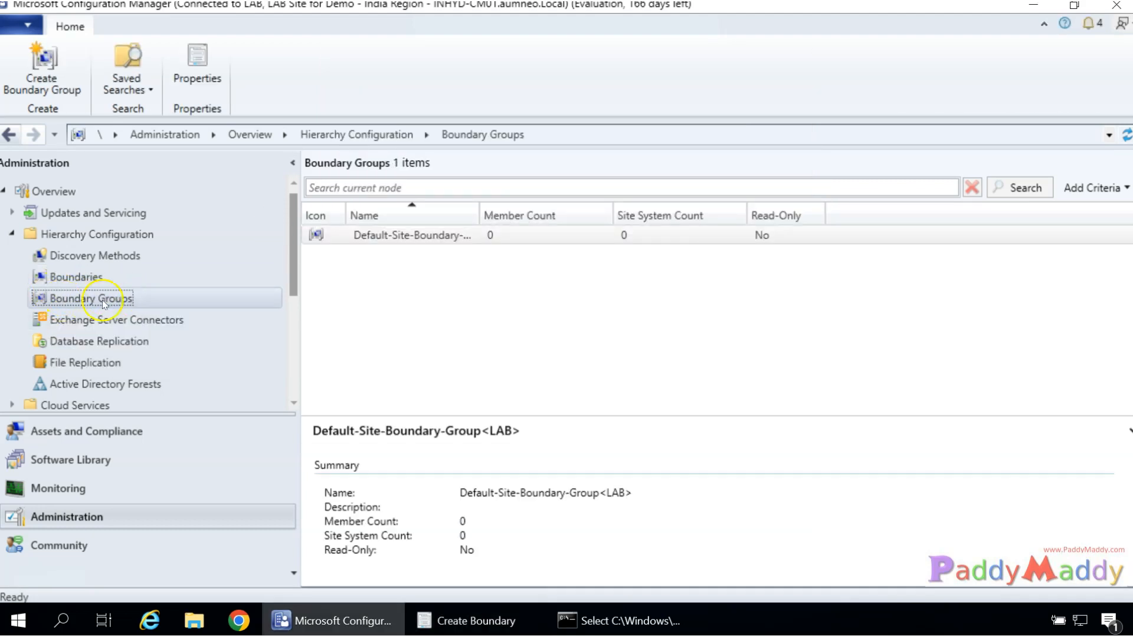
drag(479, 215, 634, 211)
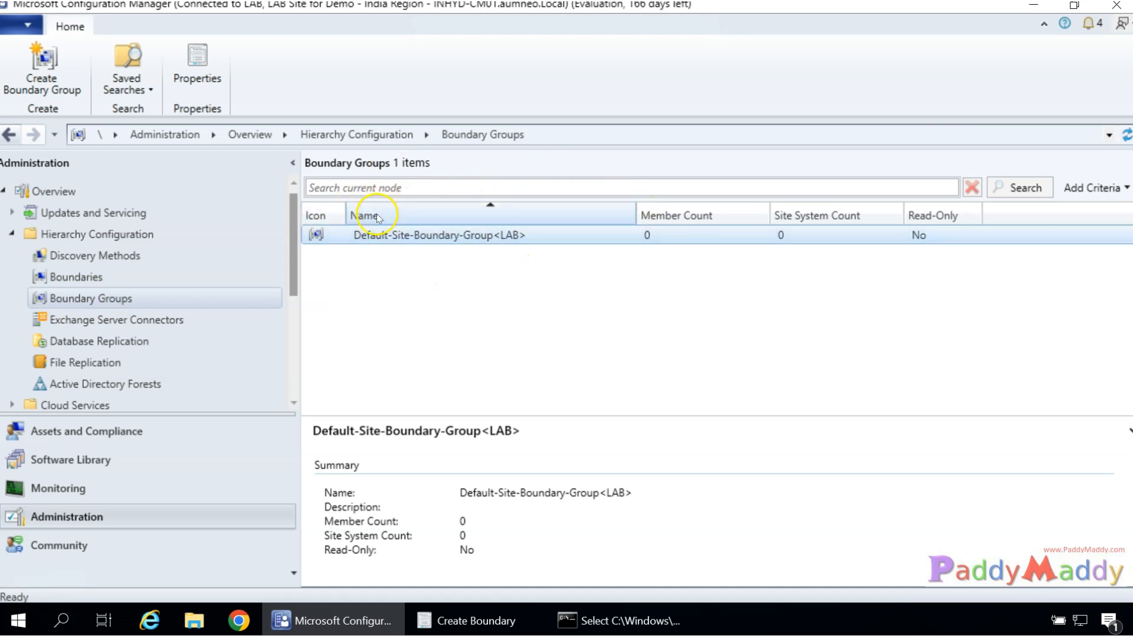
right_click(440, 241)
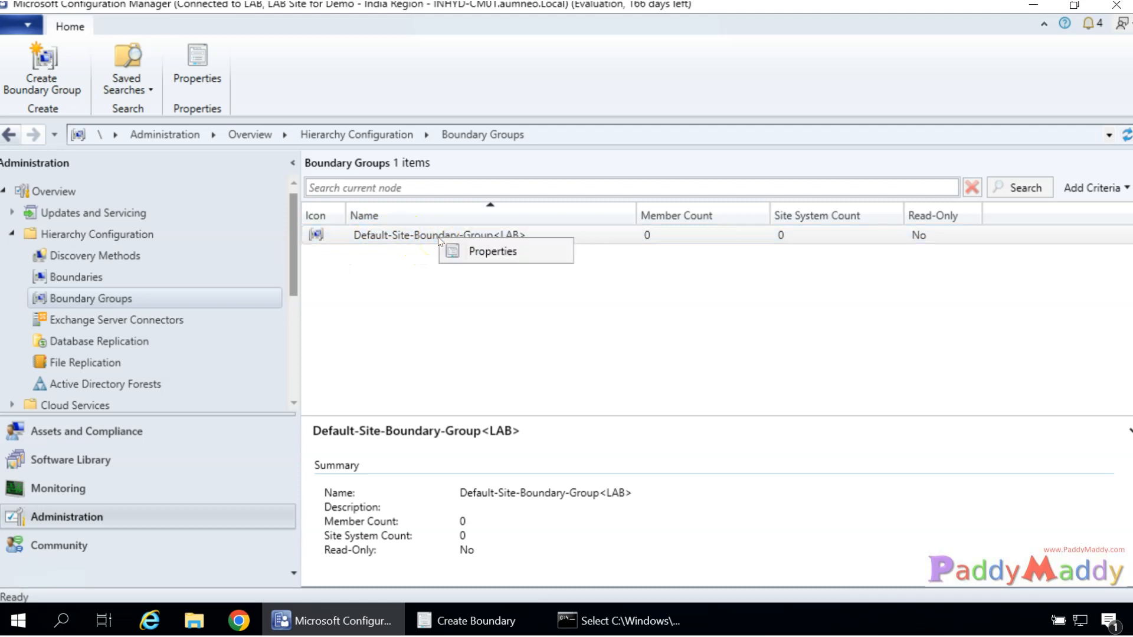
click(485, 250)
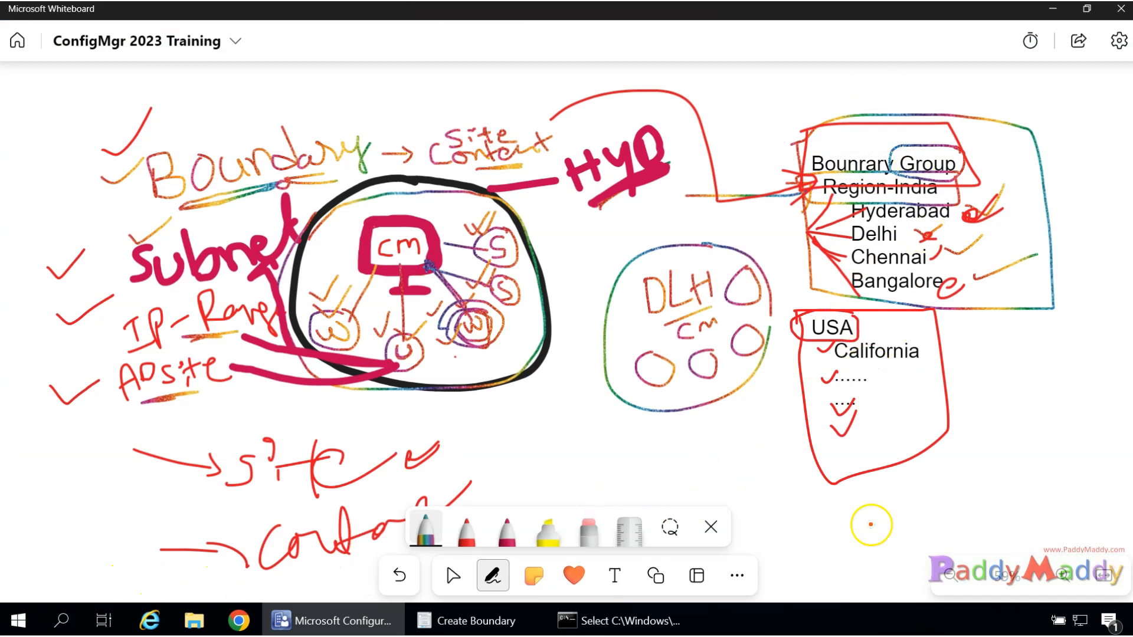
Draw a curved rainbow outline at the lower right with loops and a short scribble inside.
mouse_move(1066, 389)
mouse_down()
mouse_move(994, 501)
mouse_move(1096, 448)
mouse_move(1056, 390)
mouse_move(1017, 457)
mouse_up()
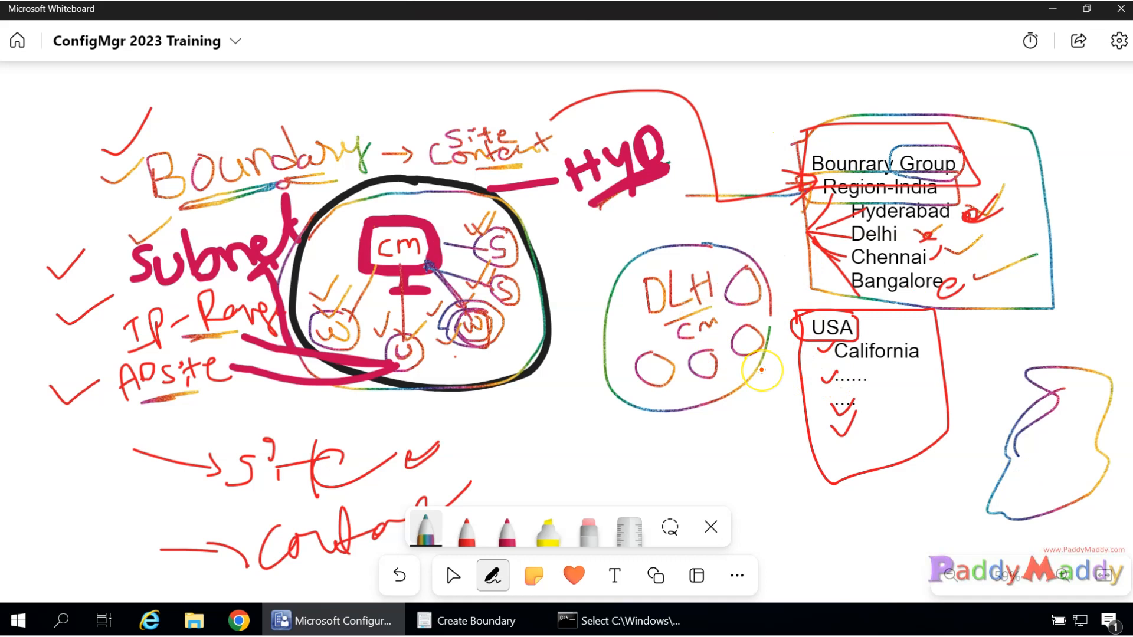
mouse_move(1036, 487)
mouse_down()
mouse_move(1038, 473)
mouse_move(1066, 477)
mouse_move(1050, 495)
mouse_up()
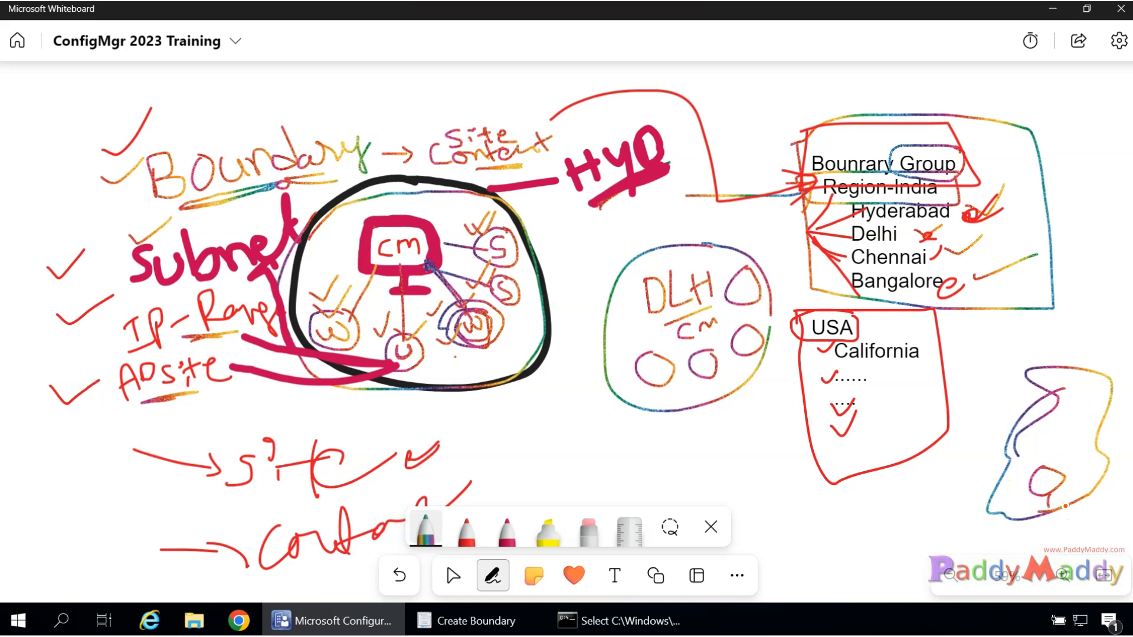
drag(1073, 429, 1077, 461)
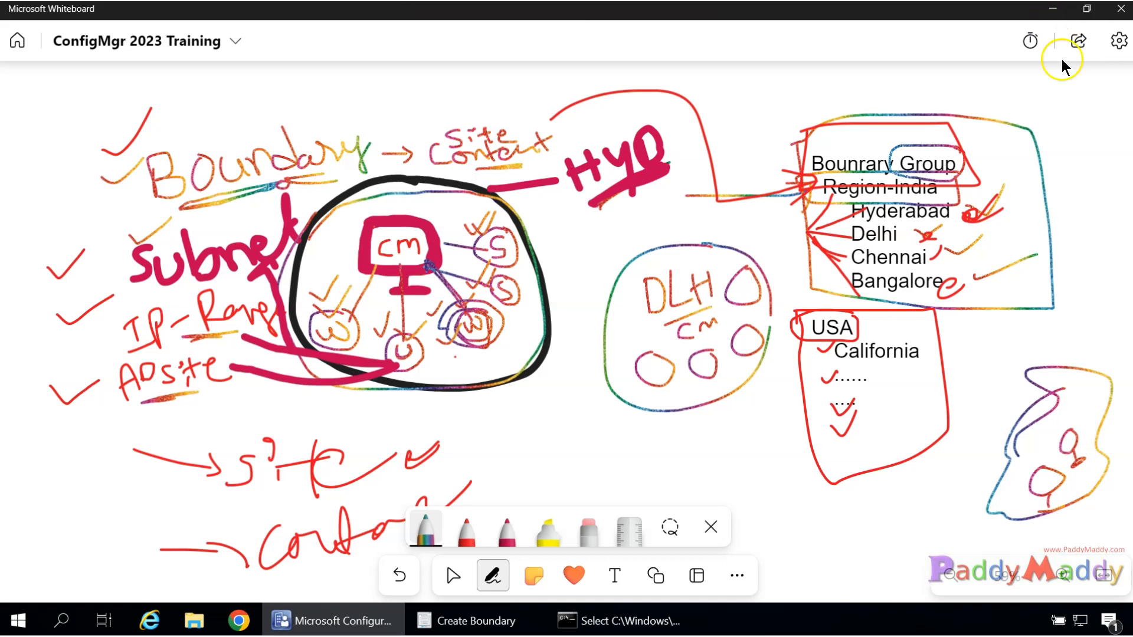
drag(1043, 512, 1045, 510)
Reopen Default-Site-Boundary-Group<LAB> properties, review its site system and fallback settings, and close it.
click(1054, 7)
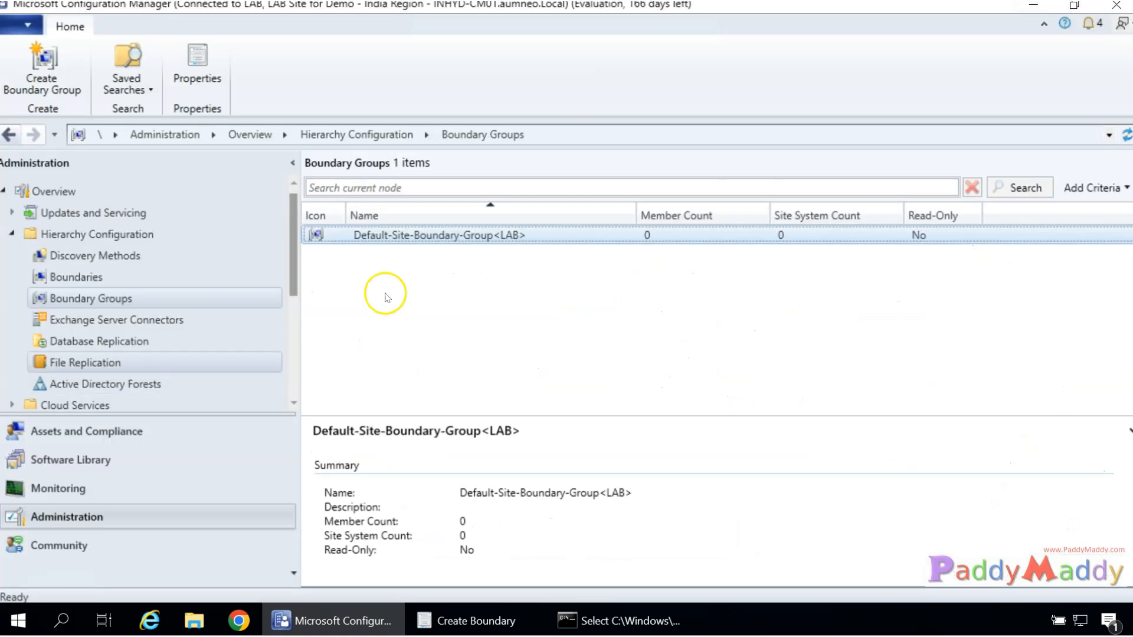
right_click(432, 236)
click(466, 247)
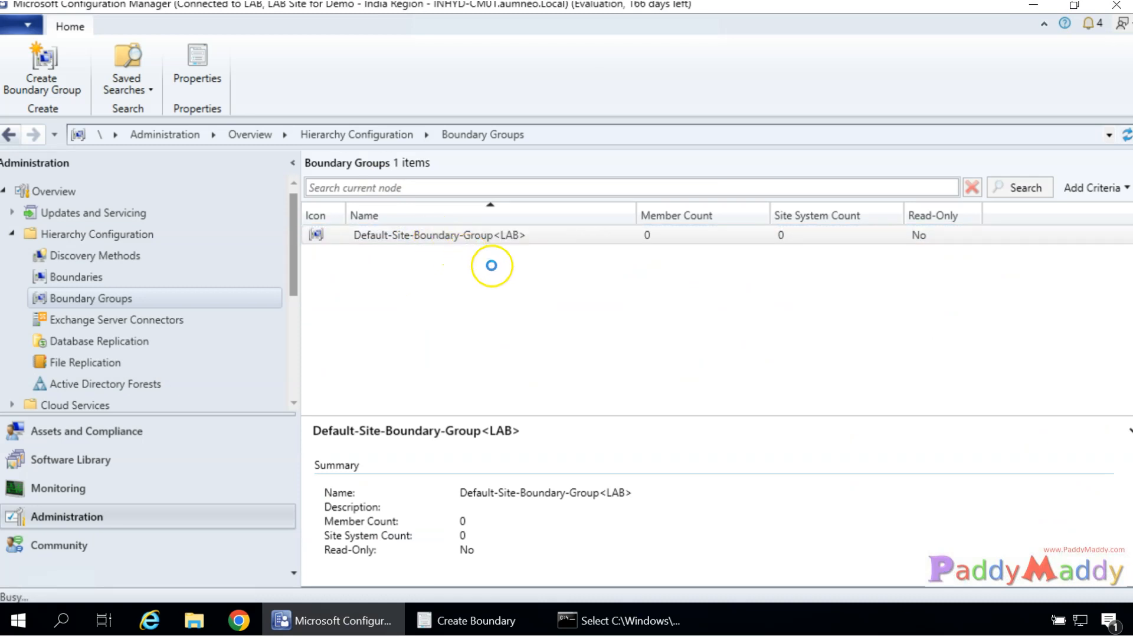
click(375, 84)
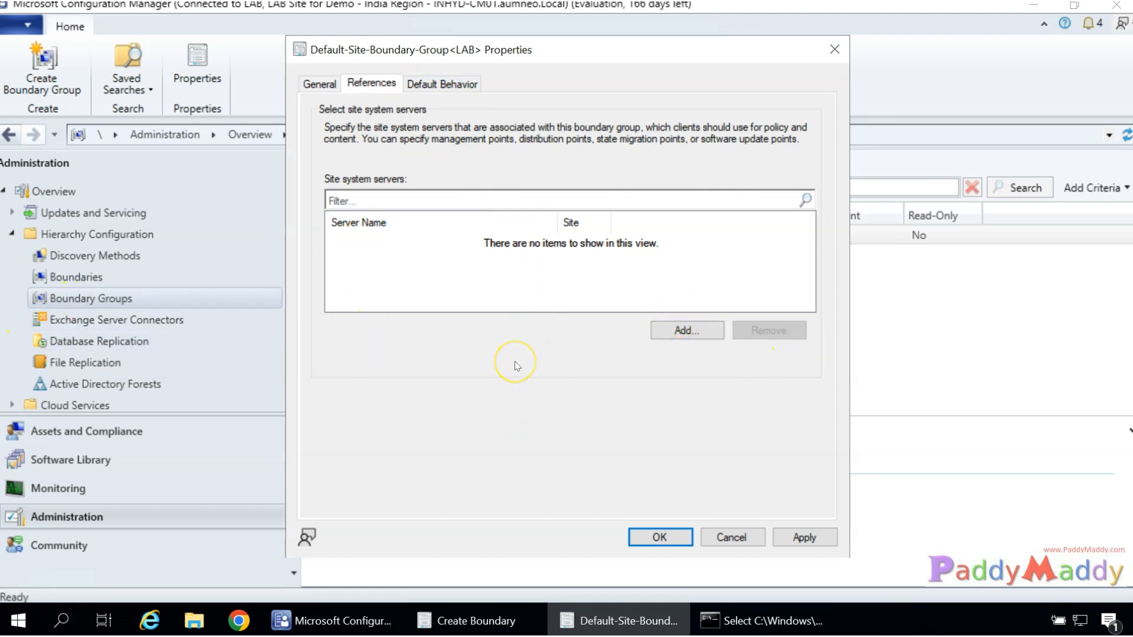
click(442, 83)
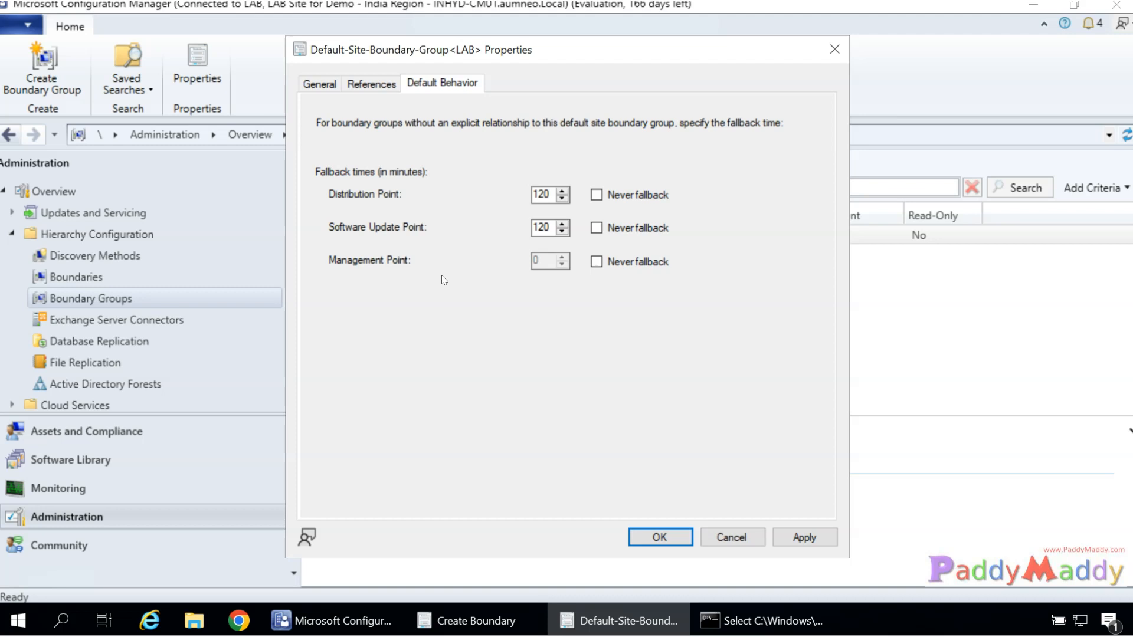
click(371, 84)
click(320, 83)
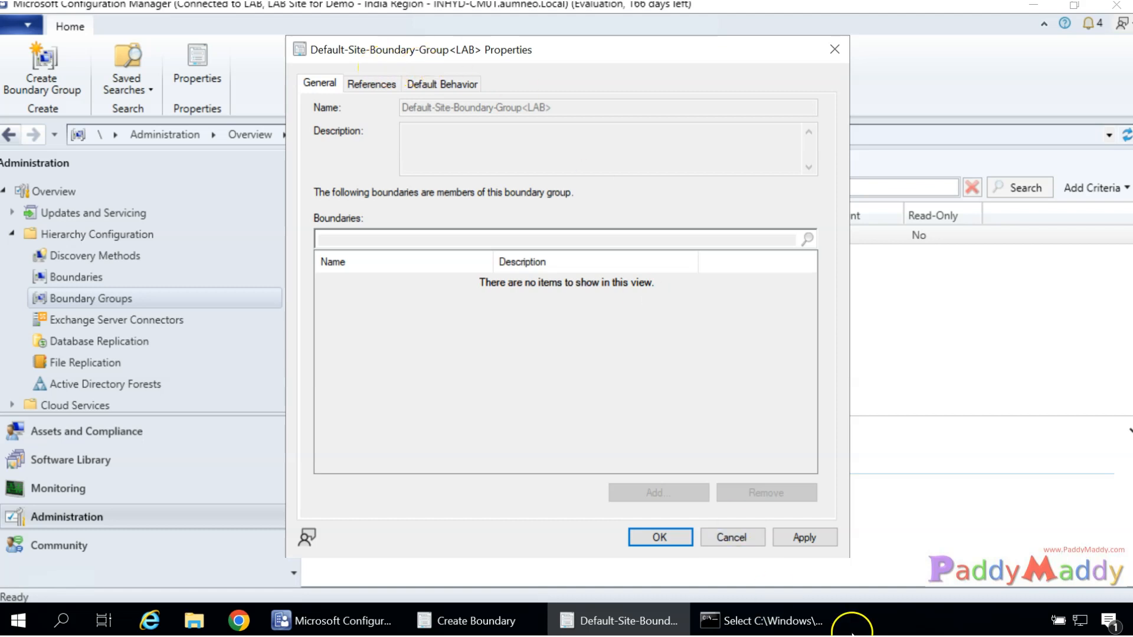
click(731, 537)
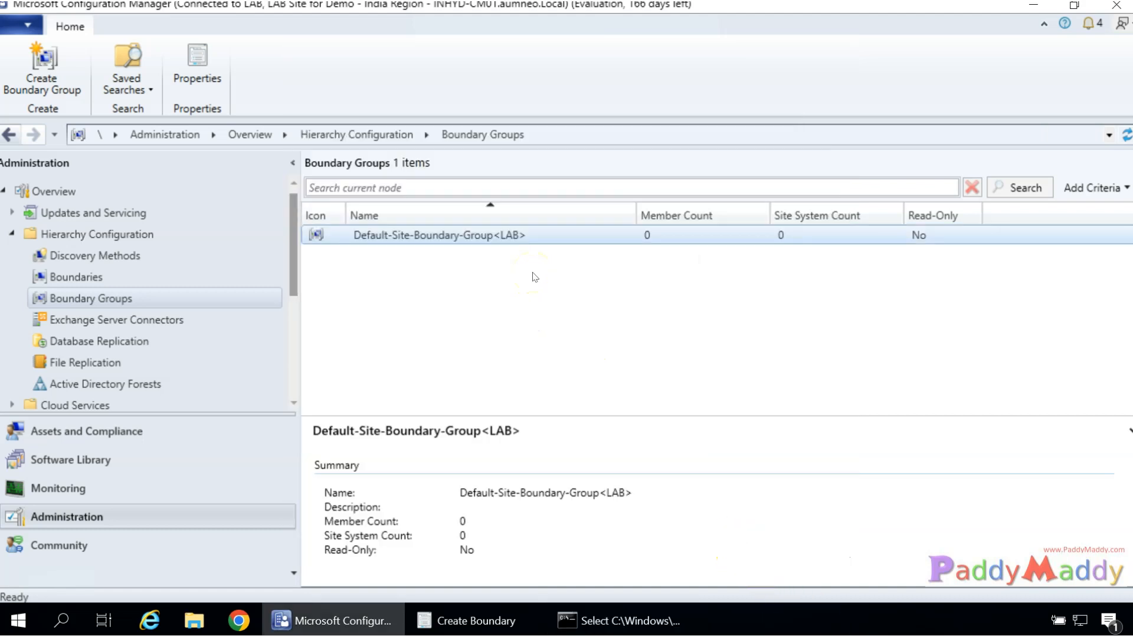
Run IPCONFIG to show IPv4 192.168.31.90 with mask 255.255.255.0, highlighting its subnet portion.
click(76, 277)
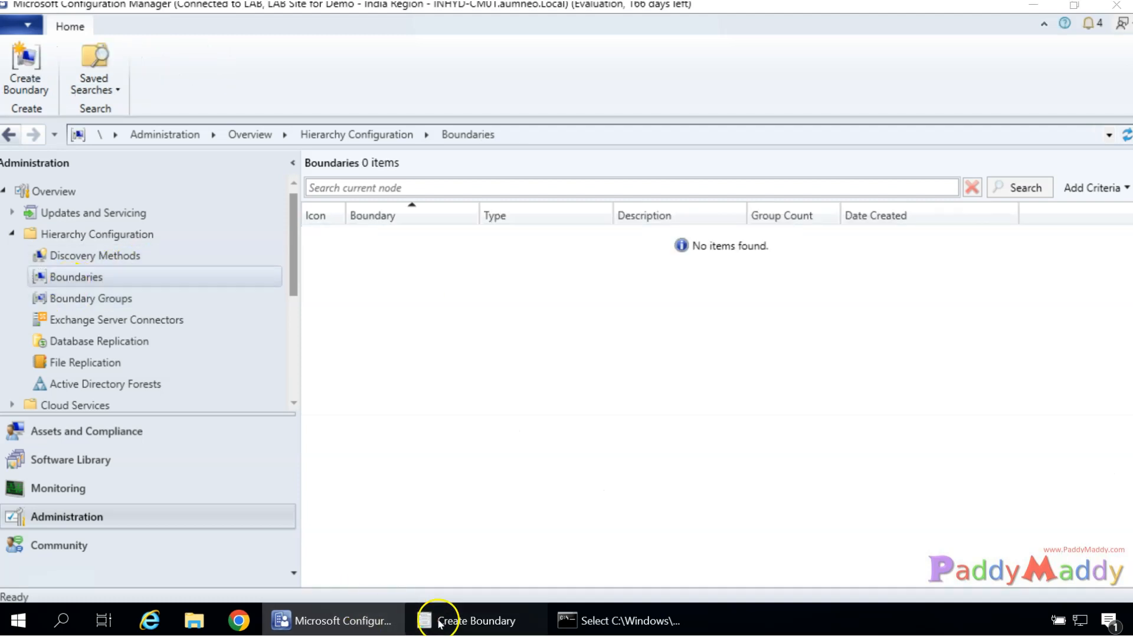
click(444, 618)
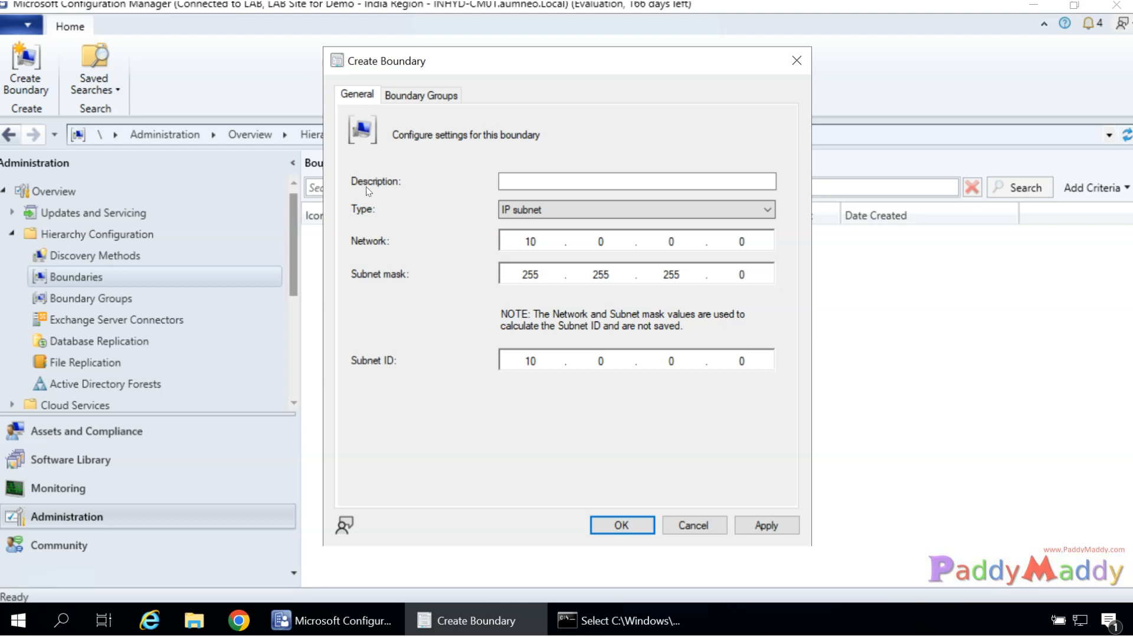
click(649, 620)
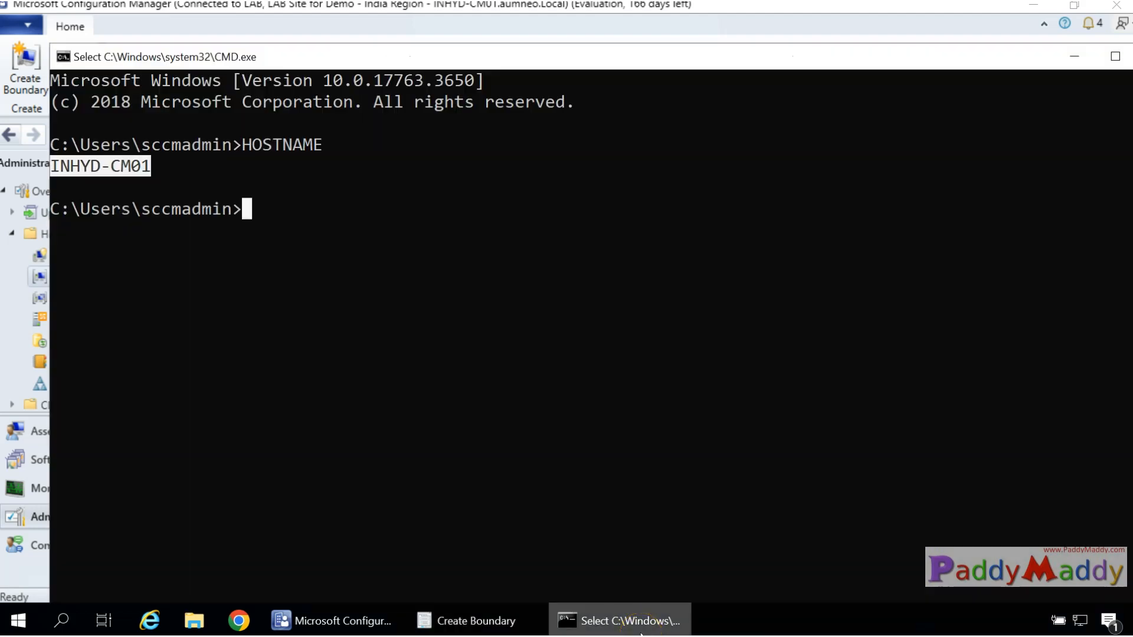
text(IPCONFIG/)
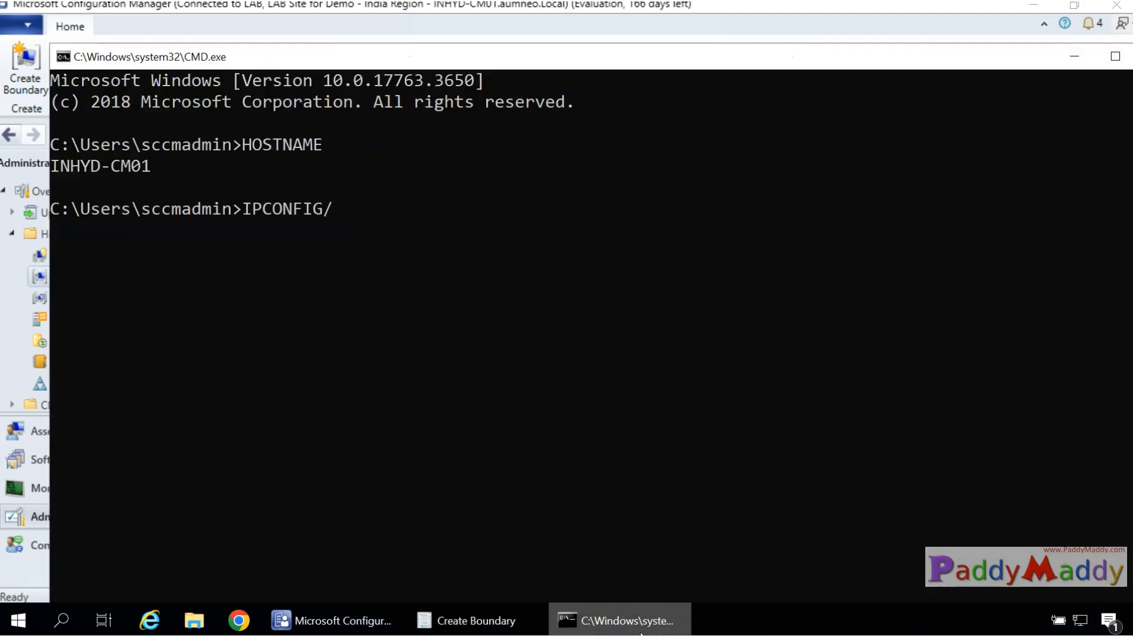
key(BackSpace)
key(Return)
drag(446, 402, 543, 407)
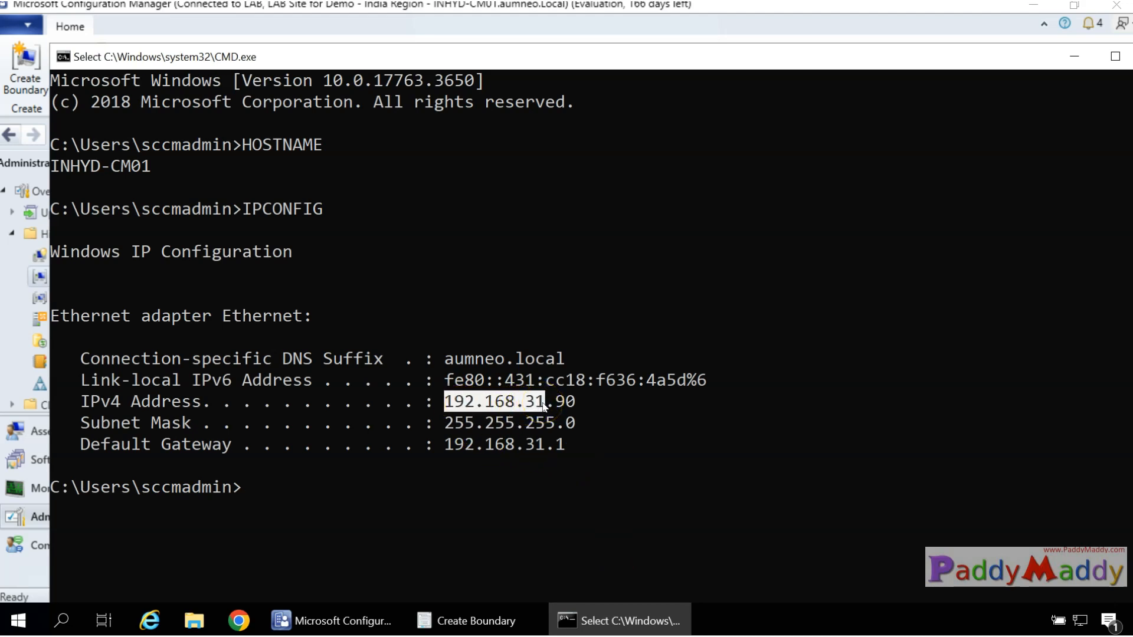
click(1071, 54)
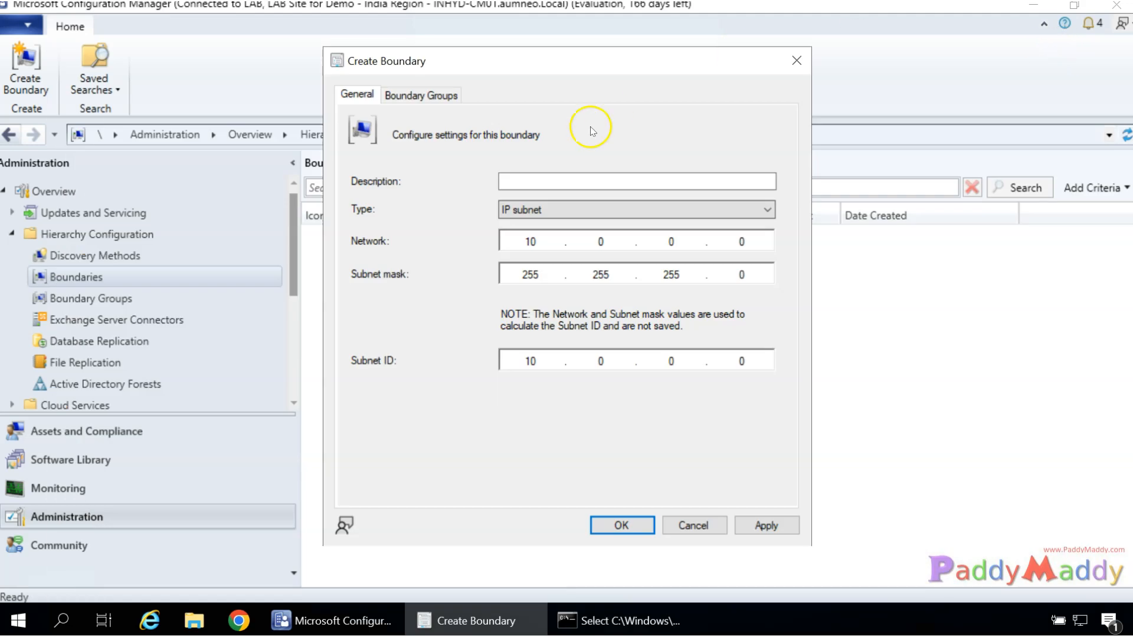
Start a new boundary for subnet 192.168.31.0, mask 255.255.255.0, described 'Hyderabad - India'.
right_click(94, 279)
click(180, 294)
text(192.168.31.0)
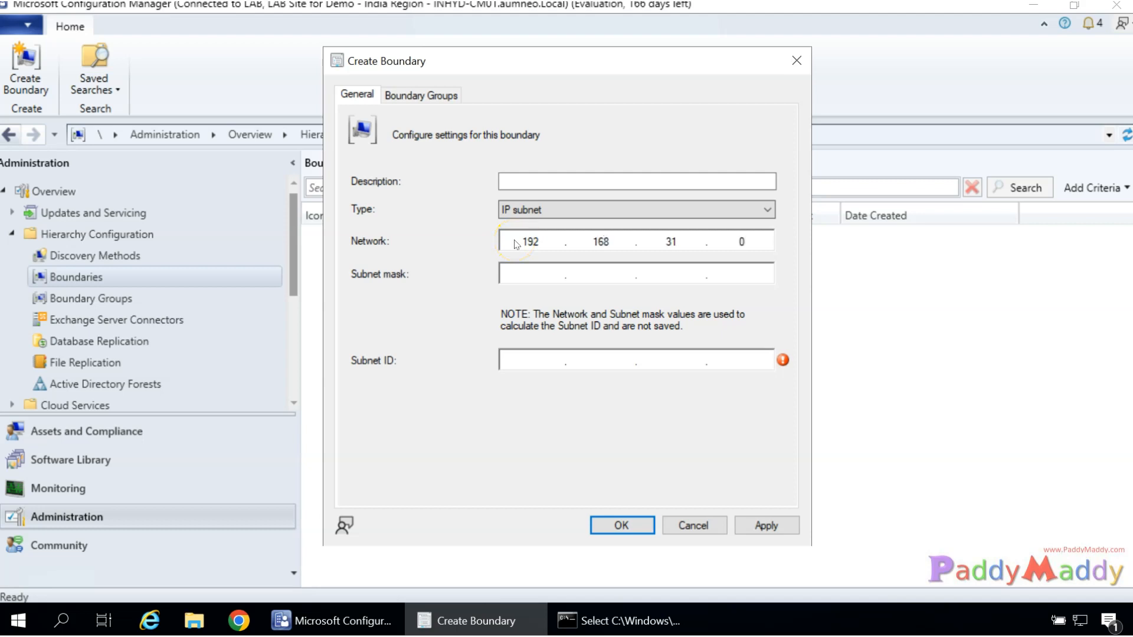
key(Tab)
text(255.255.255.0)
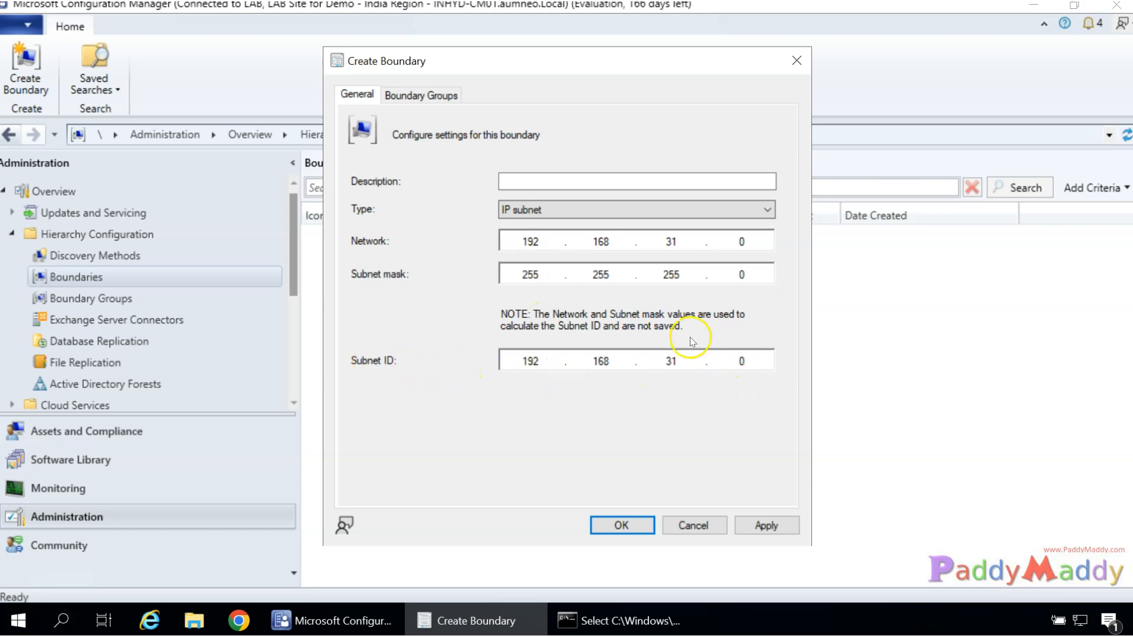
click(576, 179)
text(hYD)
key(BackSpace)
key(BackSpace)
key(BackSpace)
text(Hyd)
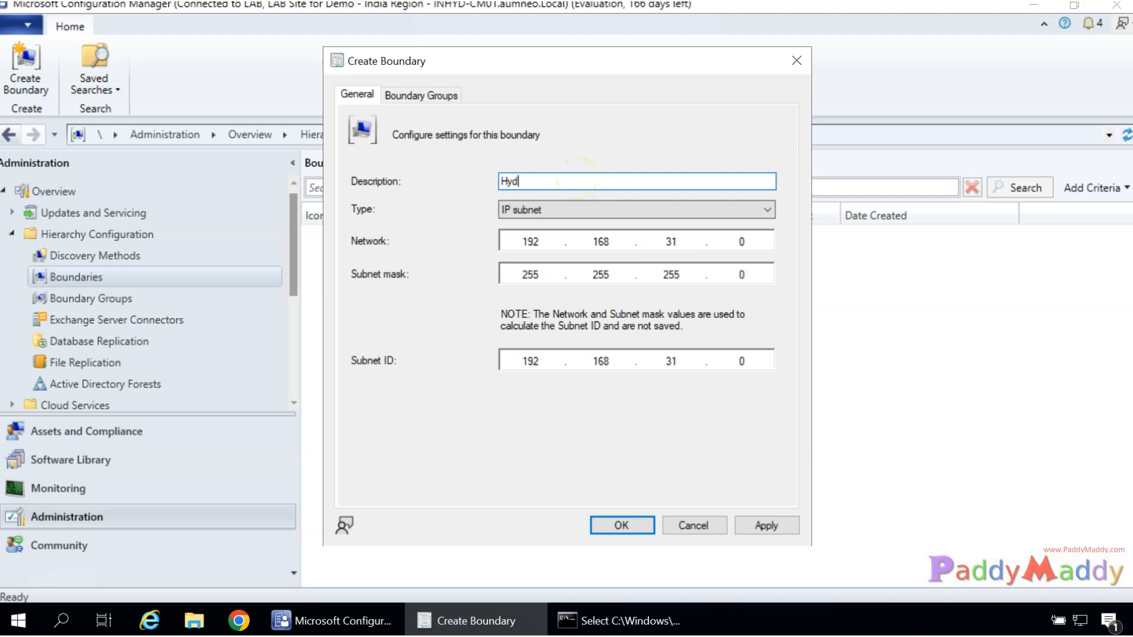
text(erabad - India)
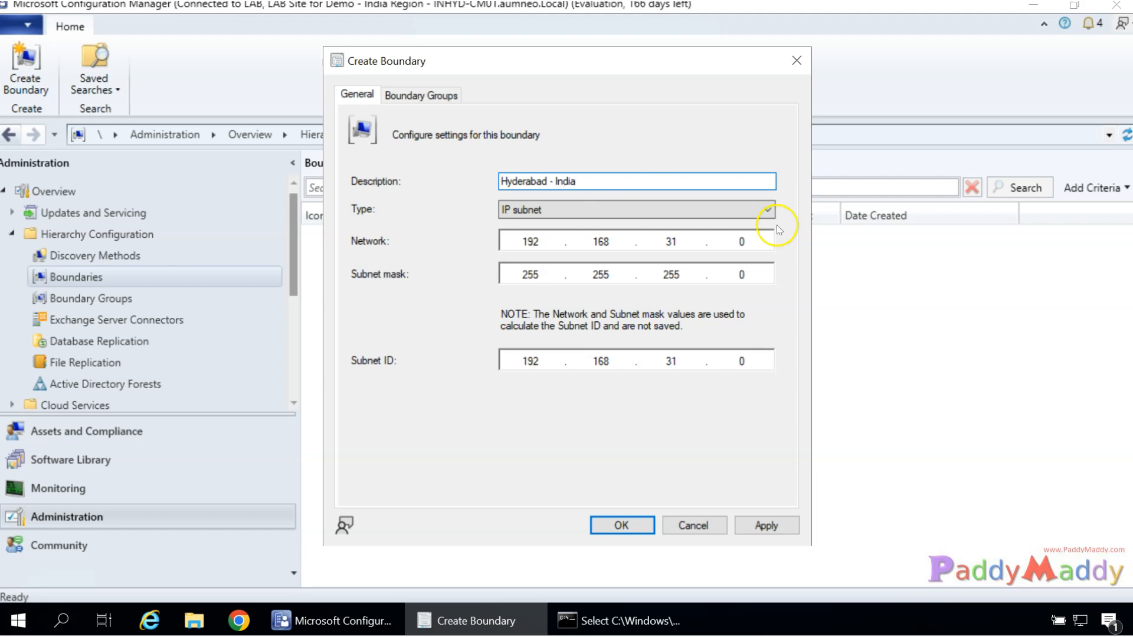
Apply and close the new 192.168.31.0 boundary, then go to the Boundary Groups list.
click(421, 95)
click(358, 95)
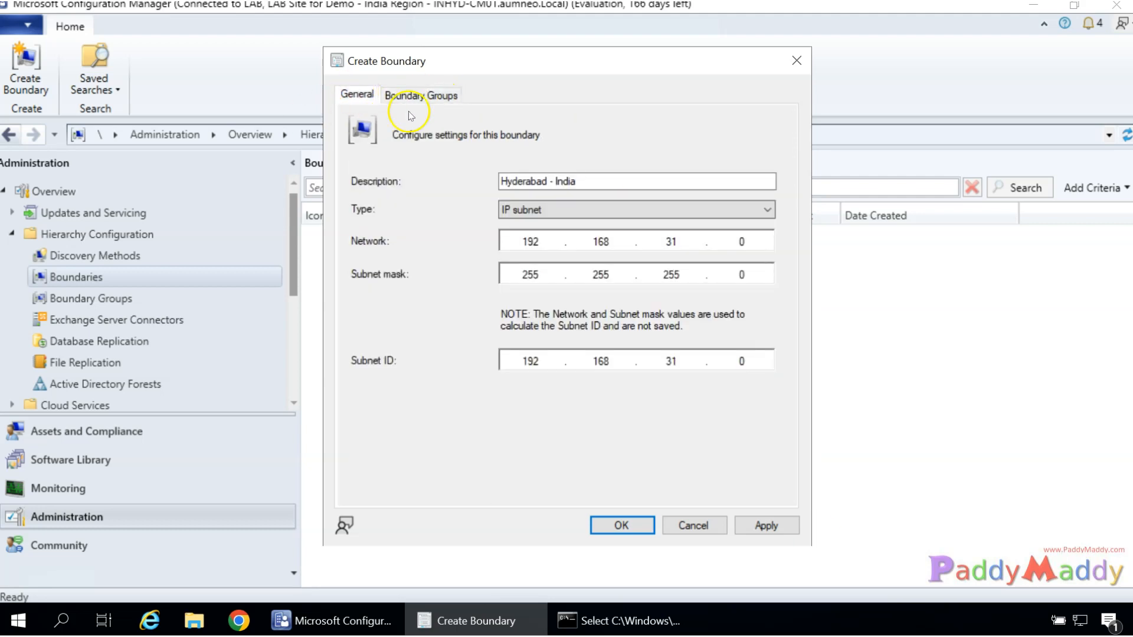
click(778, 525)
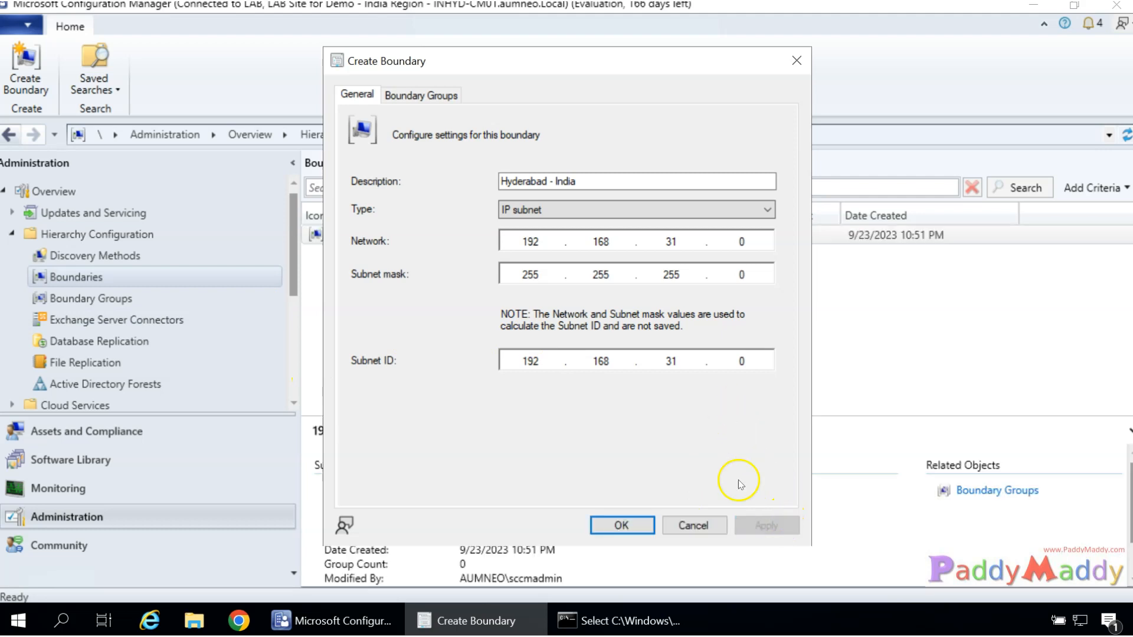
click(717, 525)
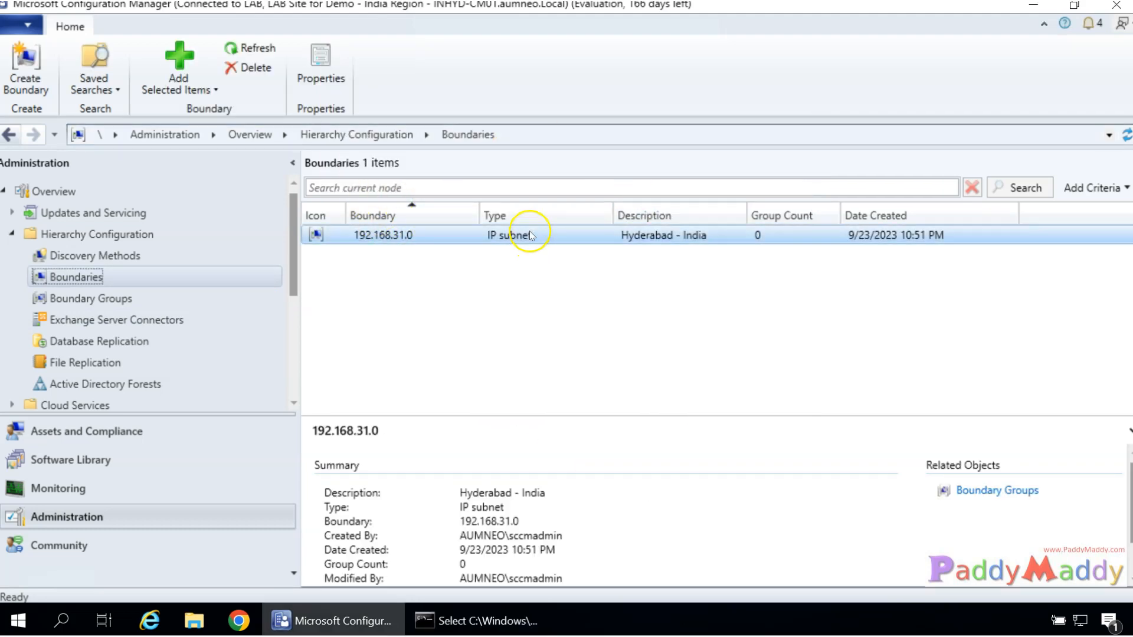
click(80, 301)
Start a new boundary group named 'India Region'.
right_click(79, 302)
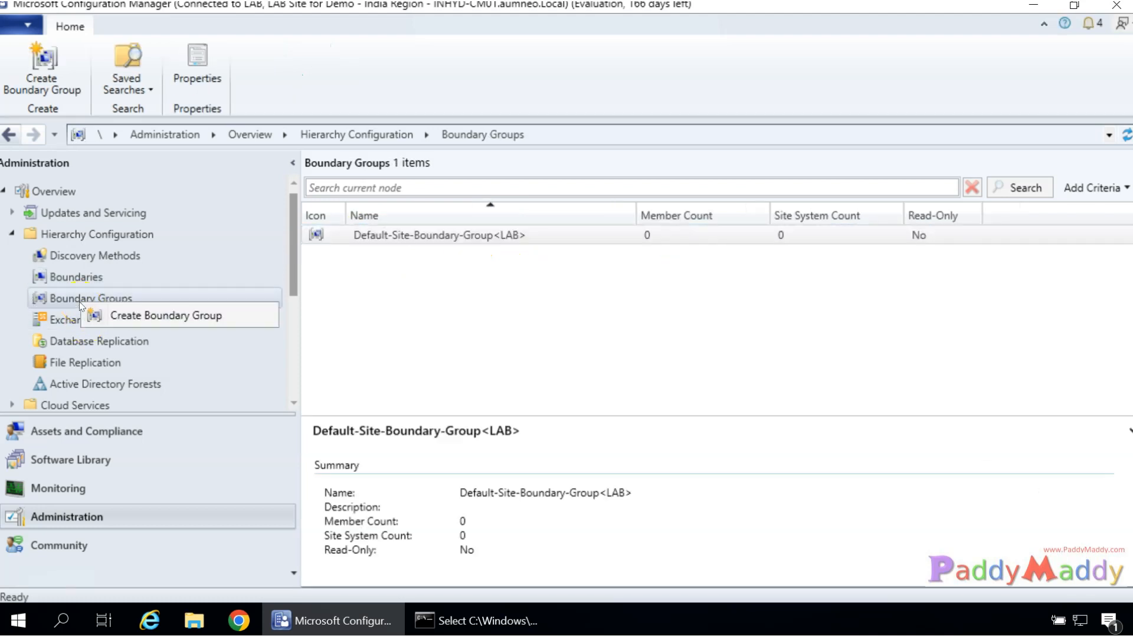
click(211, 316)
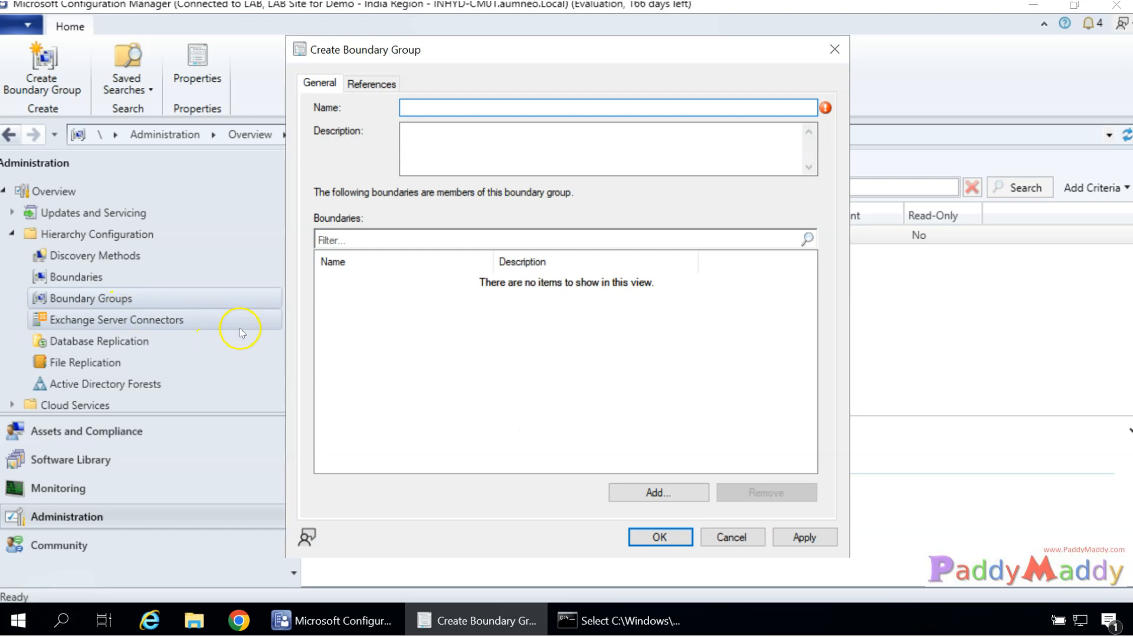
text(India regio)
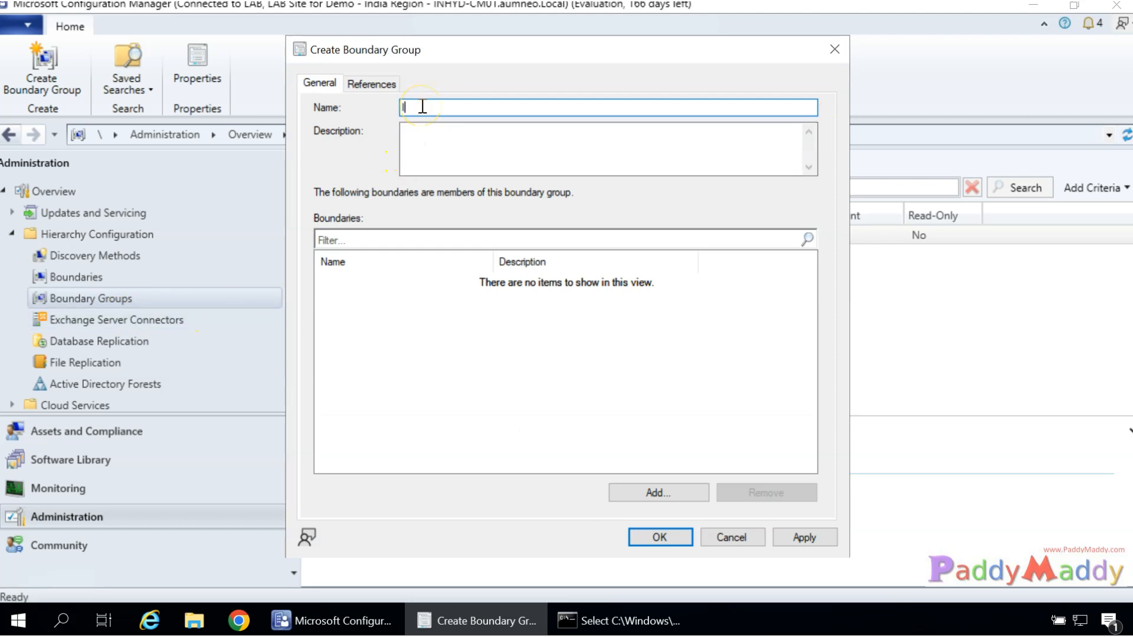
key(BackSpace)
key(BackSpace)
key(BackSpace)
key(BackSpace)
key(BackSpace)
text(Region)
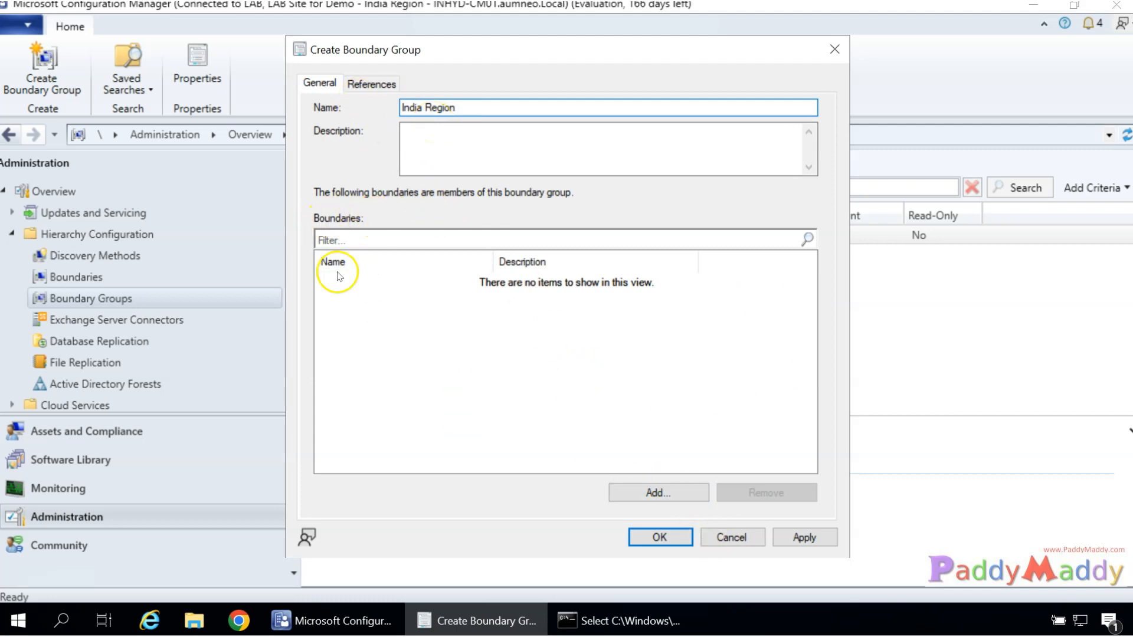
Add the 192.168.31.0 boundary as the group's member.
click(700, 494)
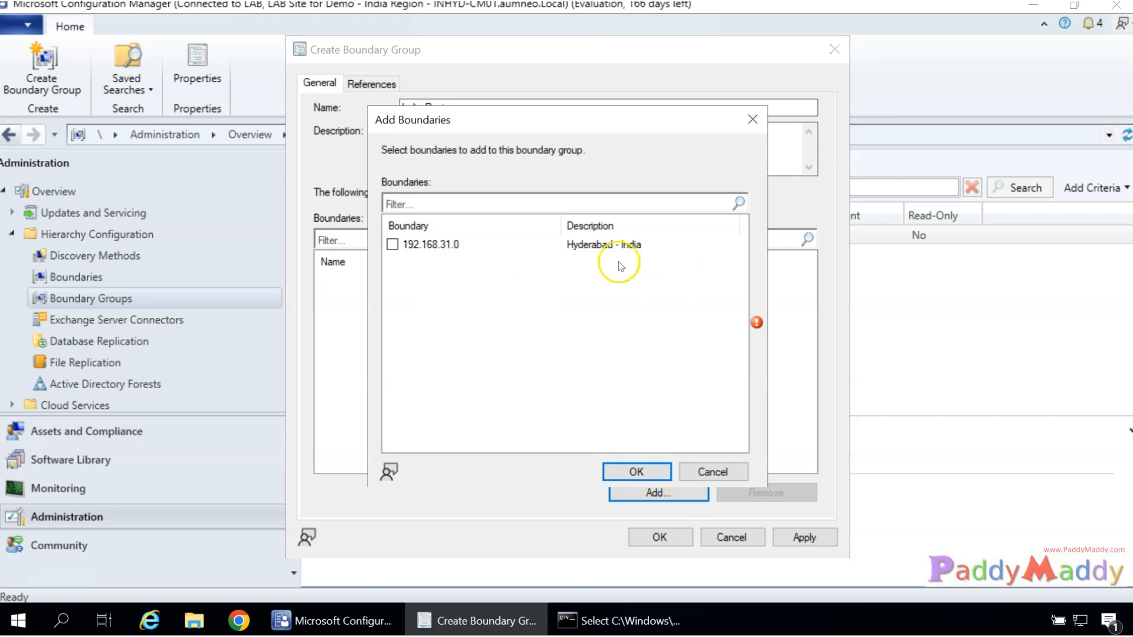
click(393, 245)
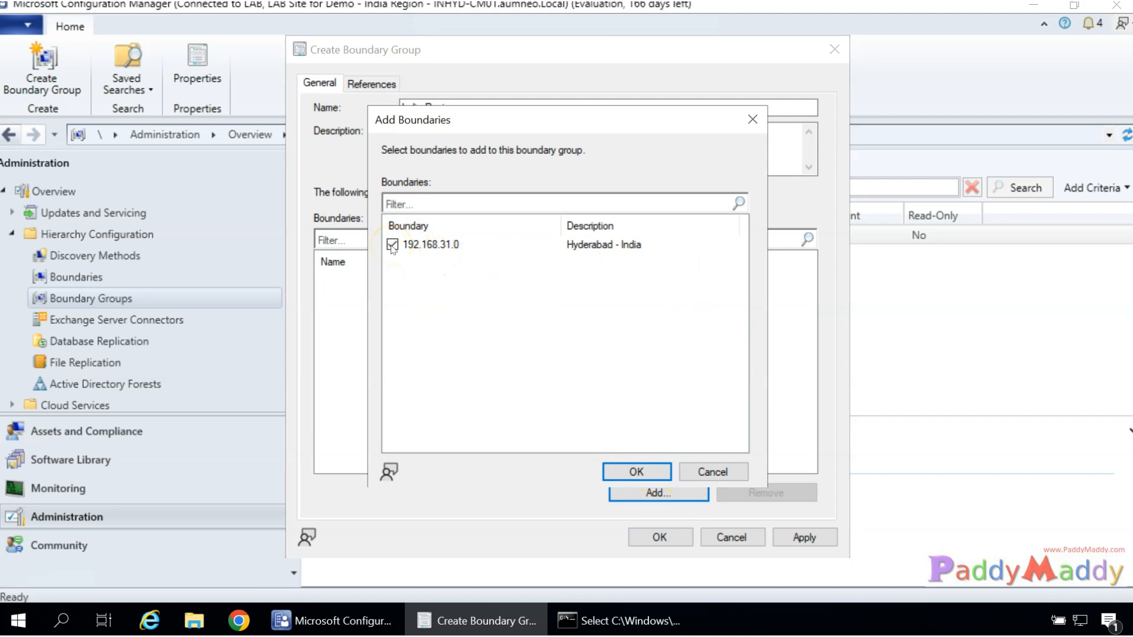
click(647, 477)
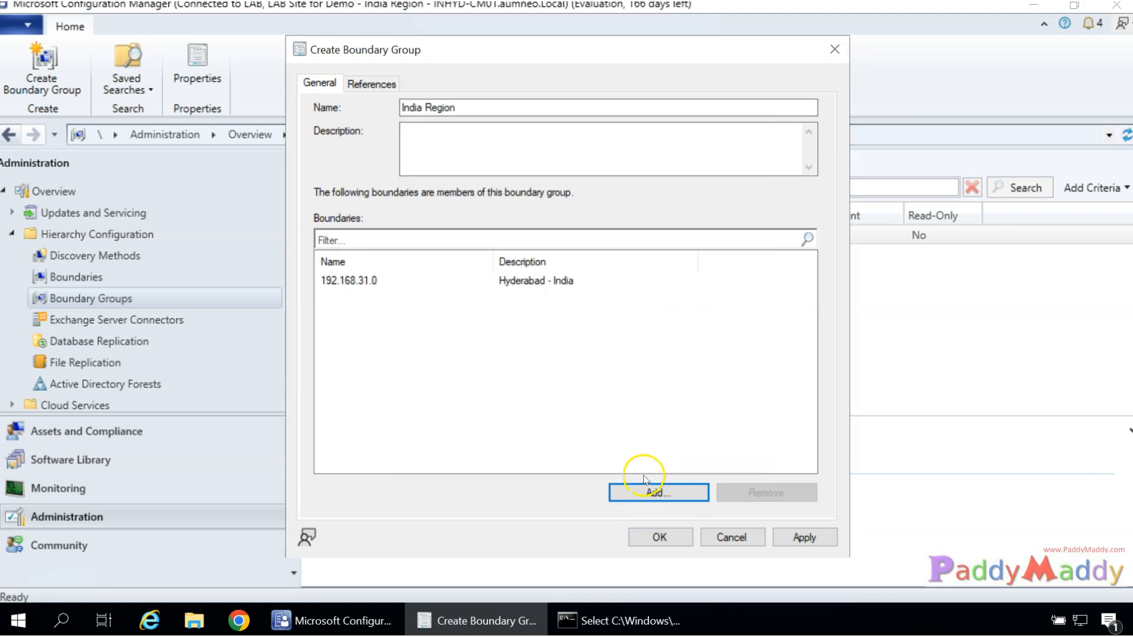
Show India Region's References settings: site assignment, assigned site and site system servers.
click(360, 84)
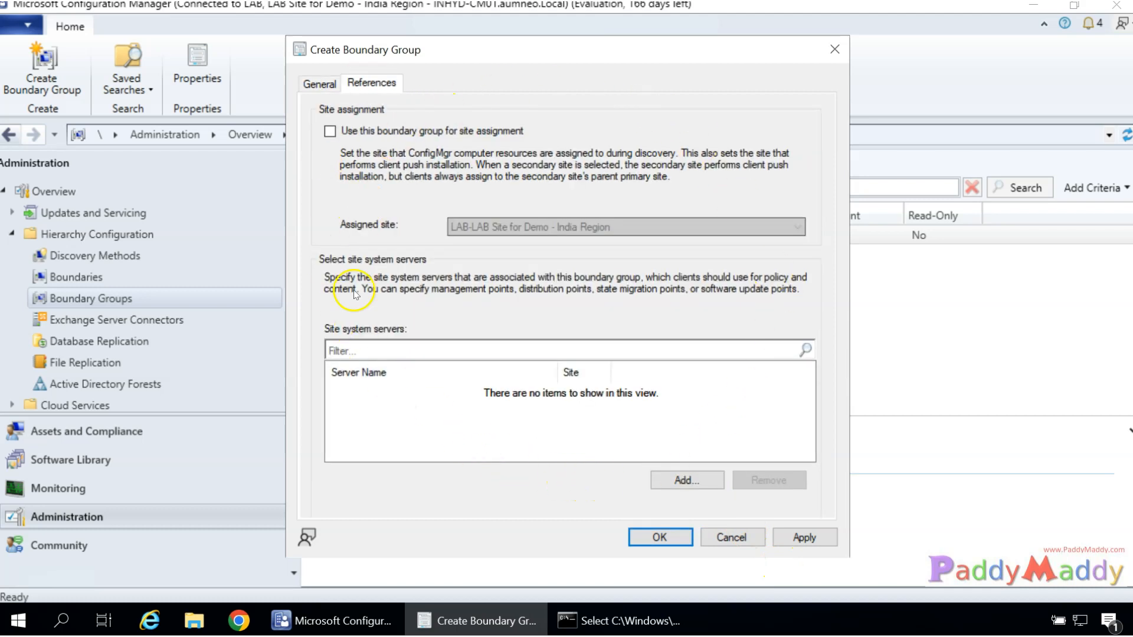
drag(382, 59, 403, 73)
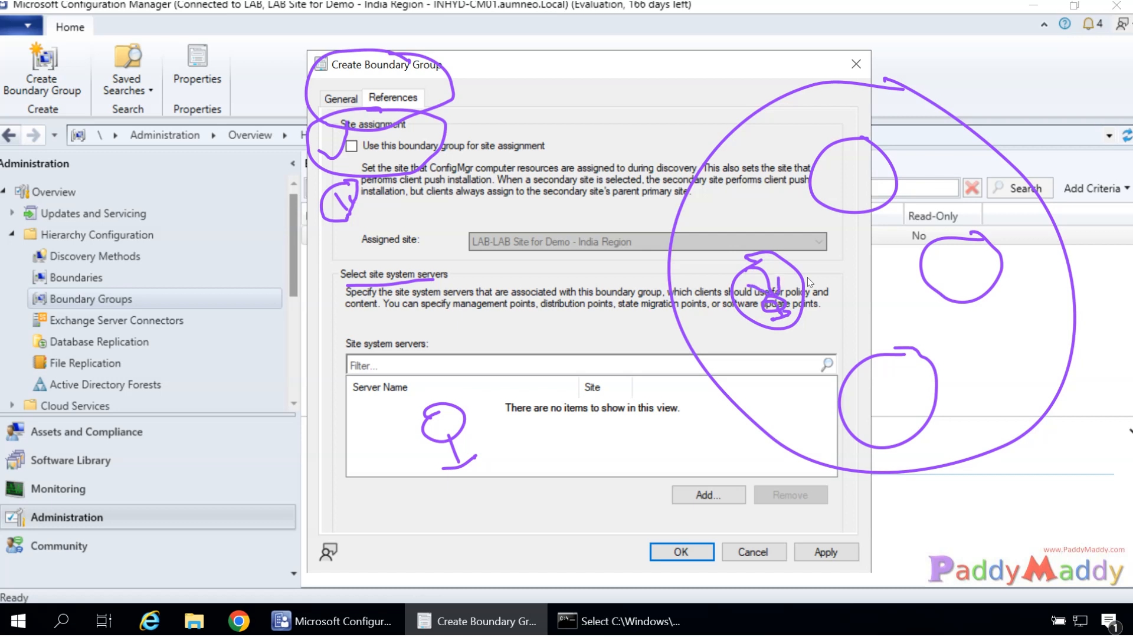
key(Escape)
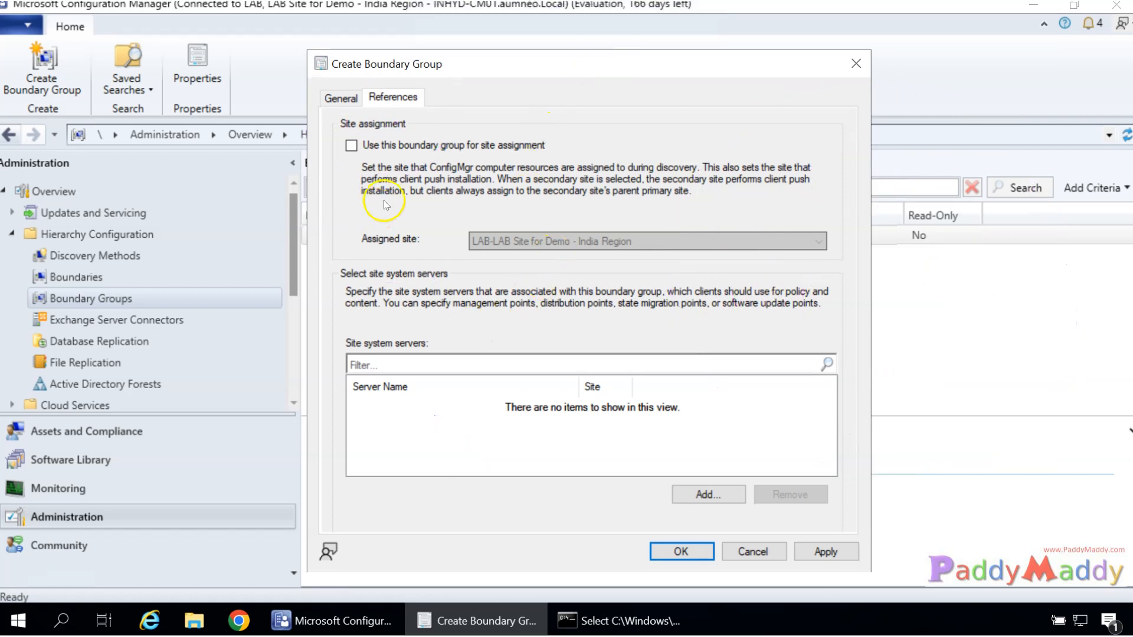
Enable site assignment for India Region with LAB as the assigned site.
click(379, 147)
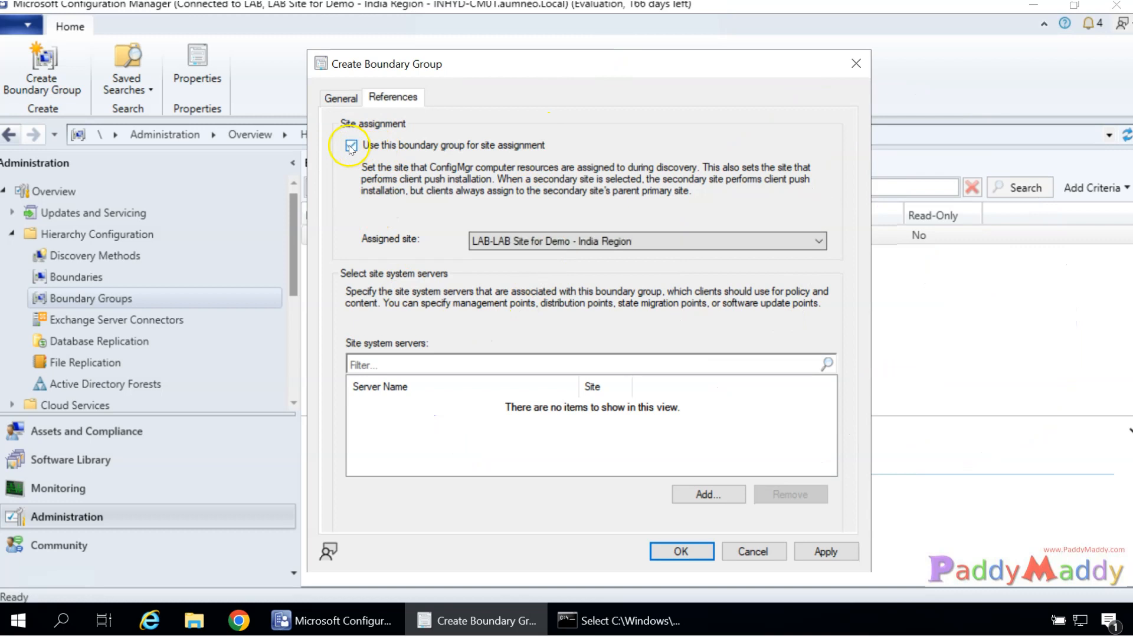
click(623, 233)
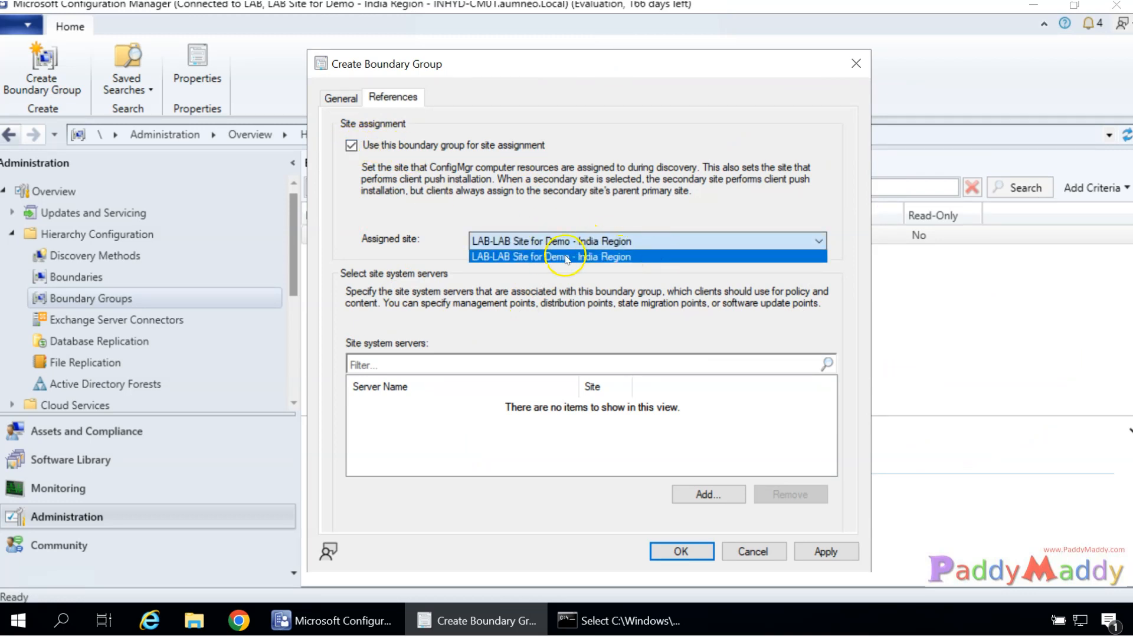
click(567, 258)
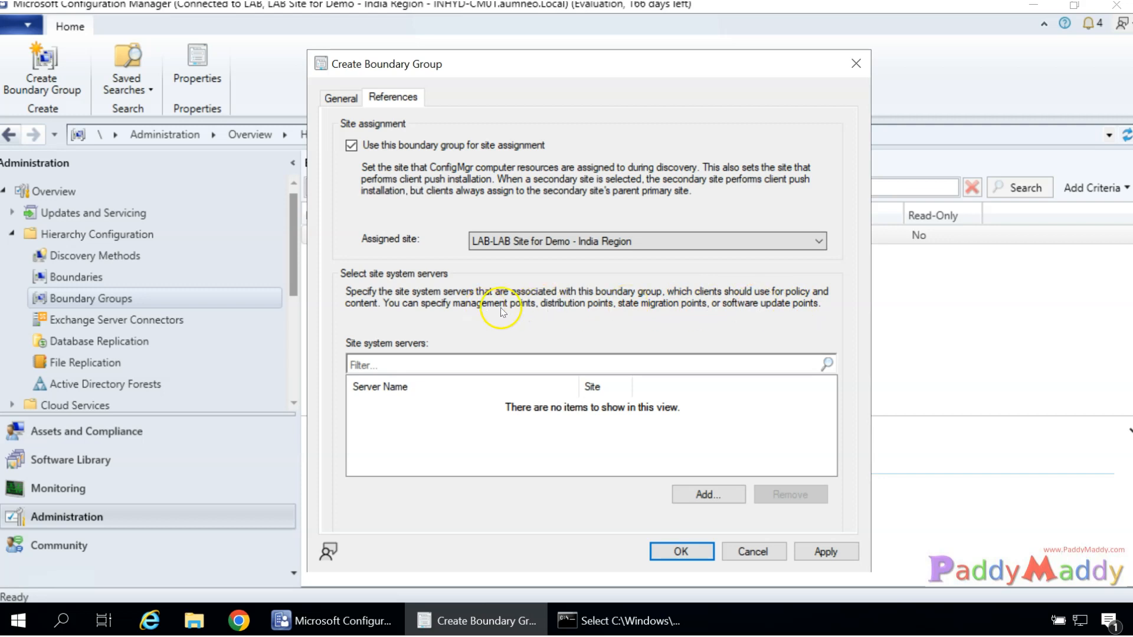
Add \\INHYD-CM01.aumneo.Local as India Region's site system server and apply the settings.
click(704, 493)
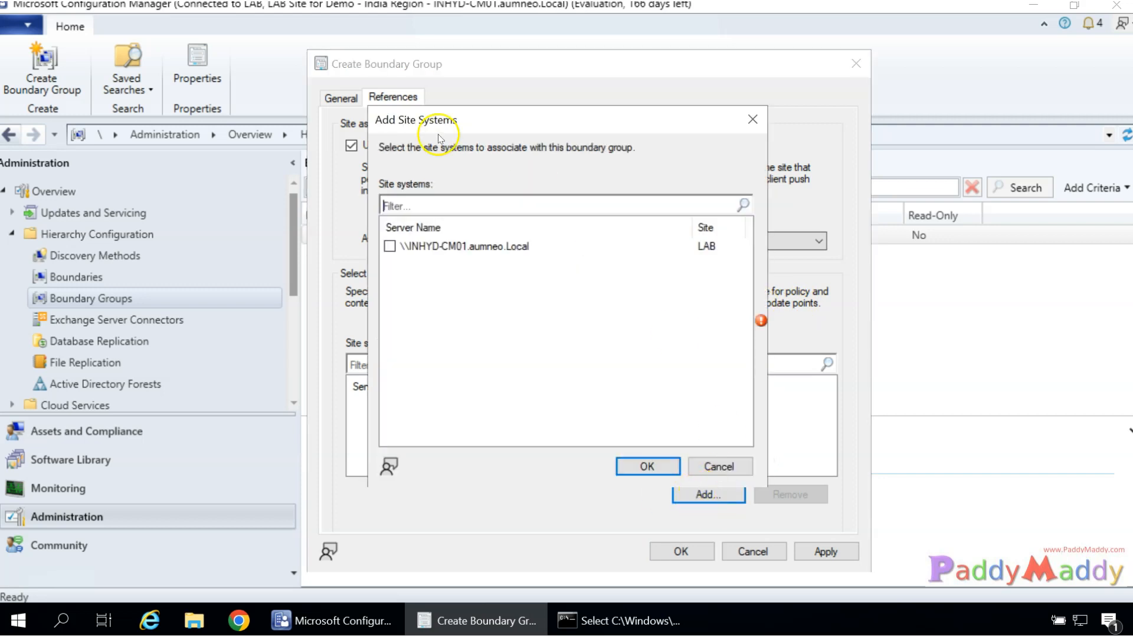
click(389, 246)
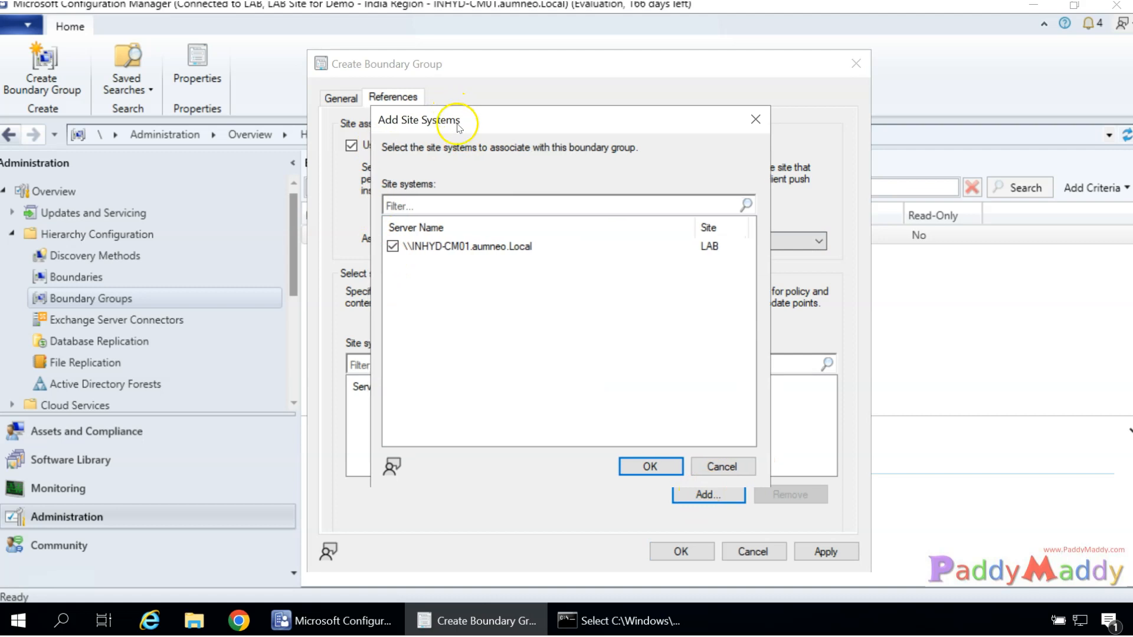
drag(461, 129, 732, 136)
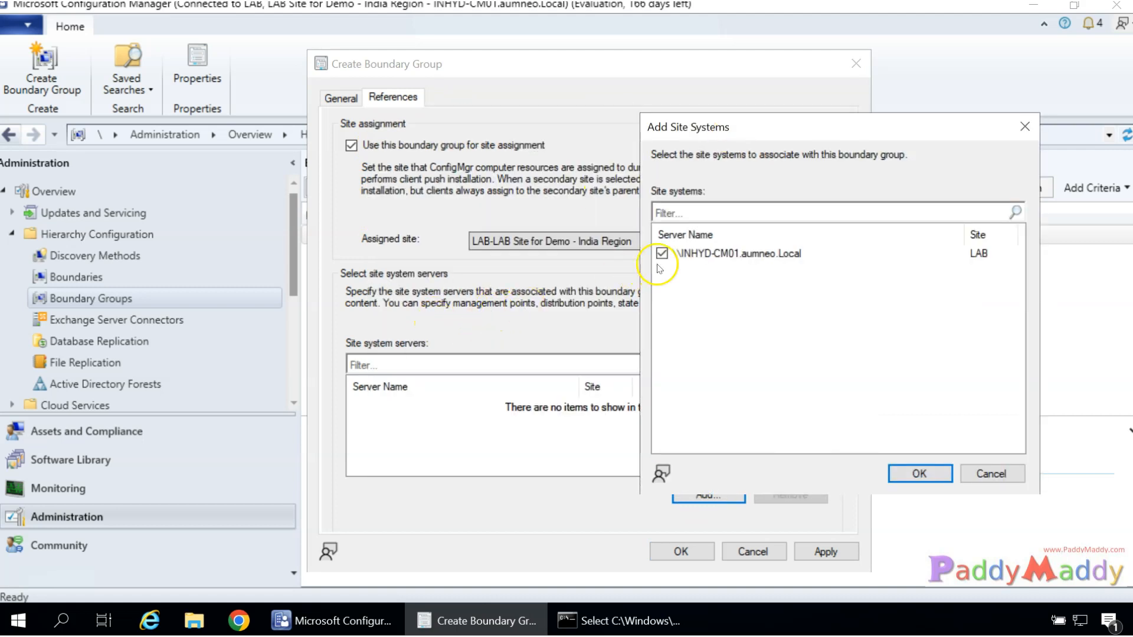
drag(745, 131, 895, 131)
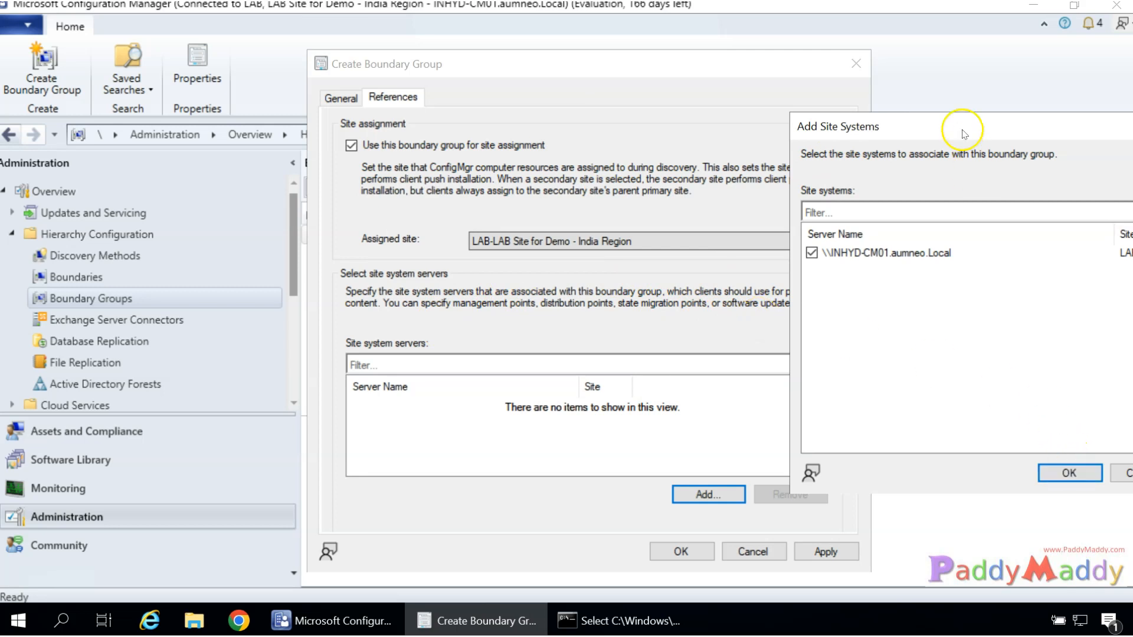
drag(953, 130, 735, 114)
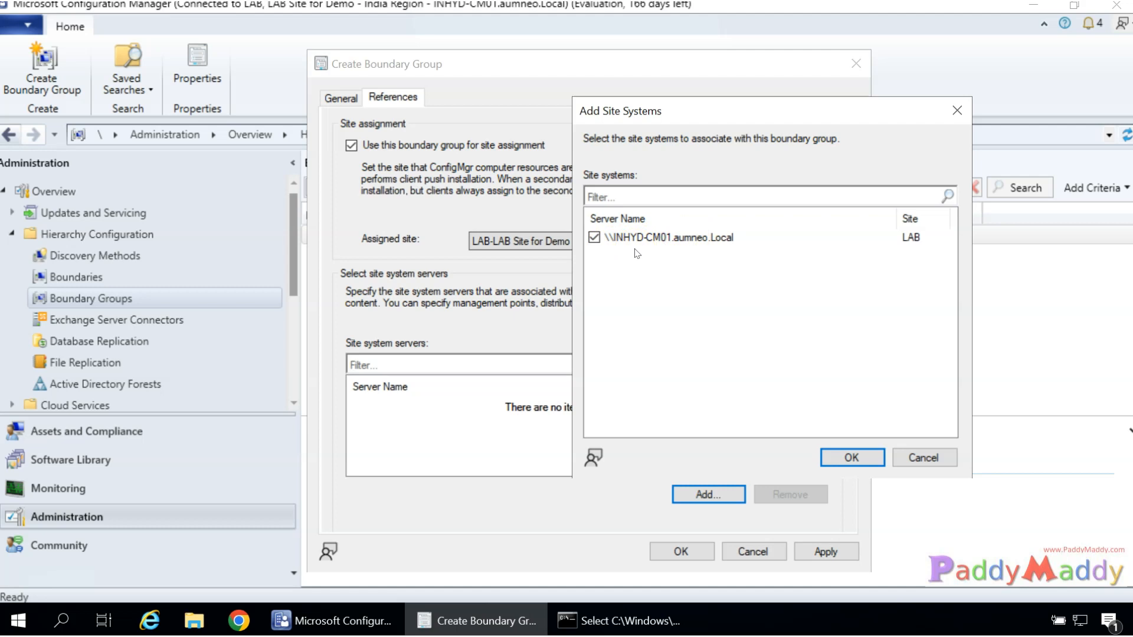
click(622, 312)
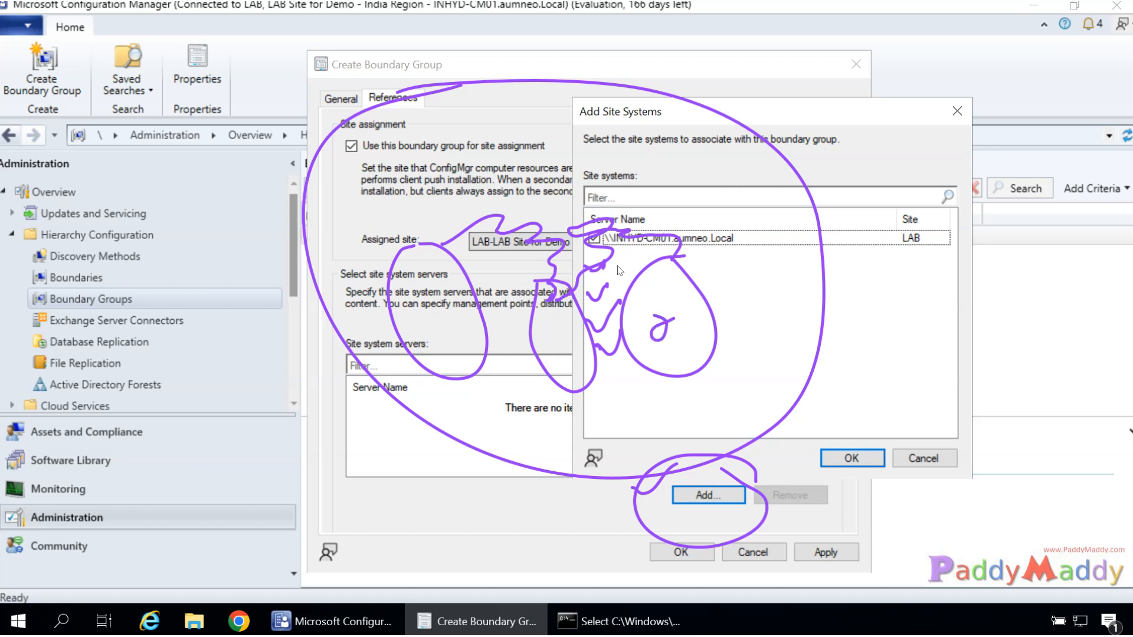
drag(657, 388, 447, 349)
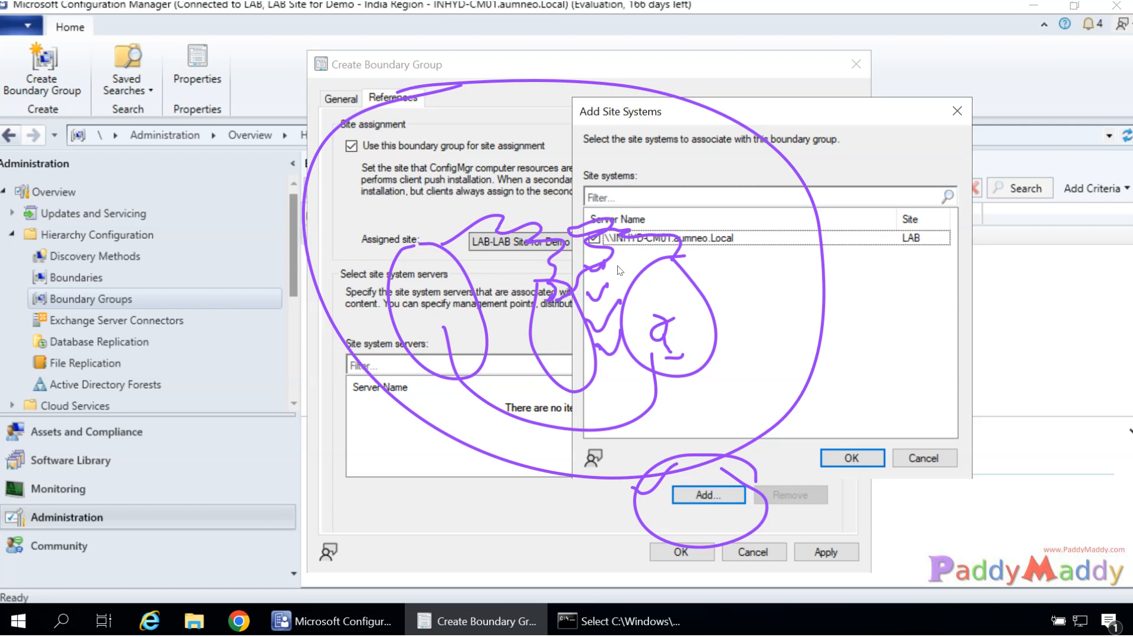
key(Escape)
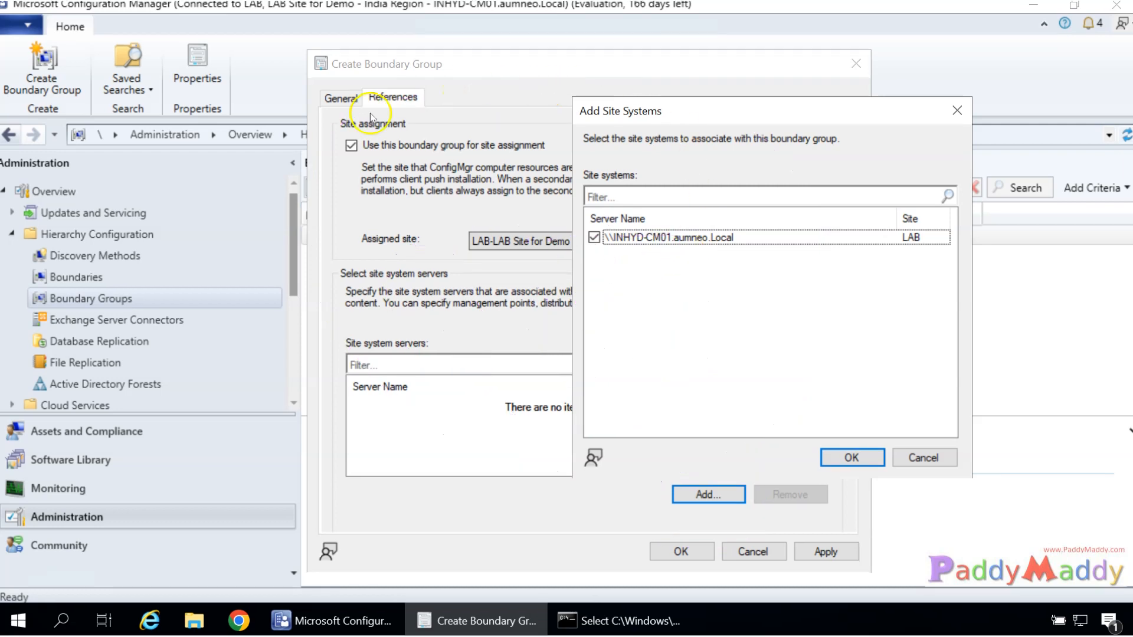
click(852, 457)
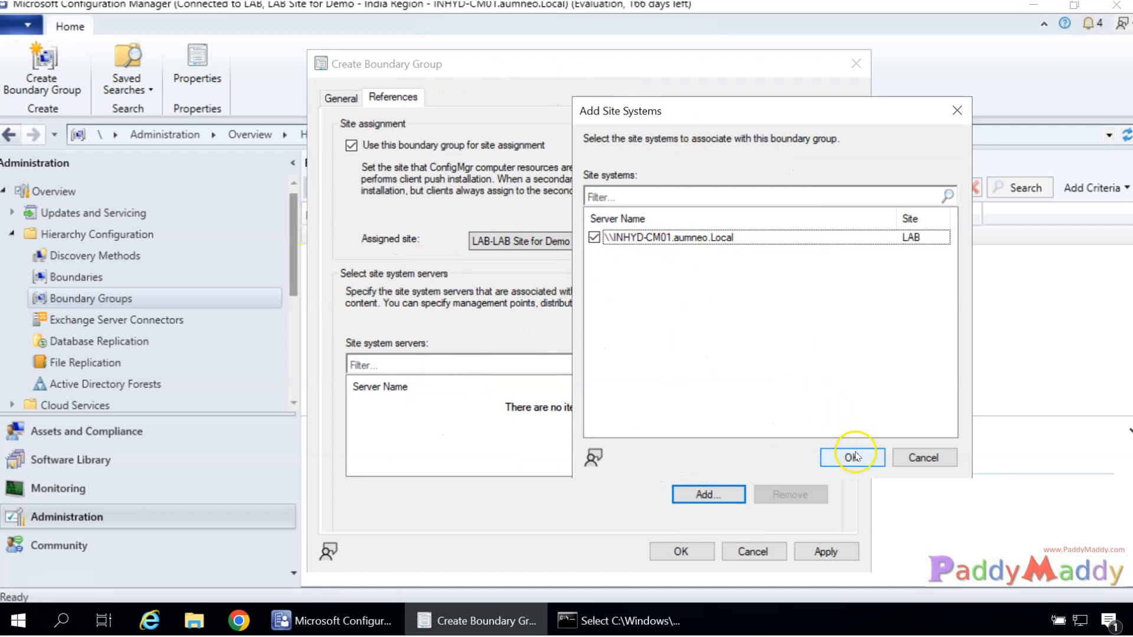
click(843, 551)
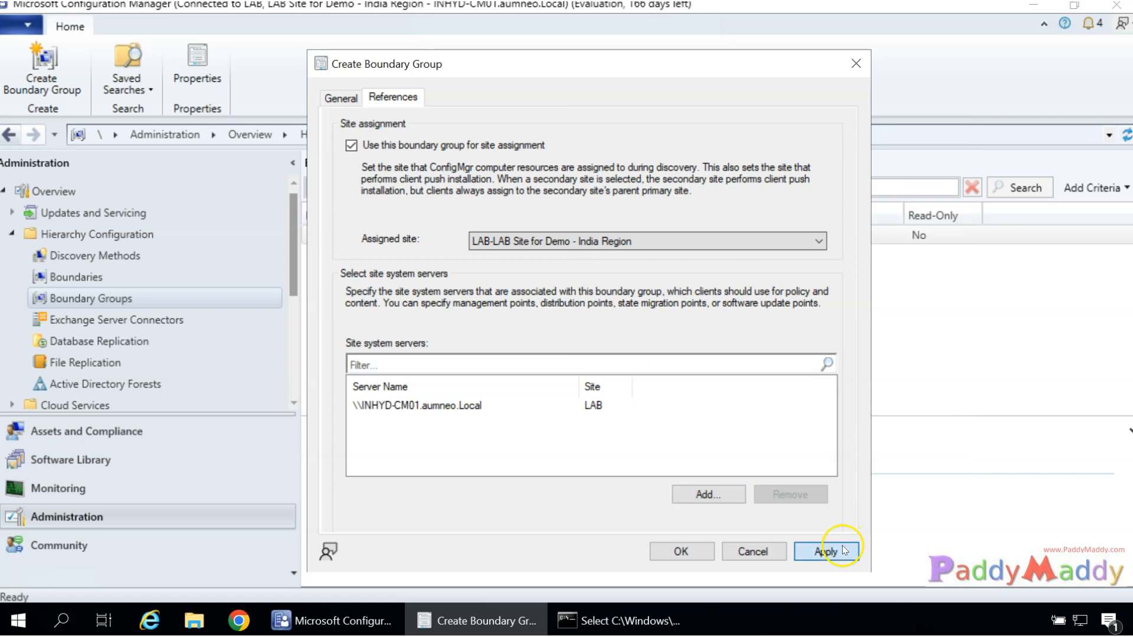
Finish creating India Region and check it alongside the 192.168.31.0 boundary.
click(684, 552)
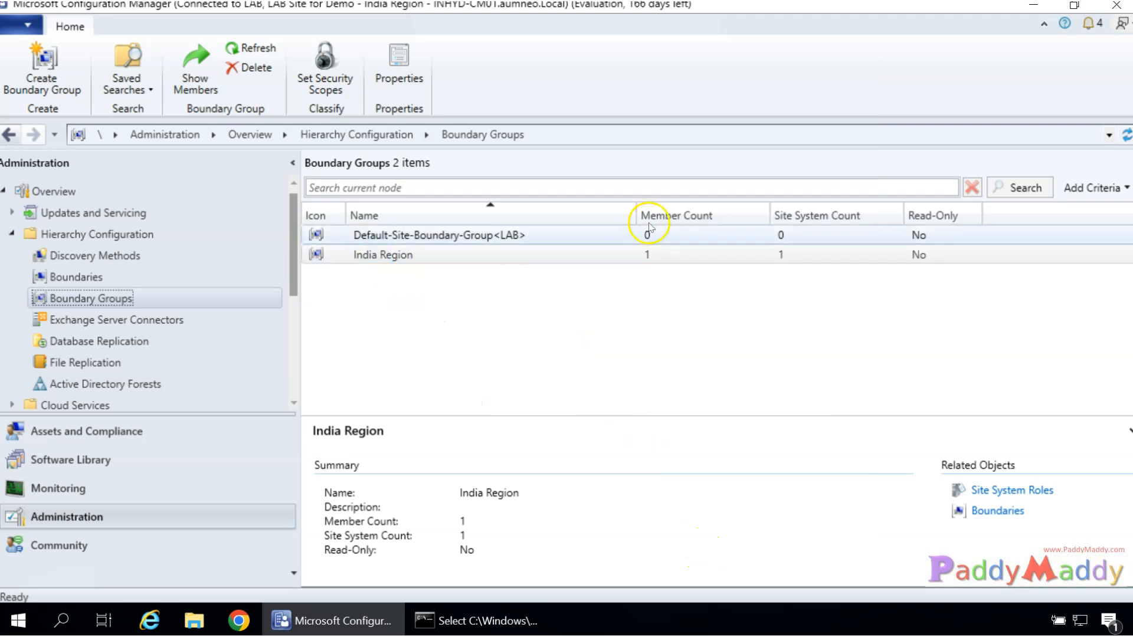
click(653, 258)
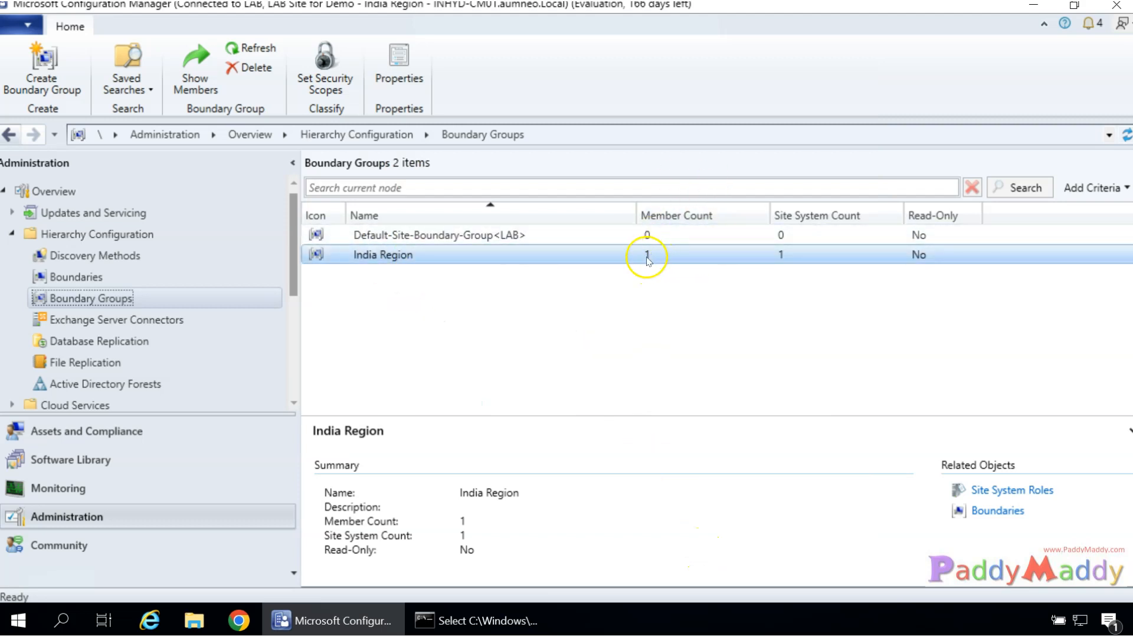
click(76, 277)
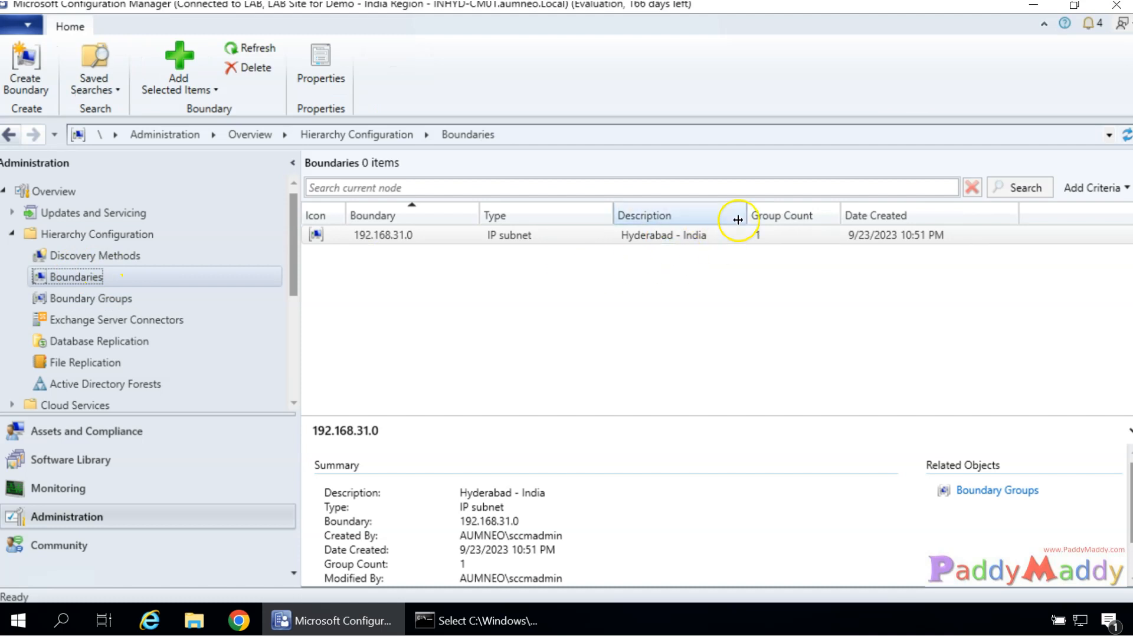
click(769, 232)
click(91, 298)
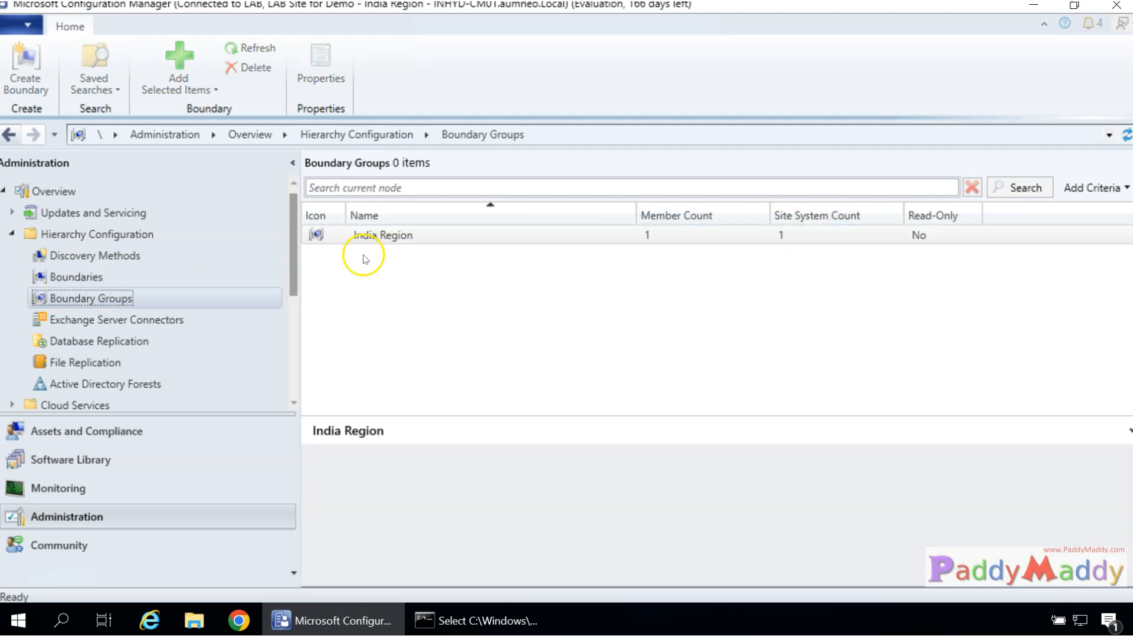
click(794, 256)
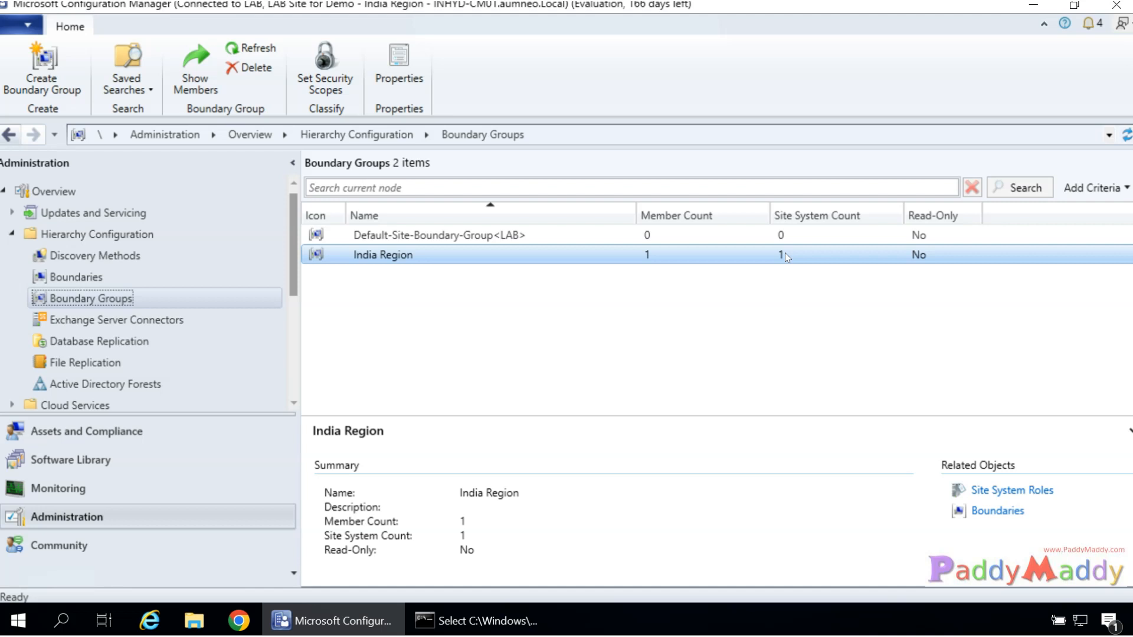
Recheck India Region's 1 member and 1 site system across Boundary Groups and Boundaries.
click(917, 369)
click(777, 255)
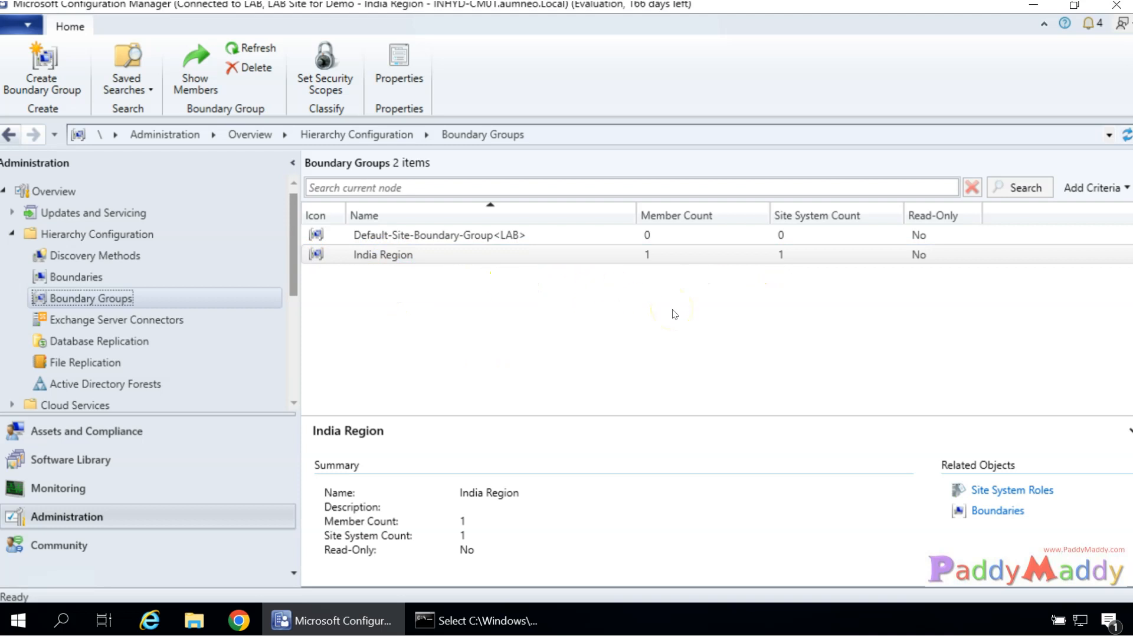
click(786, 252)
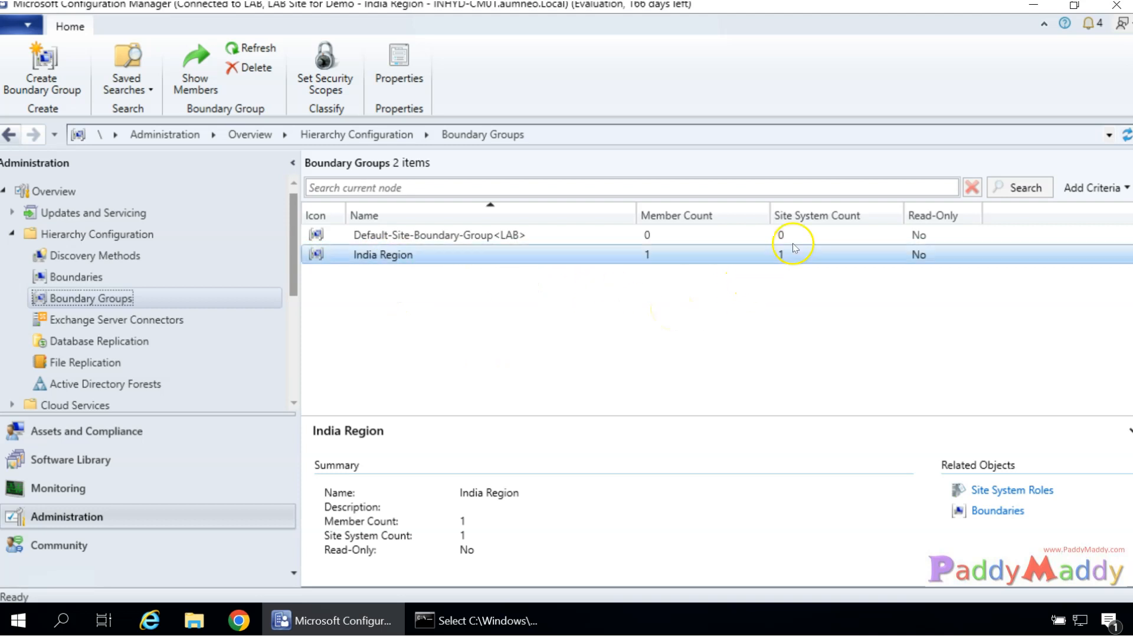
click(101, 284)
click(103, 300)
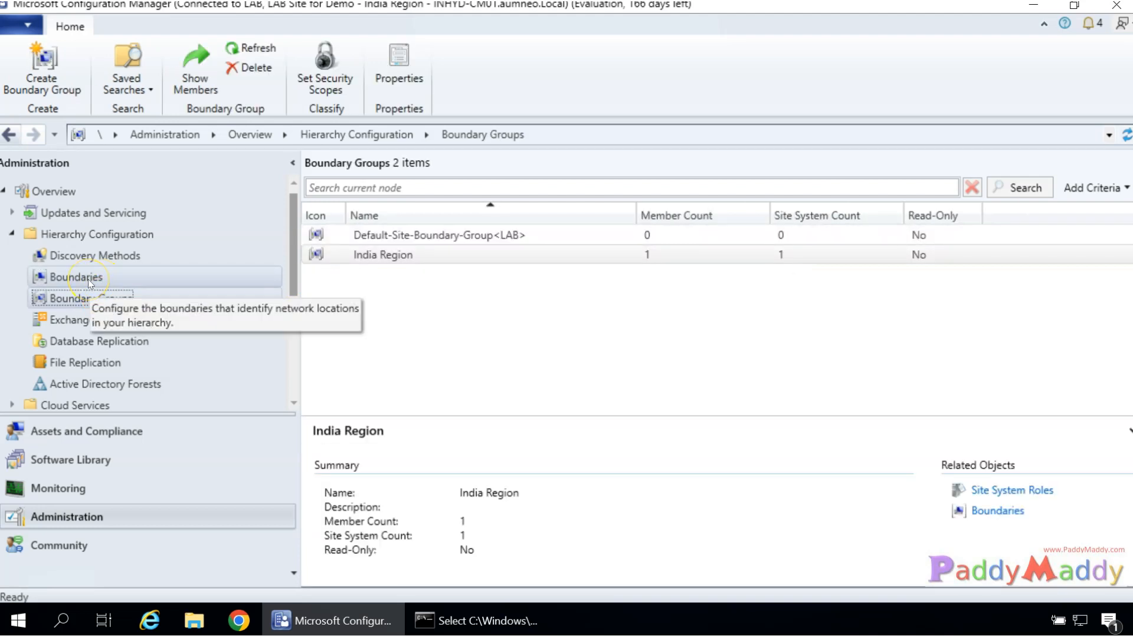
click(88, 279)
Start a new boundary of type Active Directory site.
right_click(88, 278)
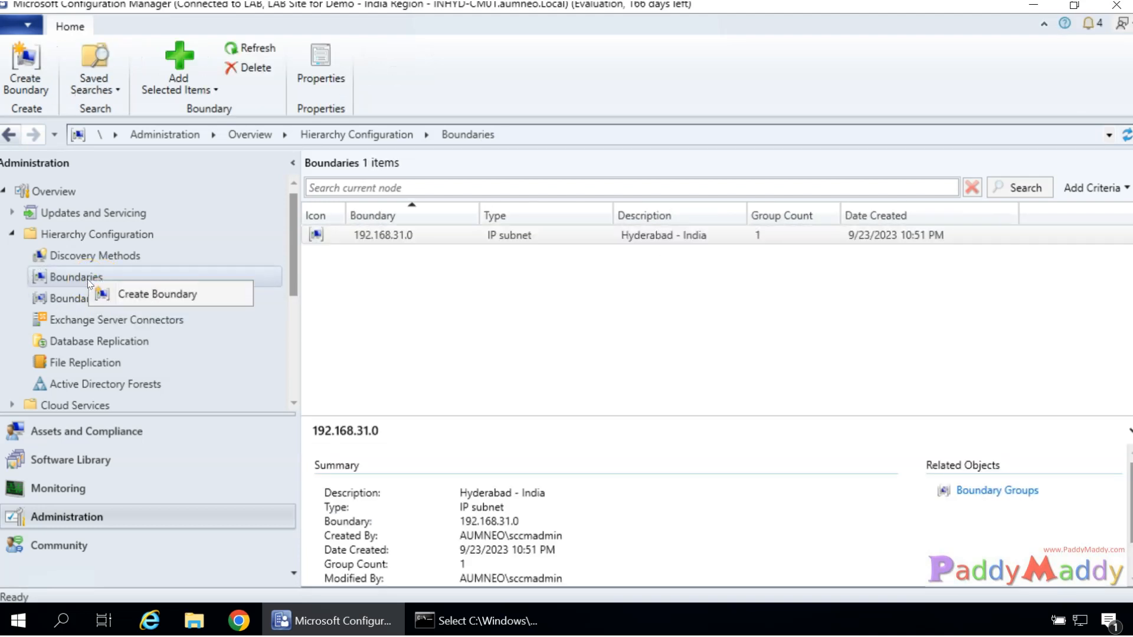
click(125, 295)
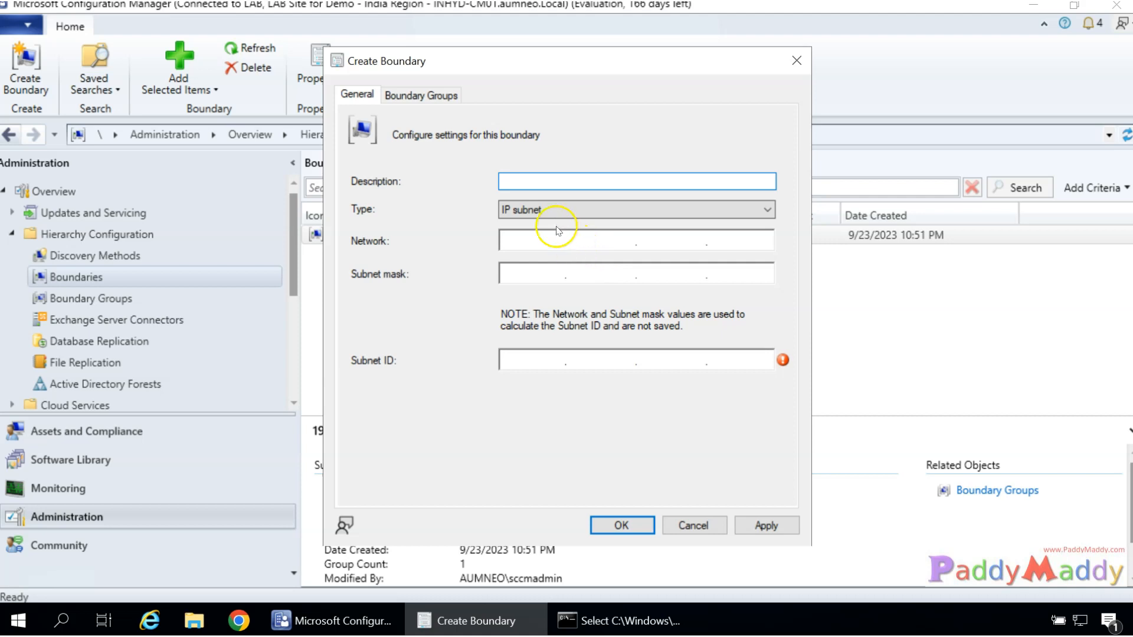
click(539, 210)
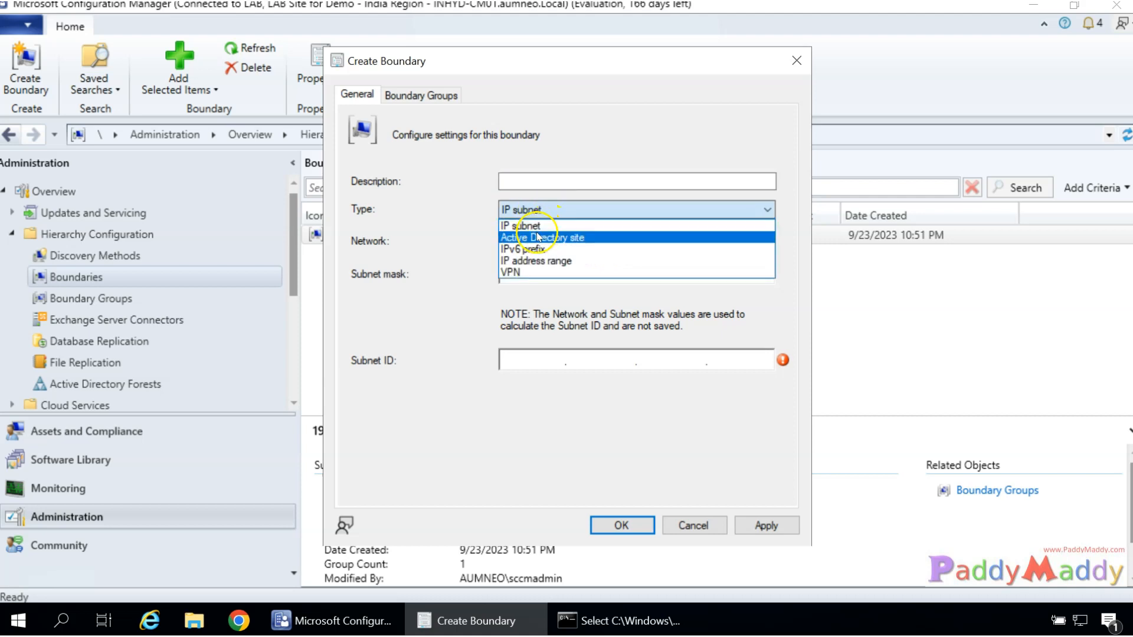
click(519, 235)
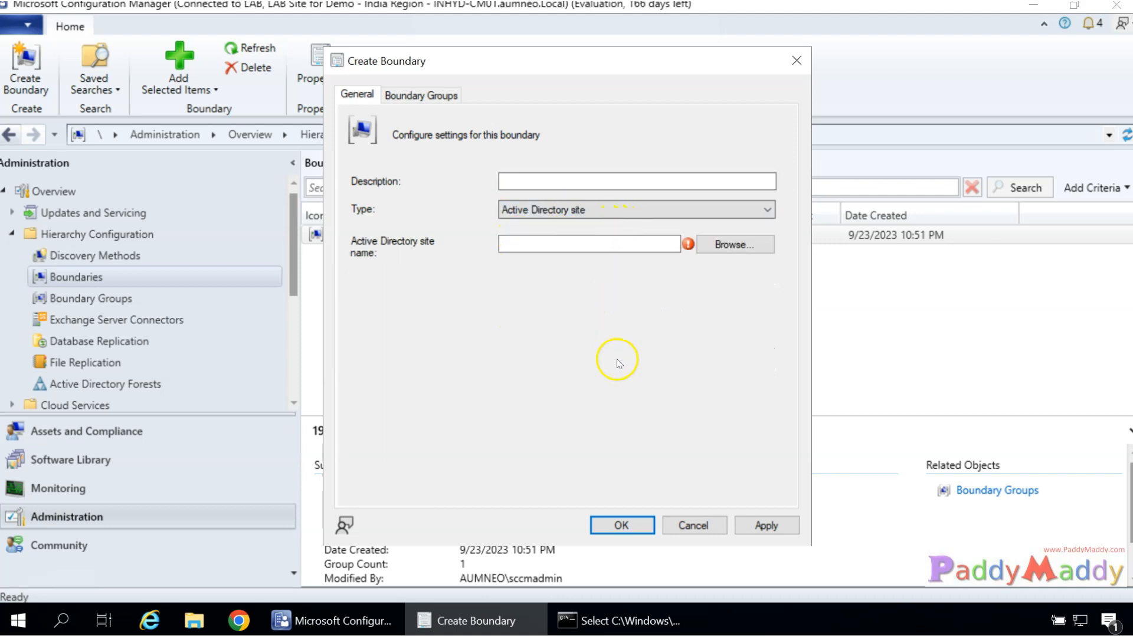
Pick the Hyderbad AD site, then preview Cisco's AD Sites and Services diagram in Chrome.
click(752, 248)
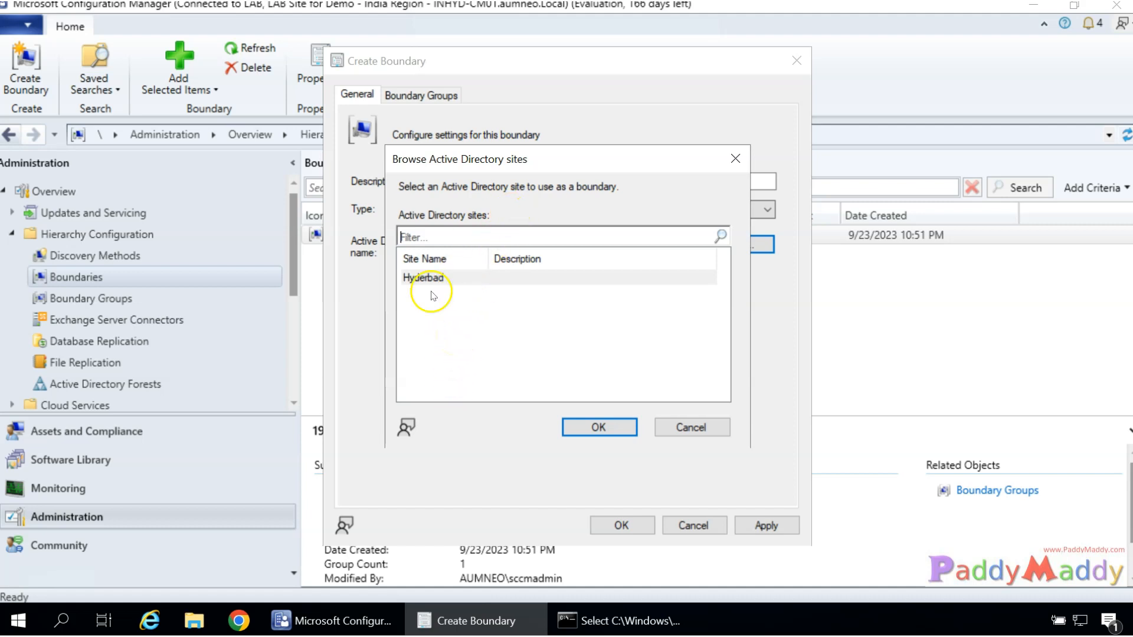
click(458, 278)
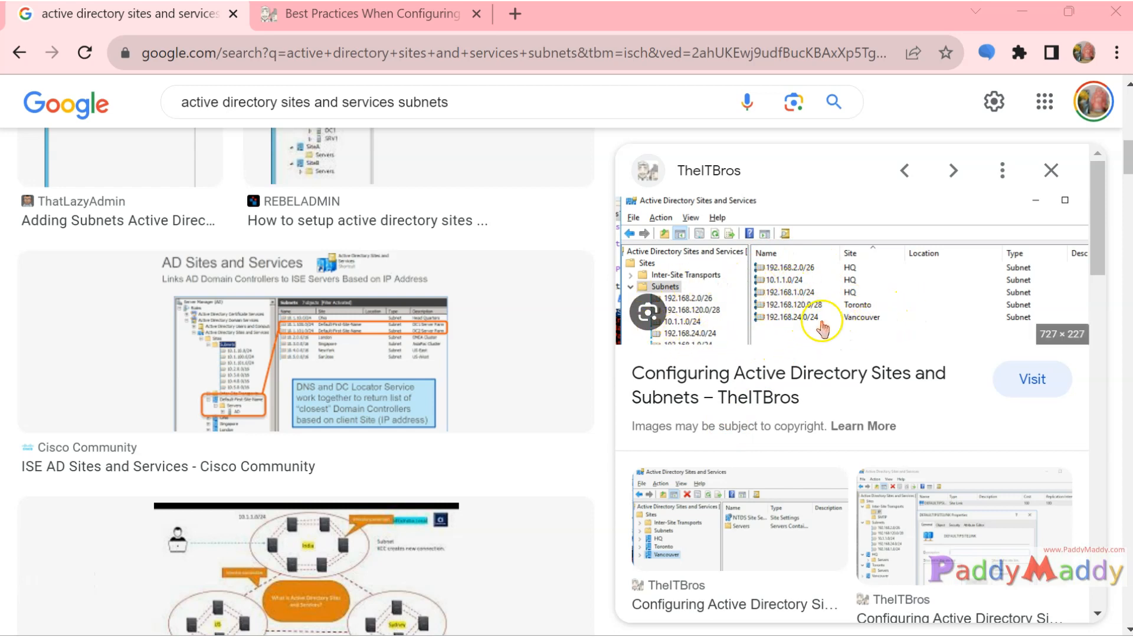
click(280, 366)
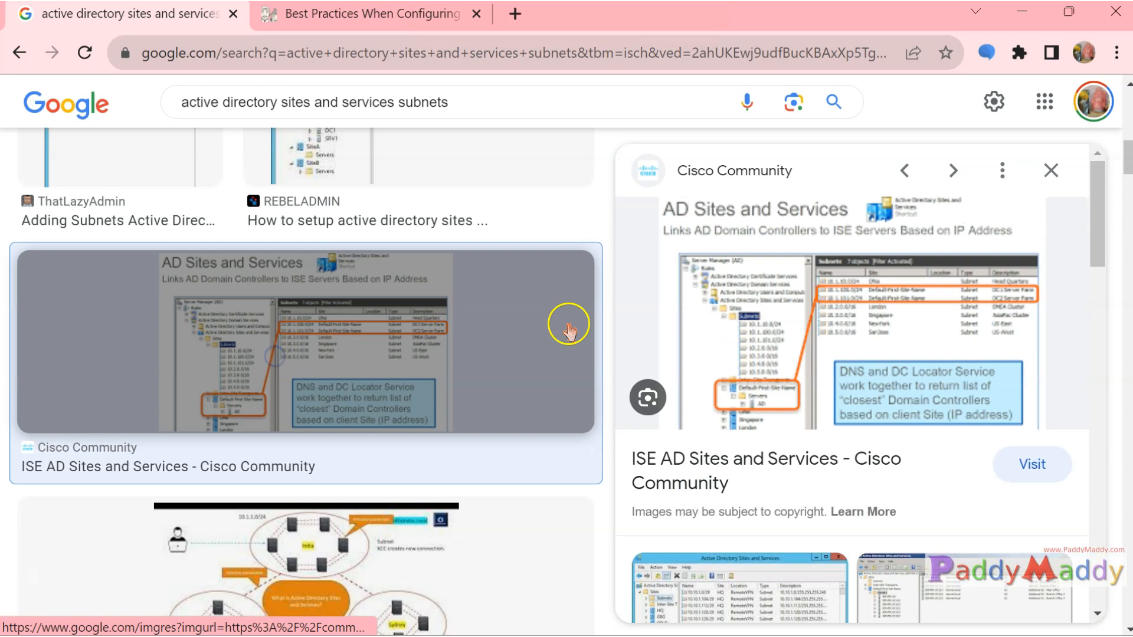
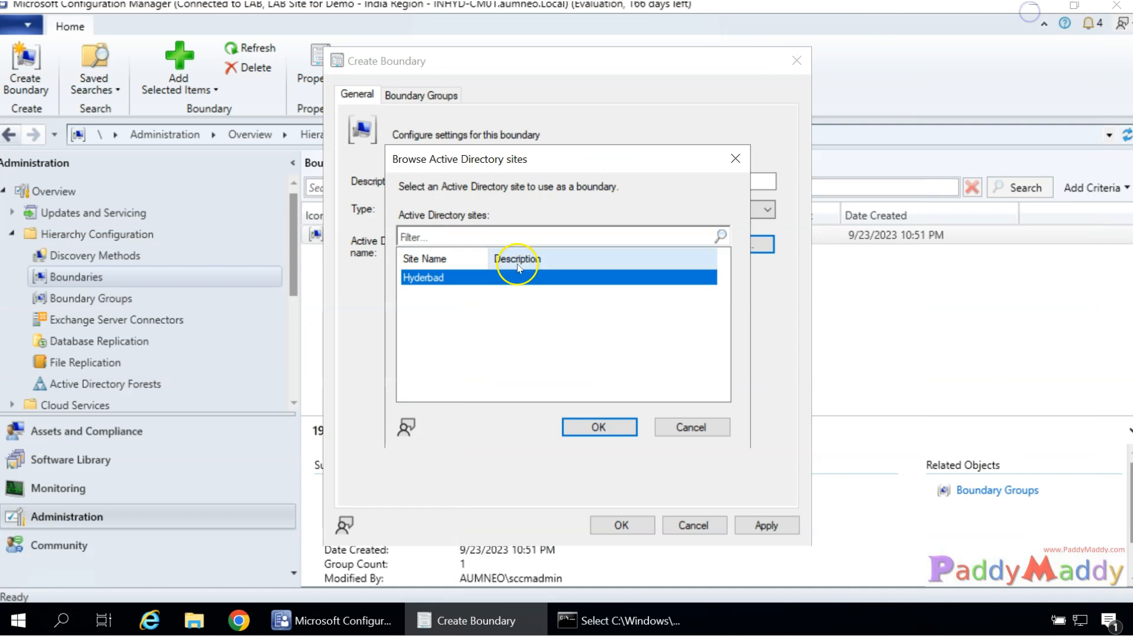
Confirm Hyderbad as the AD site and set the description to 'Hyderabad - AD Site'.
click(599, 428)
click(600, 185)
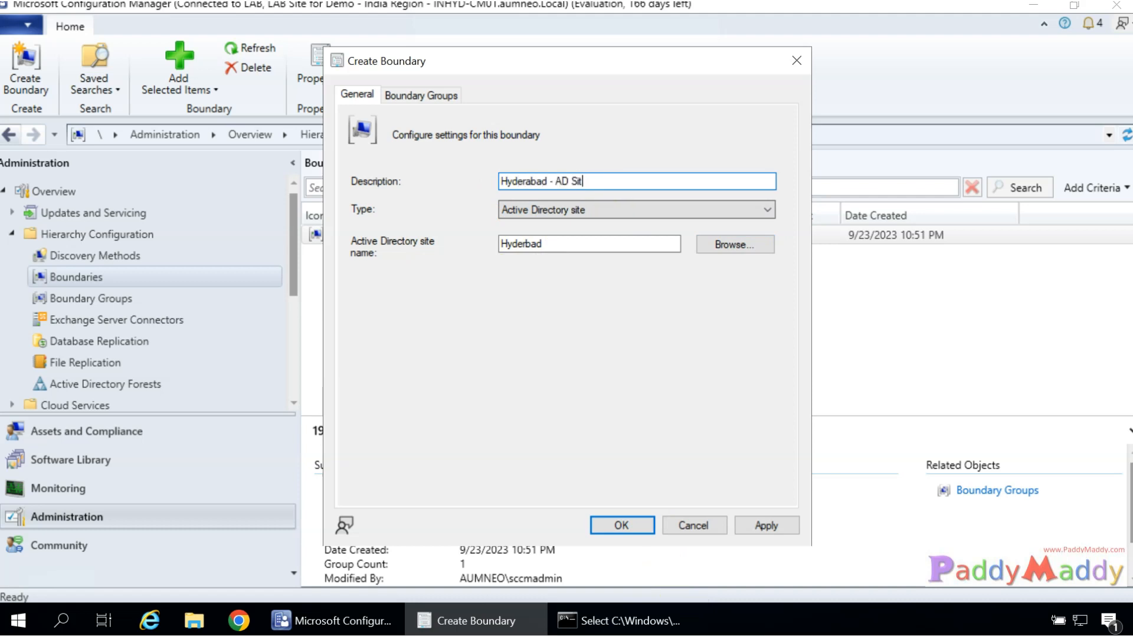
click(437, 93)
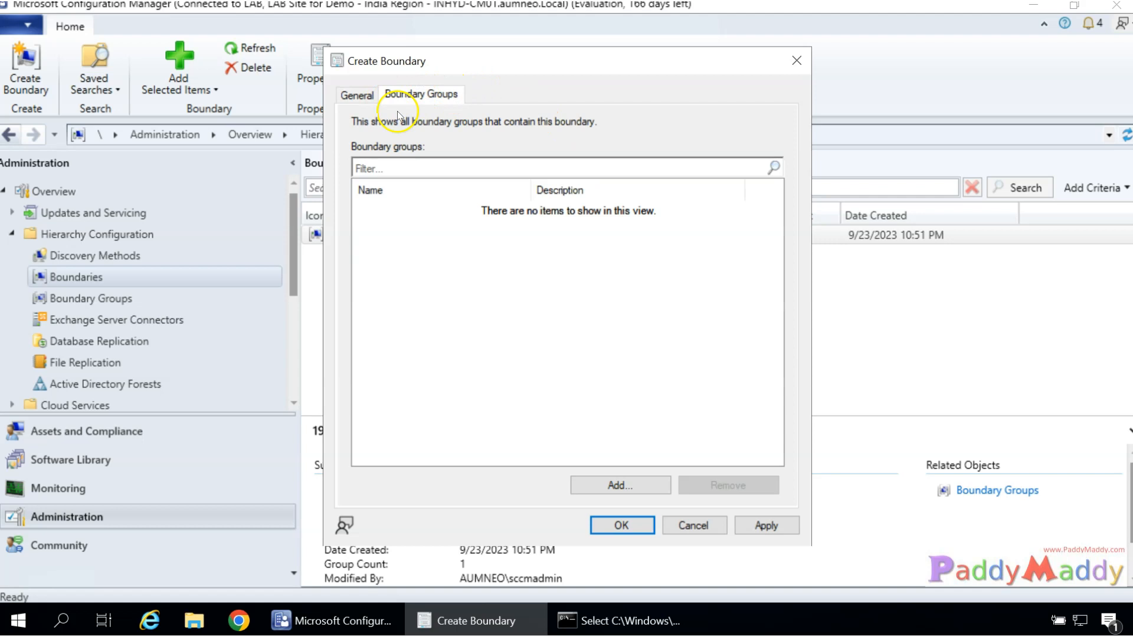
click(366, 94)
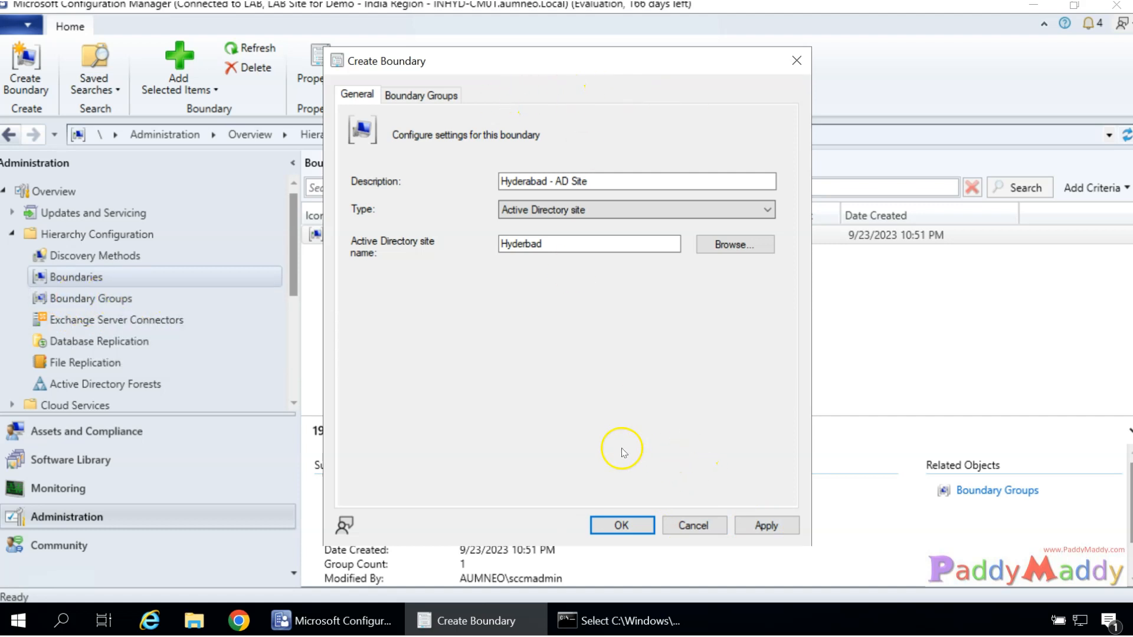
Add the boundary to the India Region group, then apply and create it.
click(431, 94)
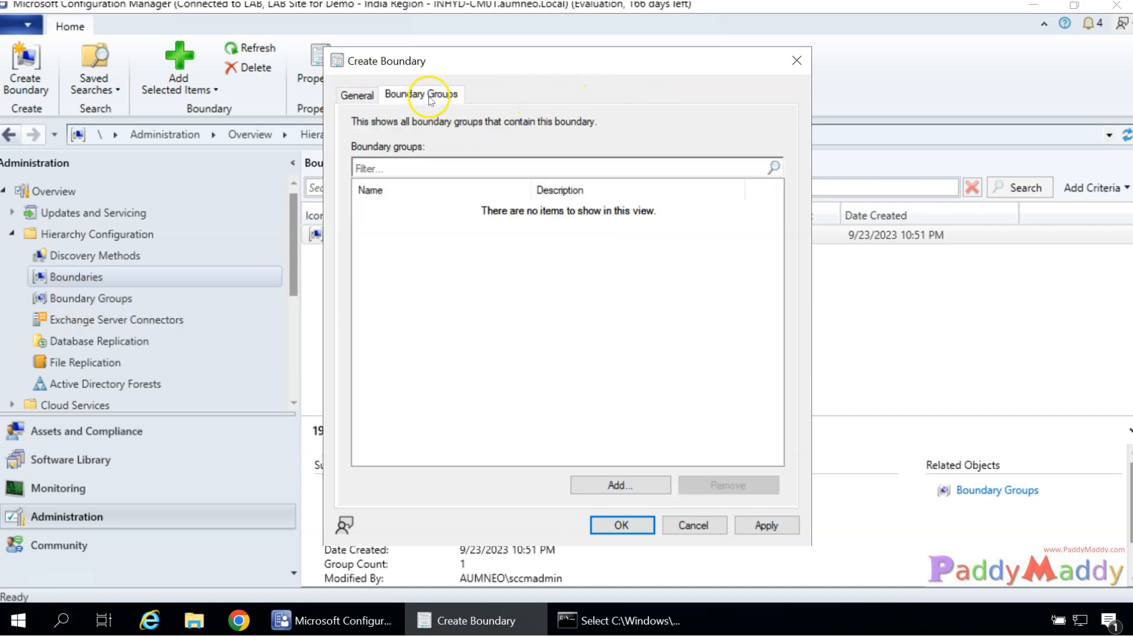
click(620, 487)
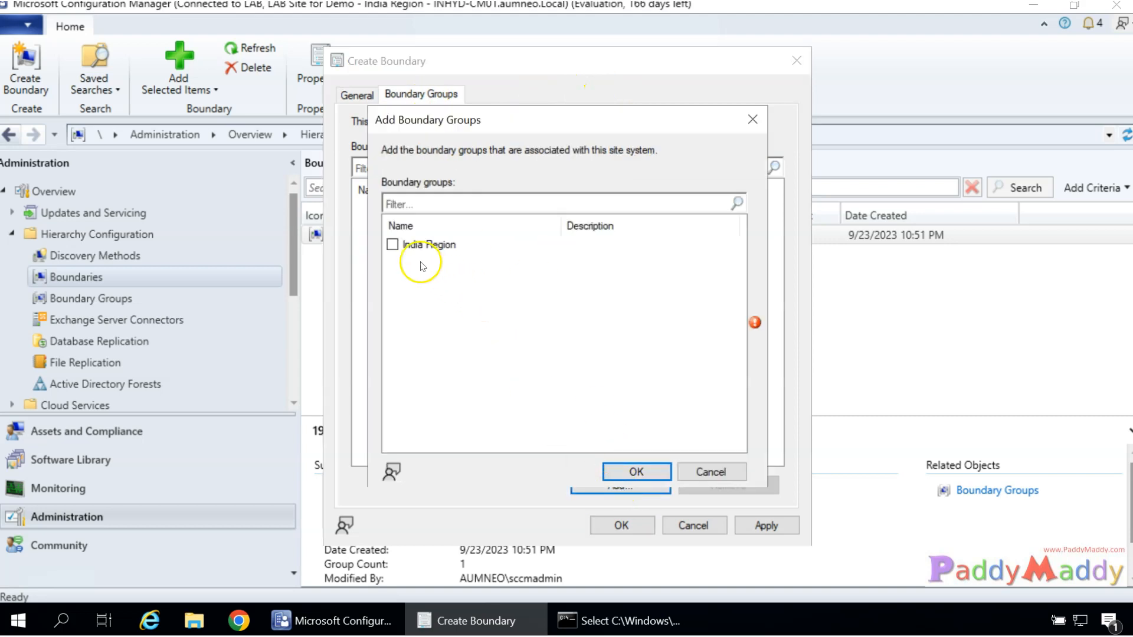
click(392, 244)
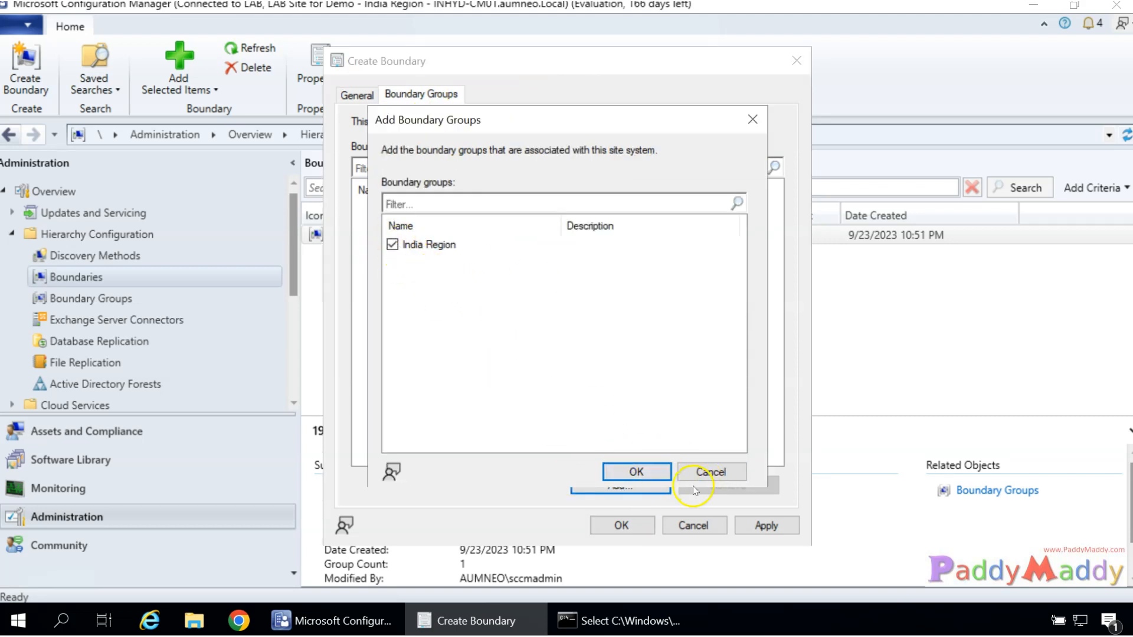
click(656, 472)
click(765, 525)
click(648, 526)
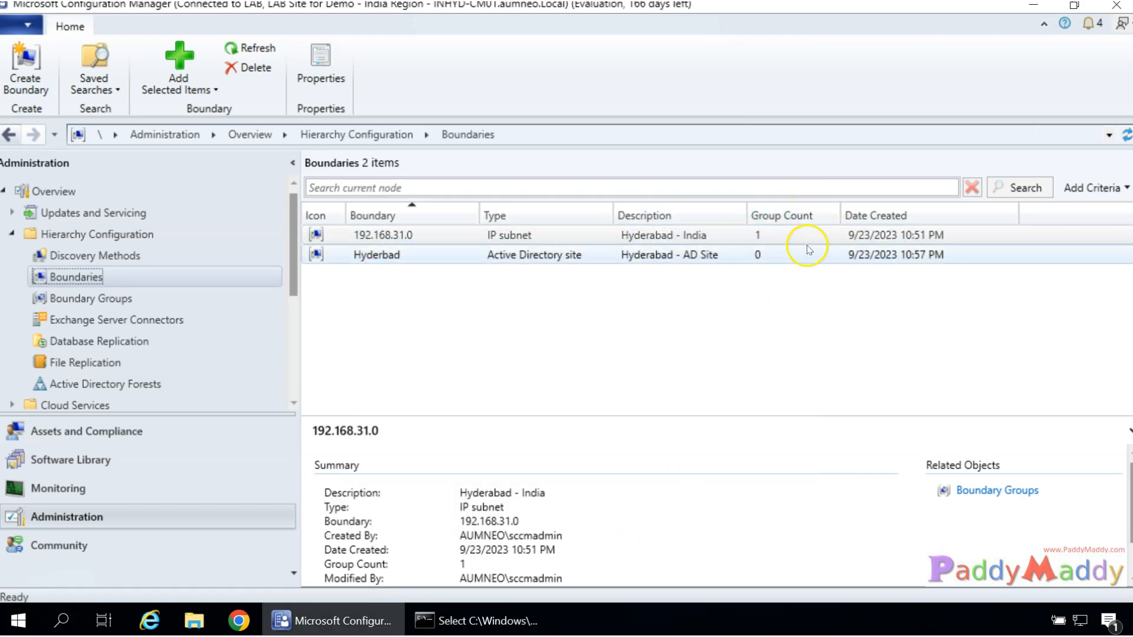
Refresh the Boundaries list and view the new Hyderbad boundary's details.
click(771, 258)
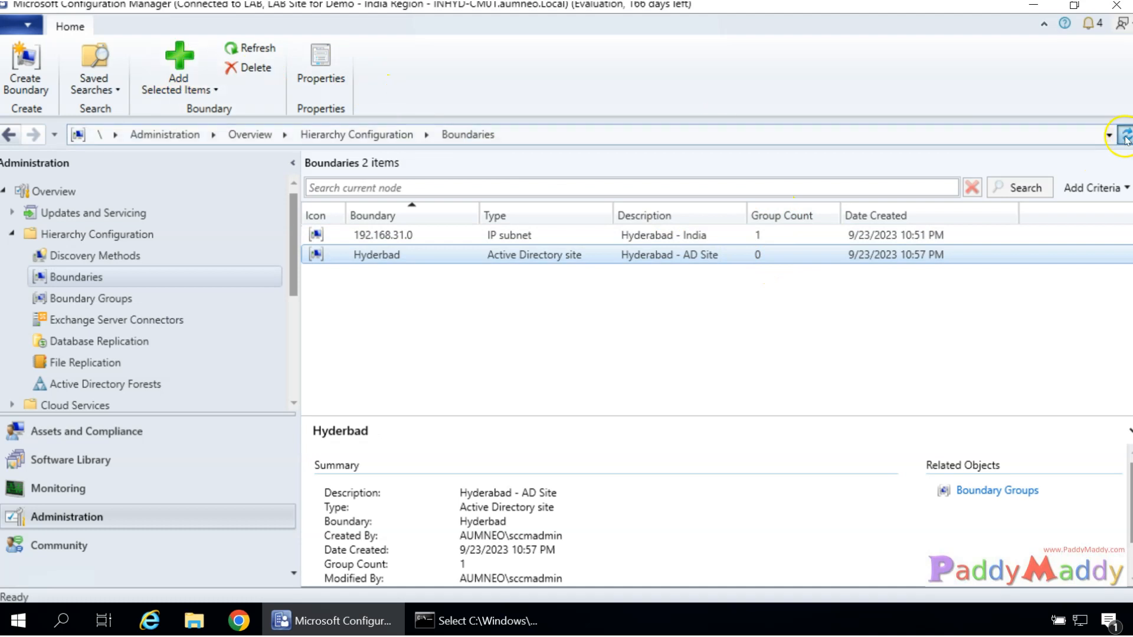
click(1126, 140)
click(764, 256)
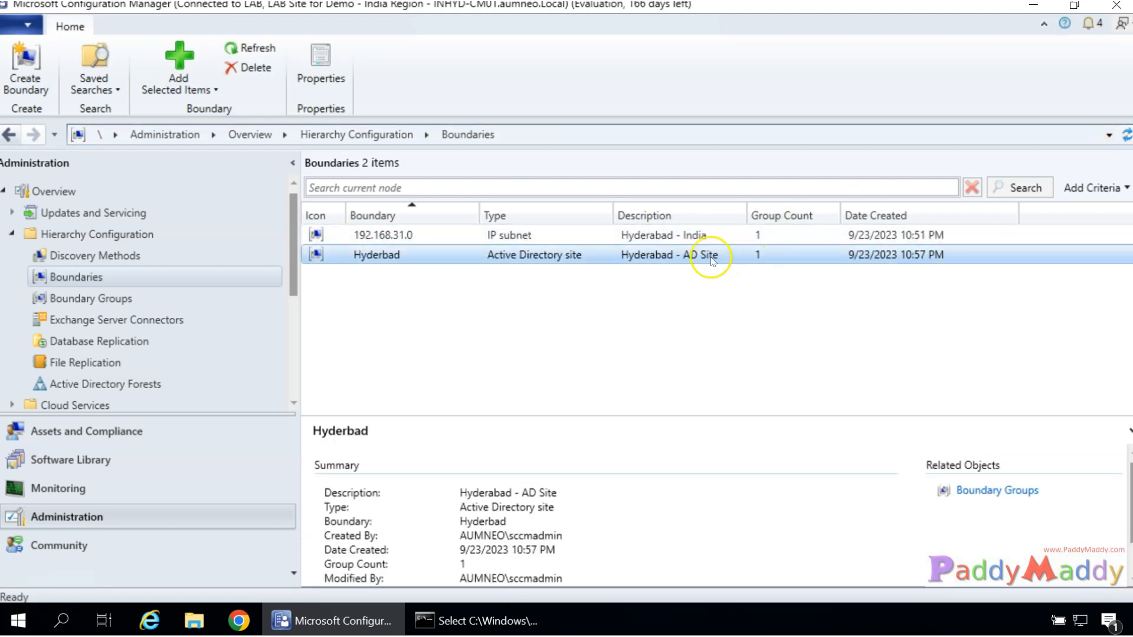
Review India Region's members, 192.168.31.0 and Hyderbad, then return to Boundaries.
click(12, 302)
click(655, 252)
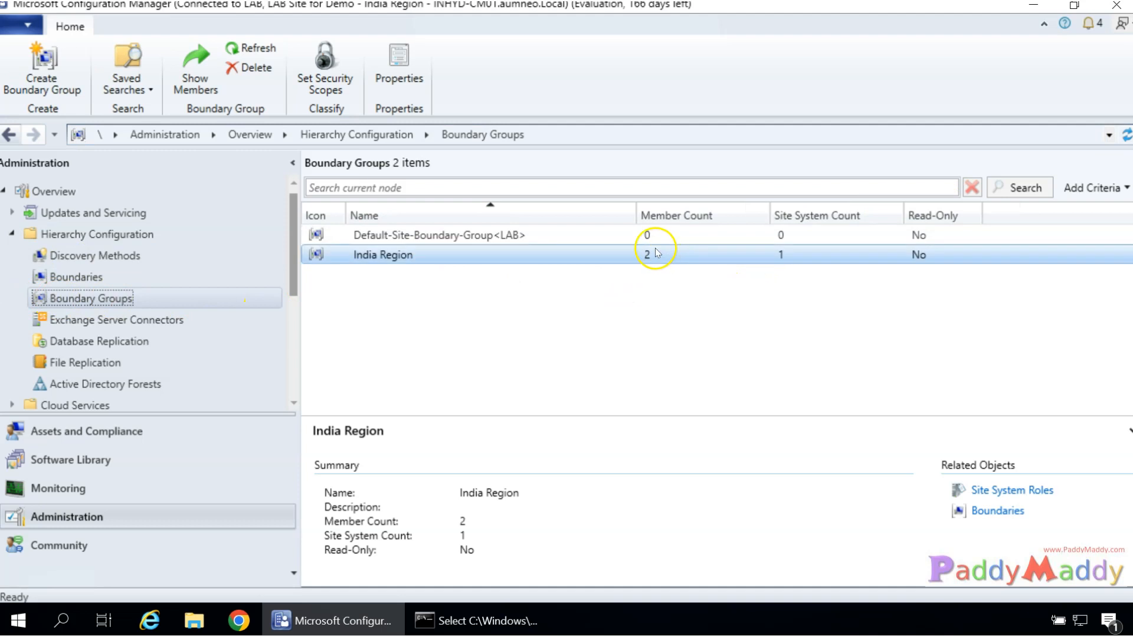
right_click(643, 260)
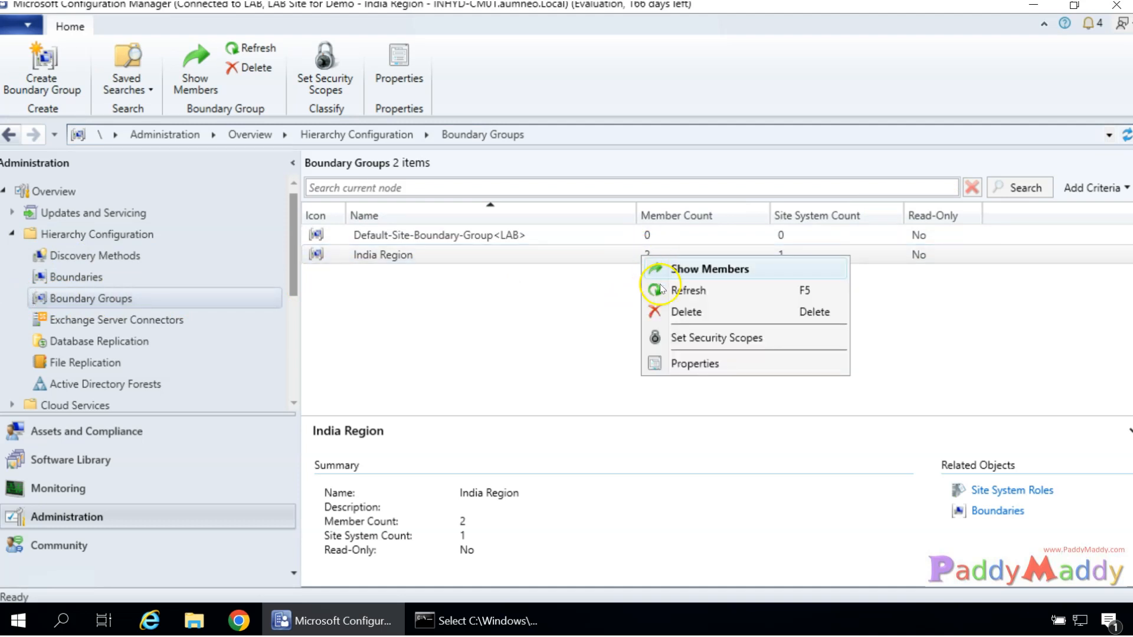
click(691, 363)
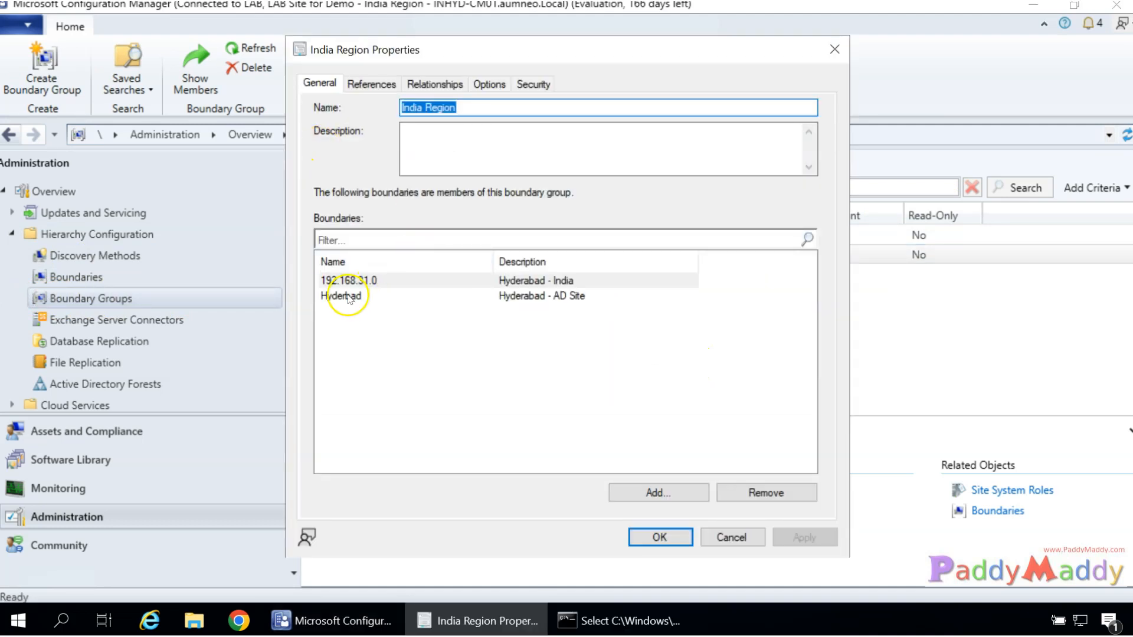
click(342, 281)
click(343, 298)
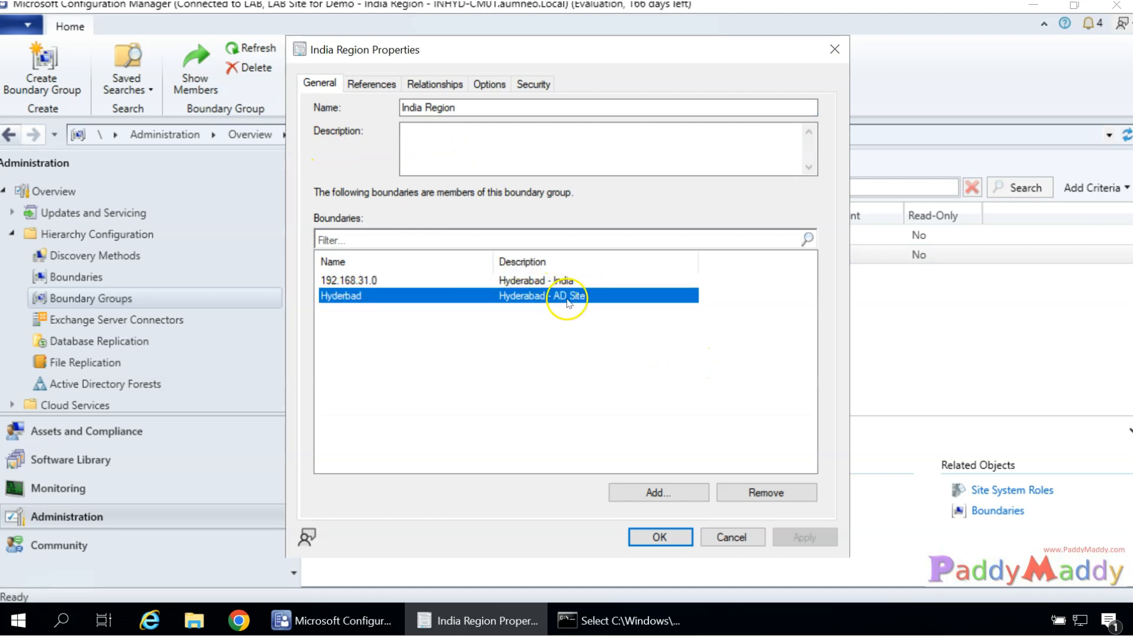
click(540, 281)
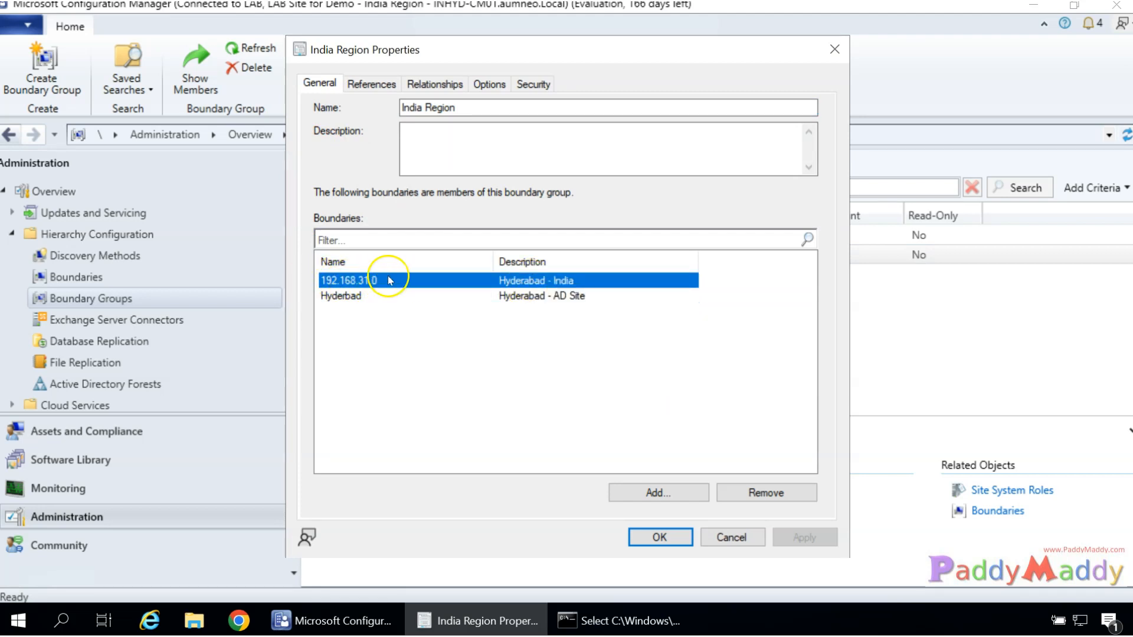
key(Escape)
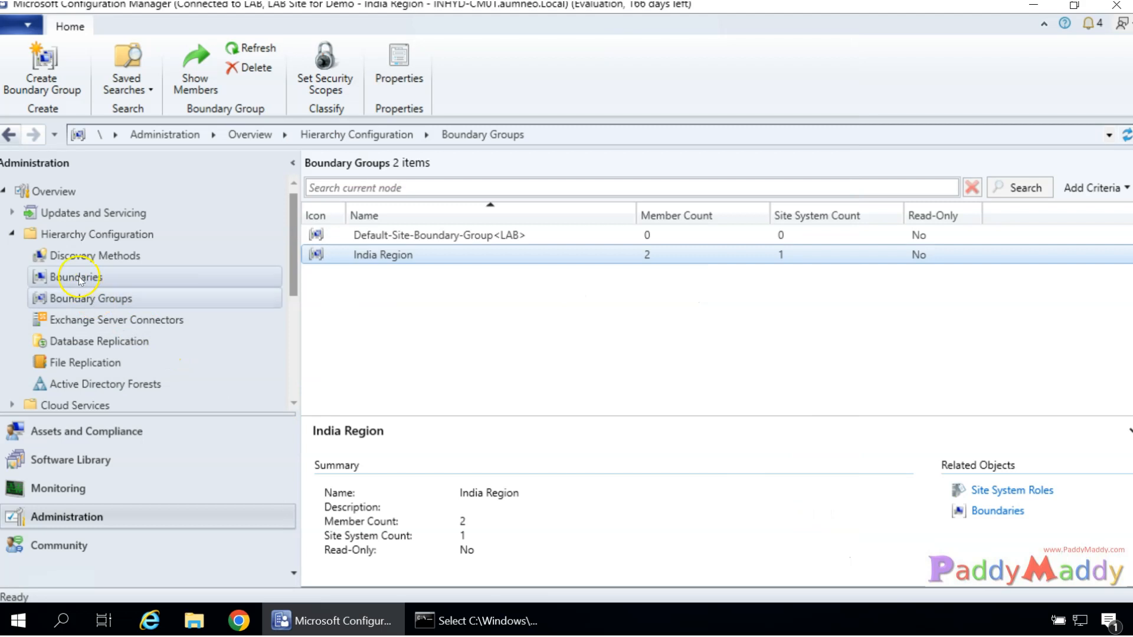
click(94, 274)
right_click(80, 278)
Create an IP address range boundary from 192.168.31.1 to 192.168.31.254.
click(114, 288)
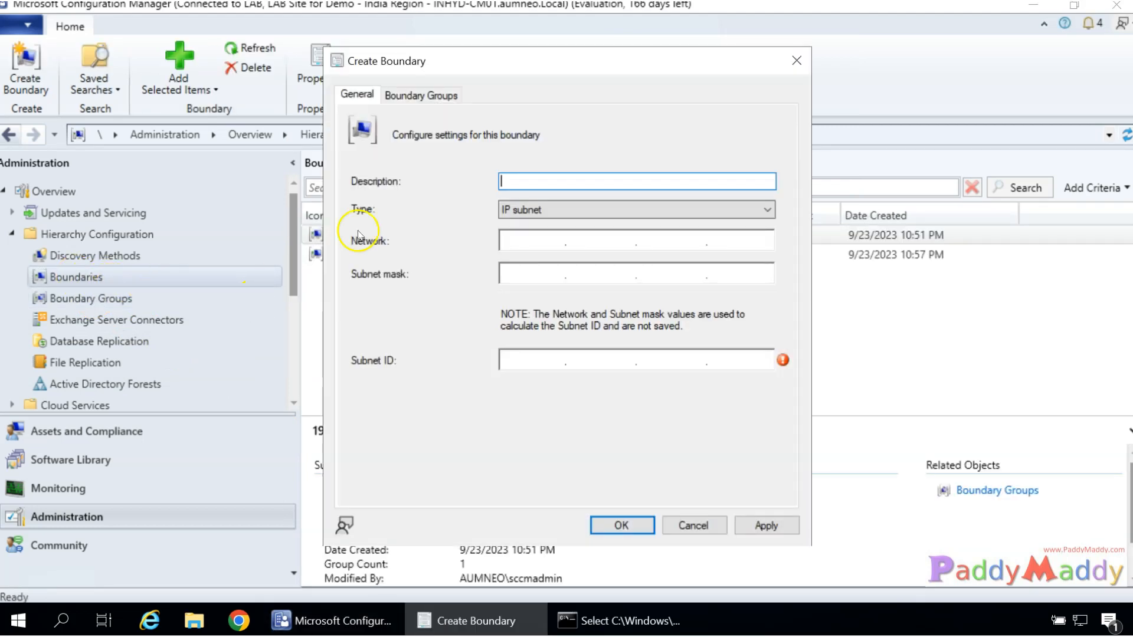
click(548, 207)
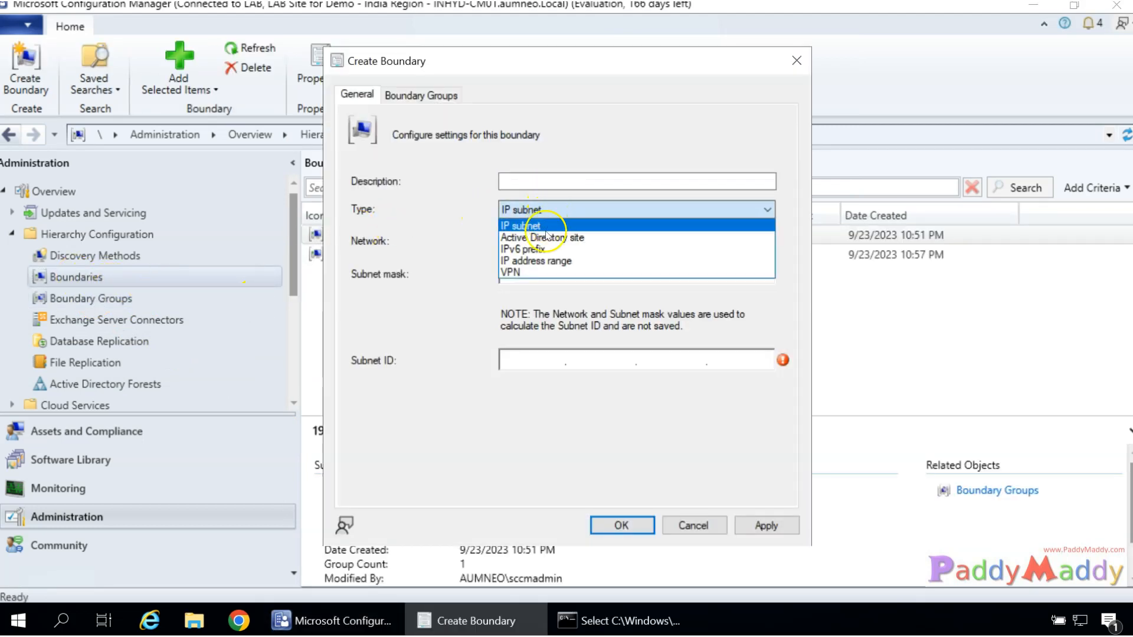
click(522, 261)
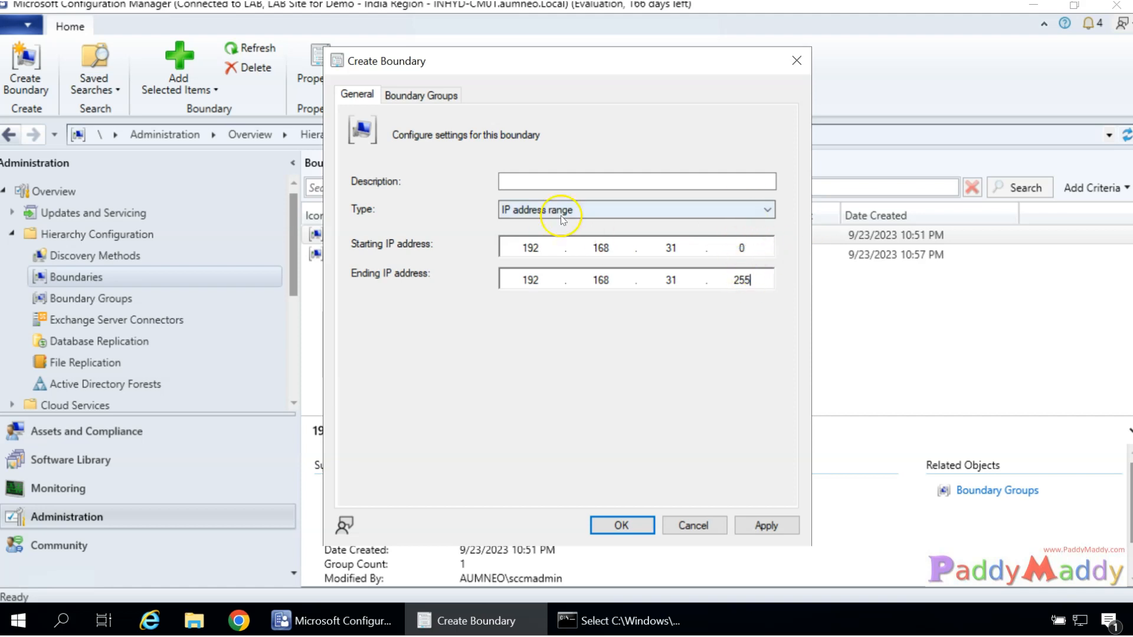
double_click(742, 248)
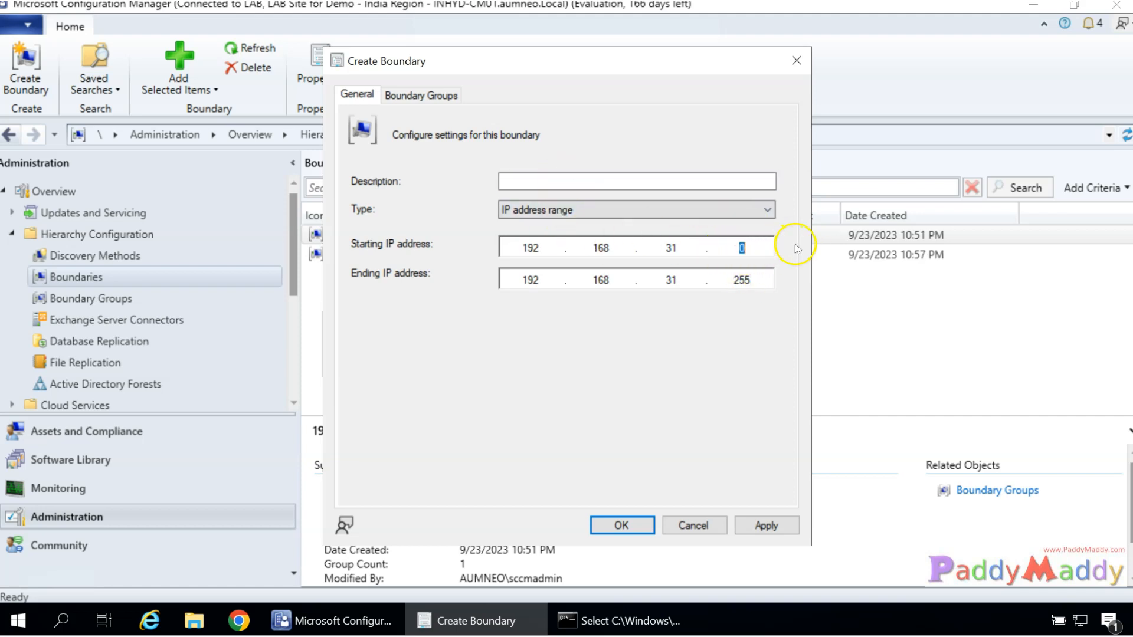
click(740, 280)
drag(747, 280, 765, 277)
text(4)
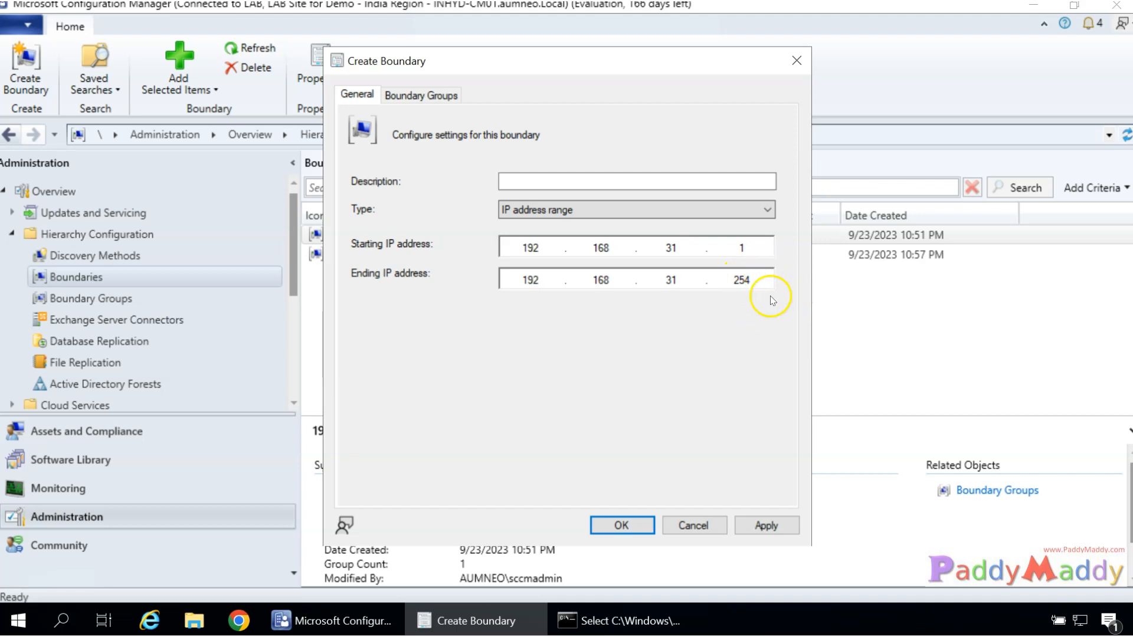
Describe it as 'IP Range - Hyderabad', add it to India Region, and save.
click(565, 181)
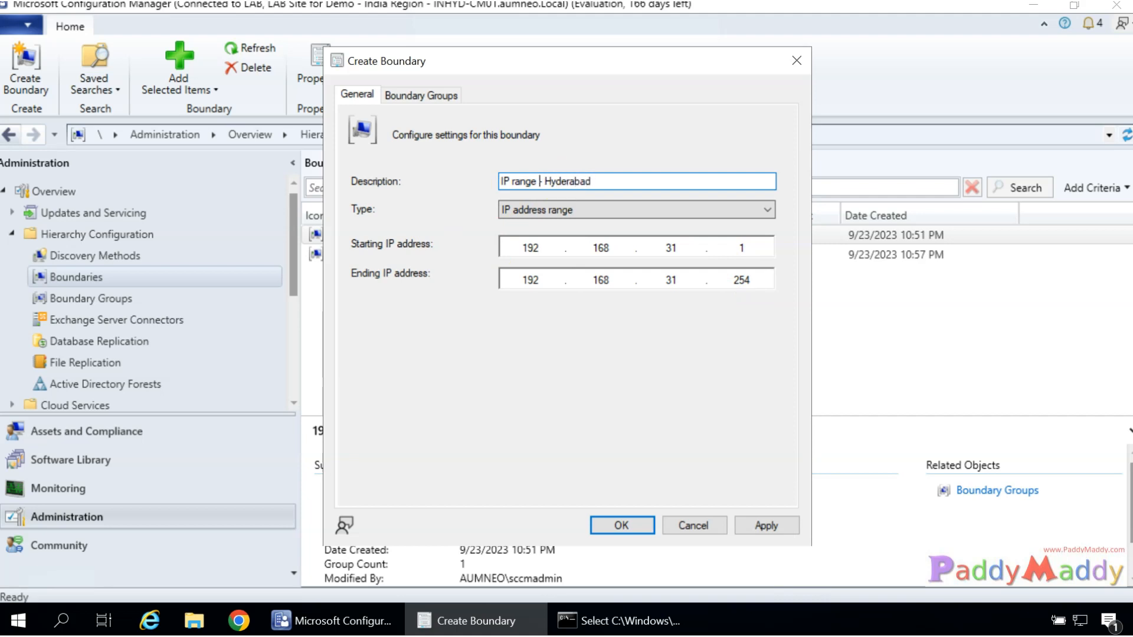
key(Delete)
text(R)
click(421, 95)
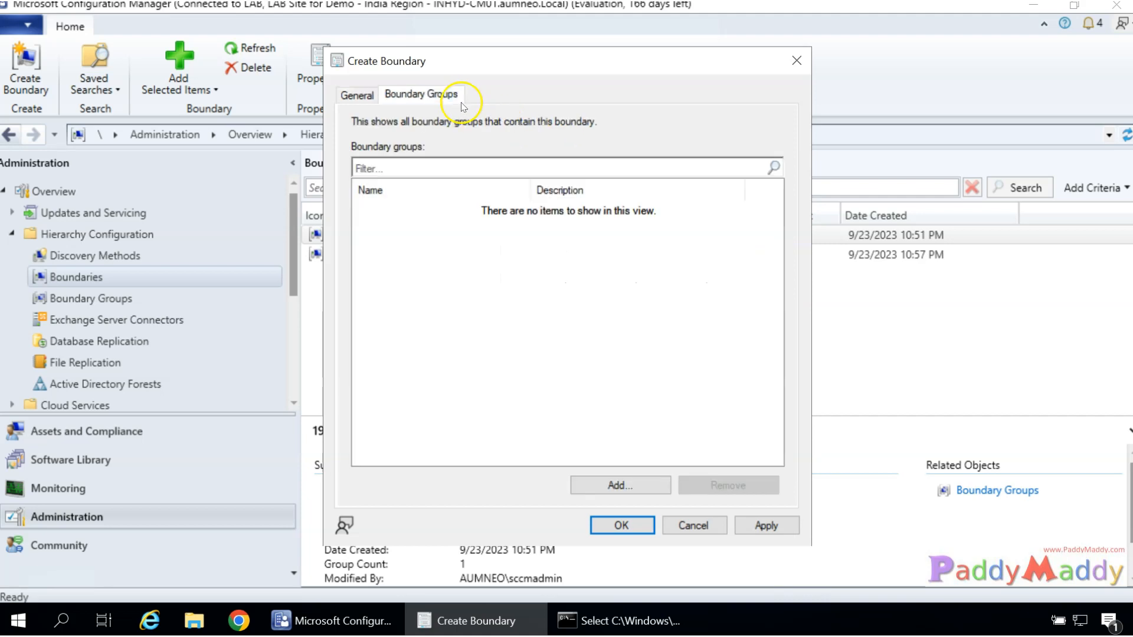
click(618, 486)
click(392, 244)
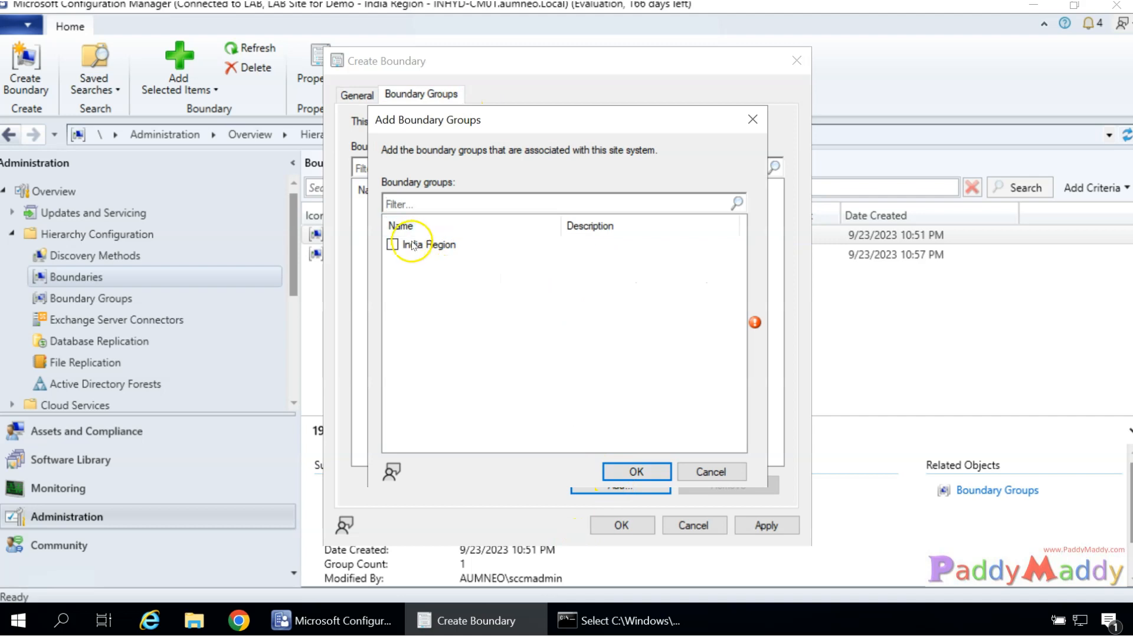
click(617, 471)
click(622, 525)
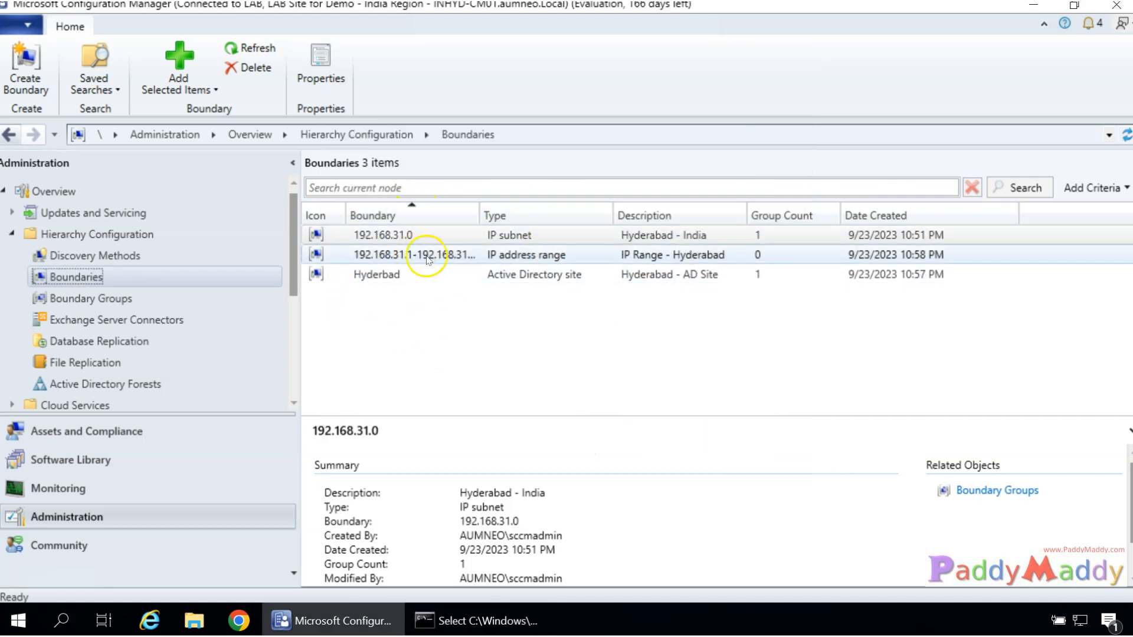
Refresh Boundaries and open India Region's properties from Boundary Groups.
click(1125, 137)
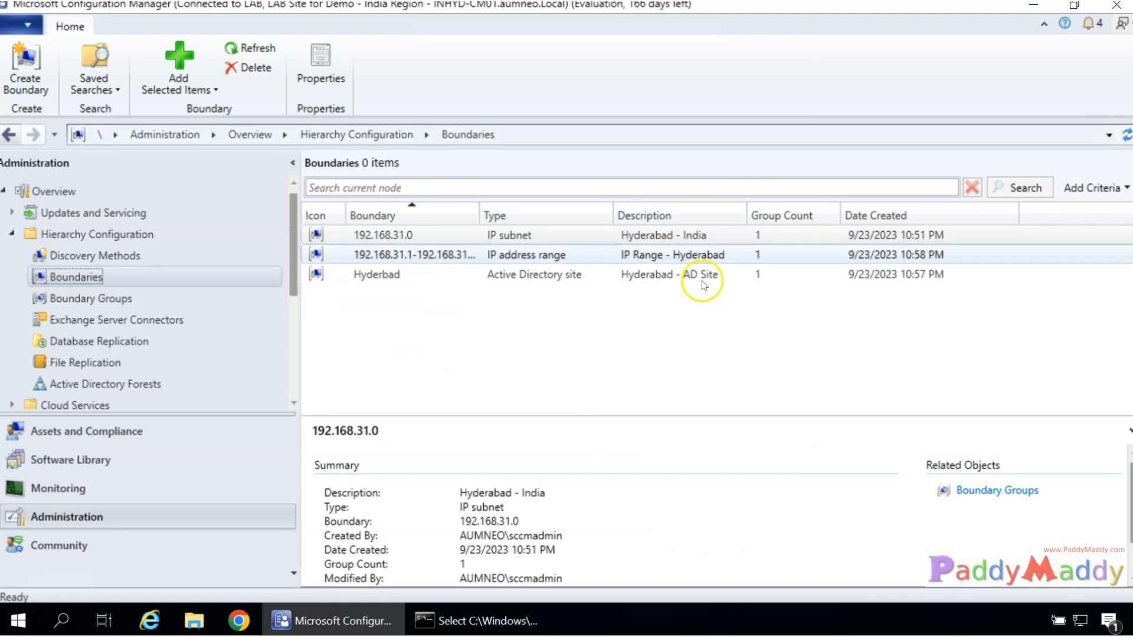
click(108, 307)
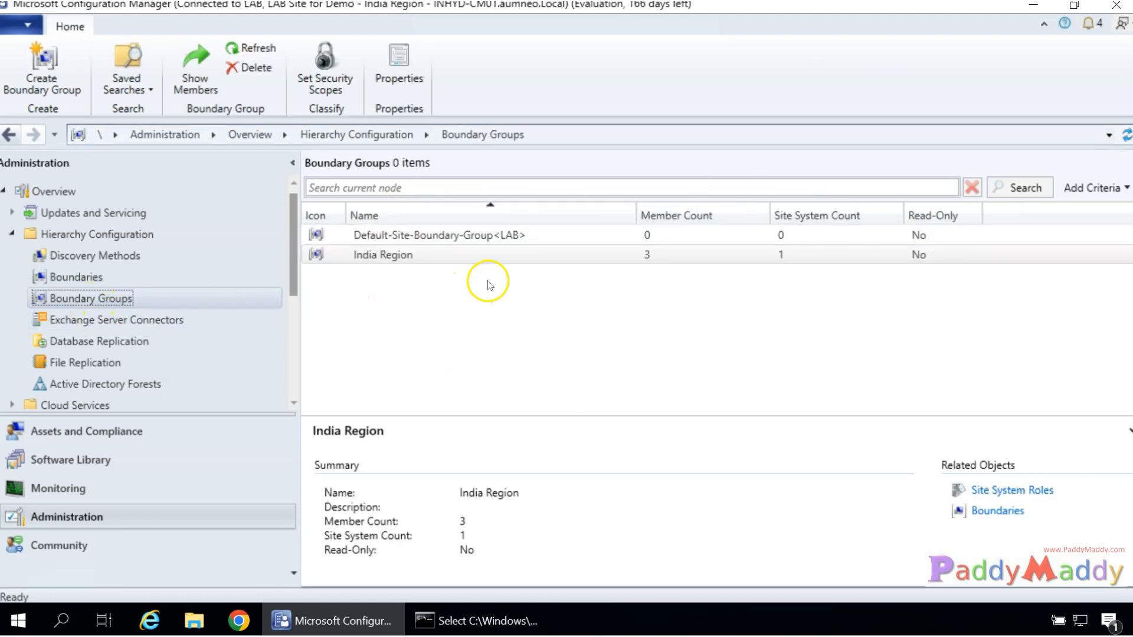
right_click(514, 262)
click(575, 367)
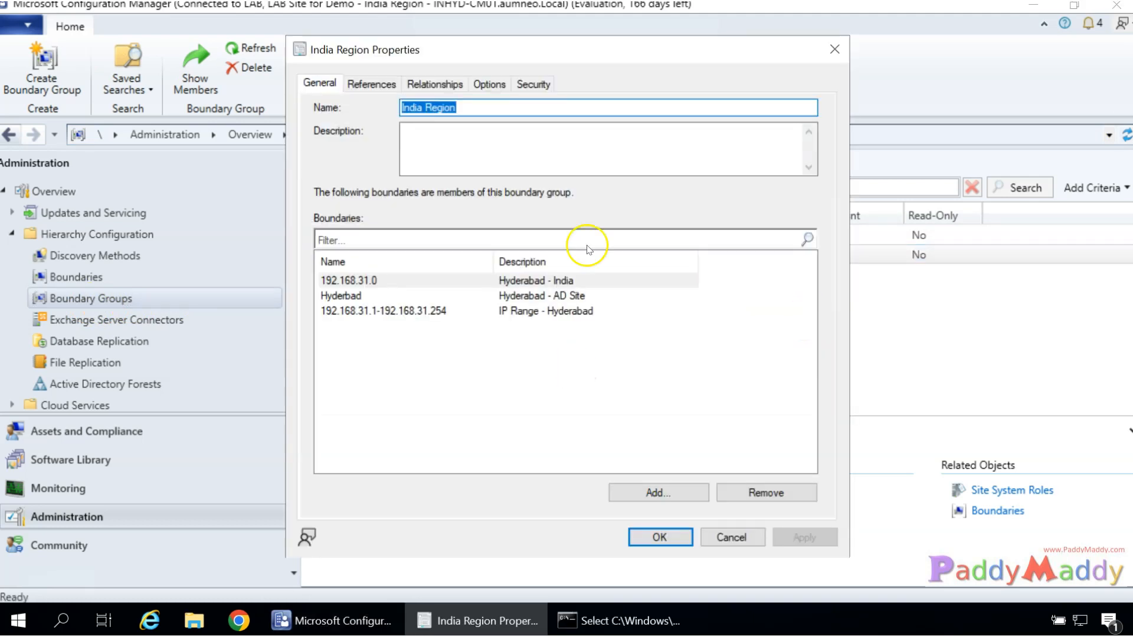
Review India Region's References, Relationships and members, ending on its peer download Options.
click(354, 84)
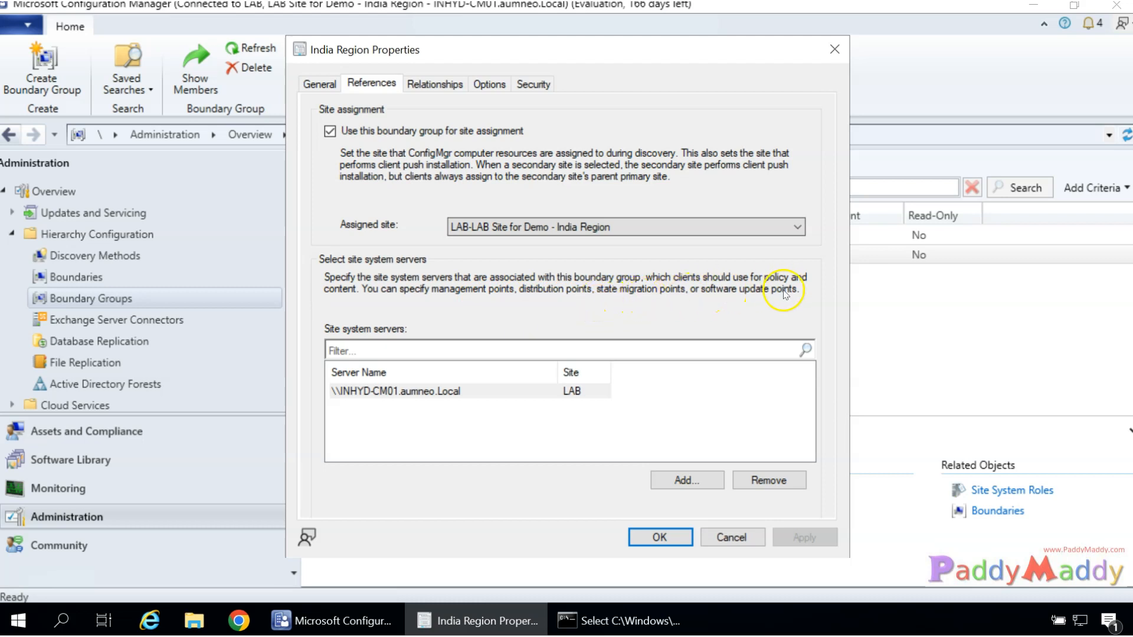
click(440, 85)
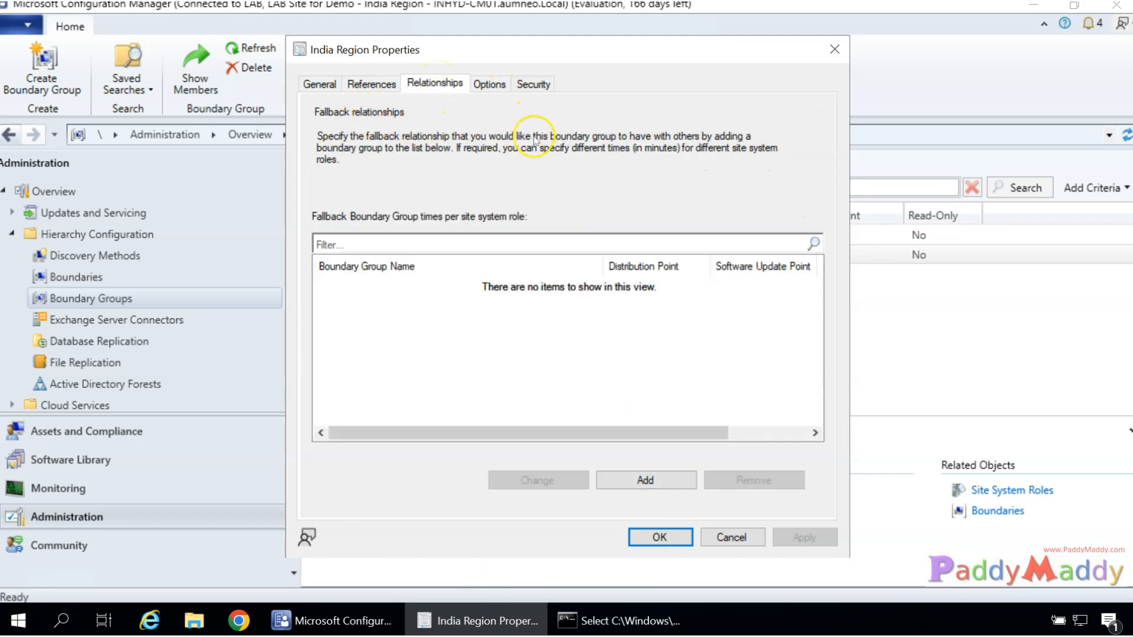
drag(501, 59, 642, 112)
click(449, 195)
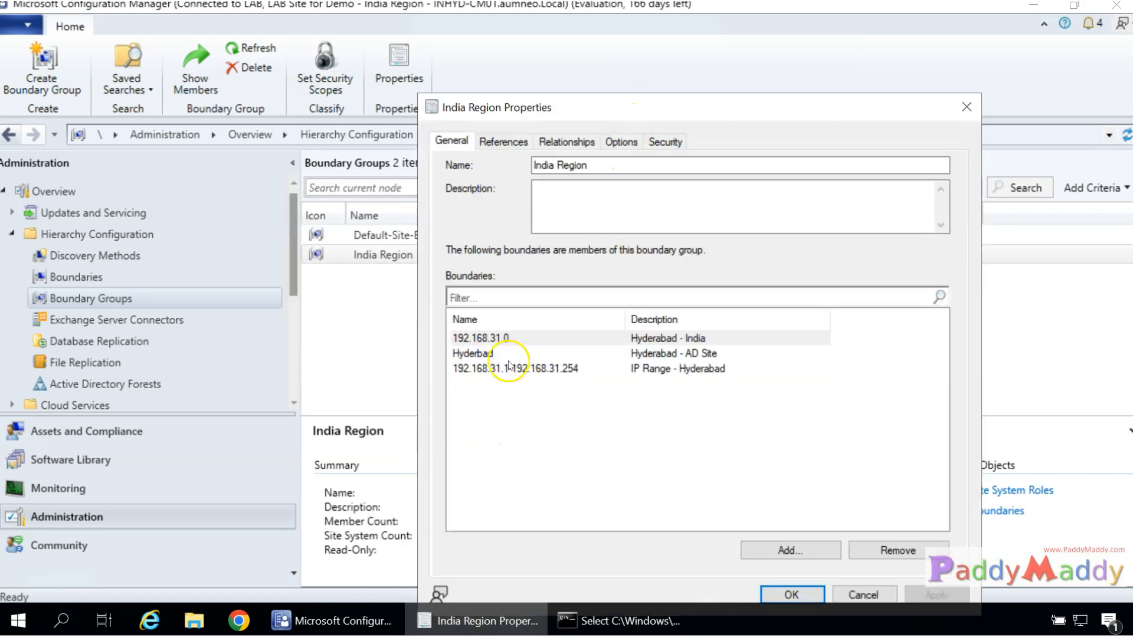
click(588, 144)
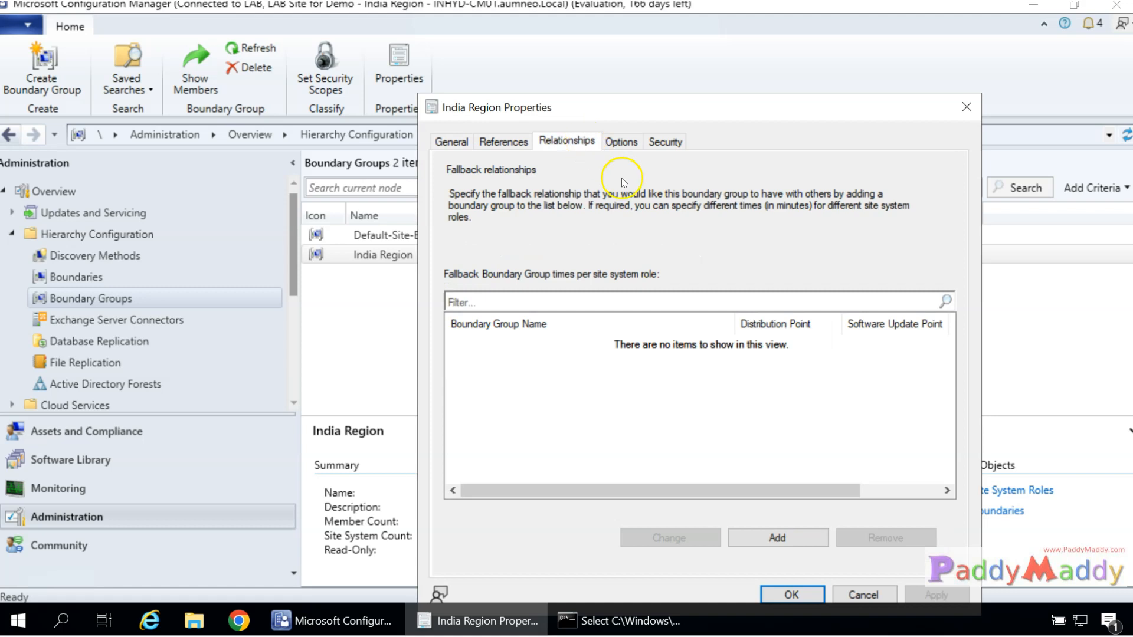
click(620, 141)
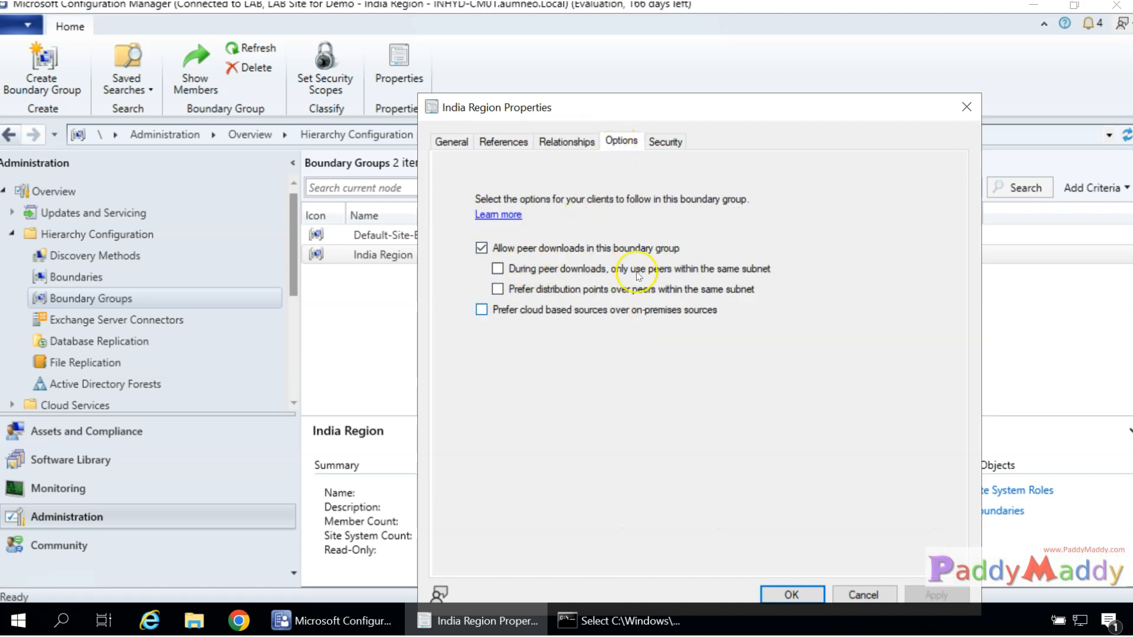
Allow India Region peer downloads only within the same subnet, without preferring distribution points.
drag(707, 112, 674, 54)
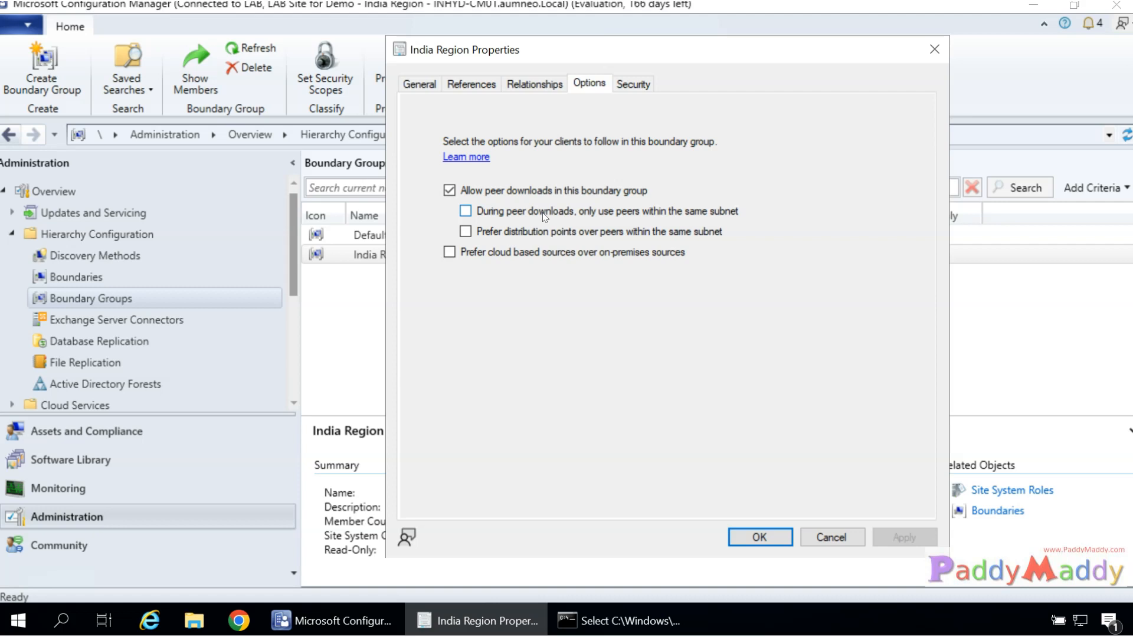
click(543, 216)
click(525, 213)
click(560, 217)
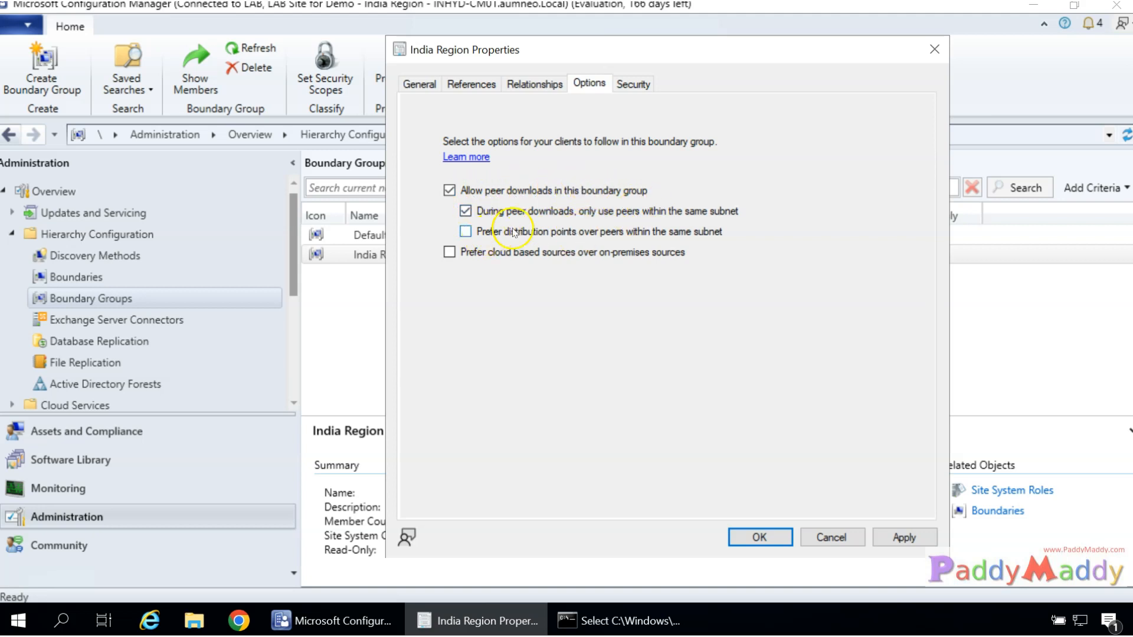
click(584, 232)
click(620, 233)
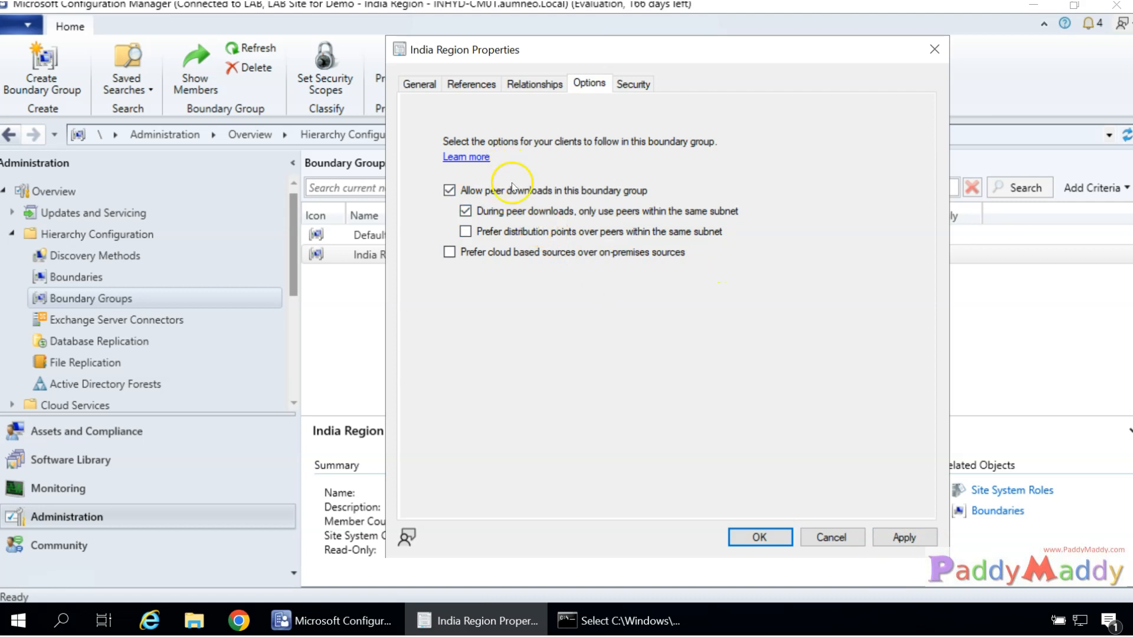
Try a Default-Site-Boundary-Group<LAB> fallback with all Never fallback boxes, cancel, and review References and General.
click(535, 83)
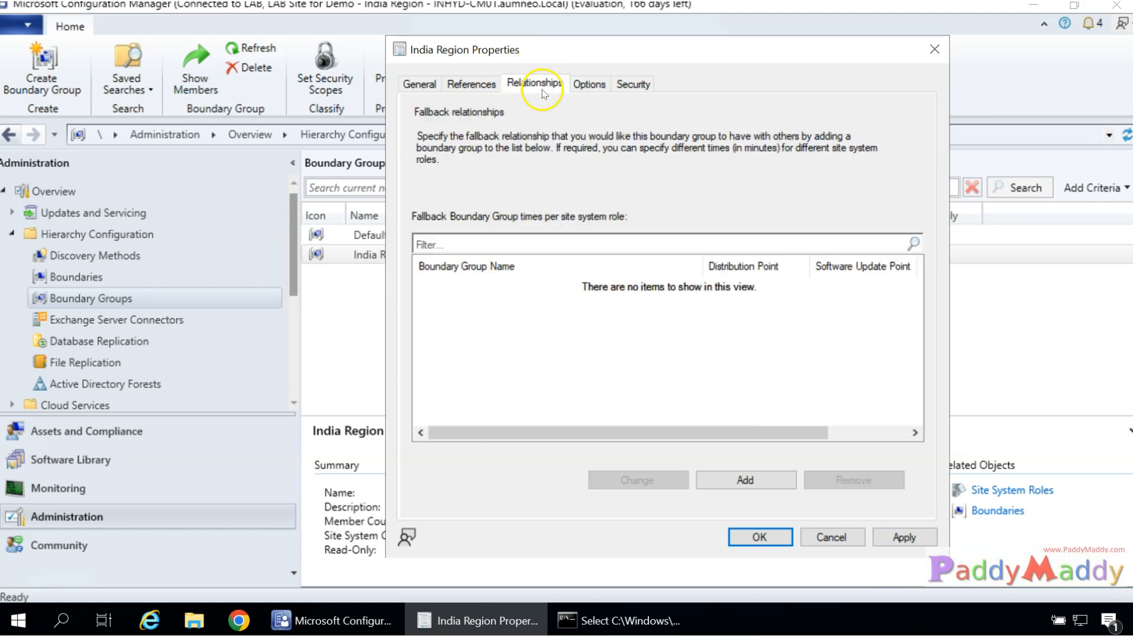
click(738, 483)
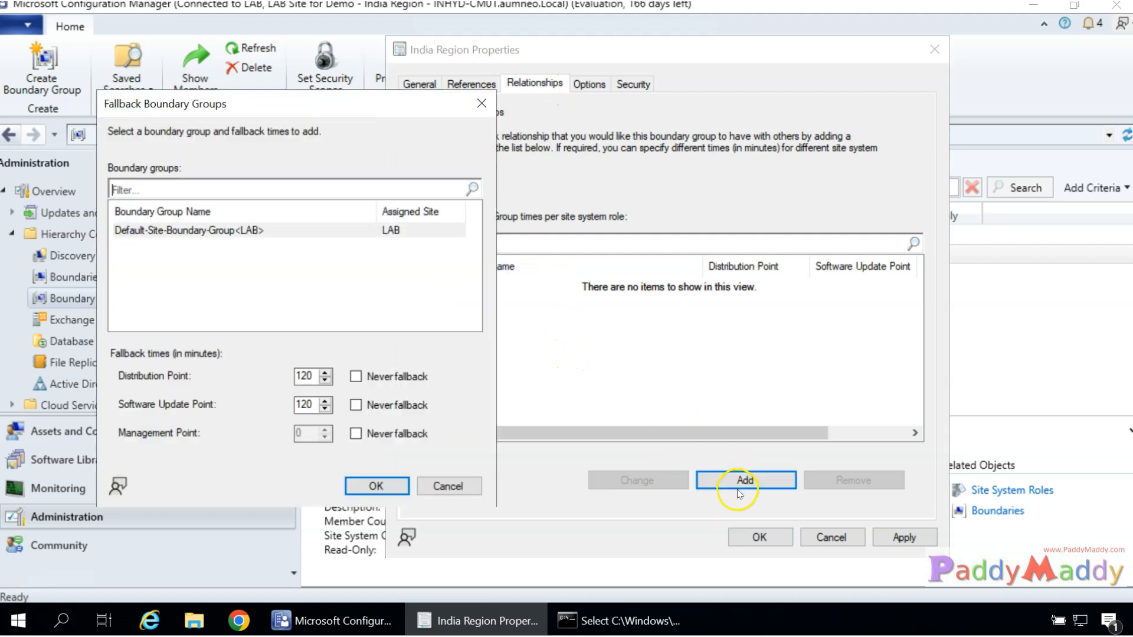
click(180, 231)
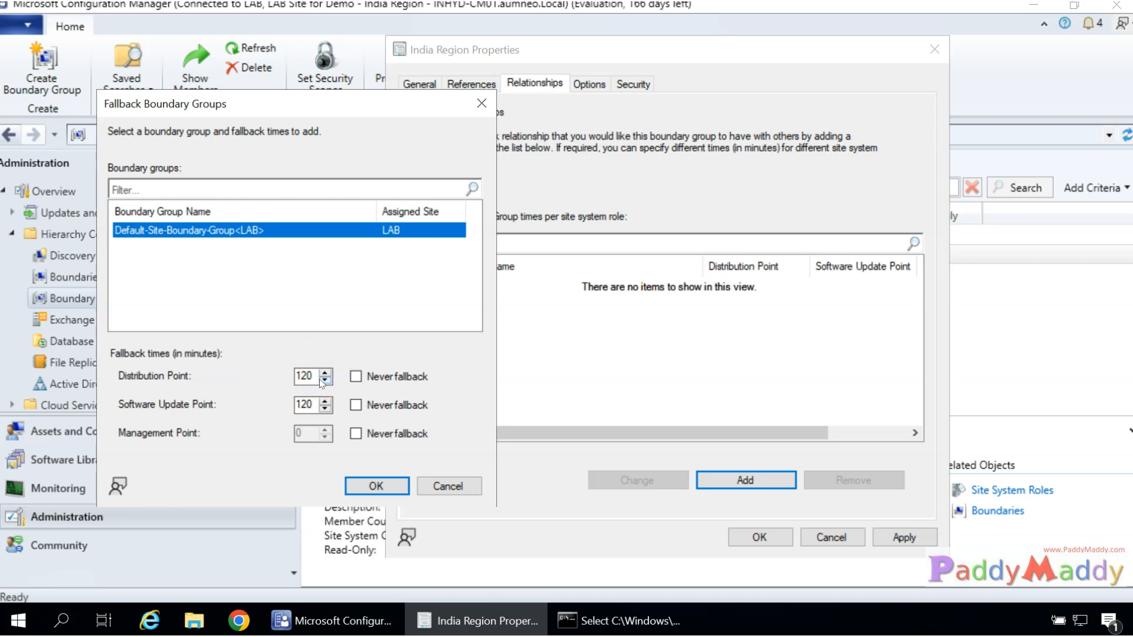
click(397, 378)
click(392, 404)
click(390, 433)
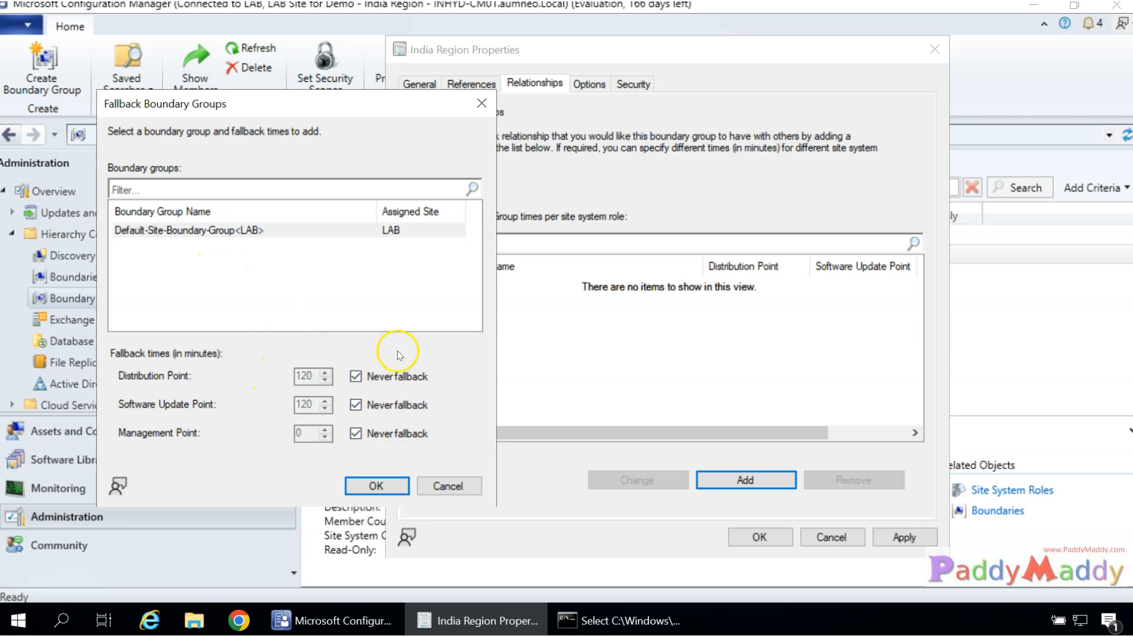
key(Escape)
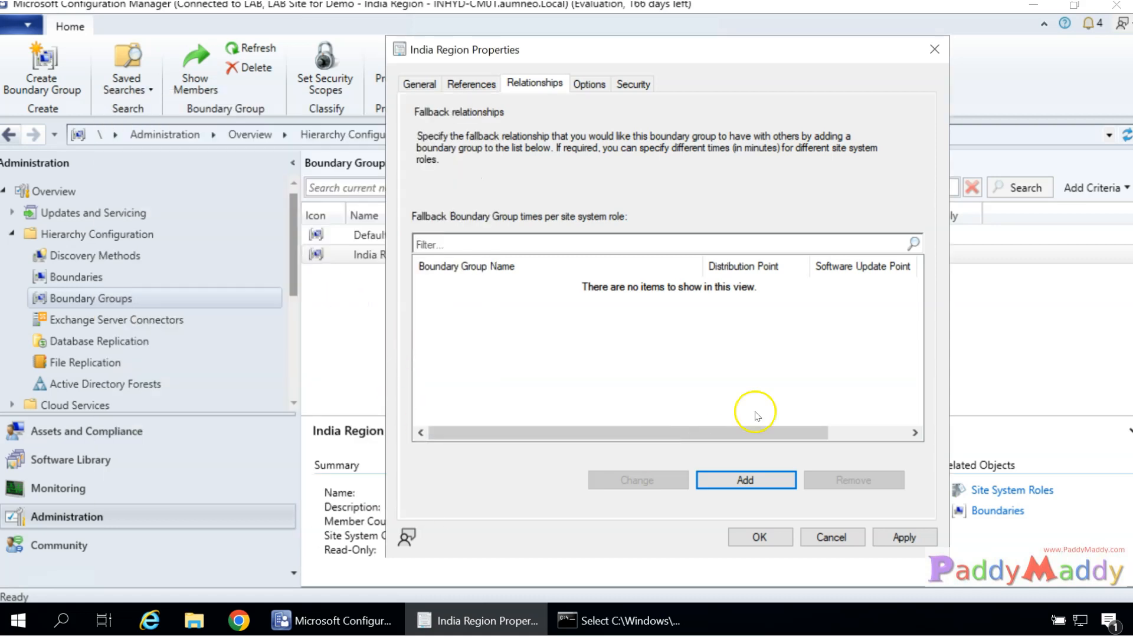
click(475, 89)
click(437, 84)
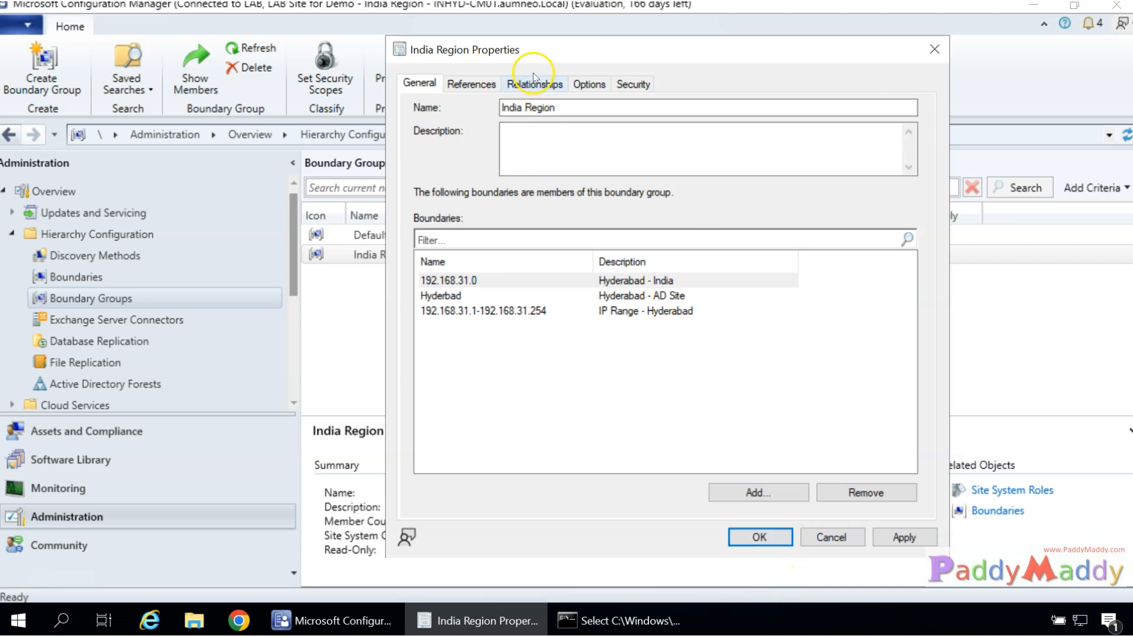
Close India Region's properties and bring up the All Systems device collection's actions.
click(792, 545)
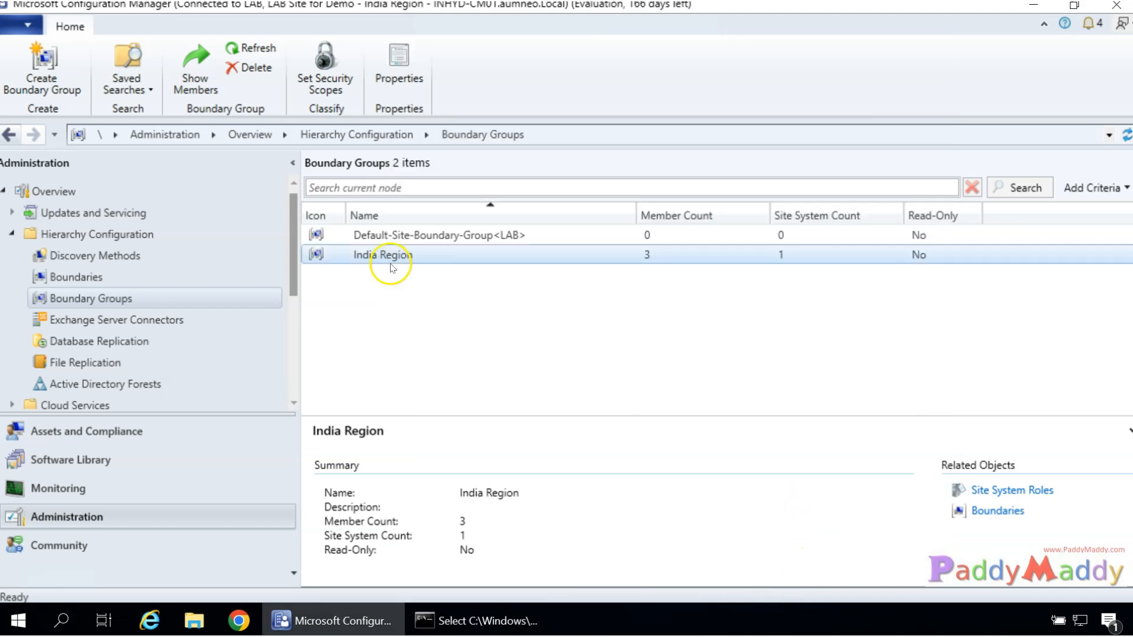
click(96, 281)
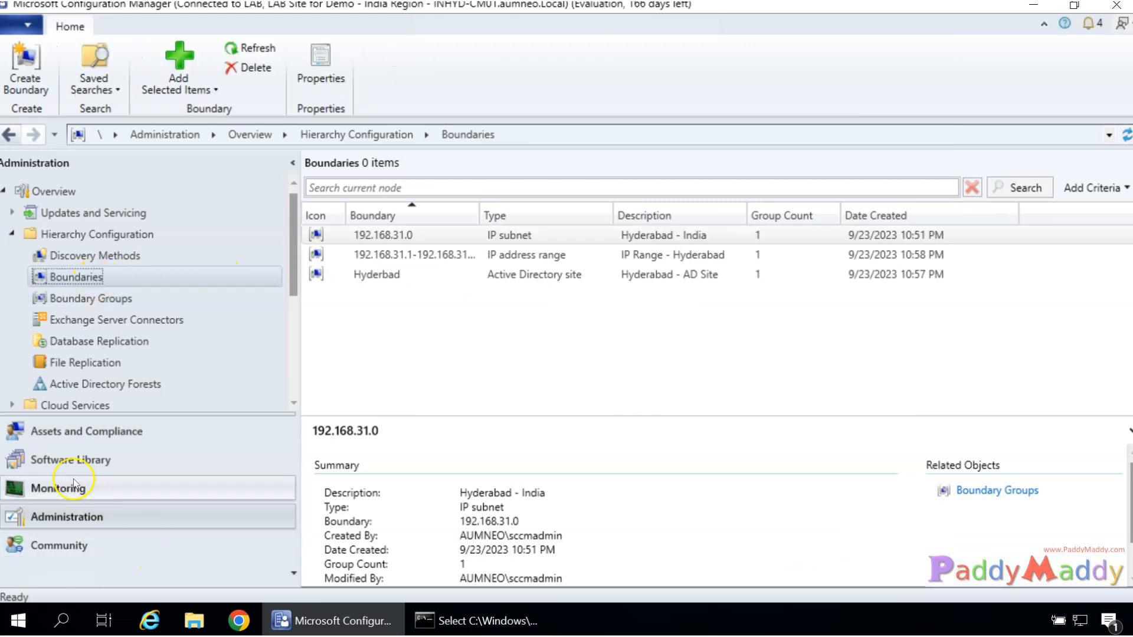
click(33, 440)
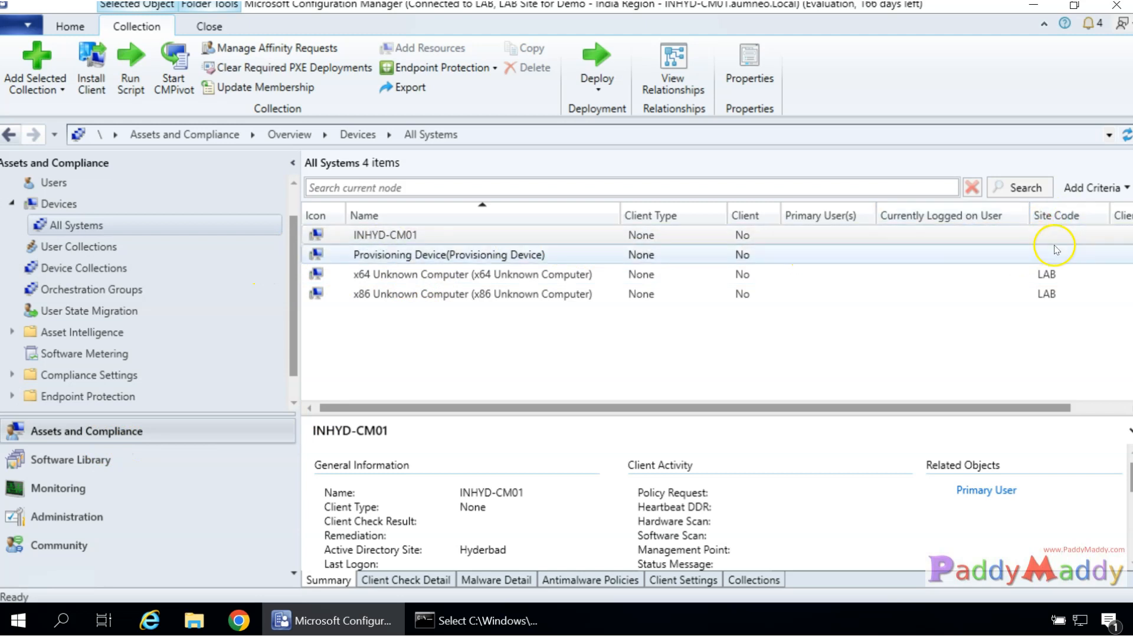
click(86, 267)
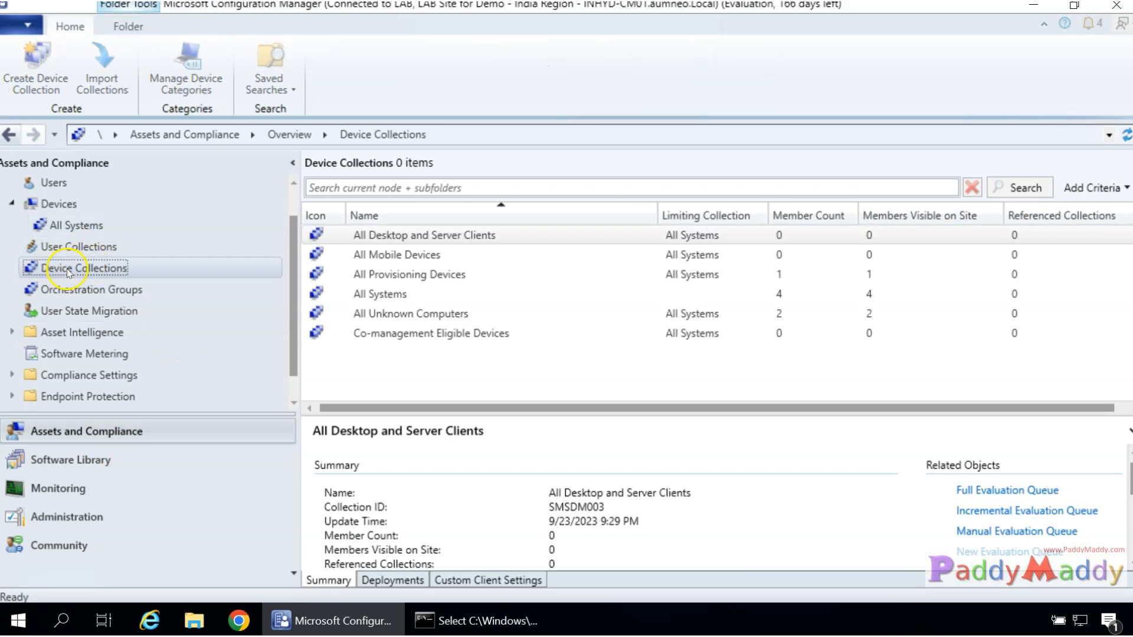
click(386, 295)
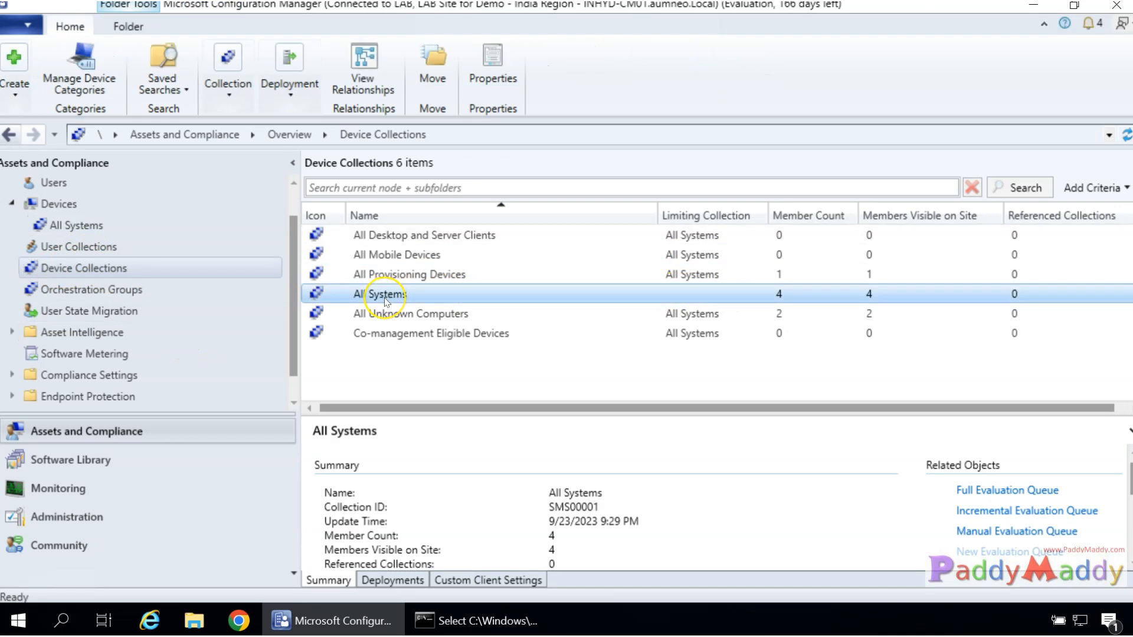
right_click(385, 297)
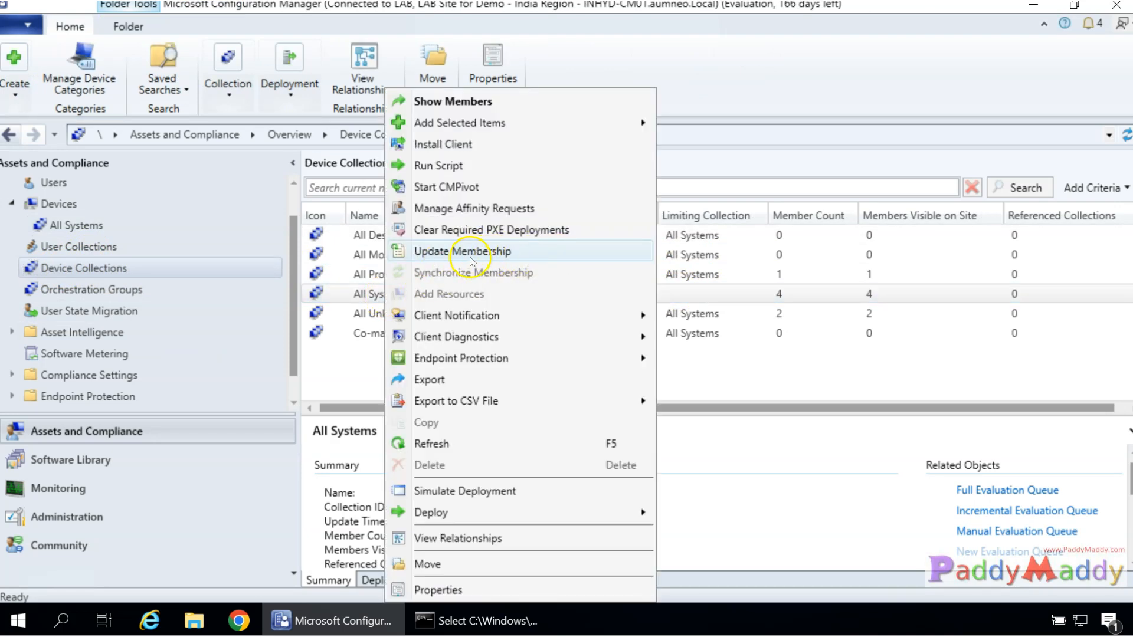
click(452, 591)
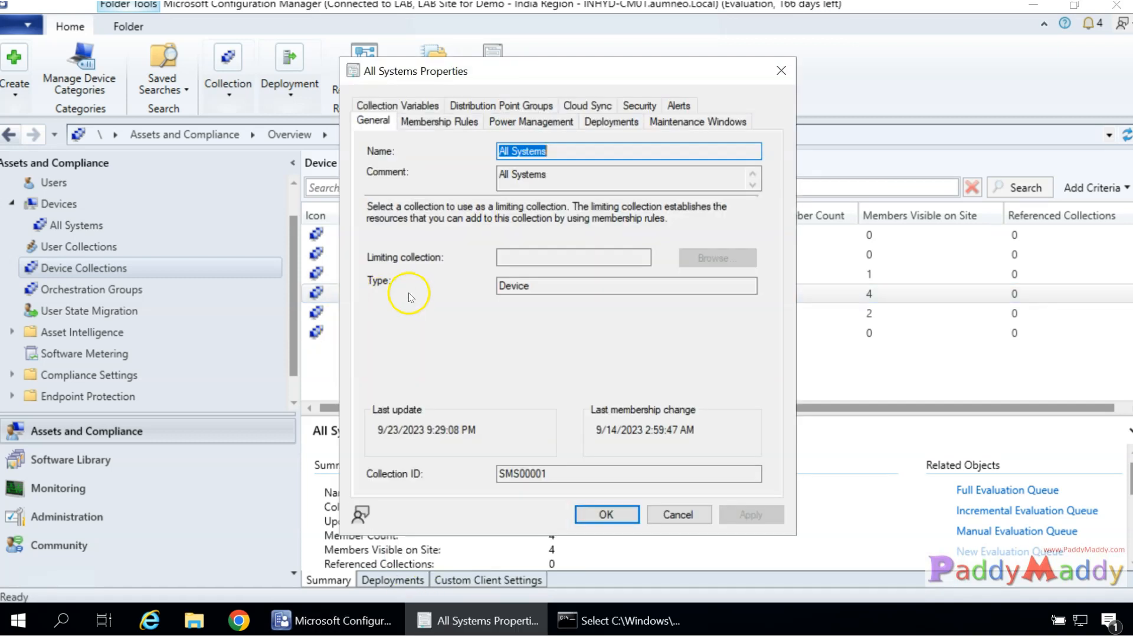
click(435, 122)
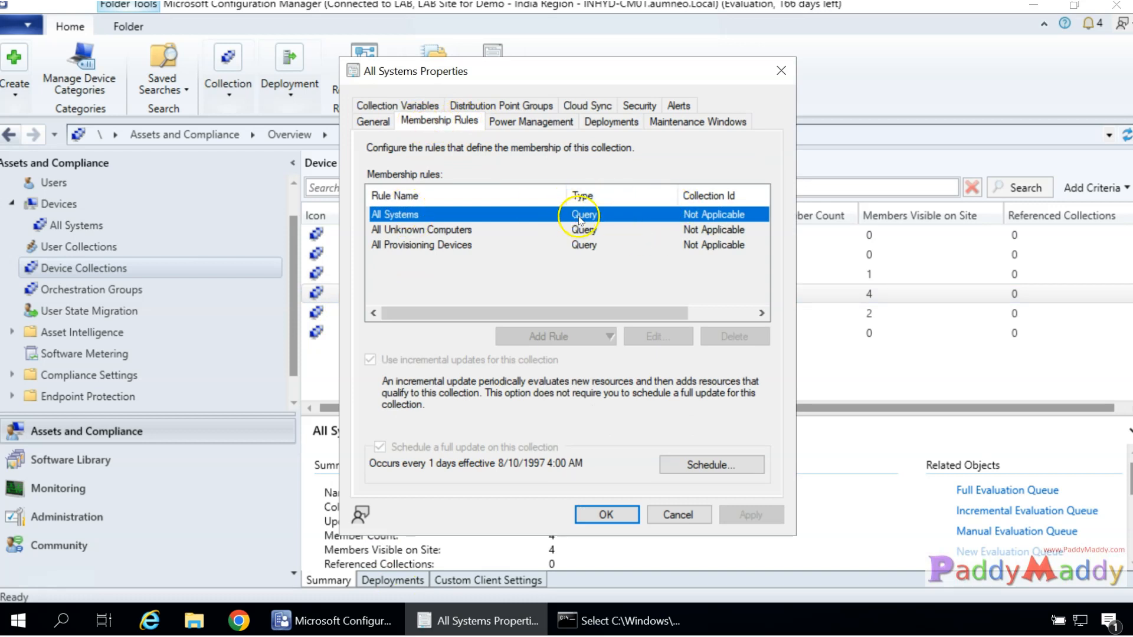
click(678, 515)
click(387, 294)
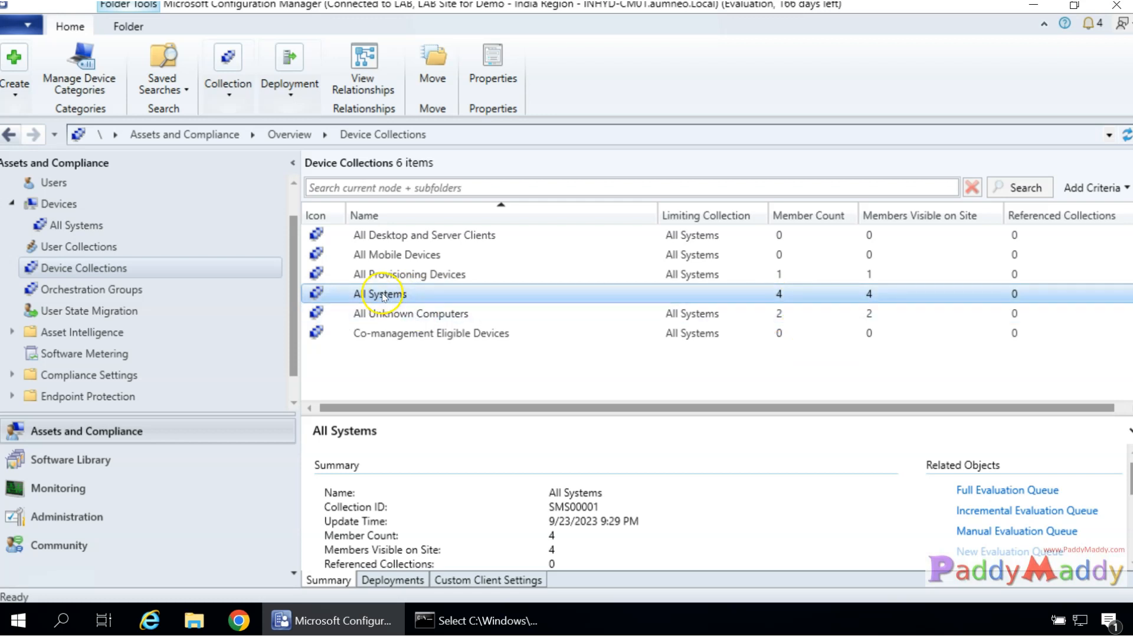
Run Update Membership on the All Systems collection and confirm re-evaluation.
right_click(384, 297)
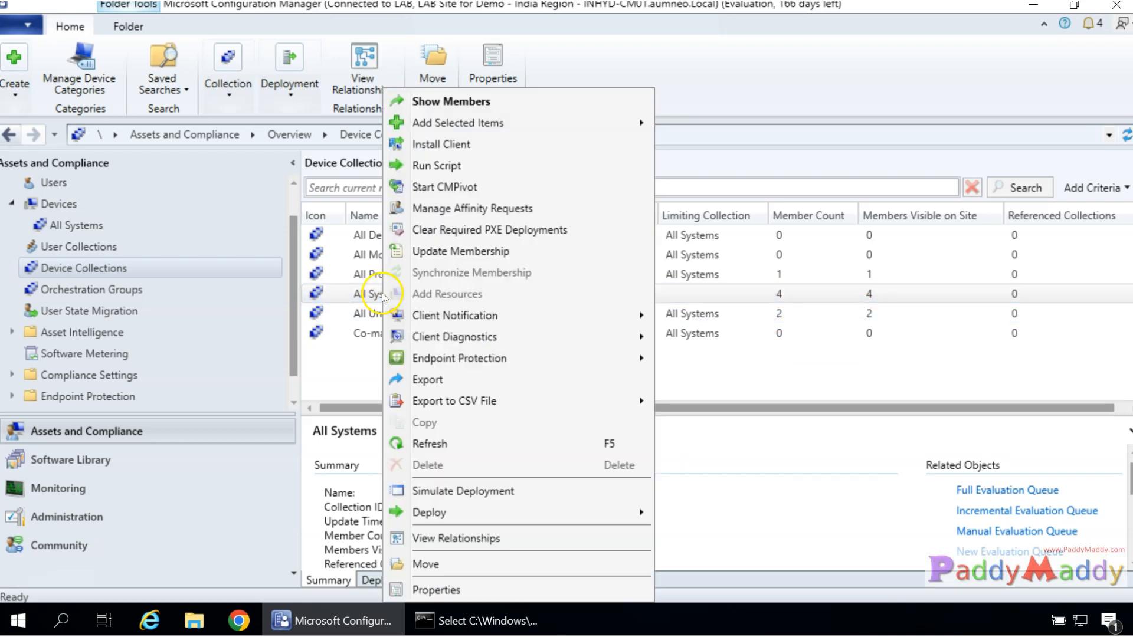
click(449, 254)
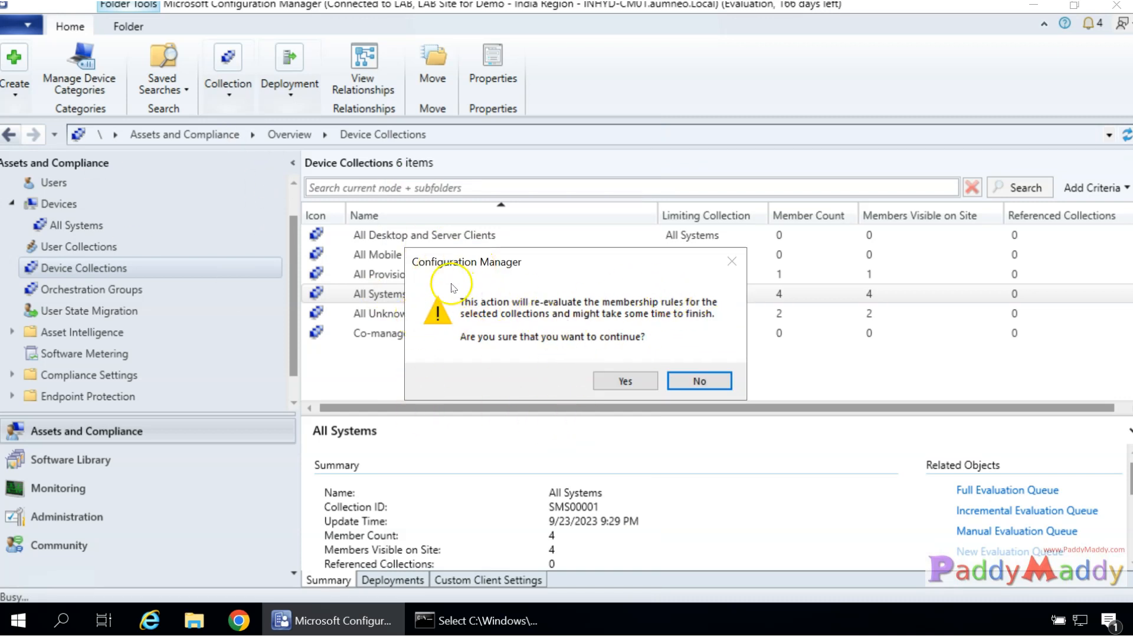
click(698, 376)
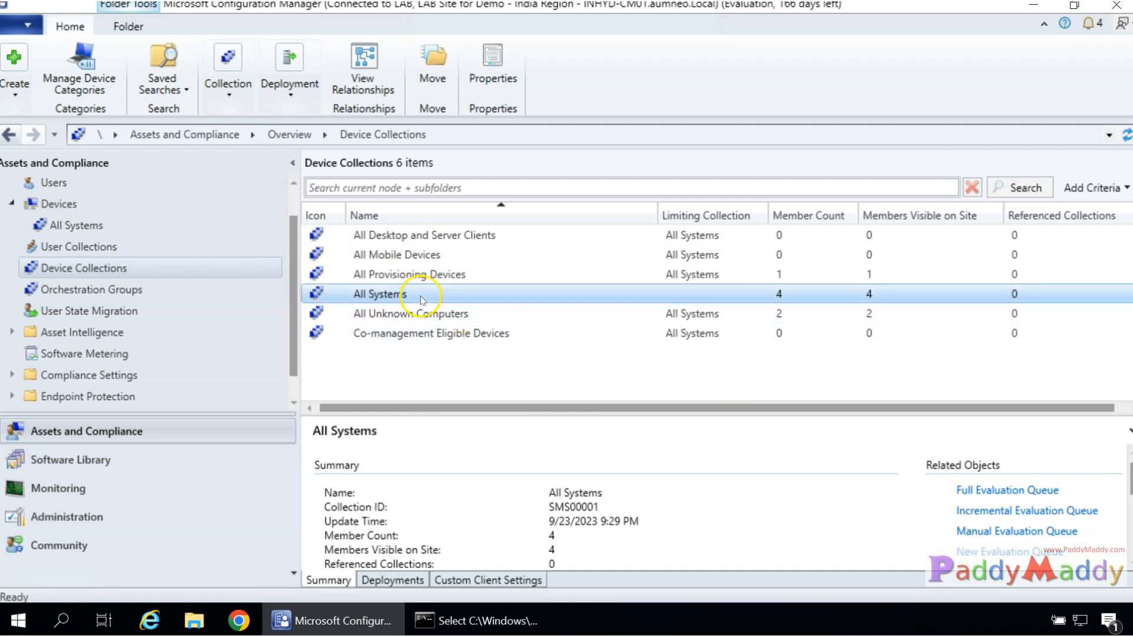
right_click(421, 294)
click(484, 258)
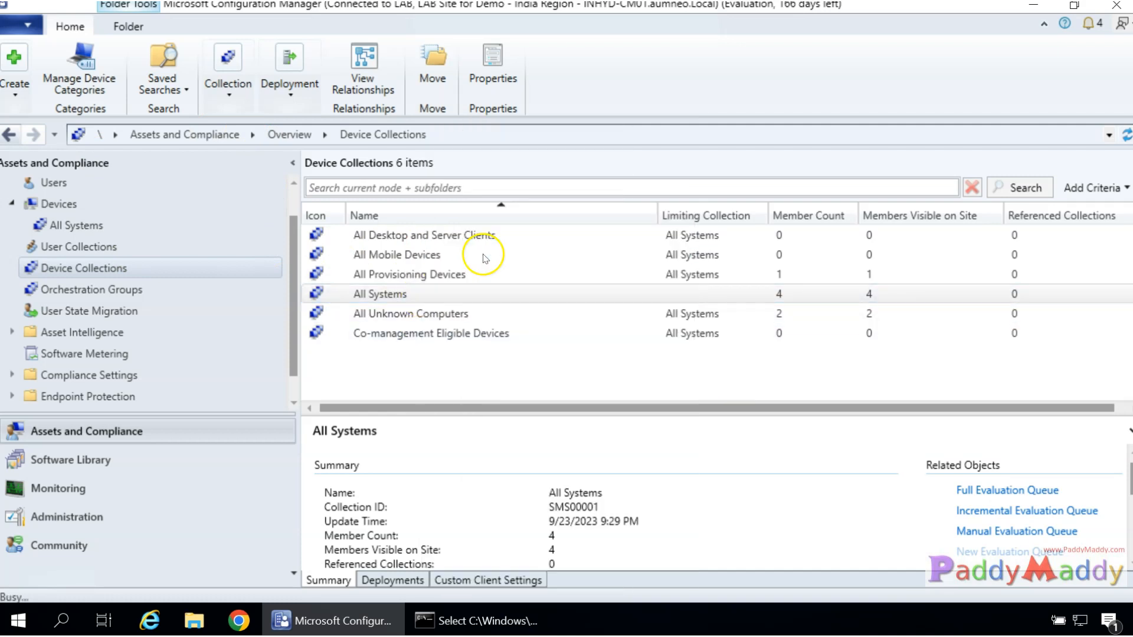
click(620, 382)
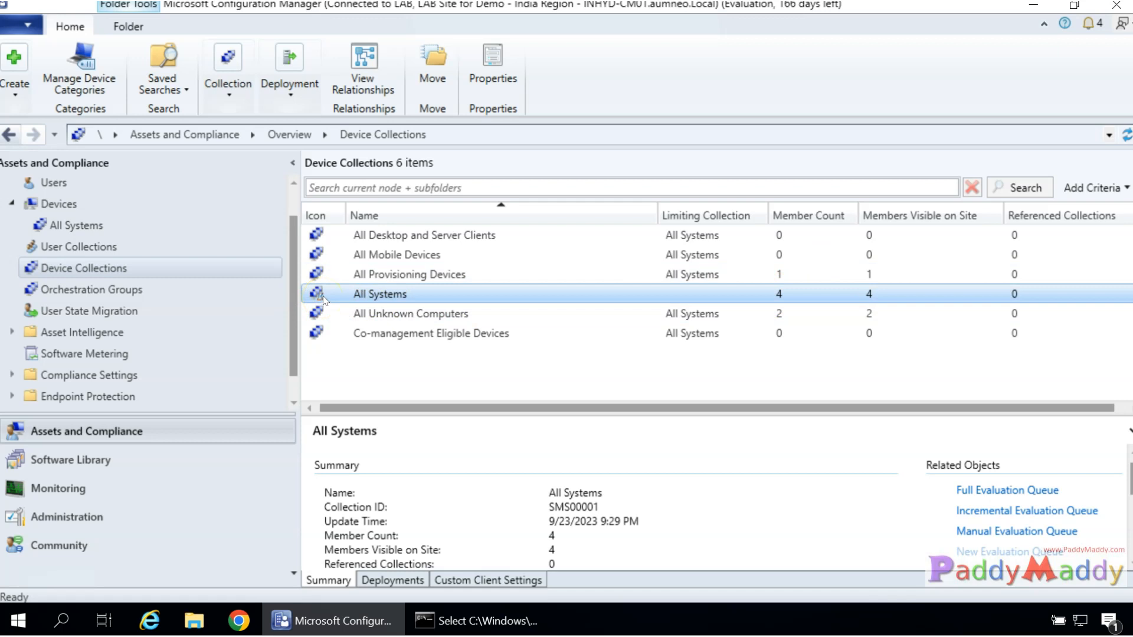
Refresh the device collections and sort them by member count, largest first.
right_click(421, 297)
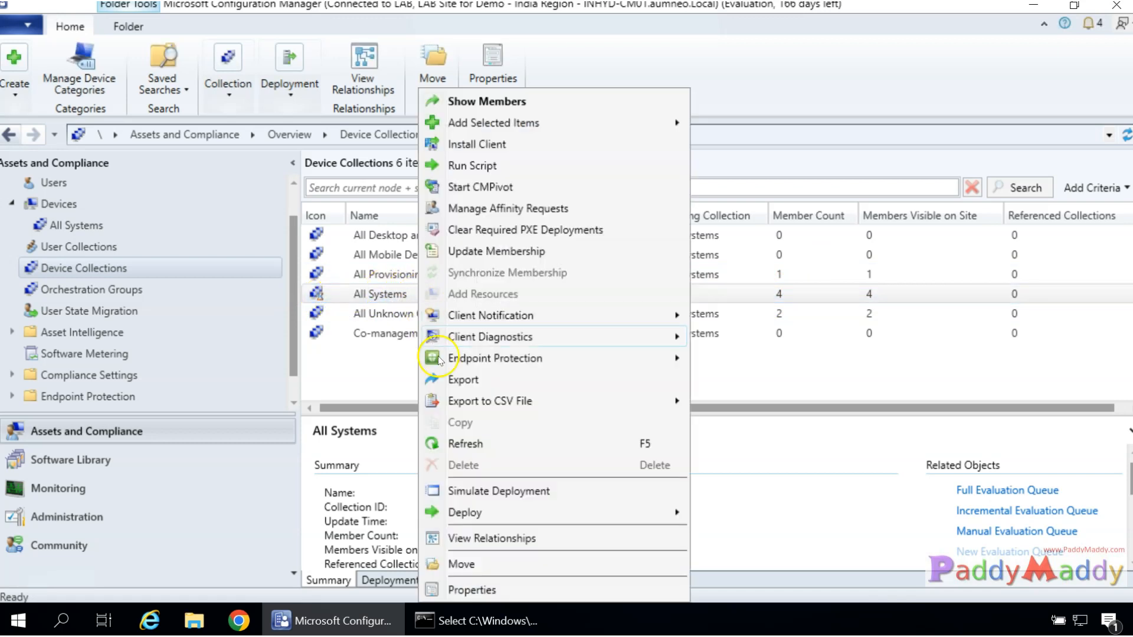
click(464, 441)
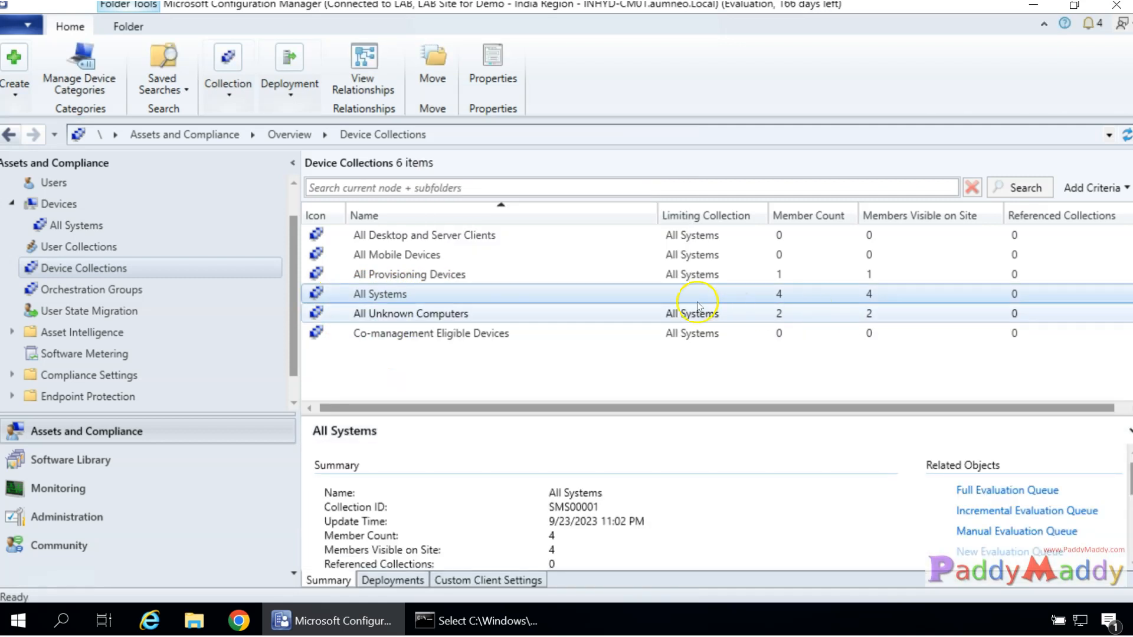
click(805, 217)
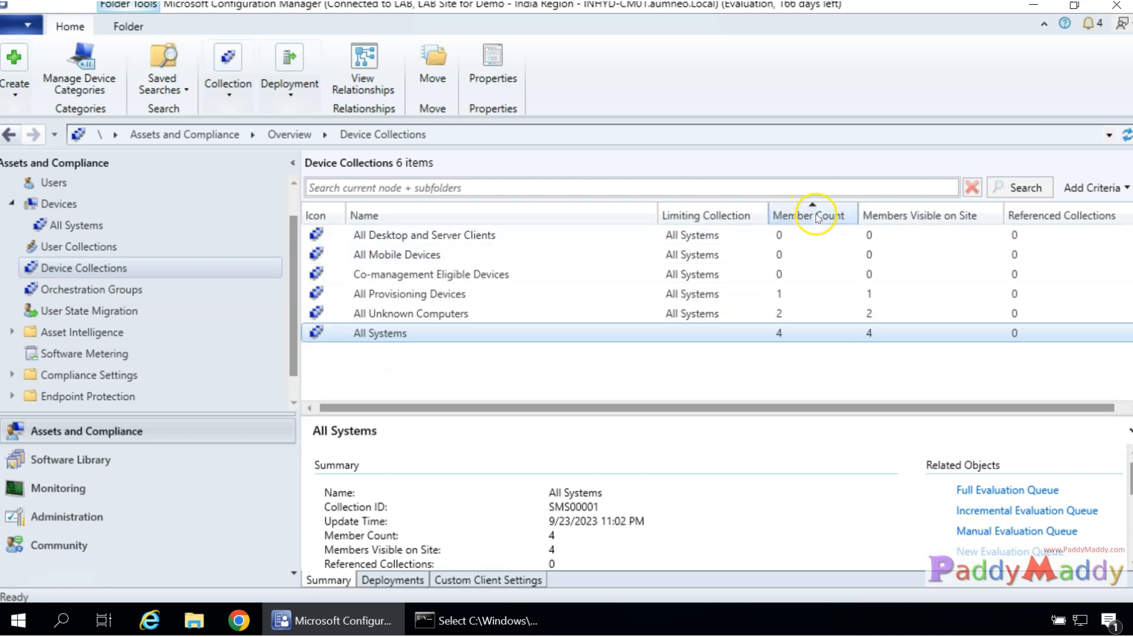
click(808, 216)
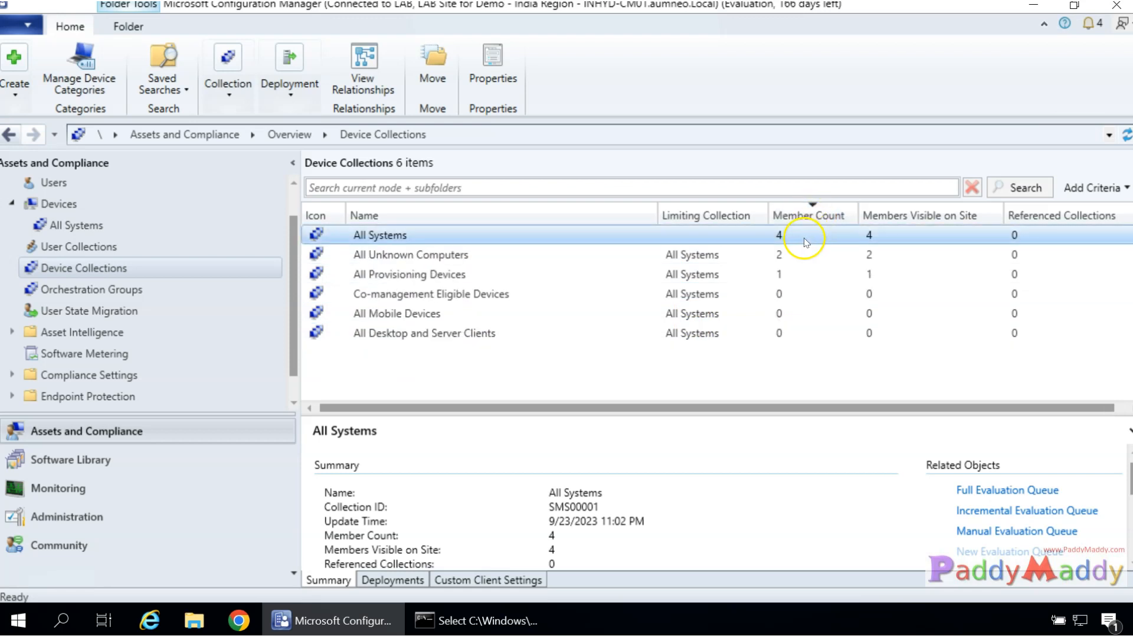
Open the All Systems devices, glance at Discovery Methods, and check the devices' LAB site code.
double_click(393, 236)
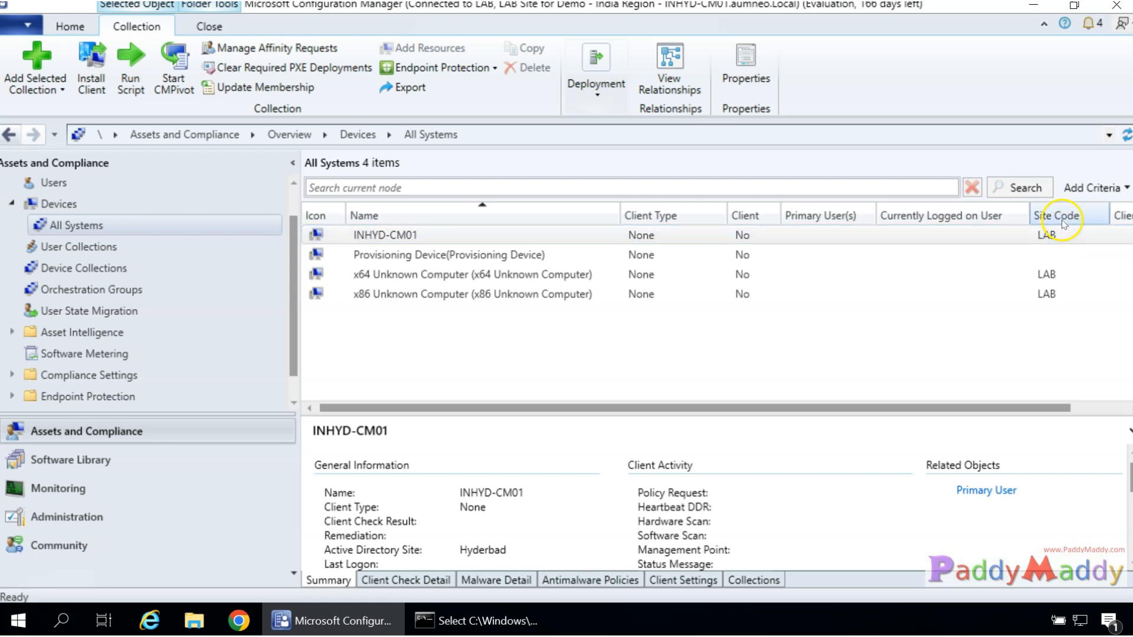
click(72, 516)
click(76, 257)
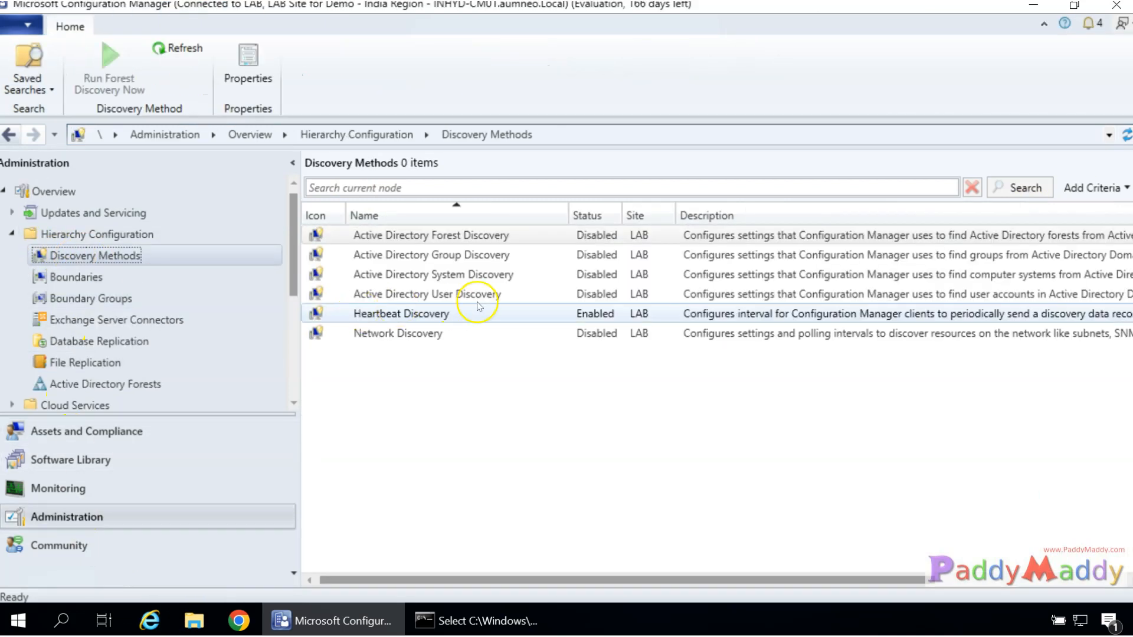
click(409, 235)
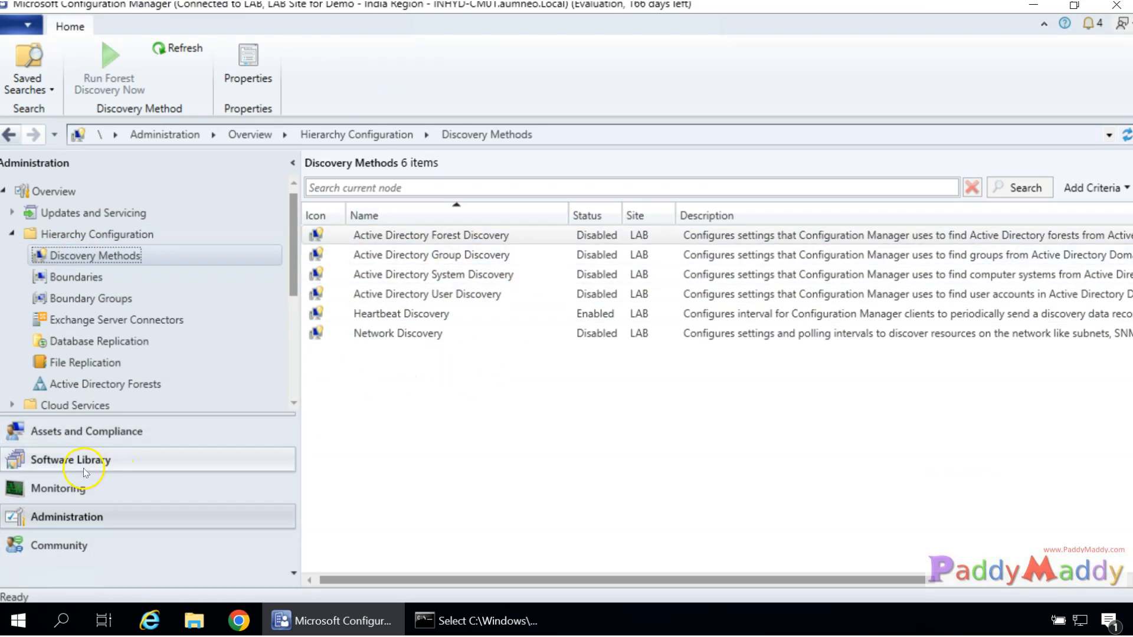
click(100, 430)
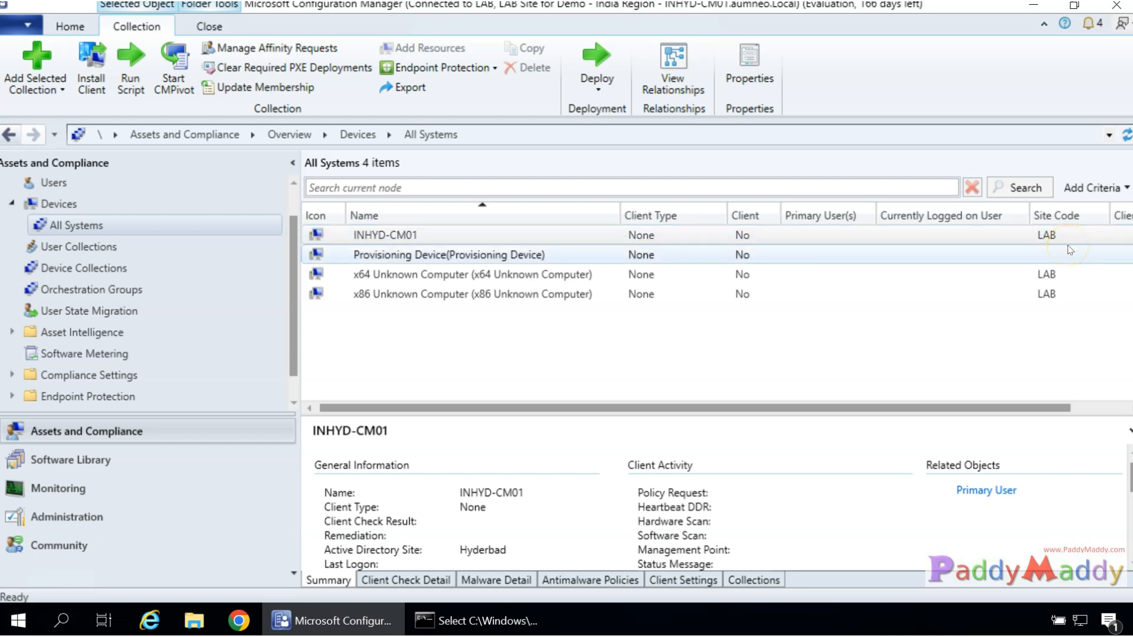
click(1068, 248)
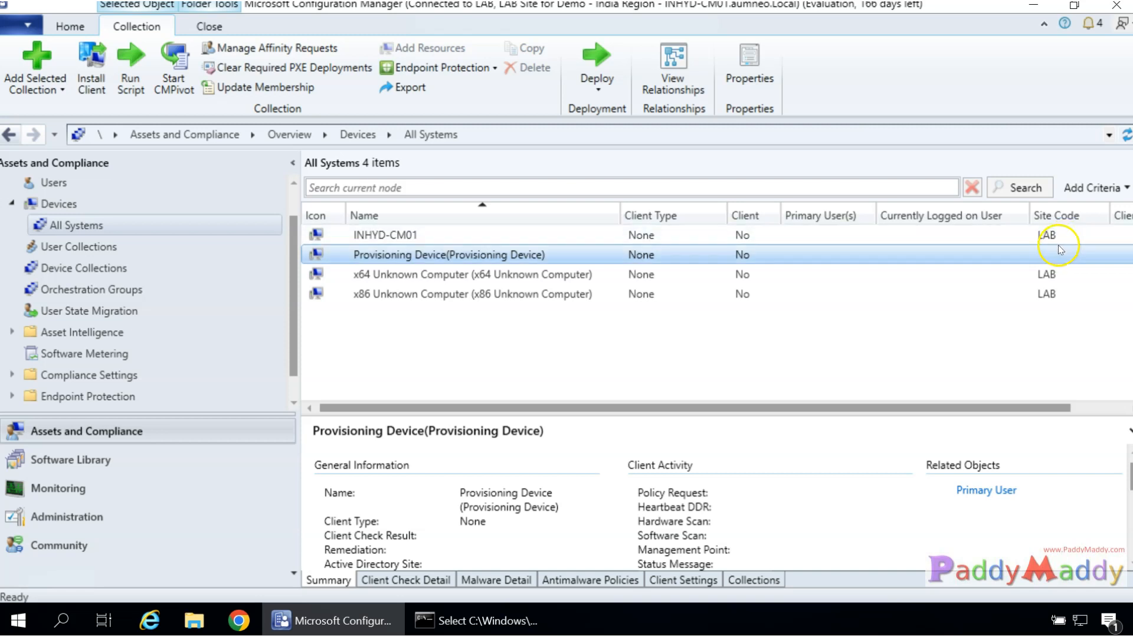
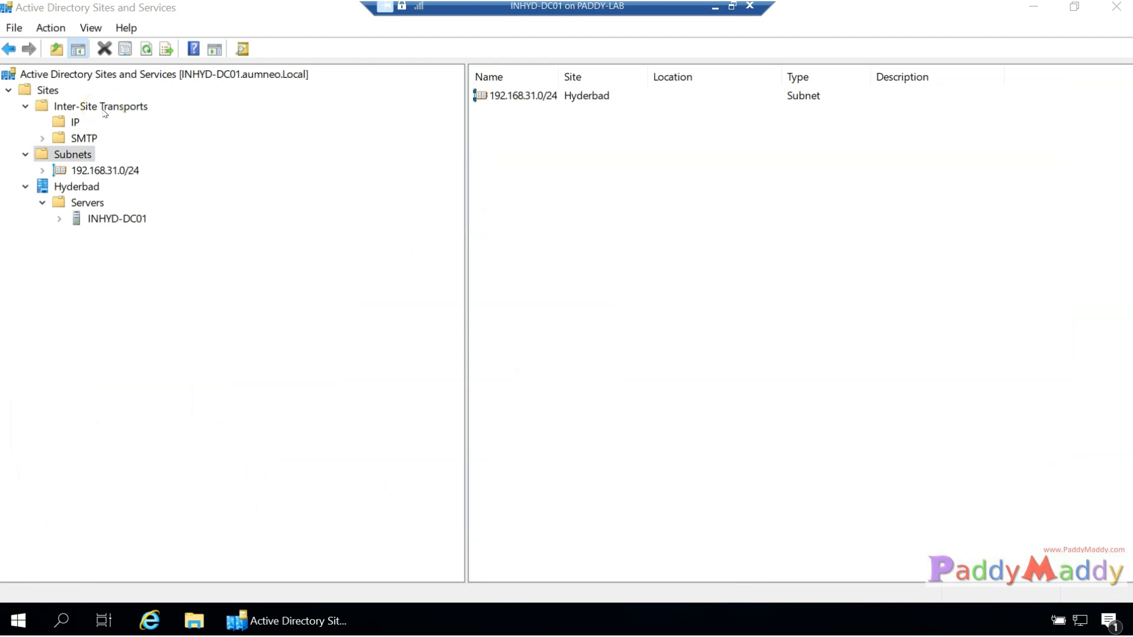
Add subnet prefix 10.0.0.0/8 under Subnets, linked to the Hyderbad site.
right_click(82, 157)
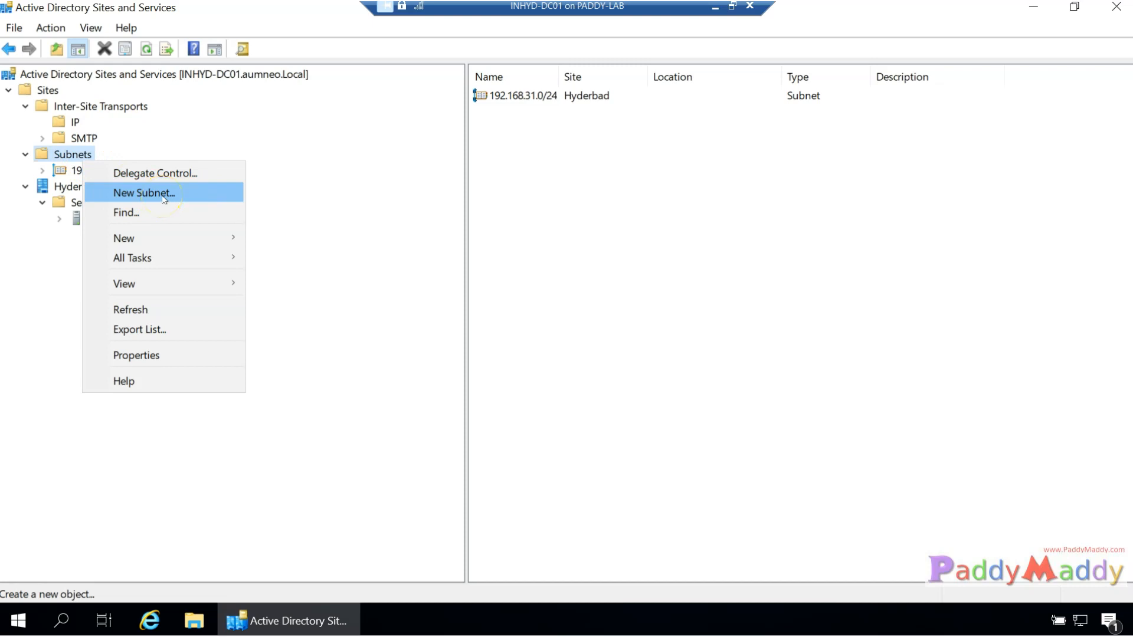
click(164, 198)
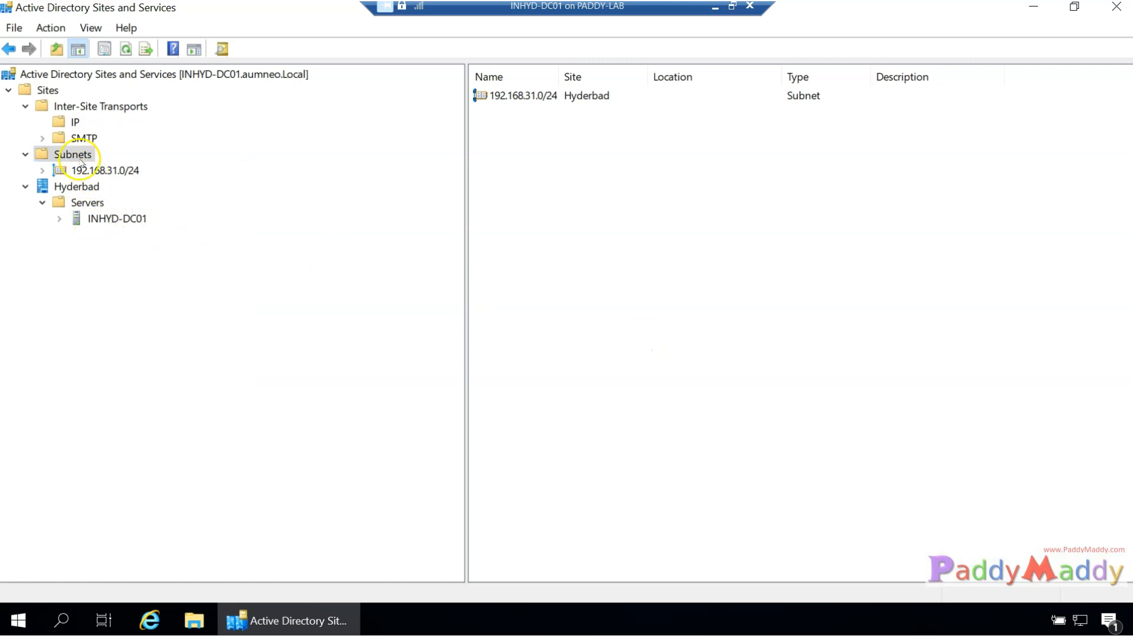
right_click(78, 155)
click(125, 185)
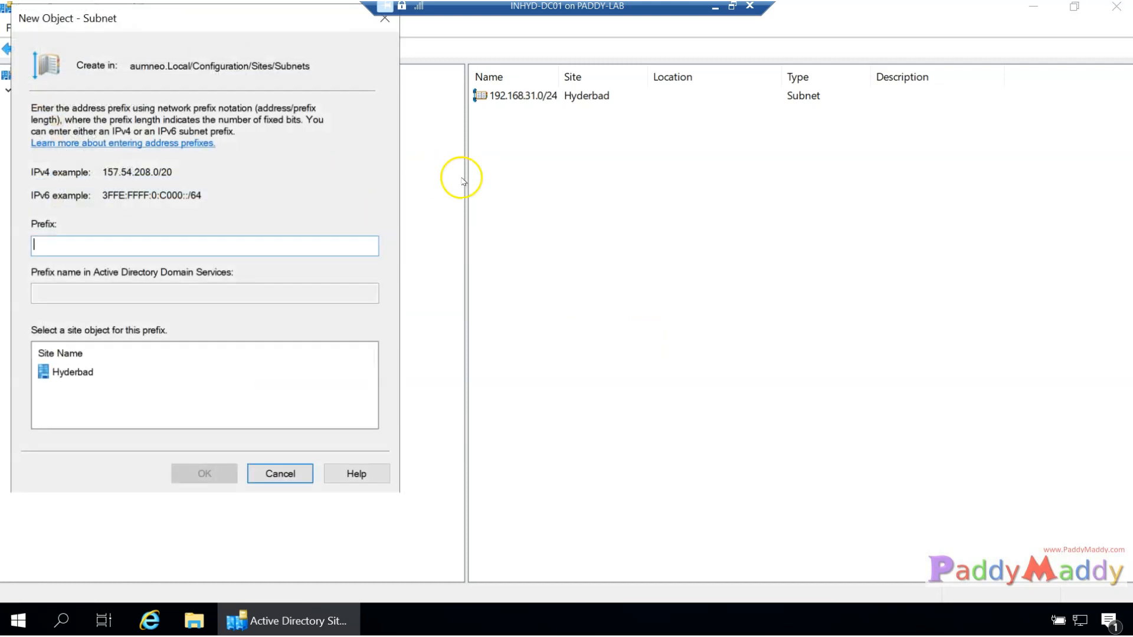
text(10.0.00.)
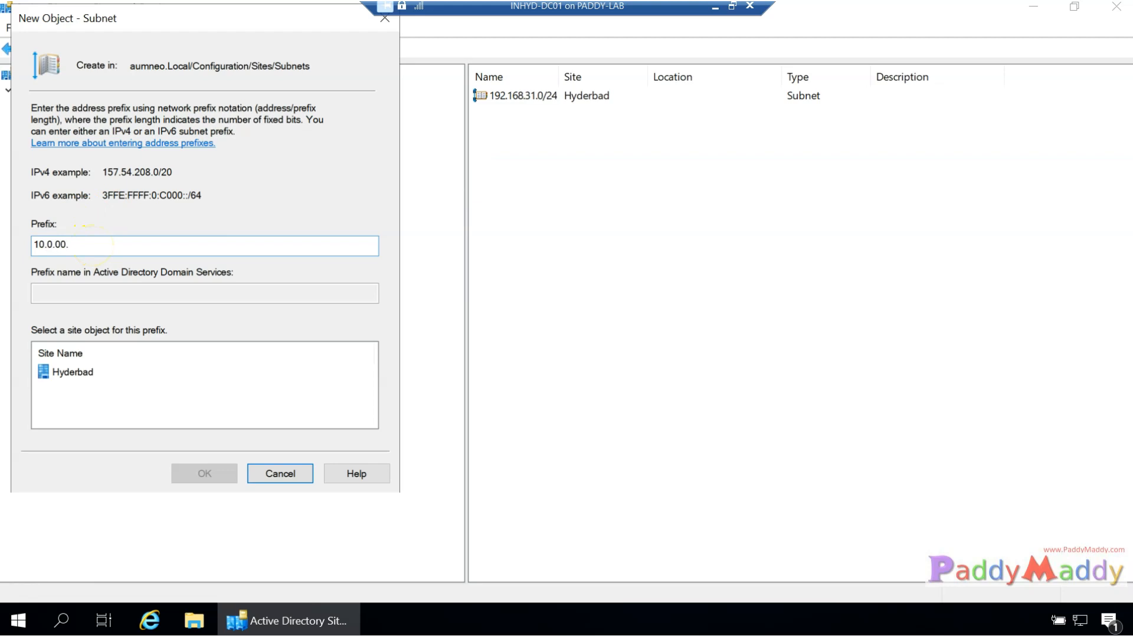
key(BackSpace)
key(BackSpace)
text(.0/8)
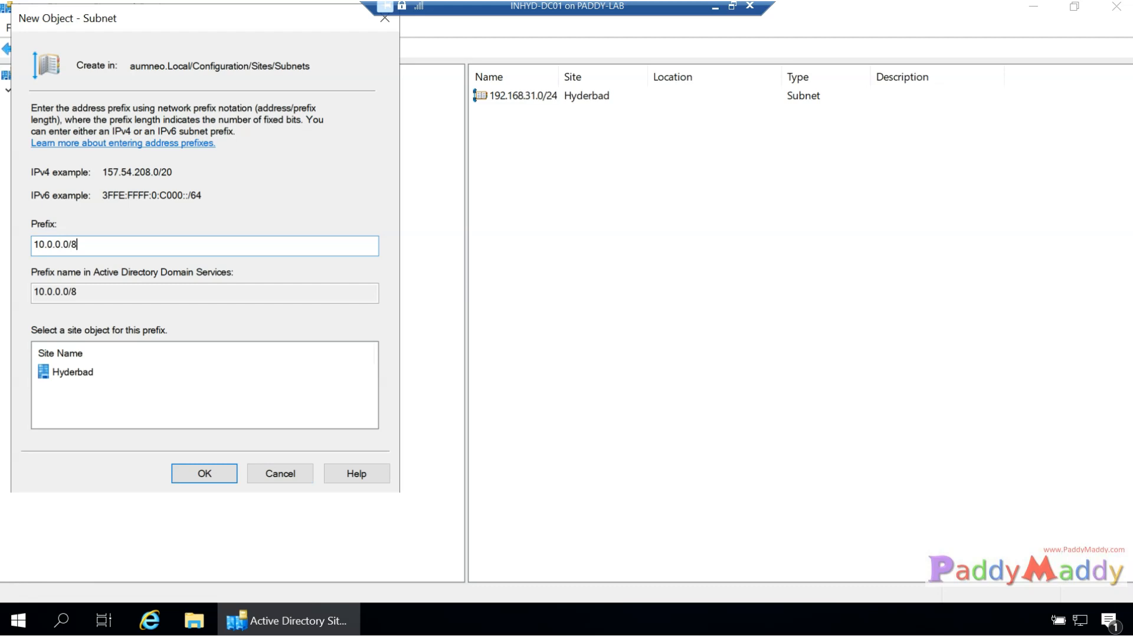
click(65, 372)
drag(192, 19, 508, 65)
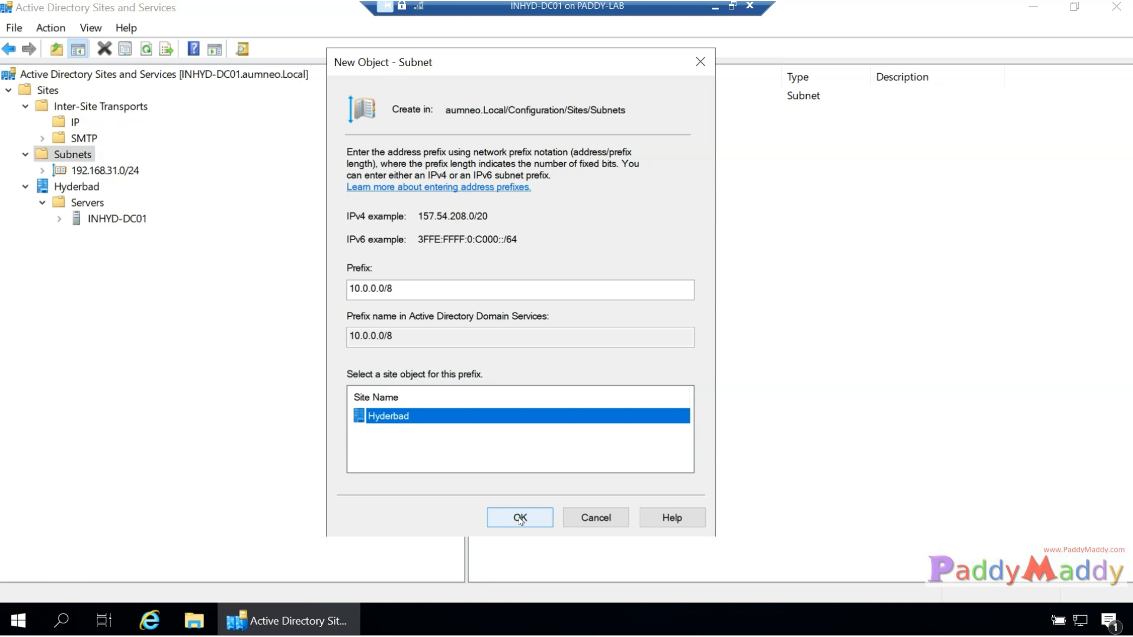
drag(397, 286, 306, 294)
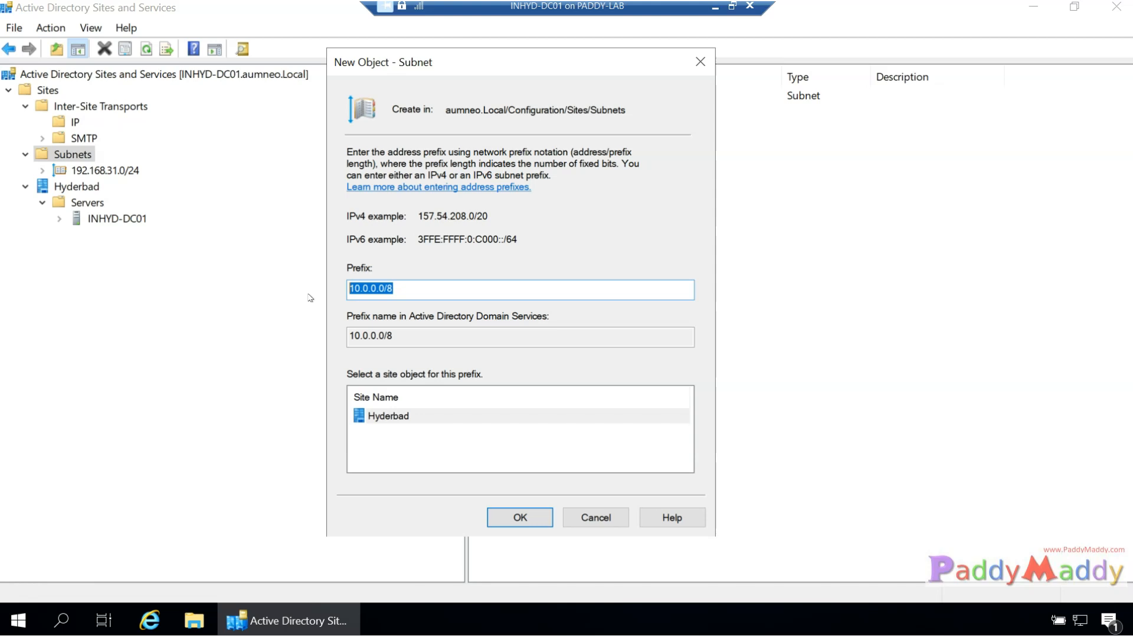
click(521, 518)
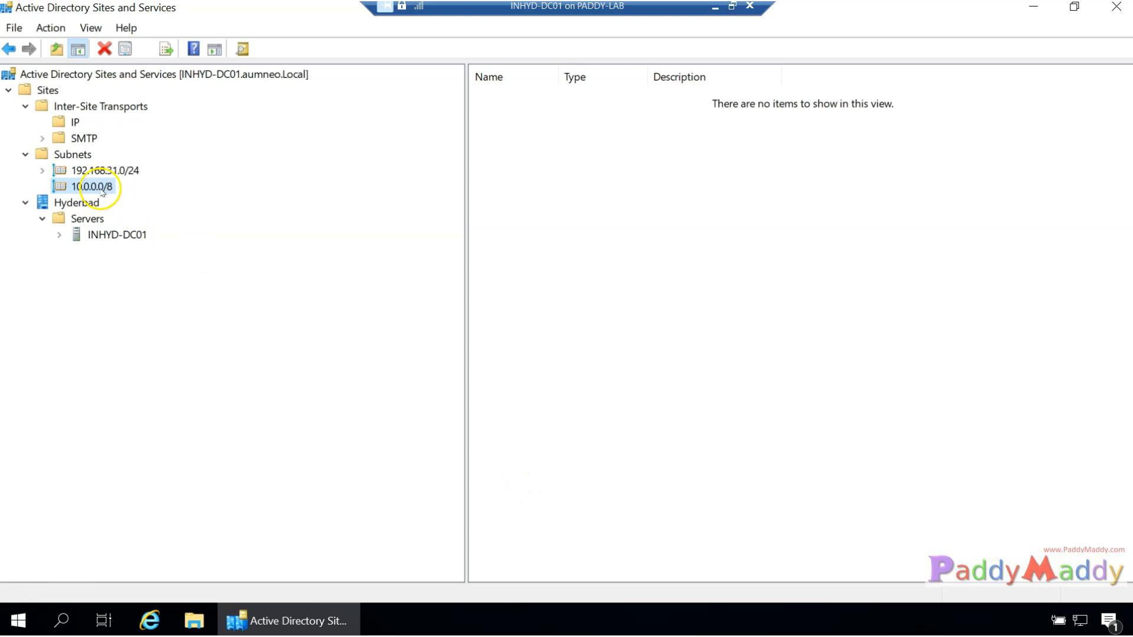
Delete the 10.0.0.0/8 subnet, leaving only 192.168.31.0/24 under Subnets.
click(83, 203)
click(100, 187)
right_click(102, 187)
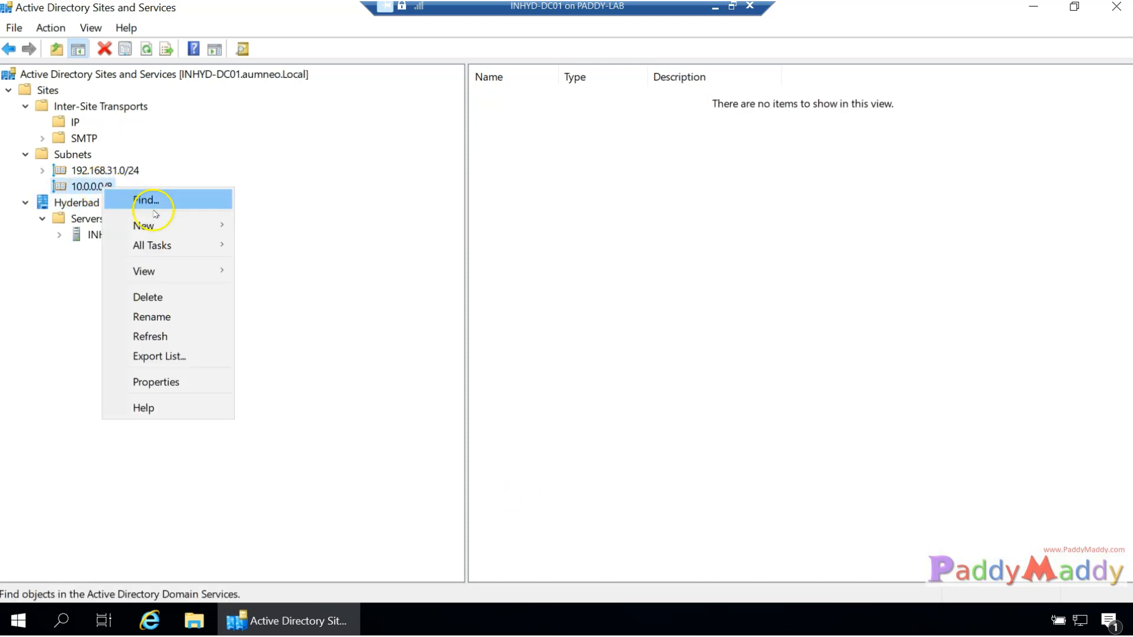
click(162, 299)
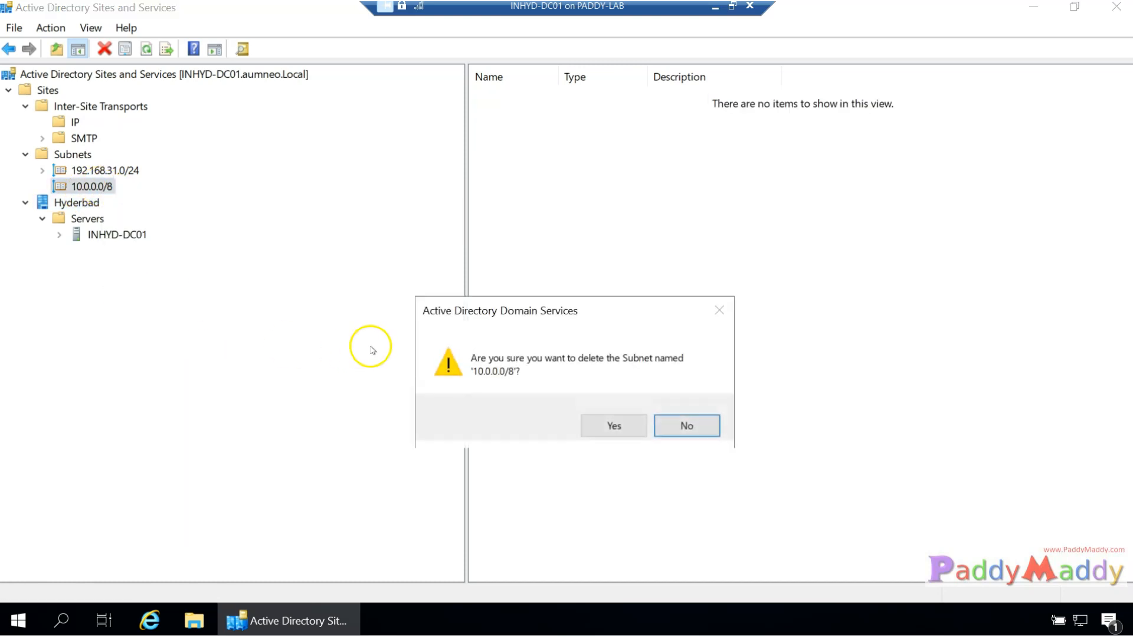
click(624, 430)
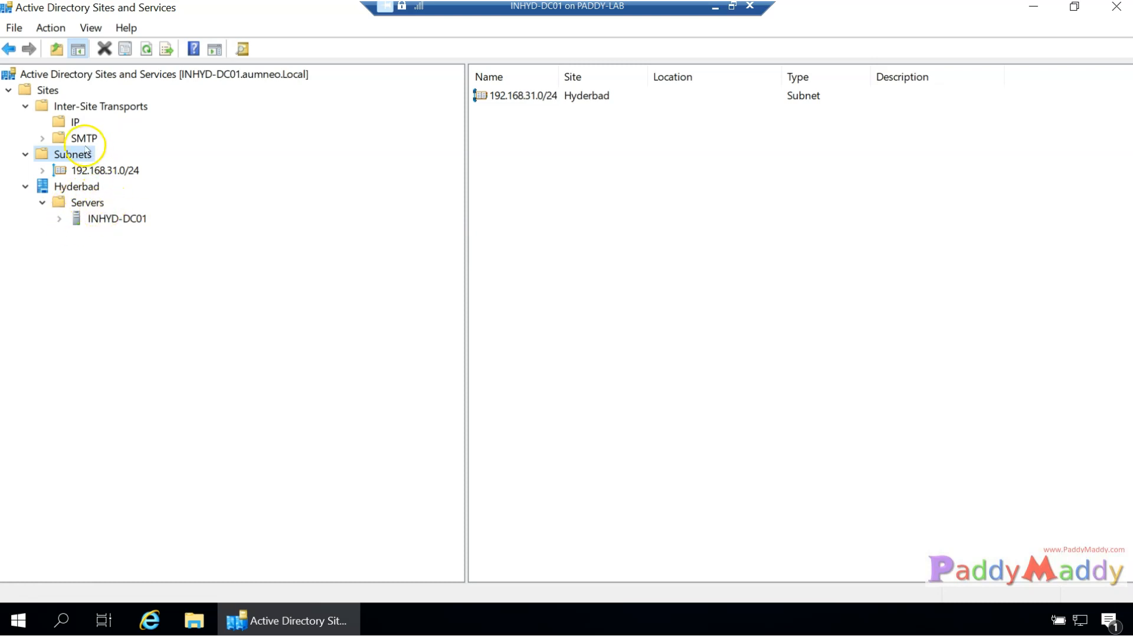
Re-create subnet 10.0.0.0/8 with the Hyderbad site selected.
click(73, 189)
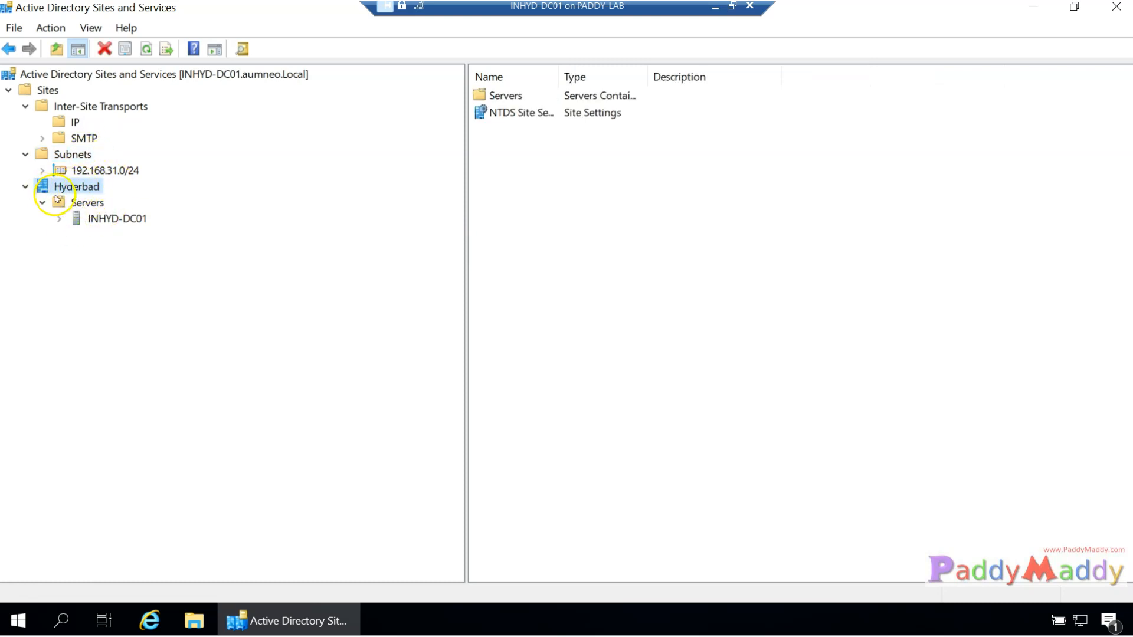
click(70, 155)
right_click(63, 164)
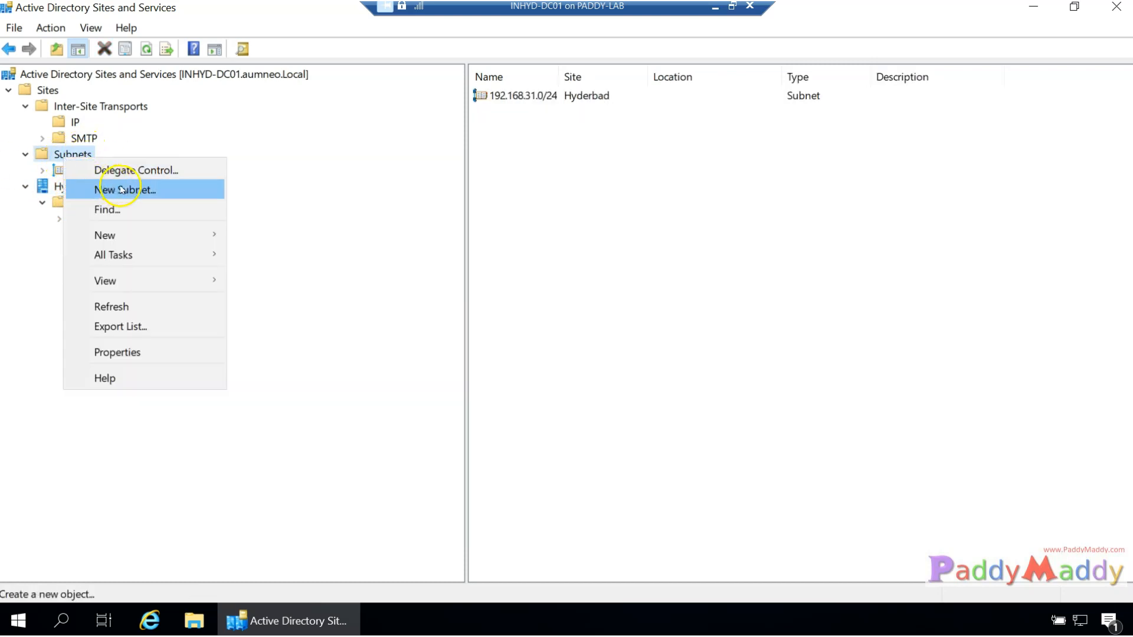
click(118, 188)
text(10.0.)
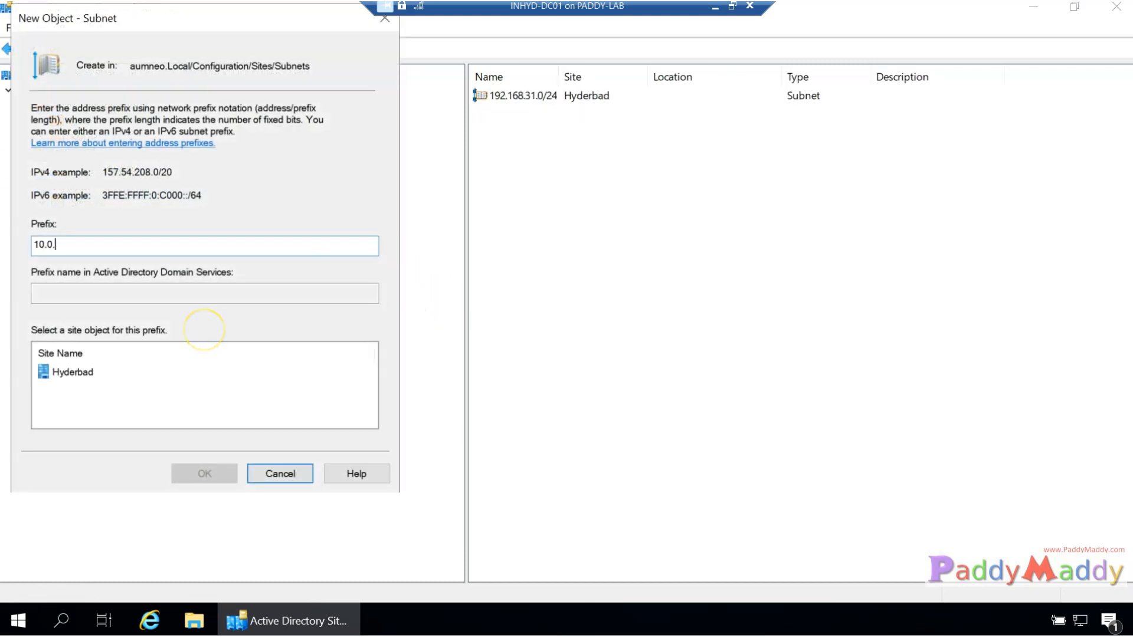
text(0.0/8)
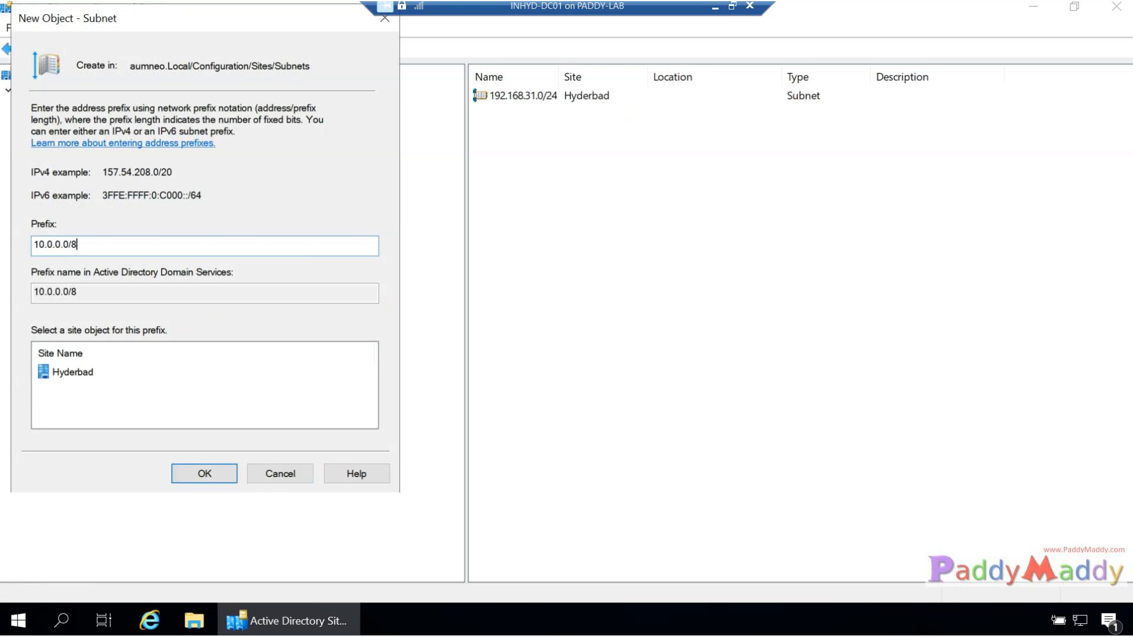
click(62, 372)
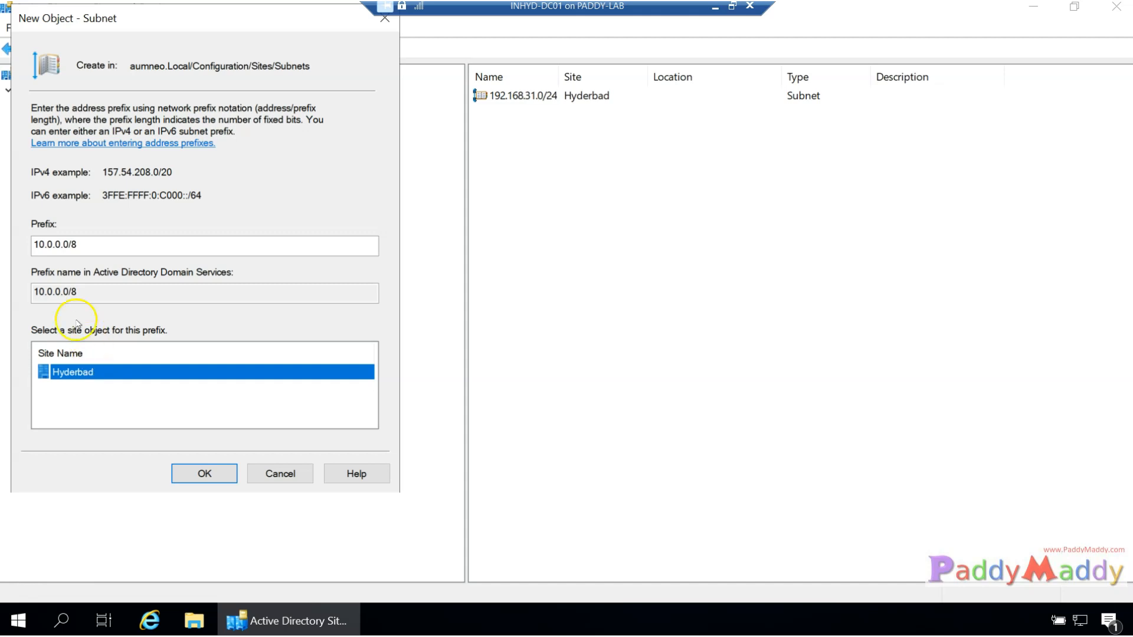
drag(78, 289, 7, 281)
click(106, 296)
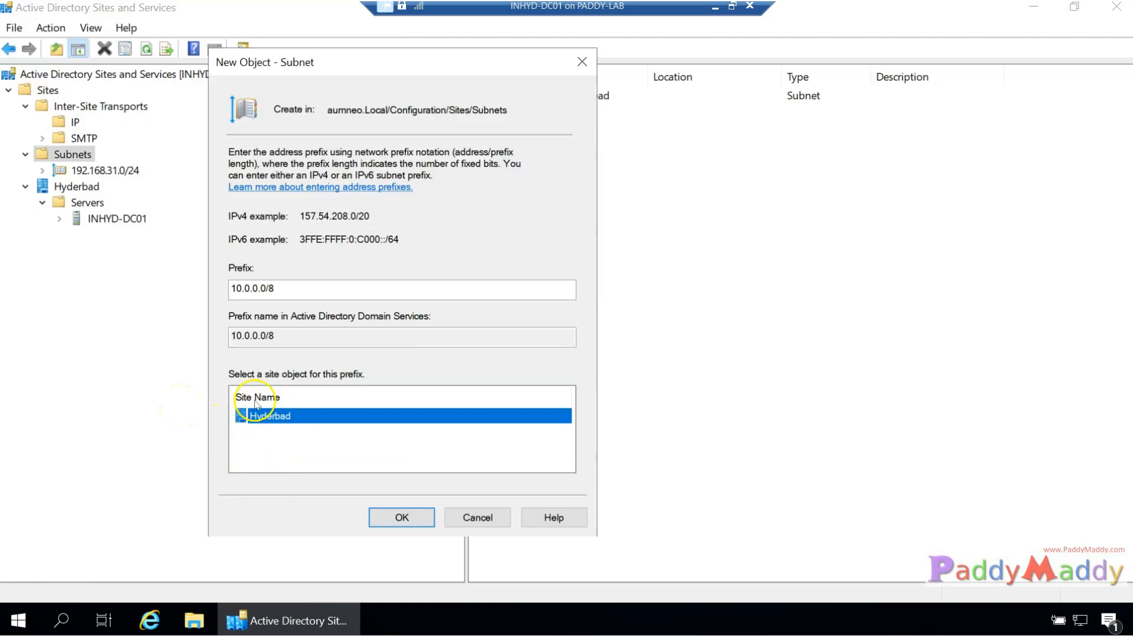
click(400, 516)
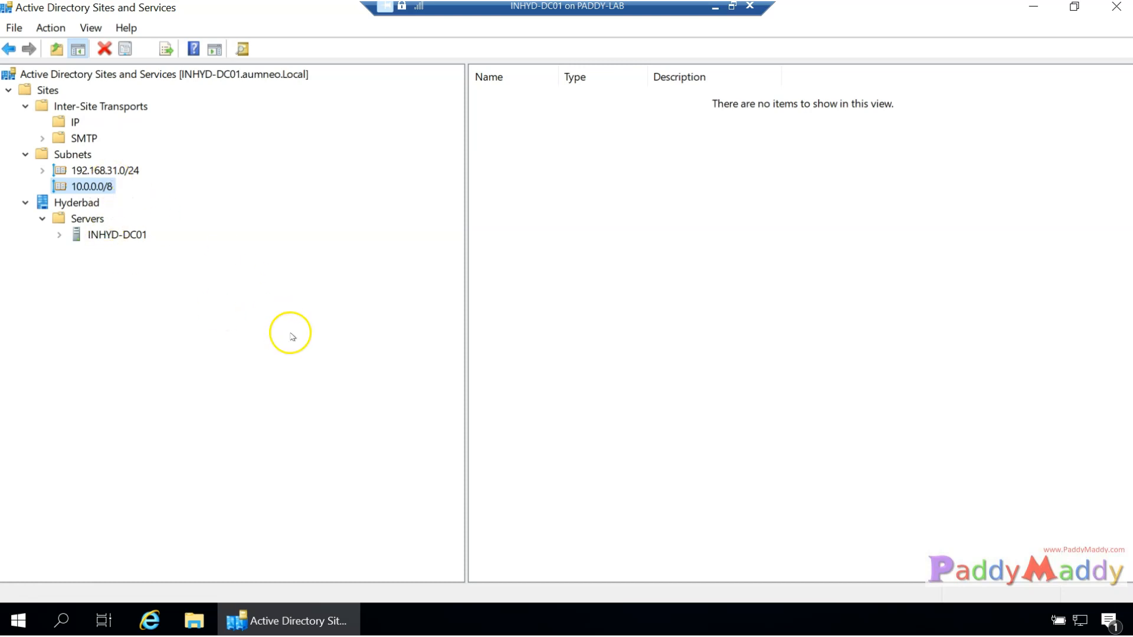
Browse the Hyderbad site and its subnets, leaving the site name unchanged.
click(65, 204)
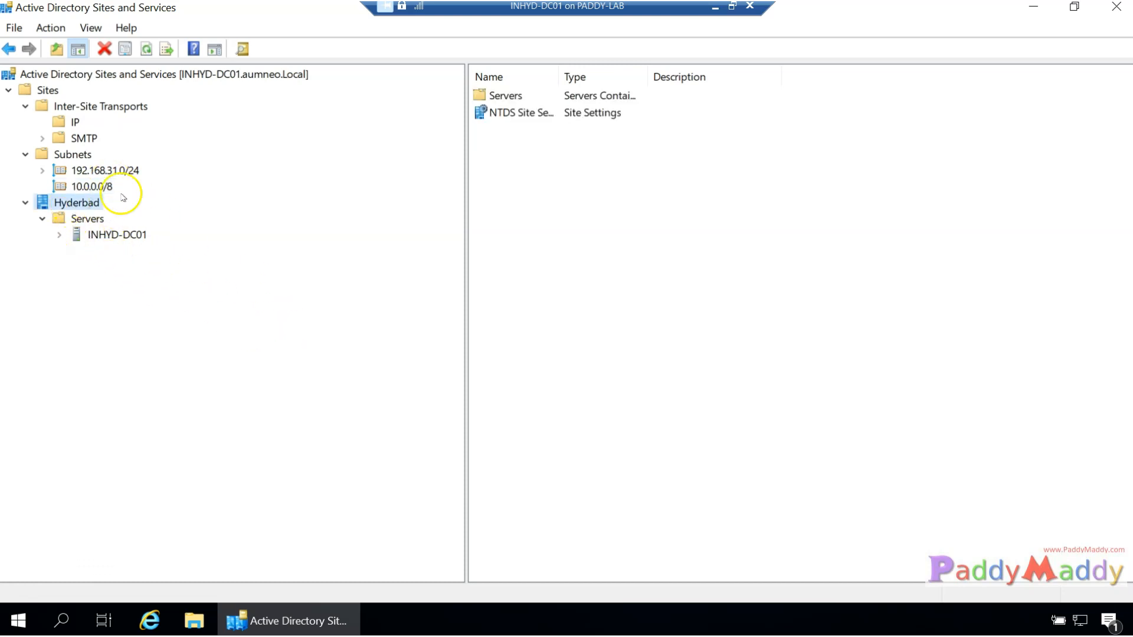
click(59, 204)
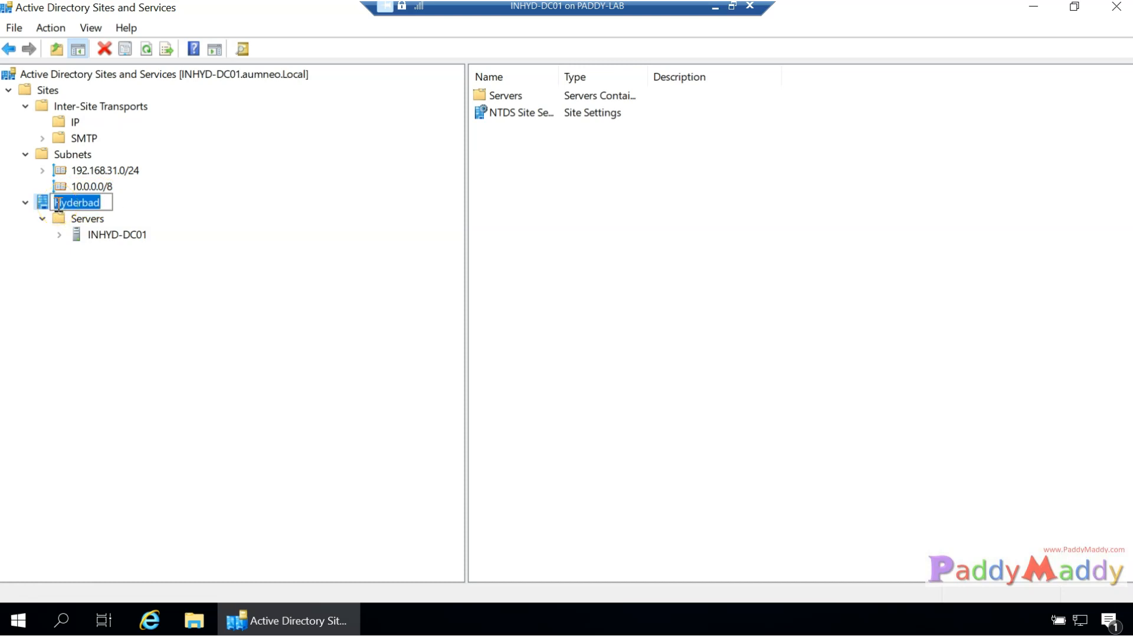
click(128, 320)
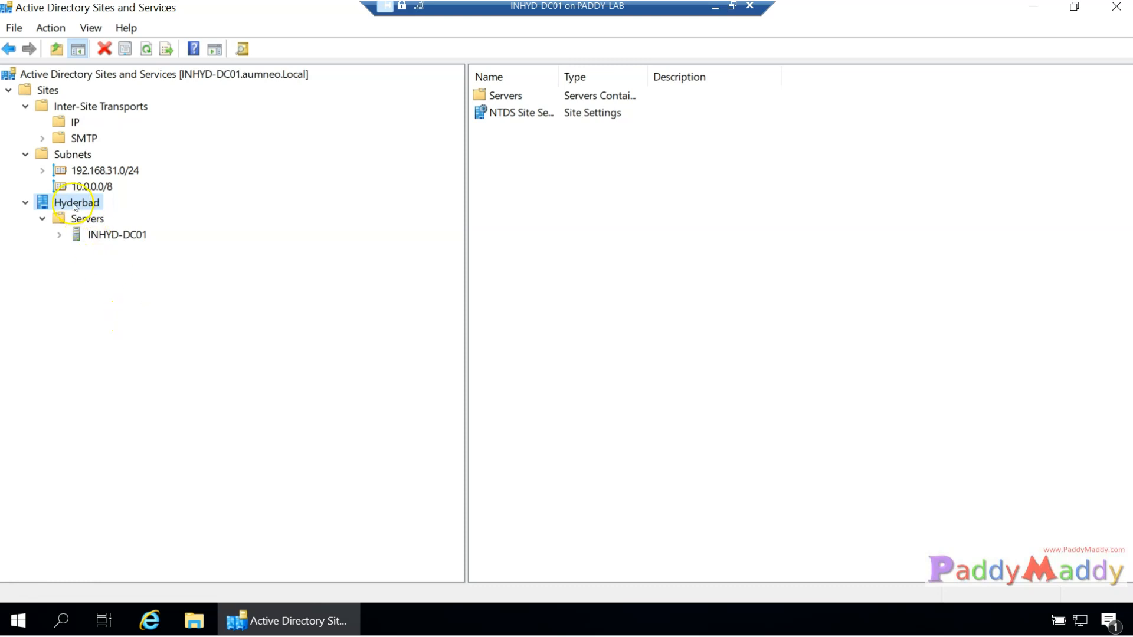
click(93, 171)
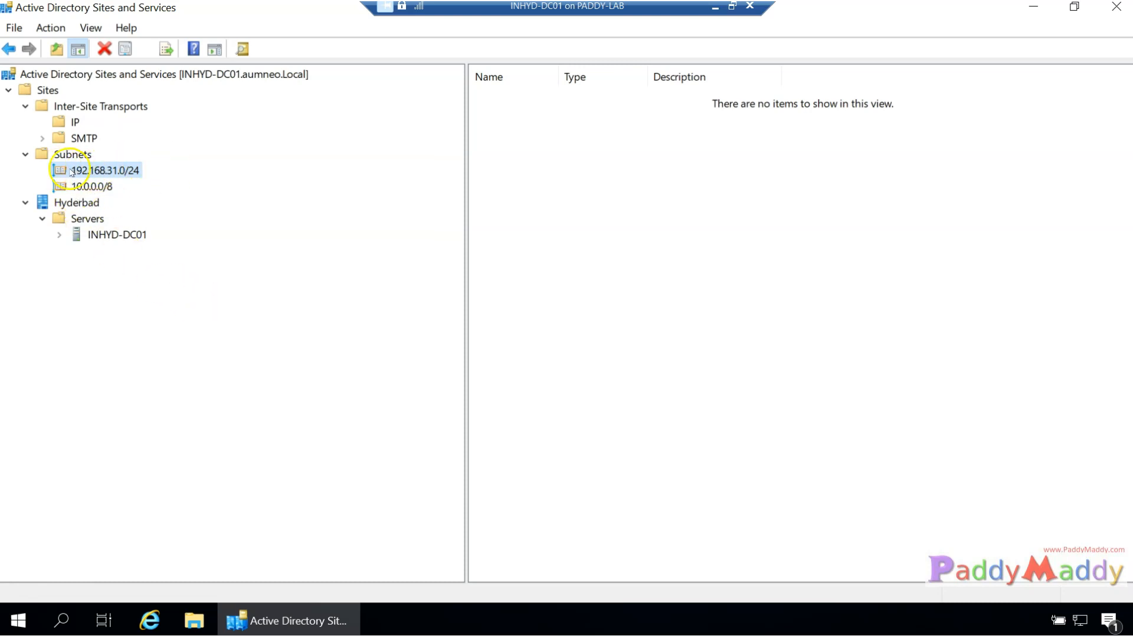
right_click(76, 203)
click(359, 366)
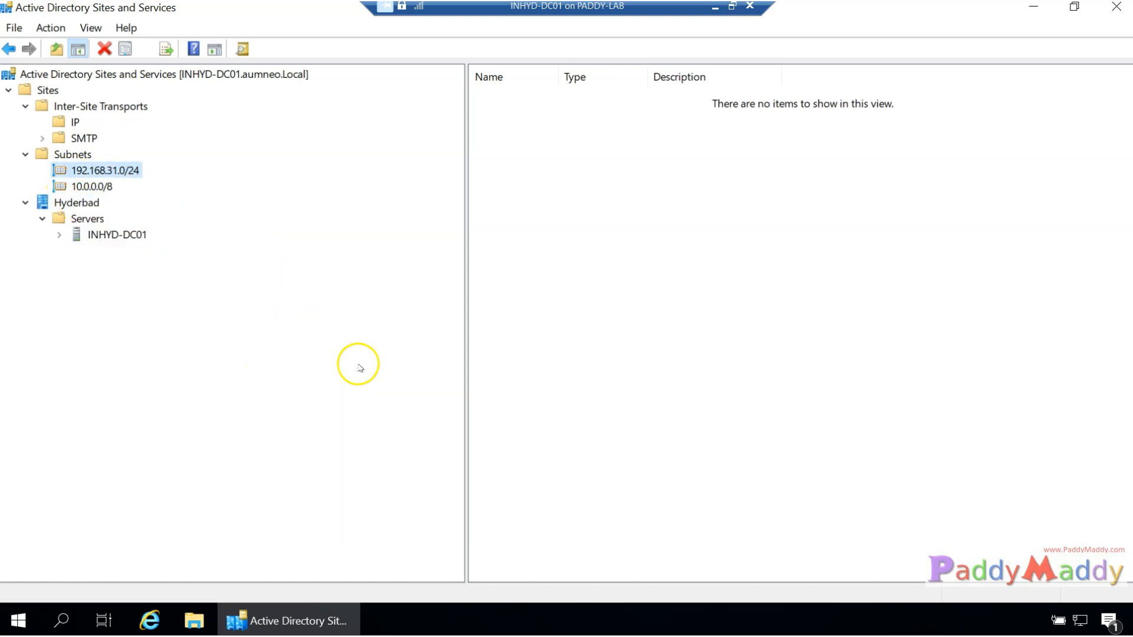
click(80, 189)
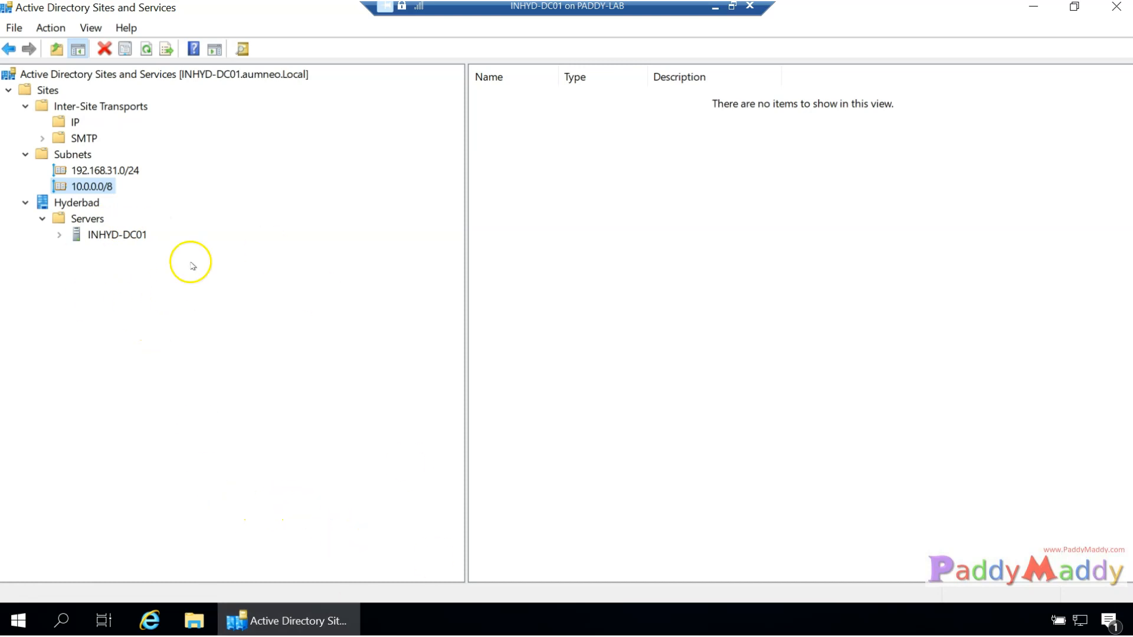
click(85, 207)
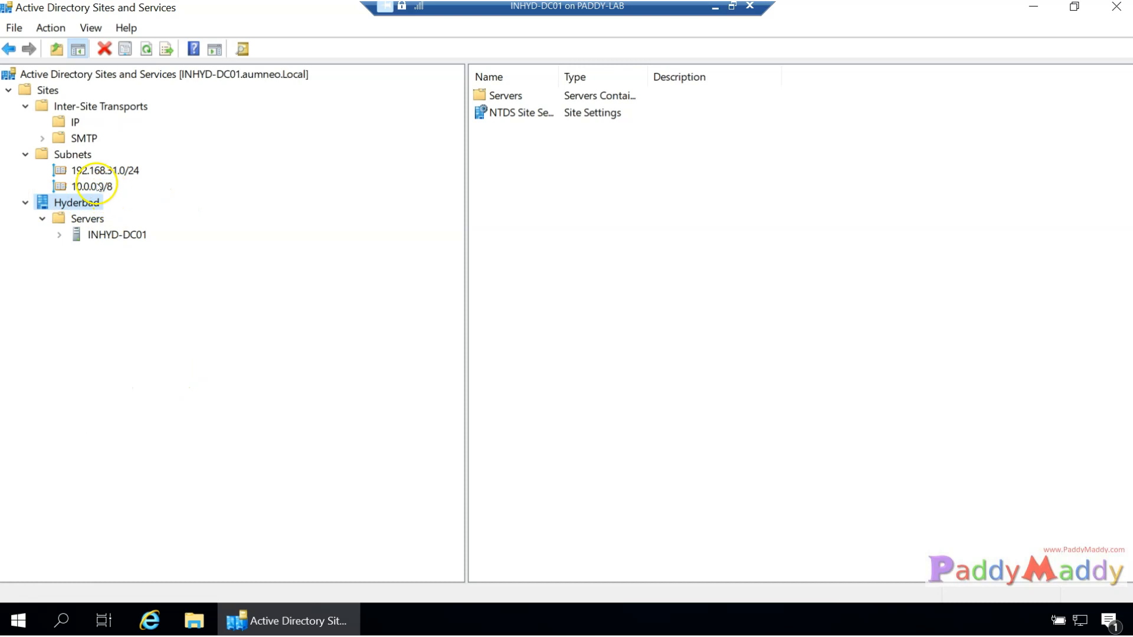
click(80, 187)
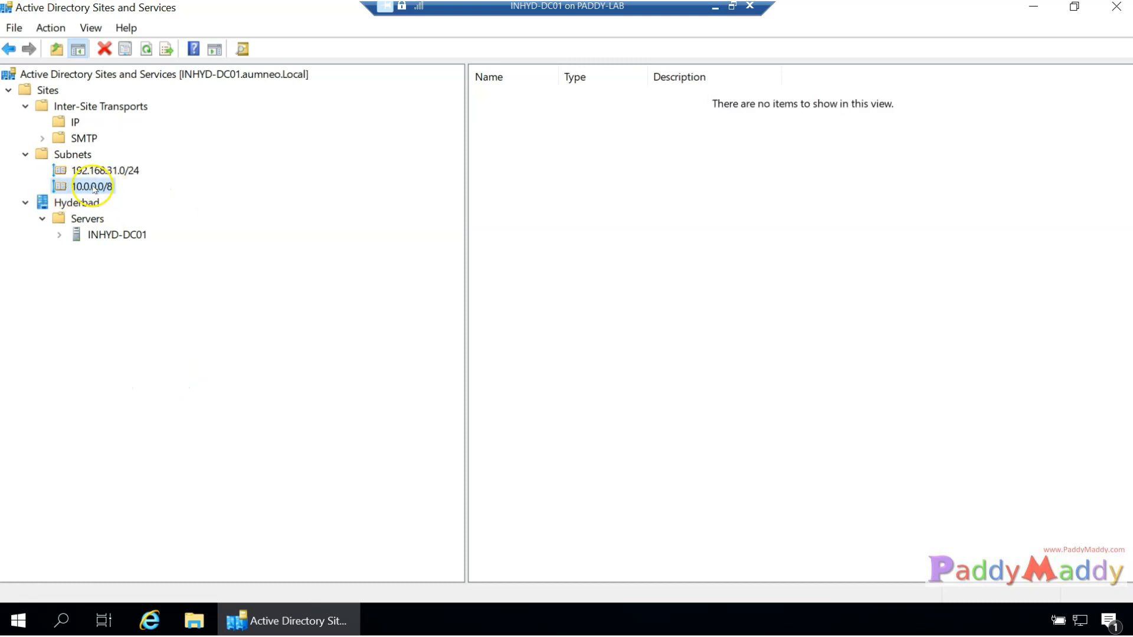
Check that the 10.0.0.0/8 subnet's properties show site Hyderbad, then cancel.
right_click(91, 187)
click(139, 389)
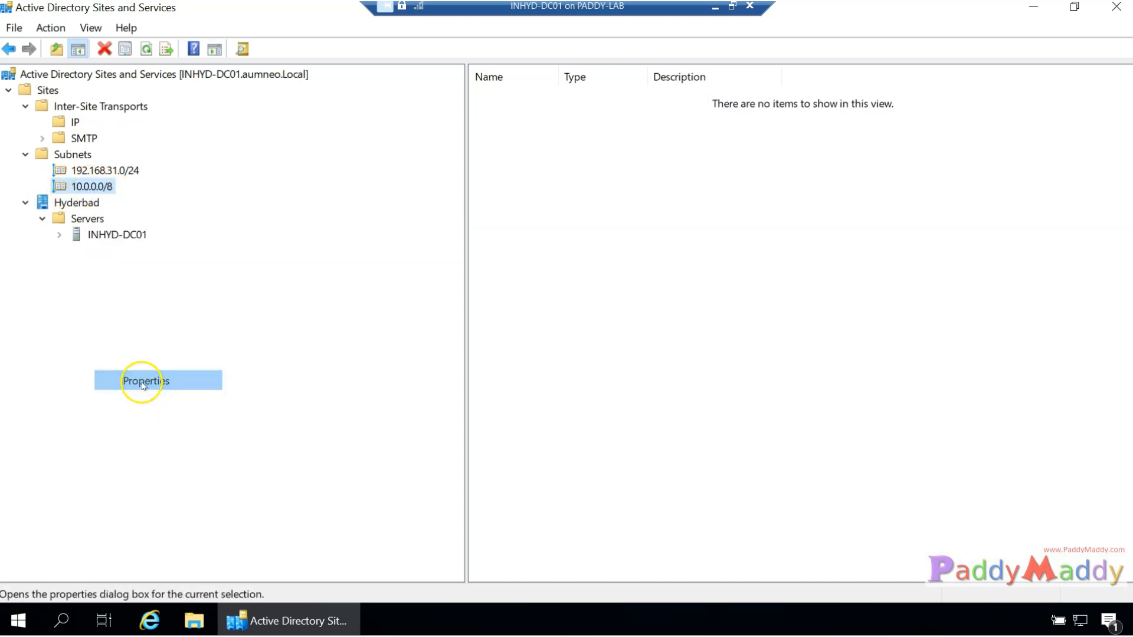
click(93, 190)
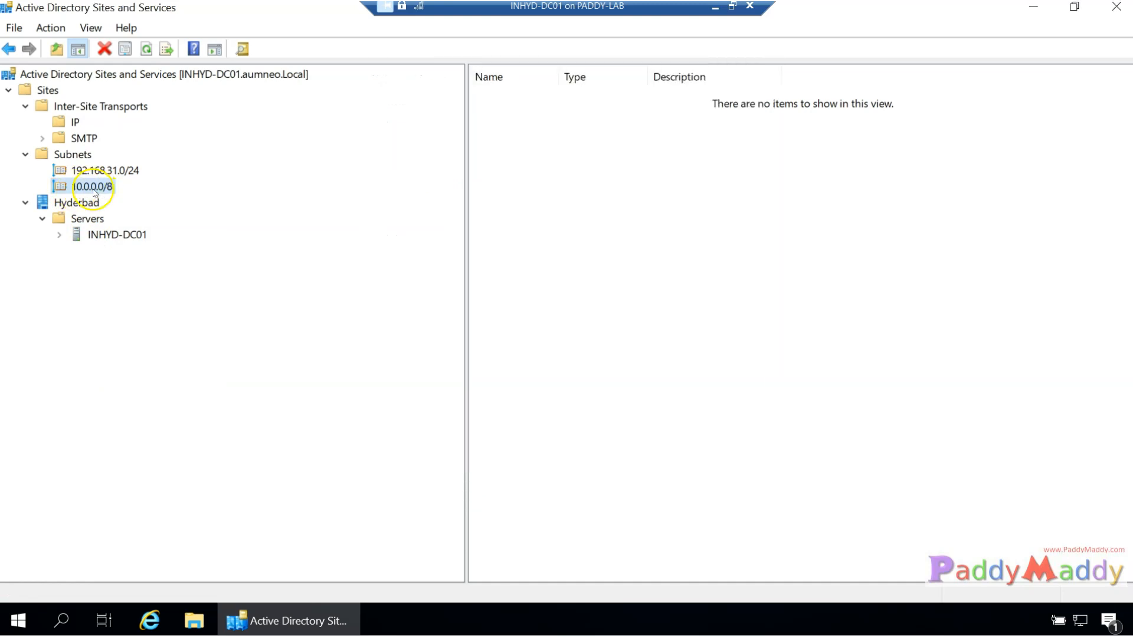
right_click(105, 192)
right_click(48, 191)
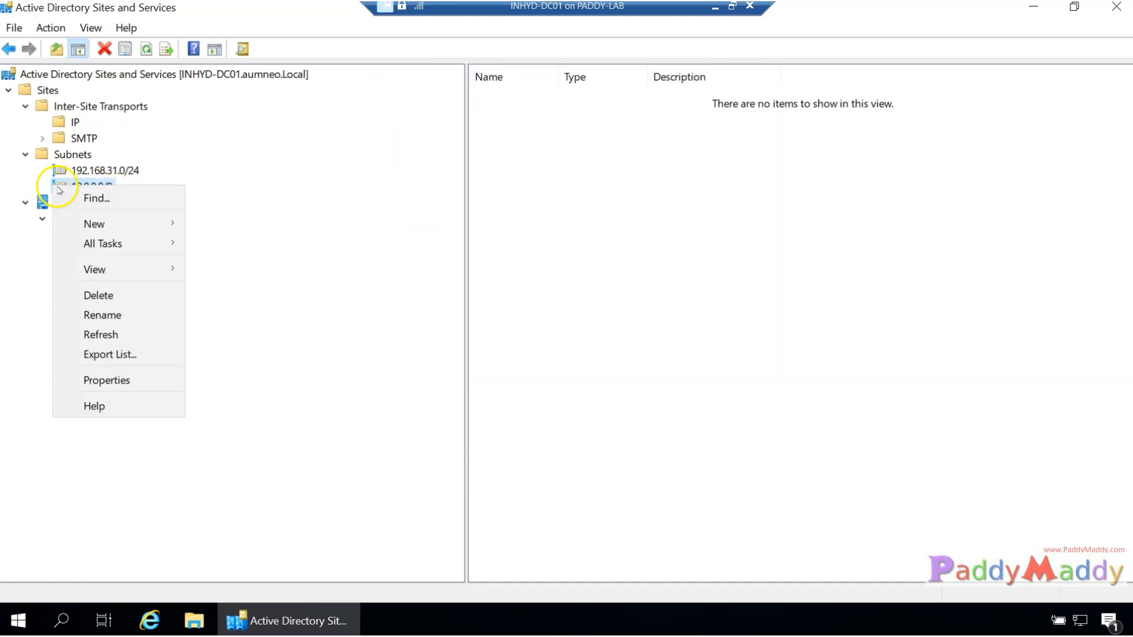
click(112, 382)
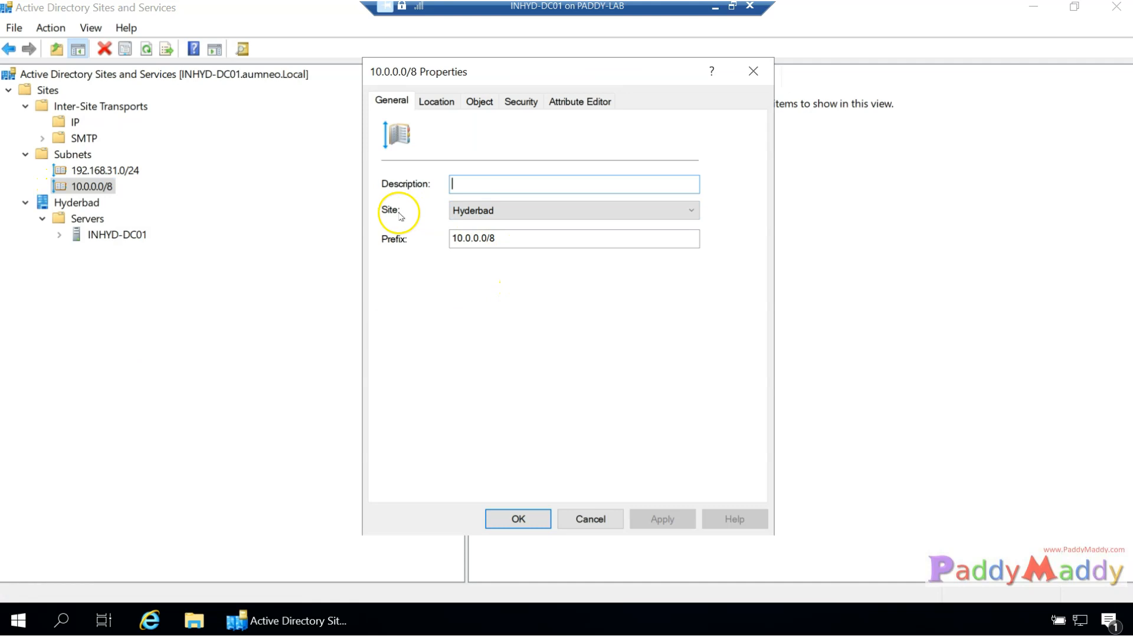
click(580, 520)
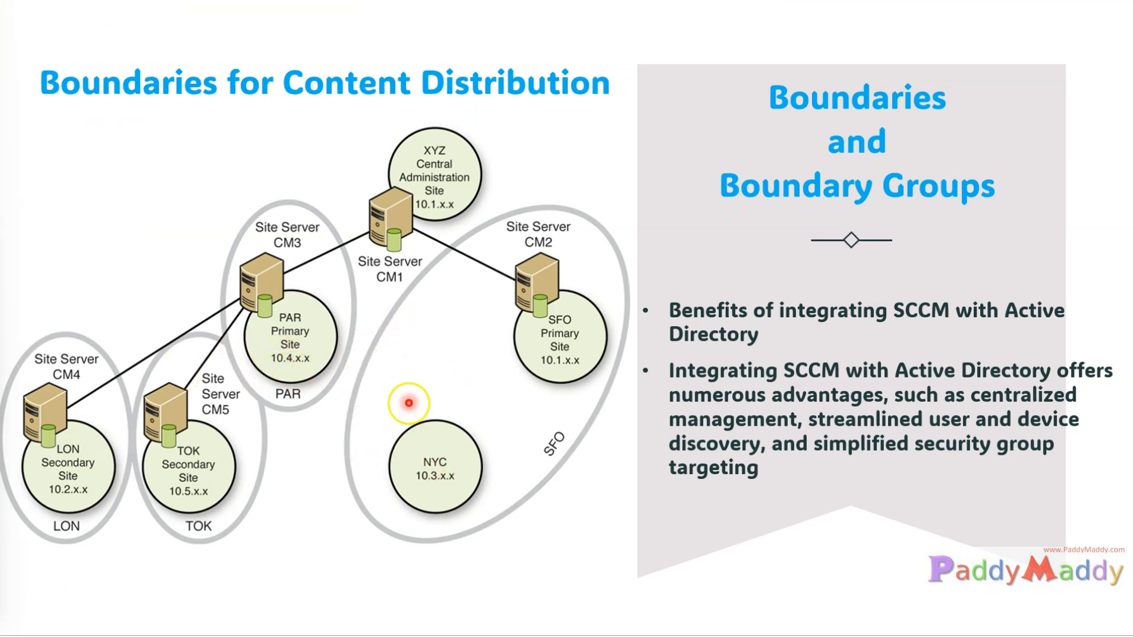
Switch to the 'ConfigMgr 2023 Training' whiteboard.
click(423, 230)
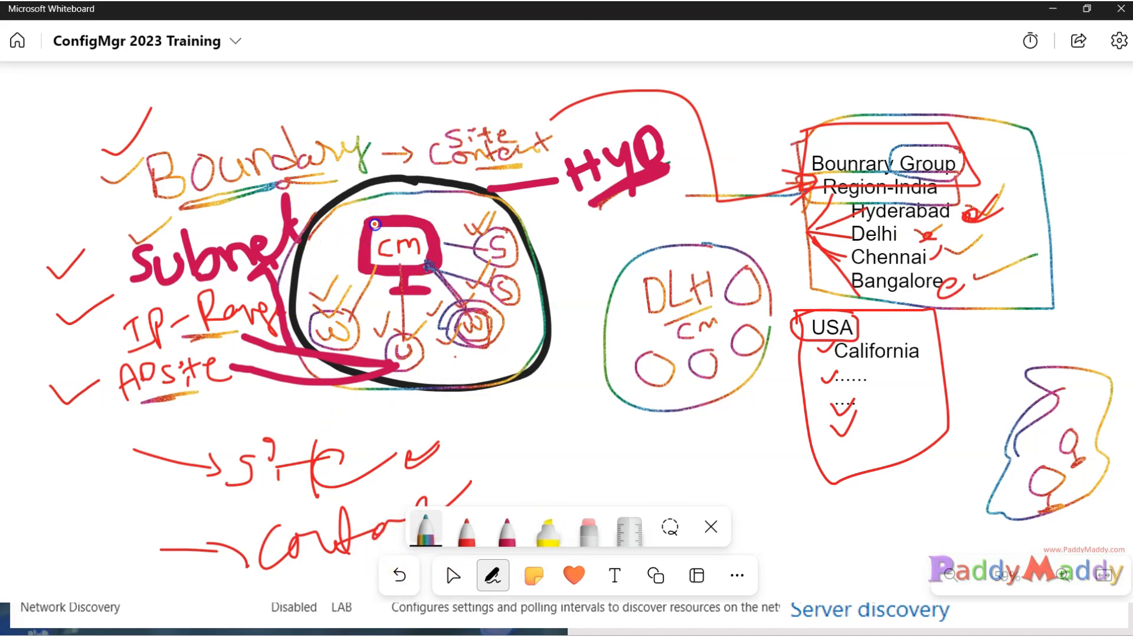
Circle the CM monitor and the W, U and S circles in rainbow ink, then minimize Whiteboard.
mouse_move(405, 266)
mouse_down()
mouse_move(441, 245)
mouse_move(377, 219)
mouse_up()
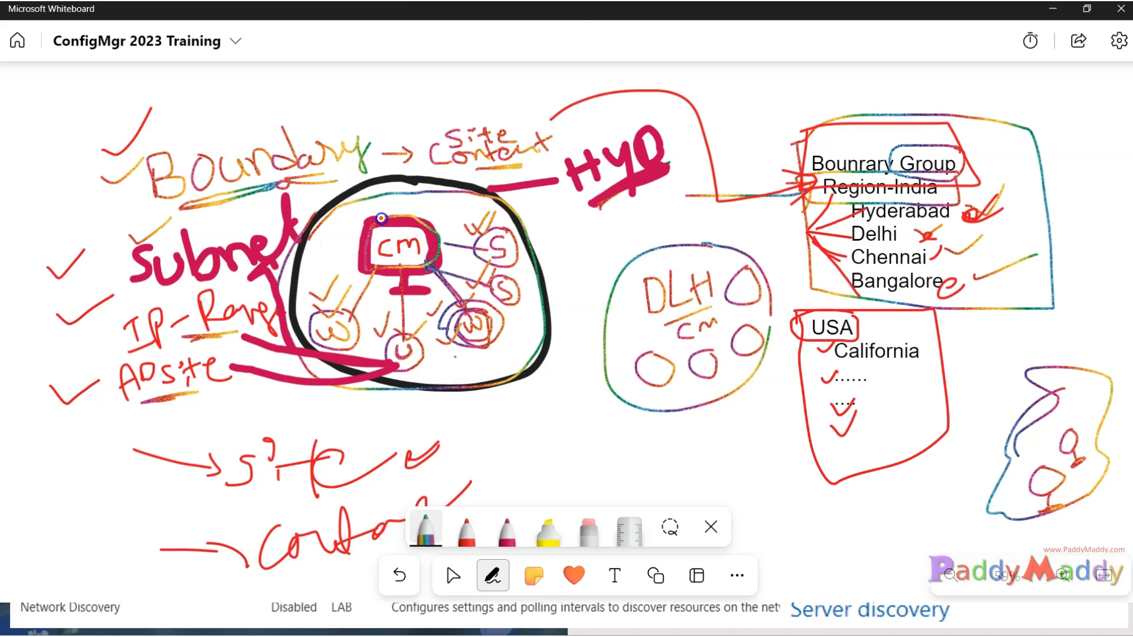
mouse_move(347, 332)
mouse_down()
mouse_move(331, 301)
mouse_move(378, 360)
mouse_move(348, 298)
mouse_up()
drag(384, 343, 410, 338)
mouse_move(489, 308)
mouse_down()
mouse_move(480, 352)
mouse_move(493, 324)
mouse_up()
mouse_move(523, 289)
mouse_down()
mouse_move(499, 277)
mouse_move(519, 316)
mouse_up()
mouse_move(520, 236)
mouse_down()
mouse_move(481, 248)
mouse_move(503, 237)
mouse_up()
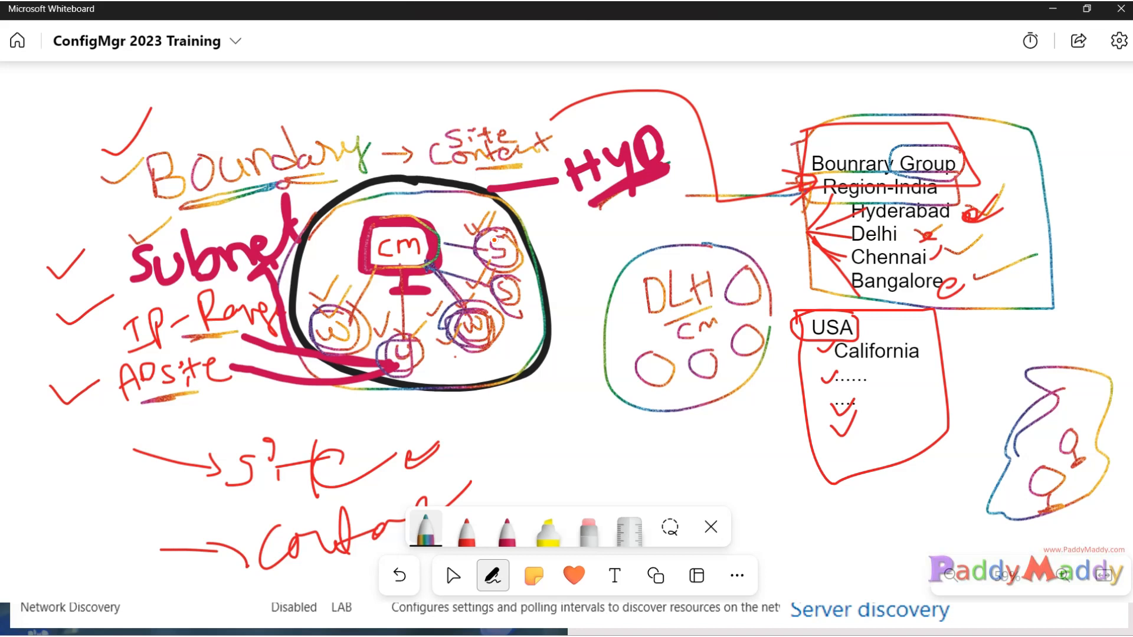
click(1053, 8)
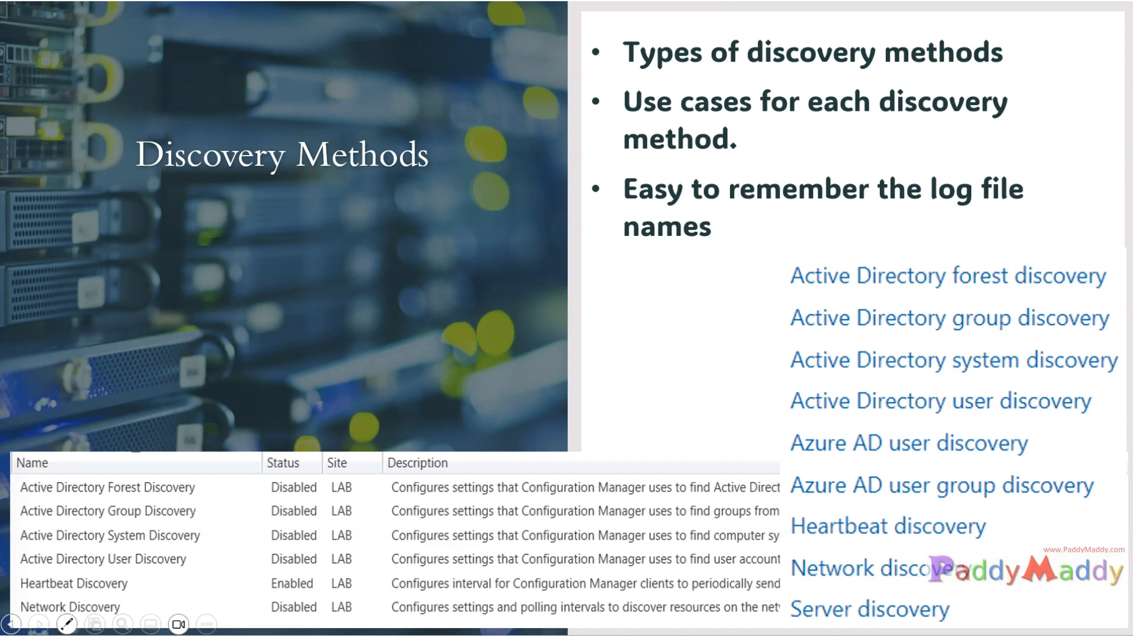
key(Right)
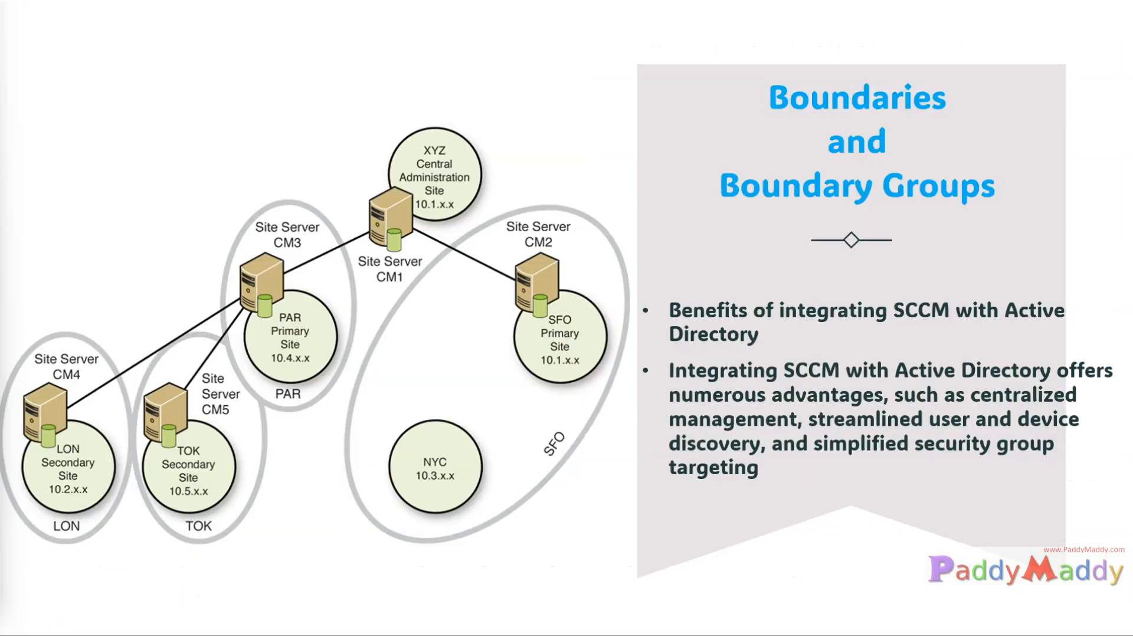
key(Left)
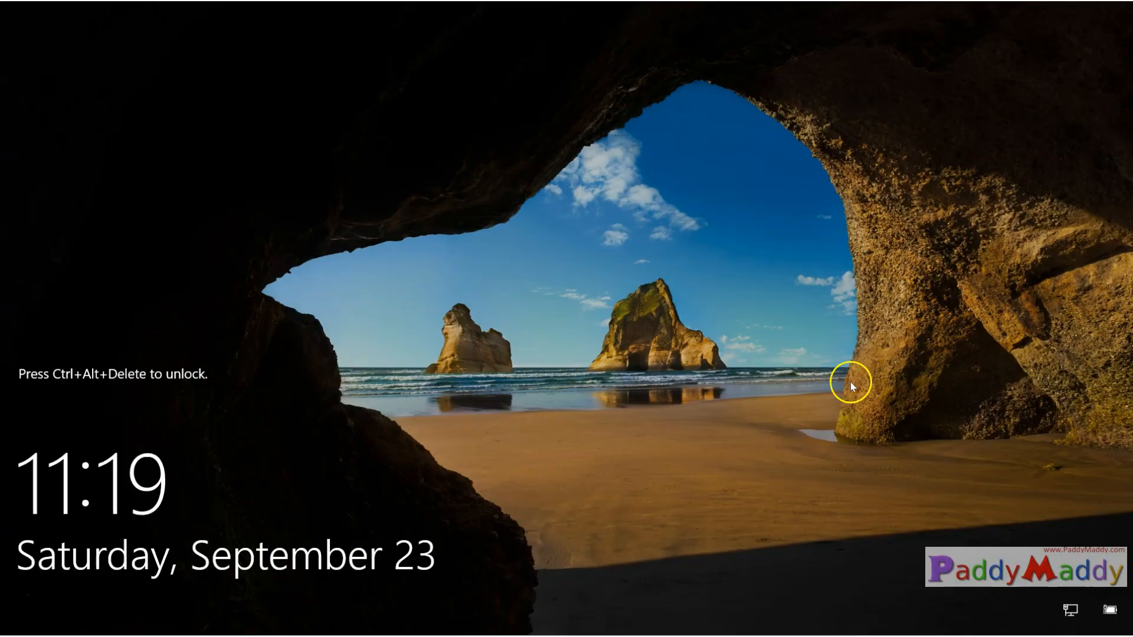
Unlock the Windows session with Ctrl+Alt+Delete and sign in with the account password.
key(ctrl+alt+Delete)
text(P@ssw0rd123)
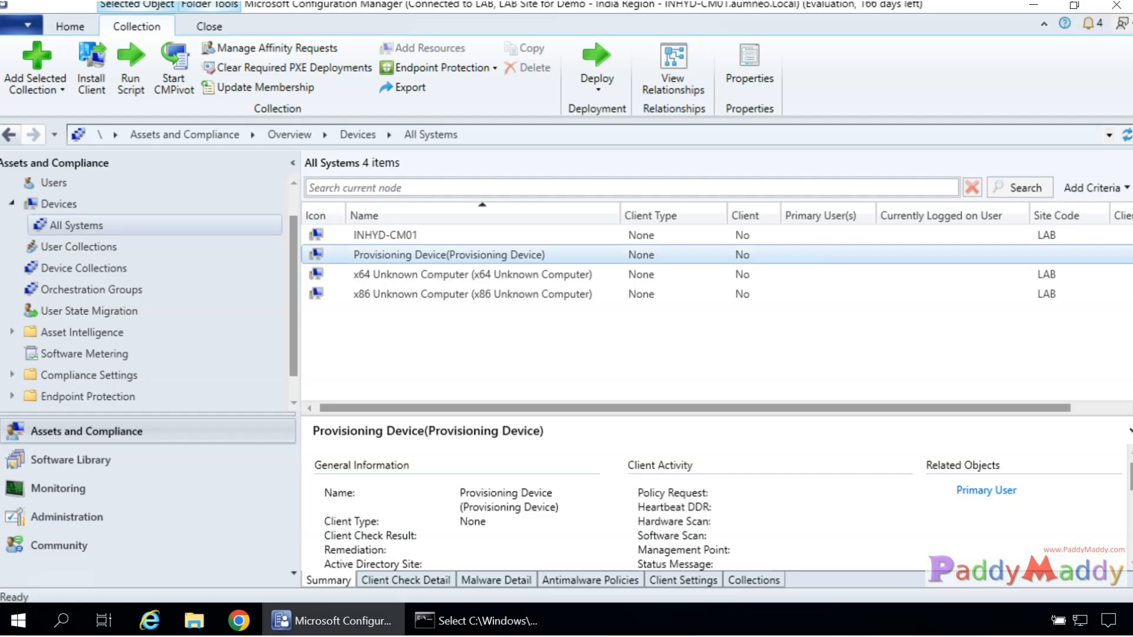
Select INHYD-CM01 in All Systems and bring up its device actions.
click(437, 234)
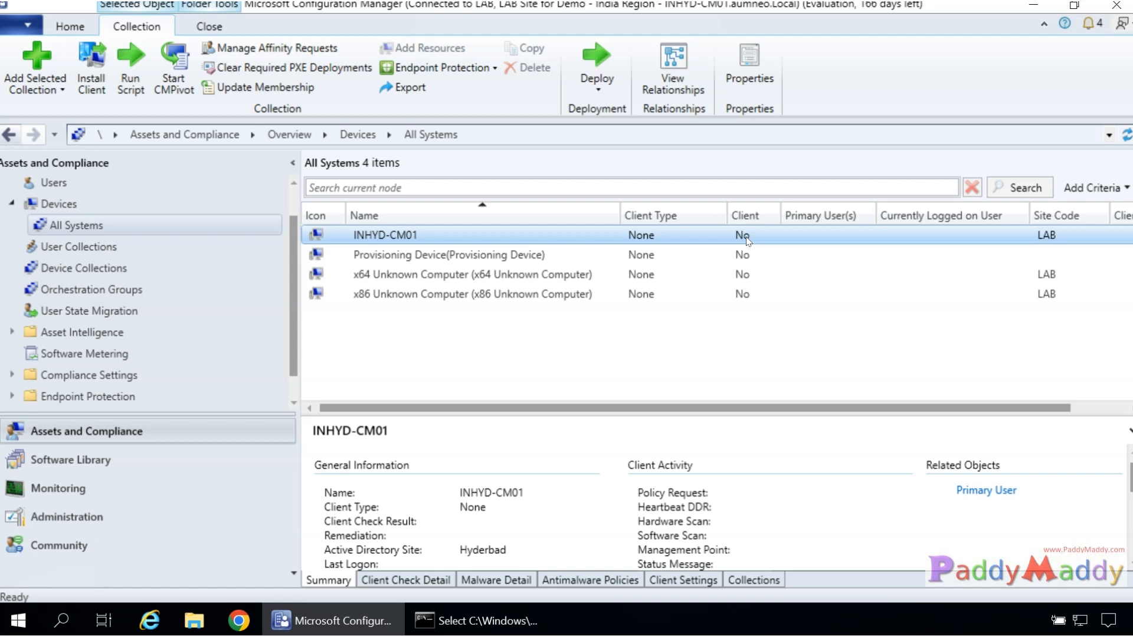
right_click(387, 234)
Open INHYD-CM01 Properties and review its Agent Site, IP Addresses and IP Subnets entries.
click(465, 589)
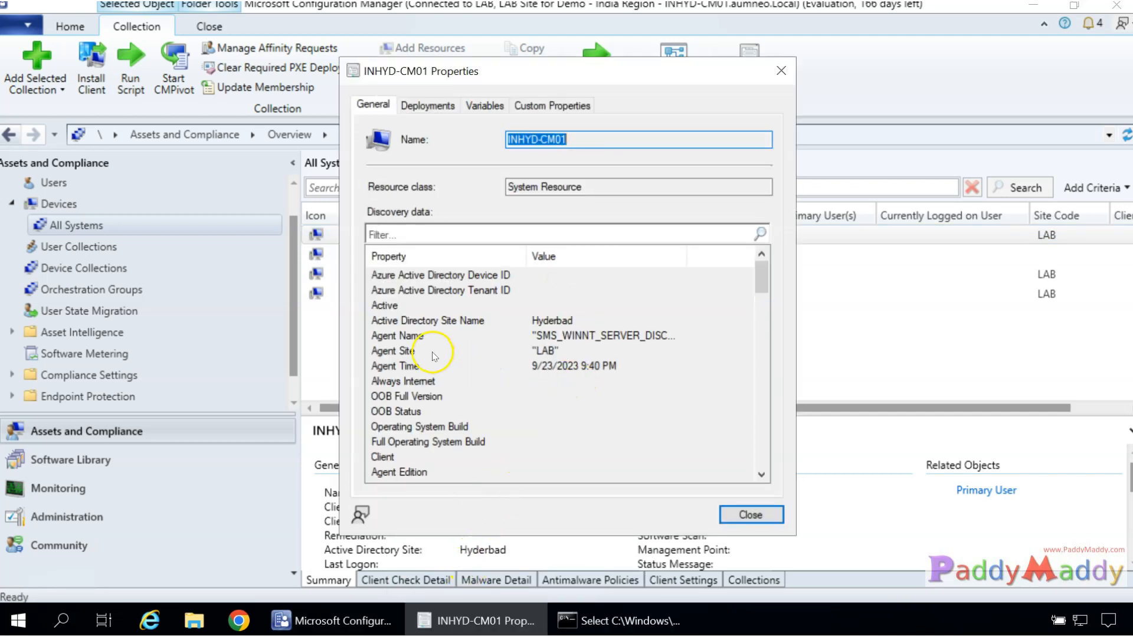
click(431, 351)
scroll(522, 368, down, 4)
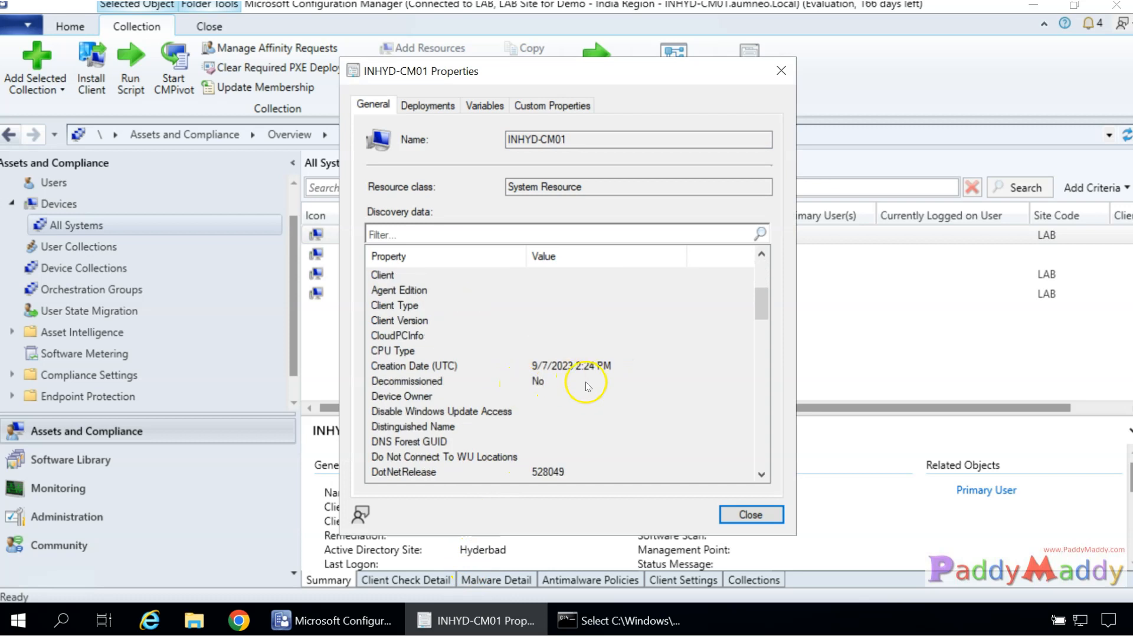
scroll(525, 384, down, 3)
click(449, 426)
click(434, 441)
click(416, 427)
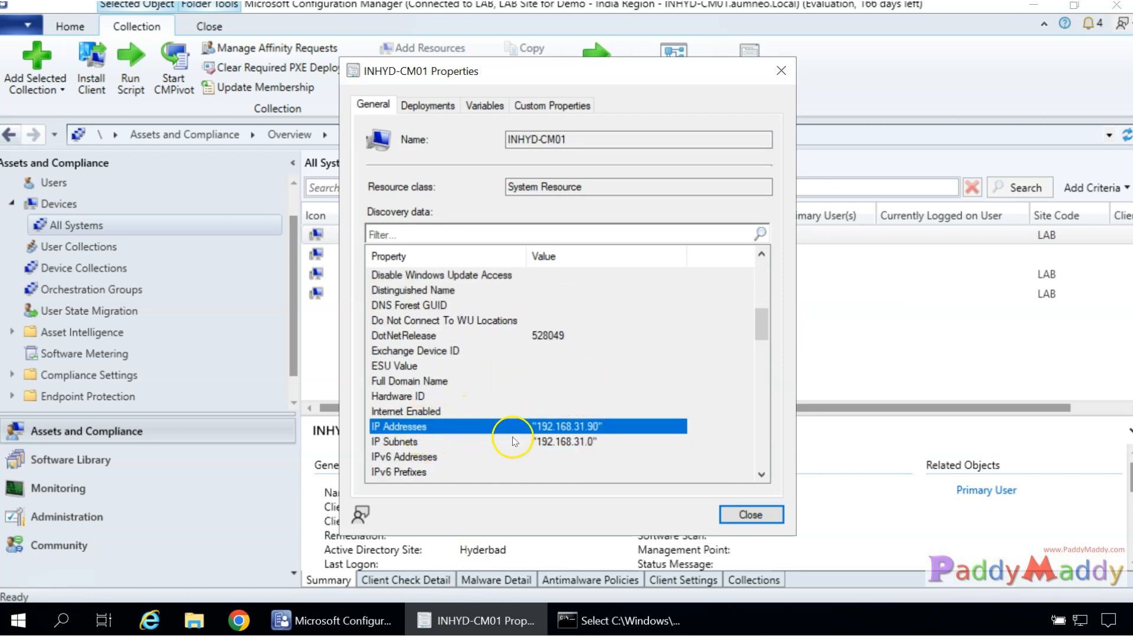
Compare the command prompt's IPCONFIG address 192.168.31.90 with the IP Addresses entry.
click(599, 618)
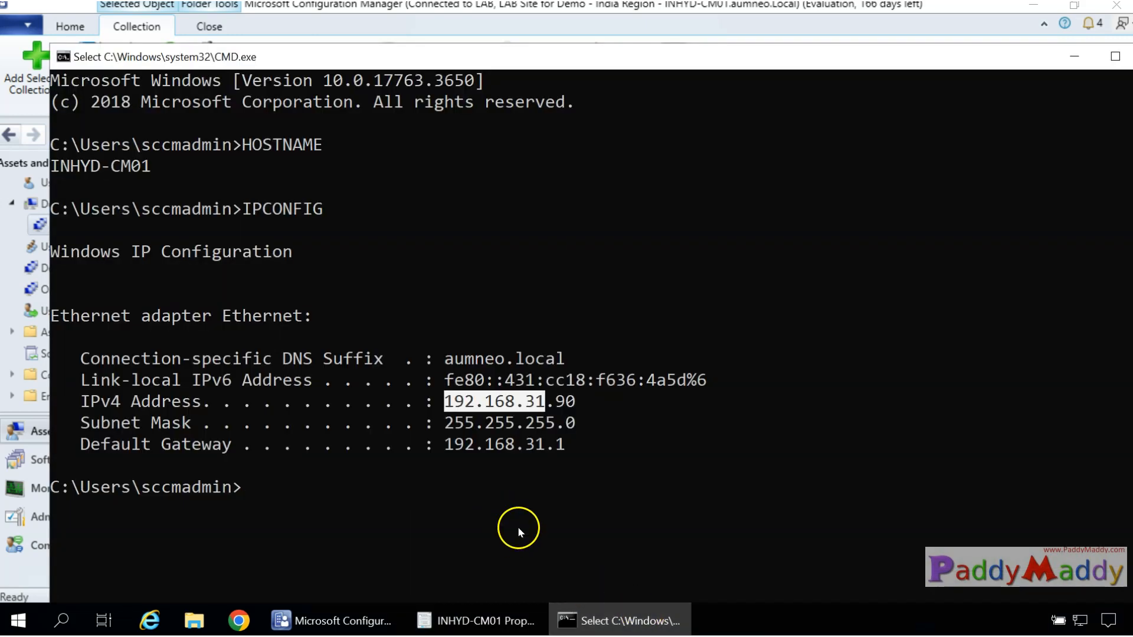
drag(449, 406, 574, 407)
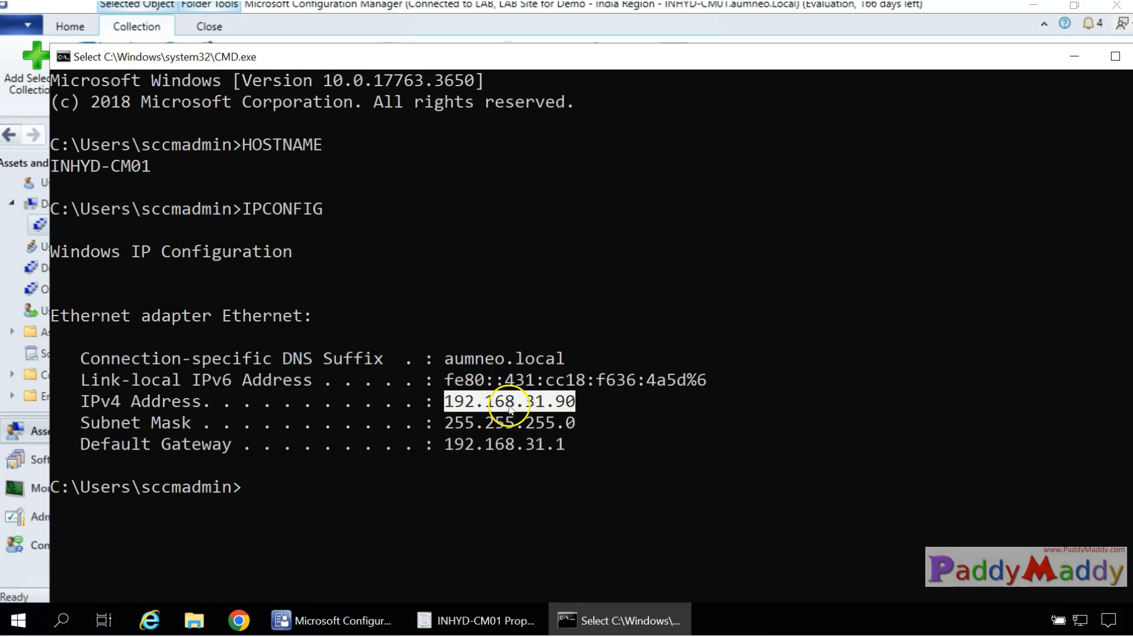
click(623, 610)
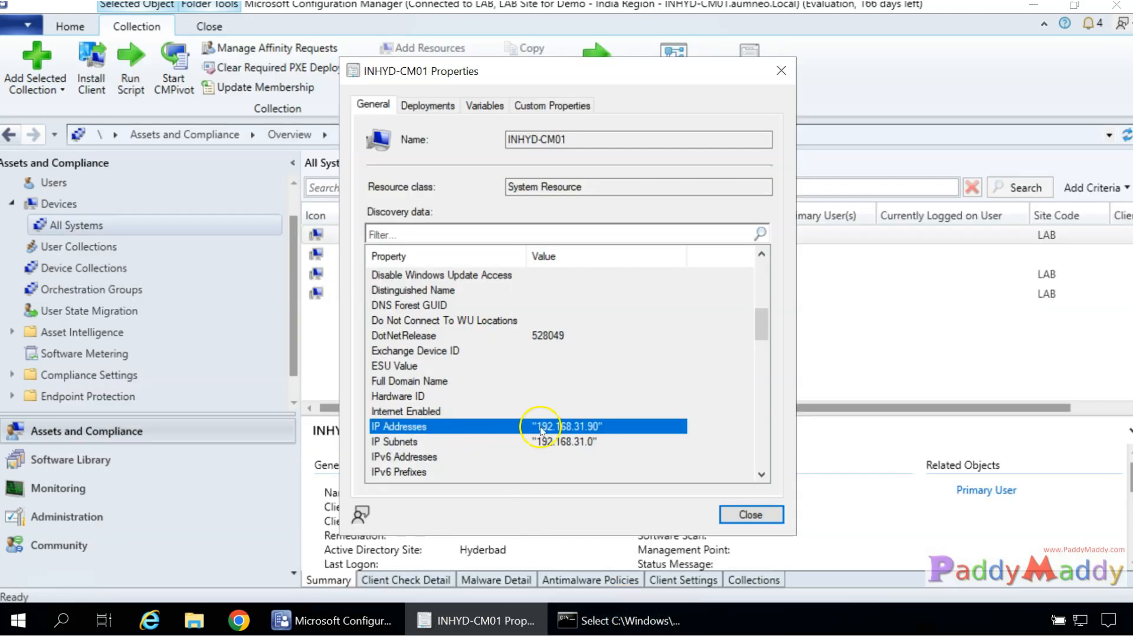
Review the IP Subnets and operating system entries, then close INHYD-CM01 Properties.
scroll(609, 427, down, 4)
scroll(615, 370, up, 3)
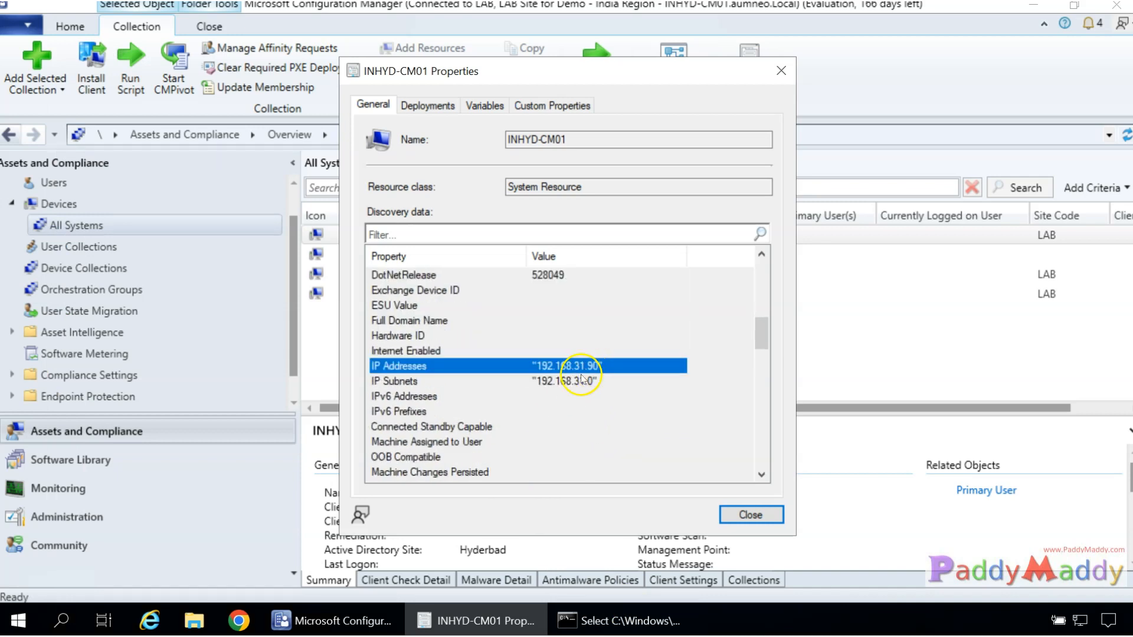
click(578, 382)
scroll(579, 383, down, 5)
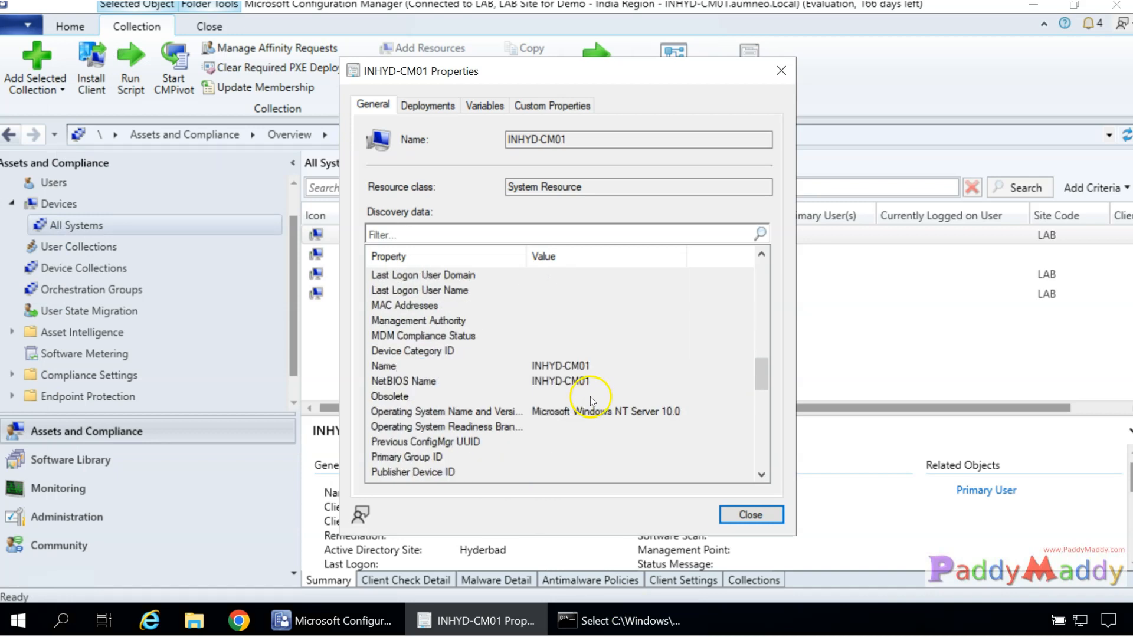
scroll(591, 396, down, 3)
scroll(587, 405, up, 2)
click(603, 373)
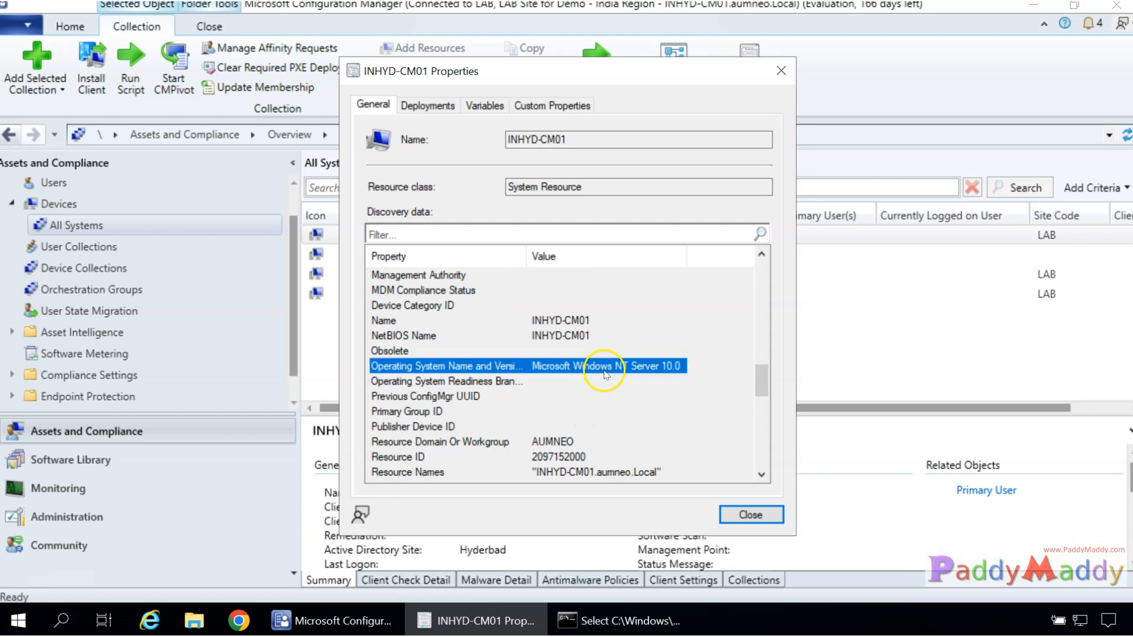
scroll(608, 444, down, 6)
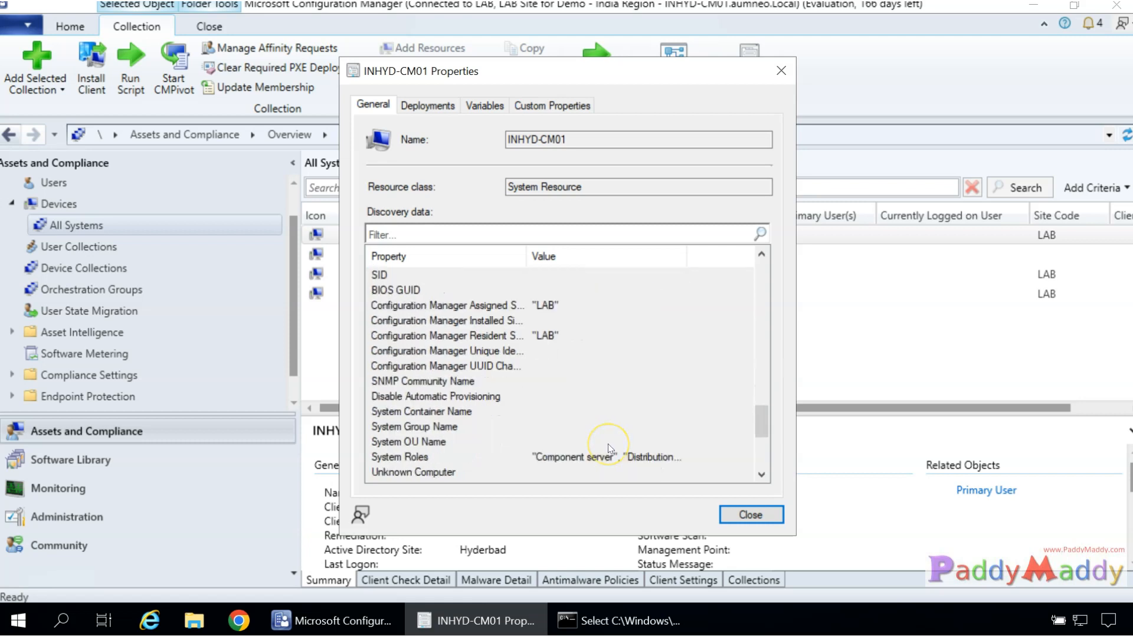
scroll(608, 444, down, 4)
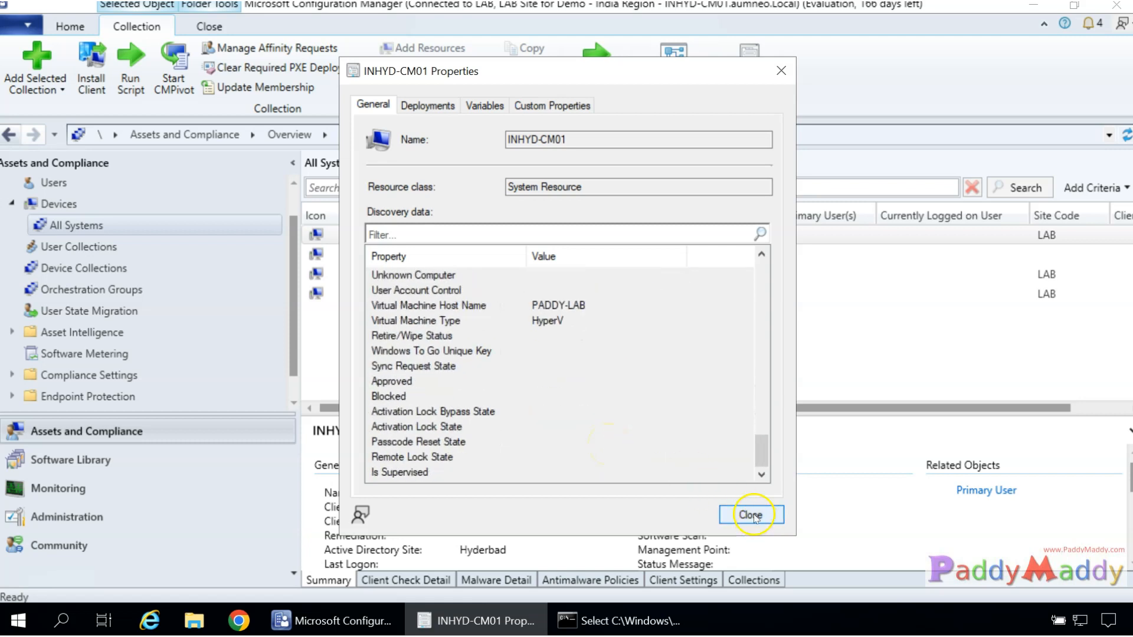
click(751, 515)
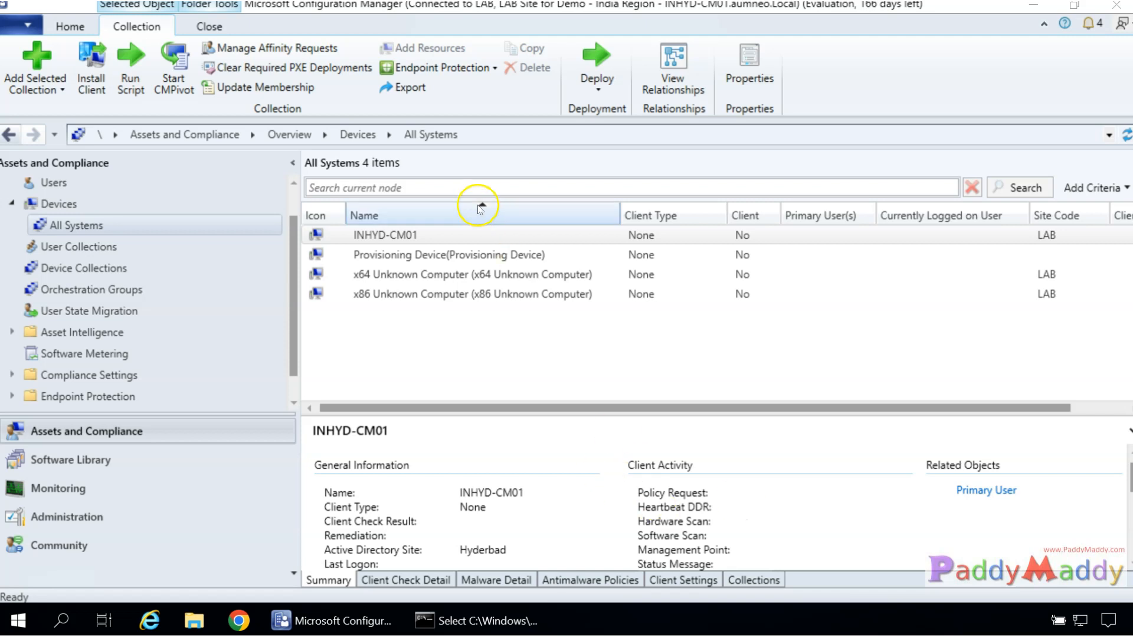
right_click(402, 234)
click(502, 590)
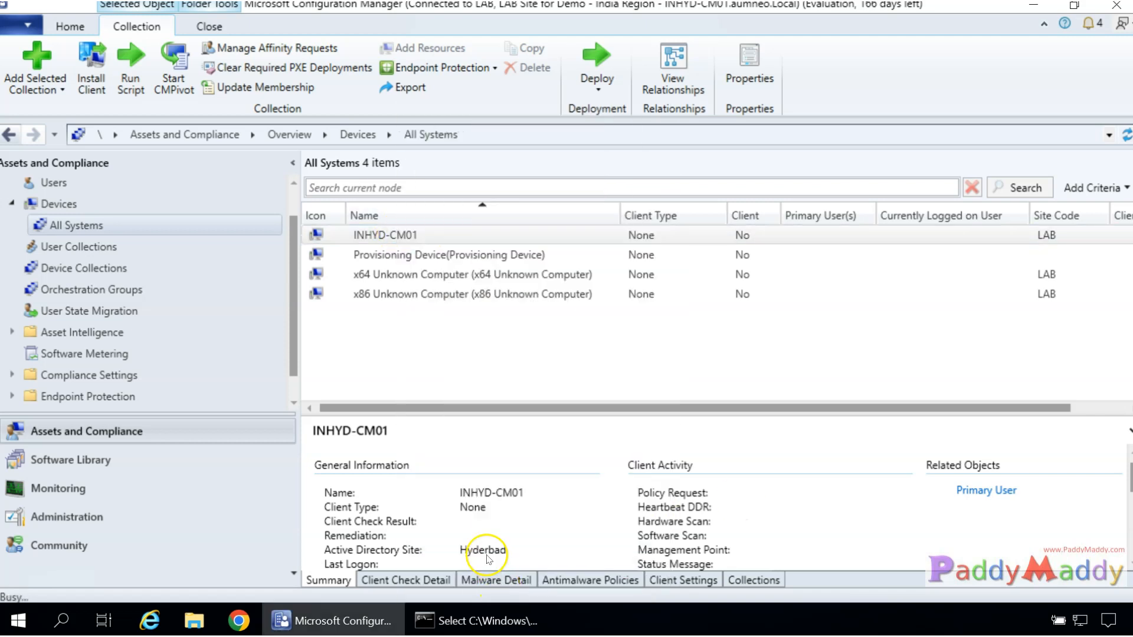
scroll(519, 361, down, 10)
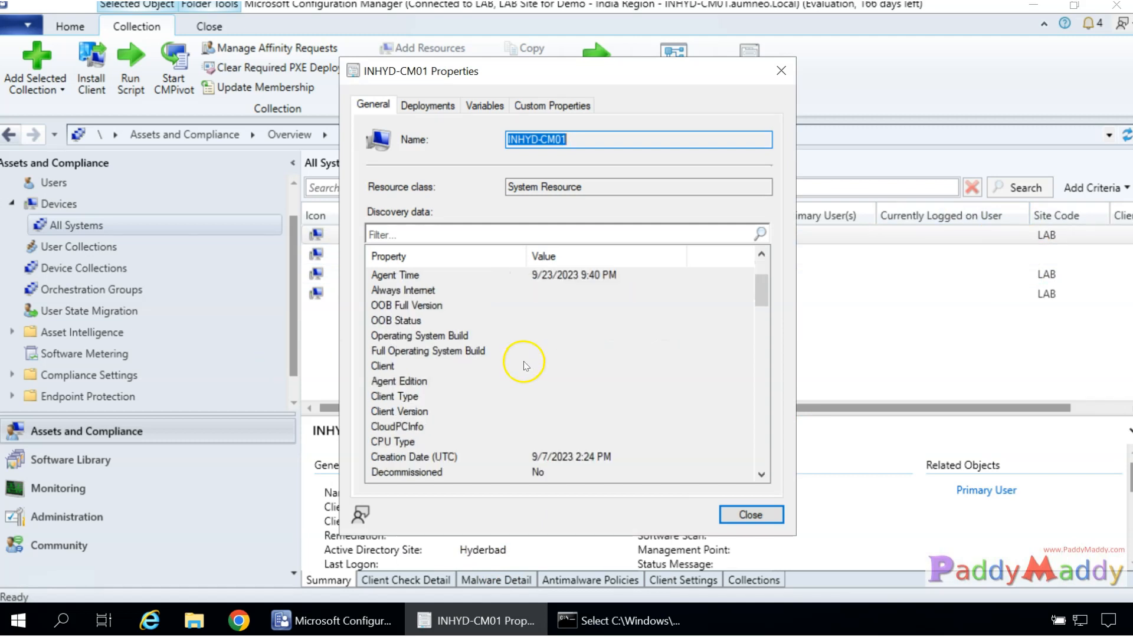
click(482, 235)
text(HYDERA)
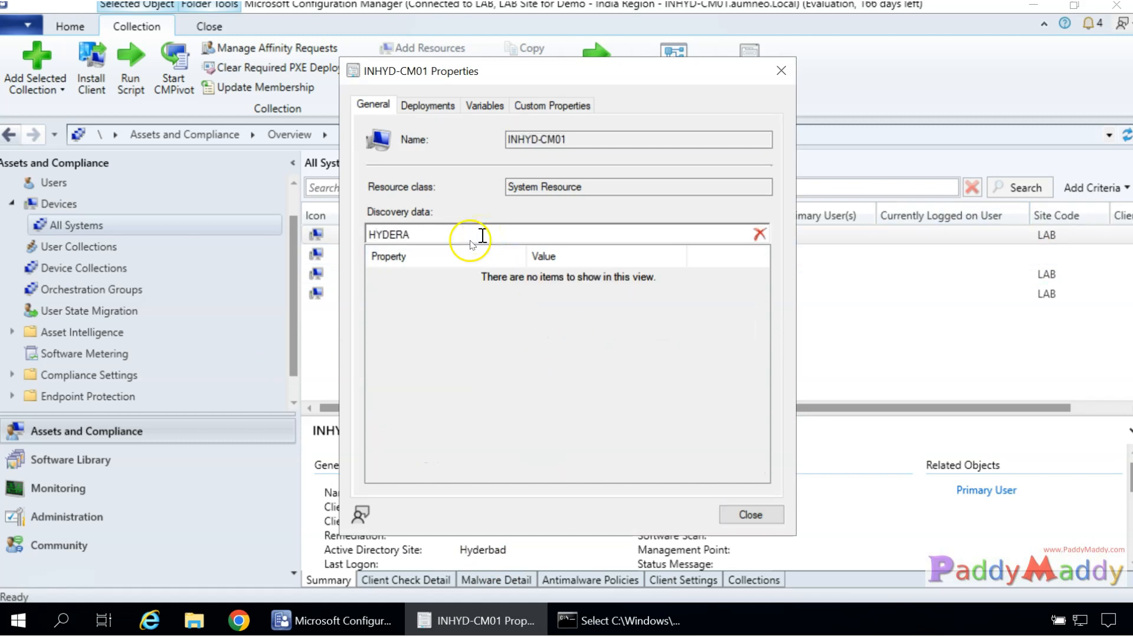
key(BackSpace)
key(BackSpace)
key(BackSpace)
key(BackSpace)
key(BackSpace)
key(BackSpace)
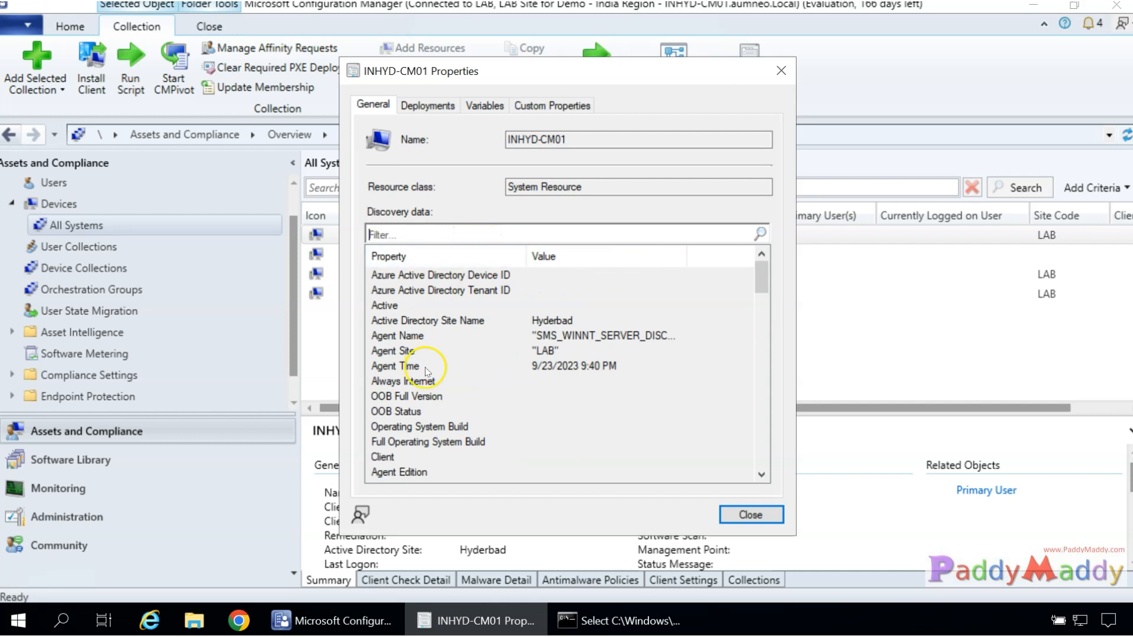
click(449, 321)
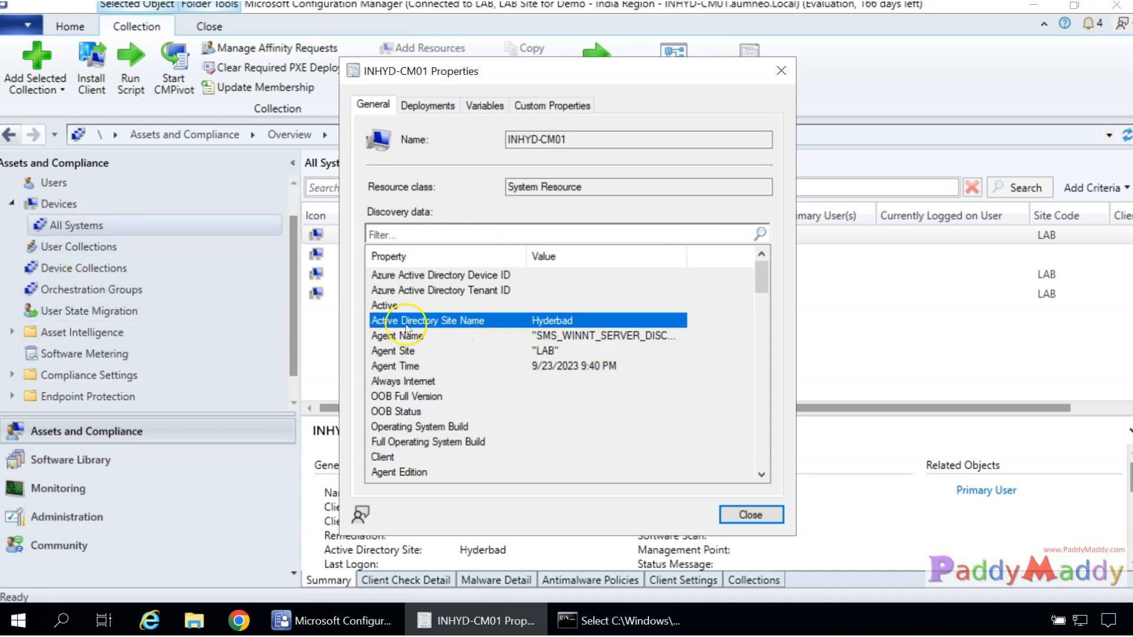
click(730, 527)
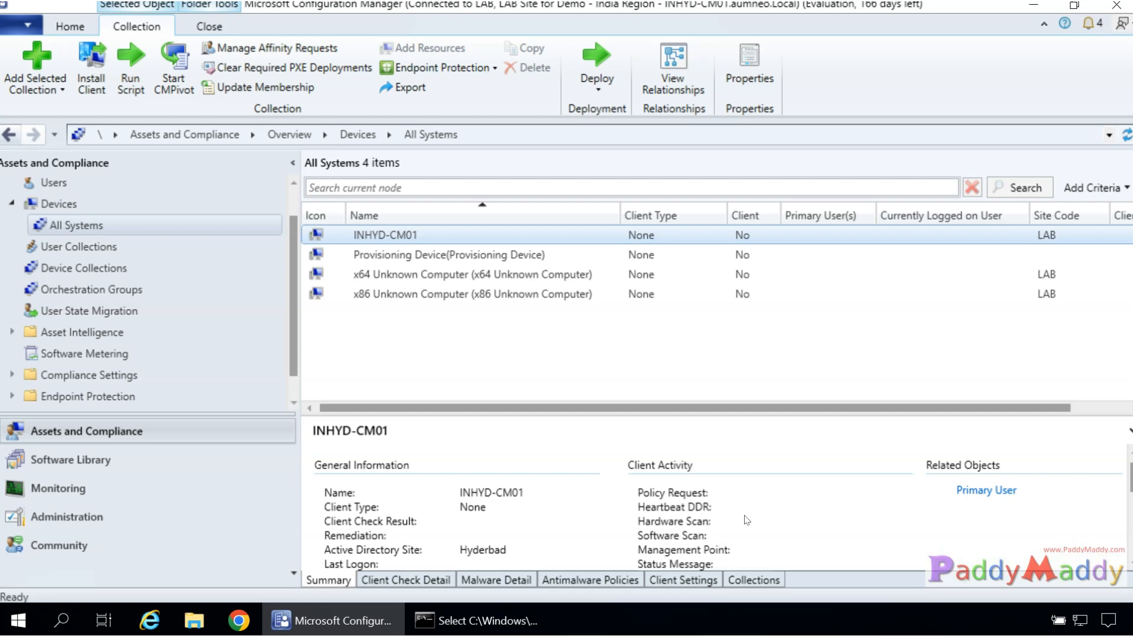
Select and then deselect INHYD-CM01, leaving the four-device All Systems list.
click(445, 232)
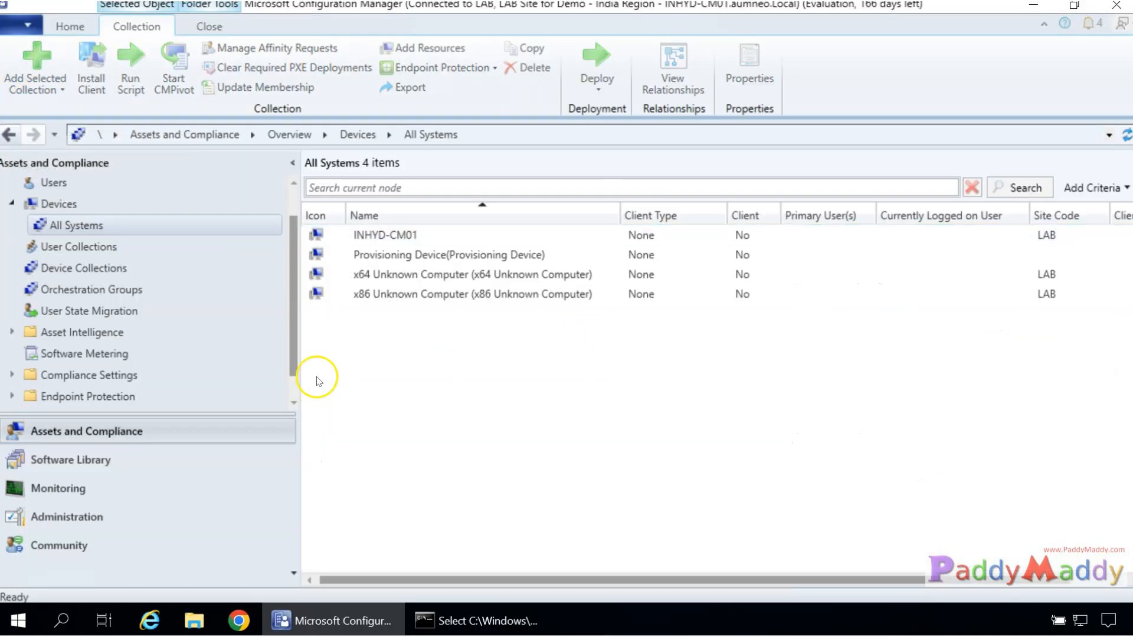
click(321, 380)
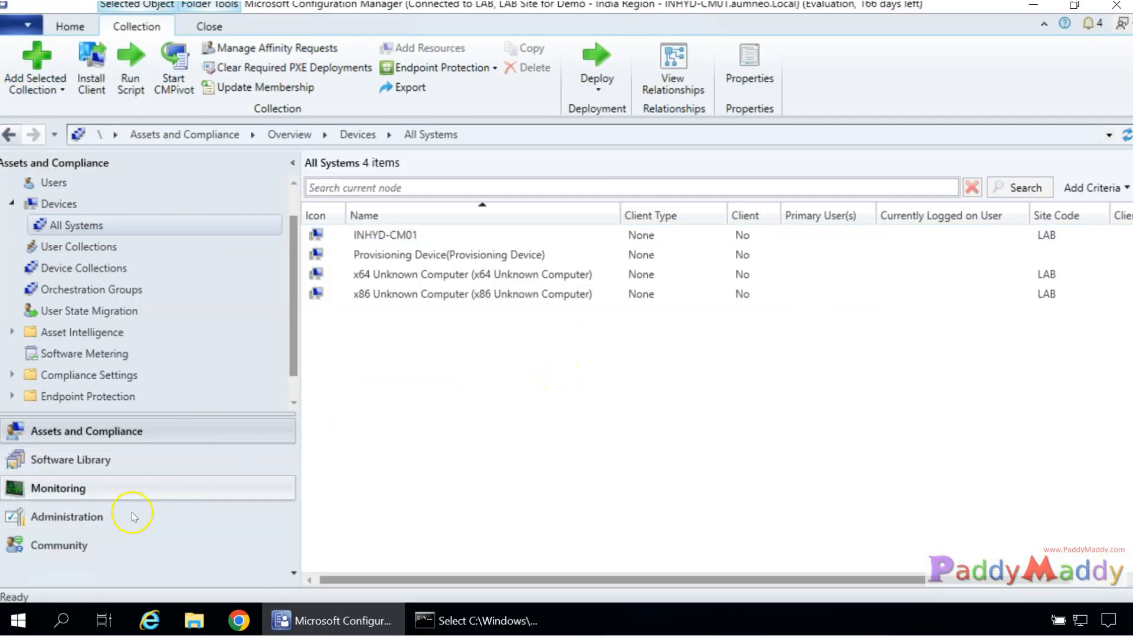
Show the Discovery Methods list under Administration > Hierarchy Configuration.
click(84, 517)
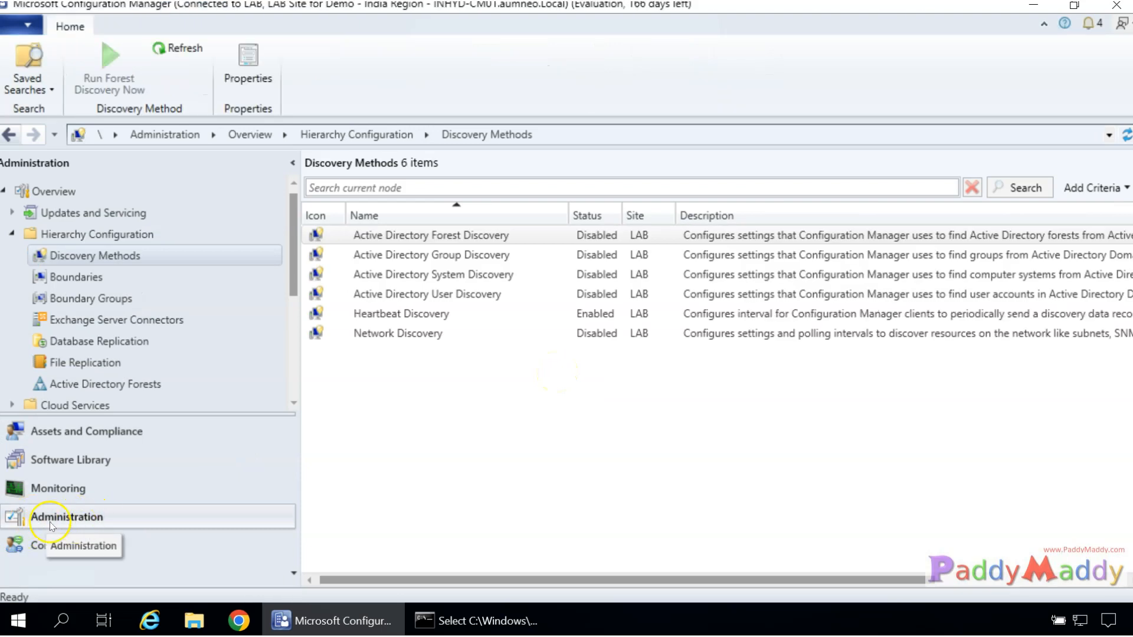
click(92, 260)
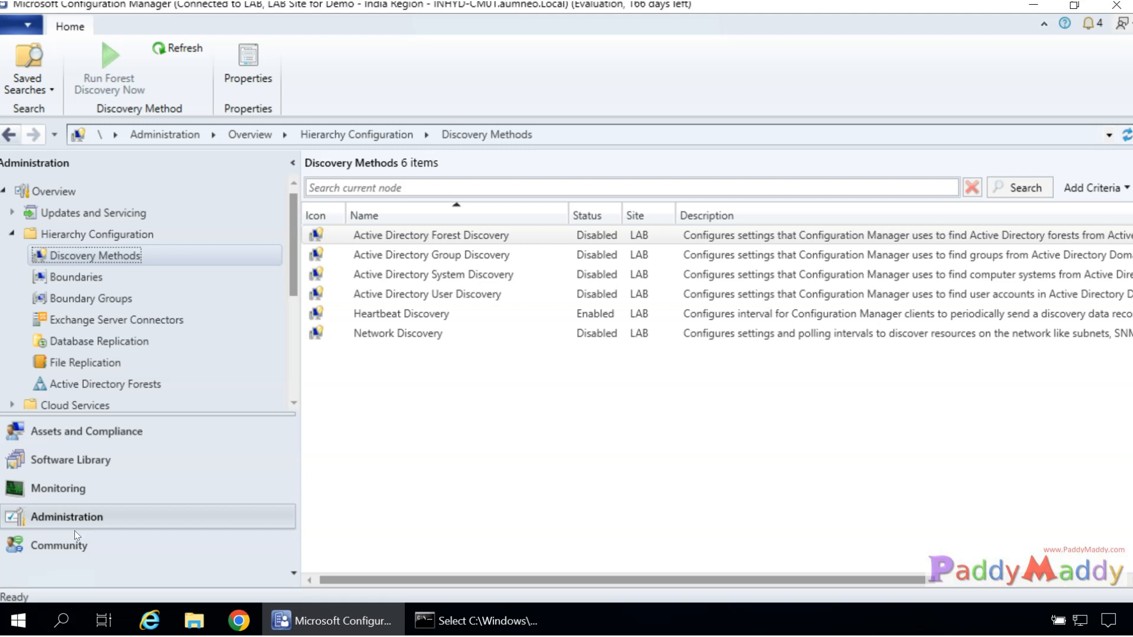
click(523, 477)
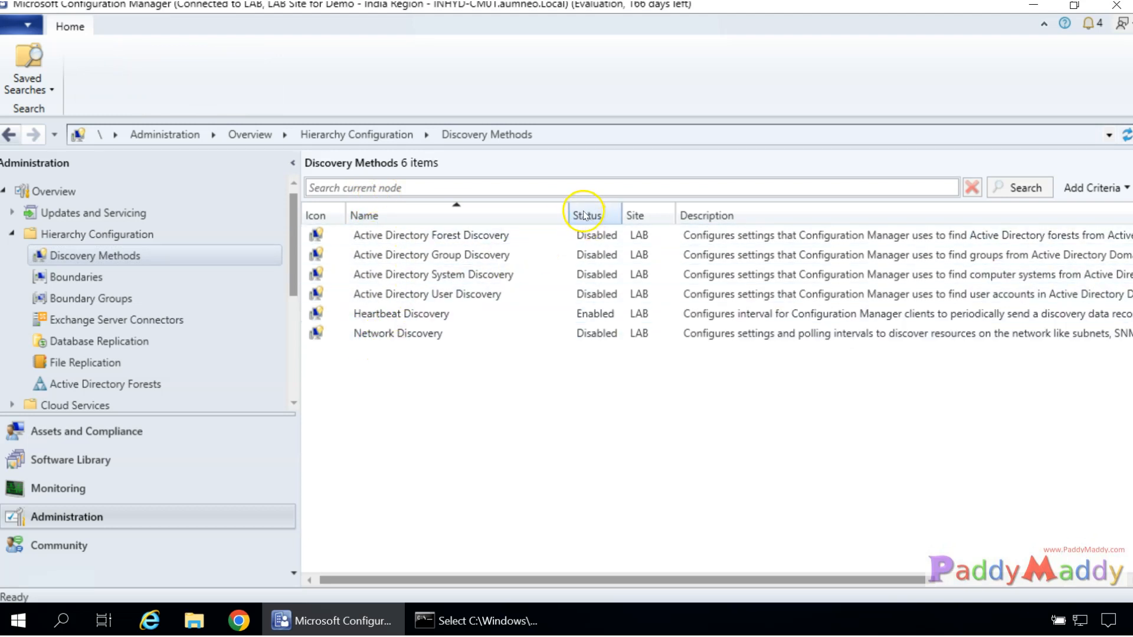
Inspect Heartbeat Discovery, the only enabled method, then select Active Directory User Discovery.
click(399, 319)
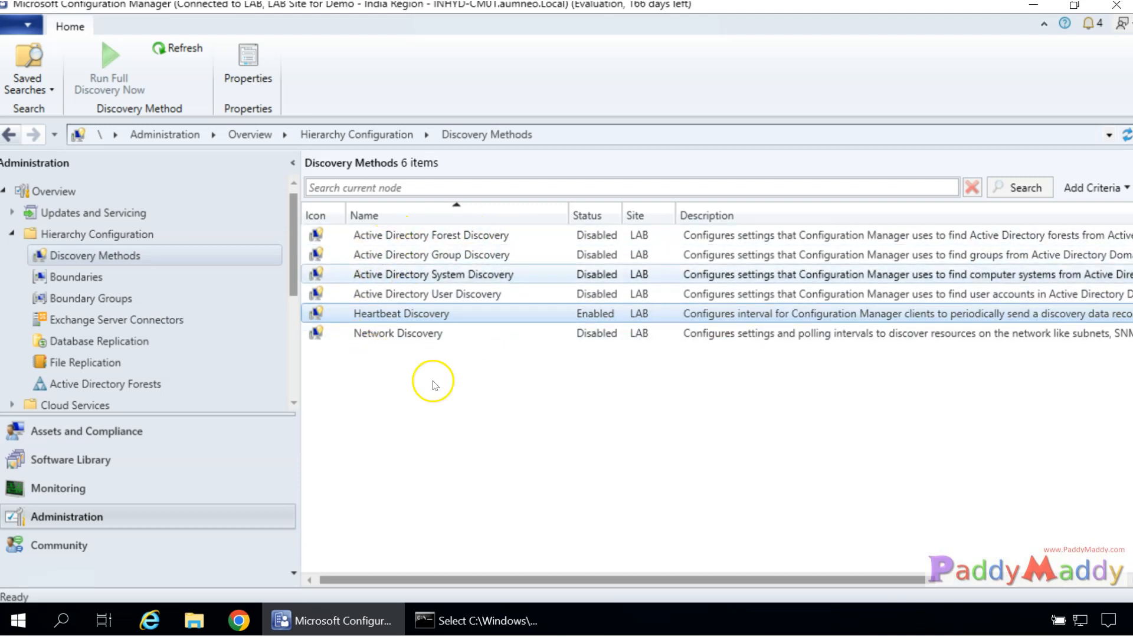
click(448, 489)
click(367, 298)
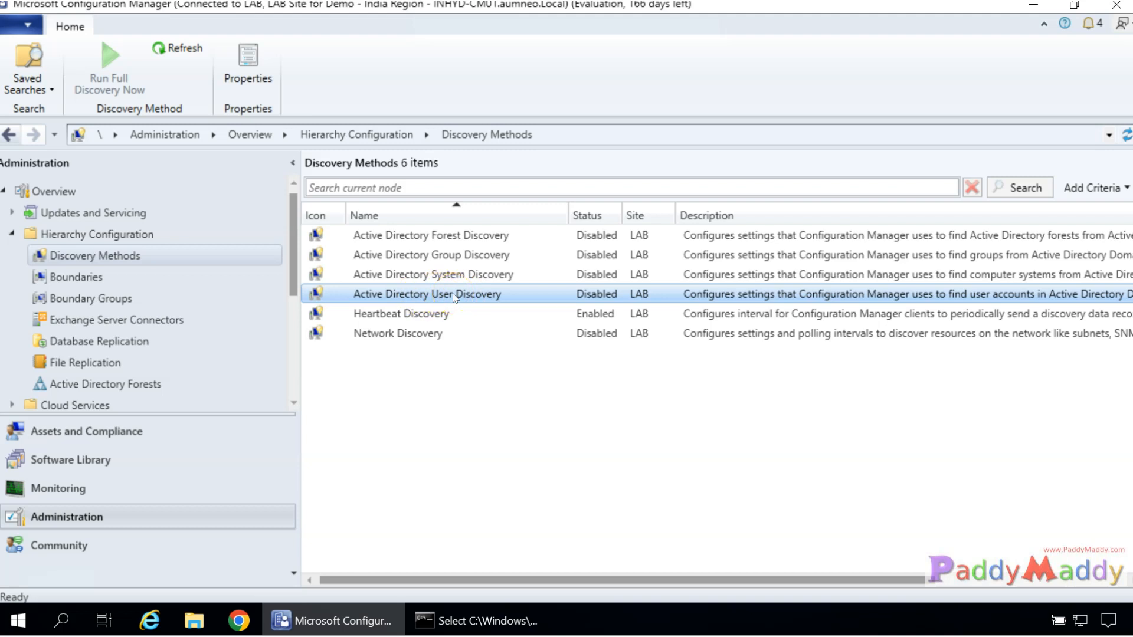
Select Active Directory Group and System Discovery in turn, scrolling across the list columns.
click(451, 260)
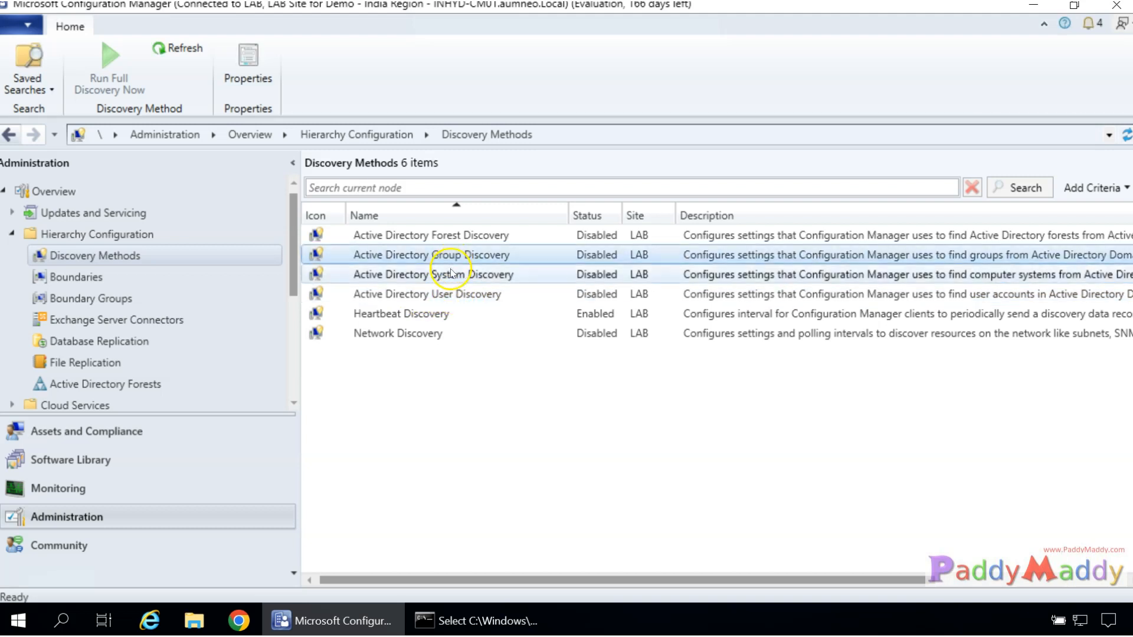
click(433, 276)
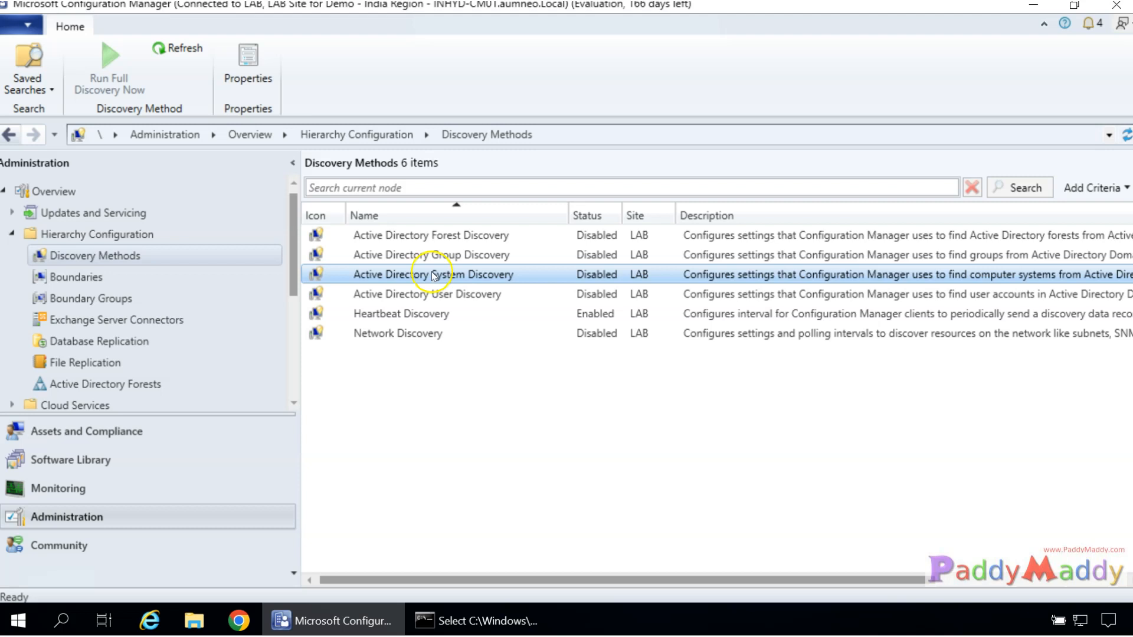
click(436, 260)
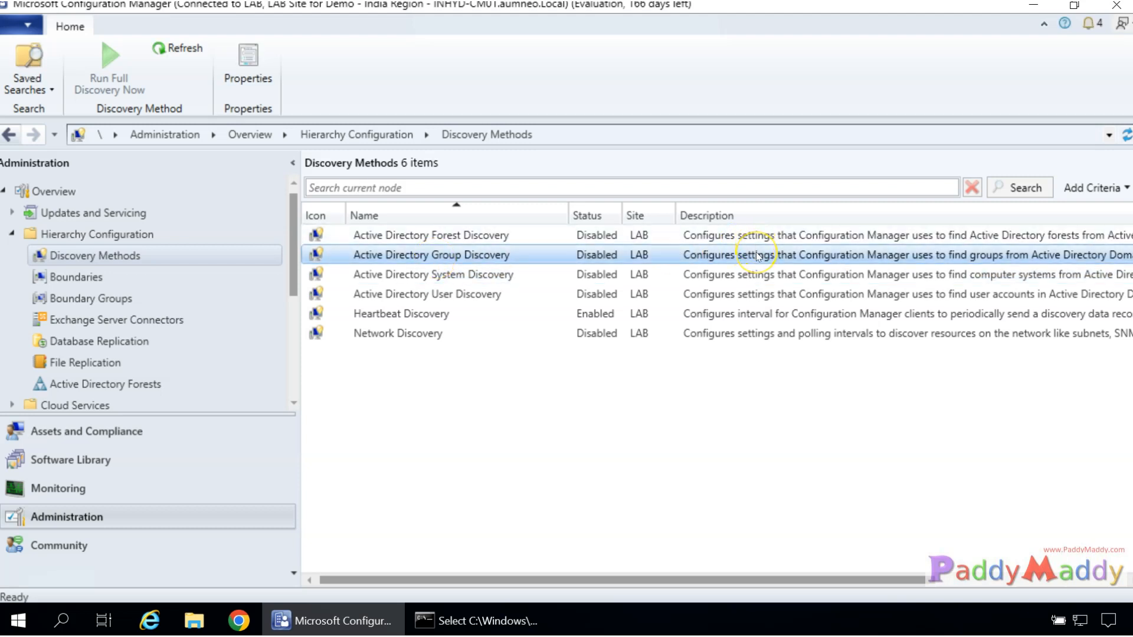
drag(557, 581, 744, 585)
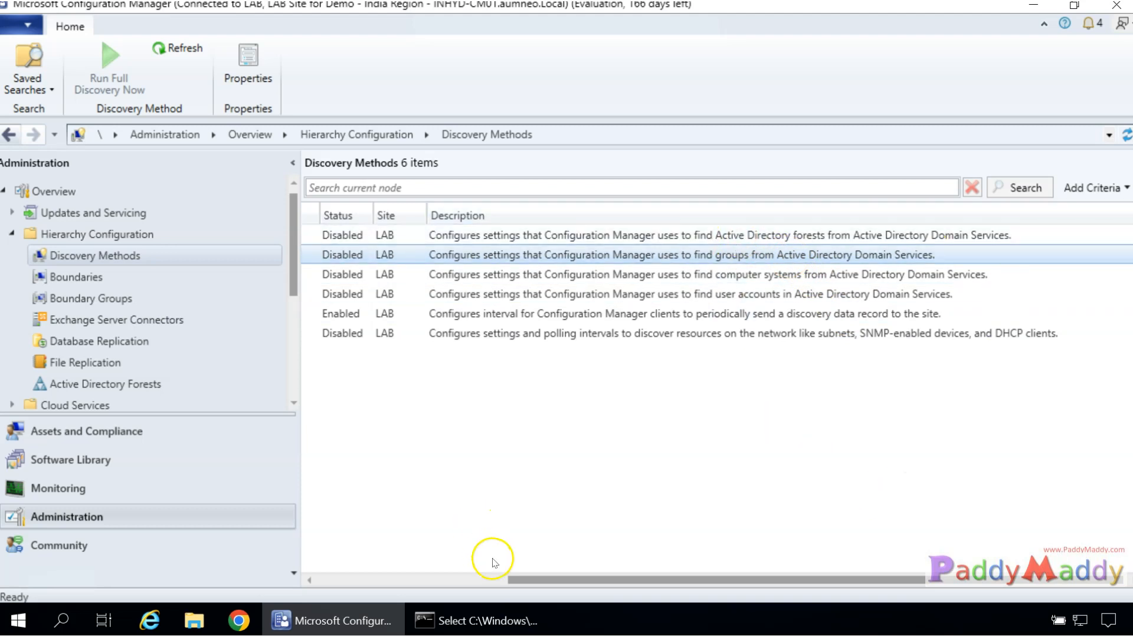
drag(519, 585, 316, 589)
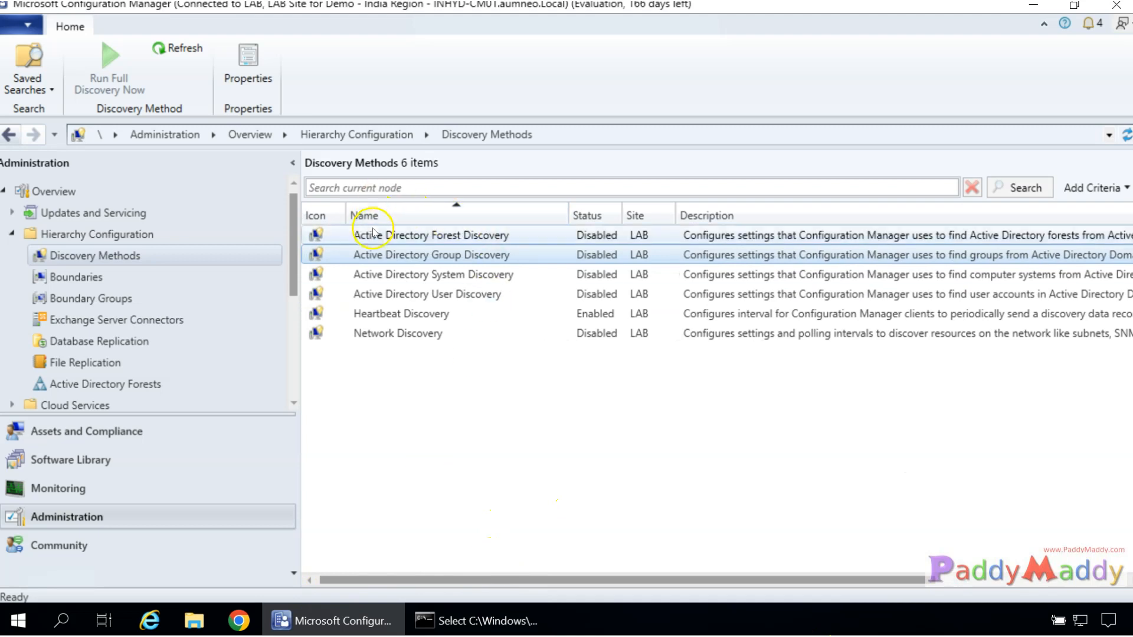
Select Active Directory Forest Discovery together with Active Directory Group Discovery.
click(351, 237)
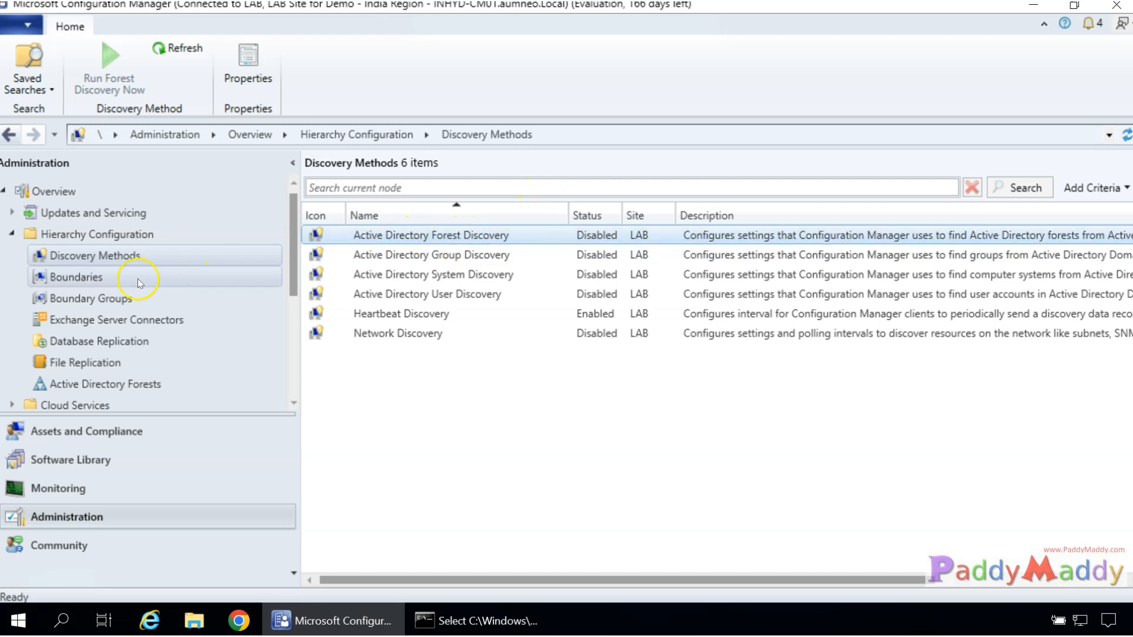
click(118, 277)
click(119, 256)
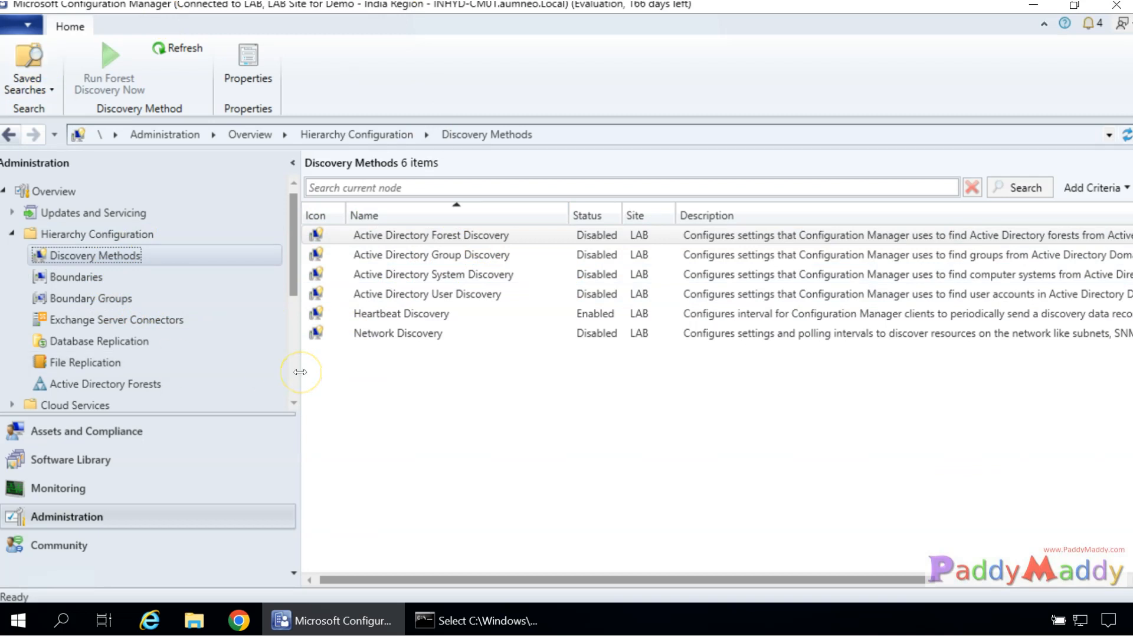
ctrl+click(450, 259)
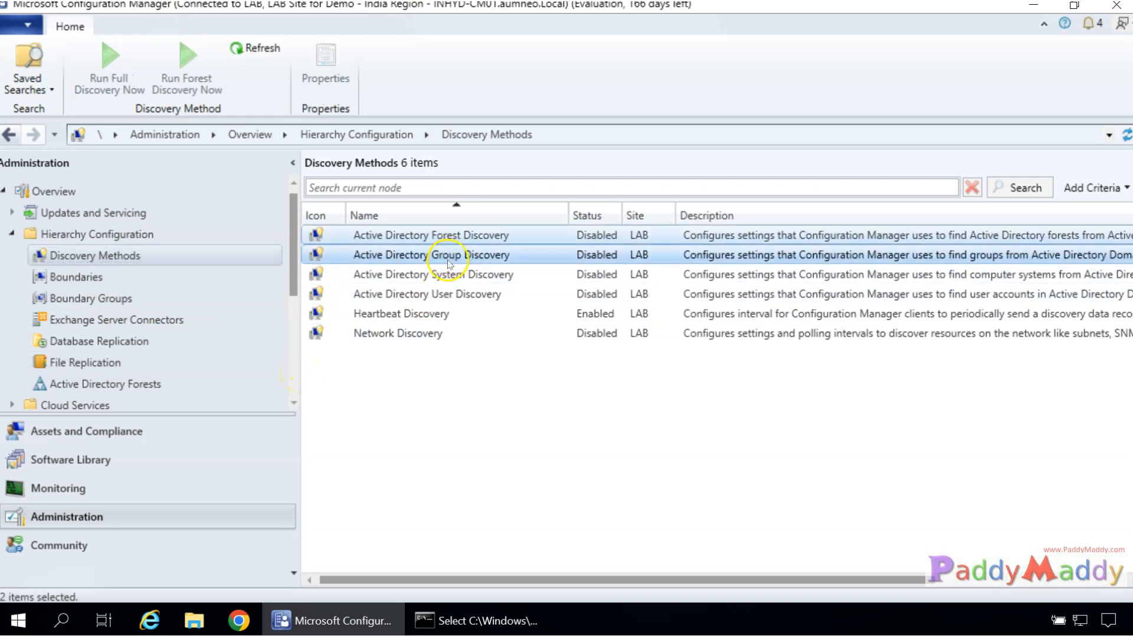
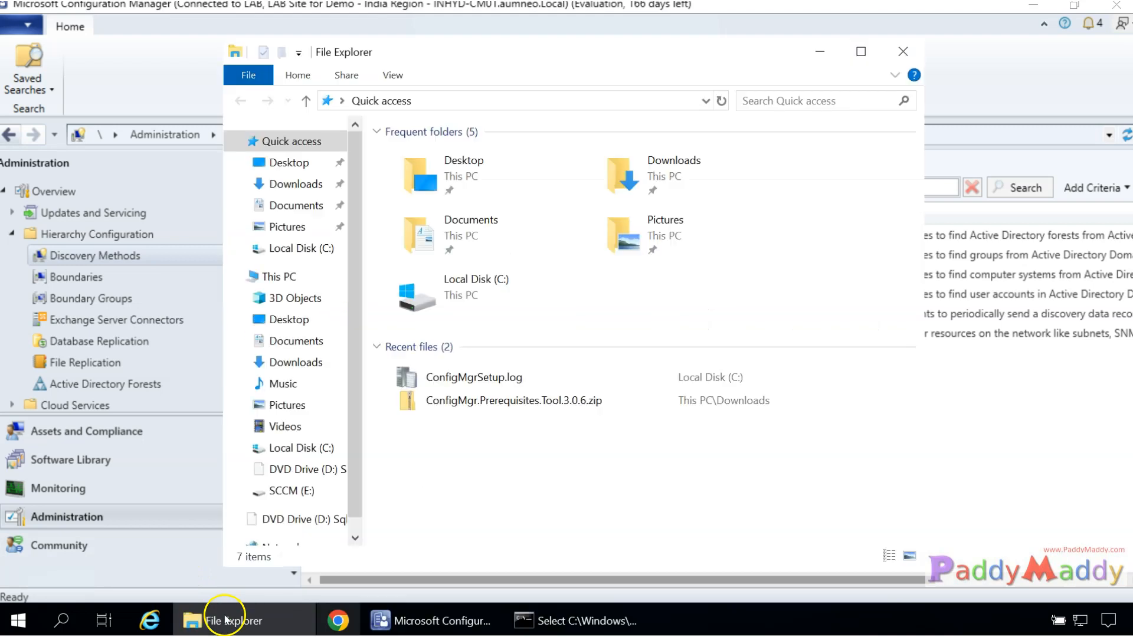
Maximize the File Explorer Quick access window, then bring the Configuration Manager console back to the front.
click(861, 52)
mouse_move(239, 631)
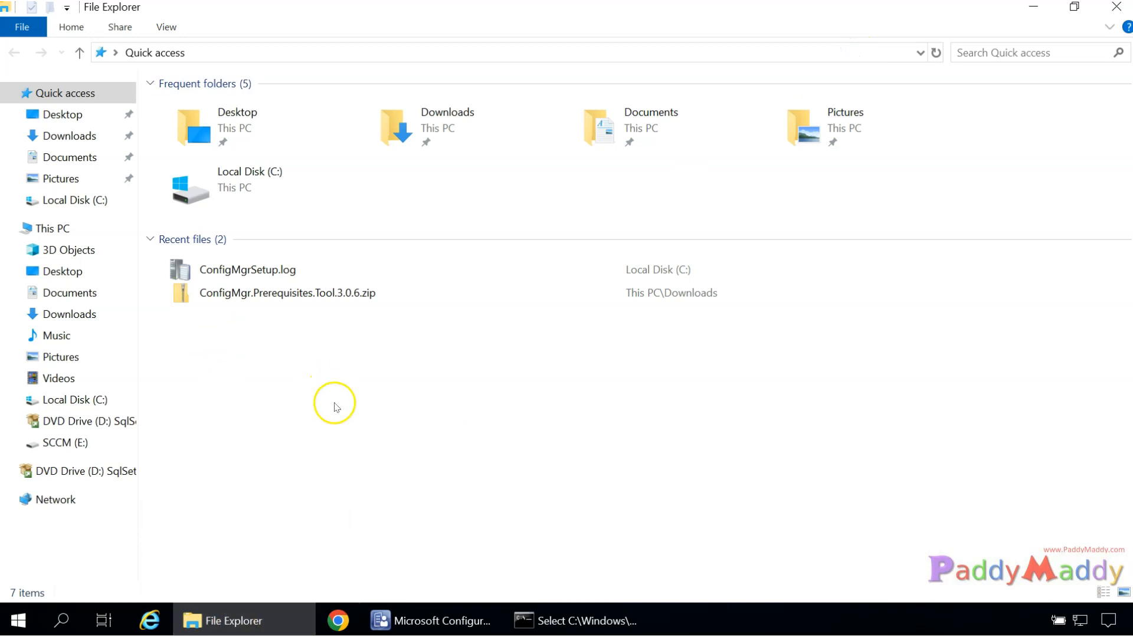
click(431, 621)
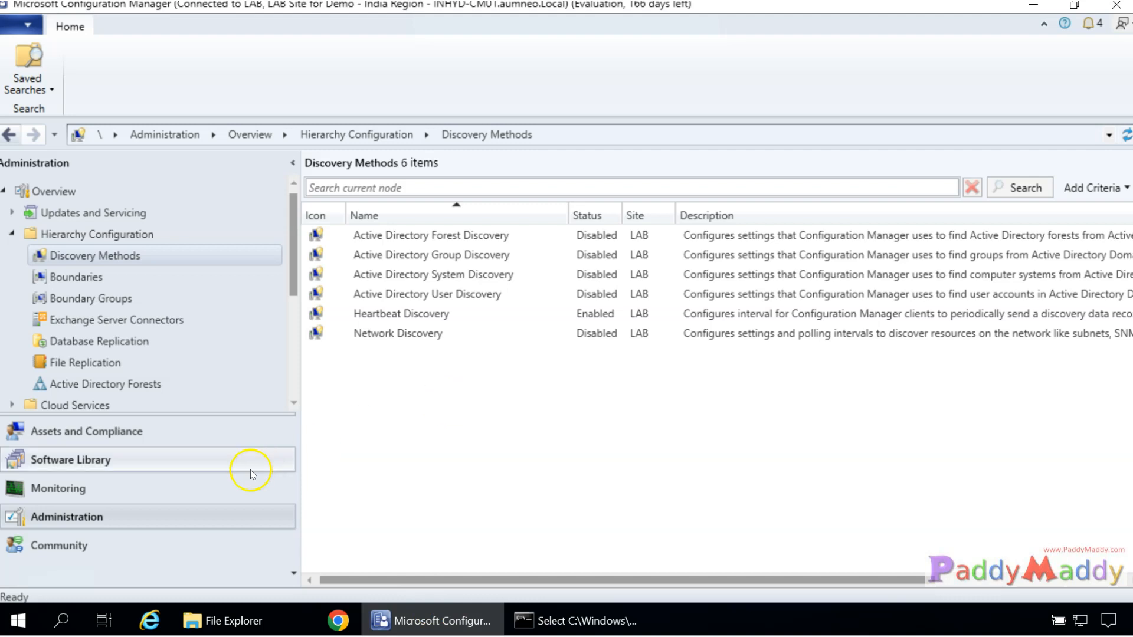
Show Monitoring's Site Status list and launch Configuration Manager Service Manager from the ribbon.
drag(289, 281, 281, 385)
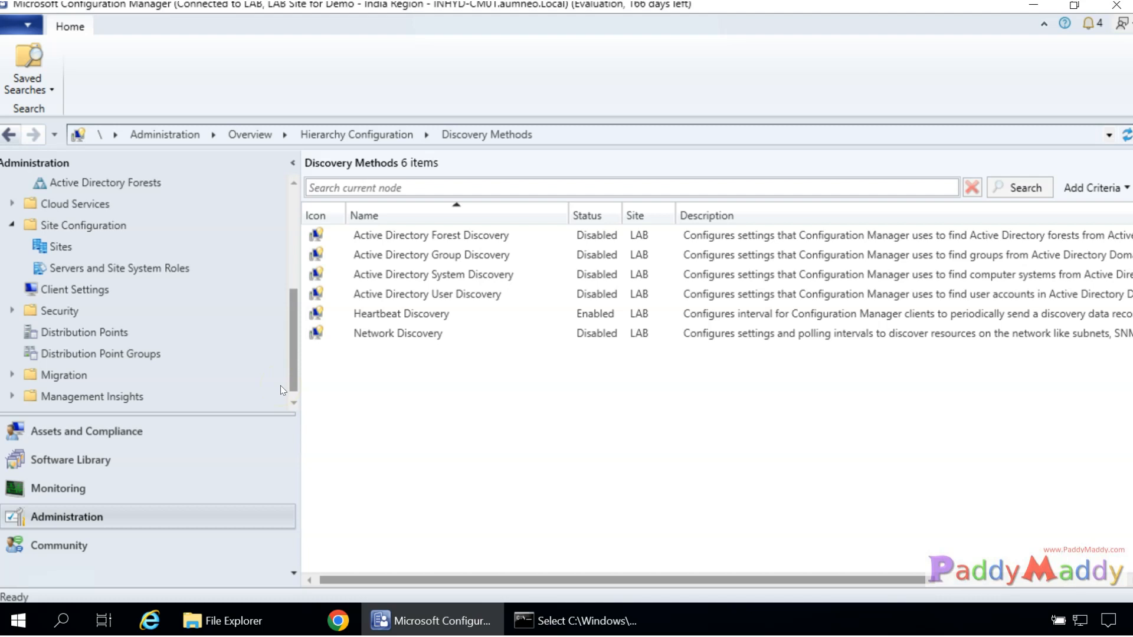
click(76, 489)
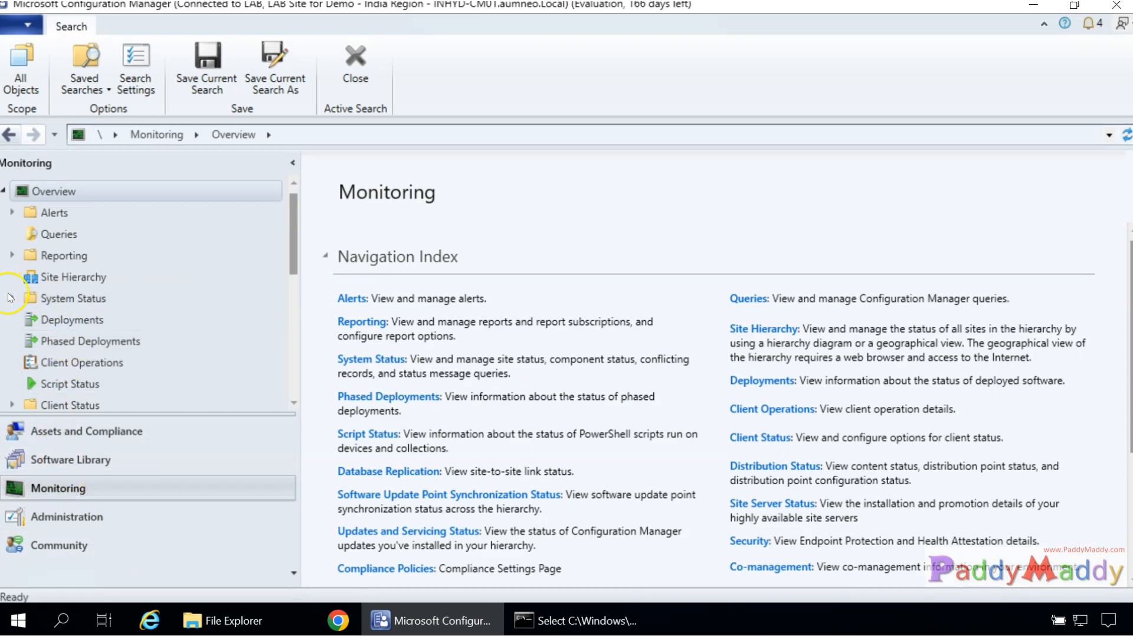
click(71, 299)
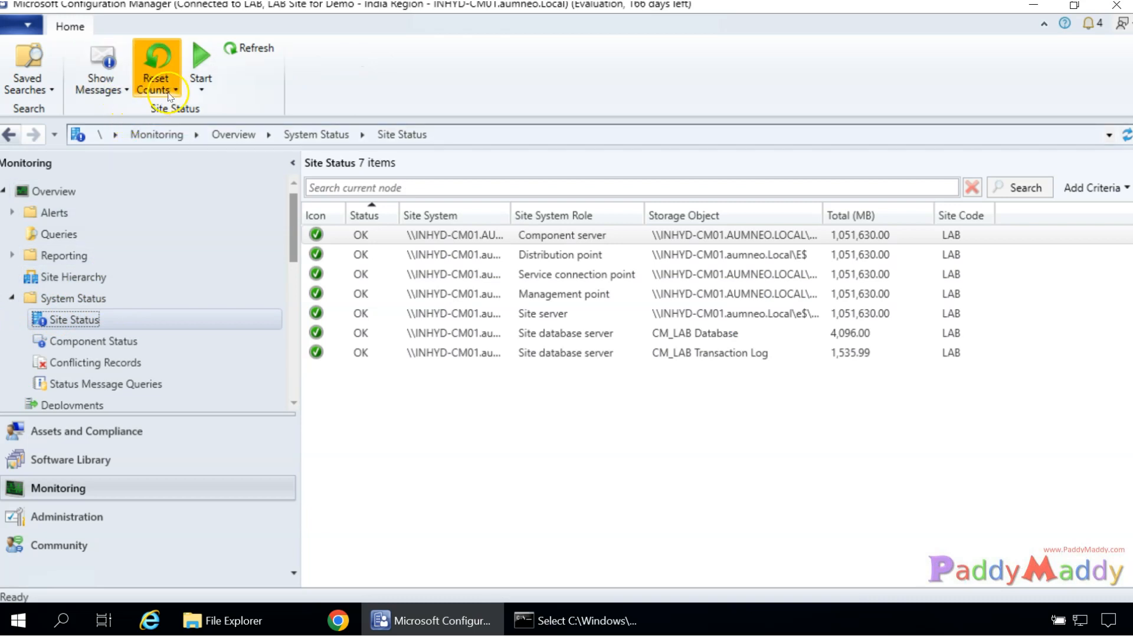
click(156, 83)
click(201, 83)
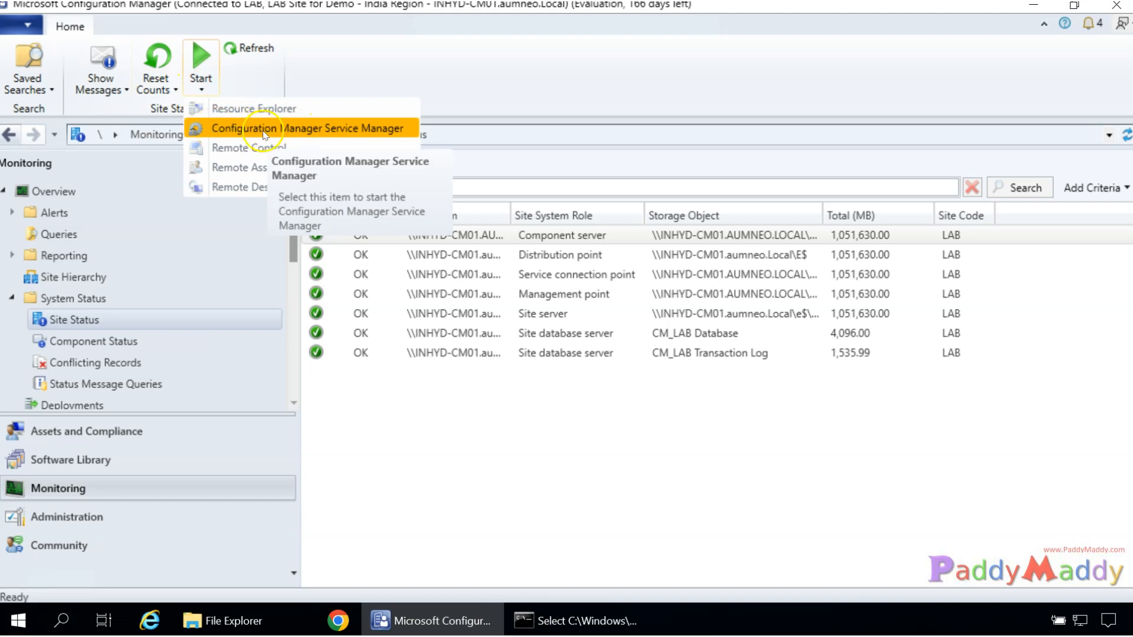
click(370, 128)
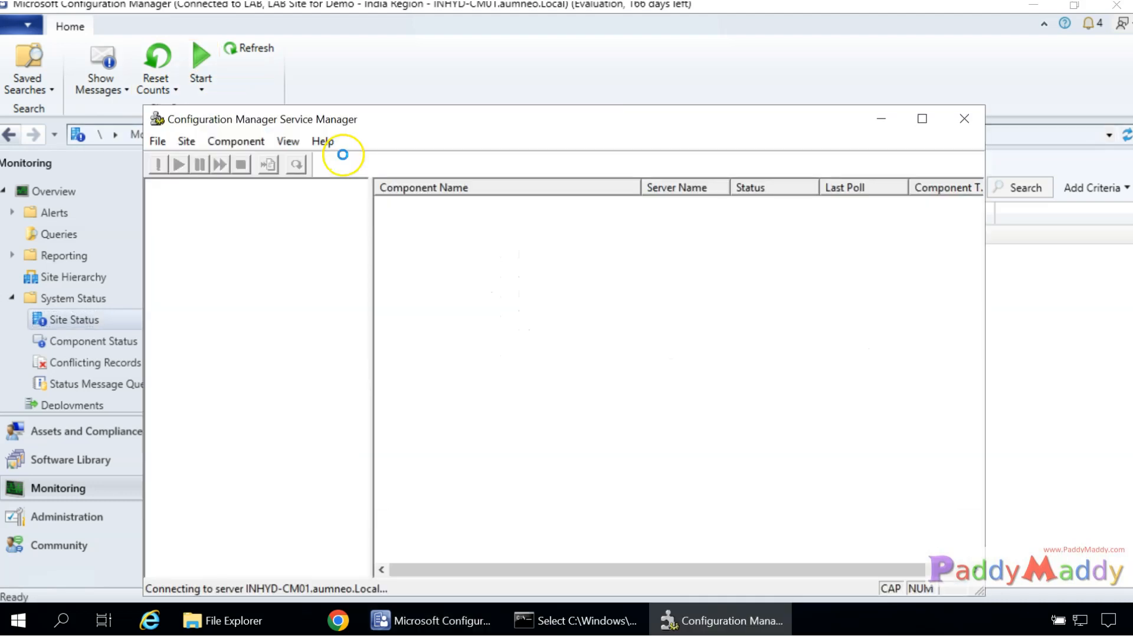
Expand the LAB site and list its components in a maximized Service Manager window.
drag(439, 118, 661, 88)
double_click(414, 156)
click(453, 173)
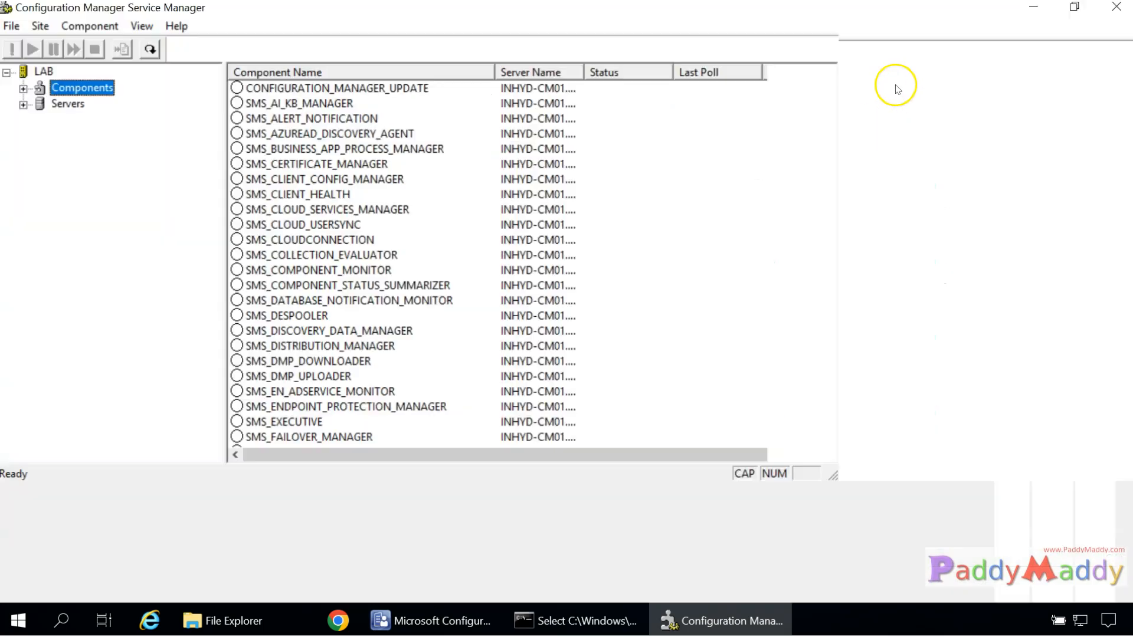
double_click(894, 89)
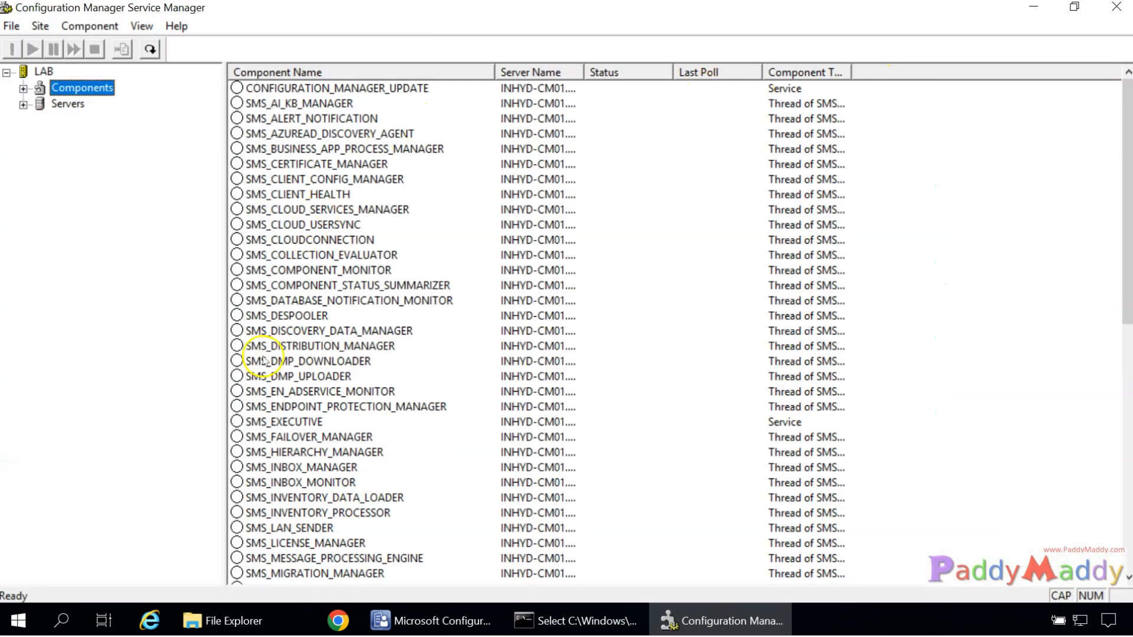
Browse the LAB component list and select SMS_RULE_ENGINE.
scroll(448, 460, down, 11)
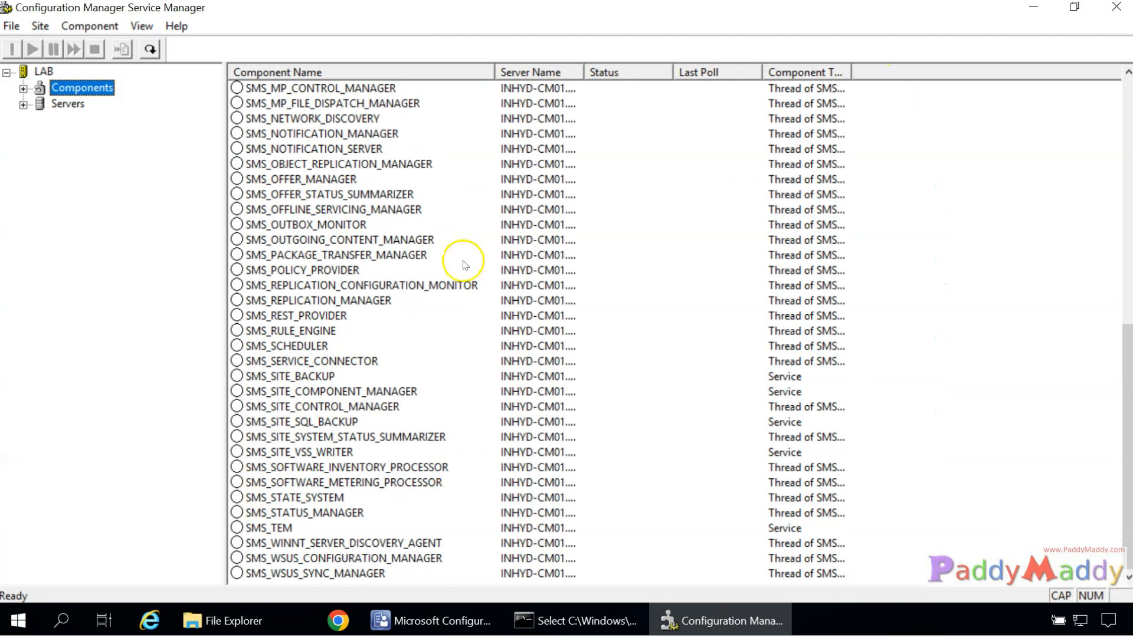
scroll(360, 428, up, 11)
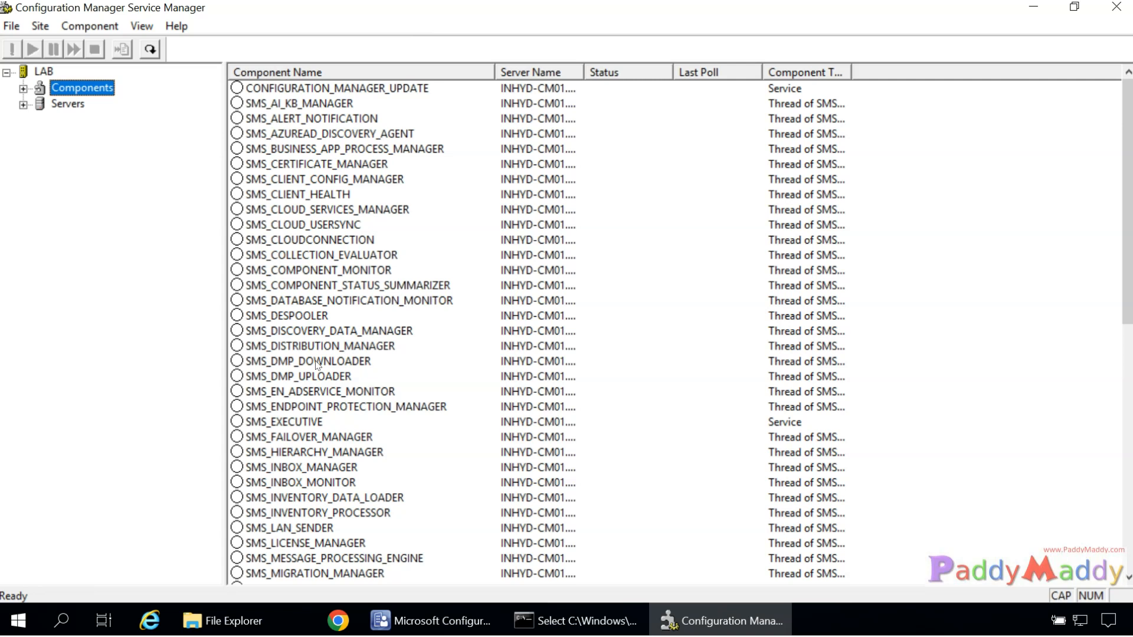
scroll(317, 365, down, 10)
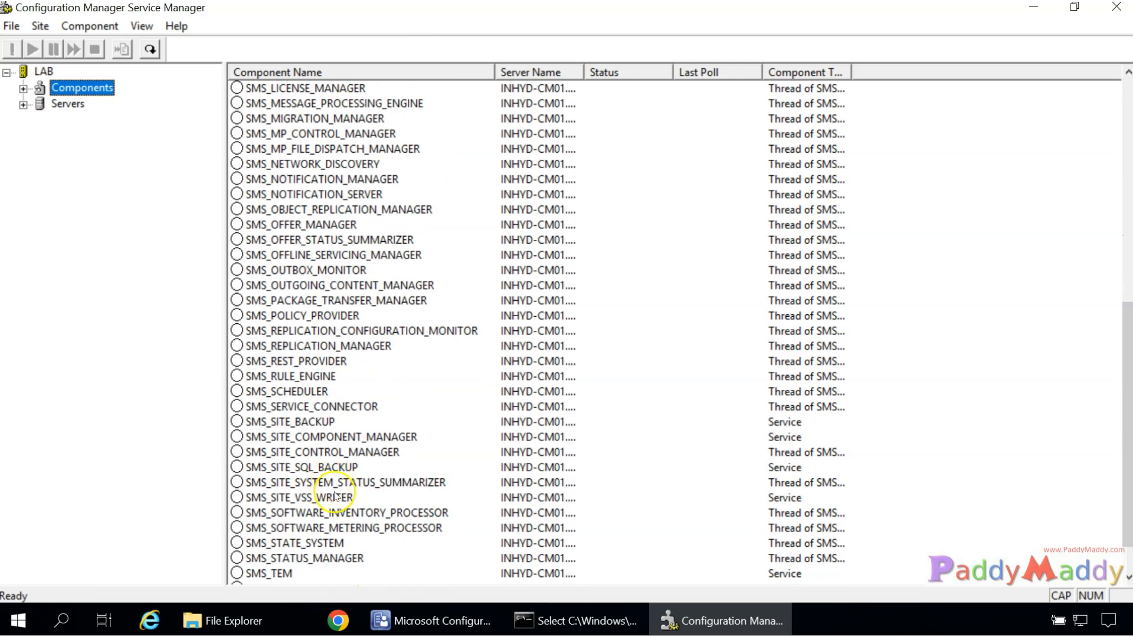
click(302, 378)
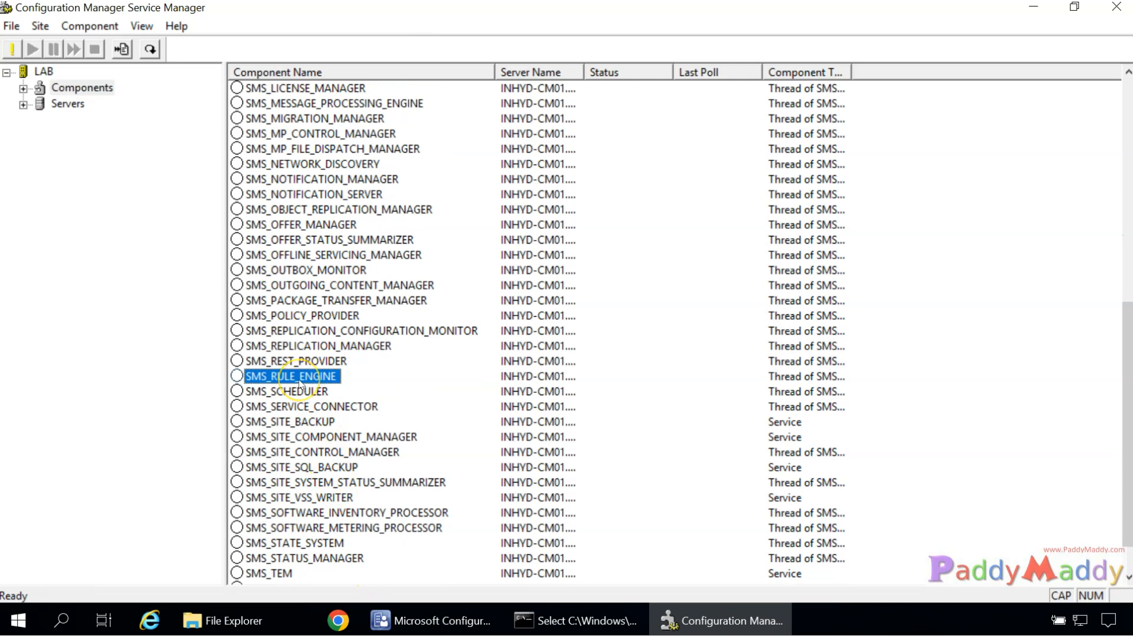
scroll(300, 384, up, 10)
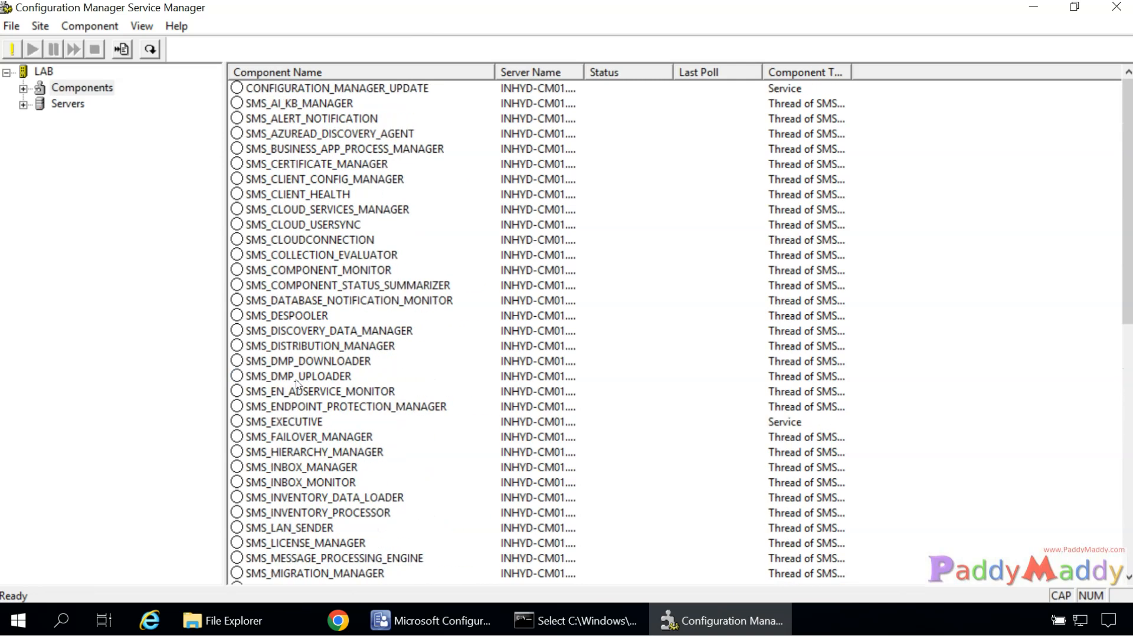
scroll(297, 384, down, 8)
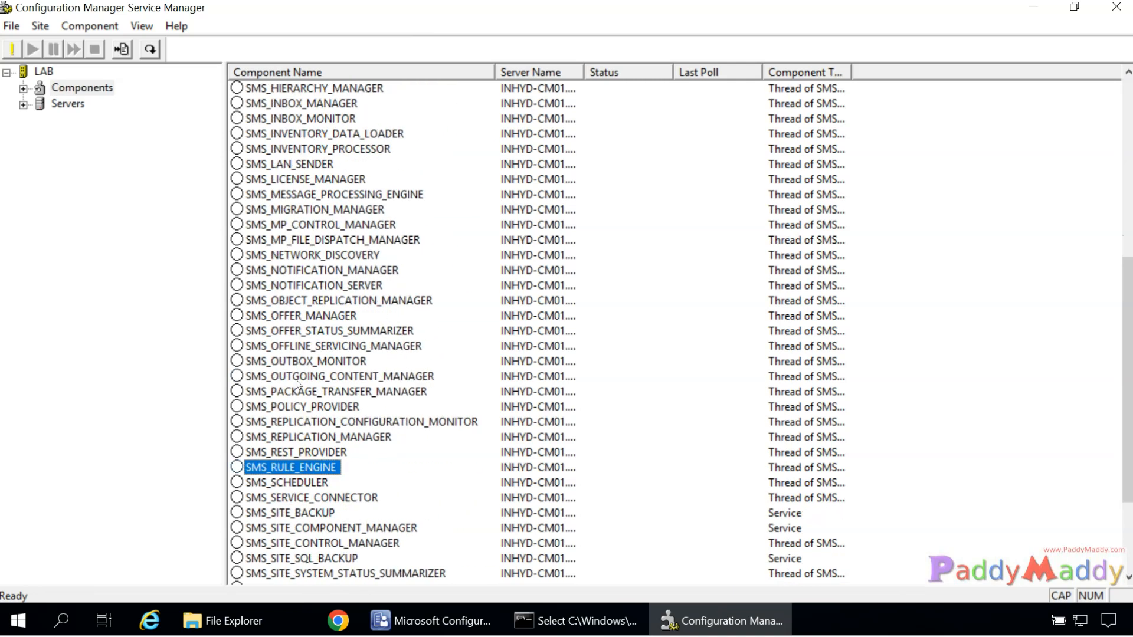
scroll(297, 384, down, 3)
scroll(297, 384, up, 5)
scroll(297, 384, up, 6)
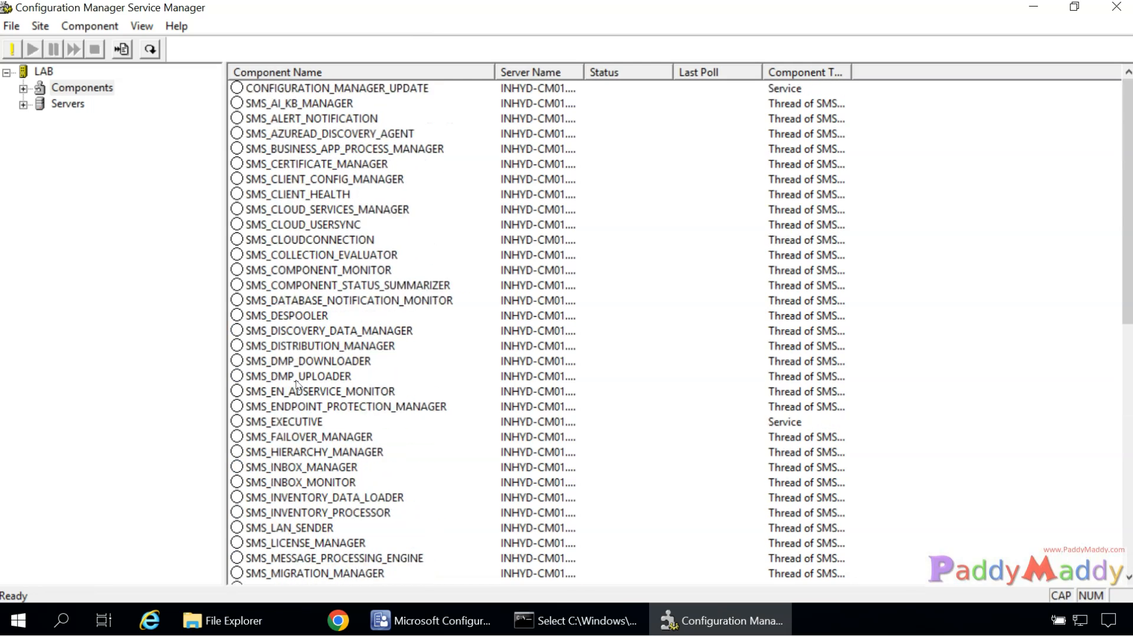
scroll(306, 263, down, 5)
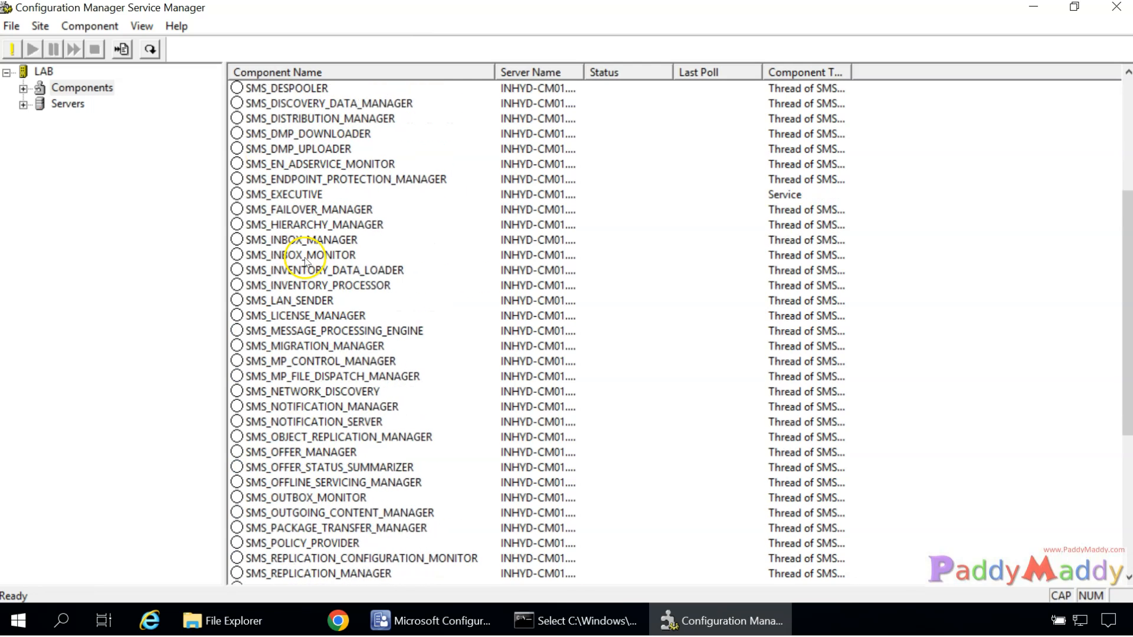
scroll(306, 263, up, 5)
Check SMS_AZUREAD_DISCOVERY_AGENT and SMS_EXECUTIVE, then minimize Service Manager.
click(286, 135)
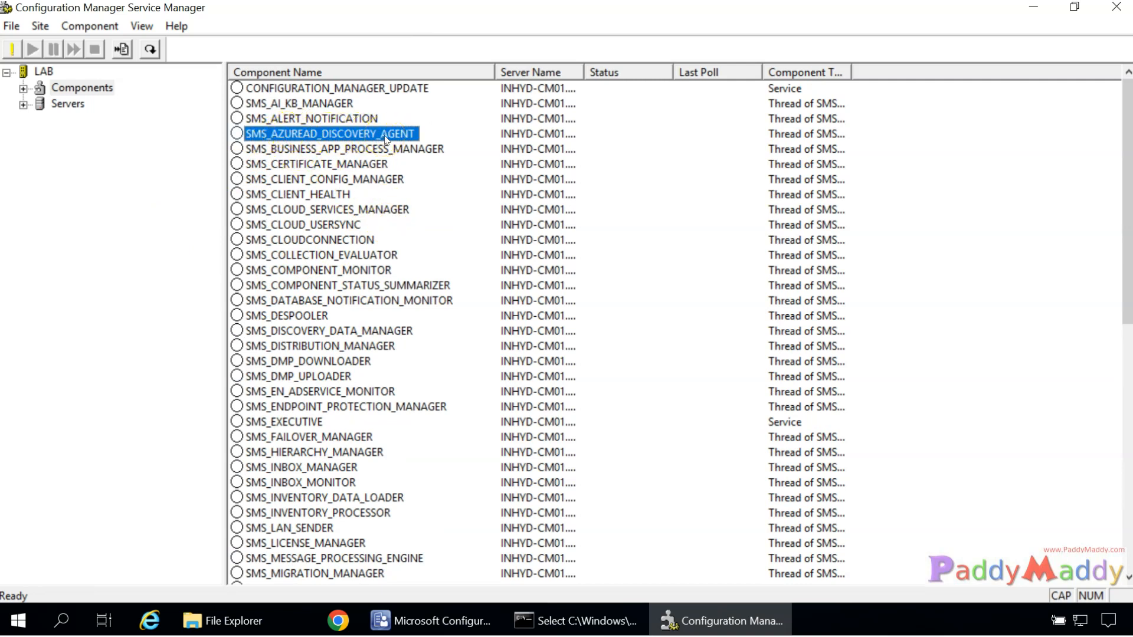
scroll(384, 362, down, 11)
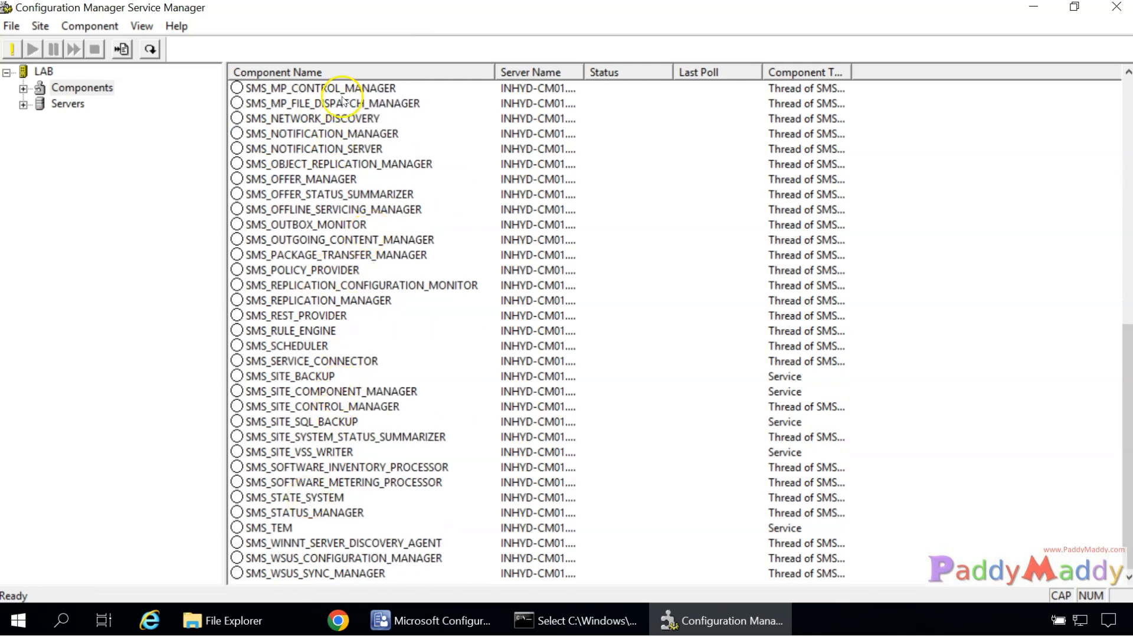
scroll(391, 394, up, 11)
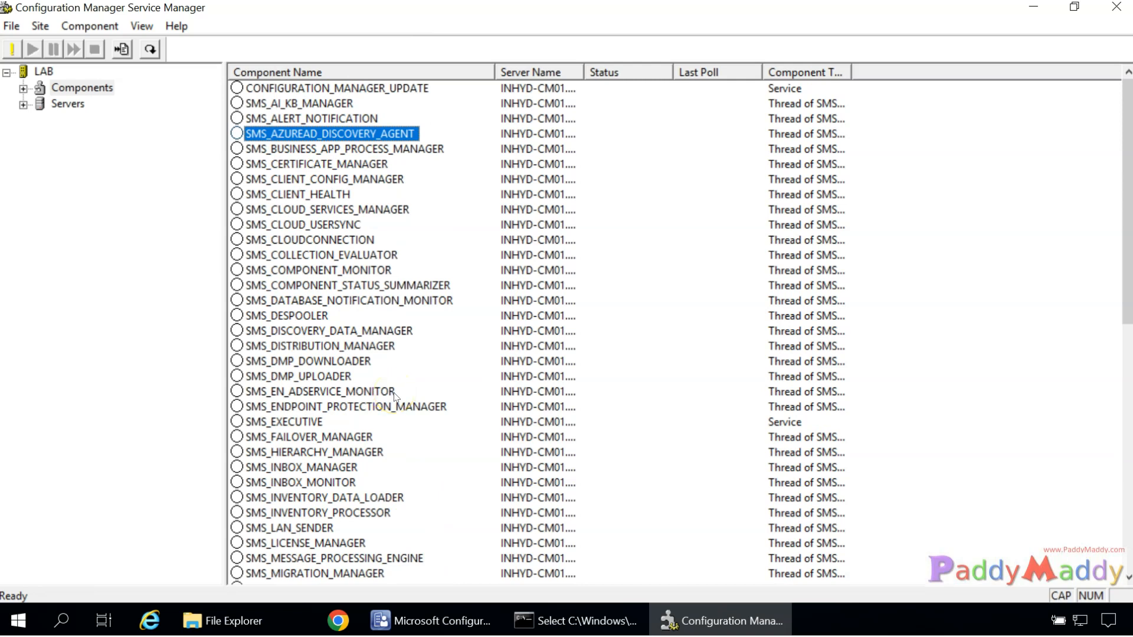
scroll(395, 395, down, 5)
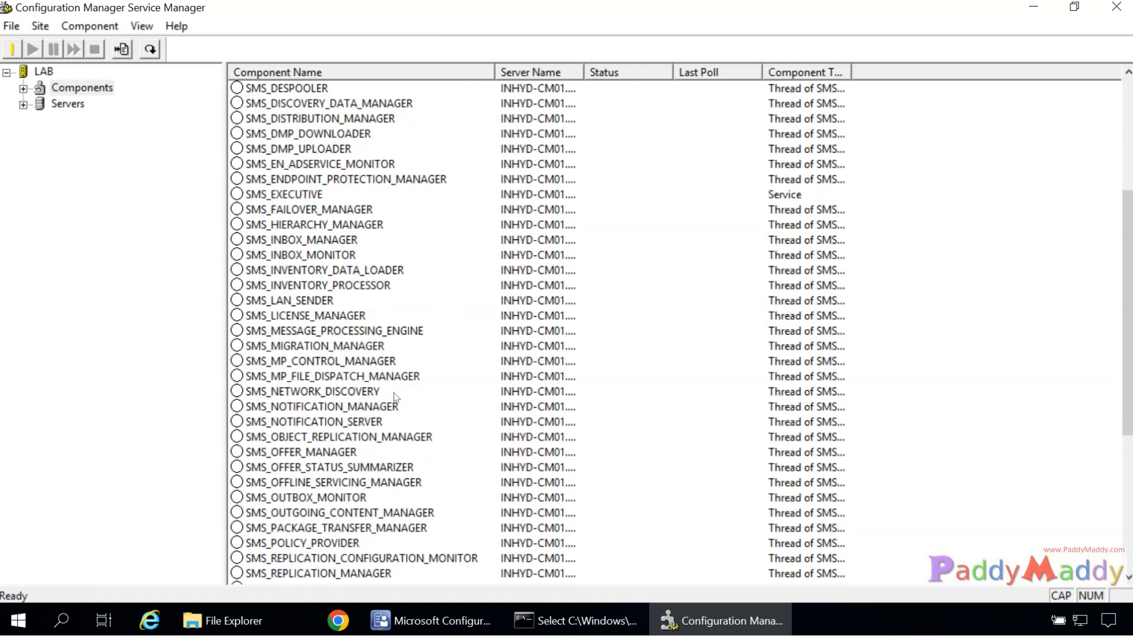
scroll(344, 270, up, 2)
click(280, 286)
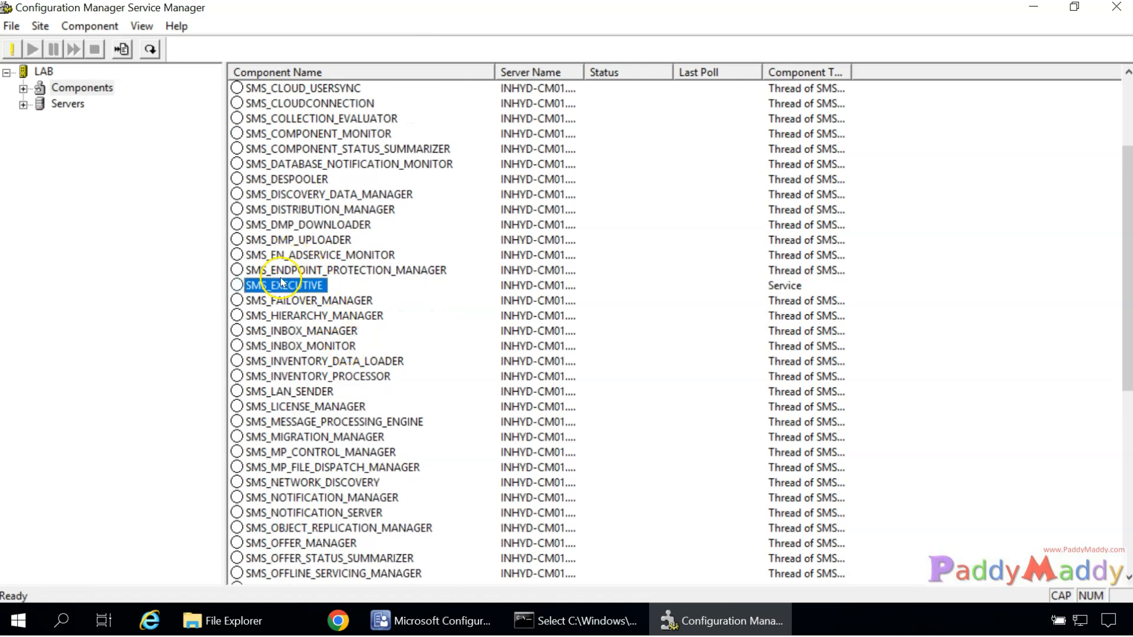
scroll(413, 390, down, 5)
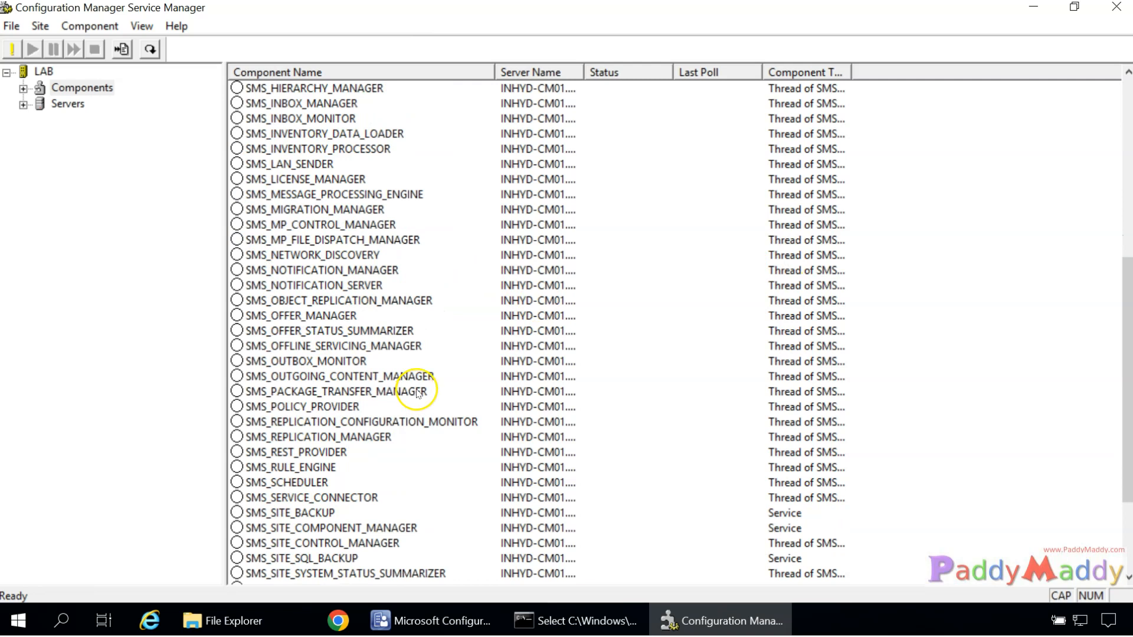
scroll(418, 392, up, 5)
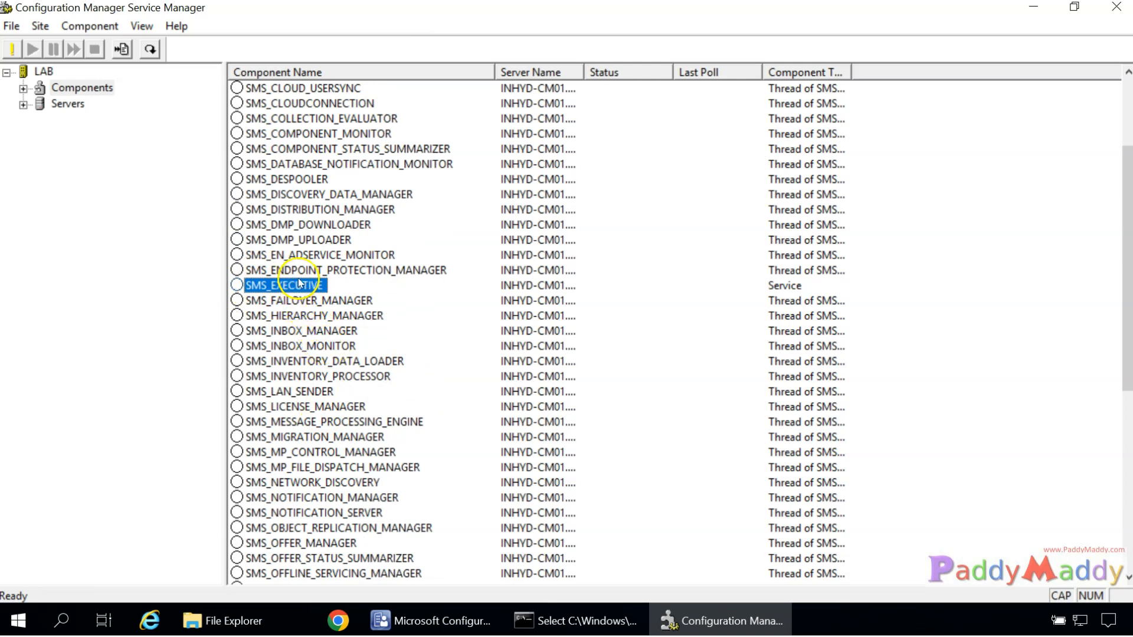
scroll(349, 395, down, 5)
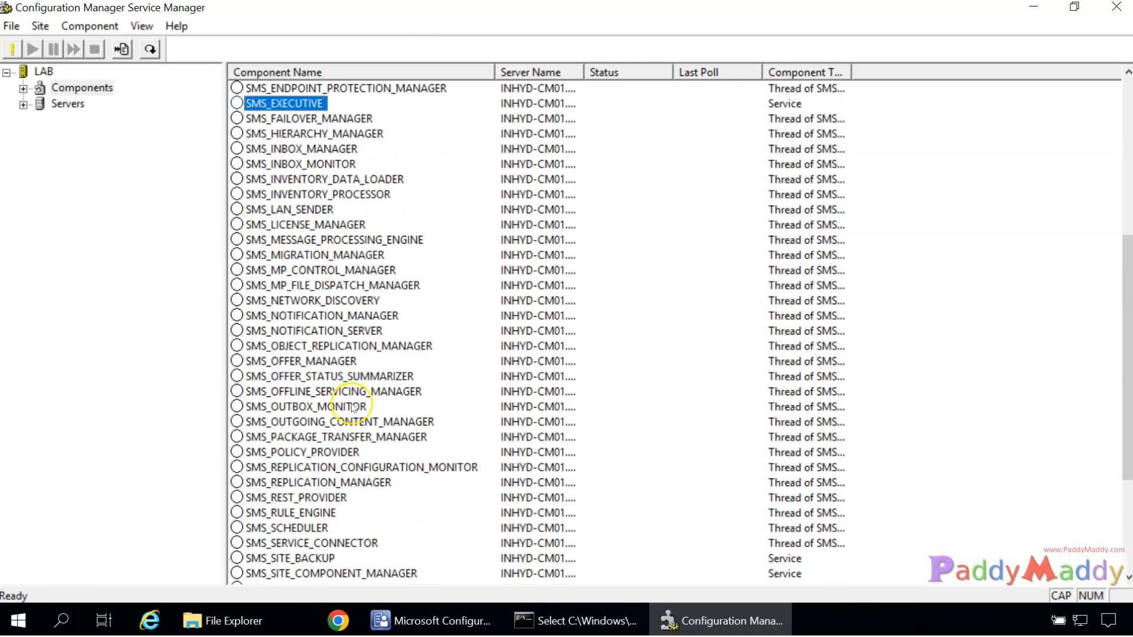
scroll(330, 484, up, 7)
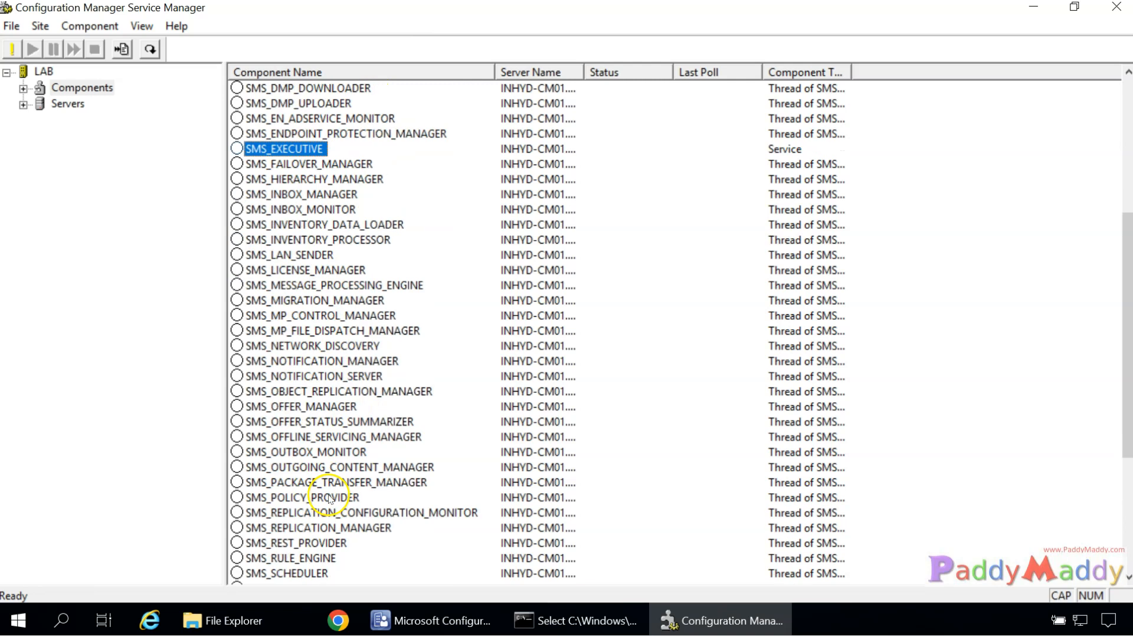
click(1034, 18)
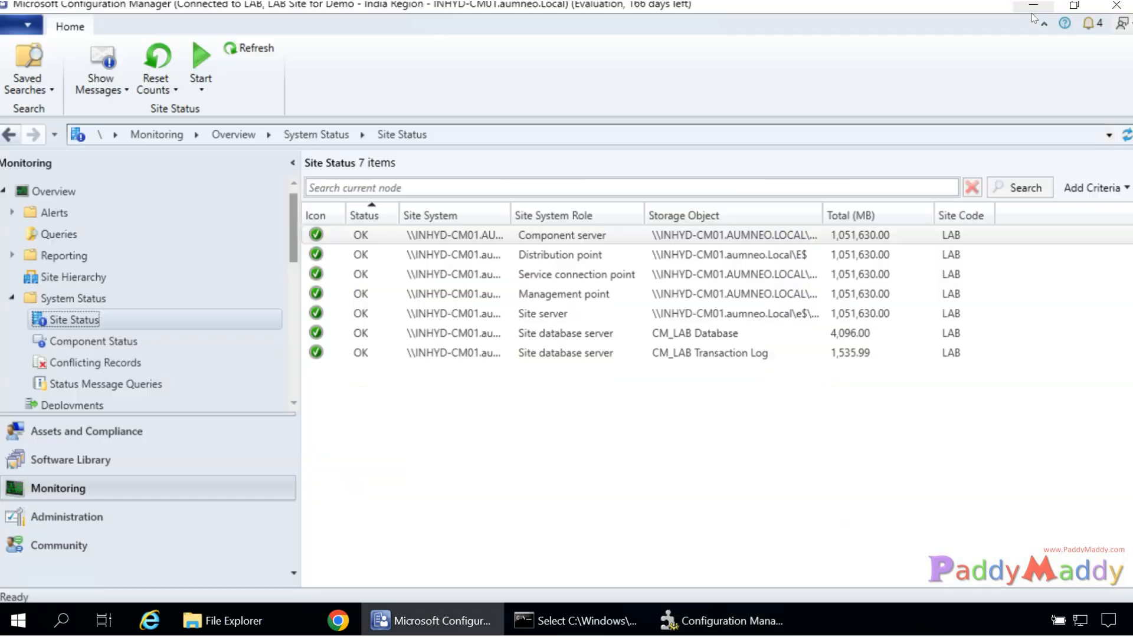
Open the Active Directory System Discovery properties from Administration's Discovery Methods.
click(94, 517)
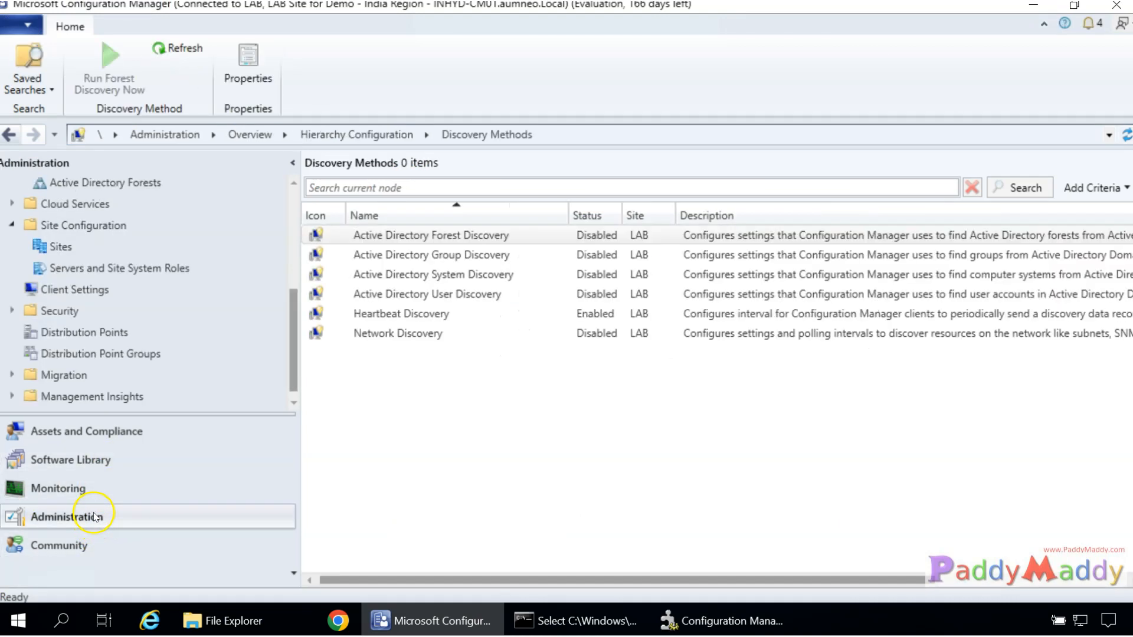
click(449, 278)
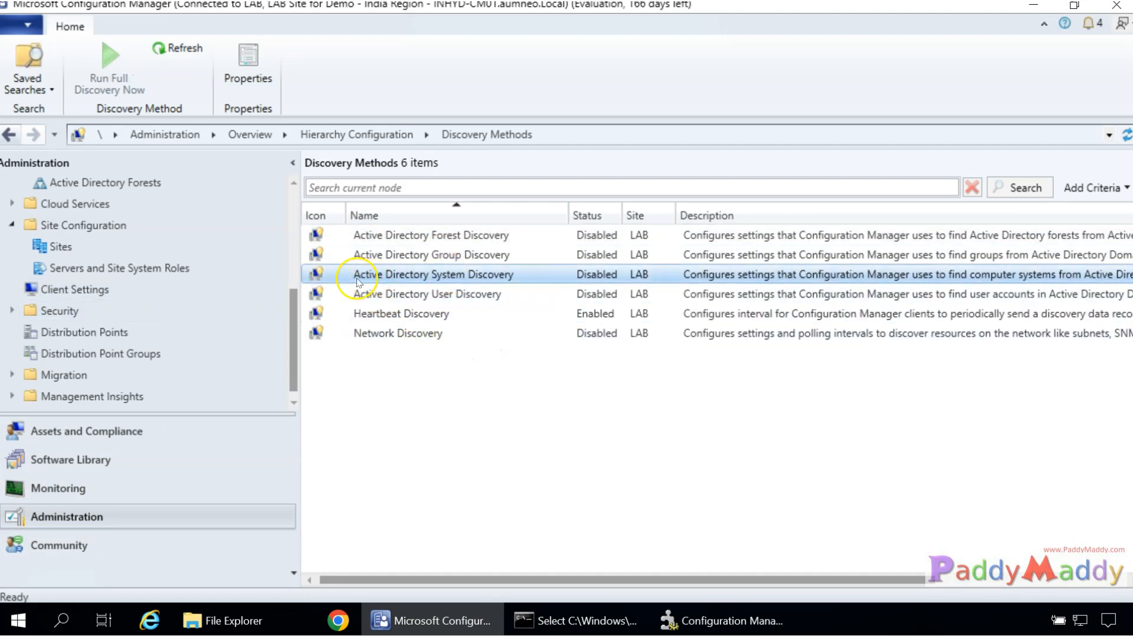
right_click(416, 280)
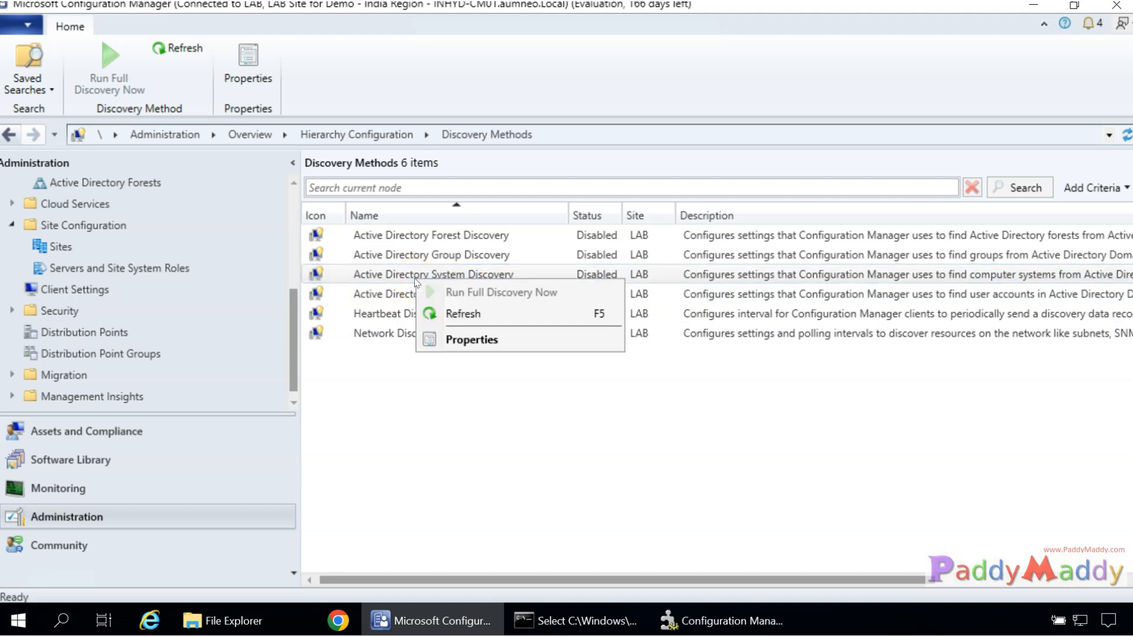
click(468, 337)
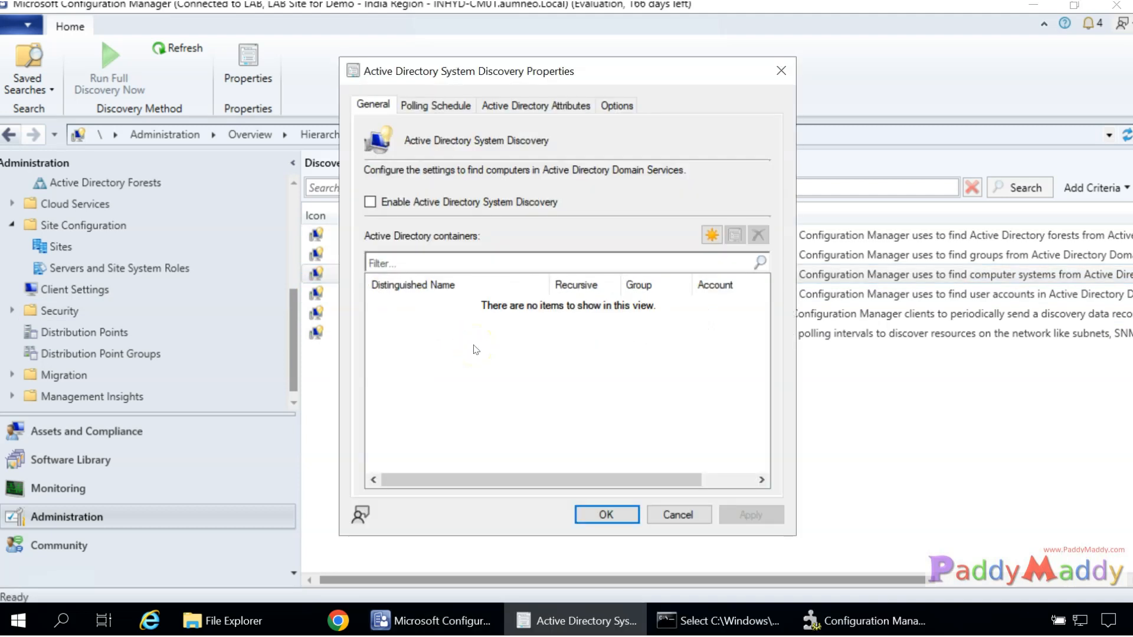
Review the General, Polling Schedule, Active Directory Attributes and Options pages.
click(437, 106)
click(534, 106)
click(617, 105)
click(547, 112)
click(373, 106)
click(436, 106)
click(532, 106)
click(630, 106)
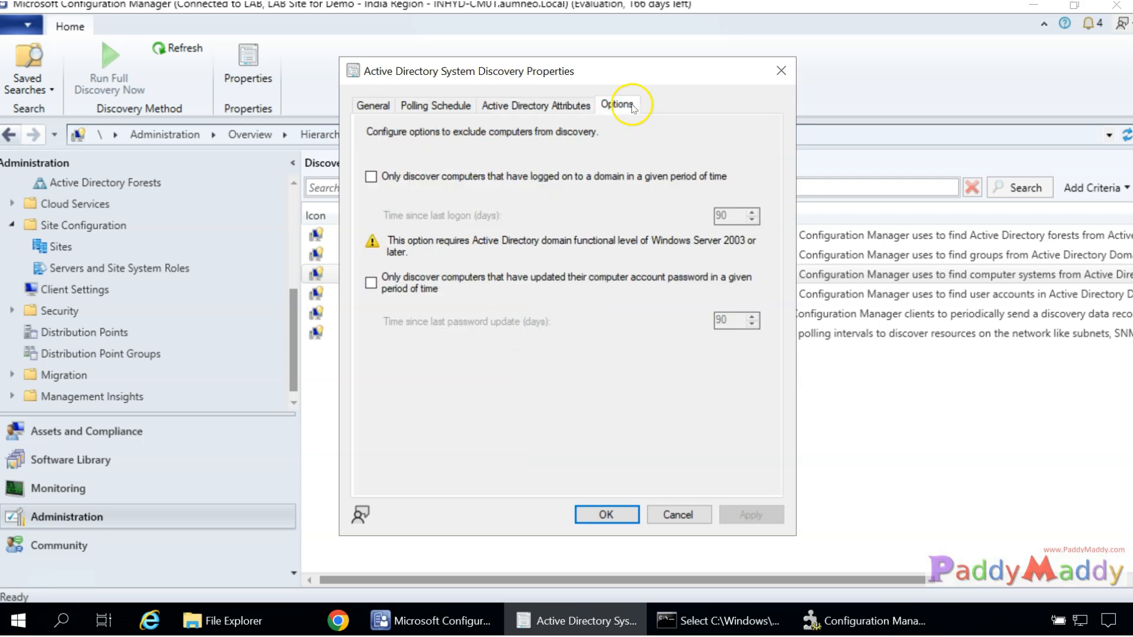
Reposition the dialog, revisit the General and Attributes pages, then return to the main console.
drag(480, 72, 754, 127)
click(400, 175)
click(562, 174)
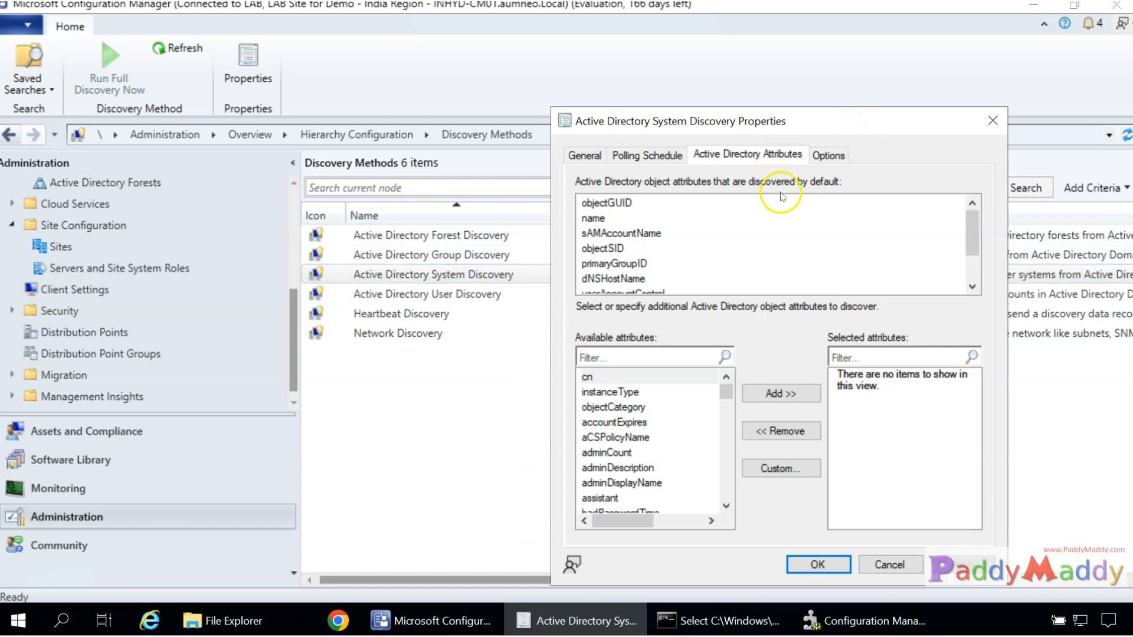
click(371, 272)
drag(973, 225, 974, 257)
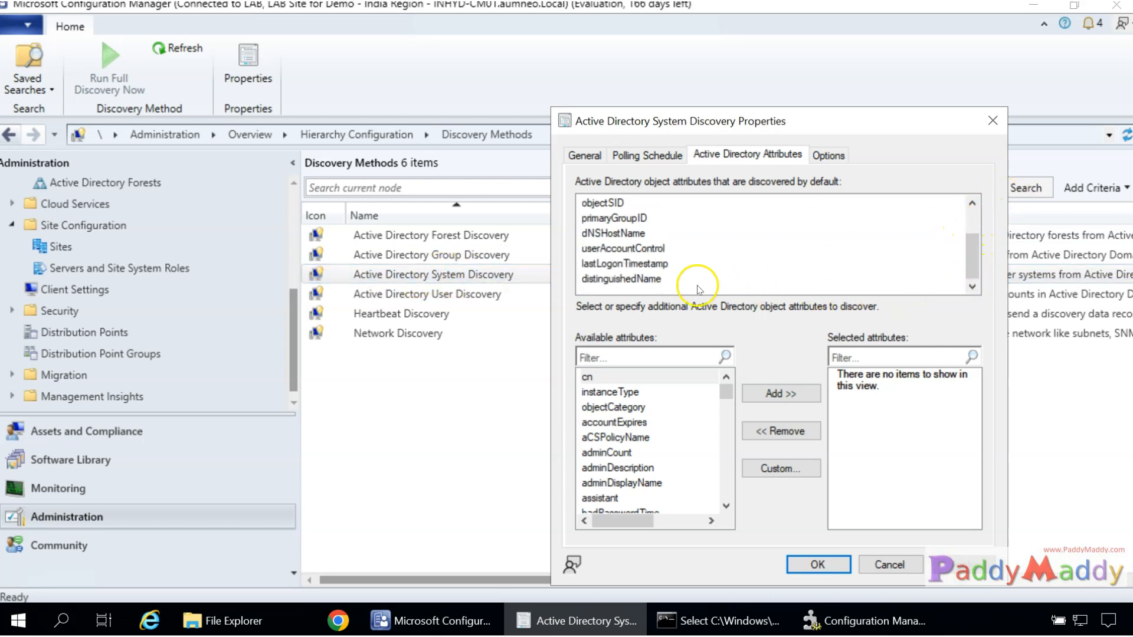
drag(728, 394, 728, 518)
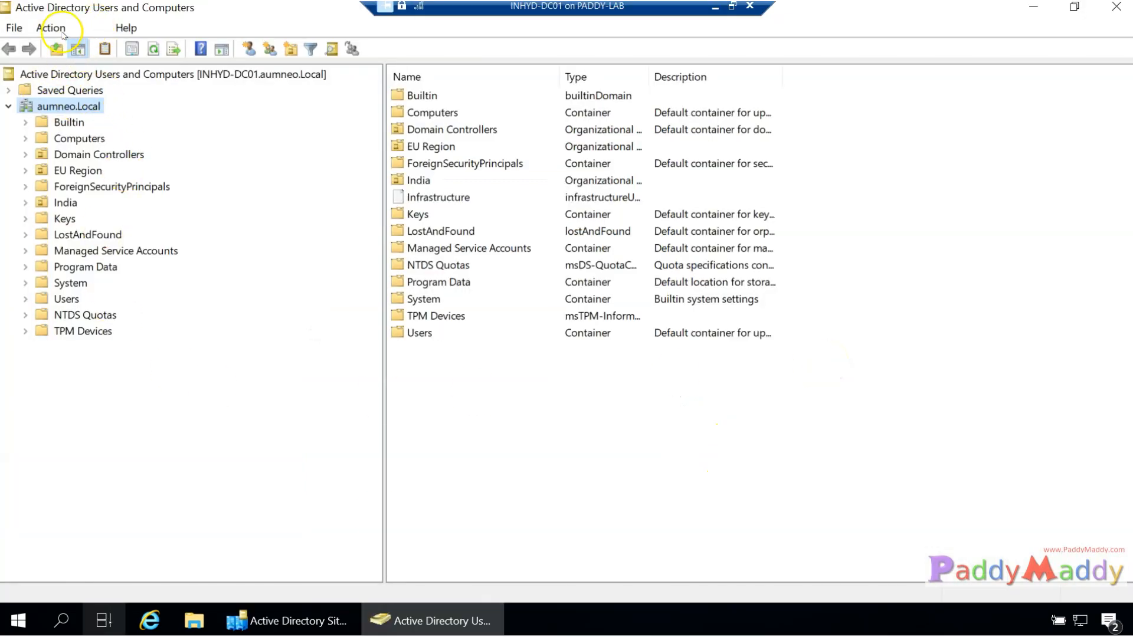
Look at the Advanced Features display option in Active Directory Users and Computers without changing it.
click(88, 28)
click(88, 28)
click(89, 28)
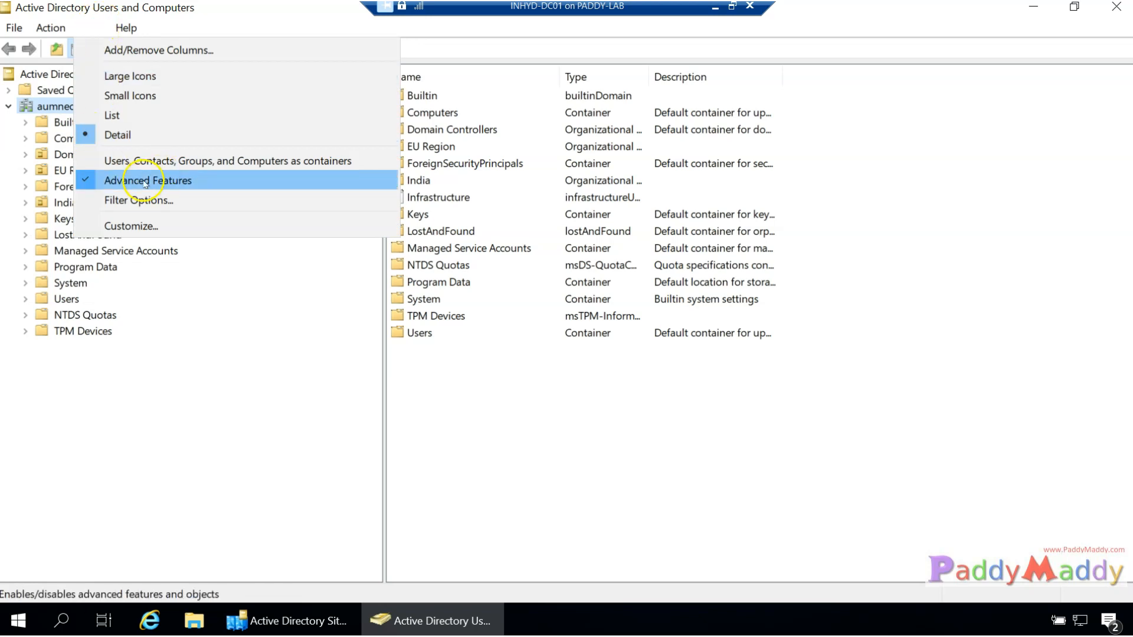
click(247, 471)
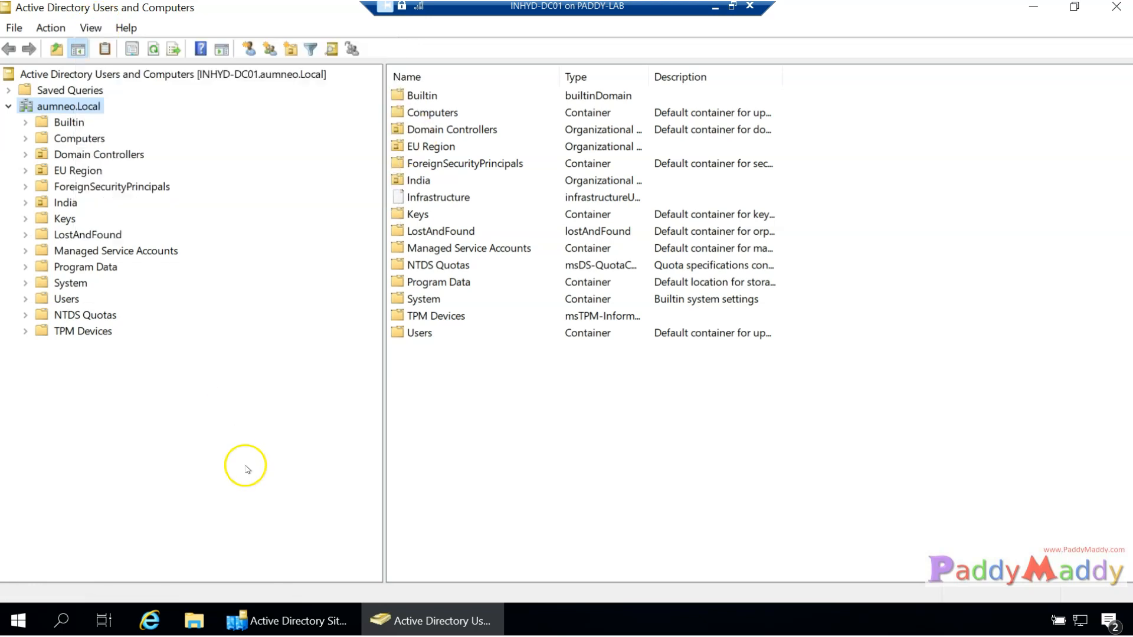
Navigate India > Hyderabad > Computers > Workstations to list its computers.
click(77, 138)
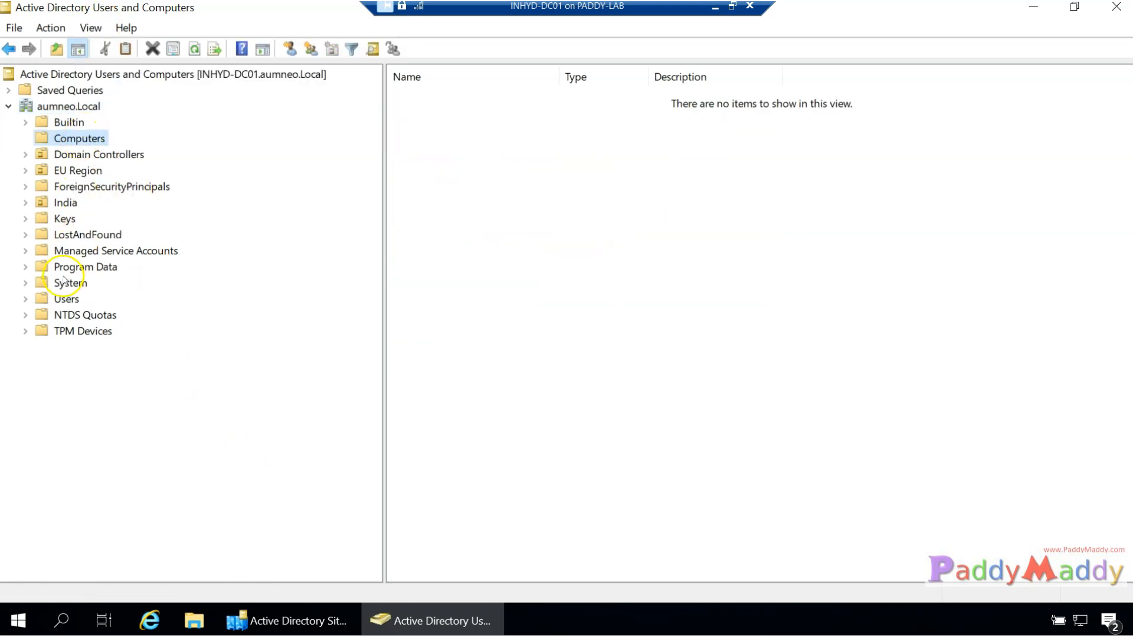
double_click(66, 204)
click(76, 220)
double_click(78, 236)
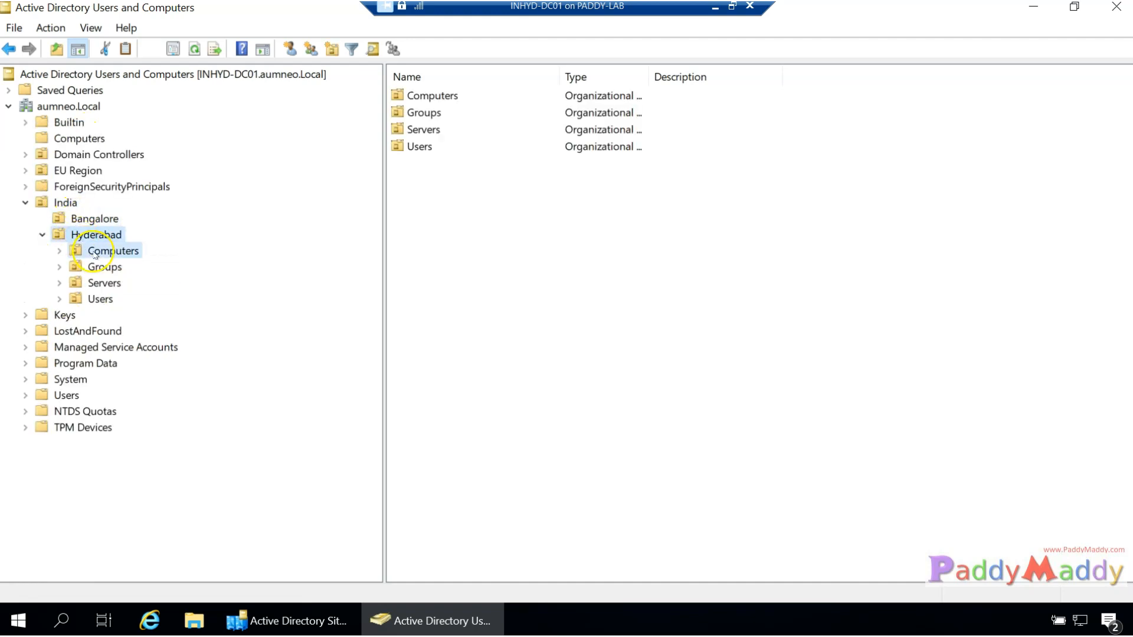
double_click(104, 252)
click(123, 268)
click(131, 283)
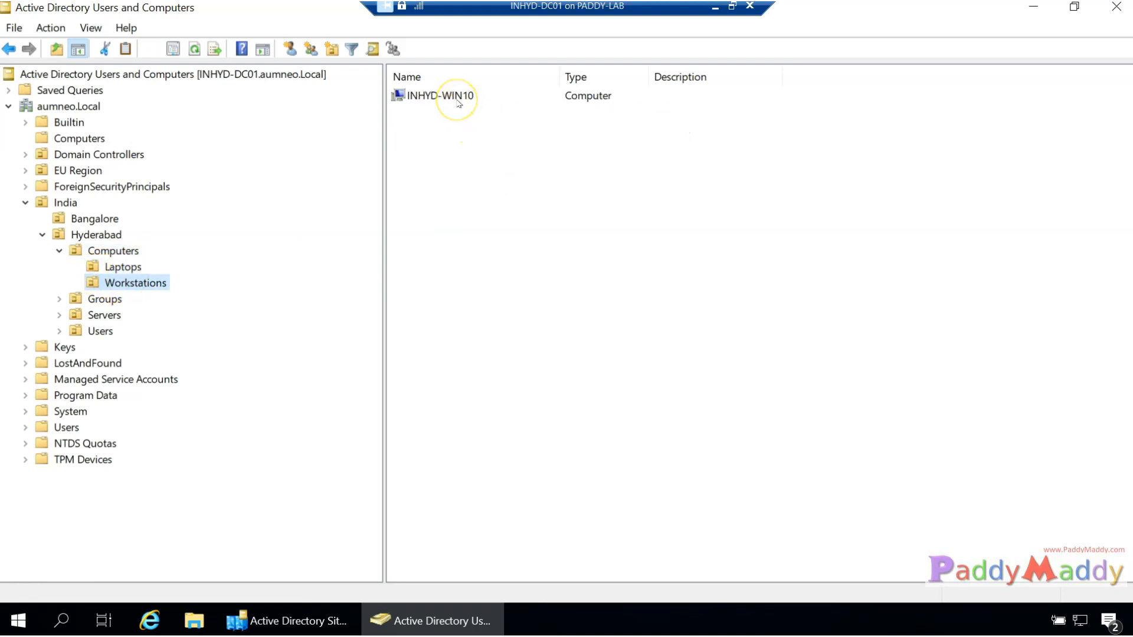
Open INHYD-WIN10's properties on the Attribute Editor and select employeeID.
right_click(459, 104)
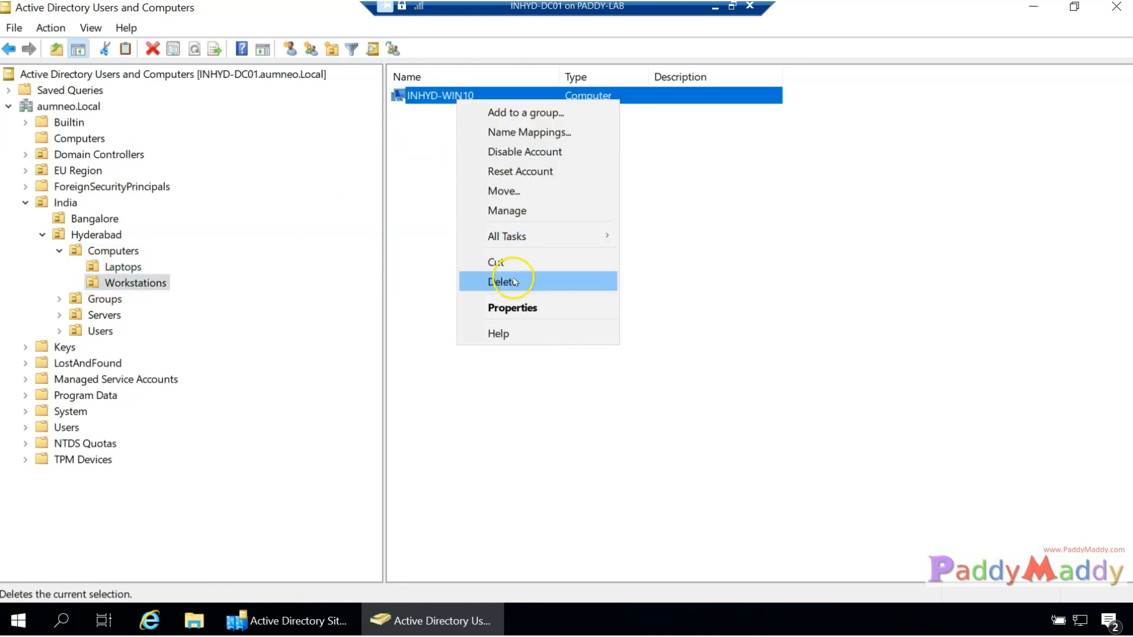
click(513, 308)
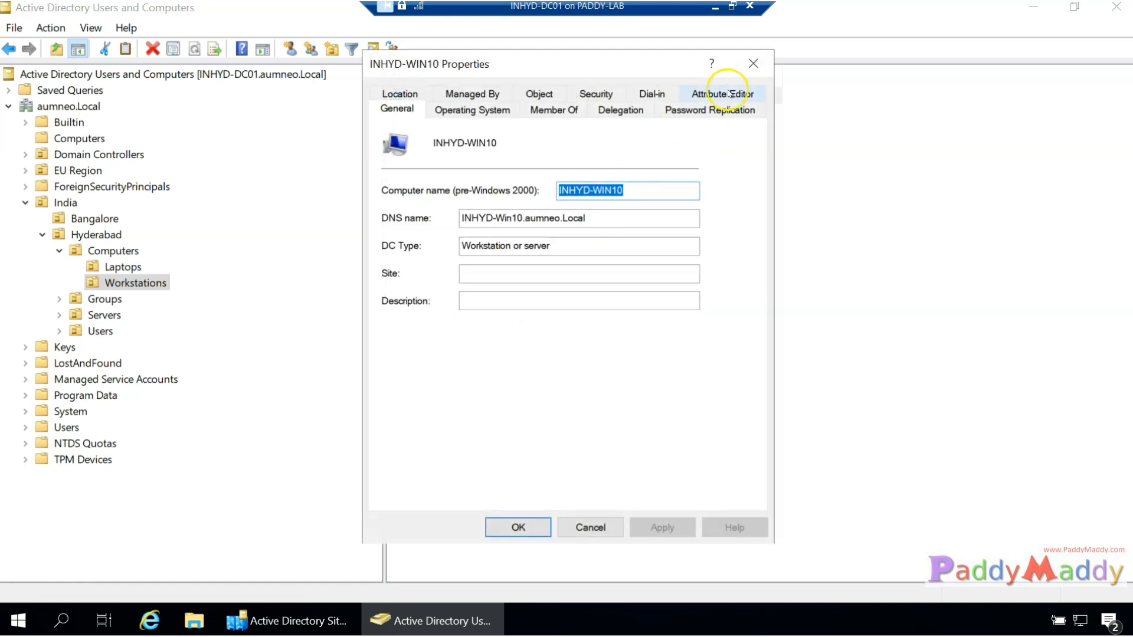
click(730, 96)
mouse_move(690, 171)
mouse_down()
mouse_move(659, 312)
mouse_move(661, 360)
mouse_move(682, 332)
mouse_move(683, 174)
mouse_move(679, 188)
mouse_up()
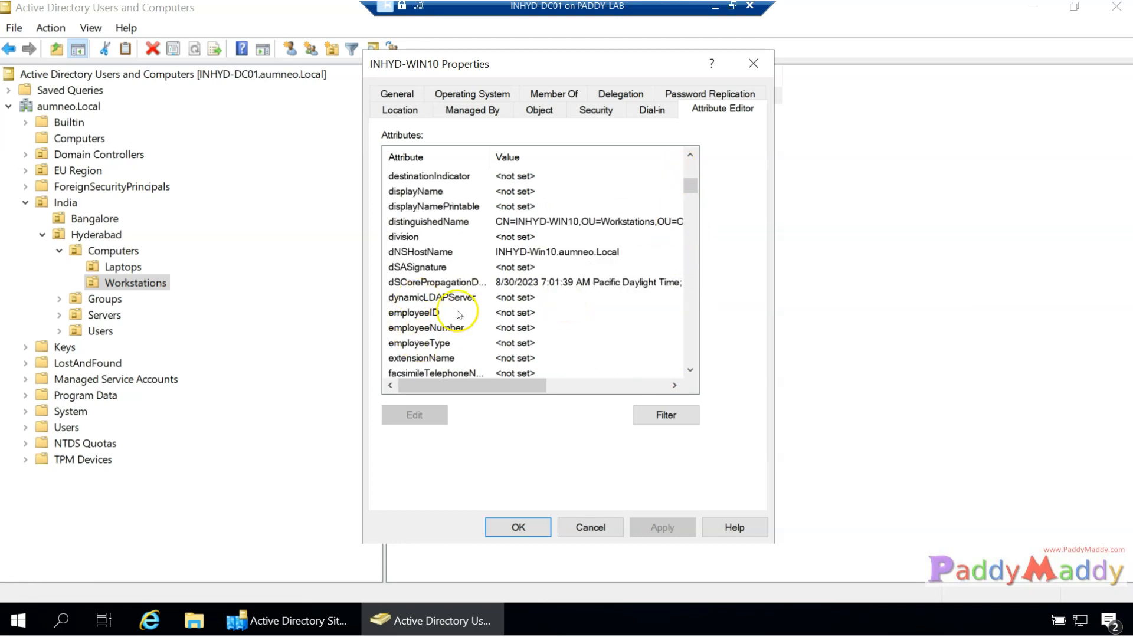
click(428, 317)
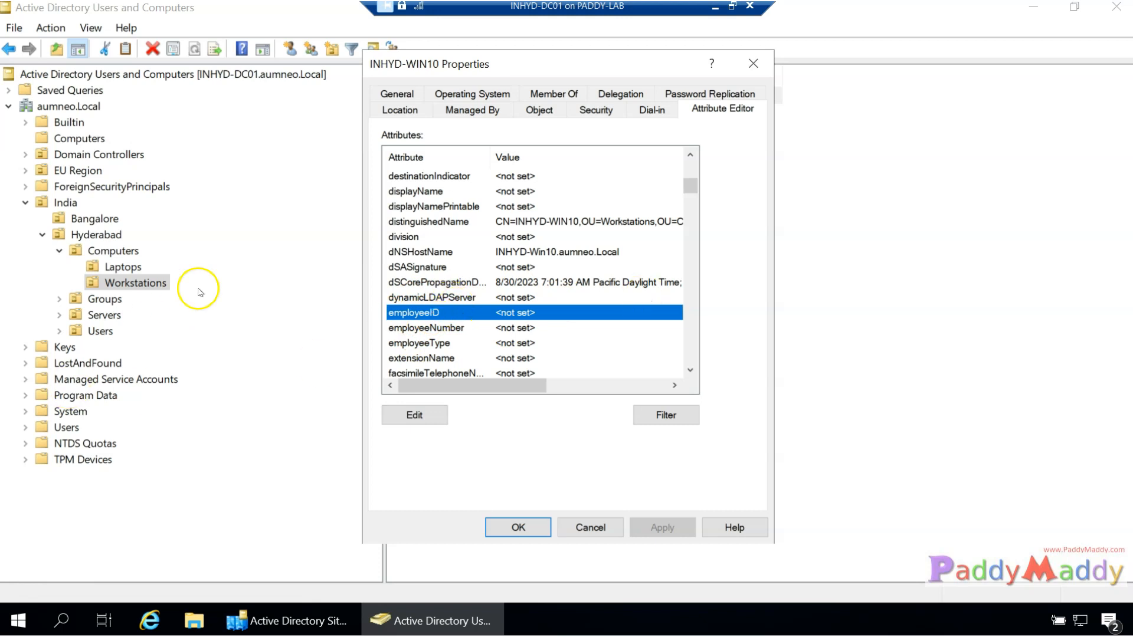
Highlight the distinguishedName and dNSHostName attributes, then return to the Configuration Manager session.
drag(607, 65, 517, 200)
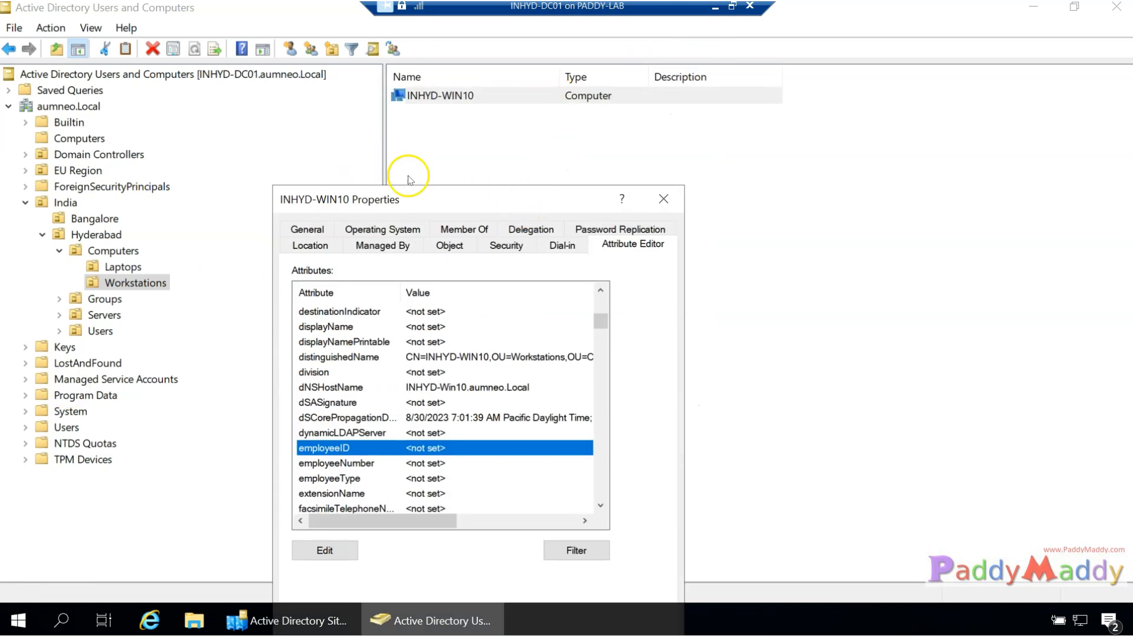
drag(409, 194, 437, 134)
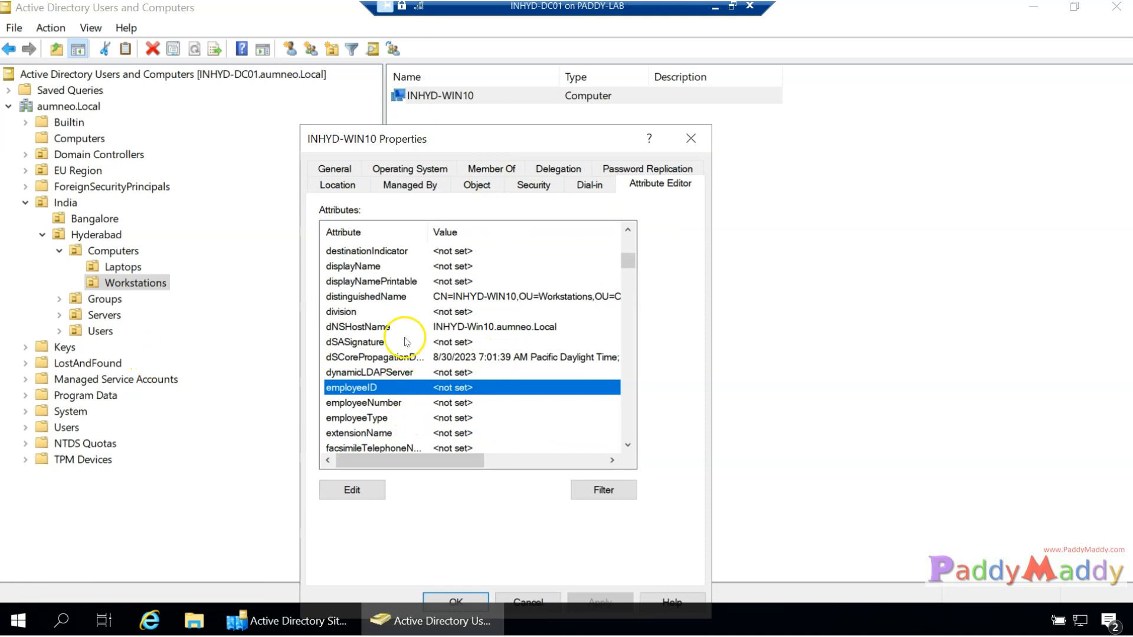
click(390, 297)
click(378, 327)
scroll(390, 363, up, 5)
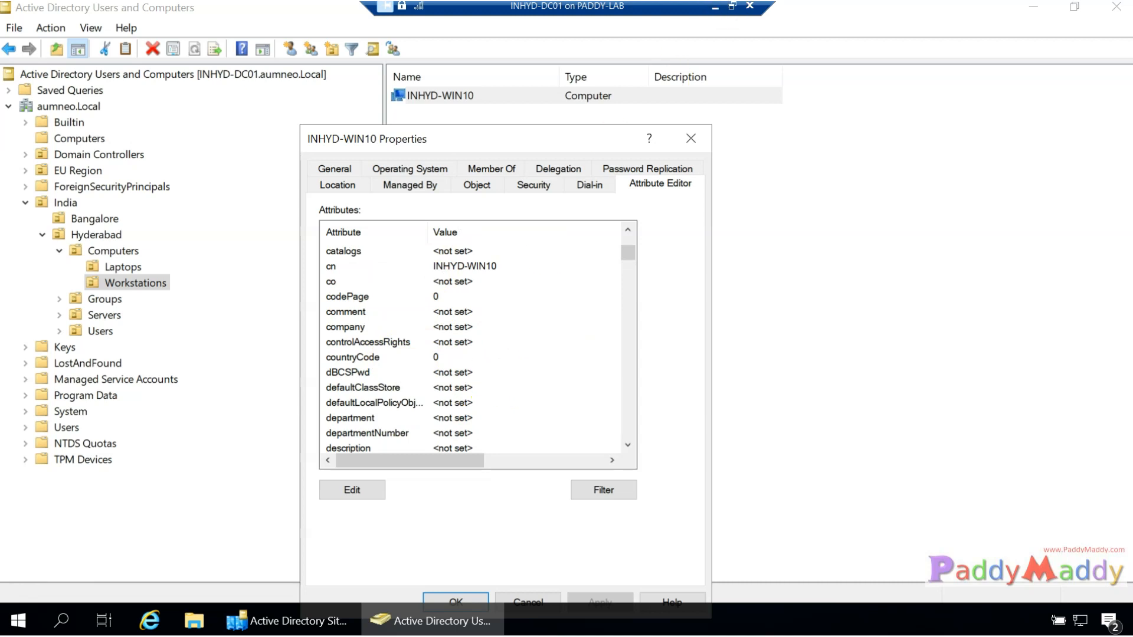
click(716, 7)
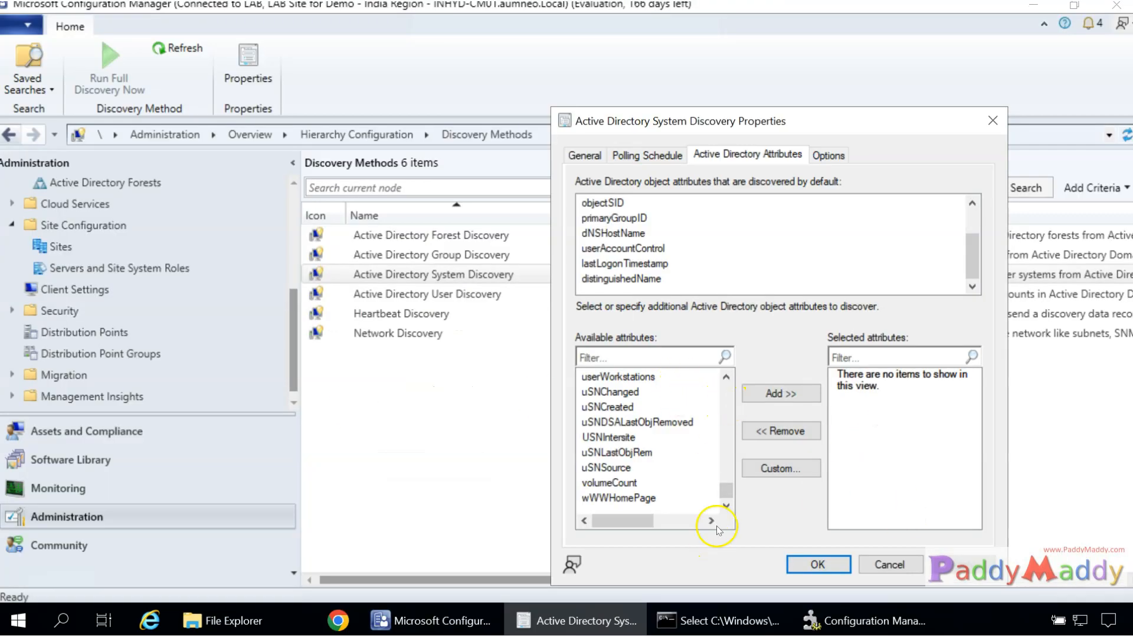
drag(974, 258, 981, 193)
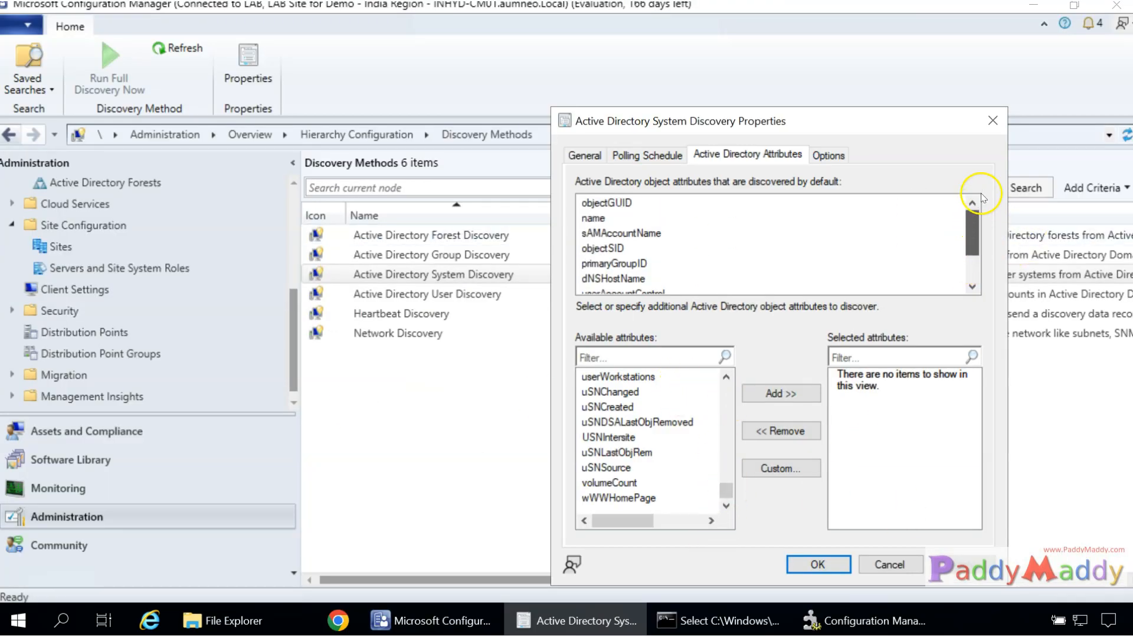
click(598, 203)
click(599, 234)
click(602, 249)
click(607, 264)
click(611, 279)
scroll(611, 278, down, 1)
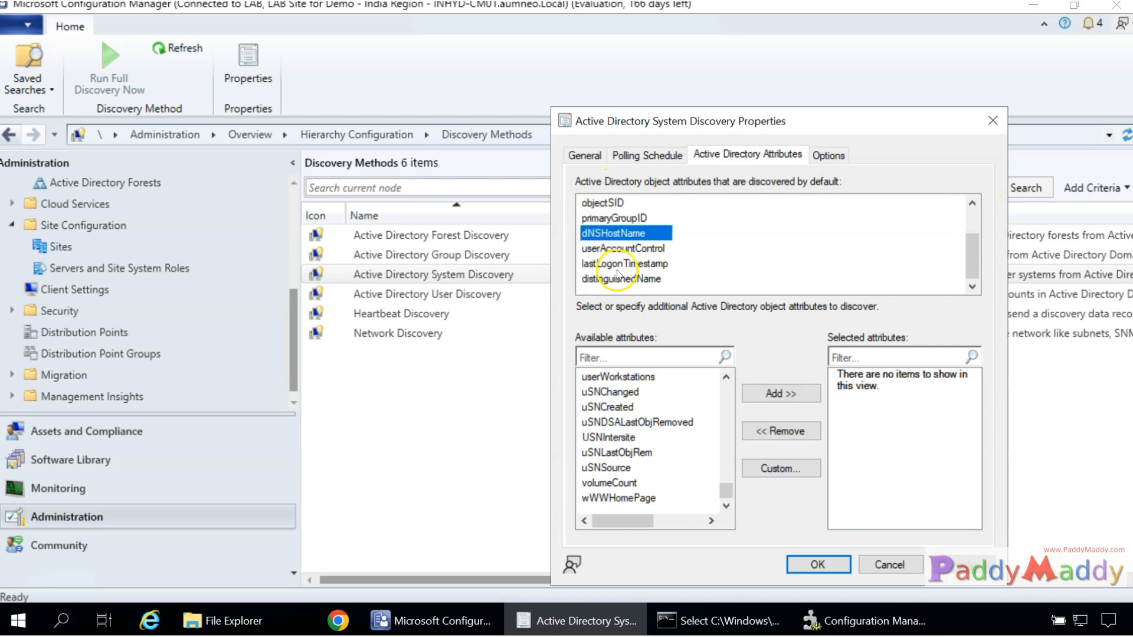
click(620, 248)
click(623, 264)
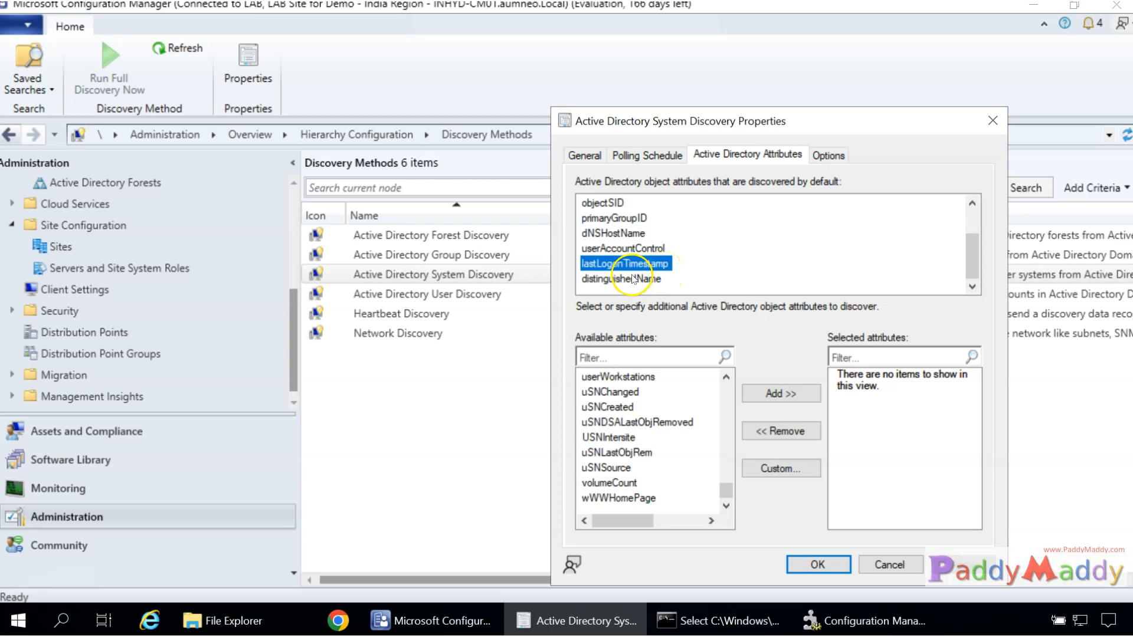
click(632, 280)
mouse_move(972, 253)
mouse_down()
mouse_move(970, 216)
mouse_move(970, 262)
mouse_up()
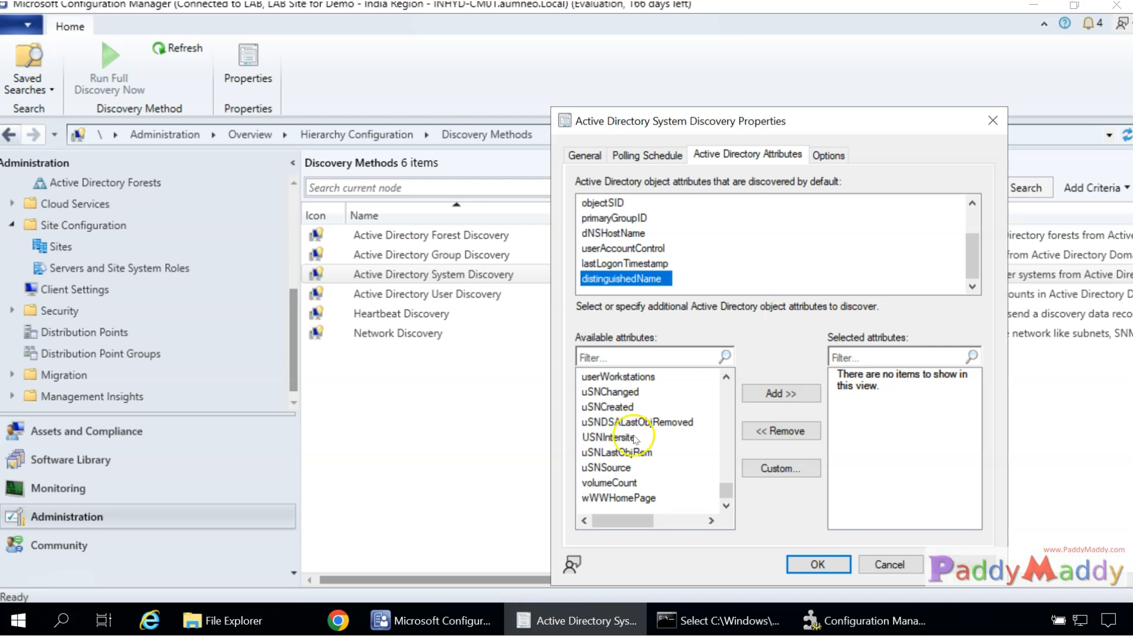
scroll(974, 247, up, 1)
drag(974, 247, 973, 218)
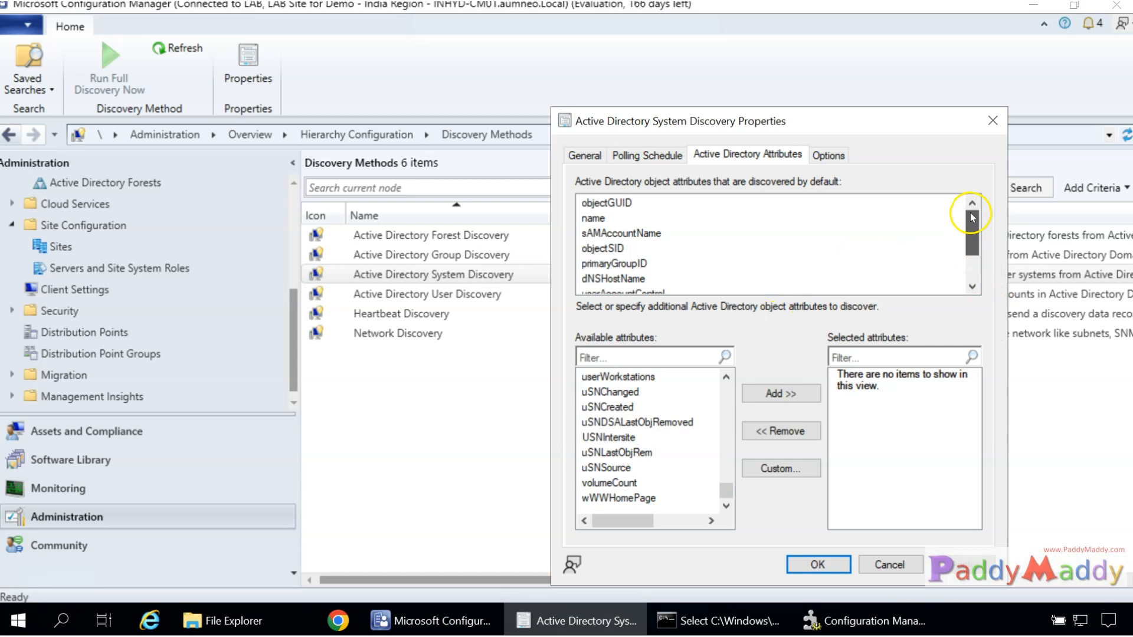
click(621, 487)
drag(726, 490, 725, 385)
Move accountExpires from Available attributes into System Discovery's selected attributes list.
click(632, 423)
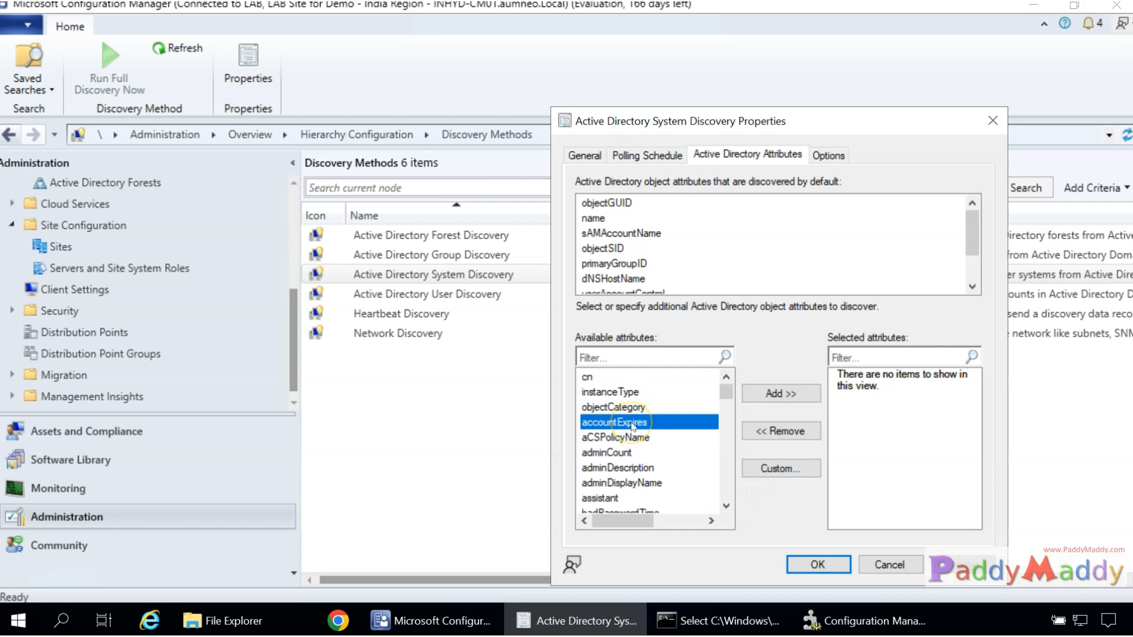
click(798, 396)
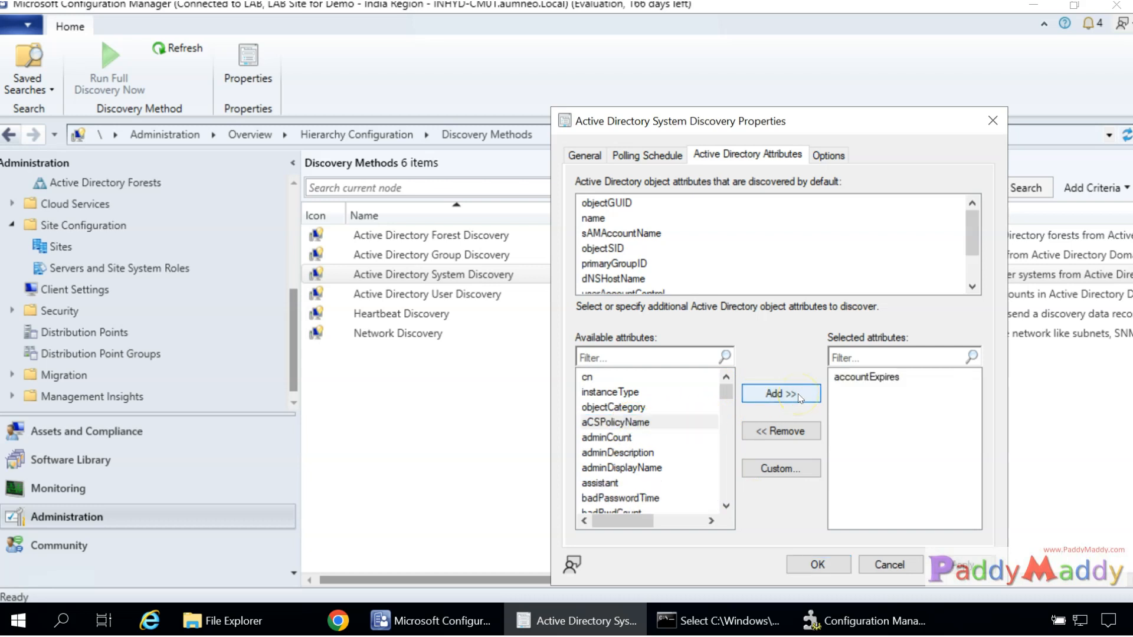
click(888, 378)
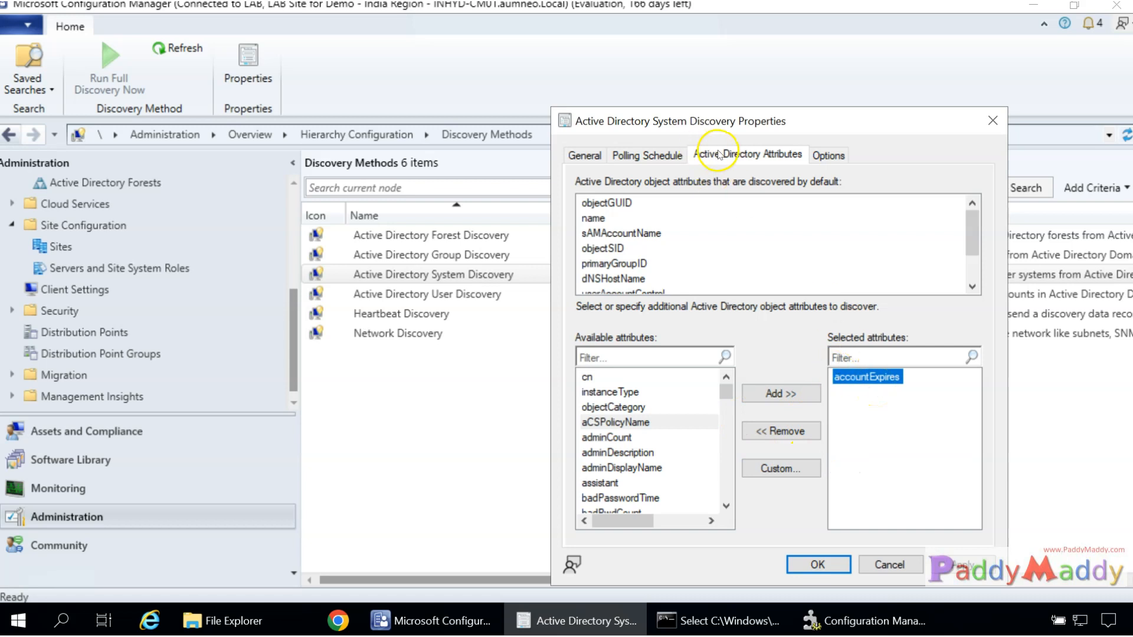
click(703, 160)
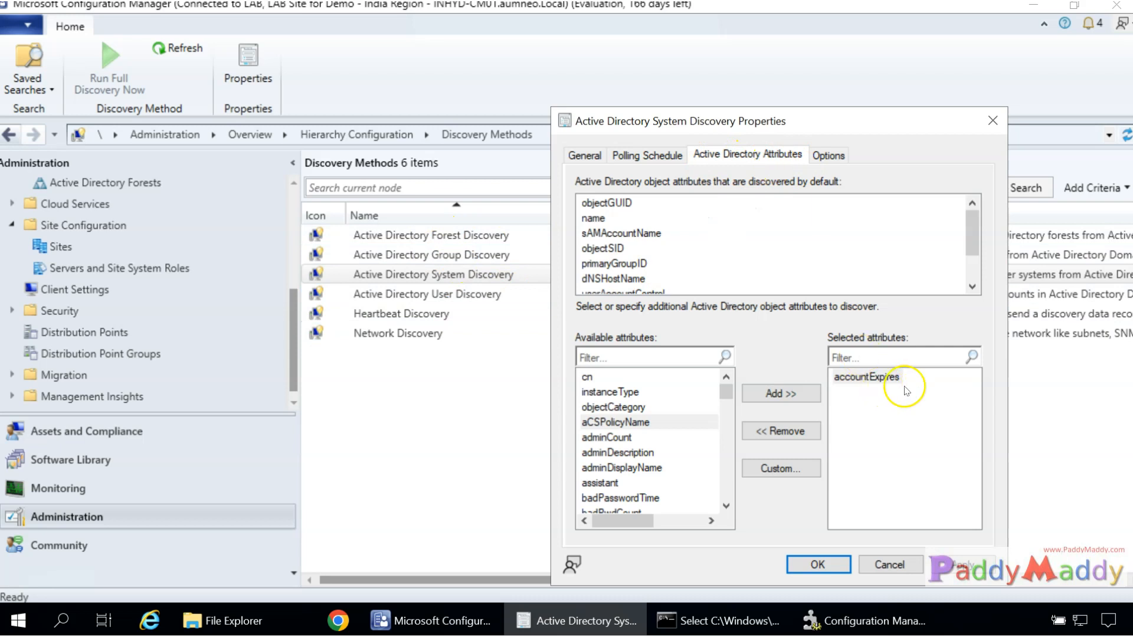
click(869, 378)
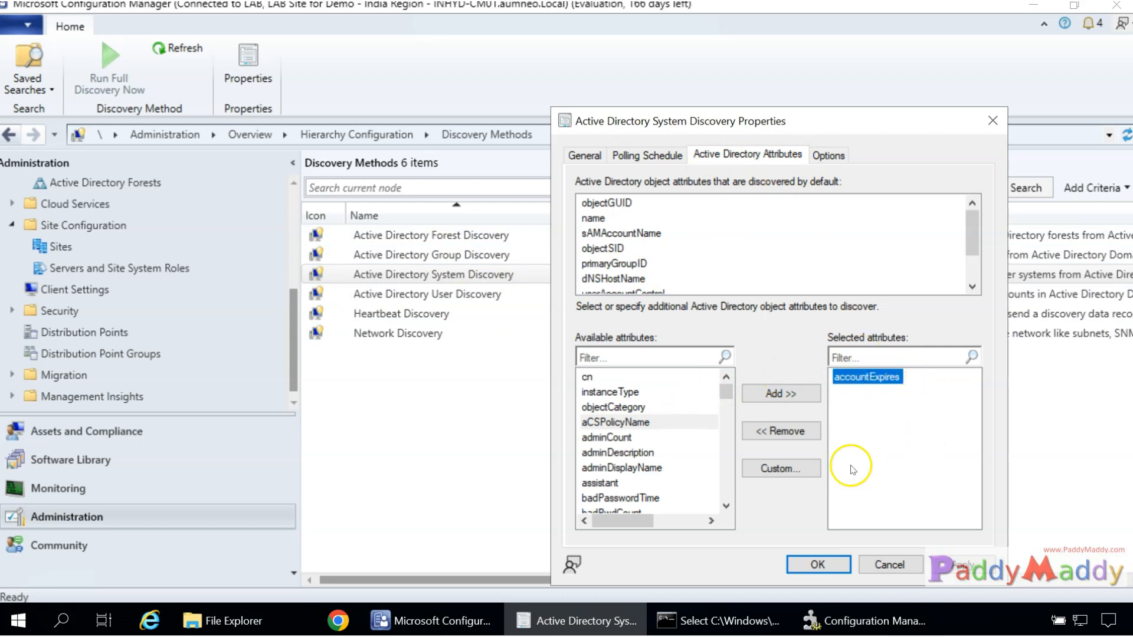
click(838, 155)
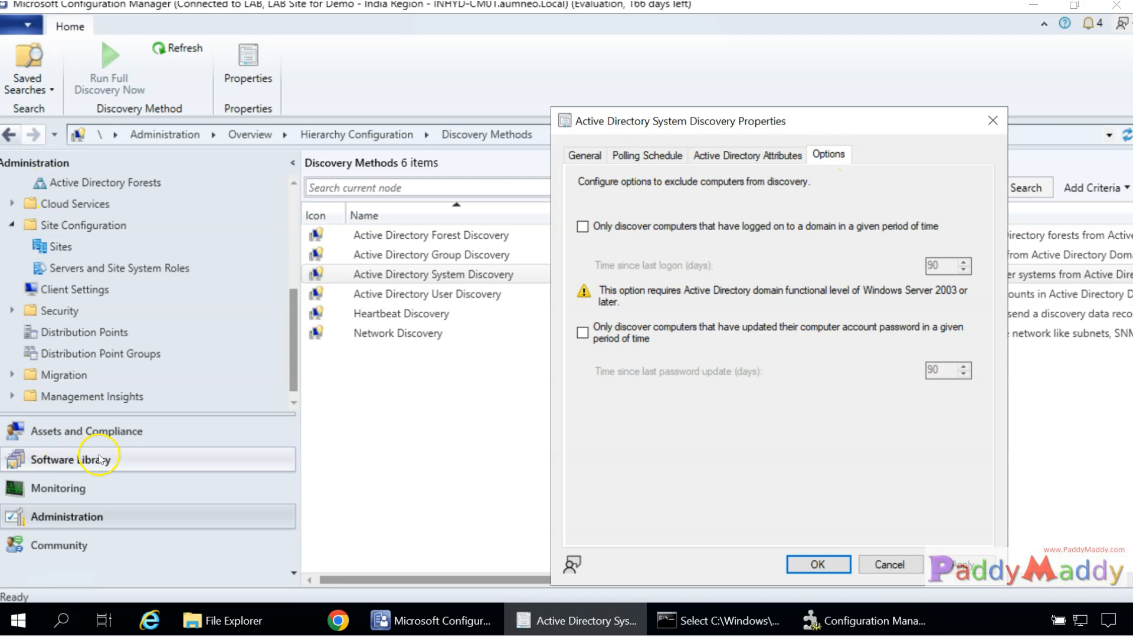
Open the All Systems device collection and select the x64 Unknown Computer record.
click(151, 433)
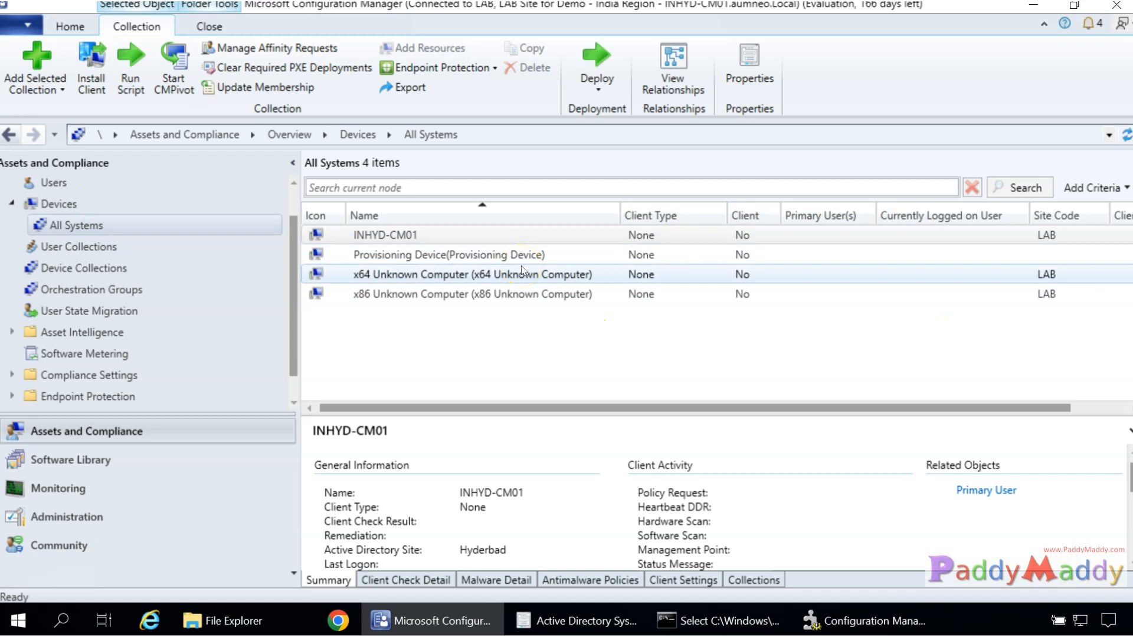
click(522, 271)
Exclude computers that haven't logged on or updated their password within 90 days.
click(549, 621)
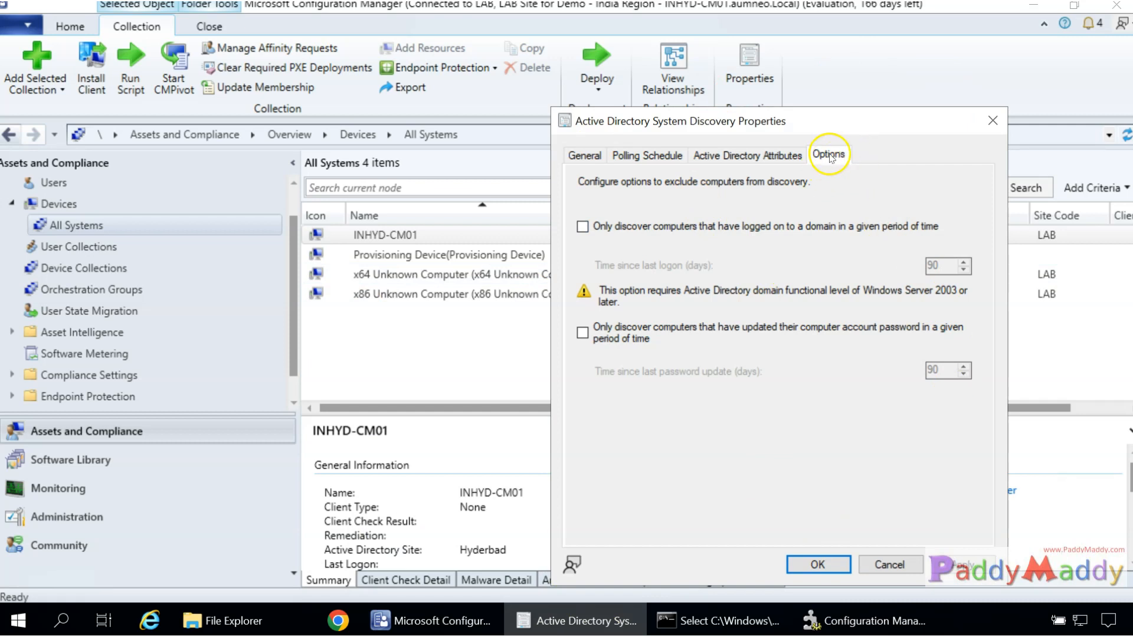
click(593, 232)
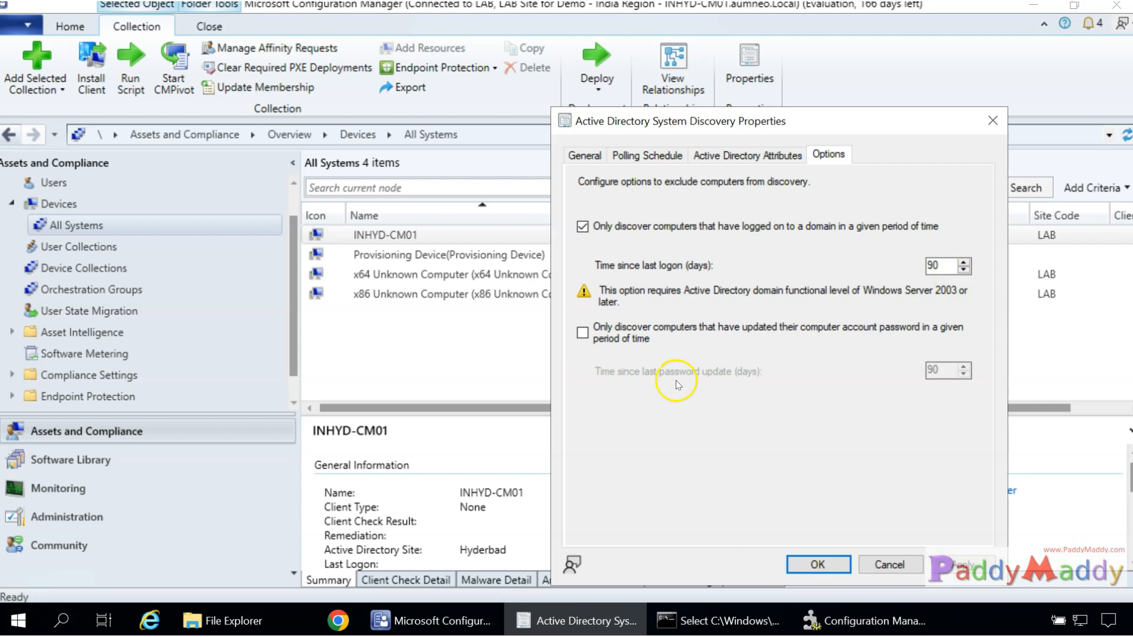
click(597, 344)
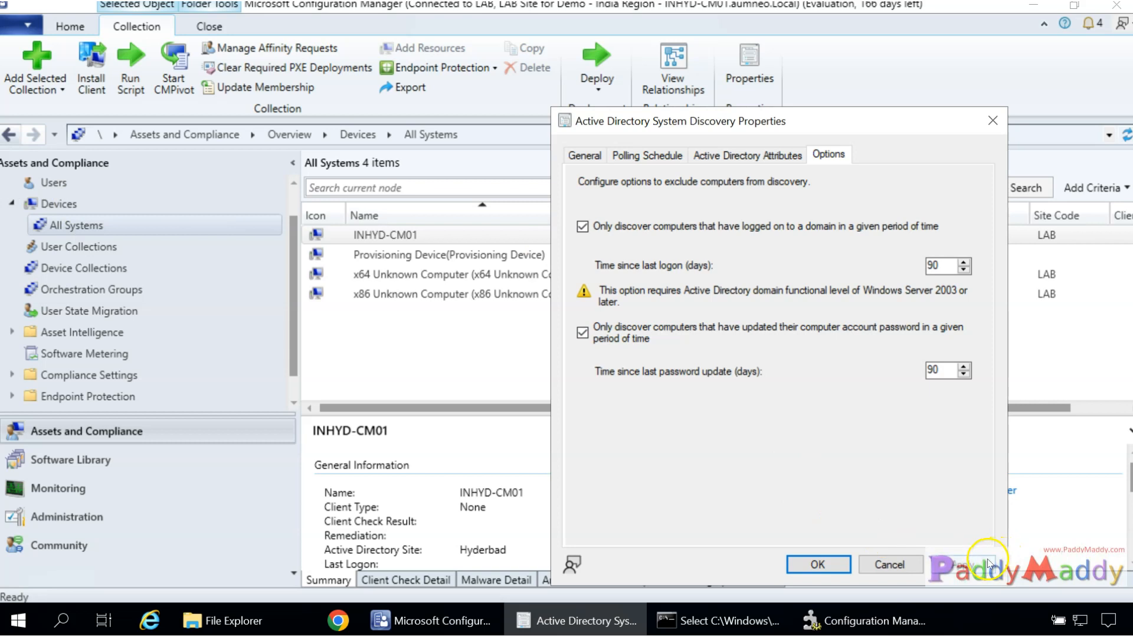
click(745, 159)
click(656, 154)
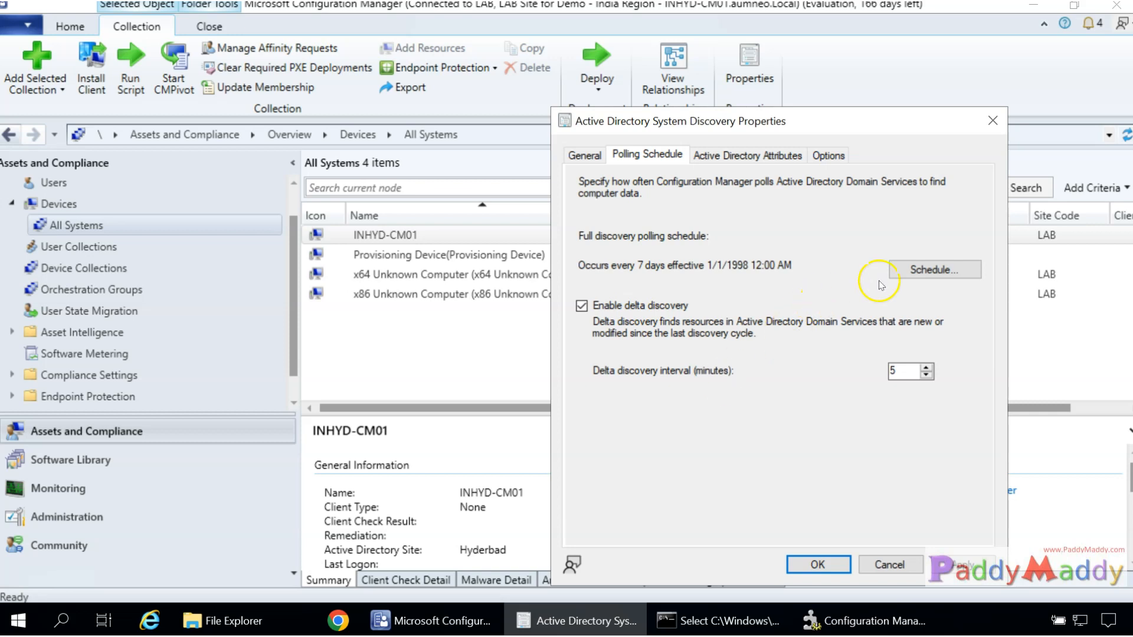
Inspect the custom full discovery schedule and cancel, keeping the 7-day polling.
click(943, 271)
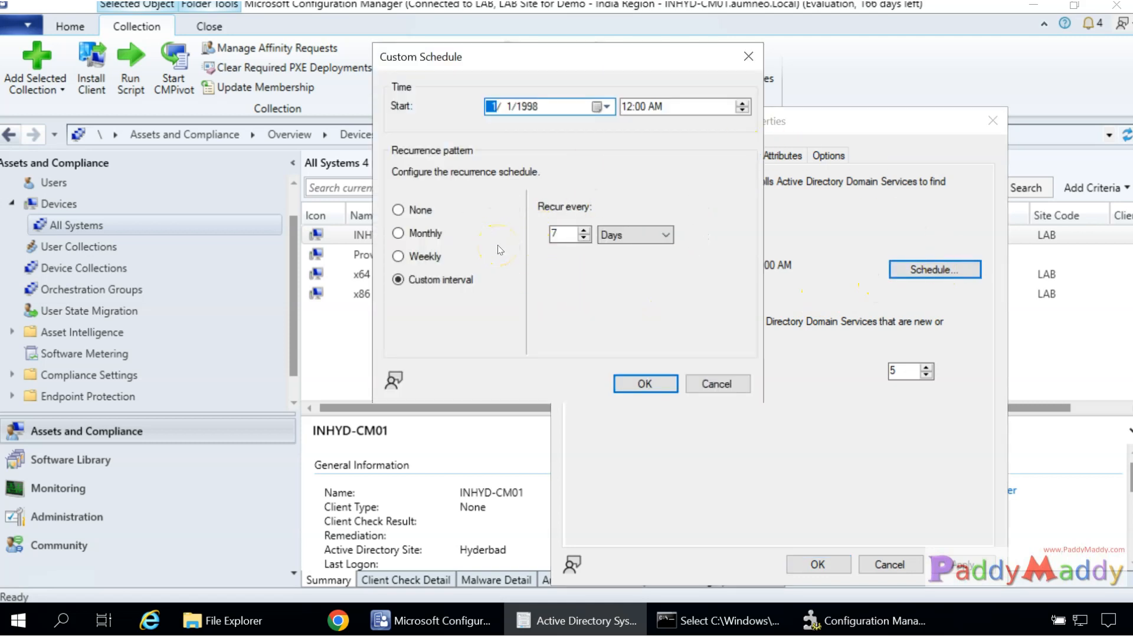
click(717, 384)
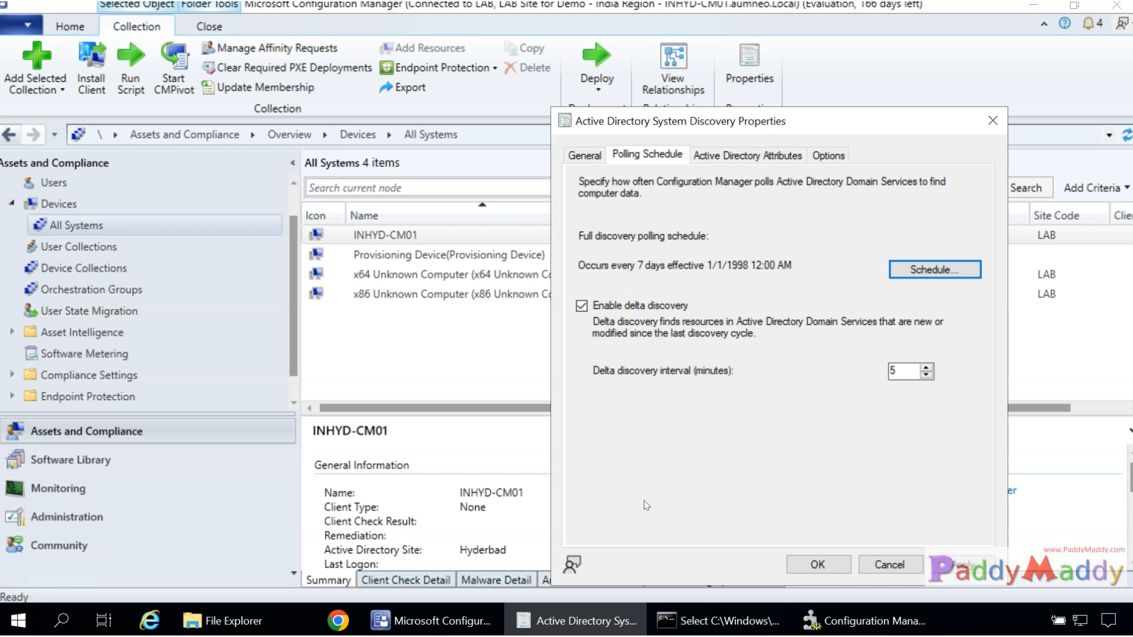
drag(677, 266, 719, 265)
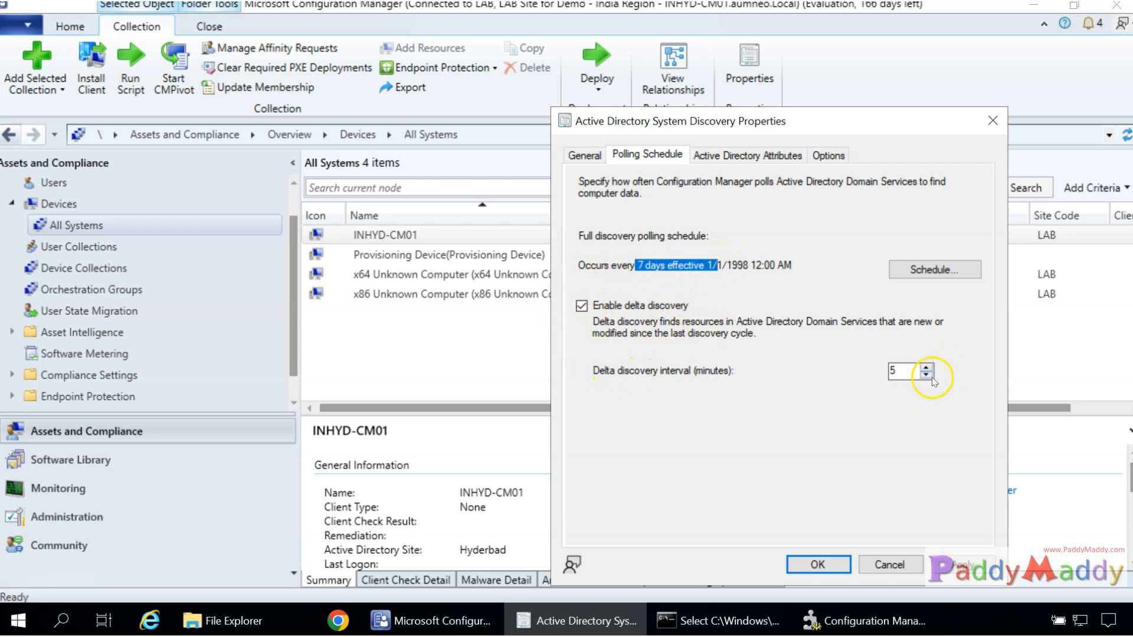
Set the delta discovery interval to 15 minutes after trying 18 and 5.
double_click(896, 370)
text(15)
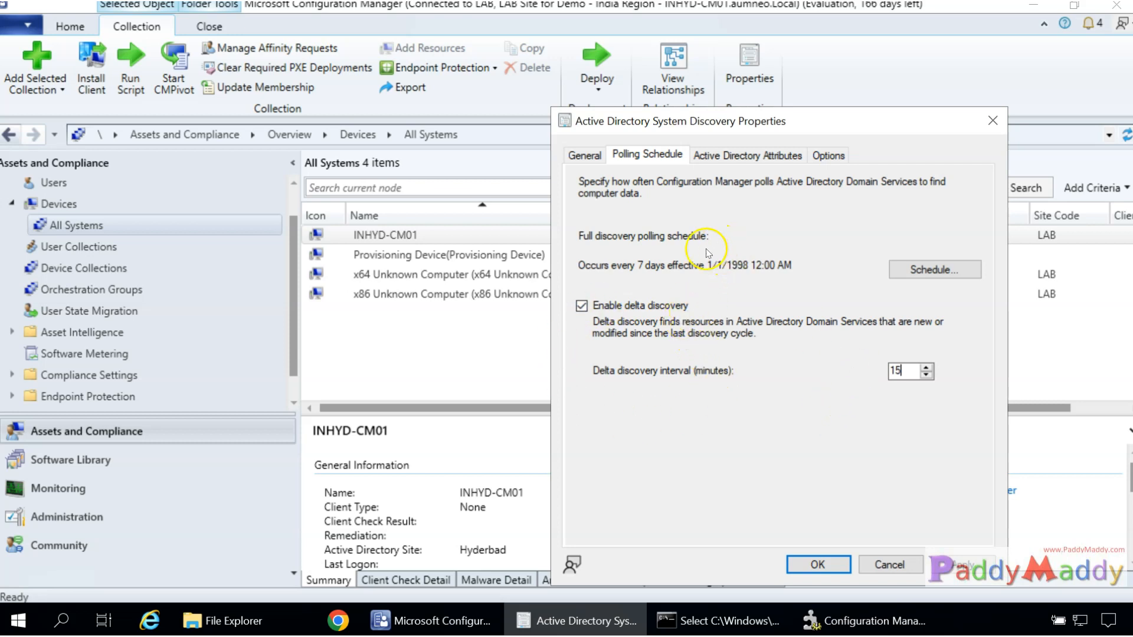
drag(591, 265, 728, 261)
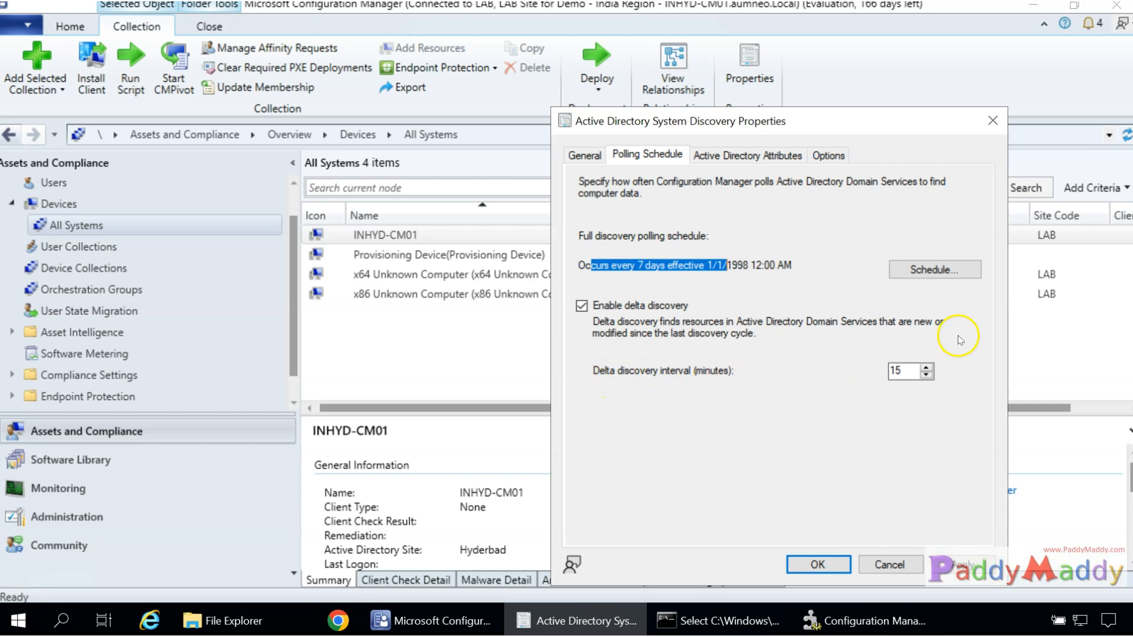
double_click(889, 371)
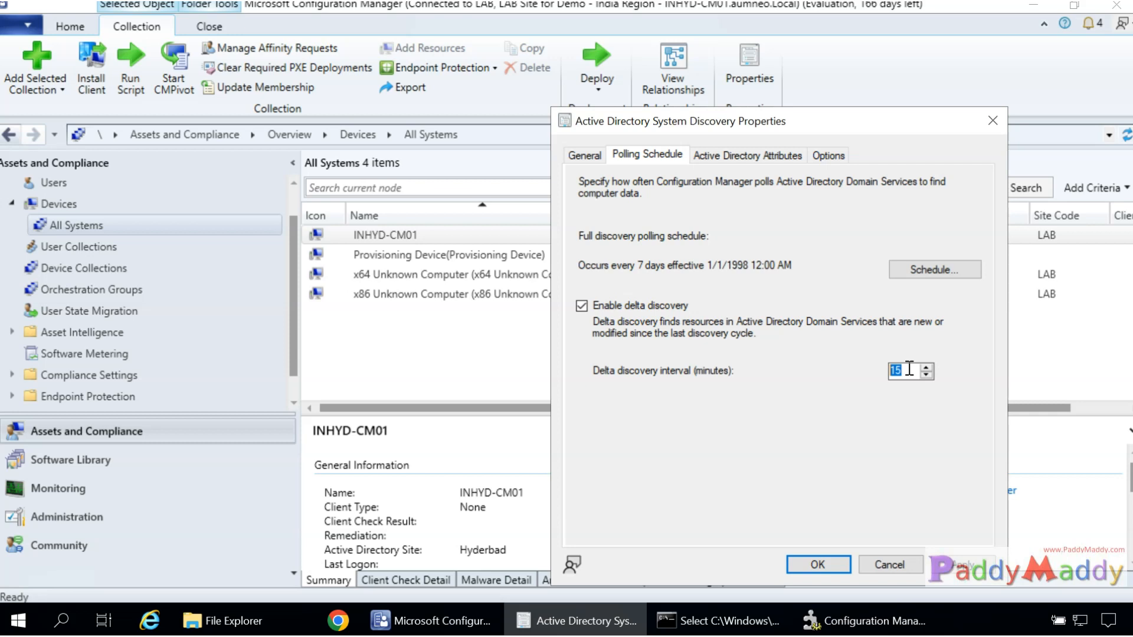
text(18)
double_click(900, 371)
text(5)
double_click(903, 371)
text(15)
Step through the Options, Active Directory Attributes and Polling Schedule pages, ending on General.
click(828, 155)
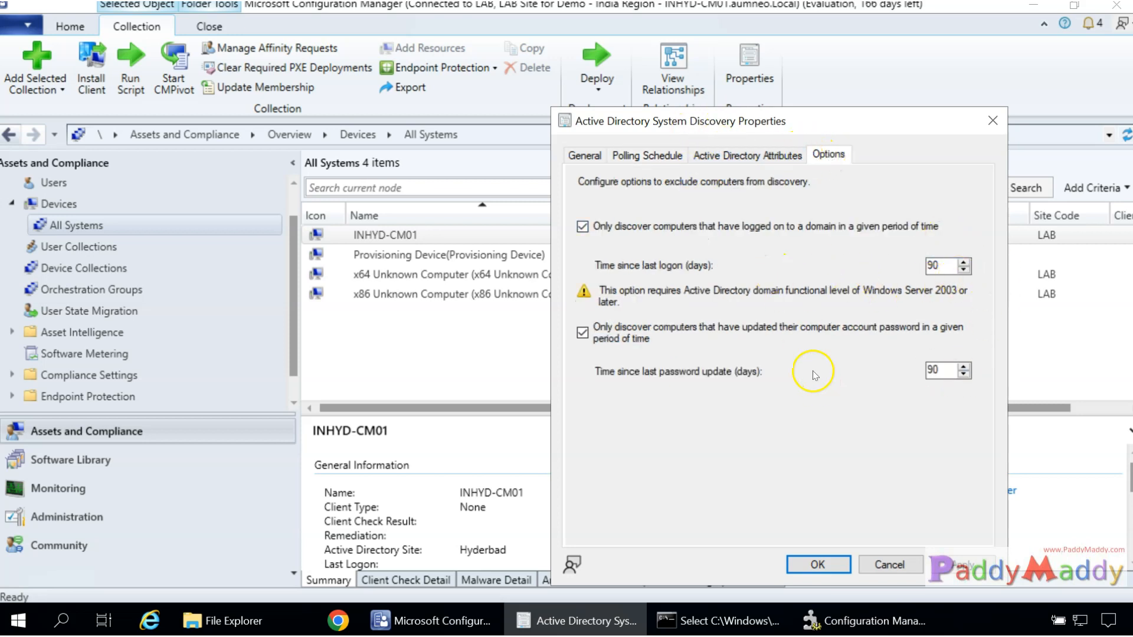
click(750, 155)
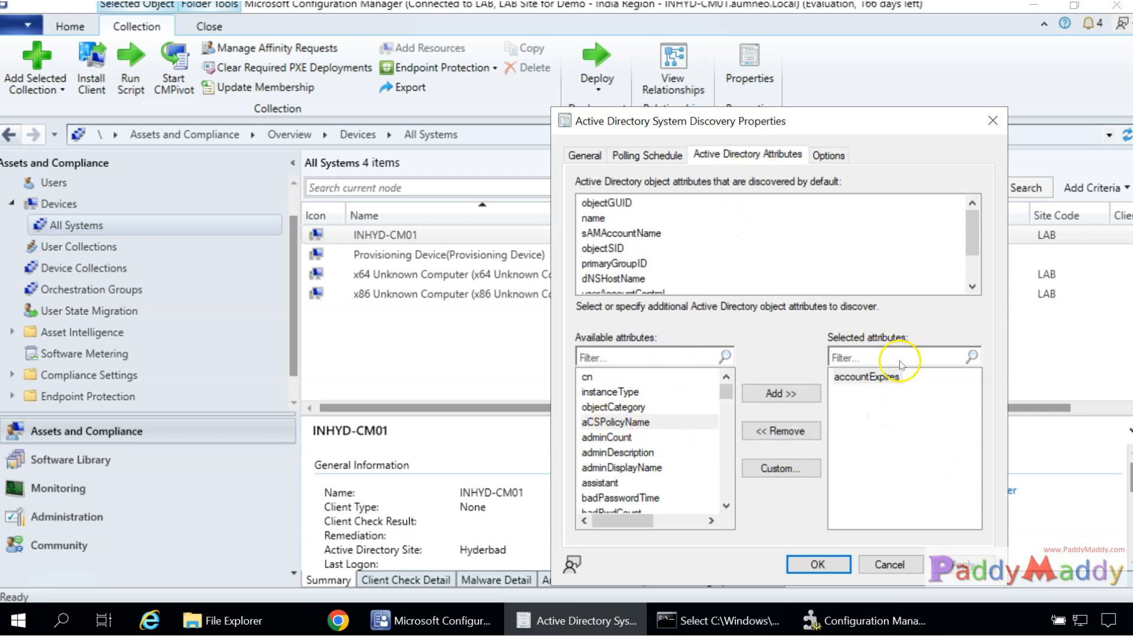
click(645, 154)
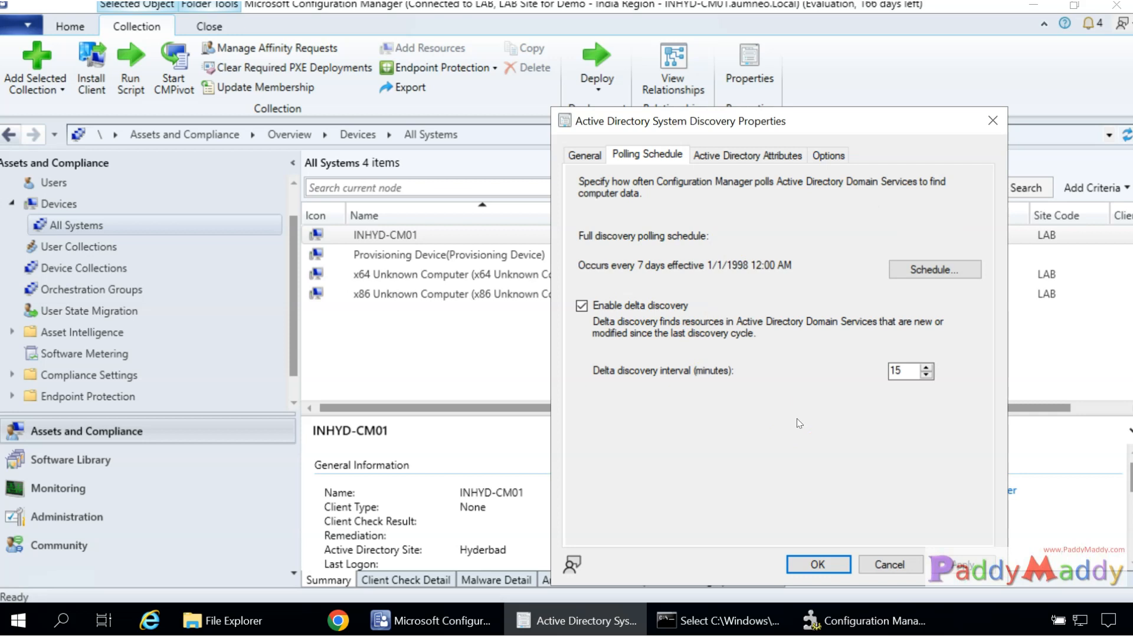
click(584, 156)
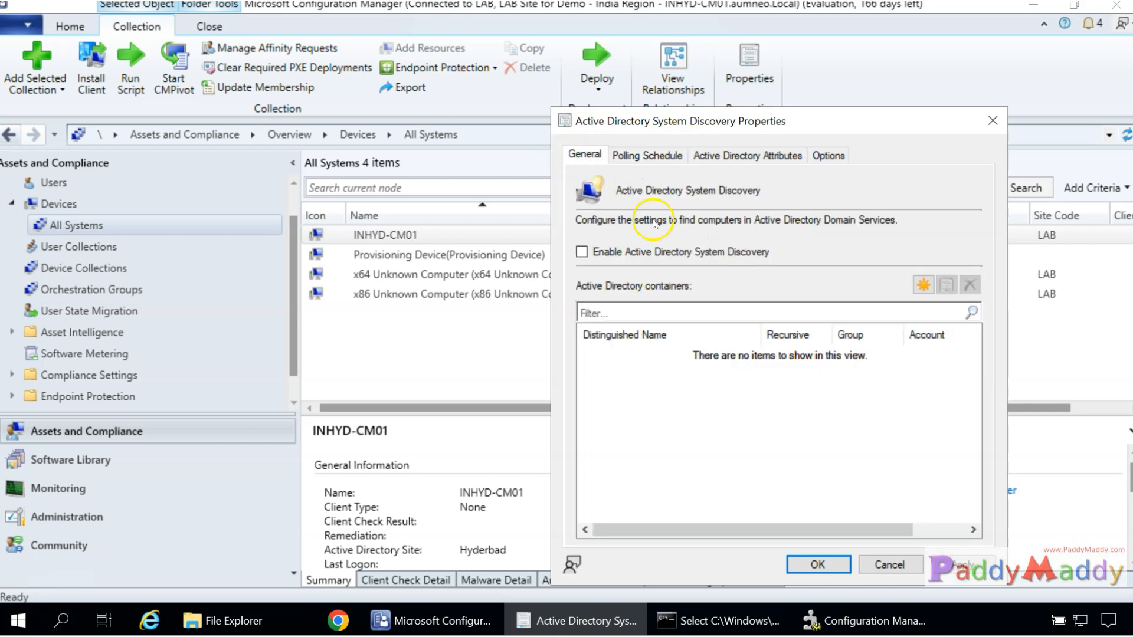
Start a new Active Directory container and first set its search location to the India unit.
click(925, 286)
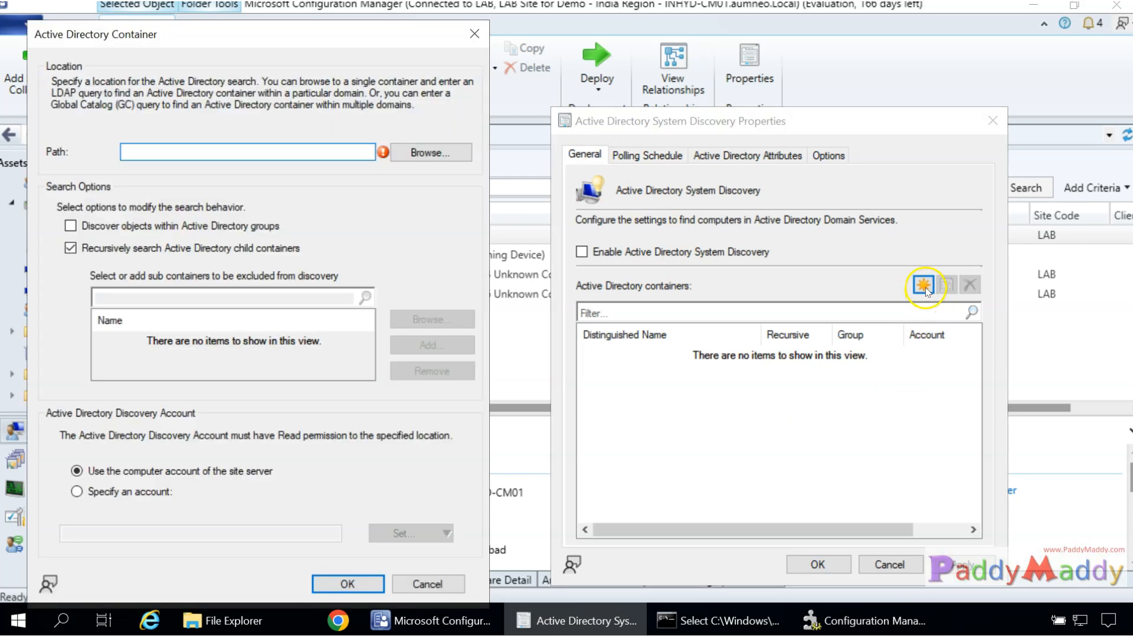
drag(267, 42, 313, 41)
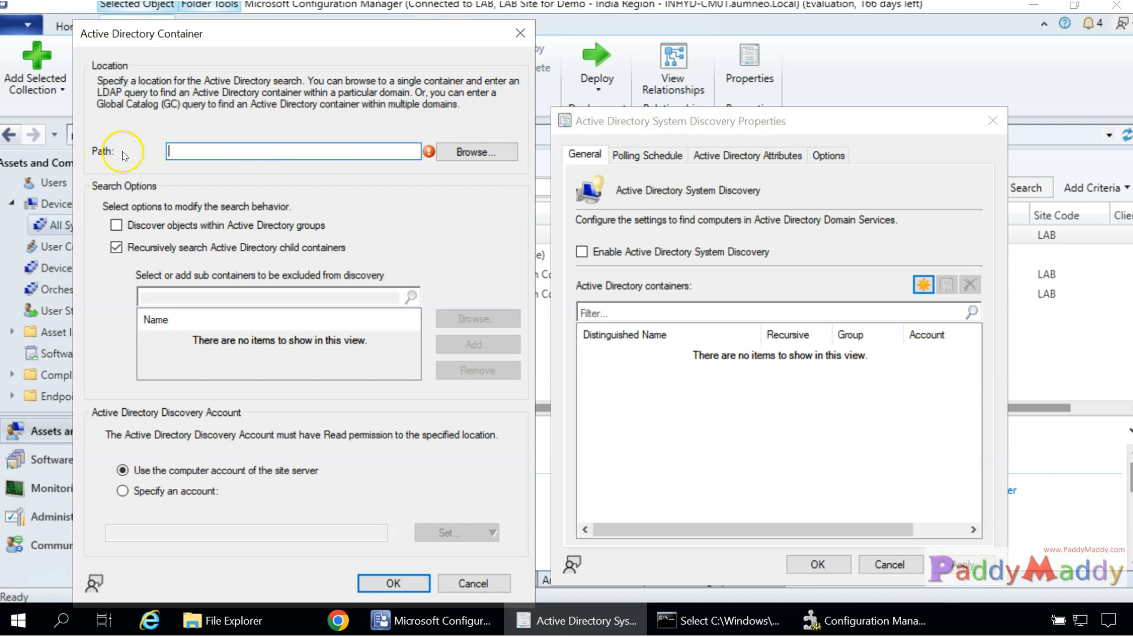
click(476, 153)
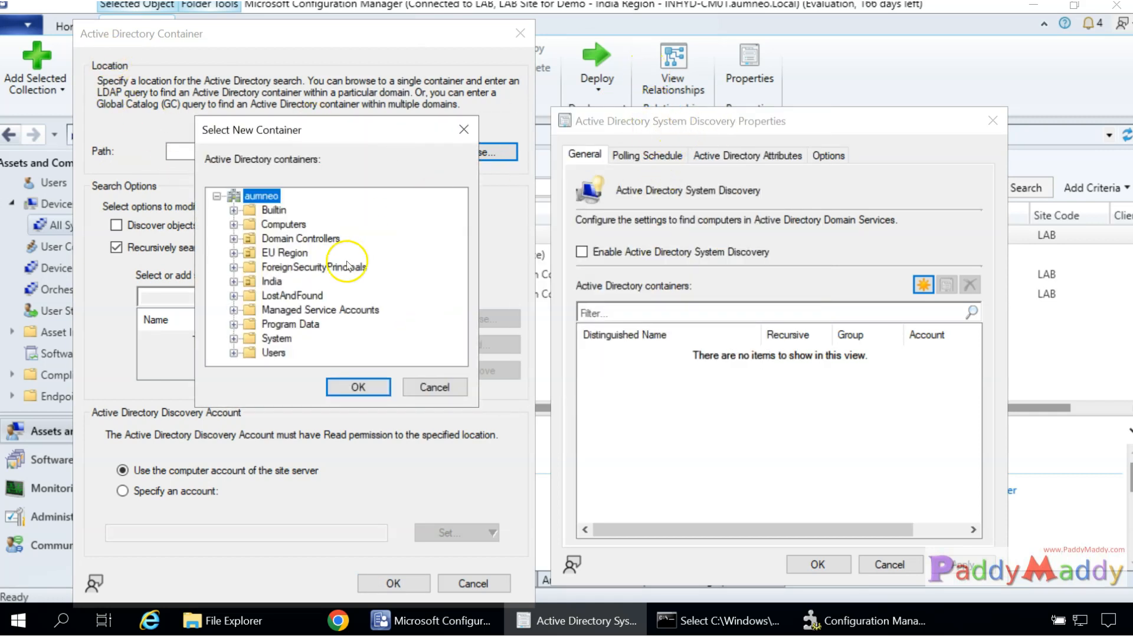
double_click(271, 282)
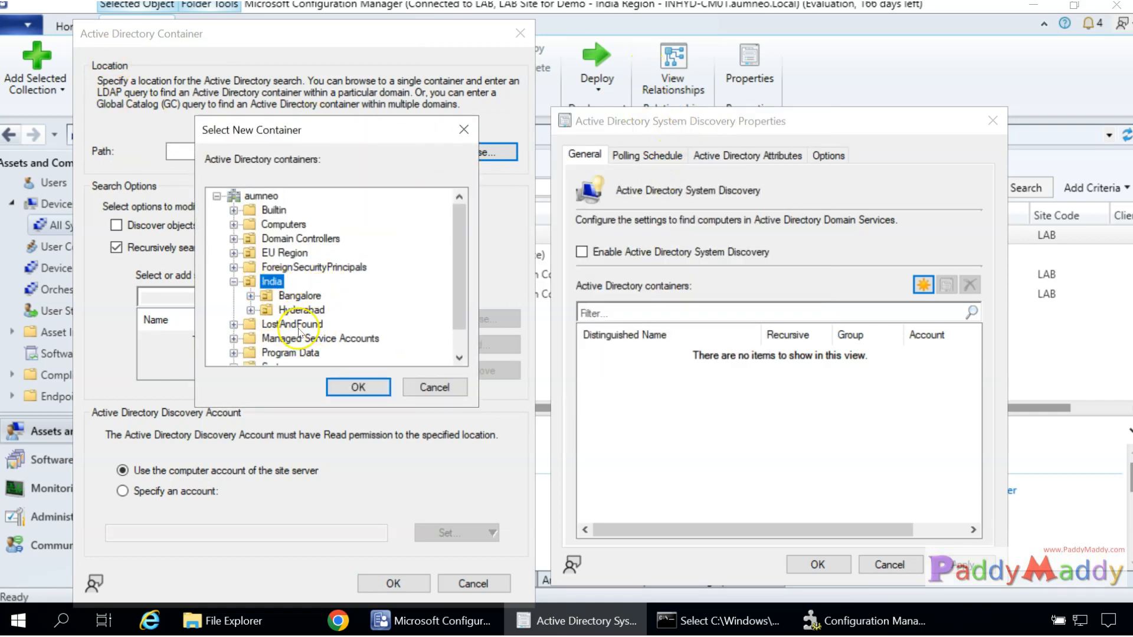
click(357, 397)
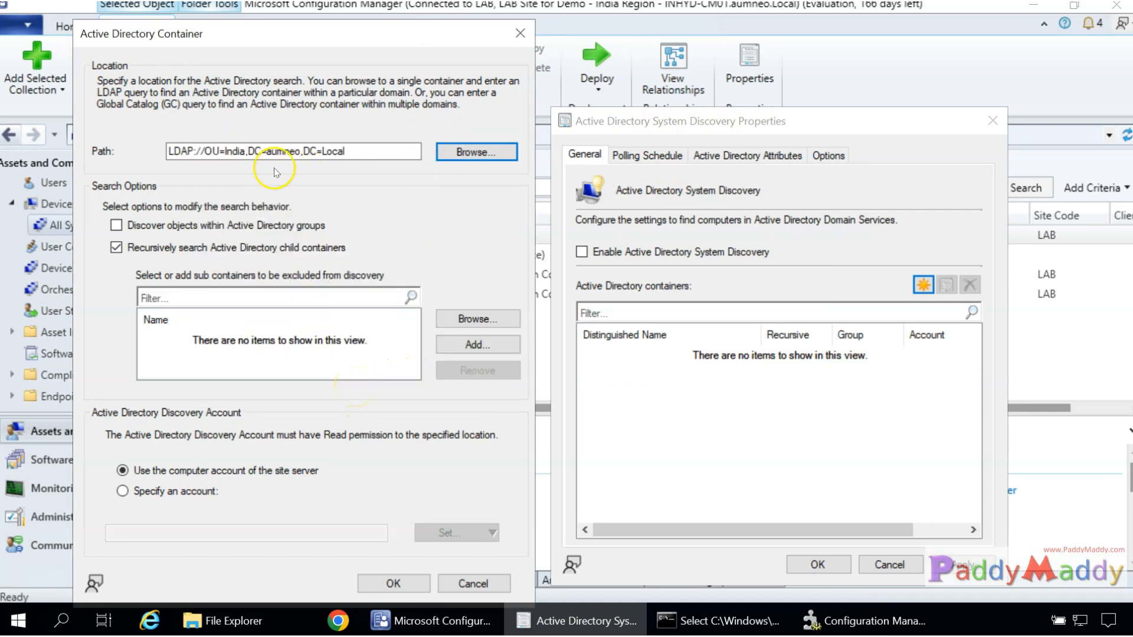
drag(370, 153, 147, 152)
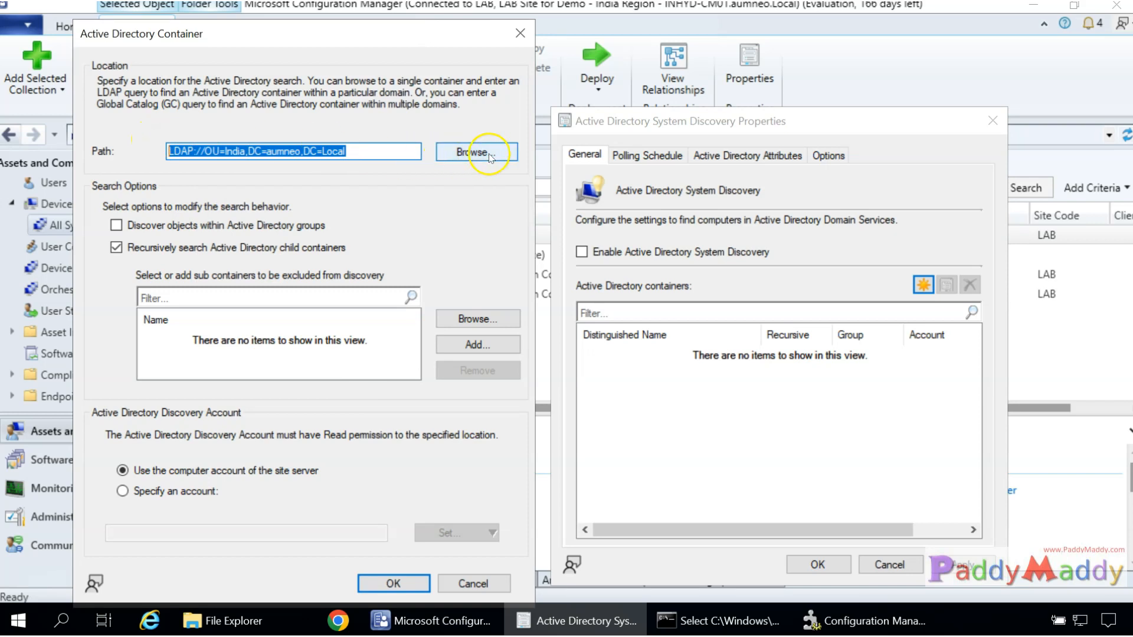
Browse the domain tree again and point the search location at the aumneo root, LDAP://DC=aumneo,DC=Local.
click(482, 152)
click(211, 158)
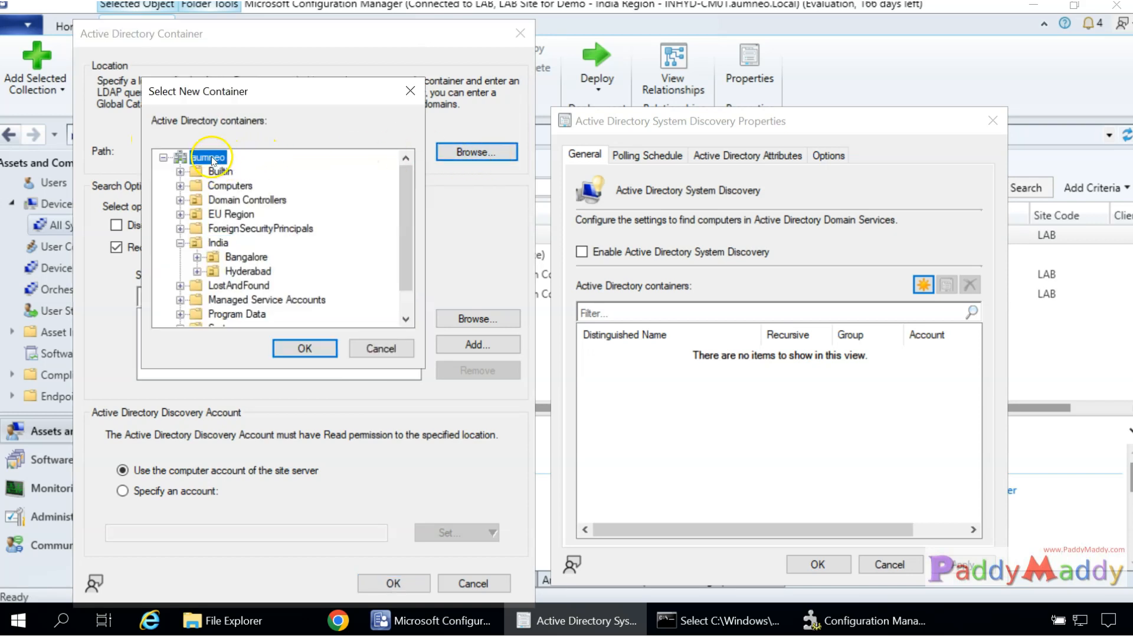
click(231, 186)
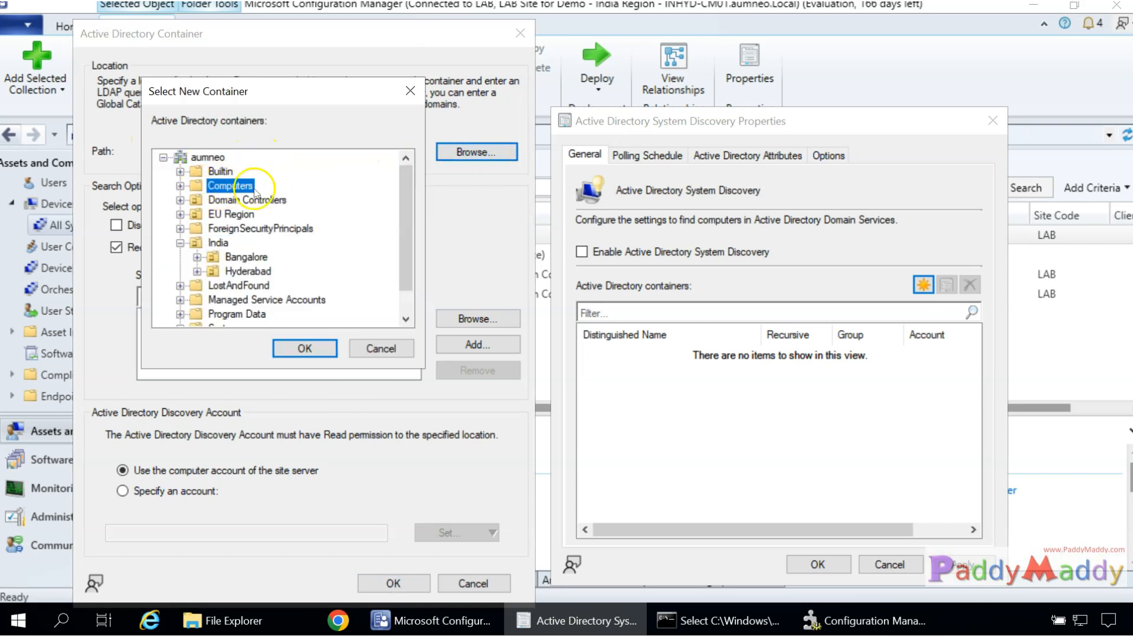
click(209, 158)
click(216, 244)
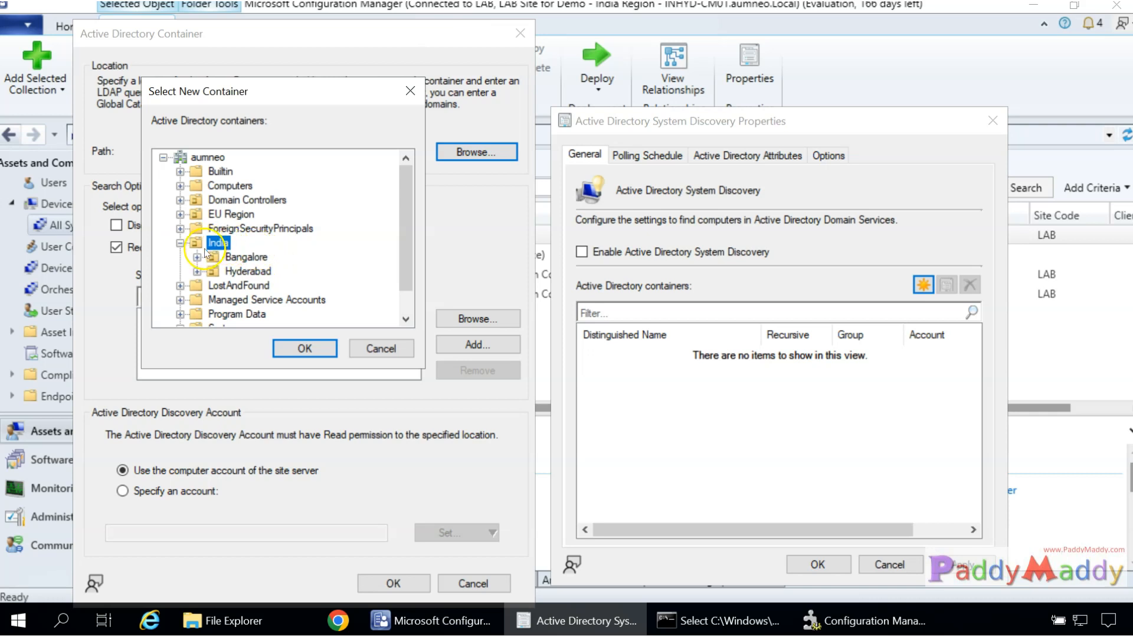
click(224, 203)
click(212, 189)
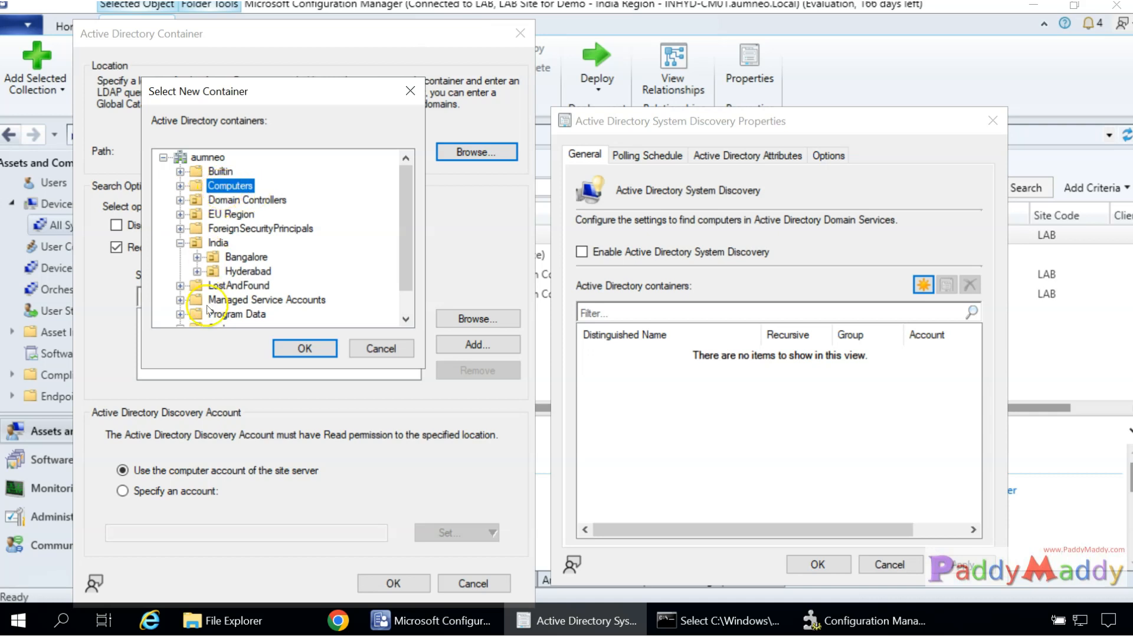
scroll(208, 311, down, 1)
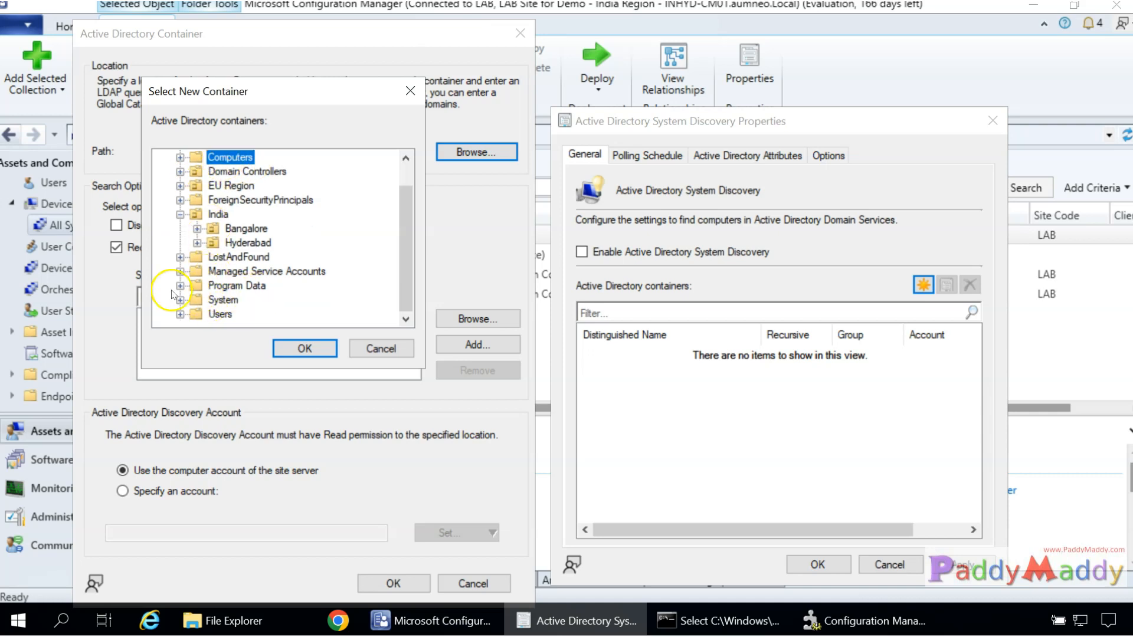
click(218, 300)
click(218, 214)
scroll(231, 242, up, 1)
scroll(236, 259, down, 1)
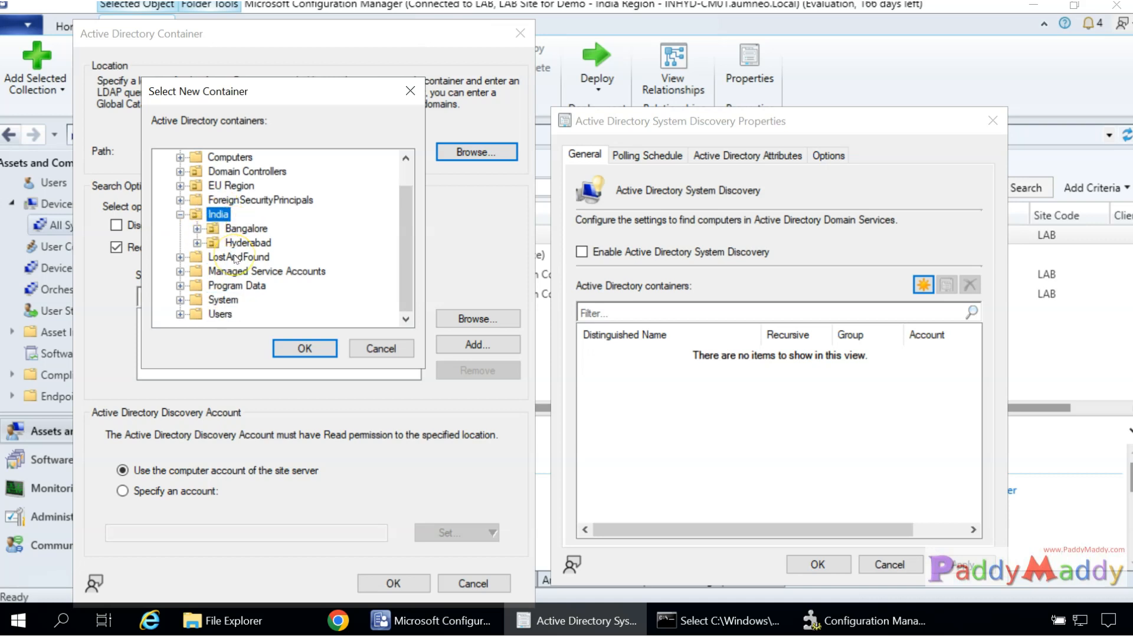
scroll(223, 213, up, 1)
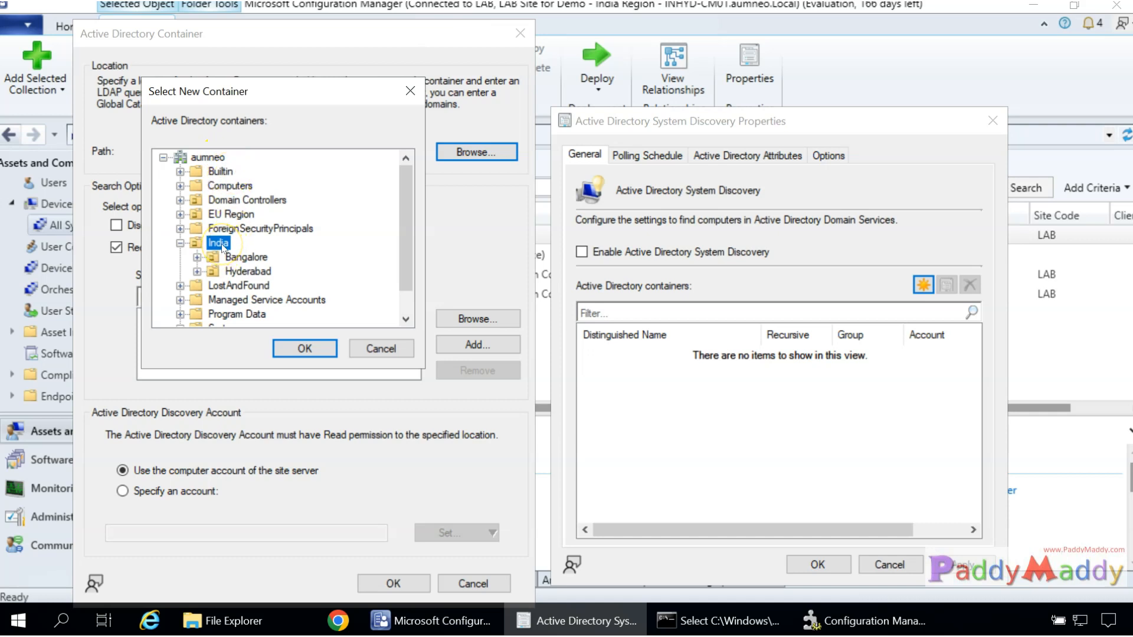
click(211, 158)
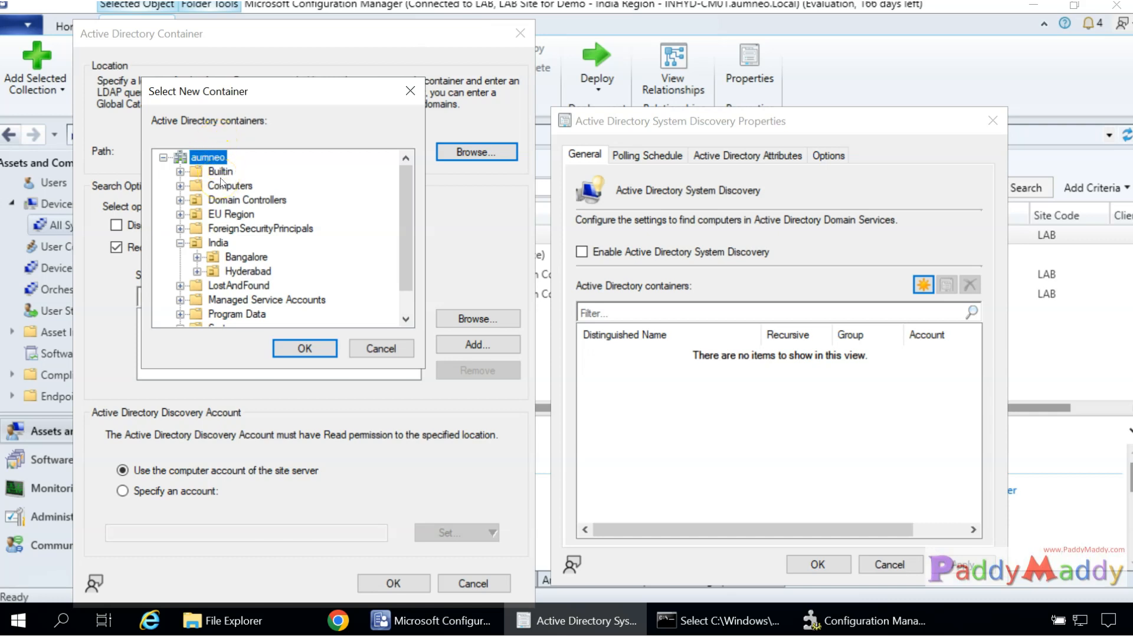
click(303, 350)
drag(322, 151, 159, 132)
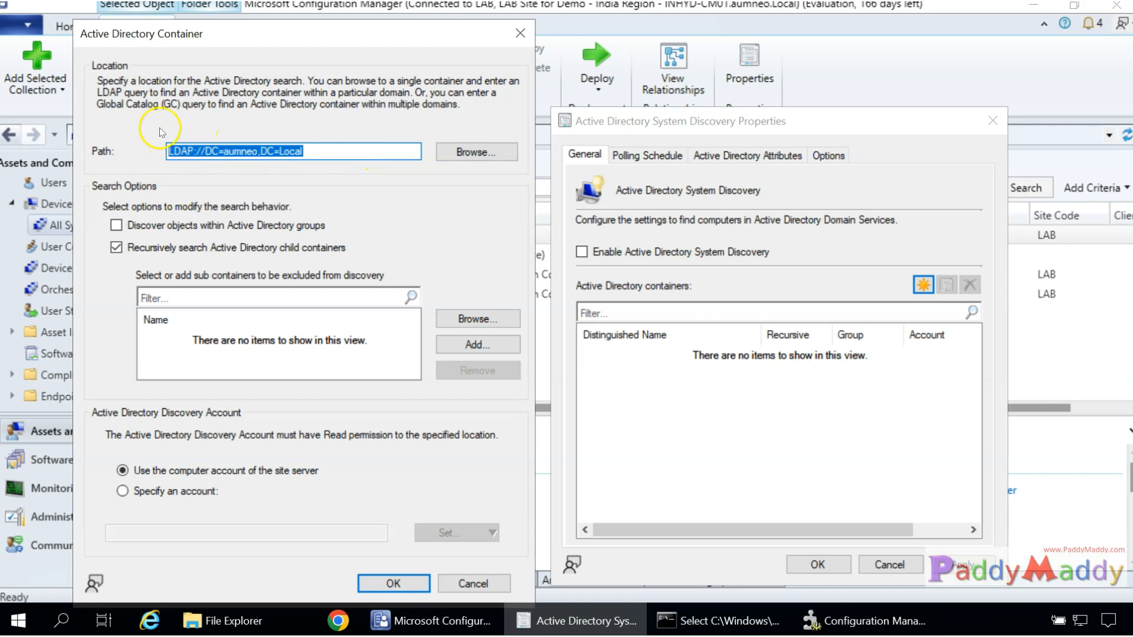
Include objects within AD groups and add the EU Region OU as an excluded sub-container.
click(151, 228)
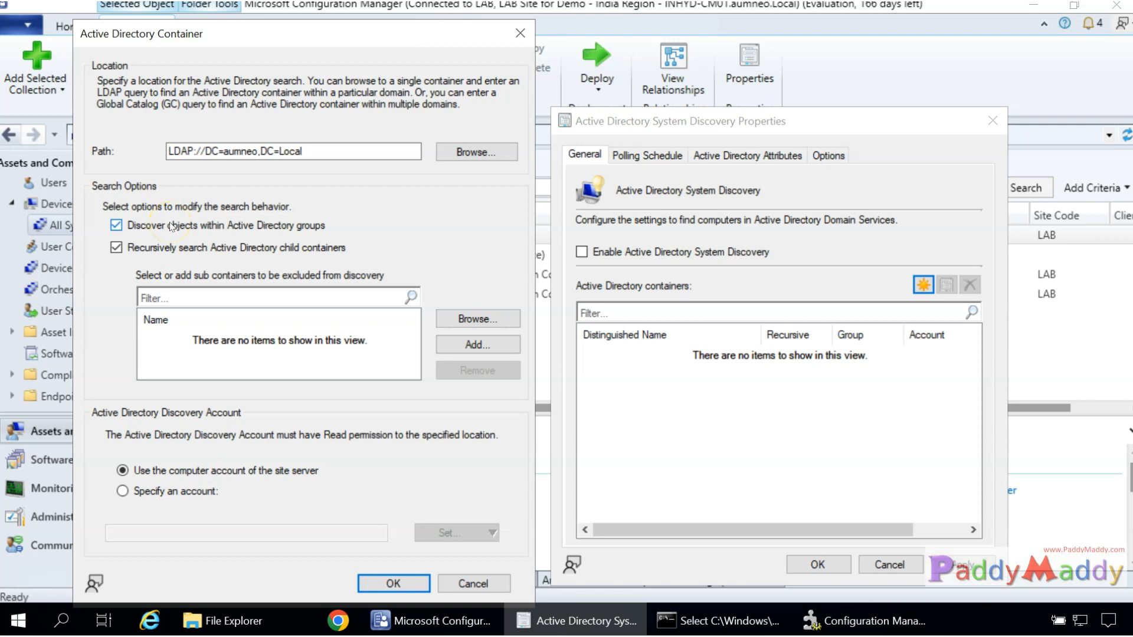
click(484, 319)
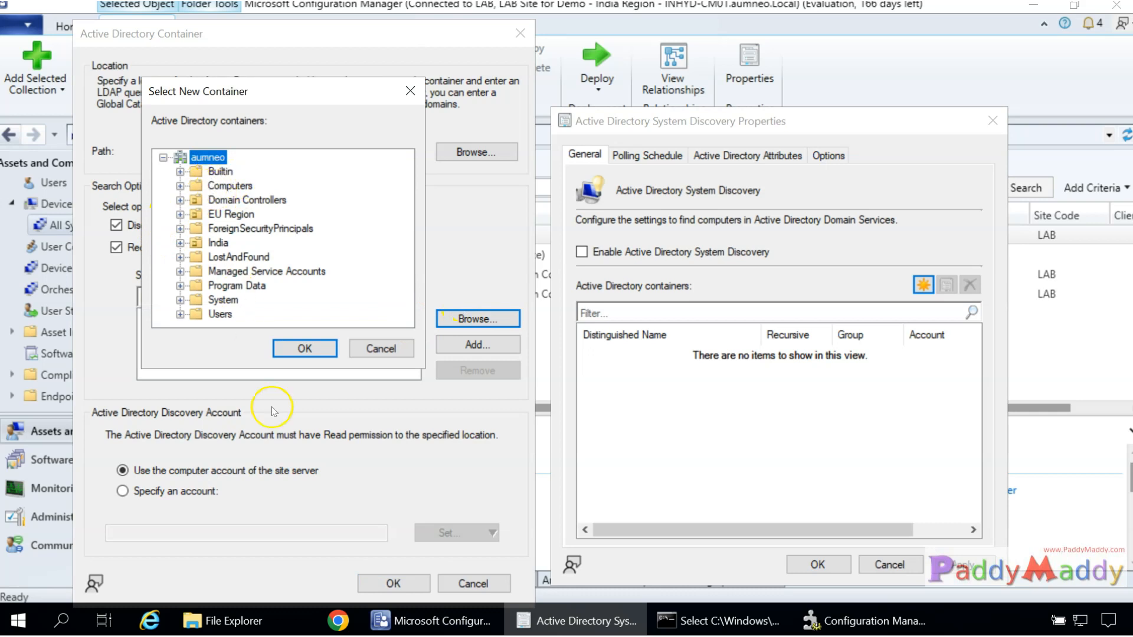
click(230, 214)
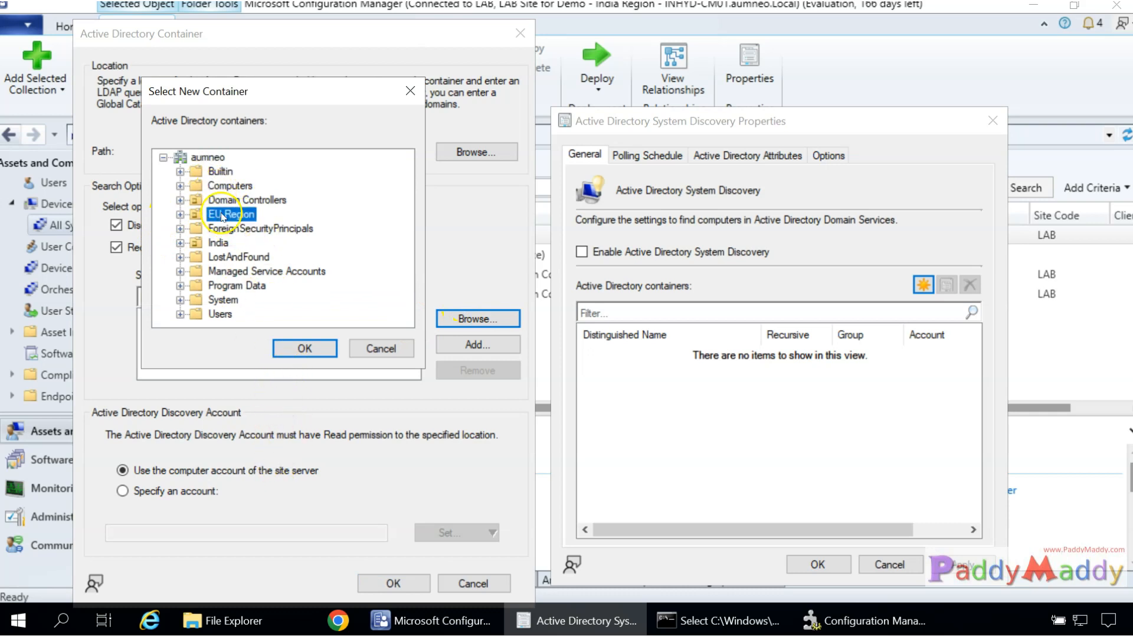
click(180, 214)
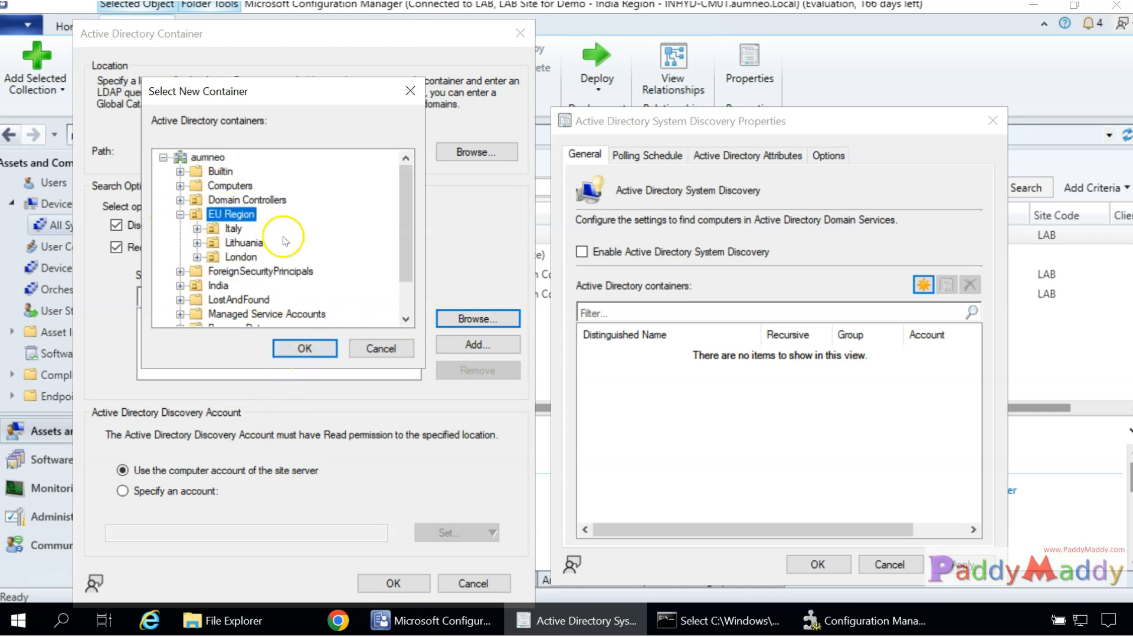
click(298, 349)
Remove the EU Region OU exclusion so the excluded sub-containers list is empty.
click(212, 345)
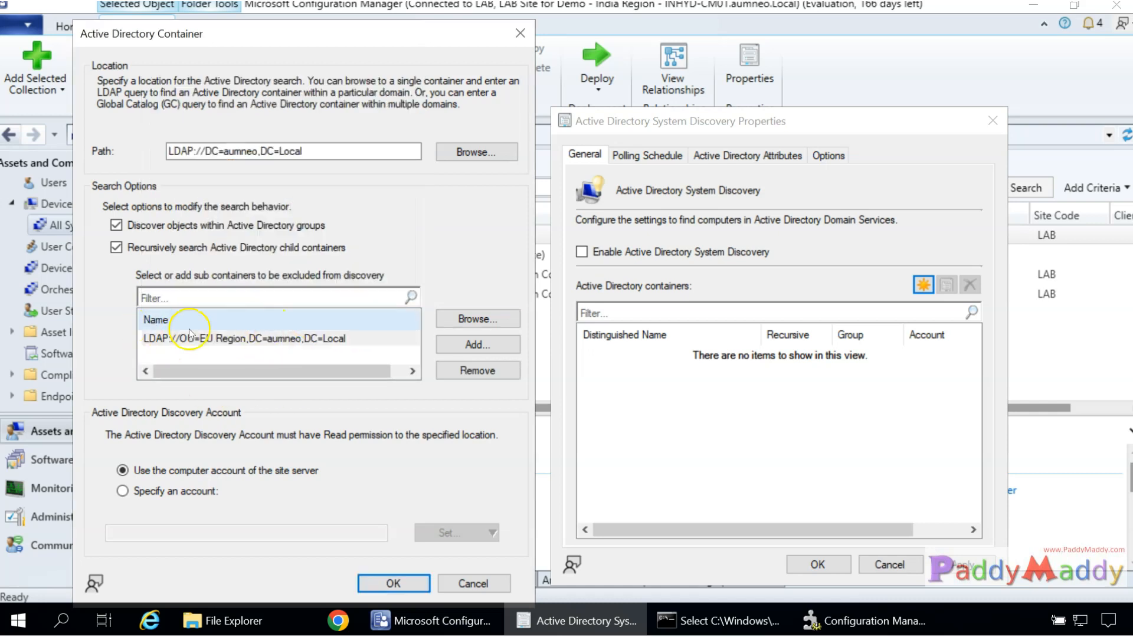
click(479, 372)
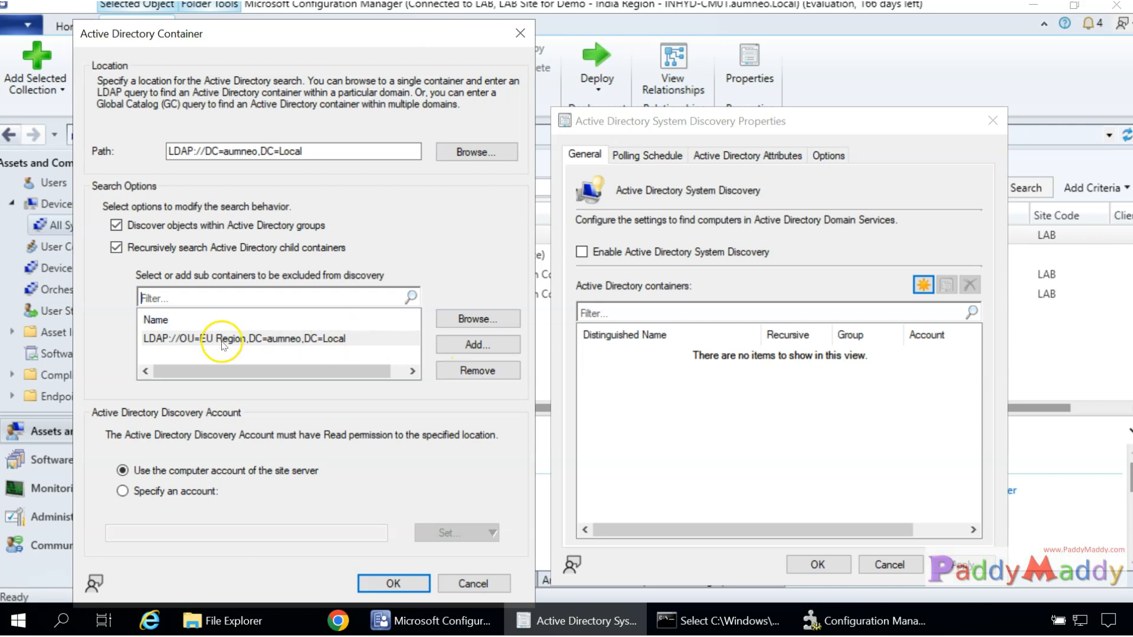
click(416, 342)
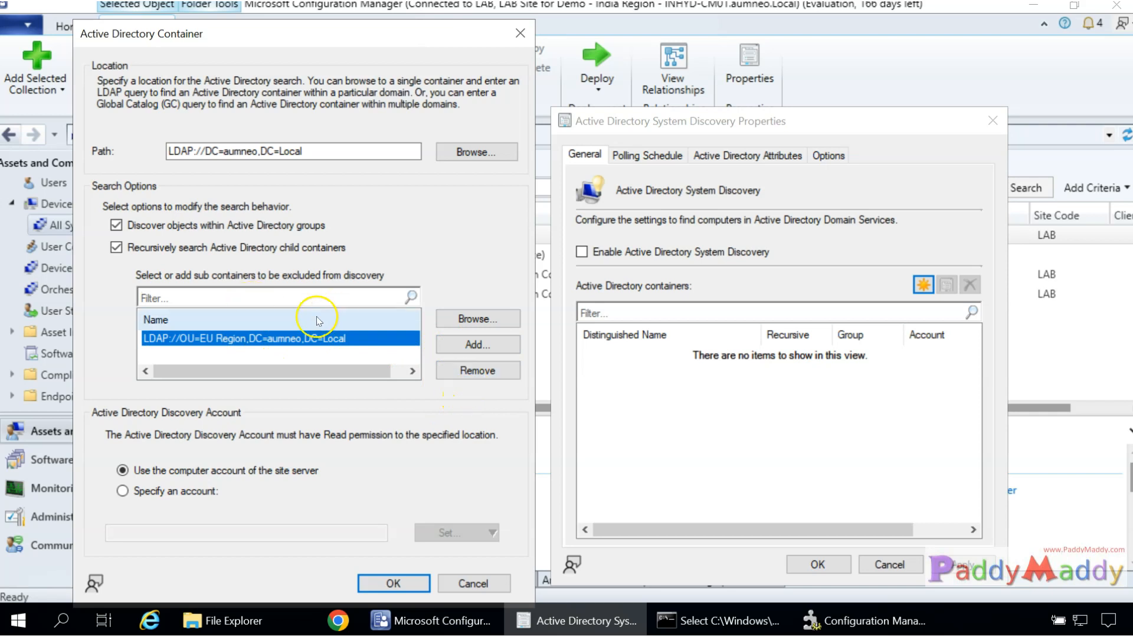
click(469, 376)
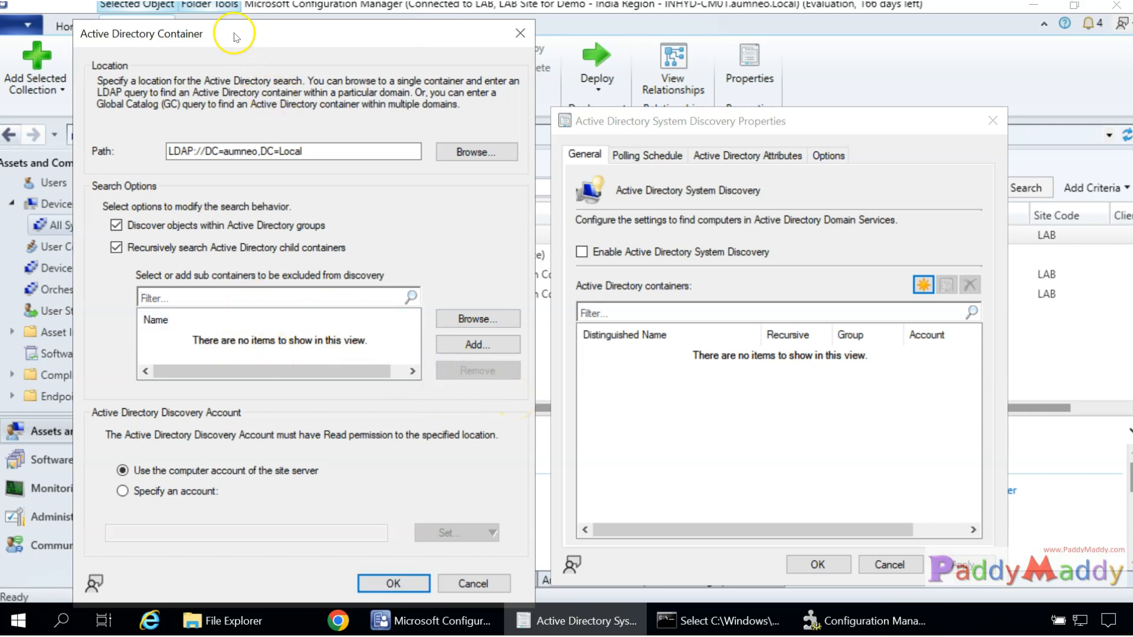
drag(241, 39, 264, 32)
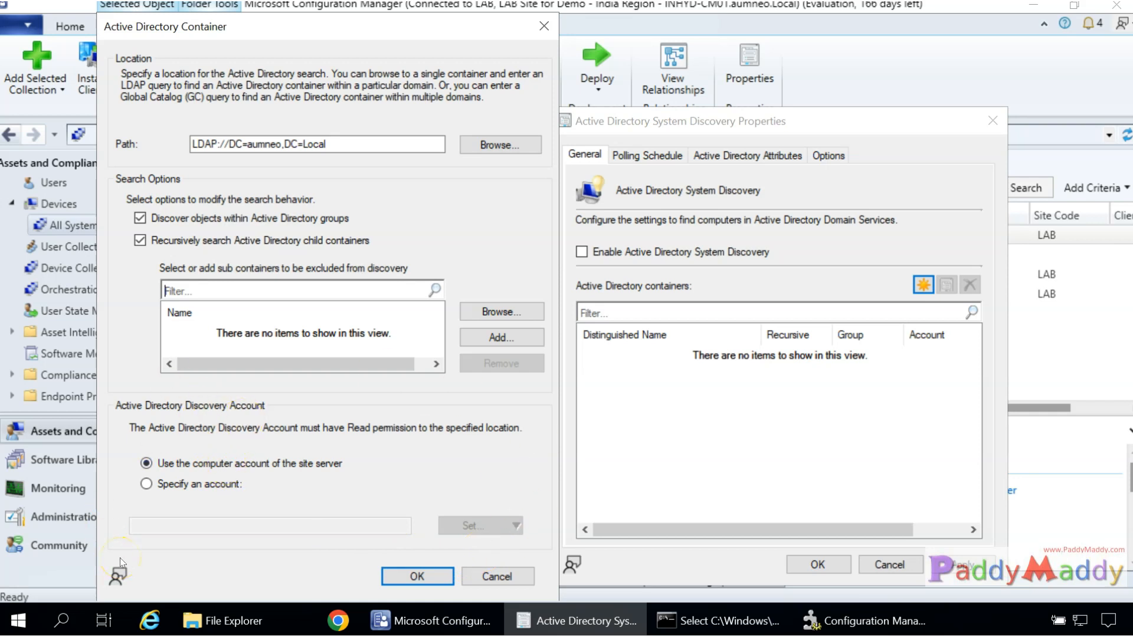
Keep the site server's computer account for access and add the LDAP://DC=aumneo,DC=Local container.
click(200, 486)
click(517, 526)
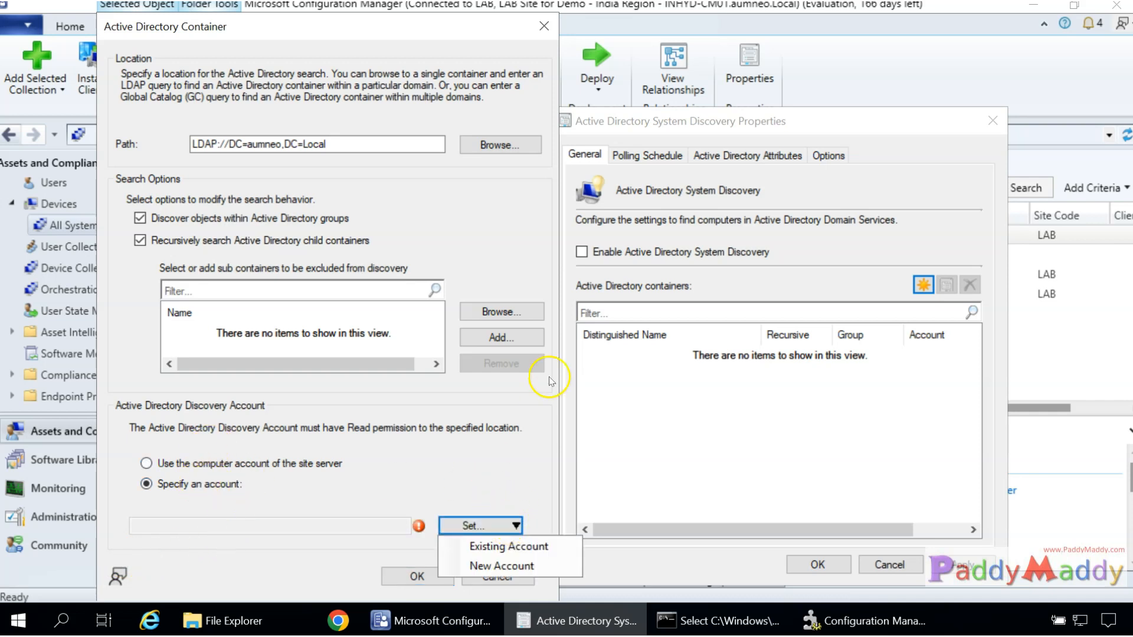
click(497, 566)
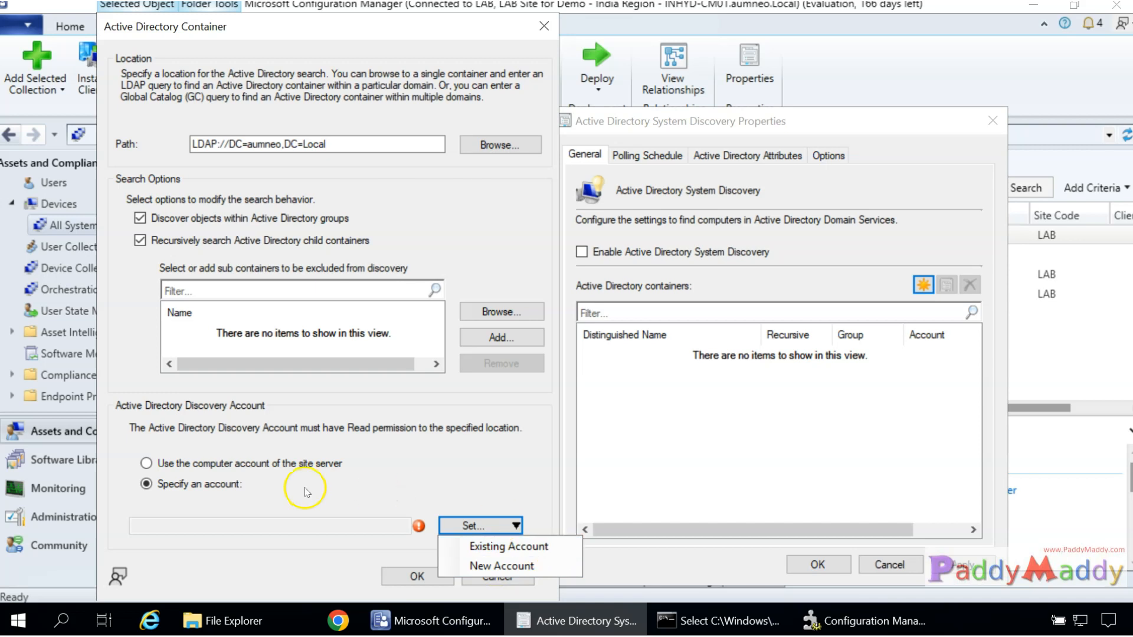
click(259, 470)
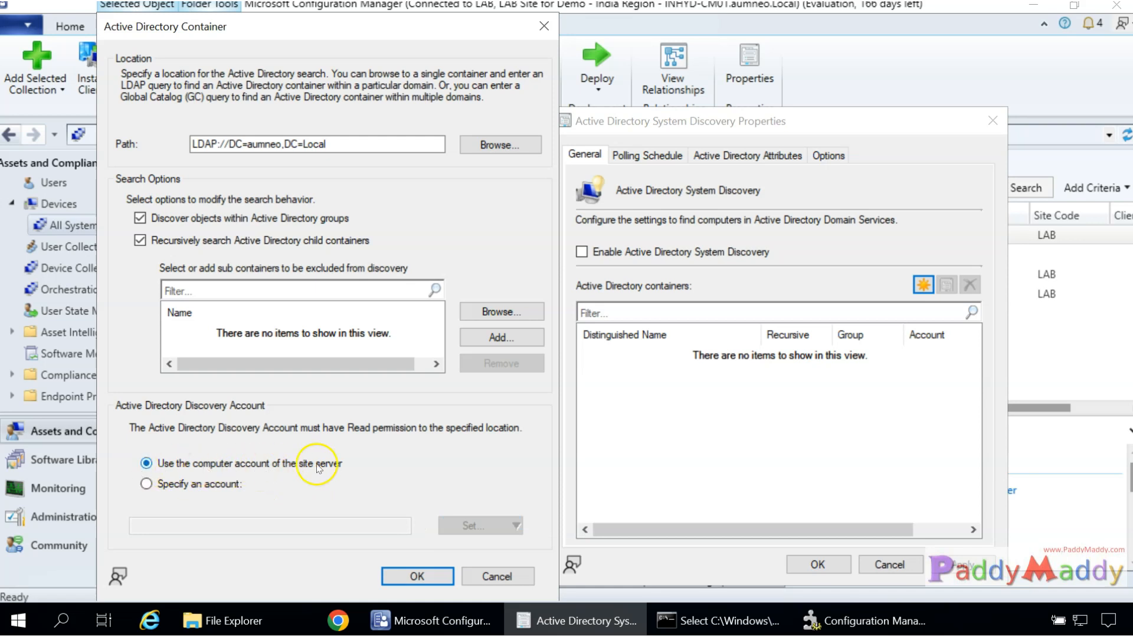
click(418, 576)
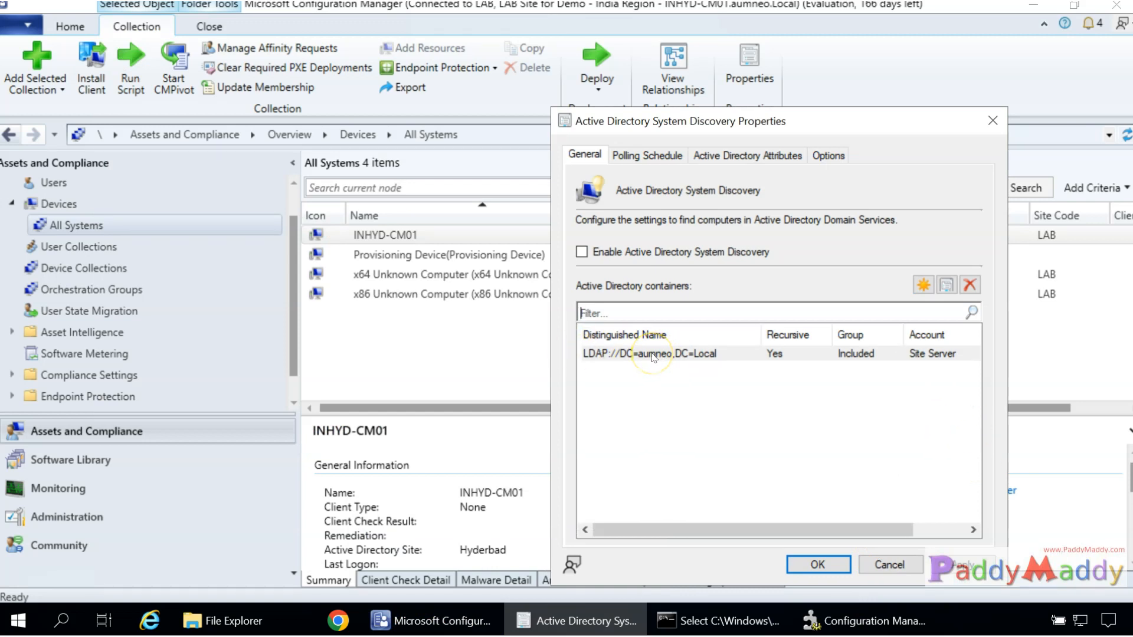
Enable Active Directory System Discovery, then switch to Service Manager.
click(702, 253)
click(578, 619)
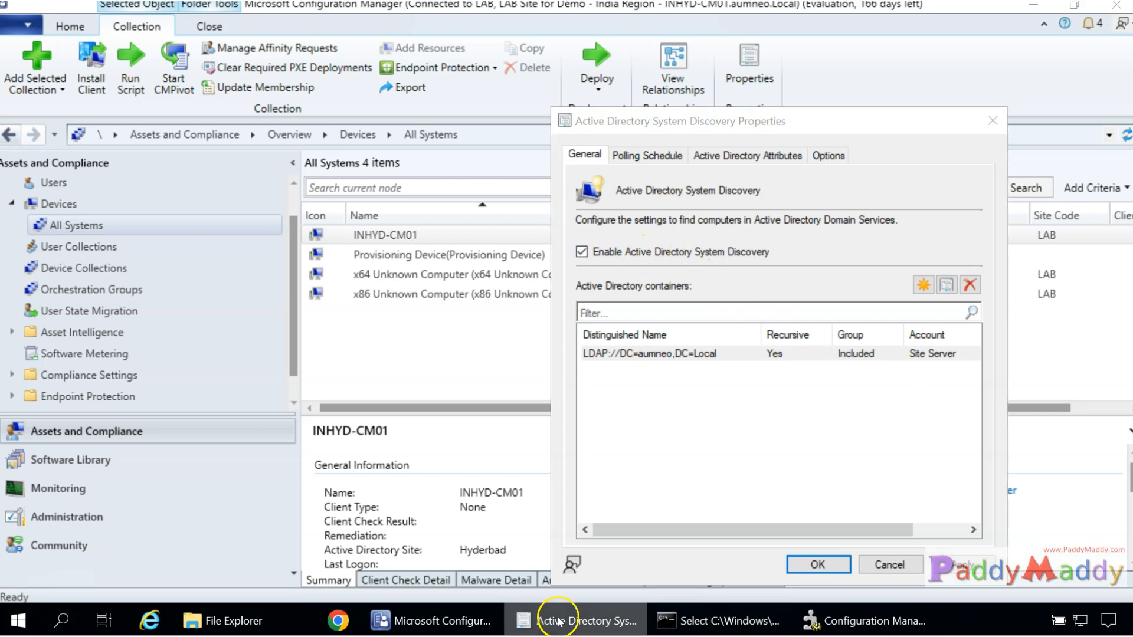
click(851, 619)
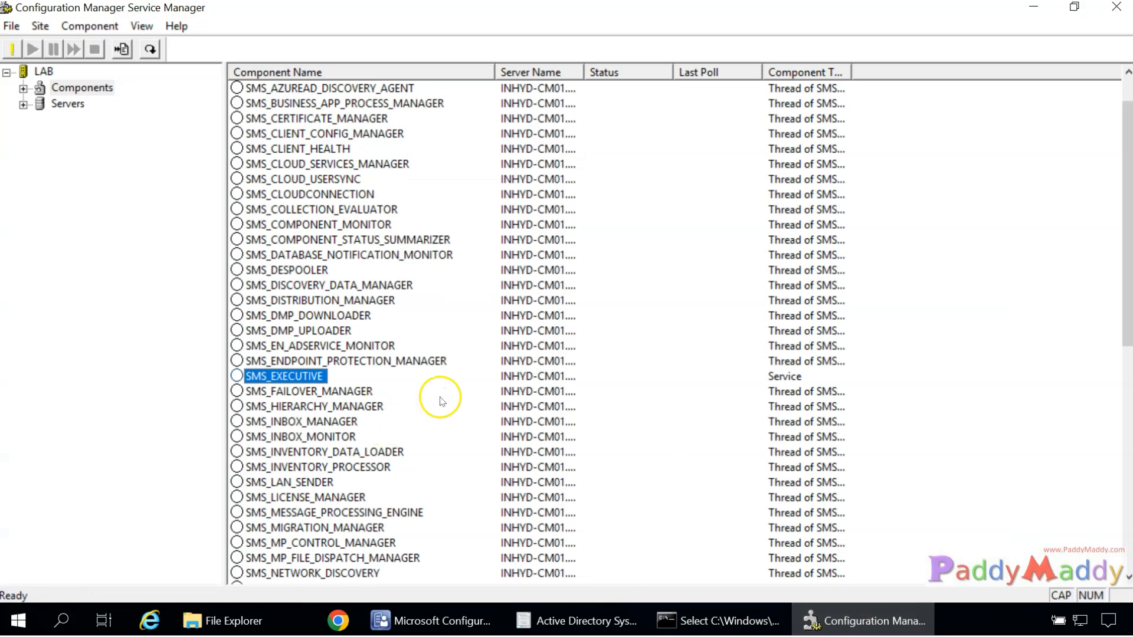
Review site components from SMS_AI_KB_MANAGER to SMS_DESPOOLER, then bring up File Explorer.
scroll(436, 397, down, 1)
scroll(446, 395, up, 1)
click(341, 255)
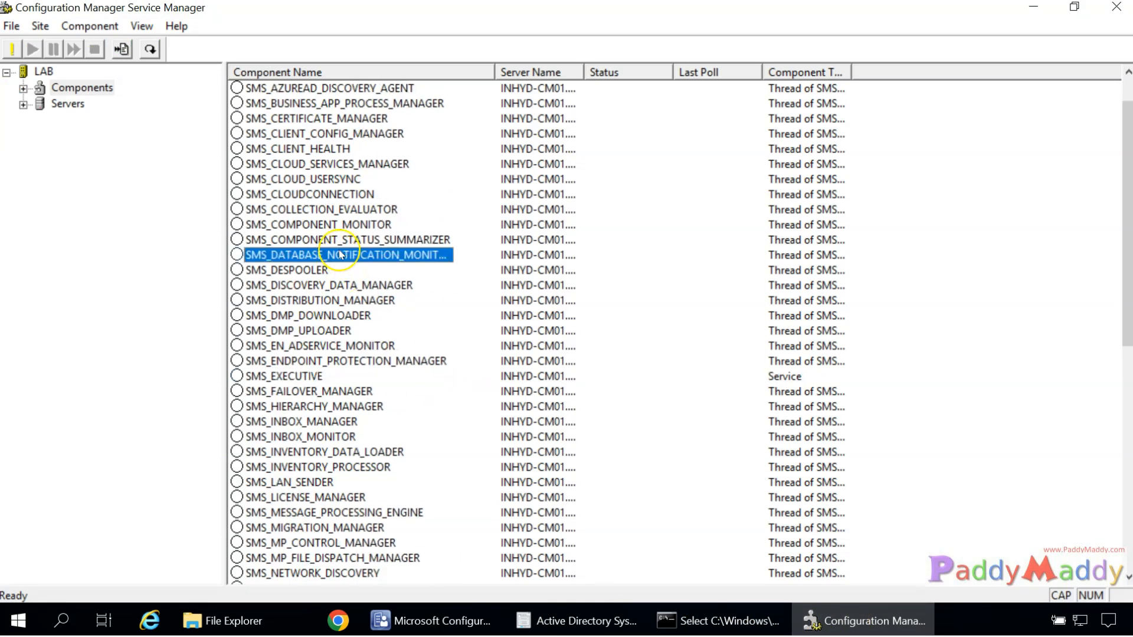
key(Down)
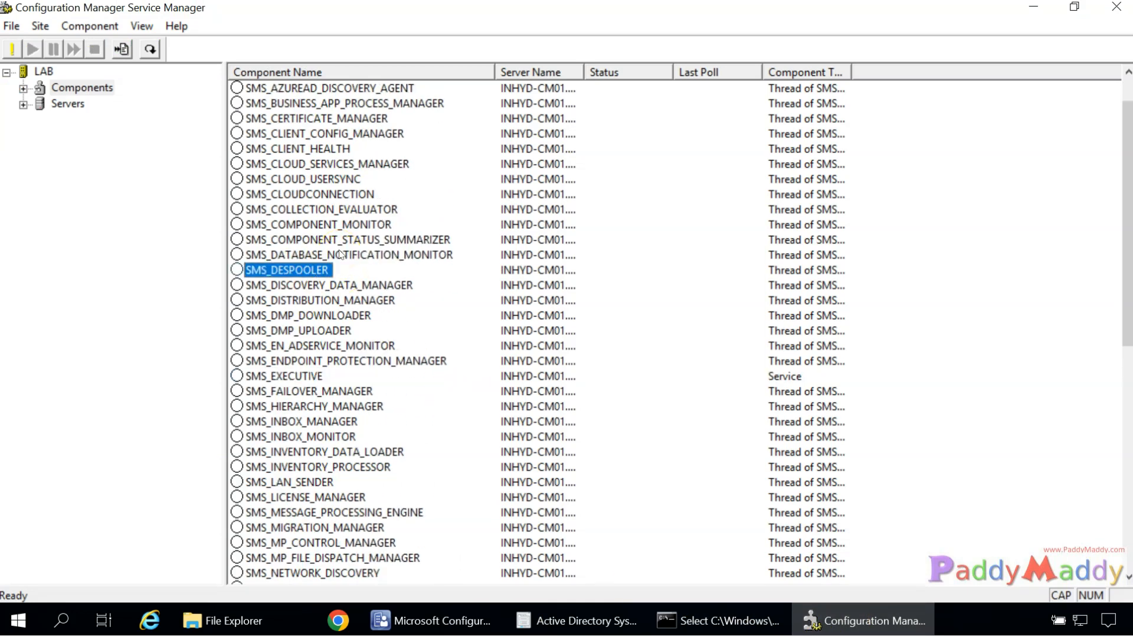
scroll(313, 142, up, 1)
click(283, 104)
click(284, 134)
click(292, 164)
click(287, 134)
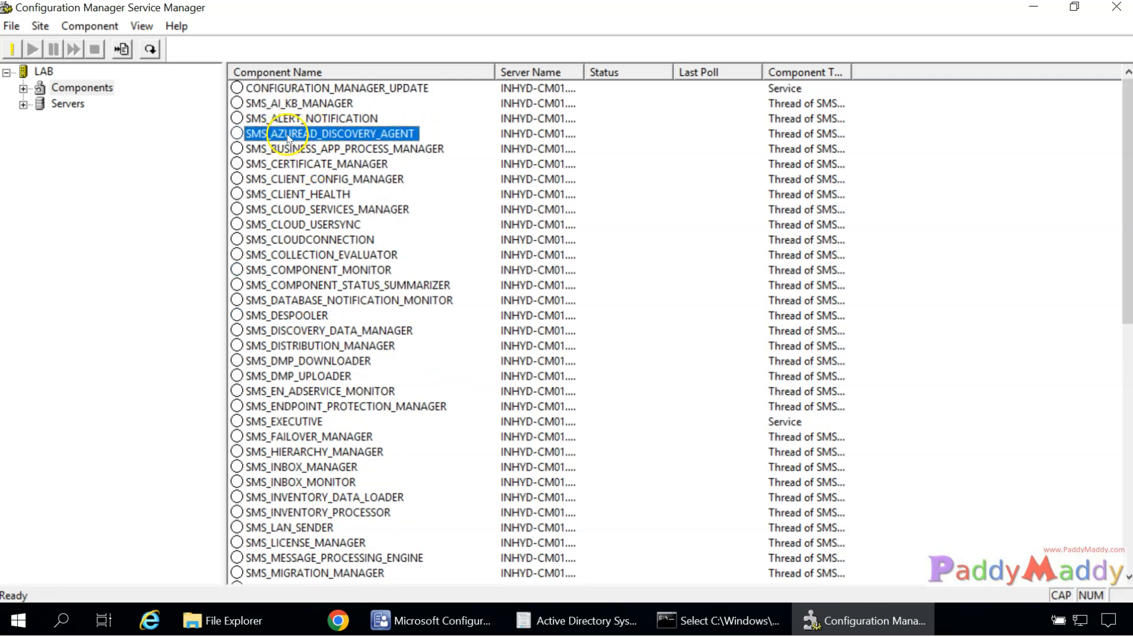
click(577, 619)
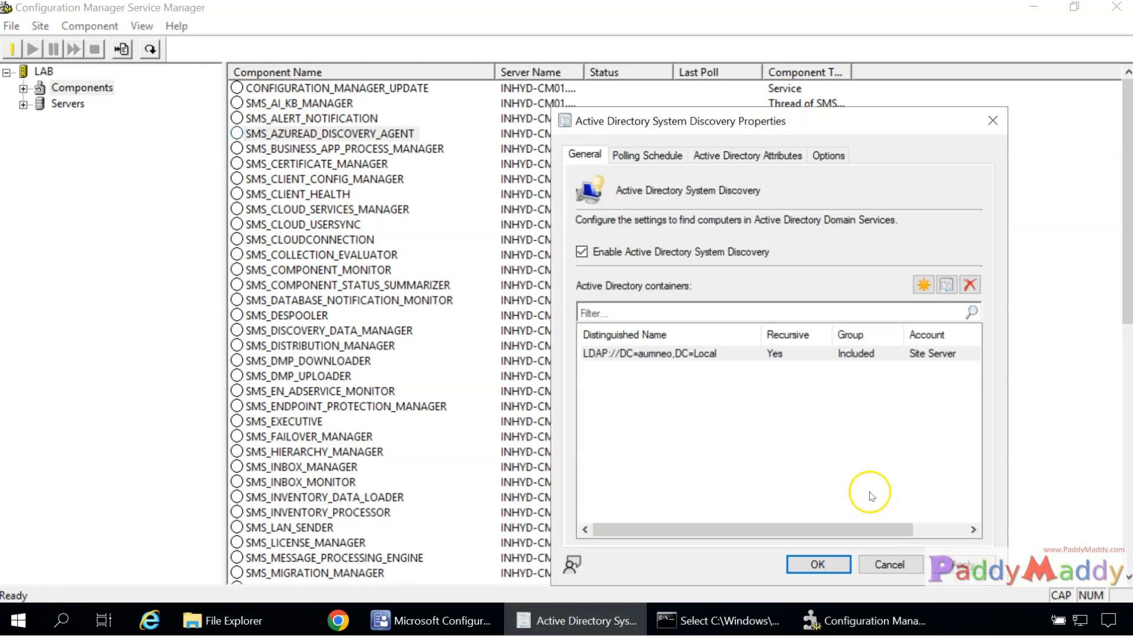
click(227, 620)
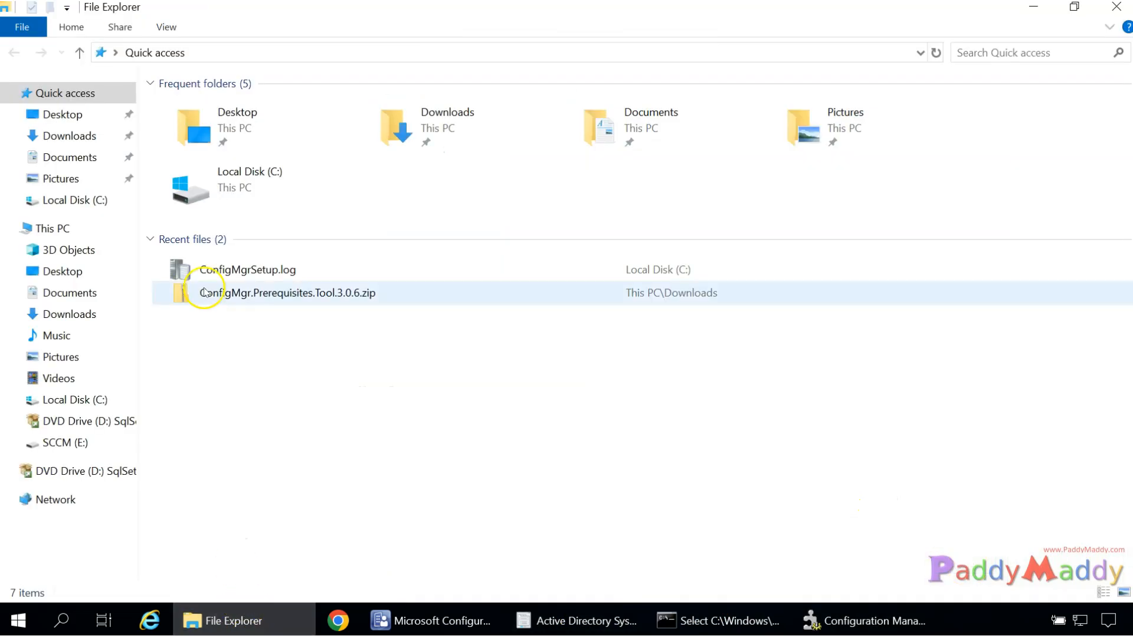
Navigate to E:\Program Files\Microsoft Configuration Manager\Logs, then return to the discovery properties.
click(97, 399)
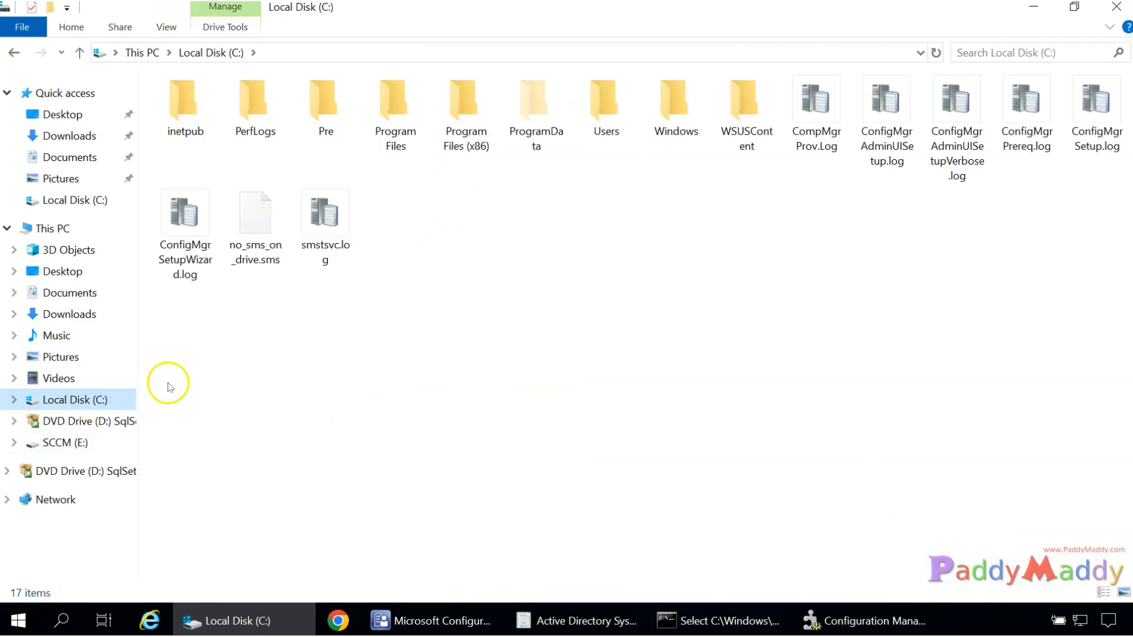
click(66, 443)
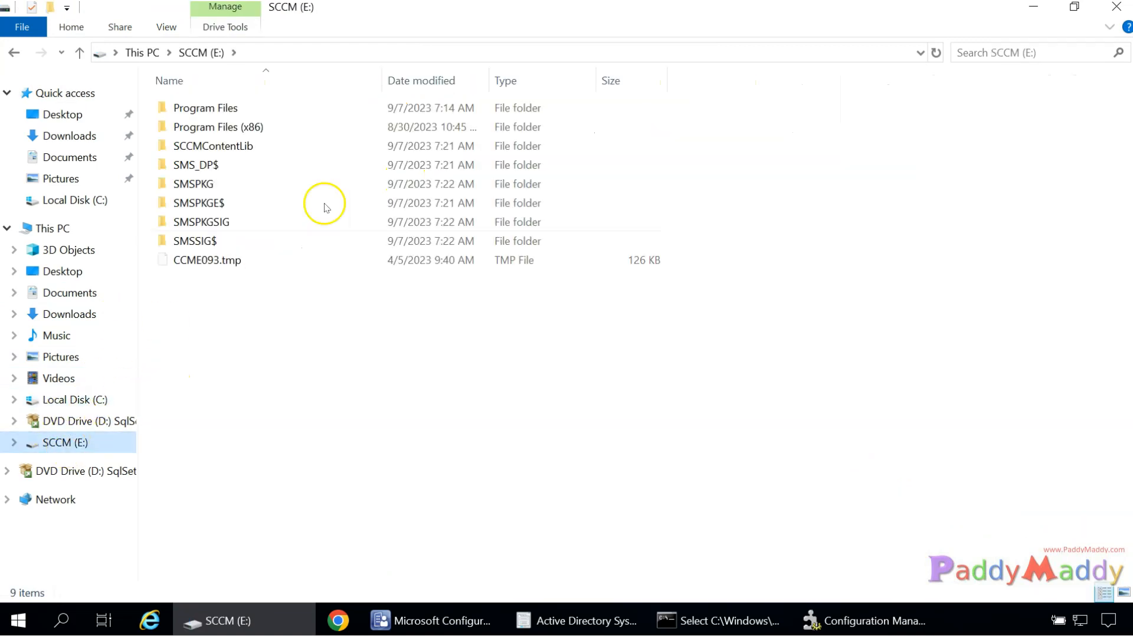
double_click(260, 107)
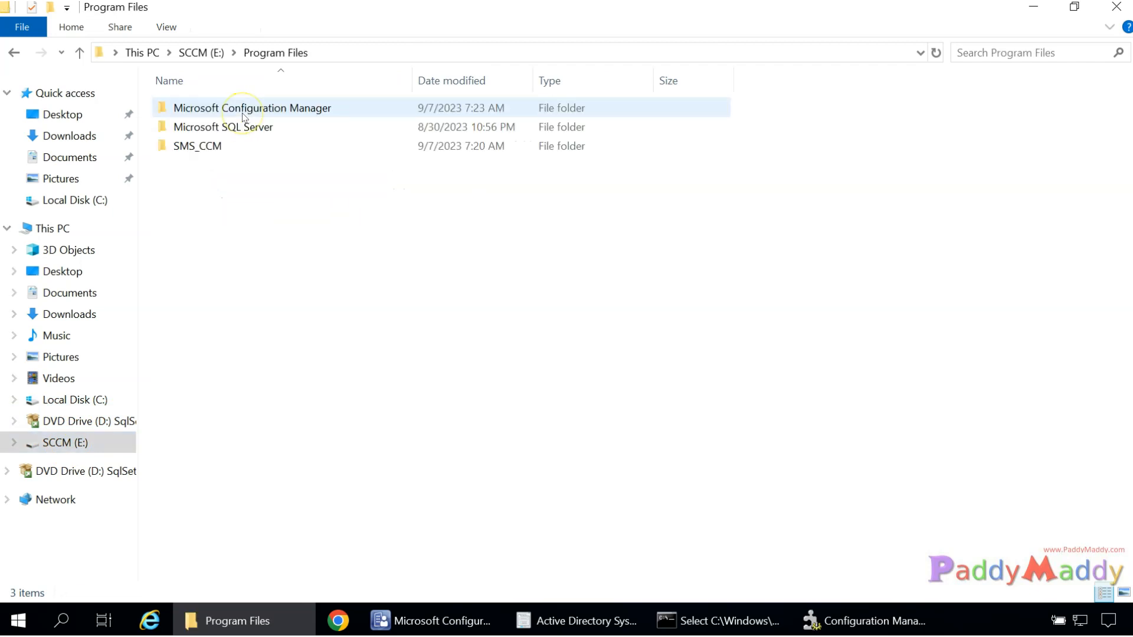
double_click(244, 112)
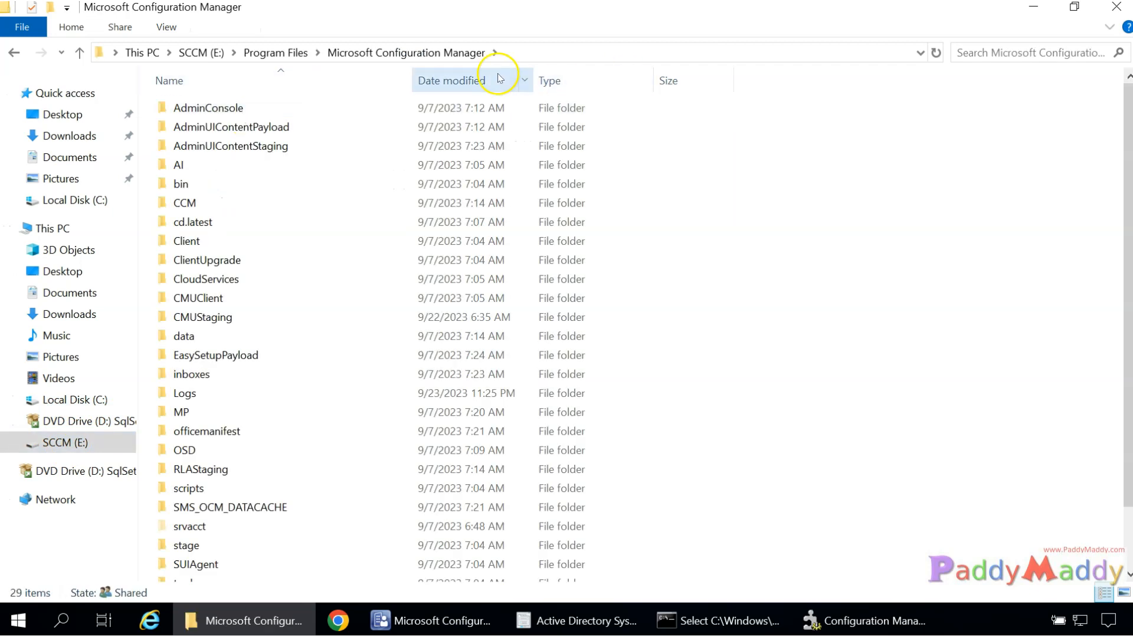
double_click(211, 393)
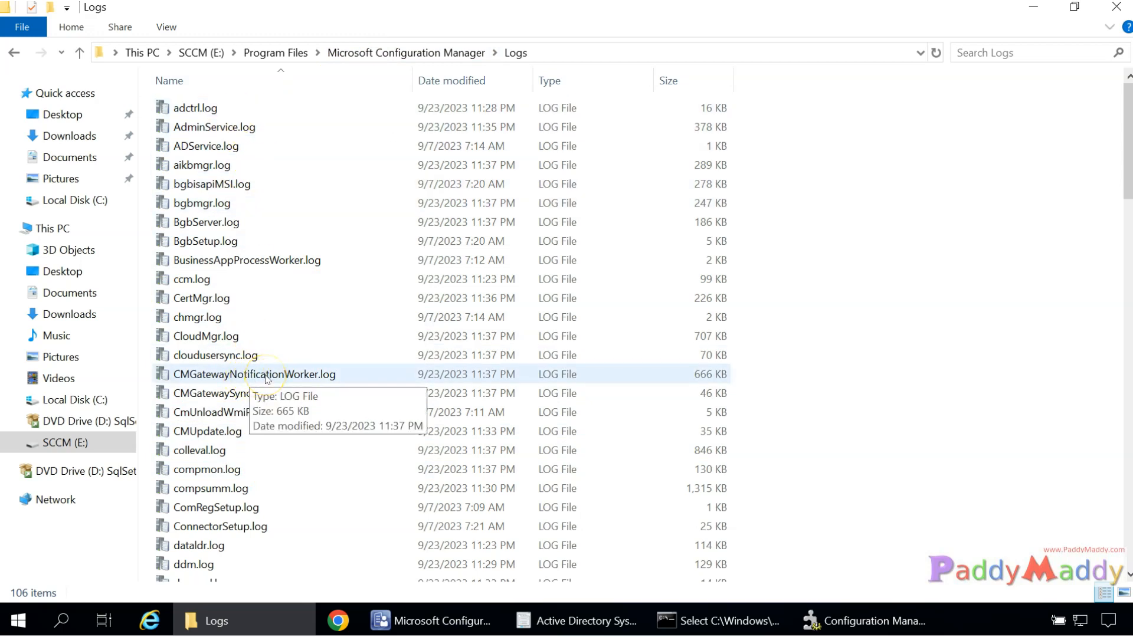
click(866, 631)
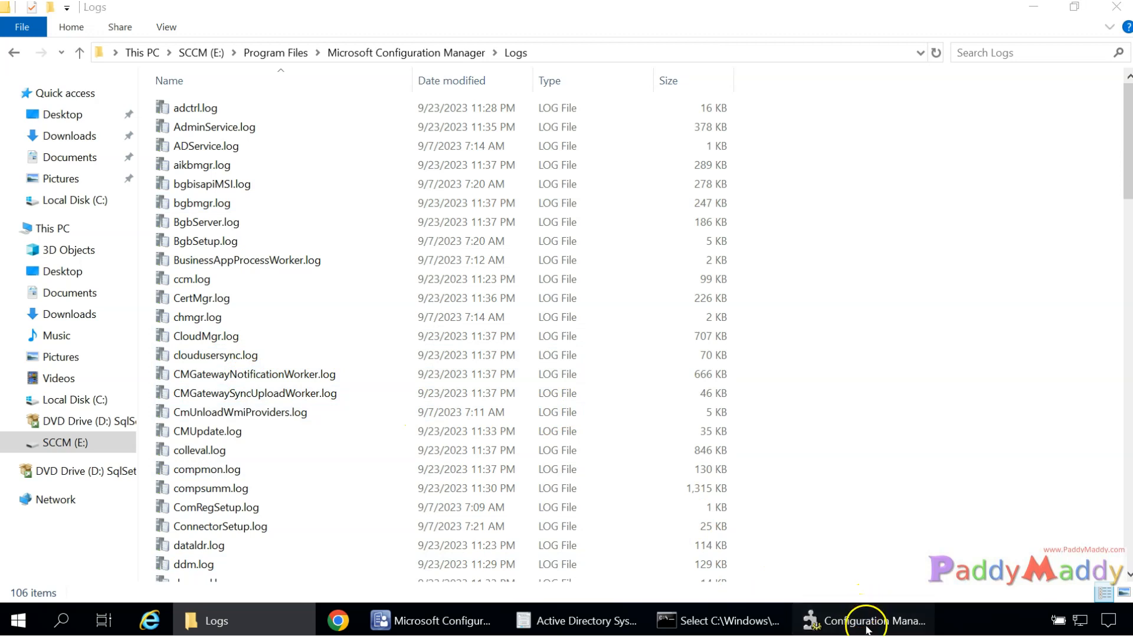
click(613, 621)
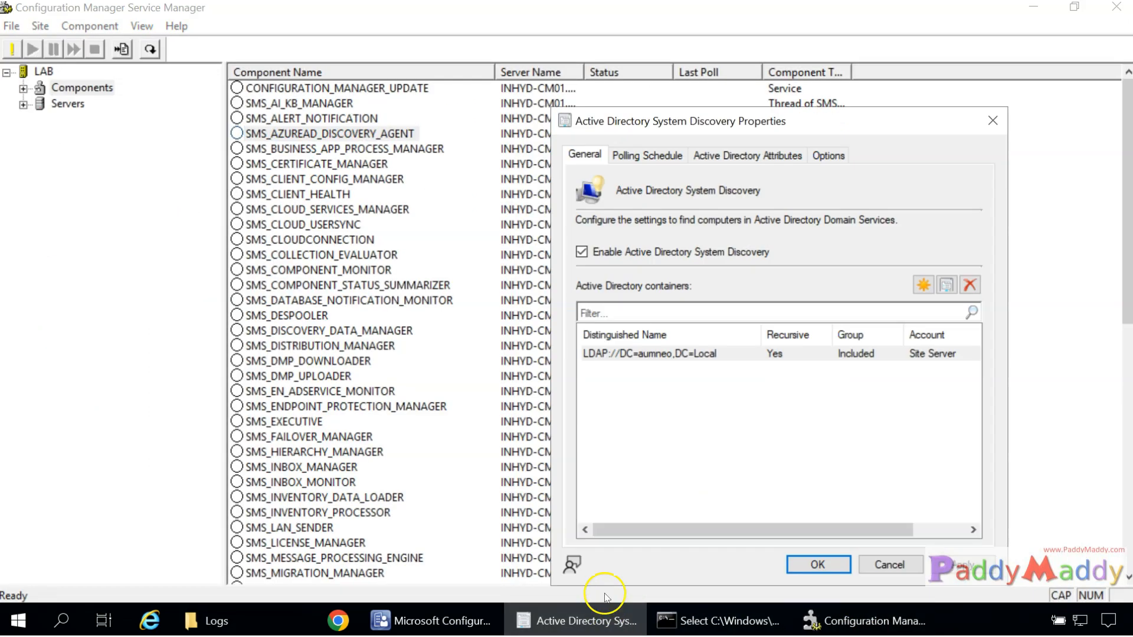
Apply the discovery settings, accept running a full discovery as soon as possible, and close with OK.
click(962, 575)
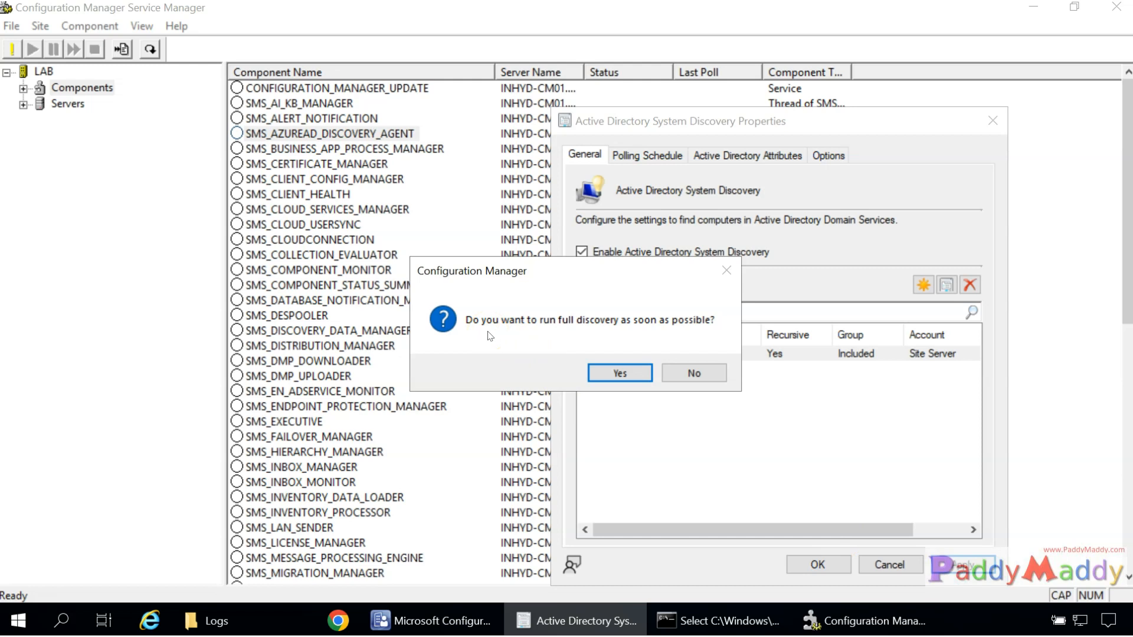
click(629, 374)
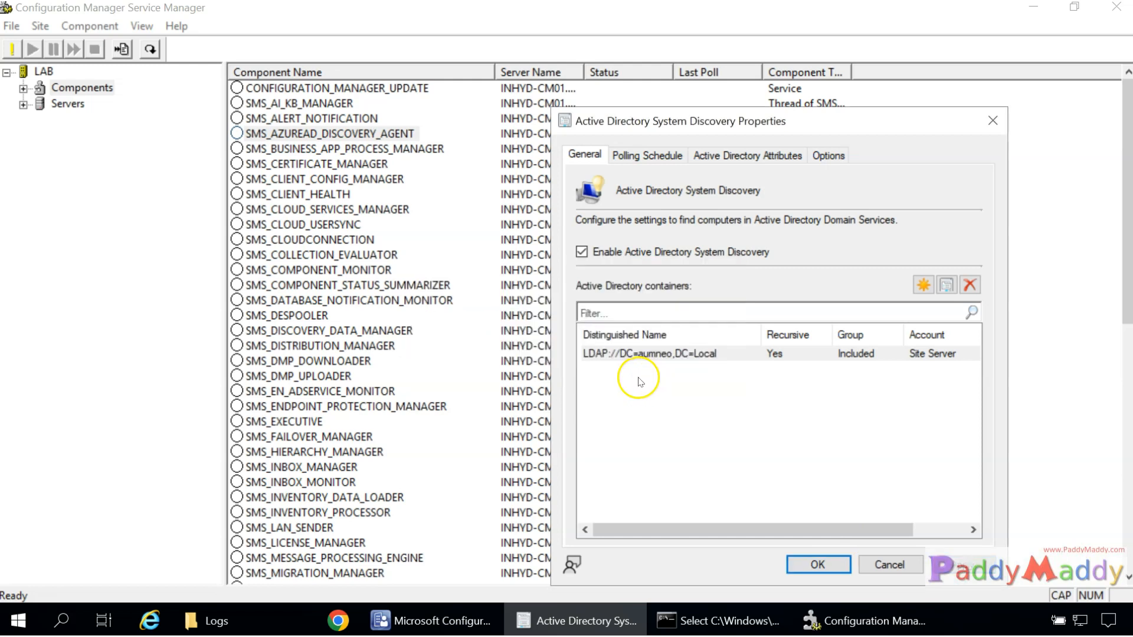
click(818, 565)
click(817, 564)
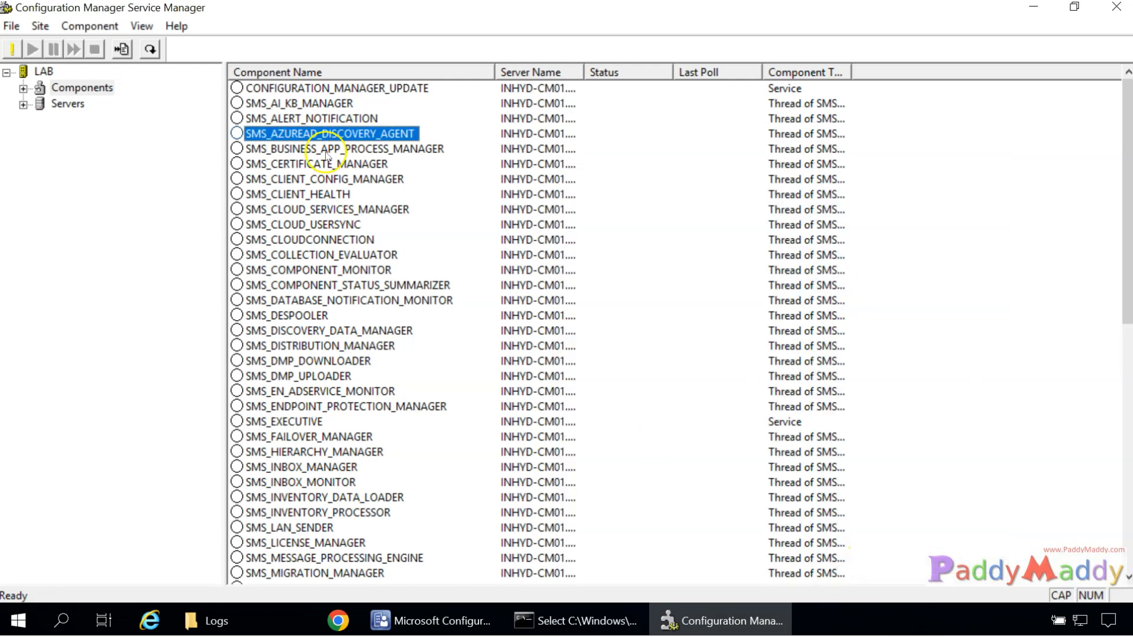
click(78, 89)
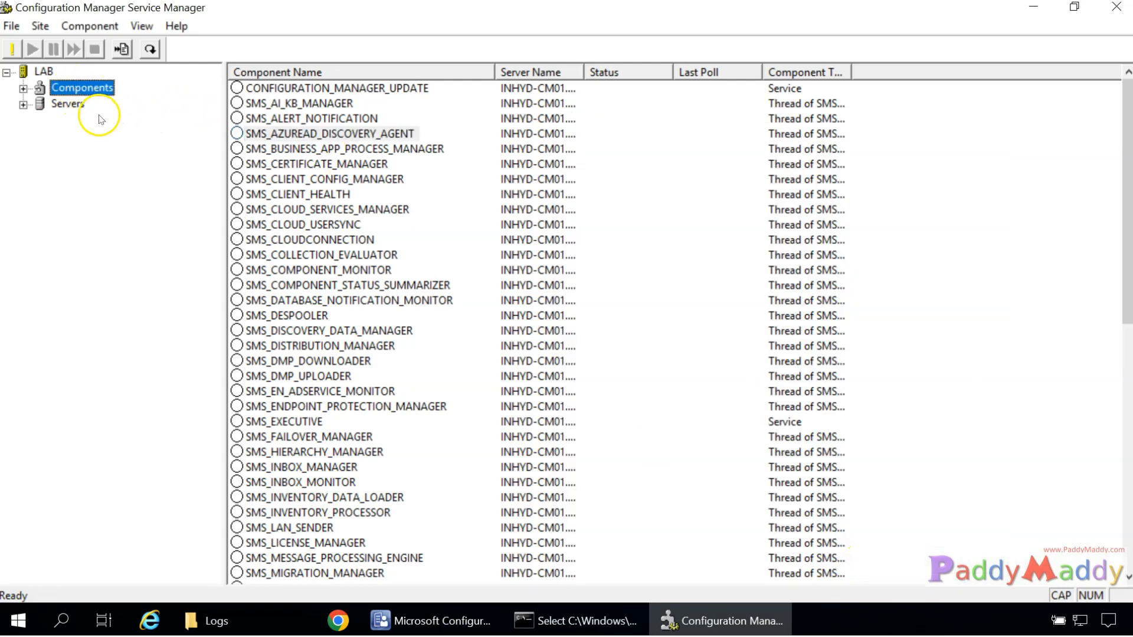
click(150, 49)
double_click(40, 74)
click(81, 87)
click(292, 105)
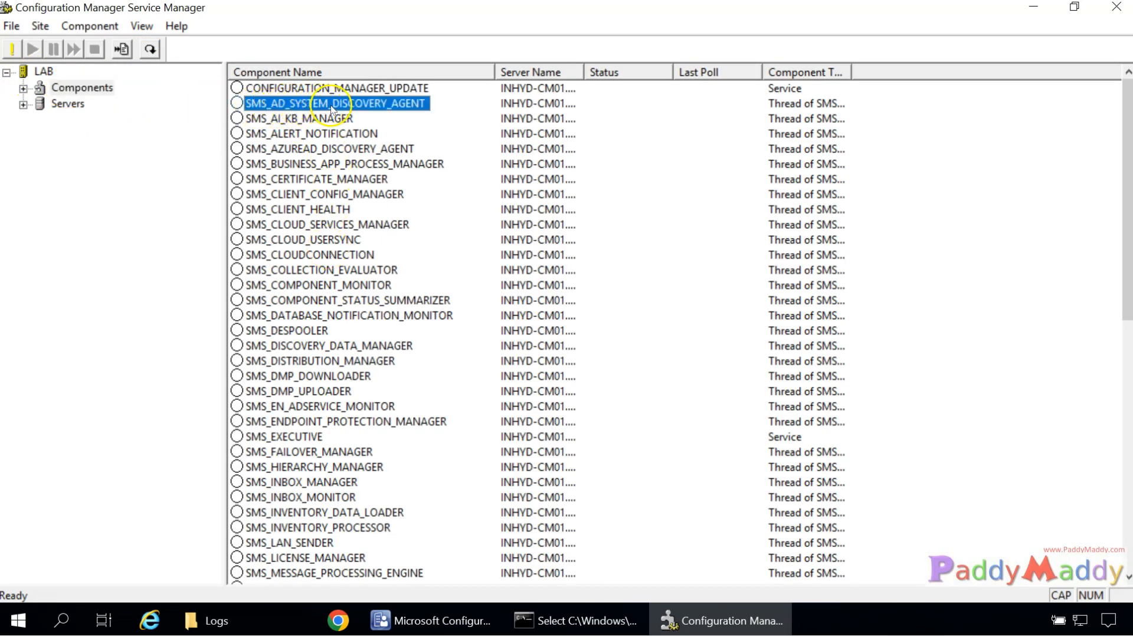
right_click(410, 106)
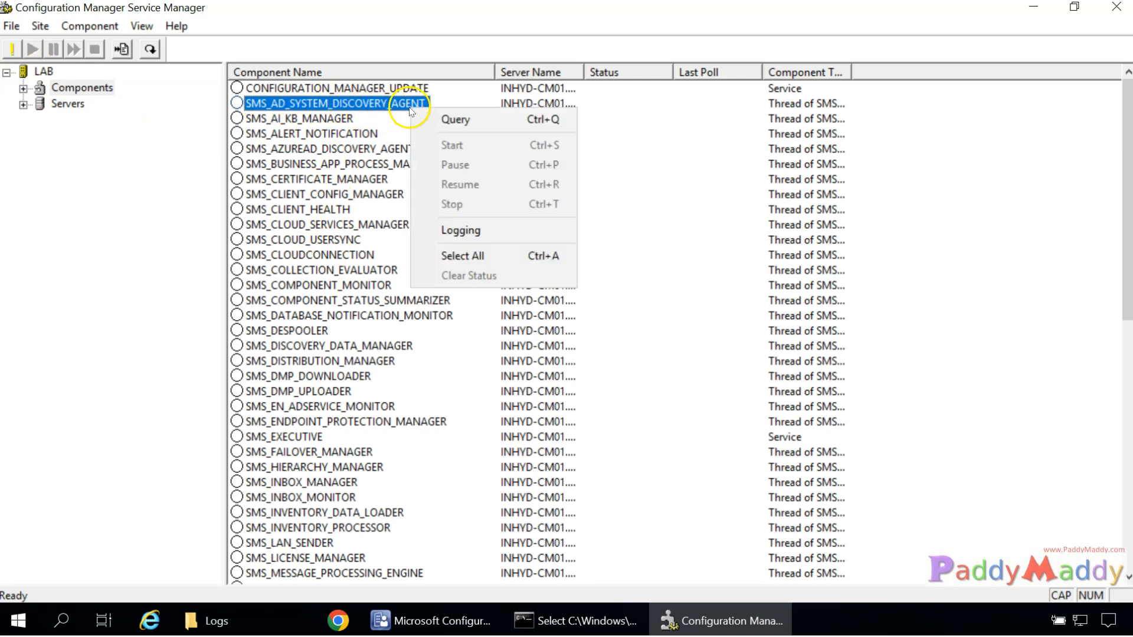
click(446, 121)
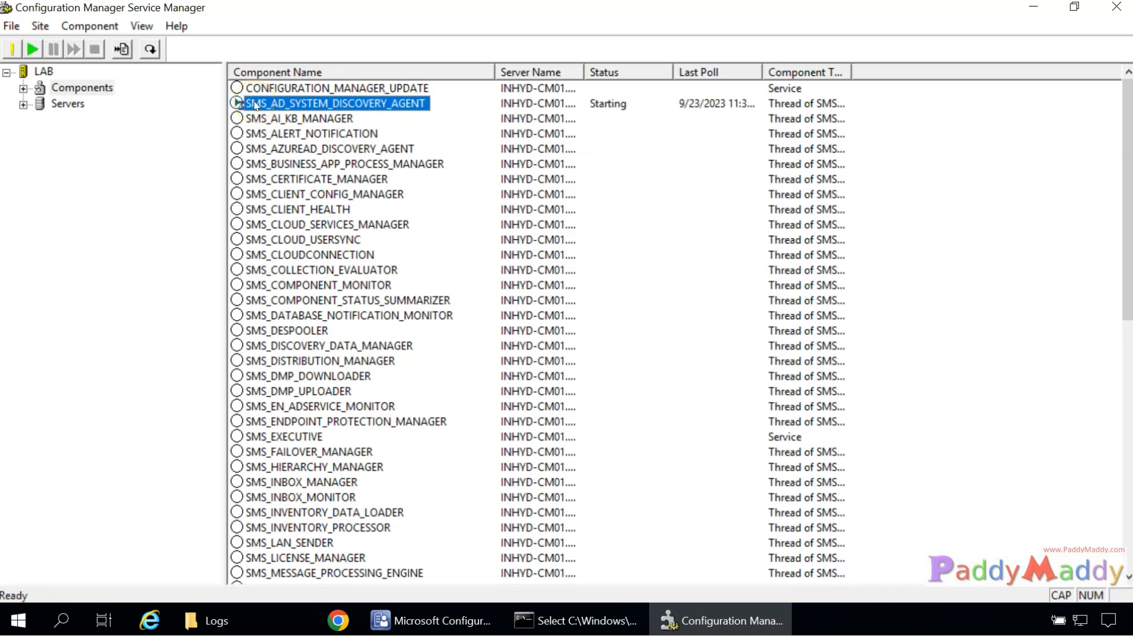
right_click(256, 105)
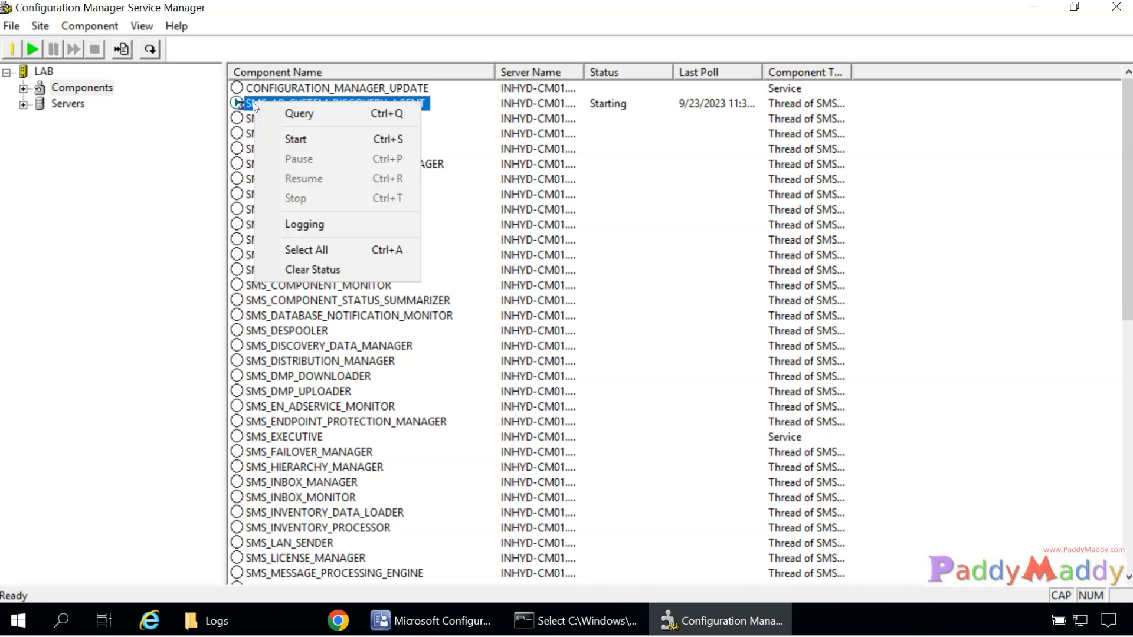
click(300, 114)
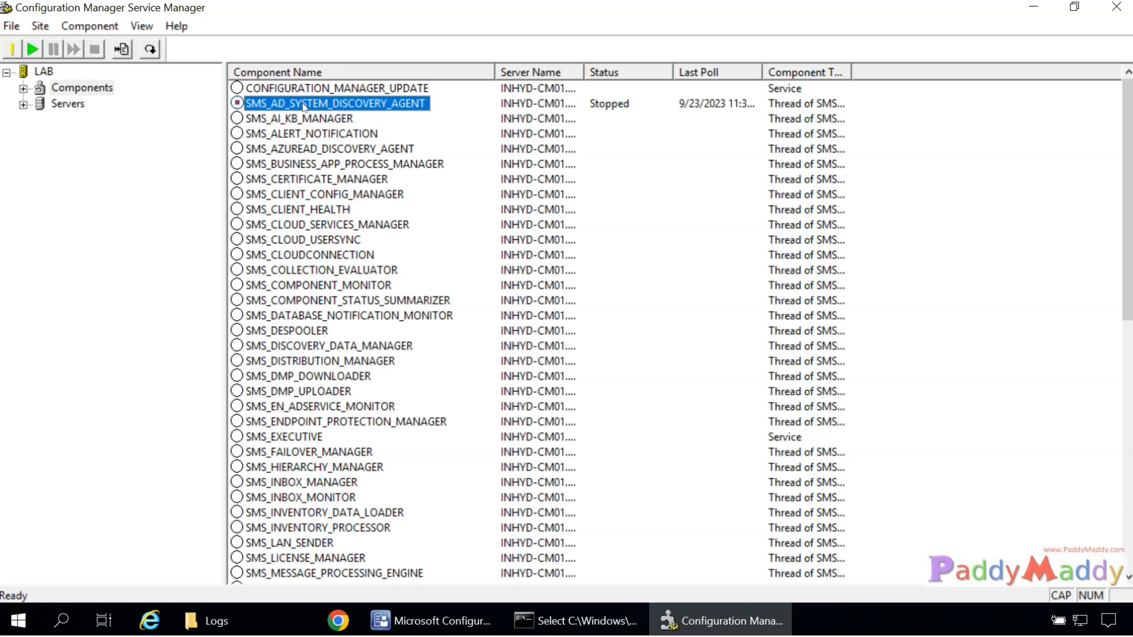
right_click(304, 106)
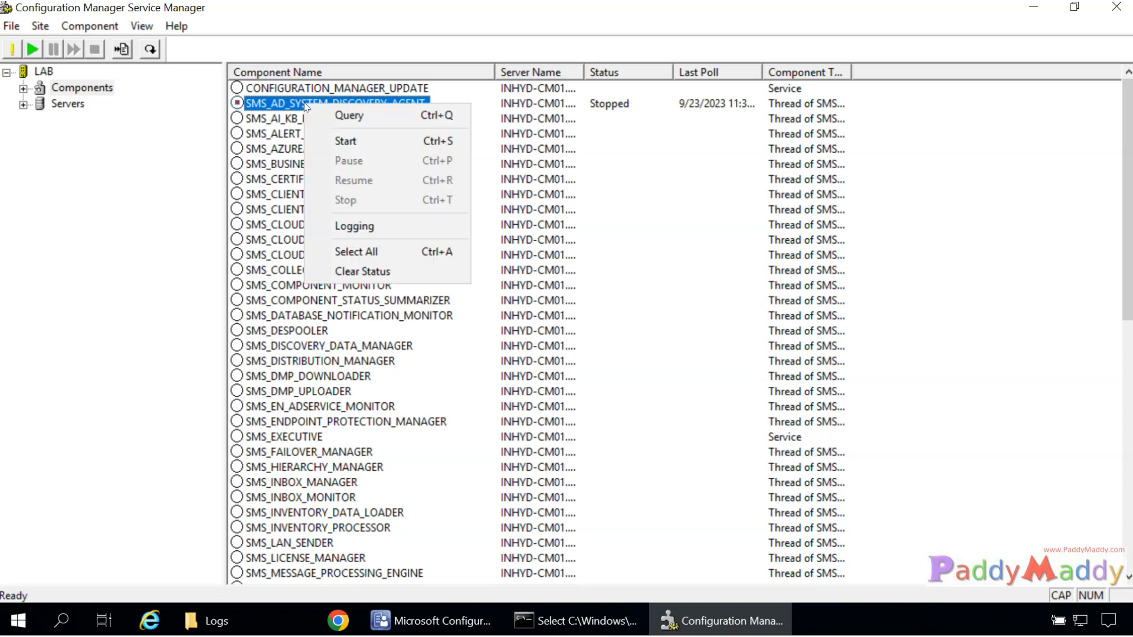
click(348, 114)
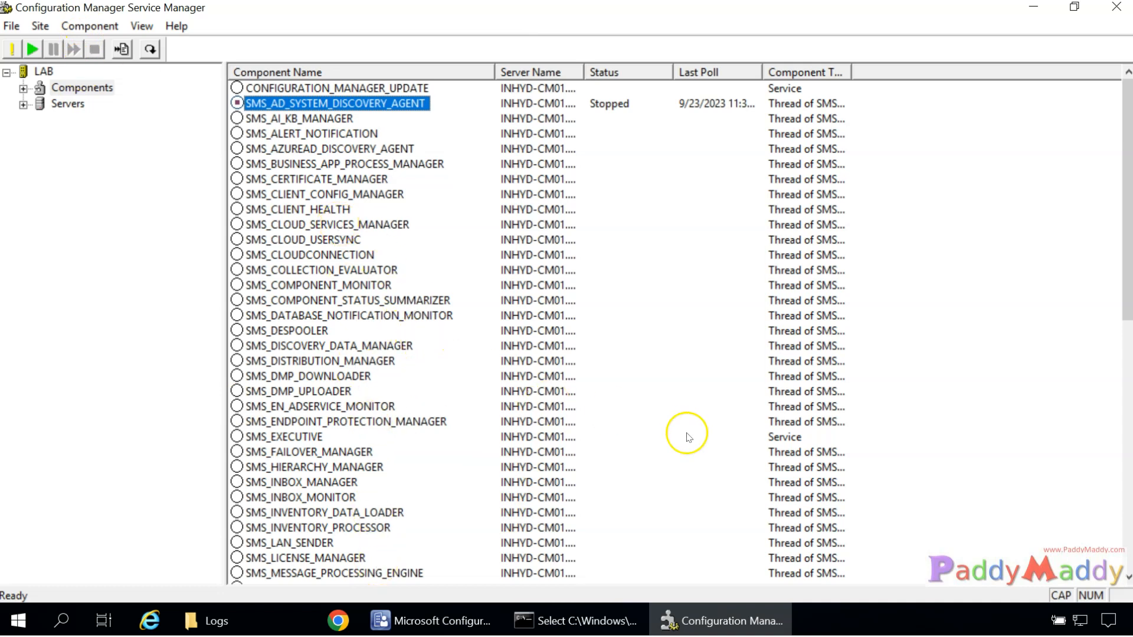
click(293, 180)
click(290, 240)
click(304, 437)
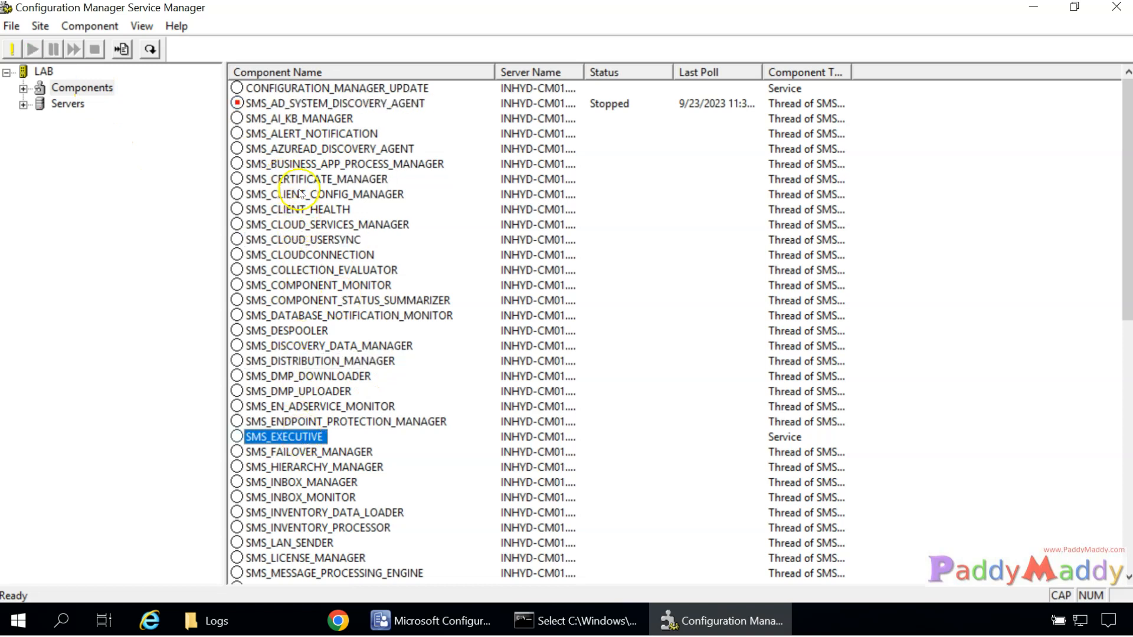
click(357, 271)
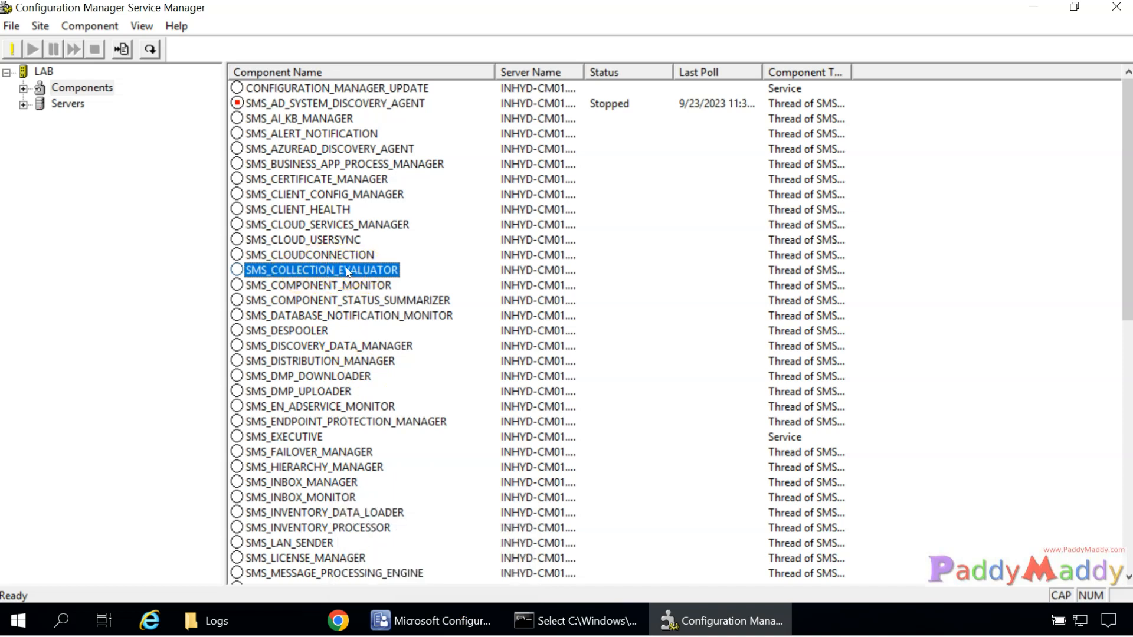
Inspect the collection evaluator's logging settings (colleval.log, size 2) and cancel without changes.
right_click(348, 272)
click(413, 391)
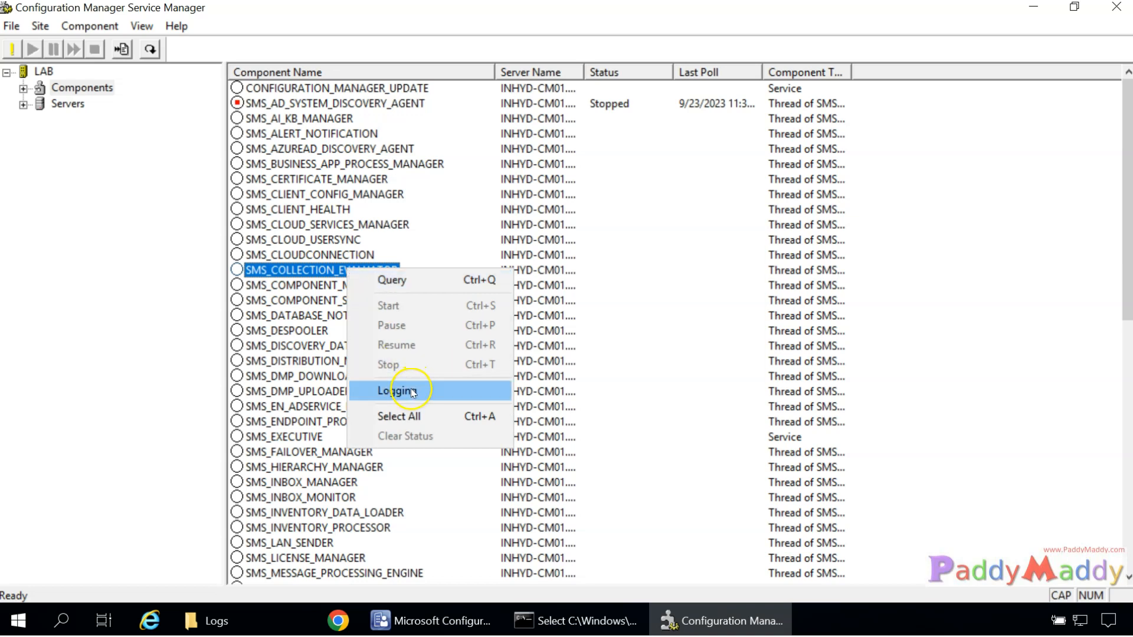
drag(542, 304, 805, 293)
click(671, 301)
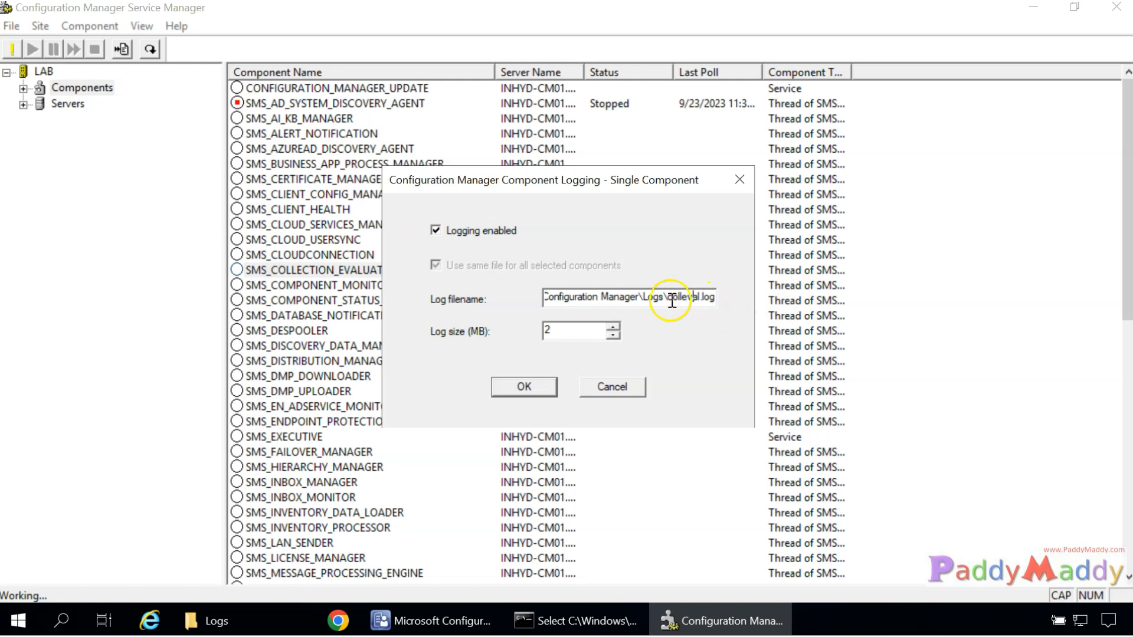
drag(670, 297, 699, 278)
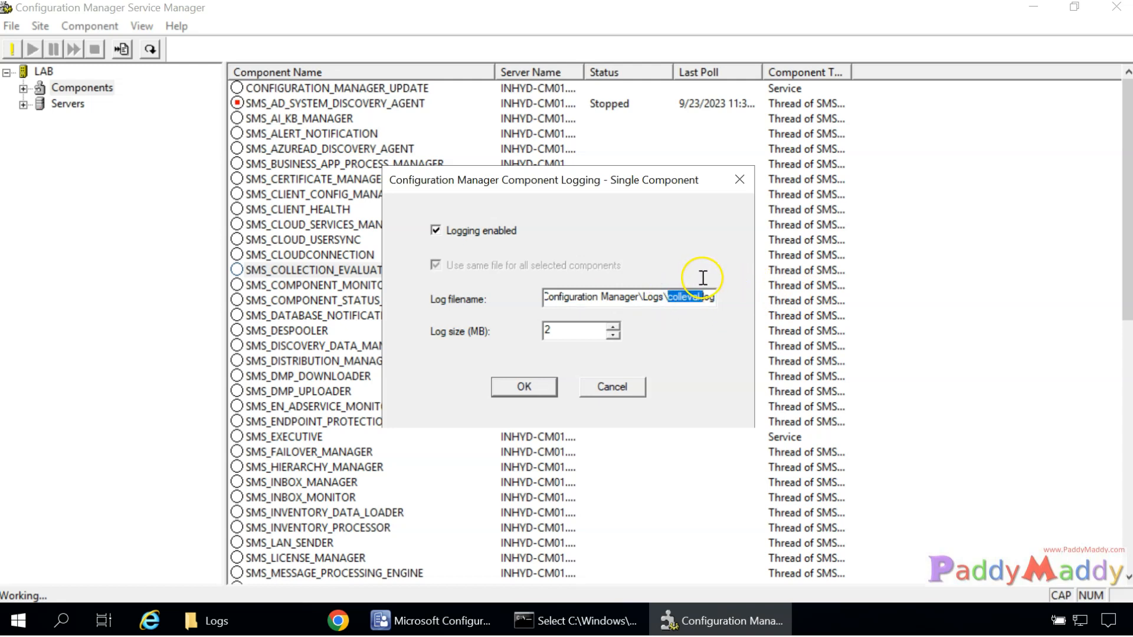
double_click(565, 336)
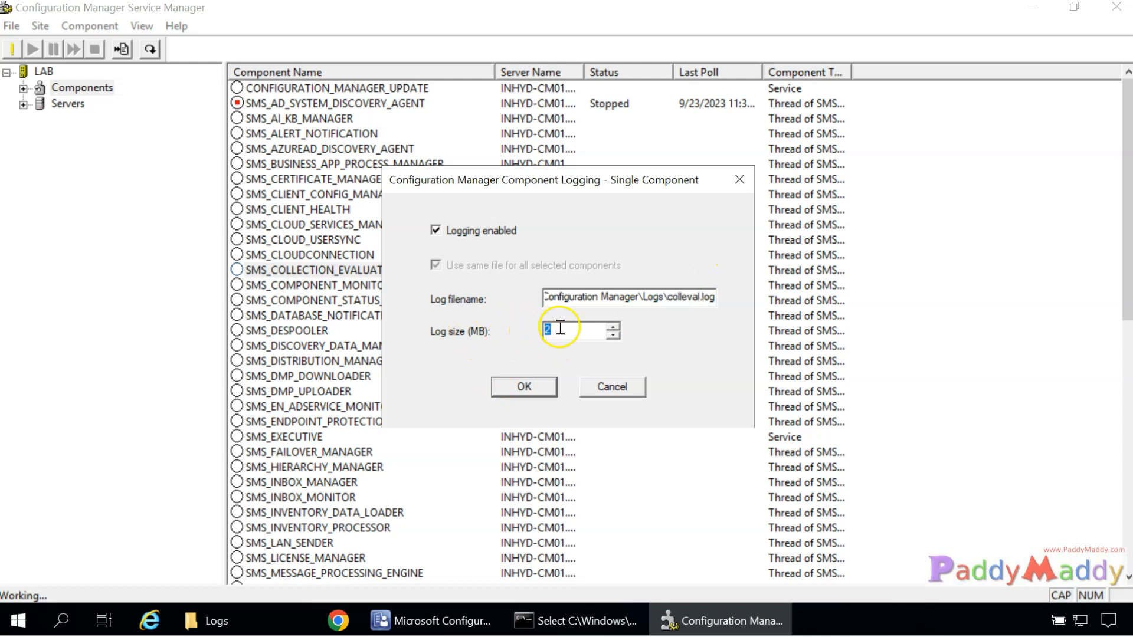
click(617, 391)
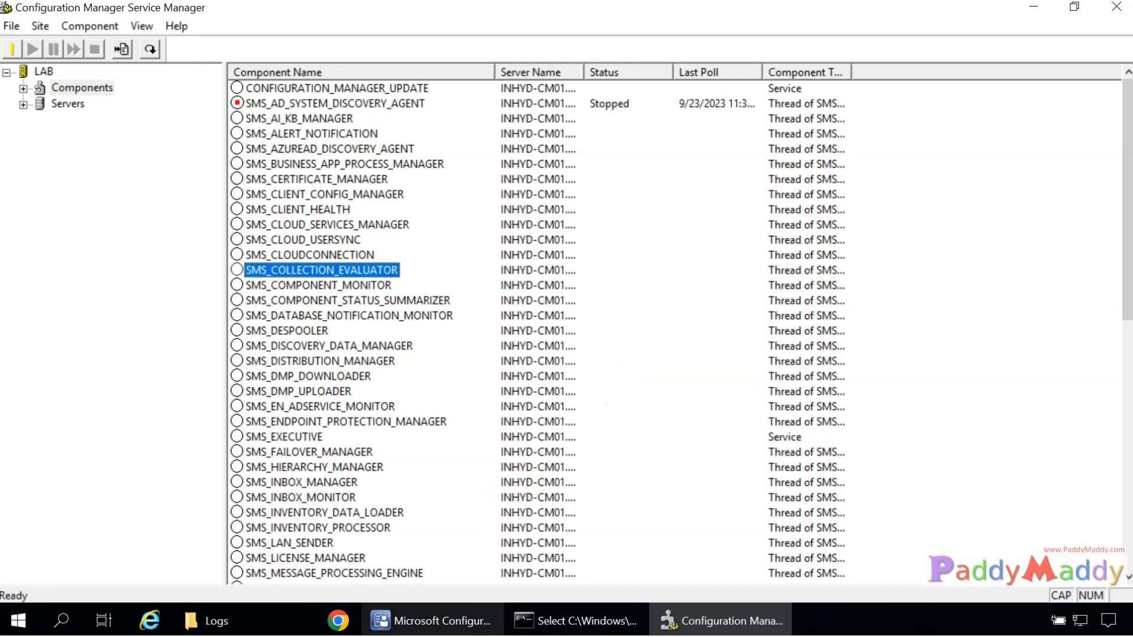
Set SMS_MP_CONTROL_MANAGER's log size to 5 MB.
click(331, 513)
scroll(292, 330, down, 5)
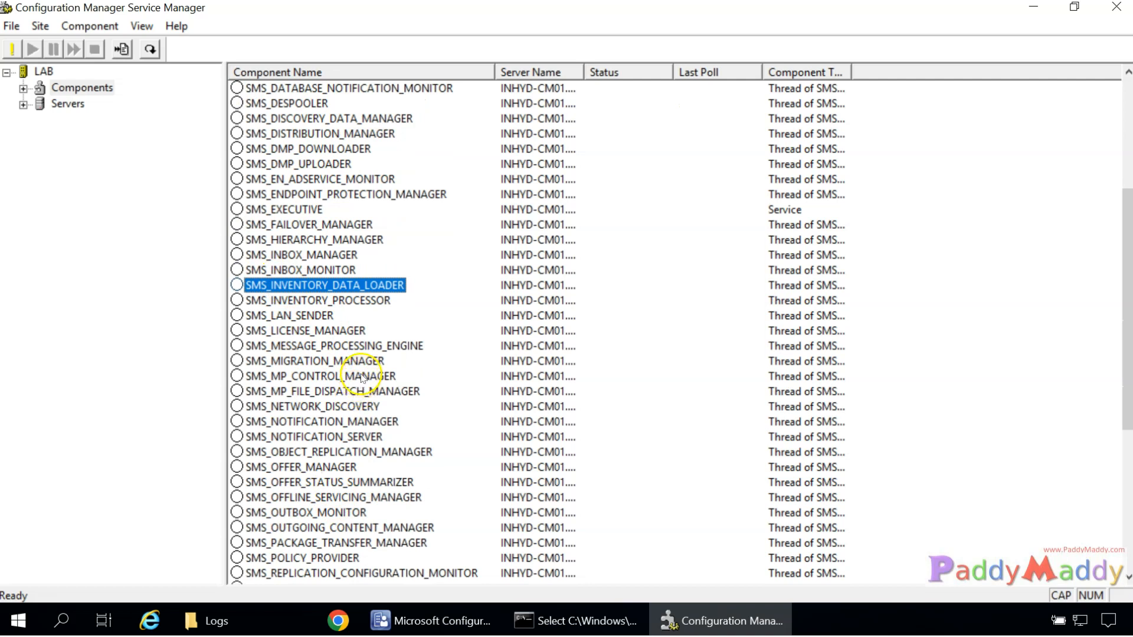
scroll(362, 378, down, 5)
scroll(367, 383, up, 3)
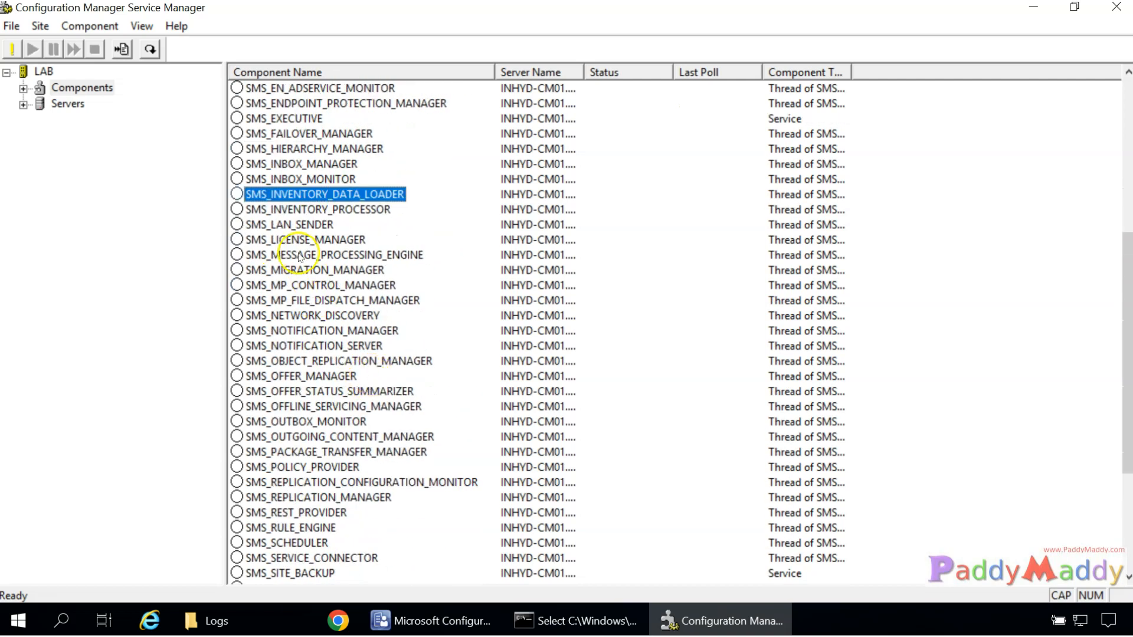
right_click(302, 286)
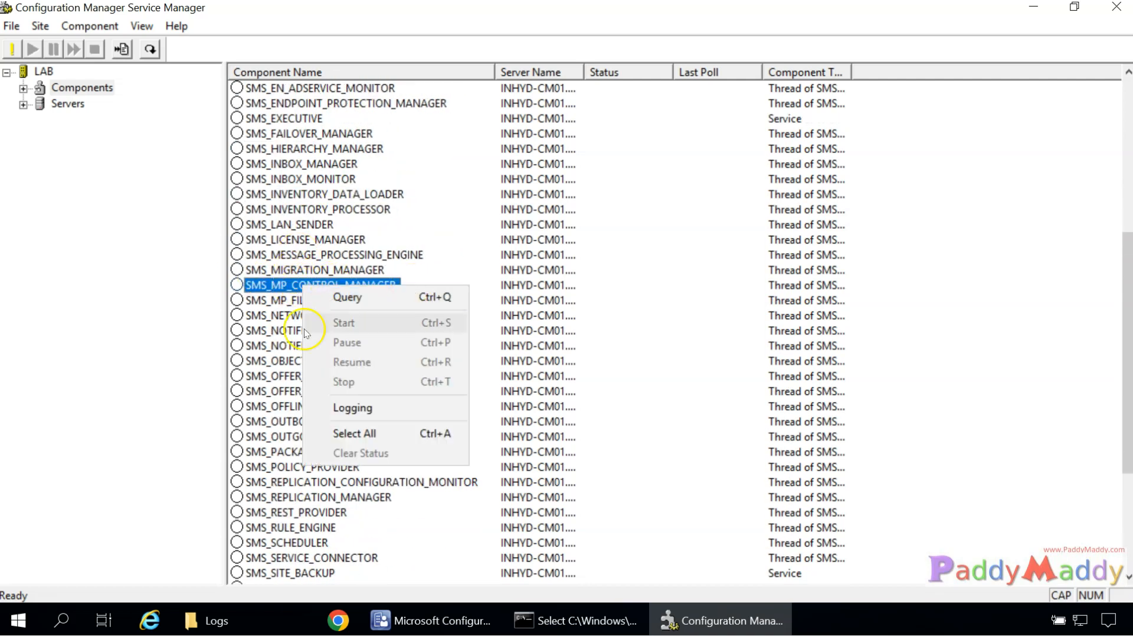
click(354, 407)
double_click(569, 329)
text(5)
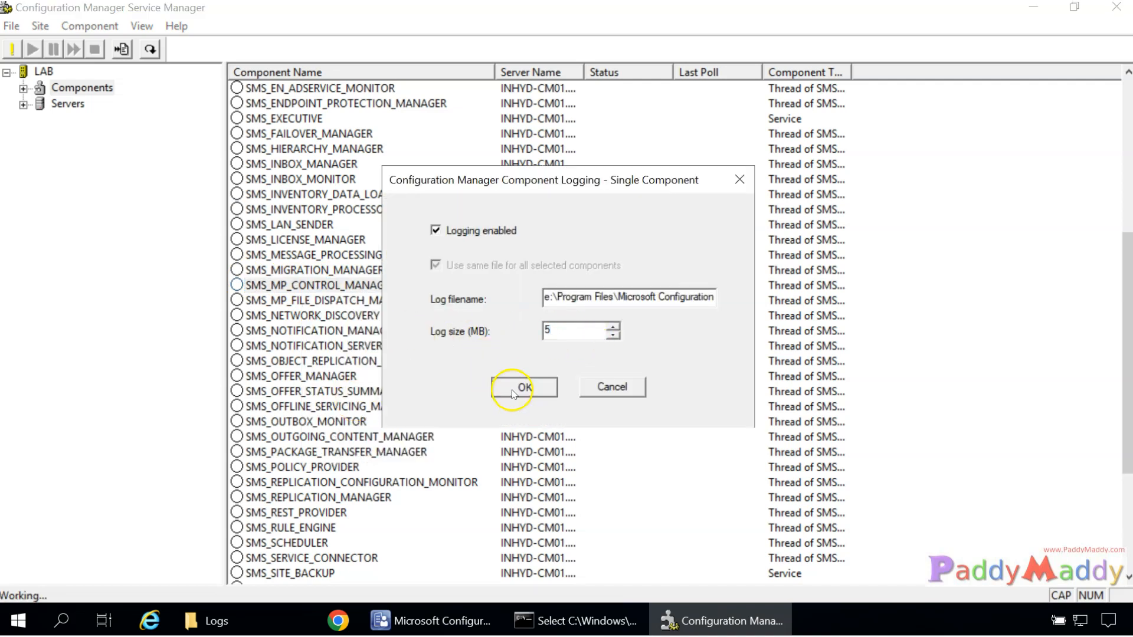
click(512, 391)
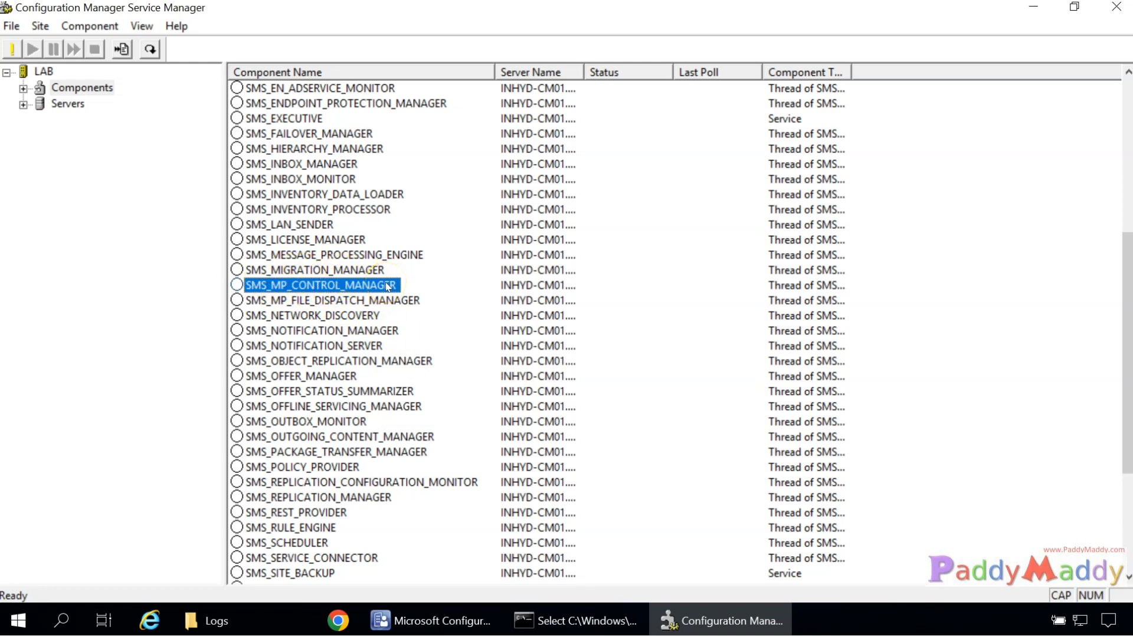
Confirm the AD system discovery agent logs to adsysdis.log, then switch to the Logs folder.
scroll(390, 304, up, 7)
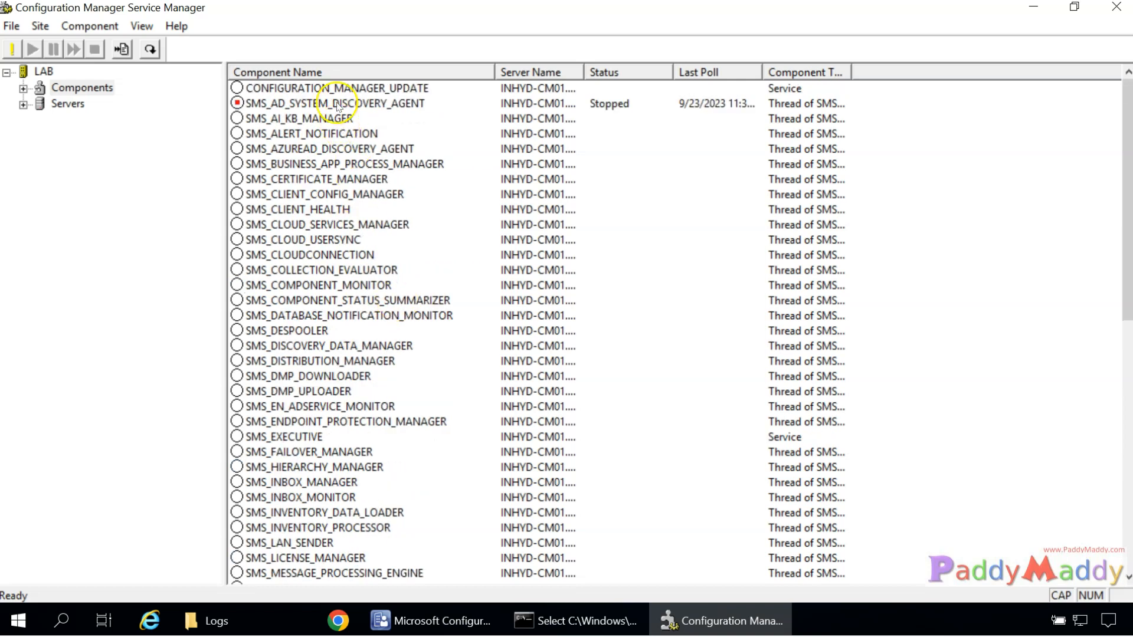
click(276, 107)
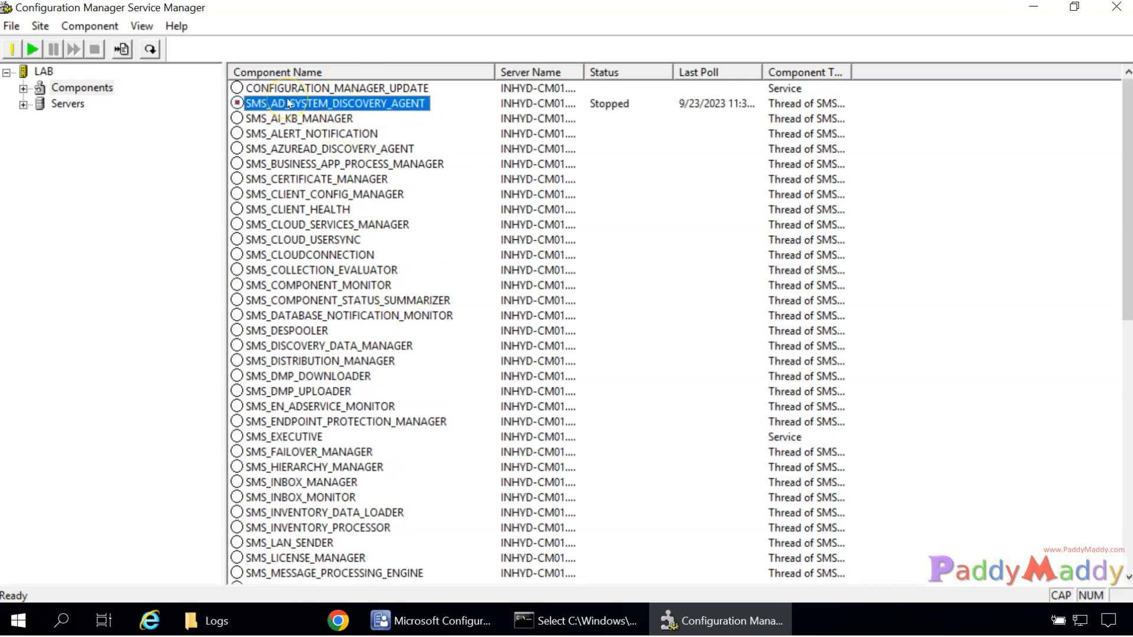
right_click(287, 98)
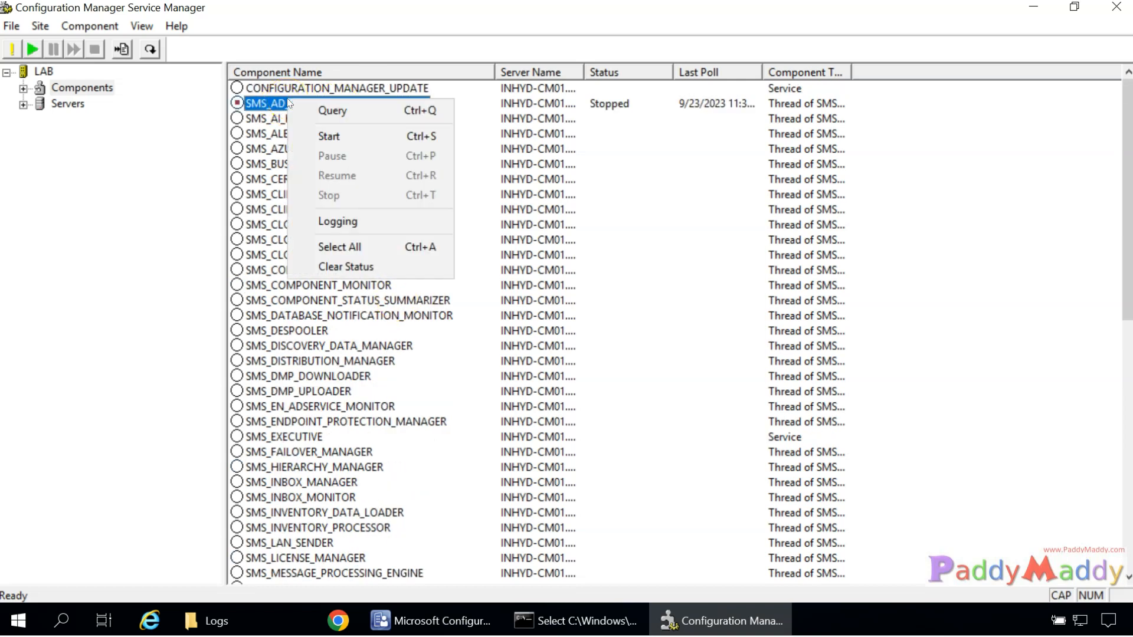
click(355, 228)
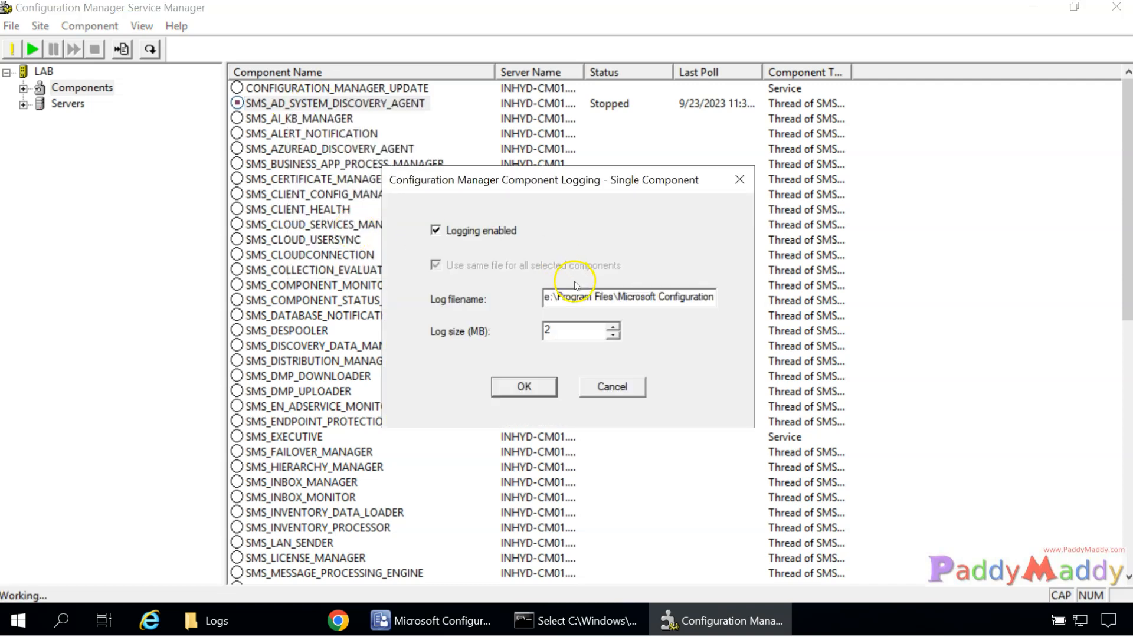
drag(588, 295, 814, 301)
drag(664, 298, 714, 299)
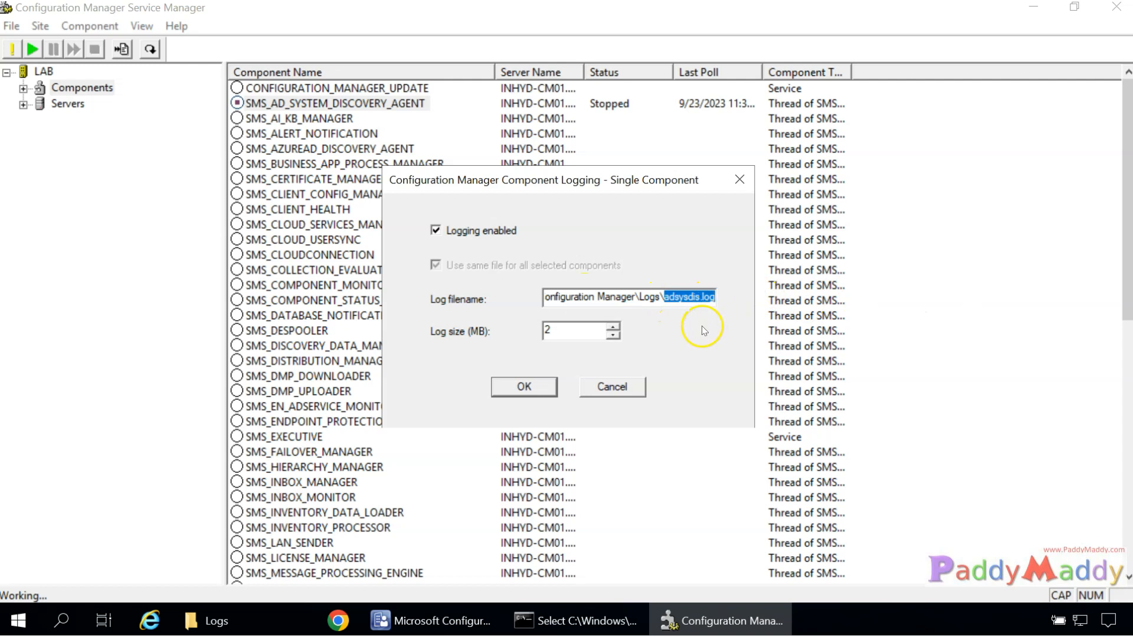
click(666, 295)
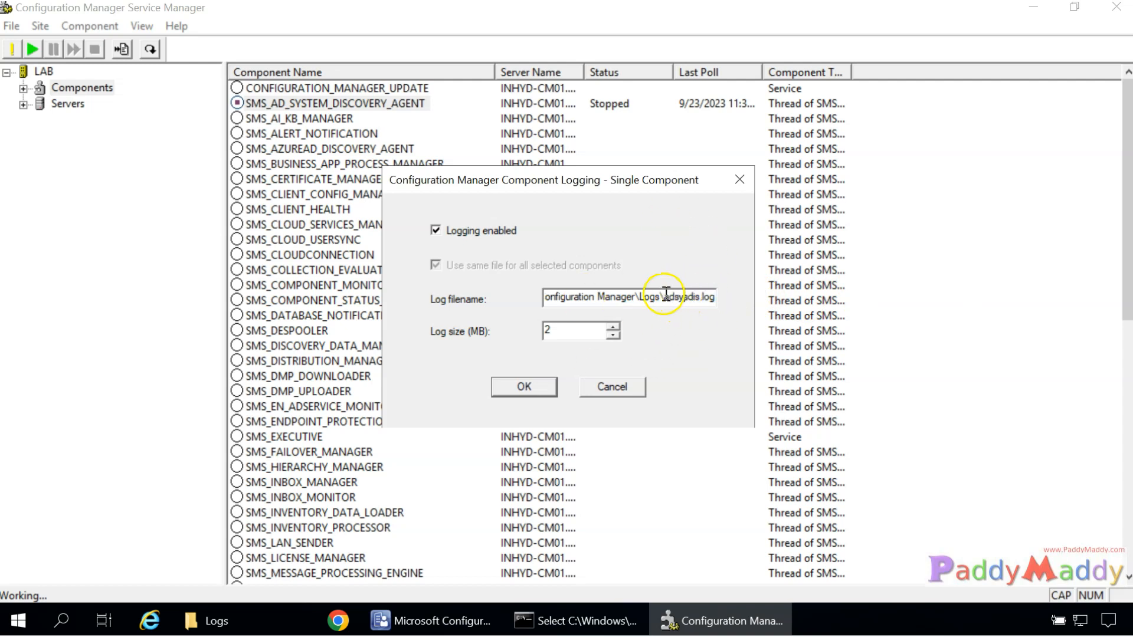
drag(667, 294, 726, 296)
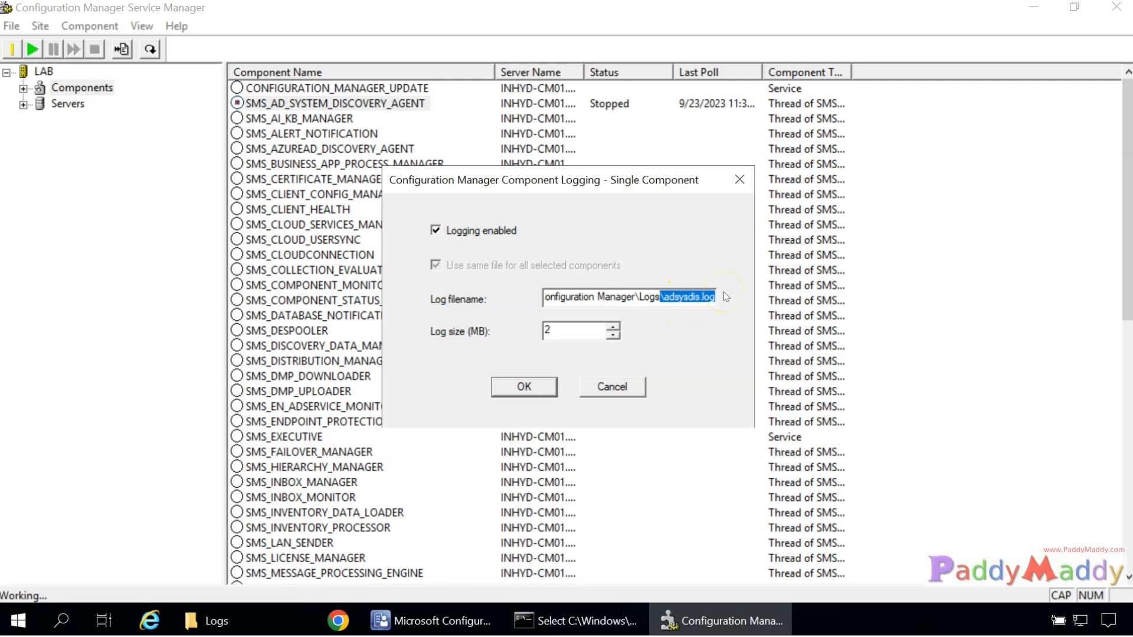
click(274, 620)
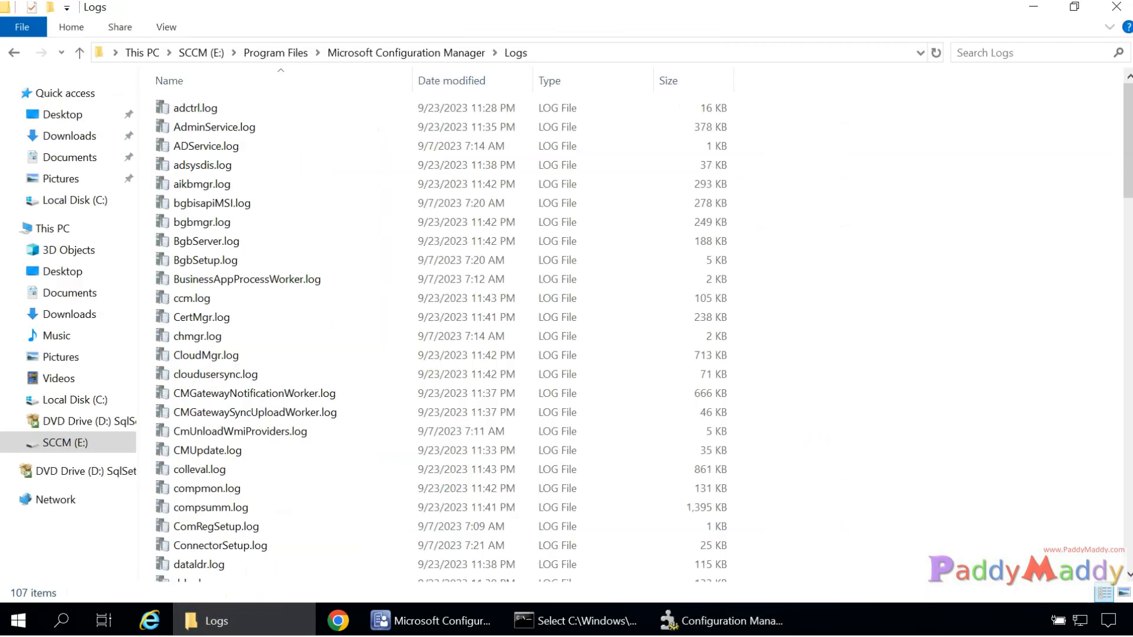
Check the Logs folder path on SCCM (E:) and scroll through its log files.
click(537, 54)
click(173, 53)
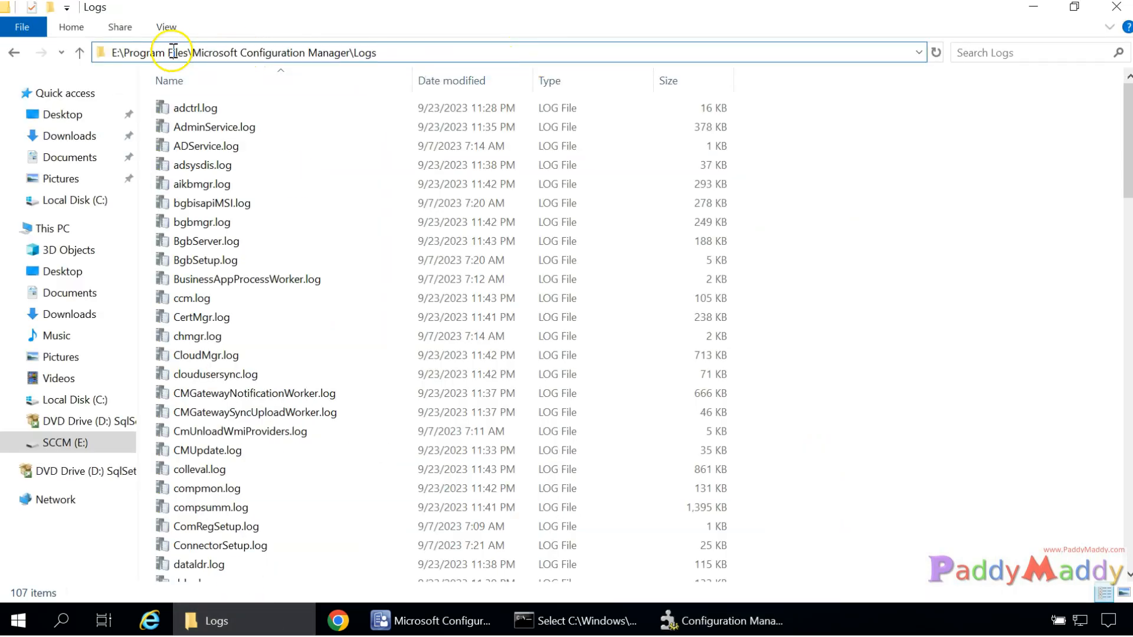
drag(194, 52, 389, 50)
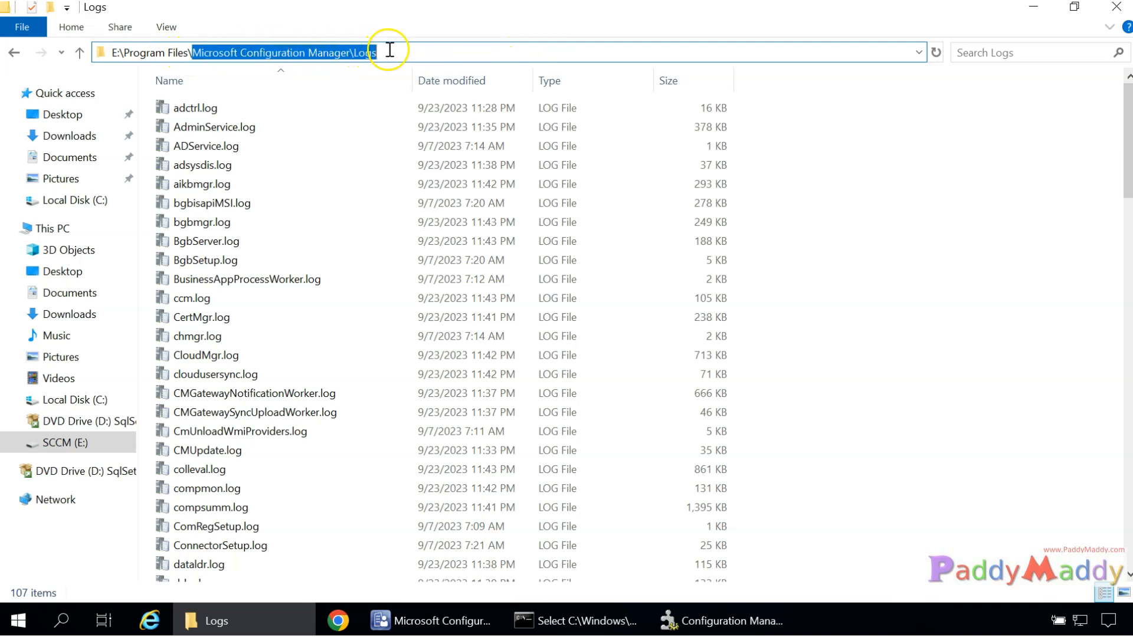
click(980, 387)
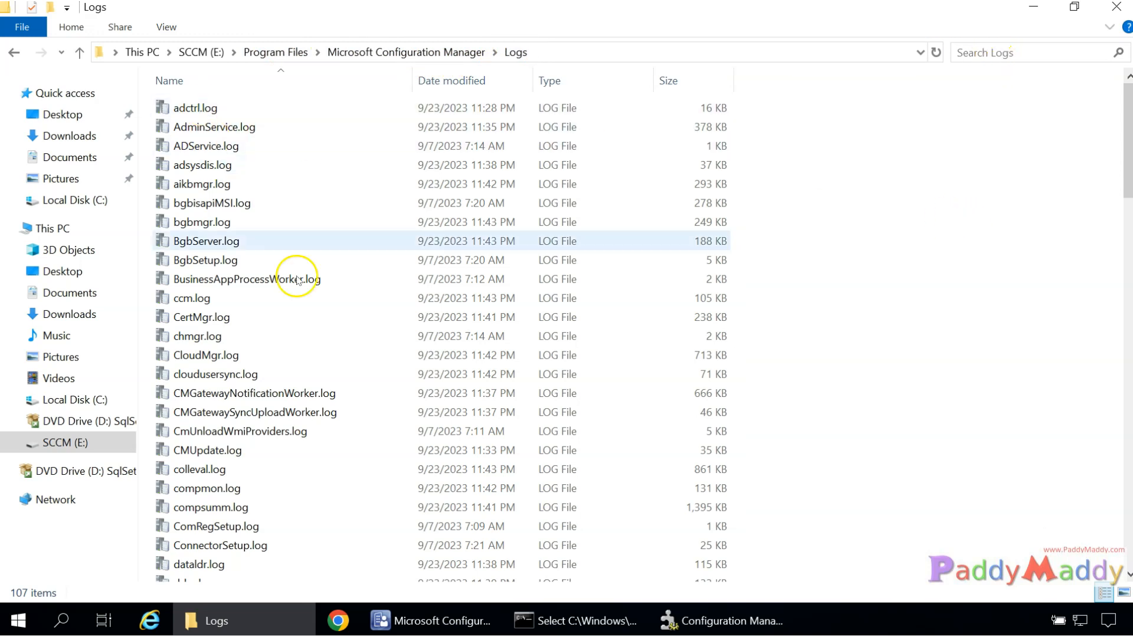
scroll(741, 397, down, 12)
scroll(752, 408, down, 15)
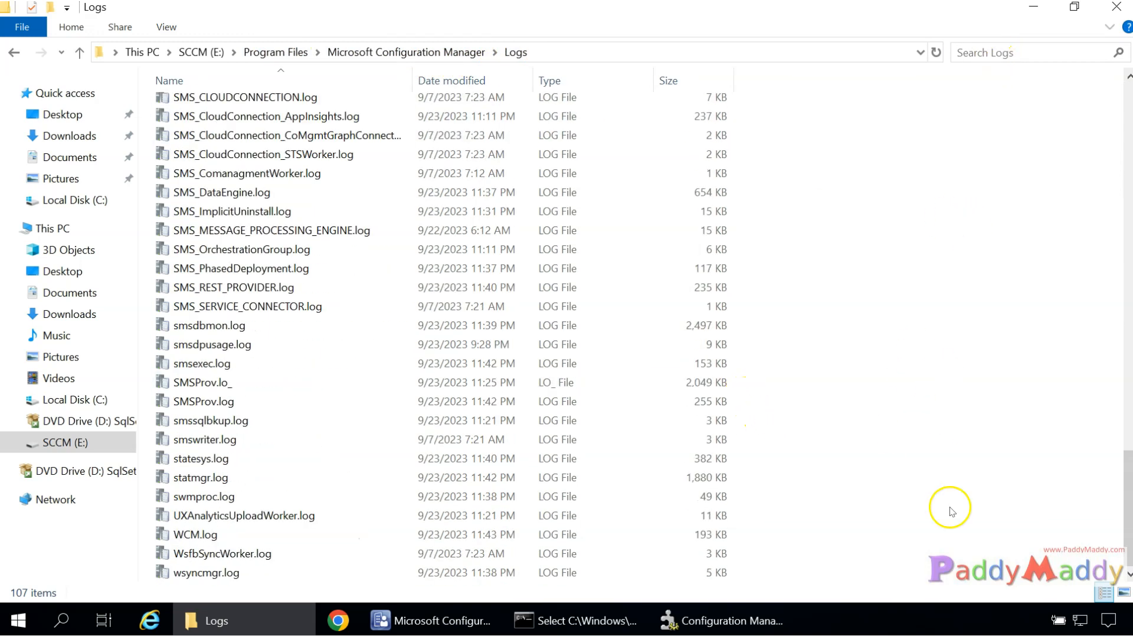
scroll(856, 501, up, 12)
scroll(857, 503, up, 18)
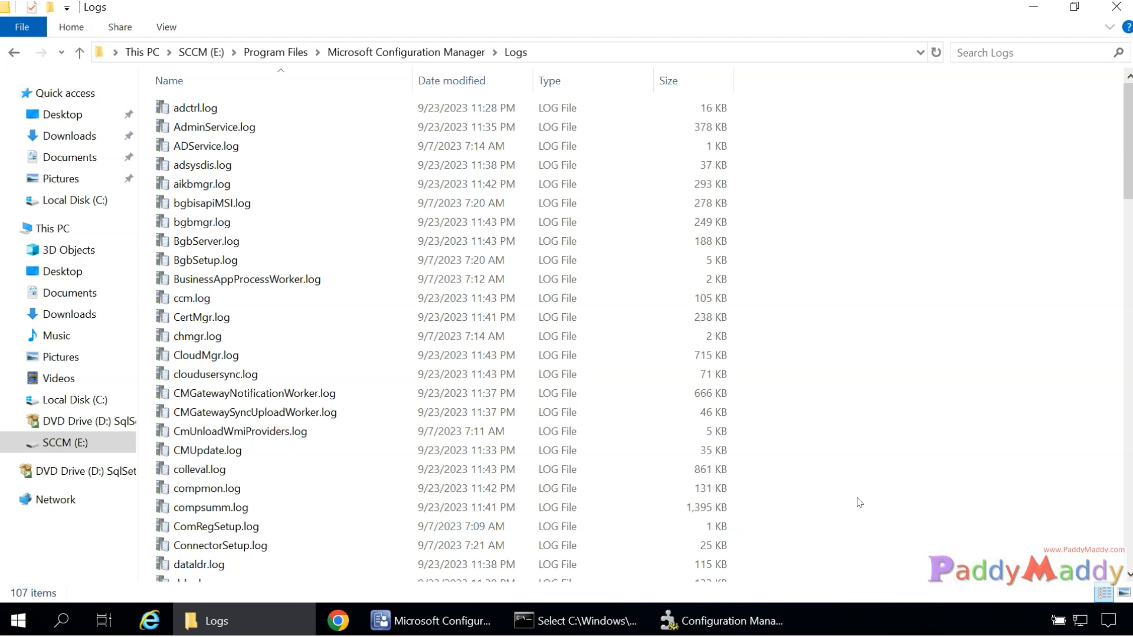
Cancel the Logging dialog, minimise Service Manager, and select adsysdis.log.
click(746, 616)
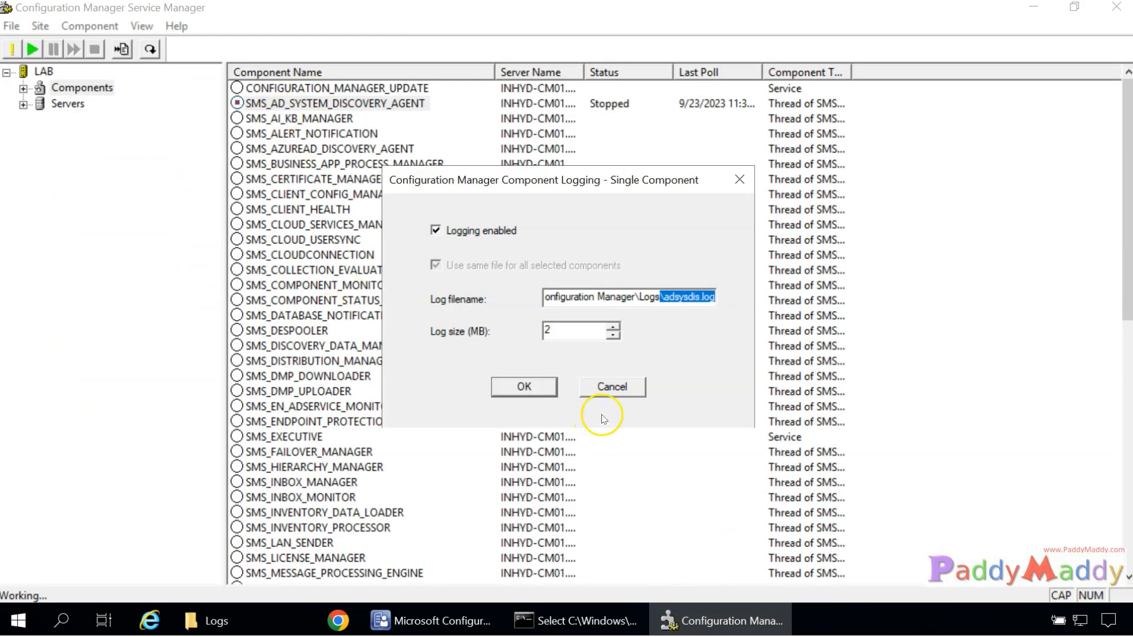
click(614, 387)
click(734, 623)
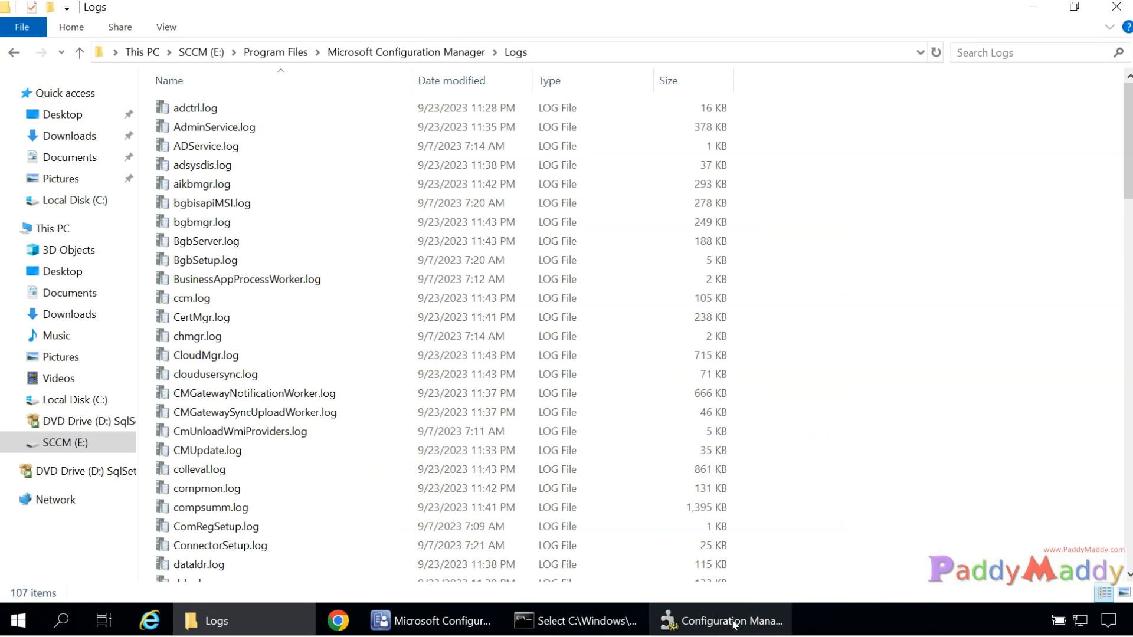
click(734, 622)
click(322, 108)
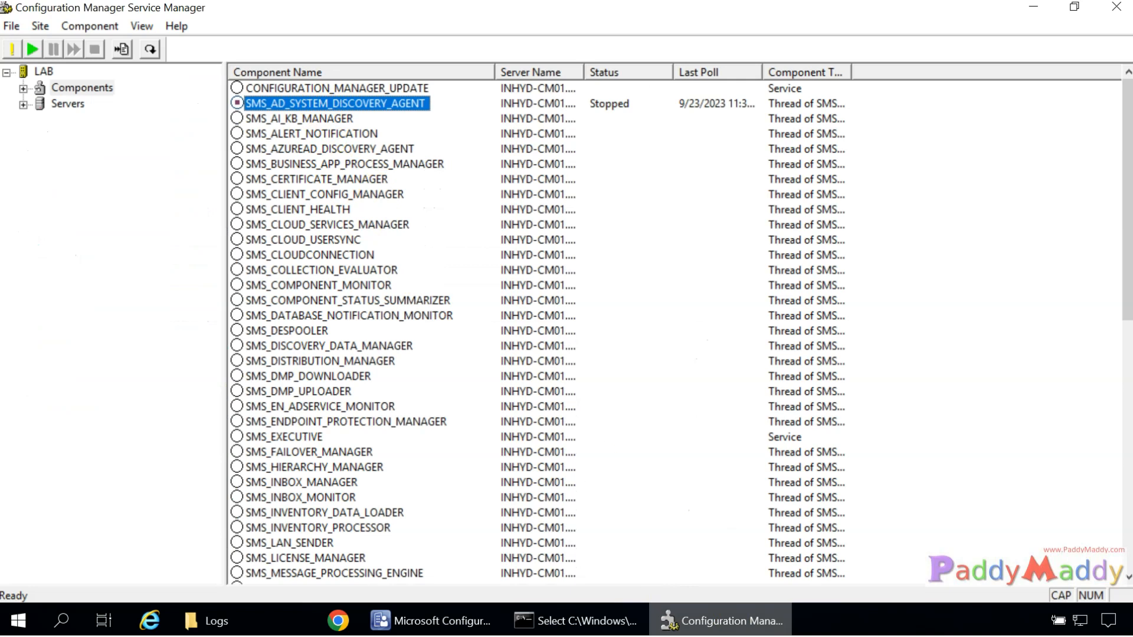
click(733, 620)
click(195, 110)
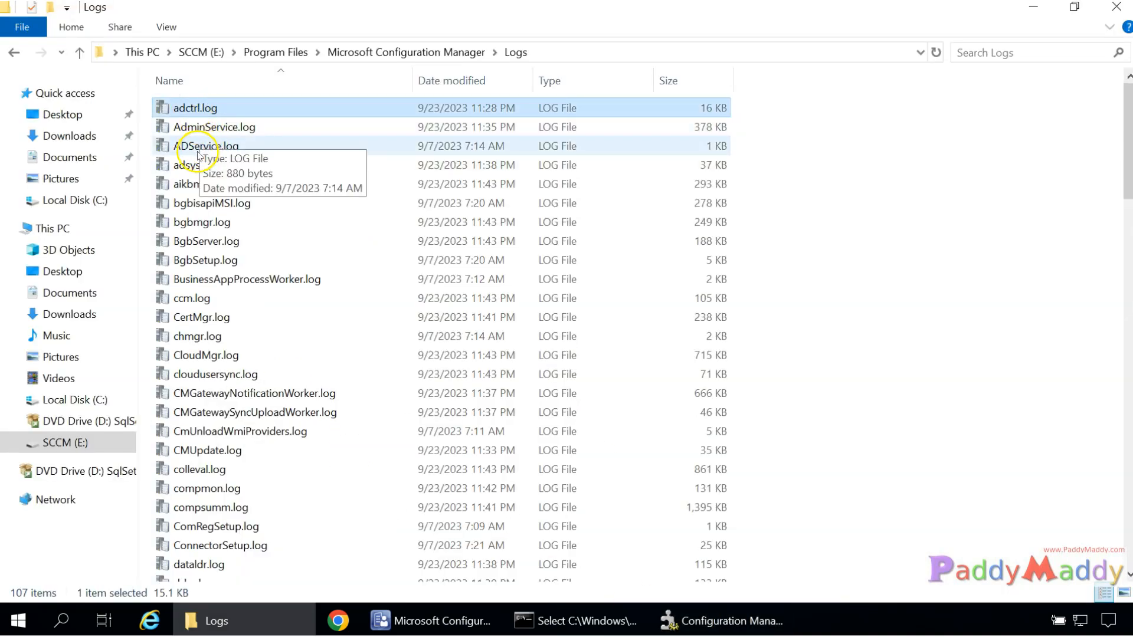
click(190, 167)
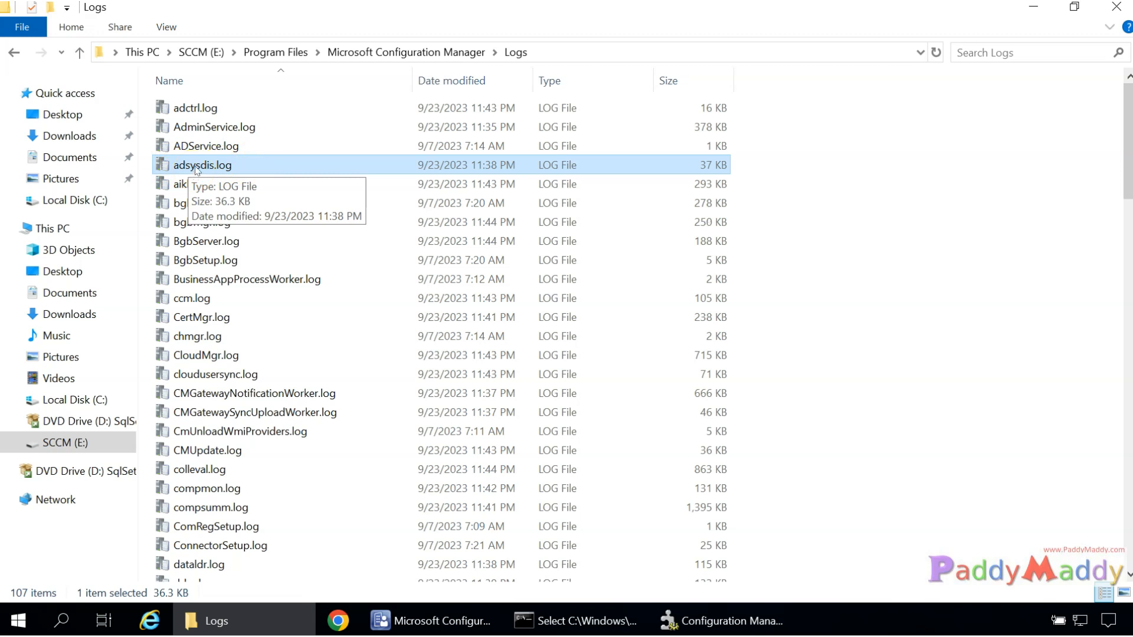
Open adsysdis.log in CMTrace, maximise the viewer and jump to the first entry.
double_click(197, 167)
mouse_move(399, 100)
mouse_down()
mouse_move(443, 154)
mouse_move(503, 158)
mouse_up()
click(228, 173)
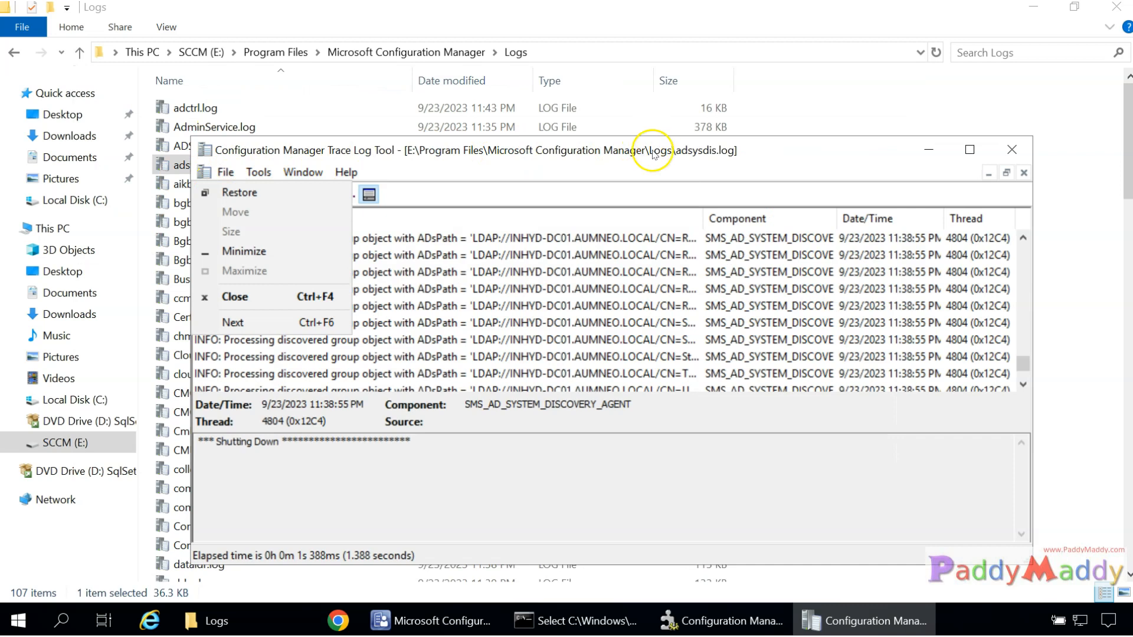
double_click(654, 150)
scroll(315, 244, up, 15)
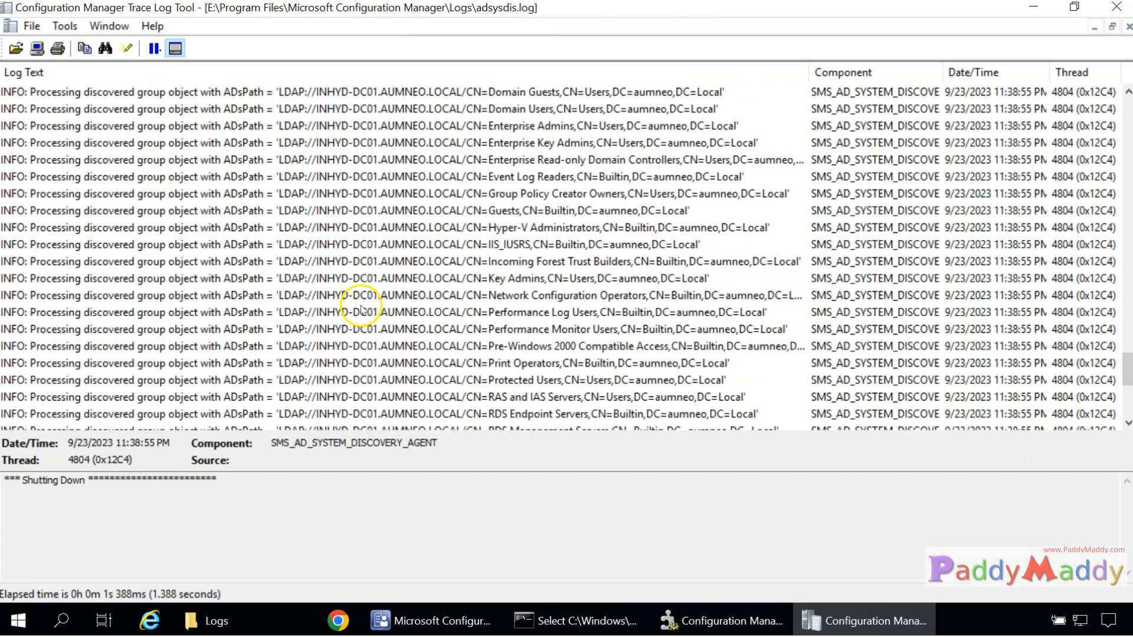
scroll(364, 309, up, 10)
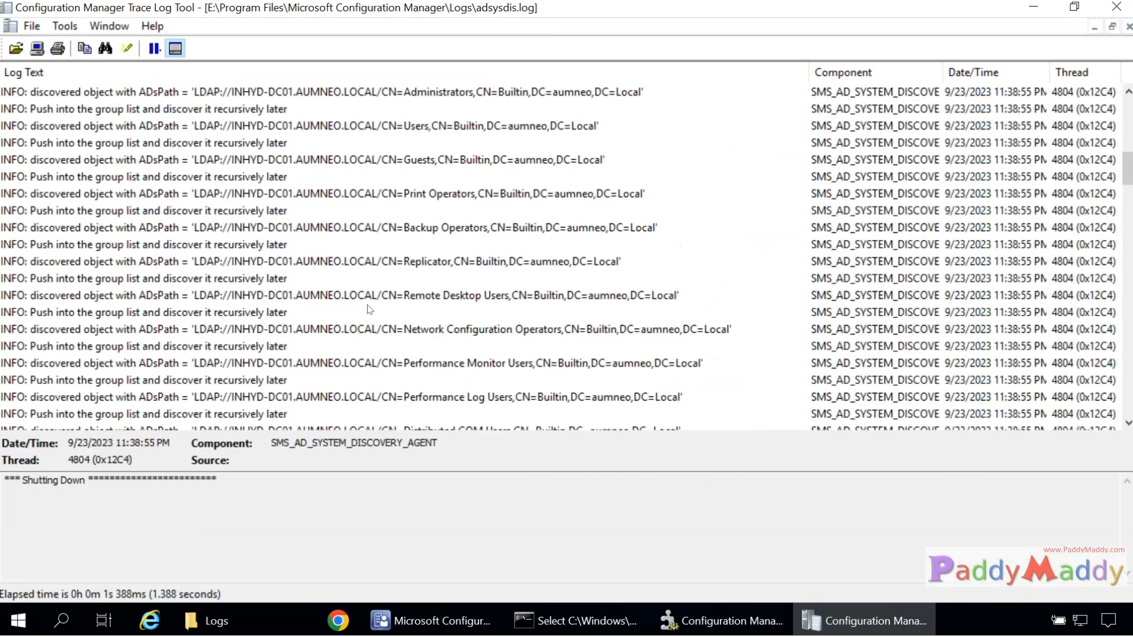
click(195, 92)
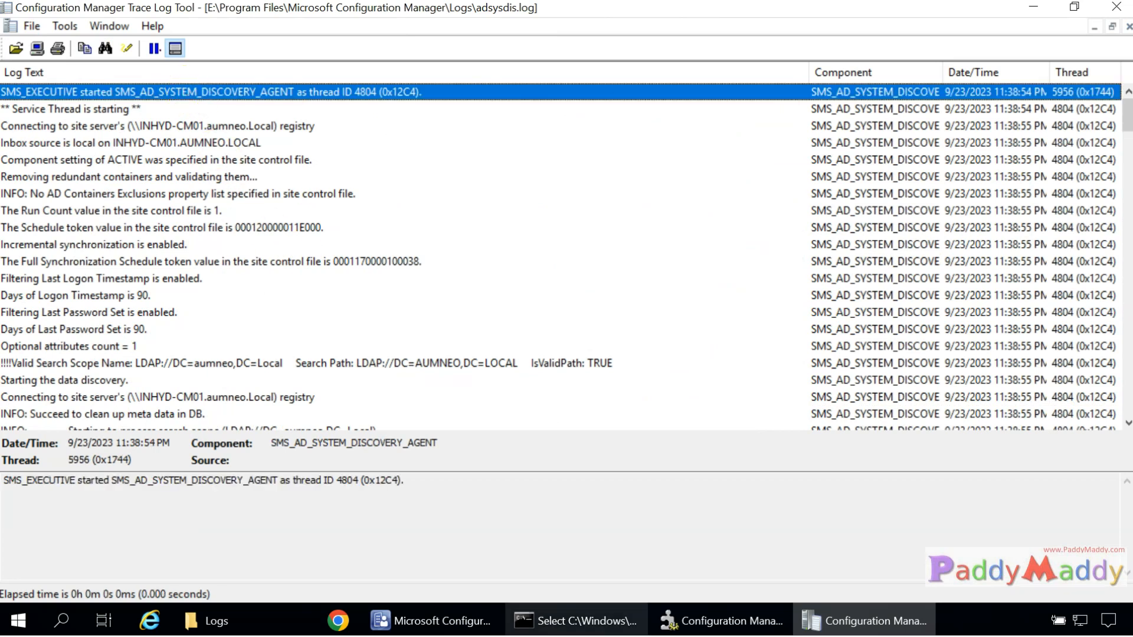
Open adsysdis.log in Notepad from the Logs folder, then exit Notepad.
click(274, 620)
right_click(203, 167)
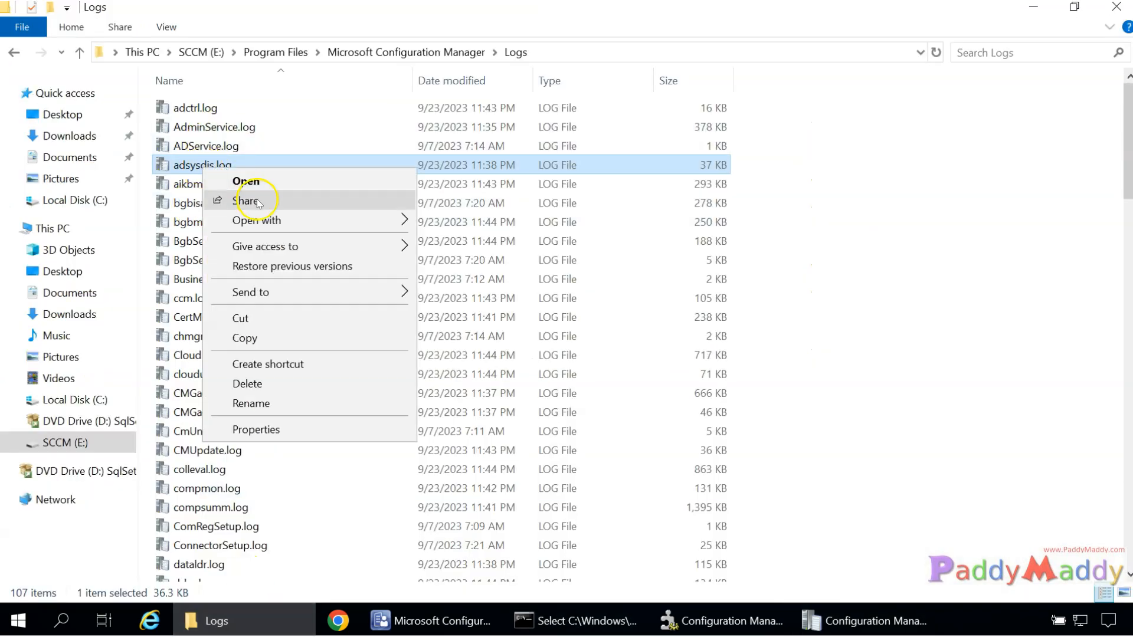
mouse_move(260, 220)
click(448, 242)
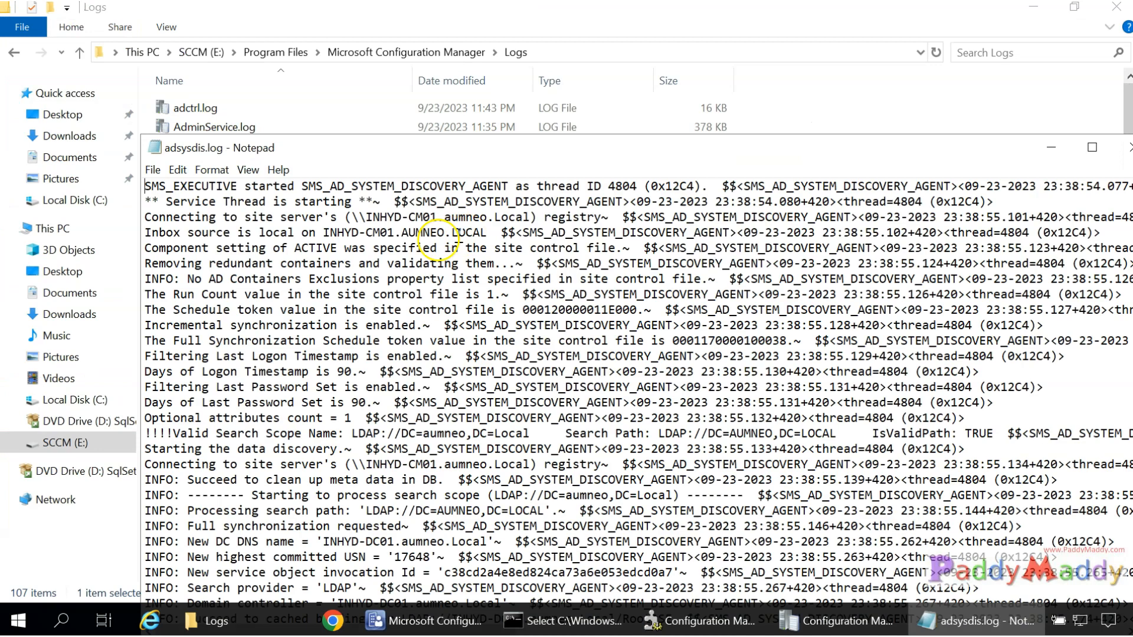
scroll(385, 472, down, 10)
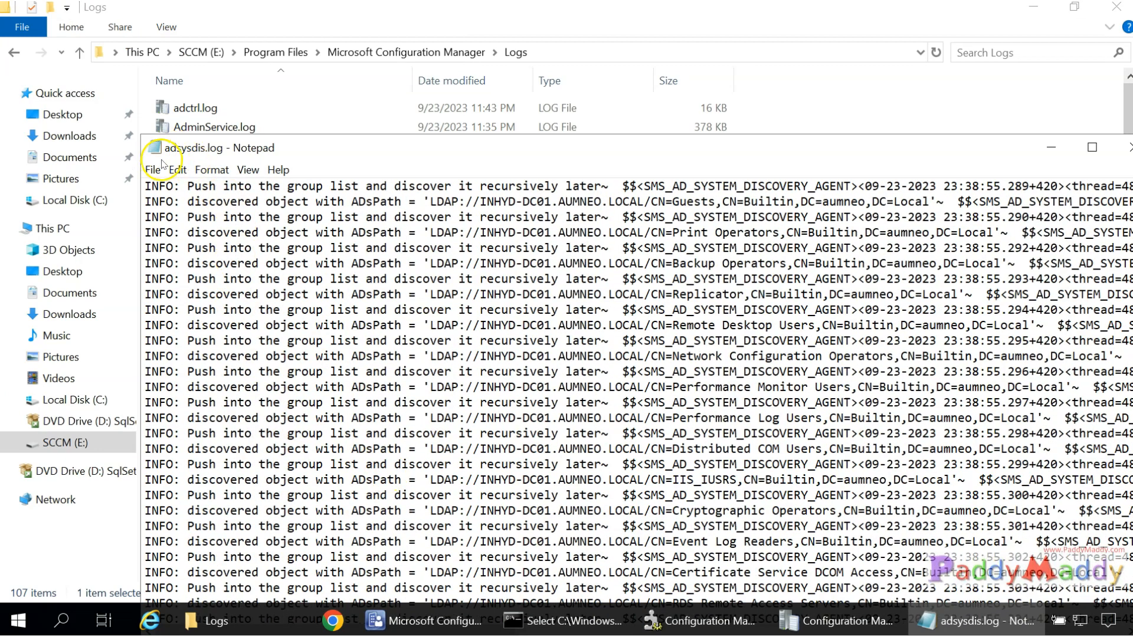
click(153, 169)
click(190, 305)
right_click(178, 171)
Reopen adsysdis.log in the Trace Log Tool and go to E:\Program Files\Microsoft Configuration Manager.
mouse_move(265, 224)
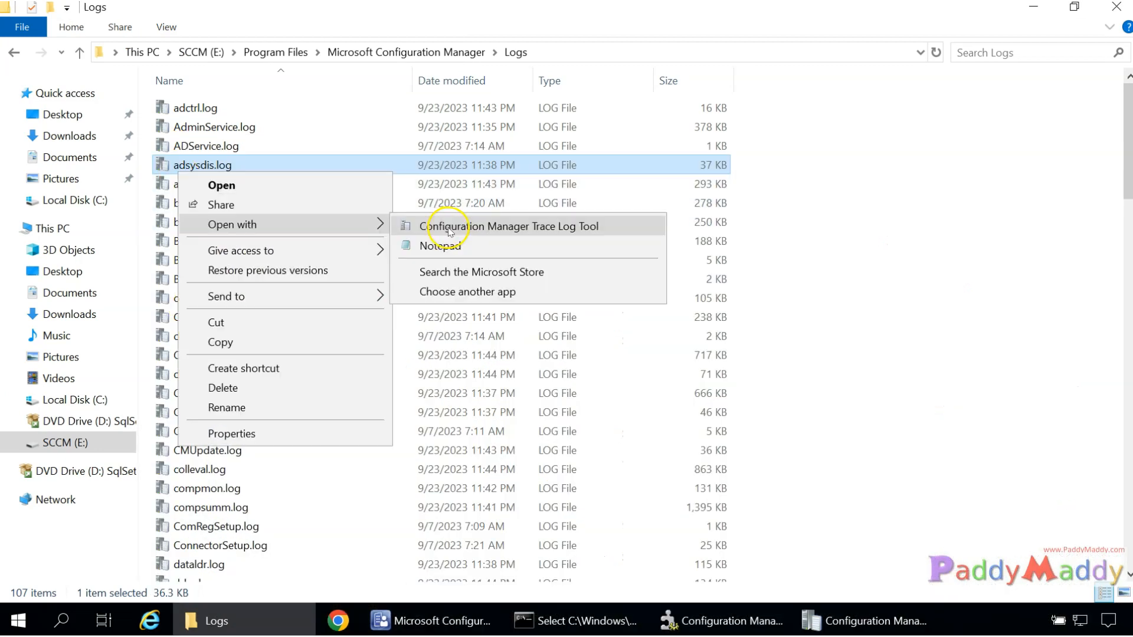
click(602, 231)
click(234, 51)
click(271, 54)
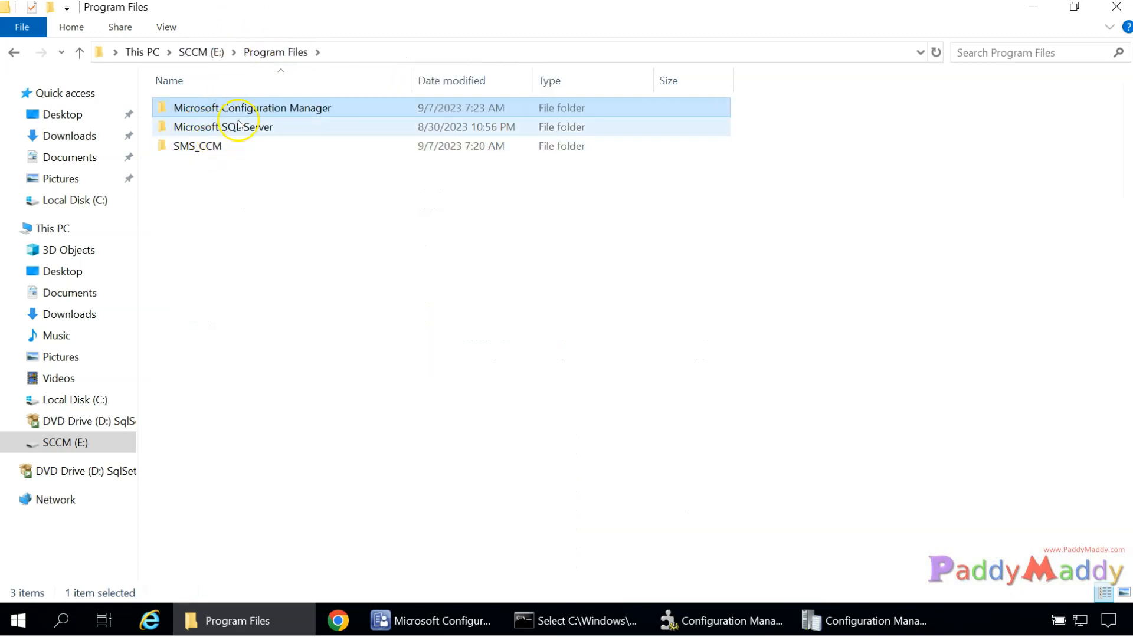
double_click(239, 109)
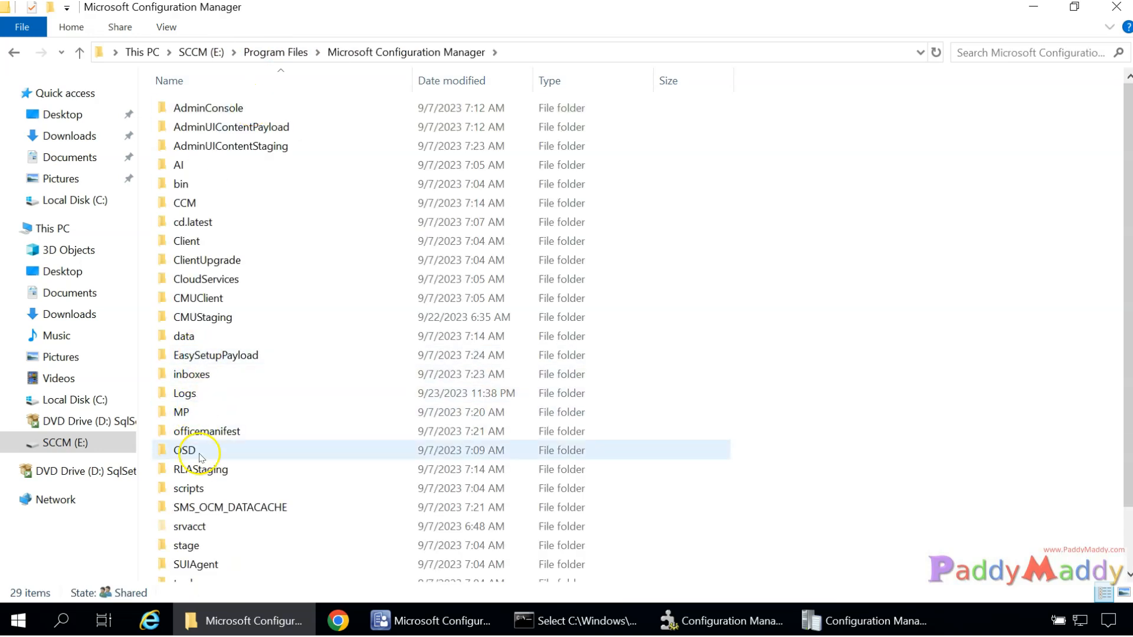
Open the tools folder, granting access, and look inside ClientTools.
click(203, 209)
scroll(203, 210, down, 2)
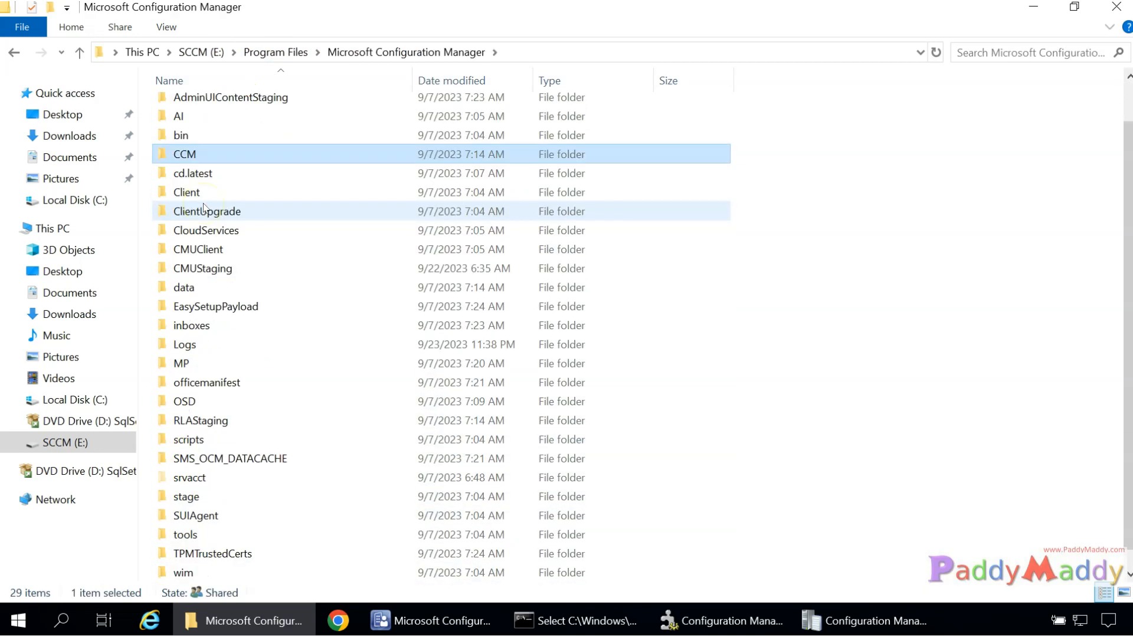
double_click(185, 516)
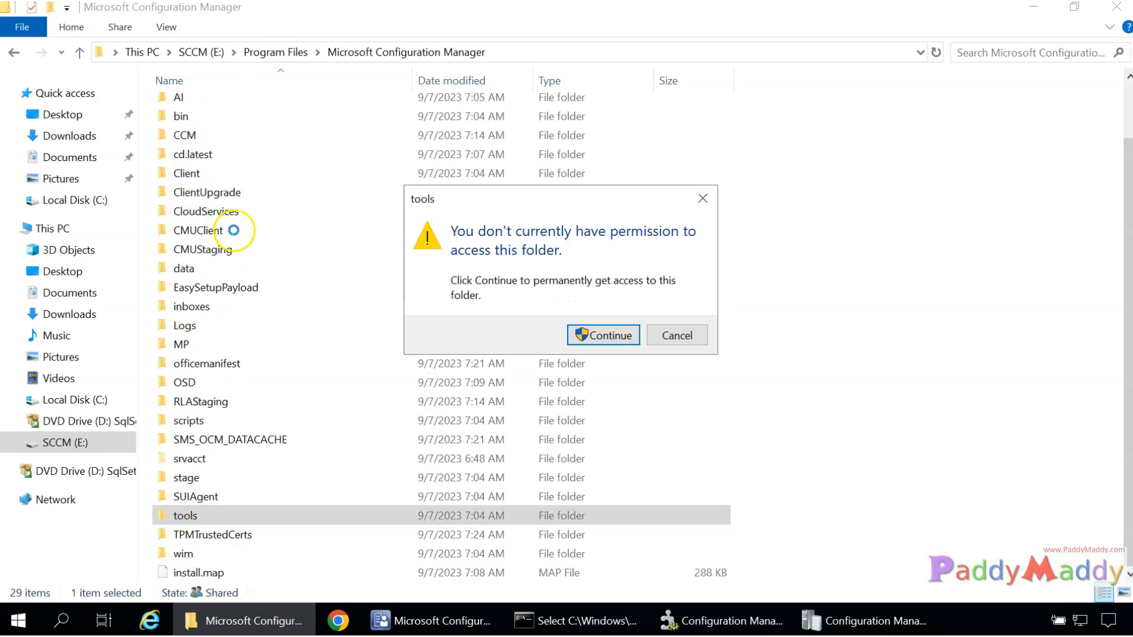
click(605, 334)
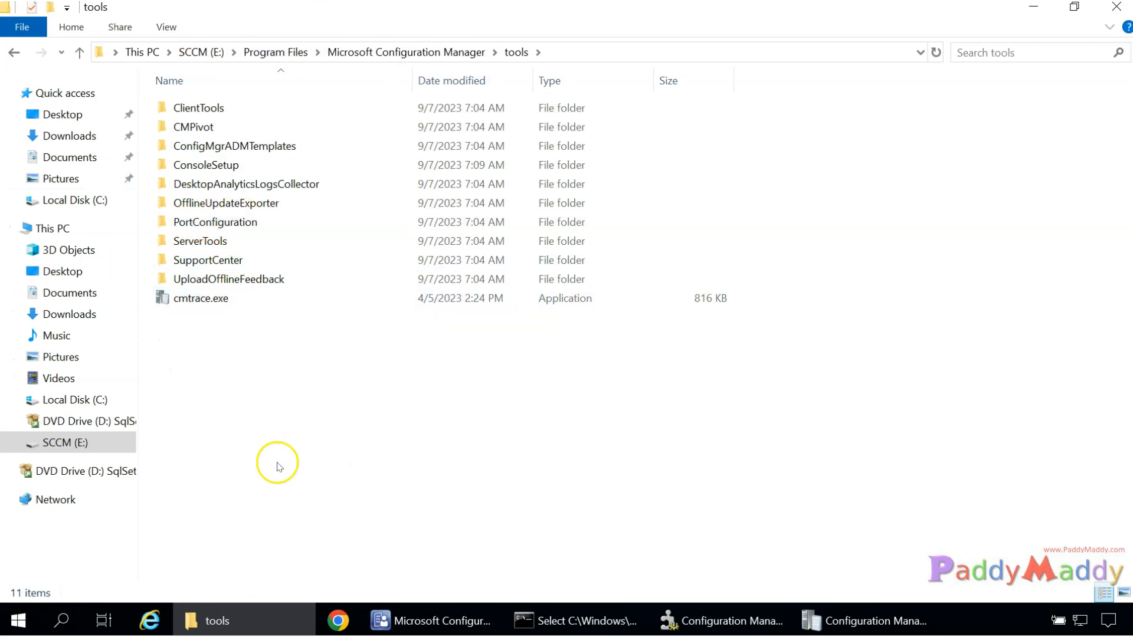
double_click(223, 107)
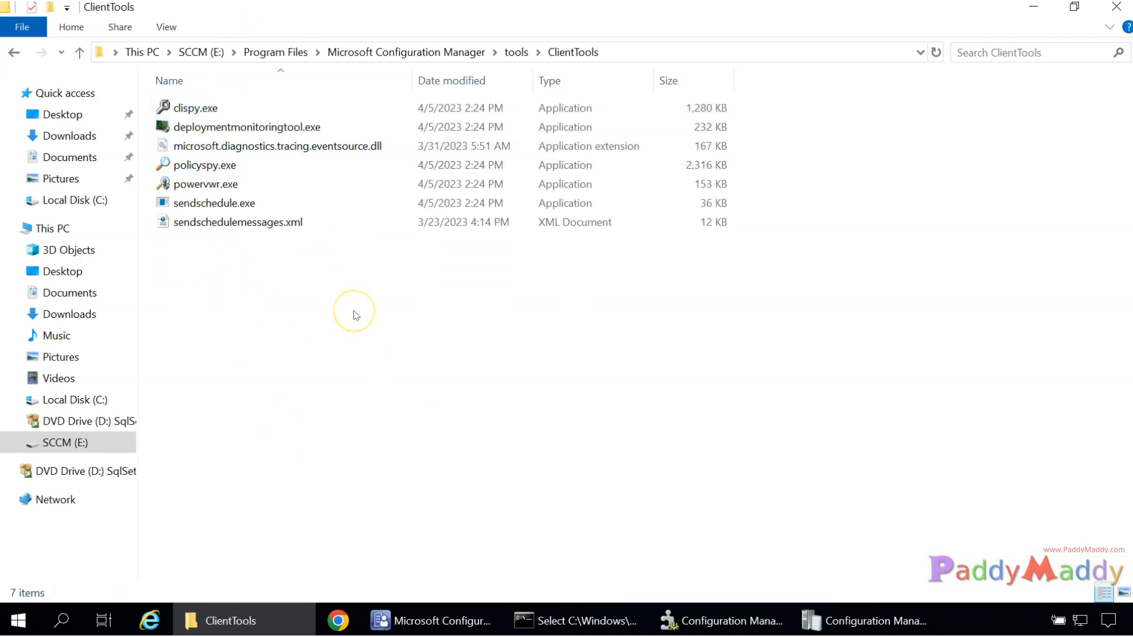
click(509, 57)
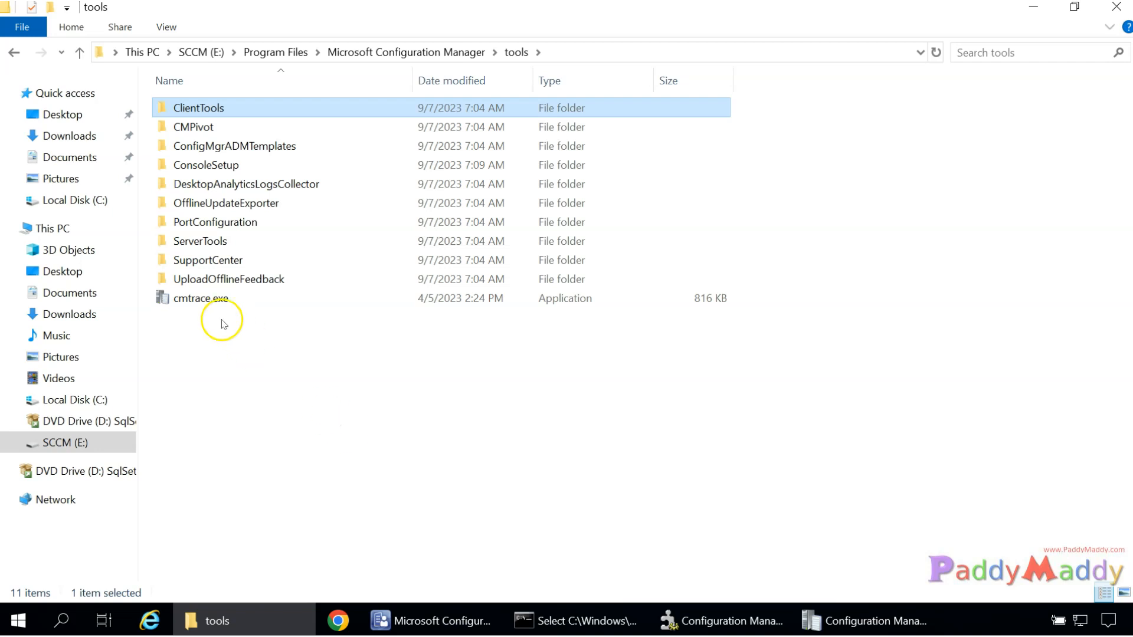
Select cmtrace.exe without running it, then return to the Trace Log Tool.
click(189, 305)
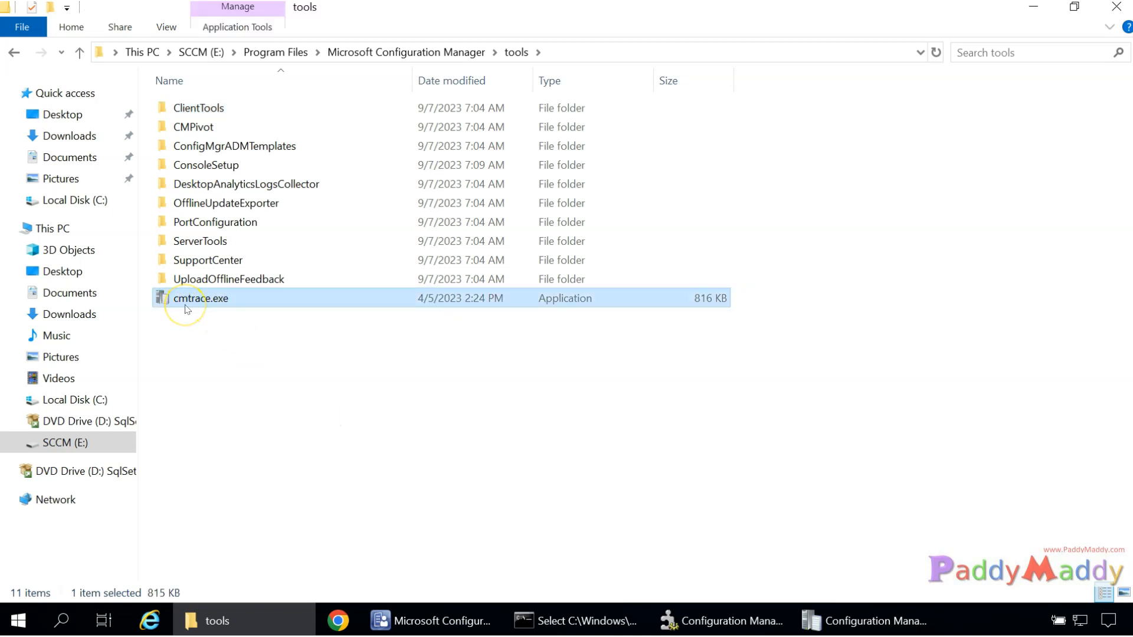
right_click(186, 308)
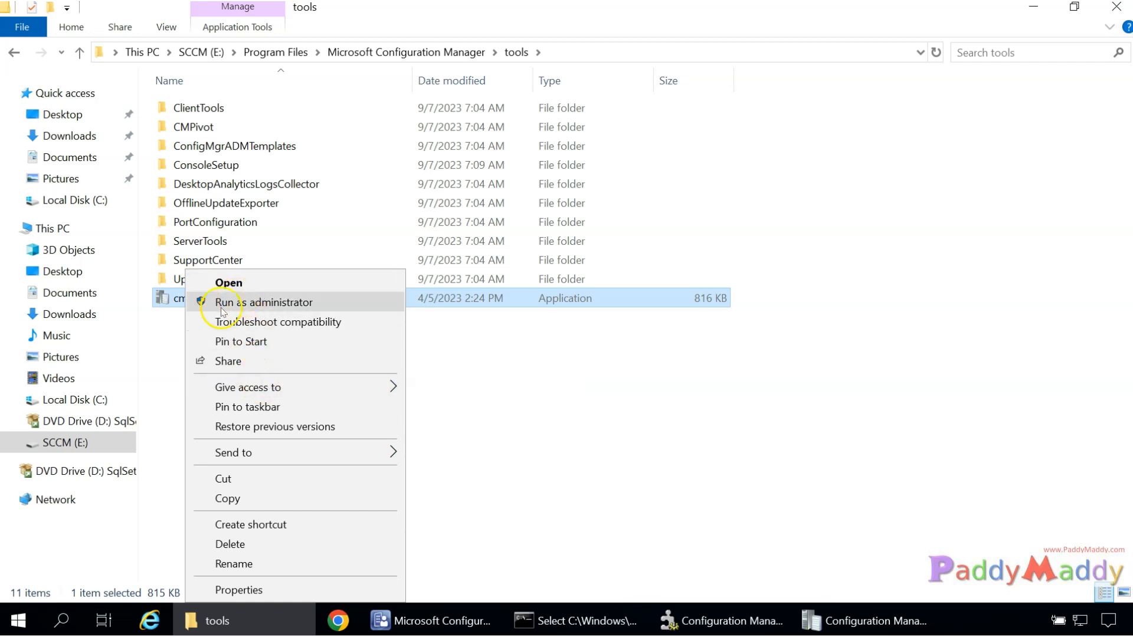
click(443, 468)
right_click(198, 304)
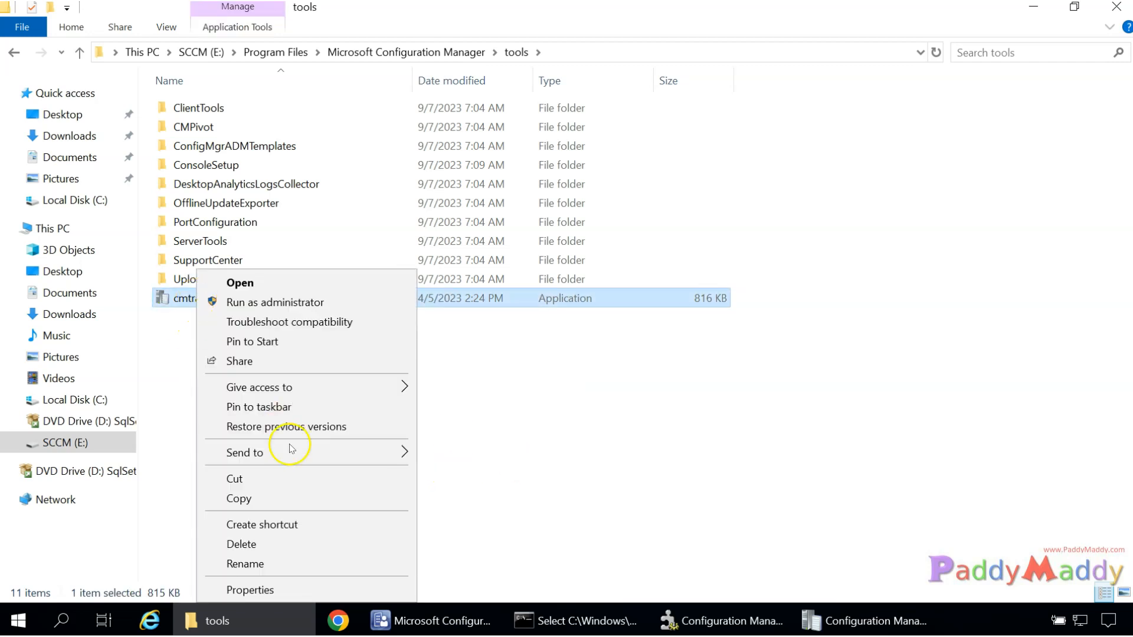
click(677, 425)
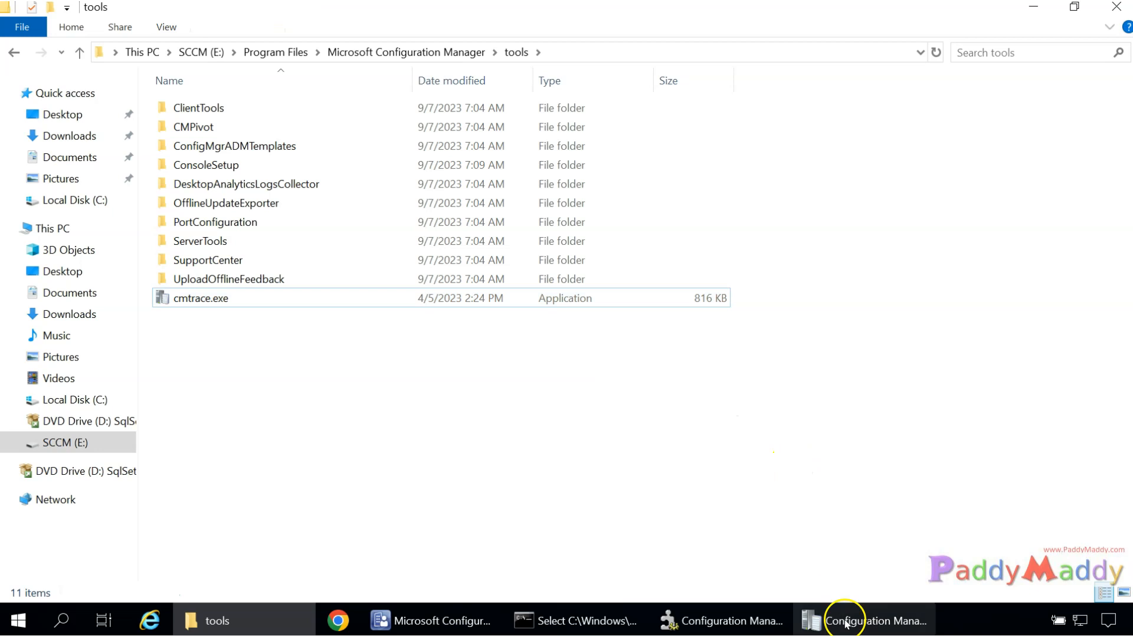
click(856, 619)
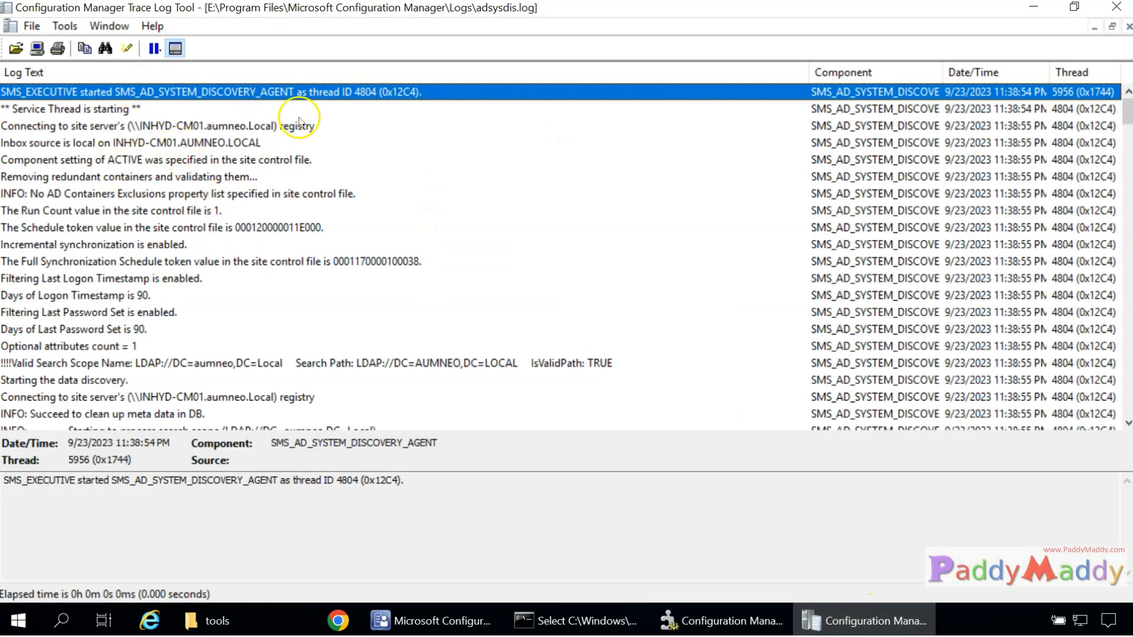
click(328, 114)
click(142, 93)
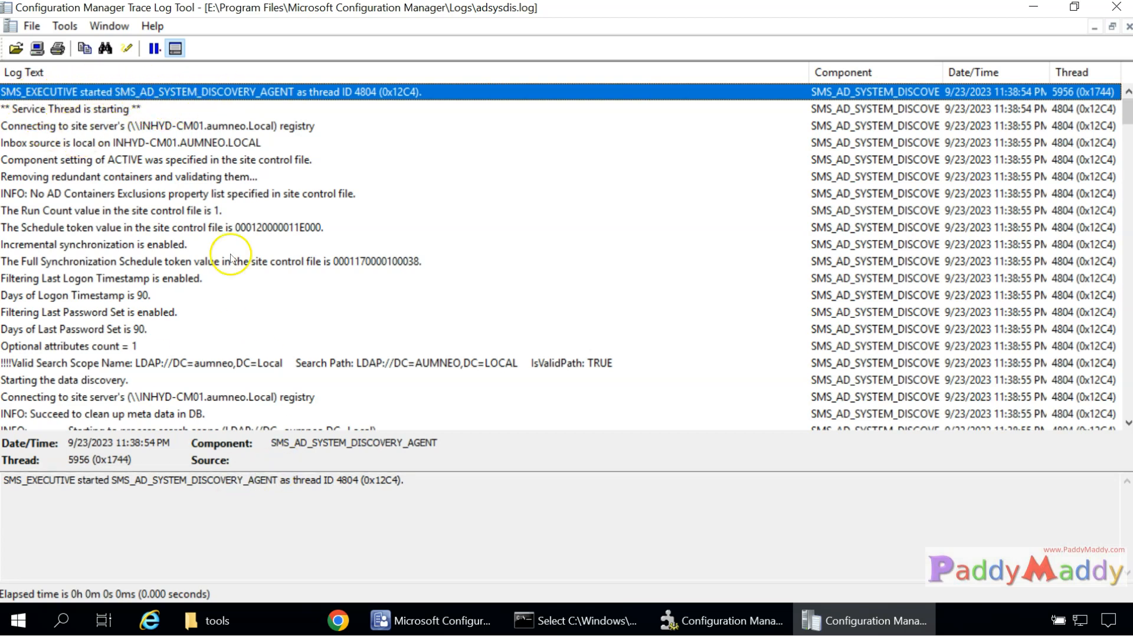
click(702, 621)
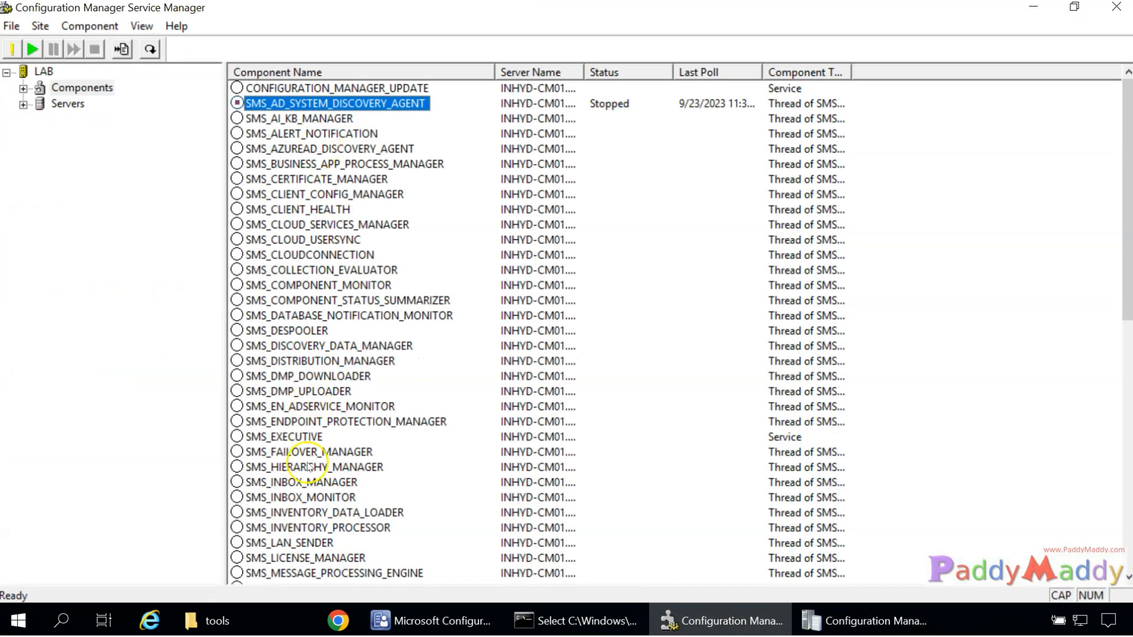
click(277, 436)
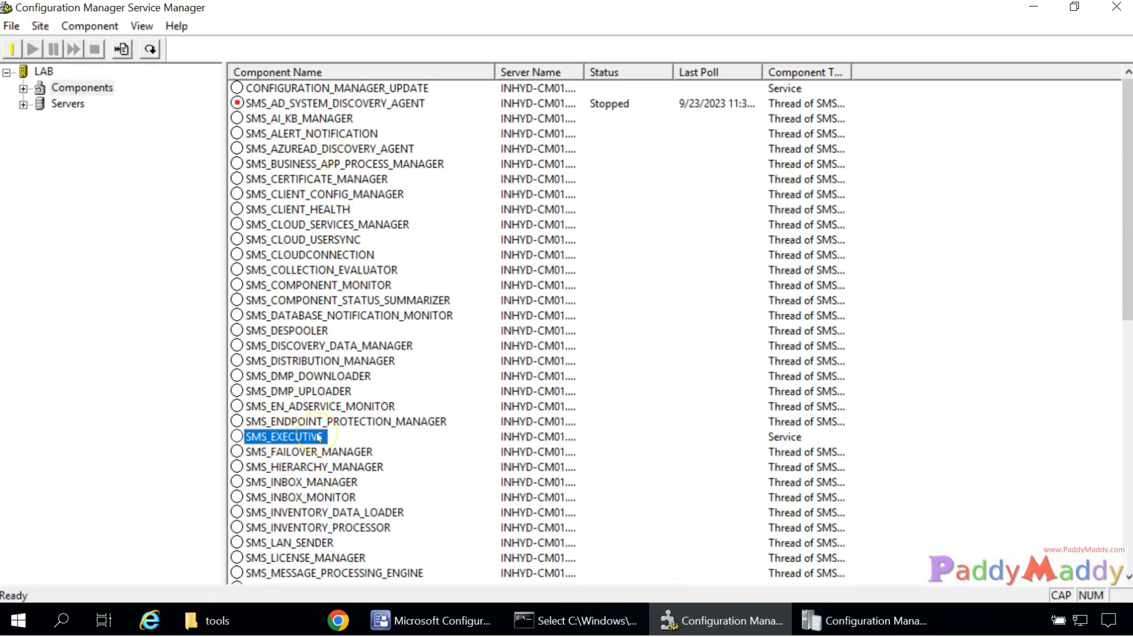
click(306, 437)
click(295, 104)
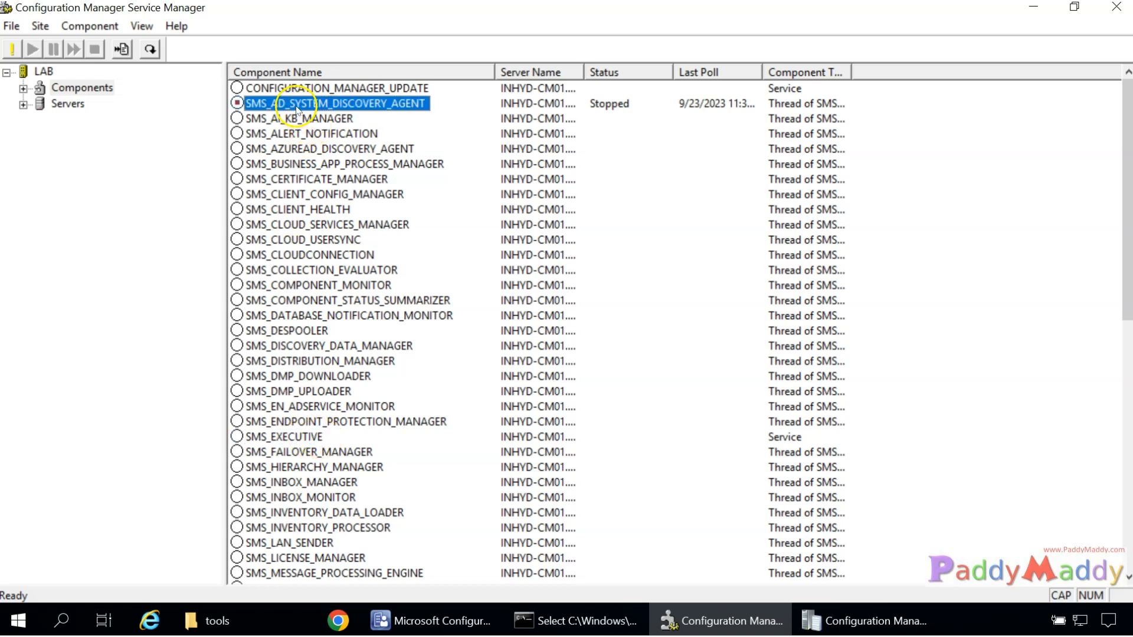
click(293, 438)
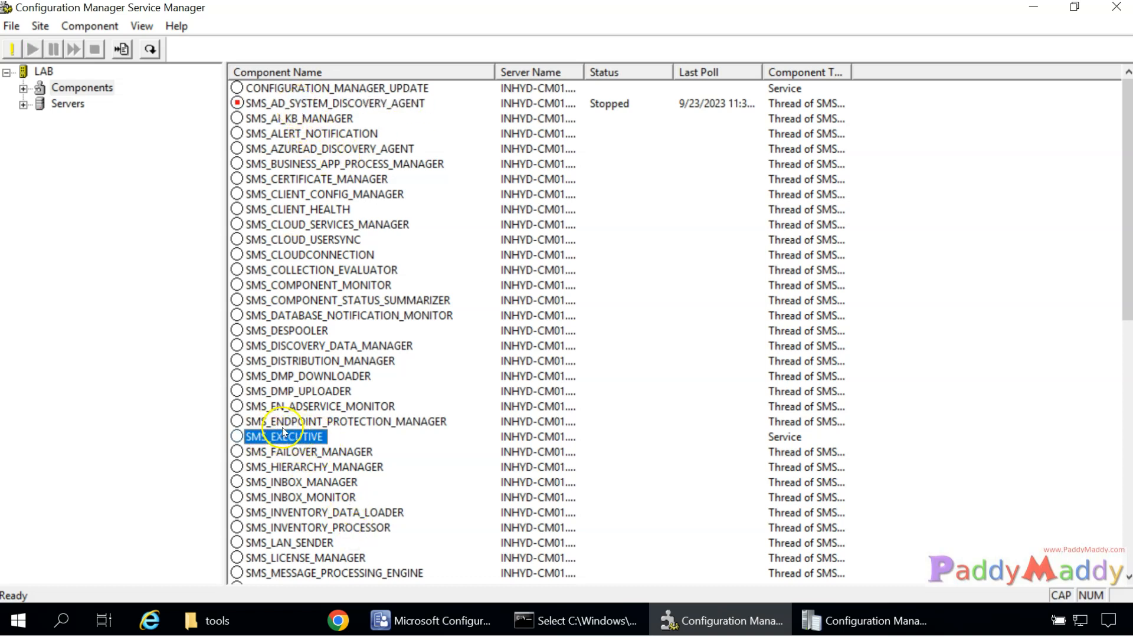
scroll(284, 433, down, 2)
scroll(324, 296, up, 2)
scroll(338, 305, down, 4)
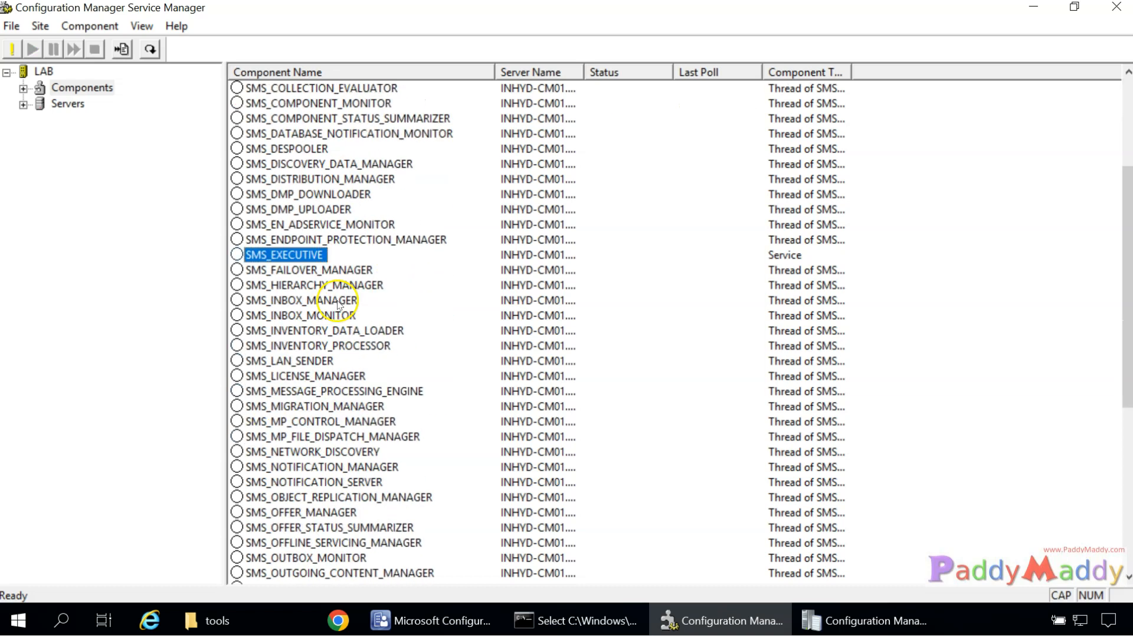
scroll(339, 305, down, 3)
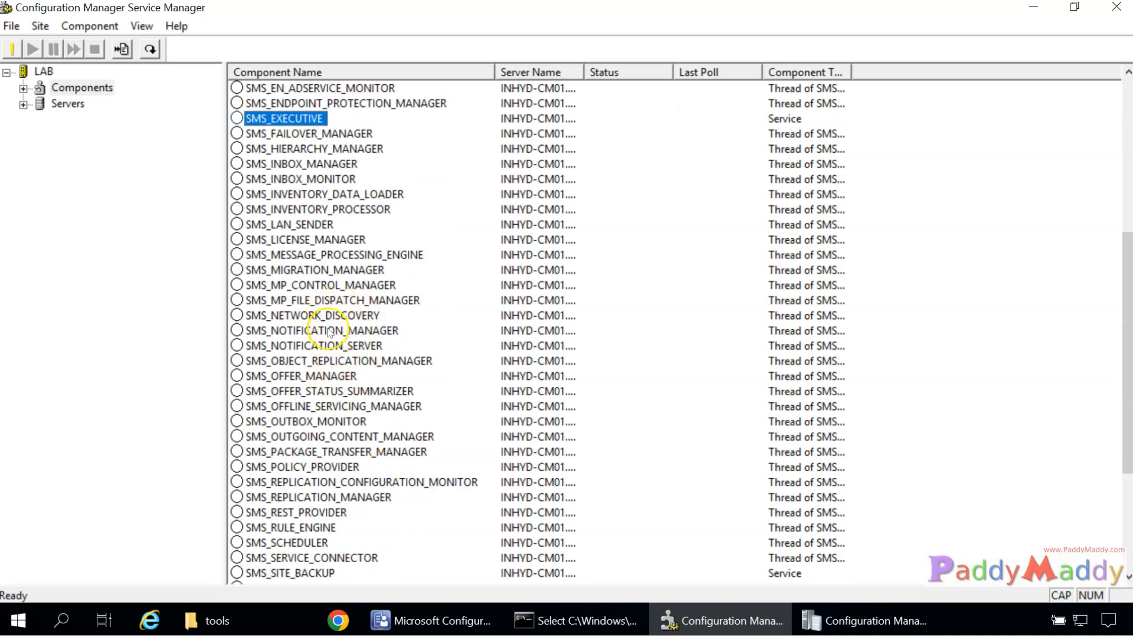
click(864, 621)
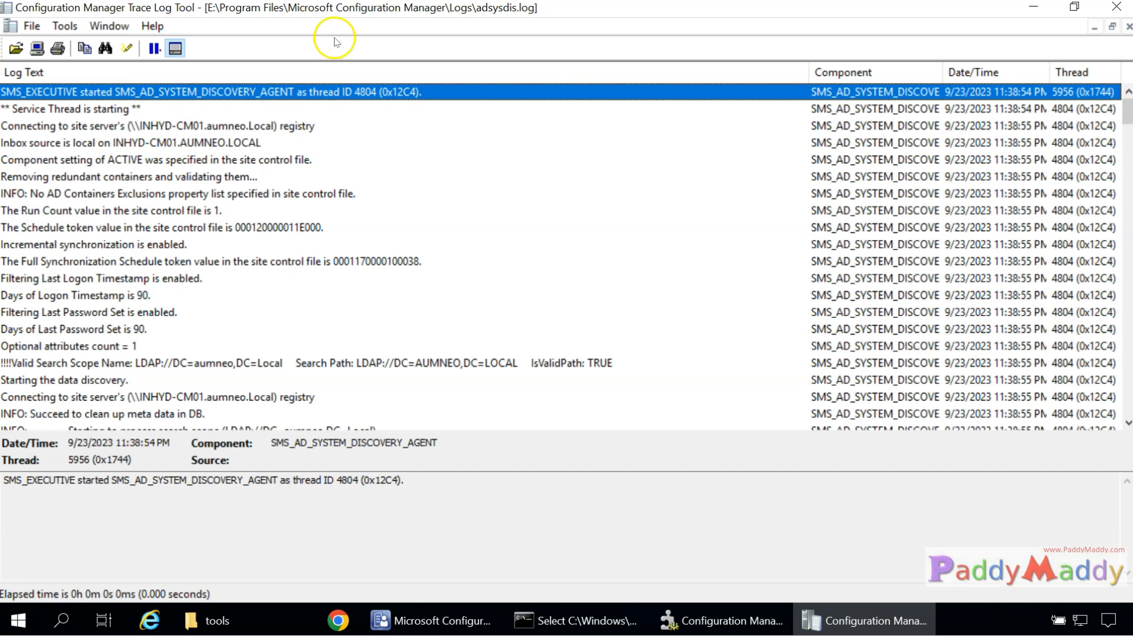
Read the 'Connecting to site server' and 'Inbox source is local' log entries, then return to the tools folder.
click(146, 126)
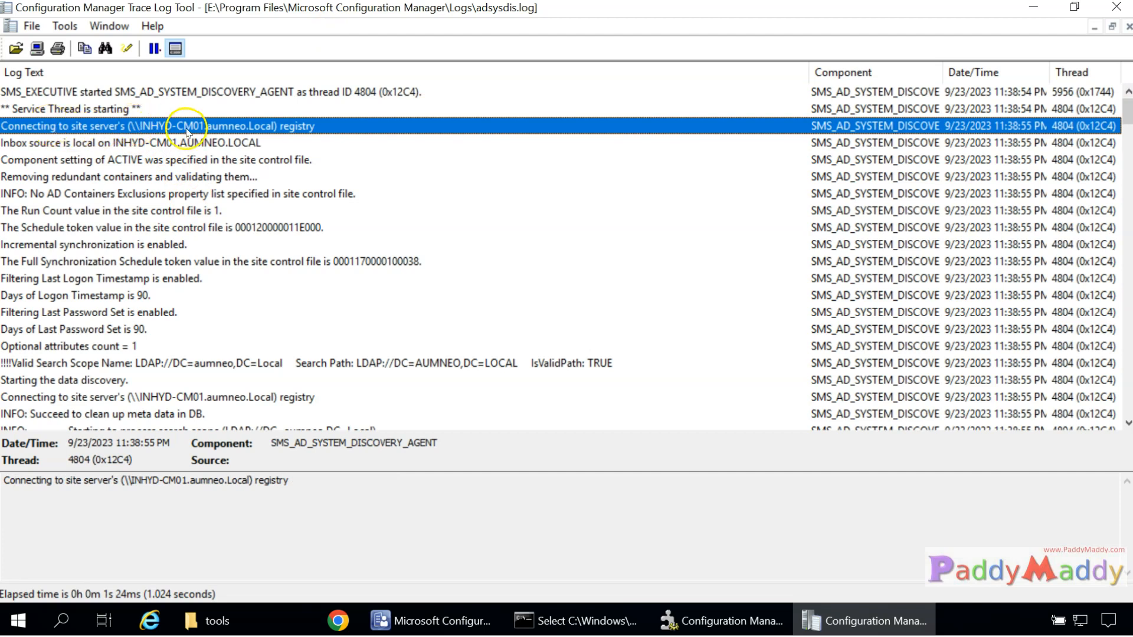
click(201, 145)
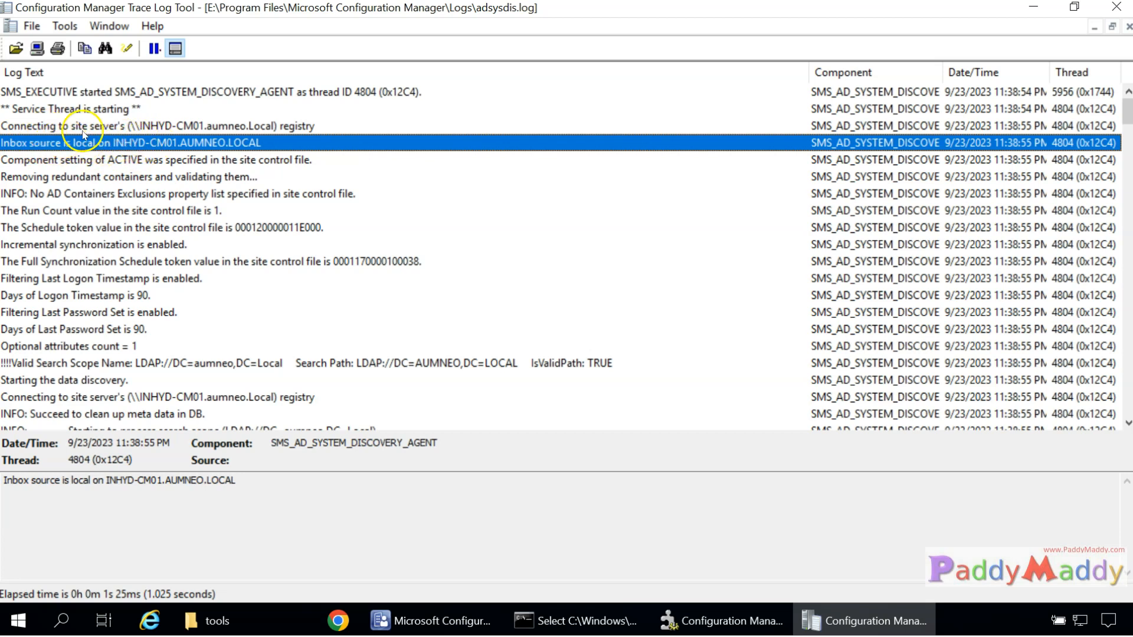
click(207, 621)
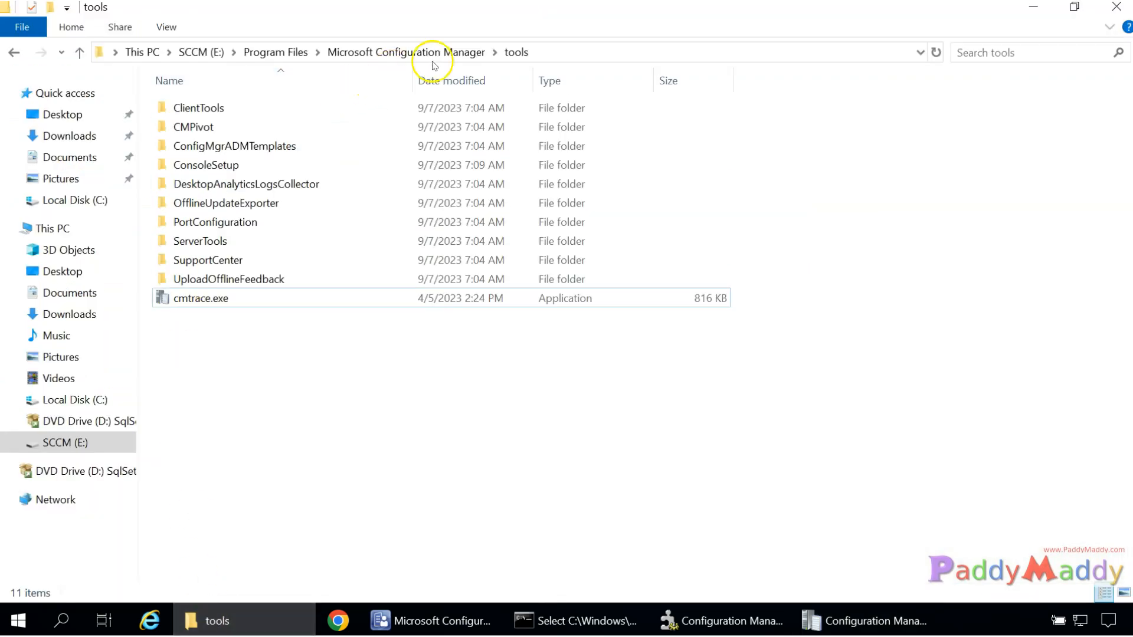
Go up to the Microsoft Configuration Manager folder and open the inboxes folder, granting access.
click(434, 59)
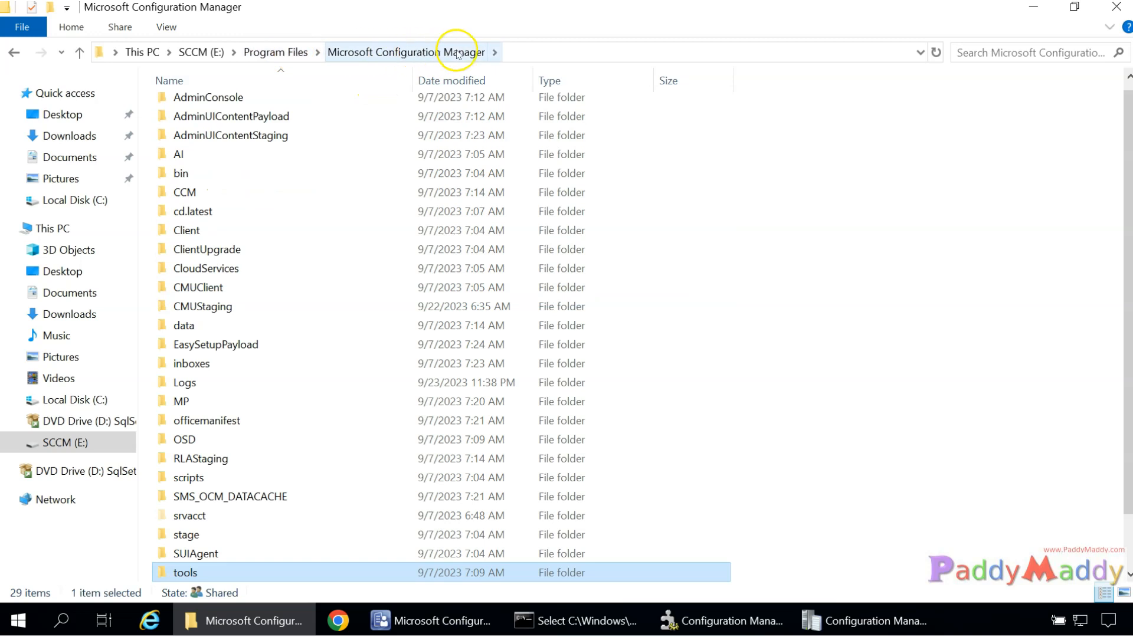
double_click(199, 363)
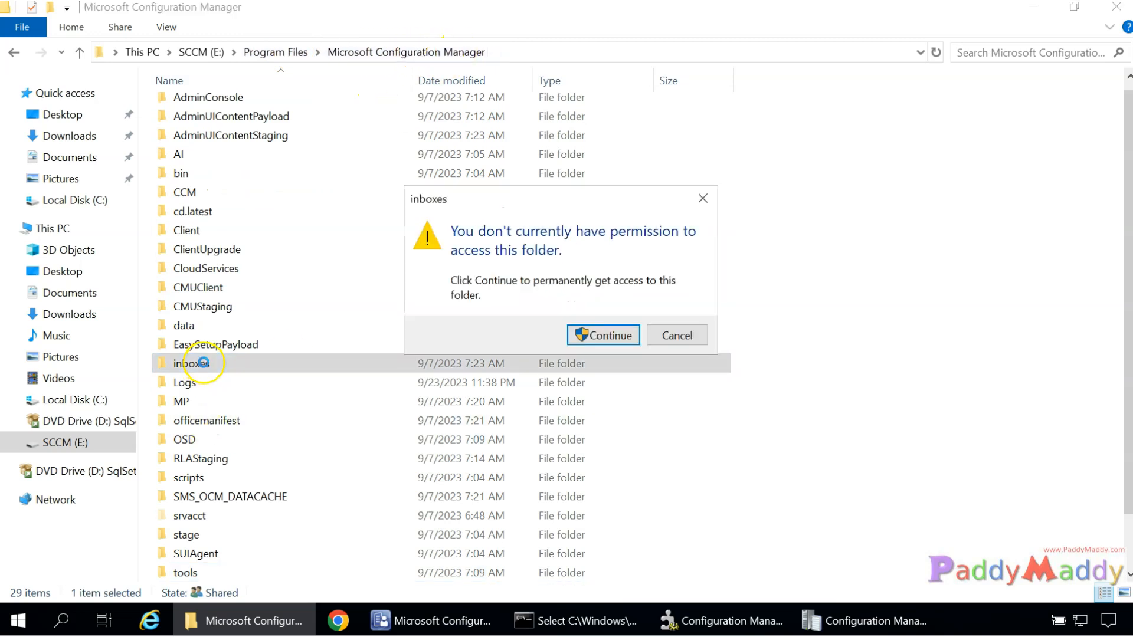
click(605, 334)
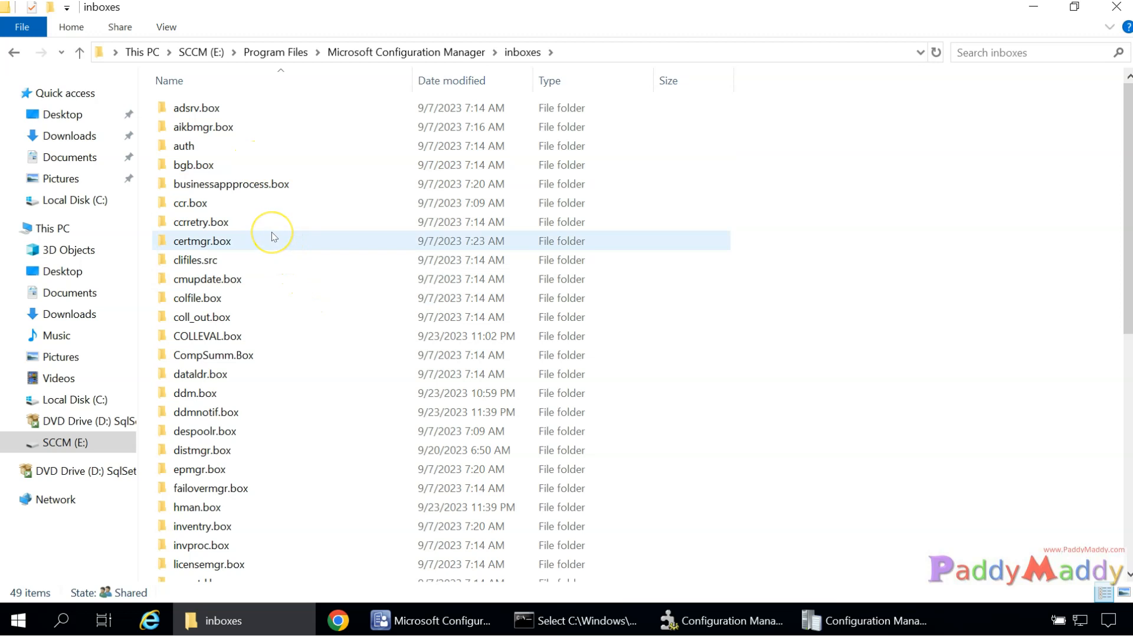
Look inside COLLEVAL.box, return to inboxes, and bring adsysdis.log back in CMTrace.
click(219, 336)
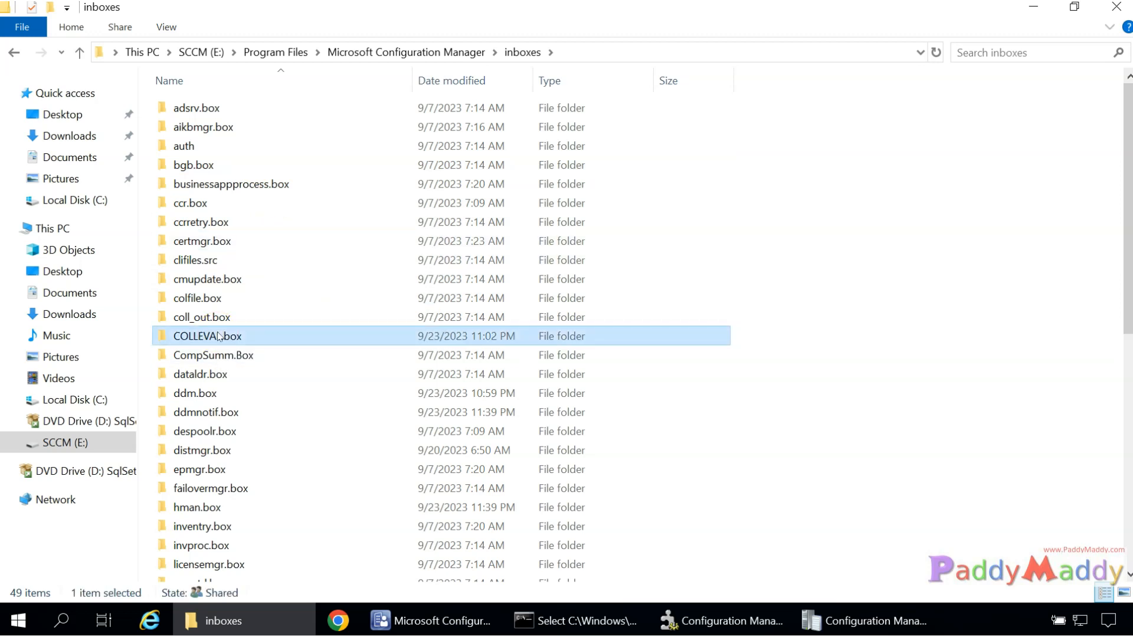
double_click(219, 337)
click(572, 334)
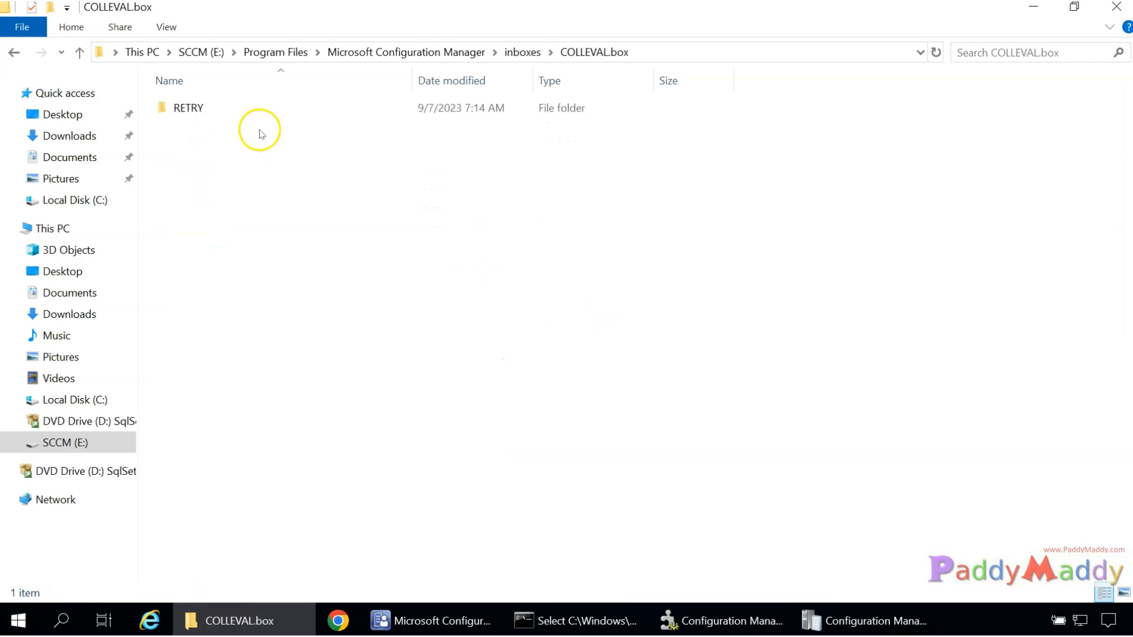
click(523, 52)
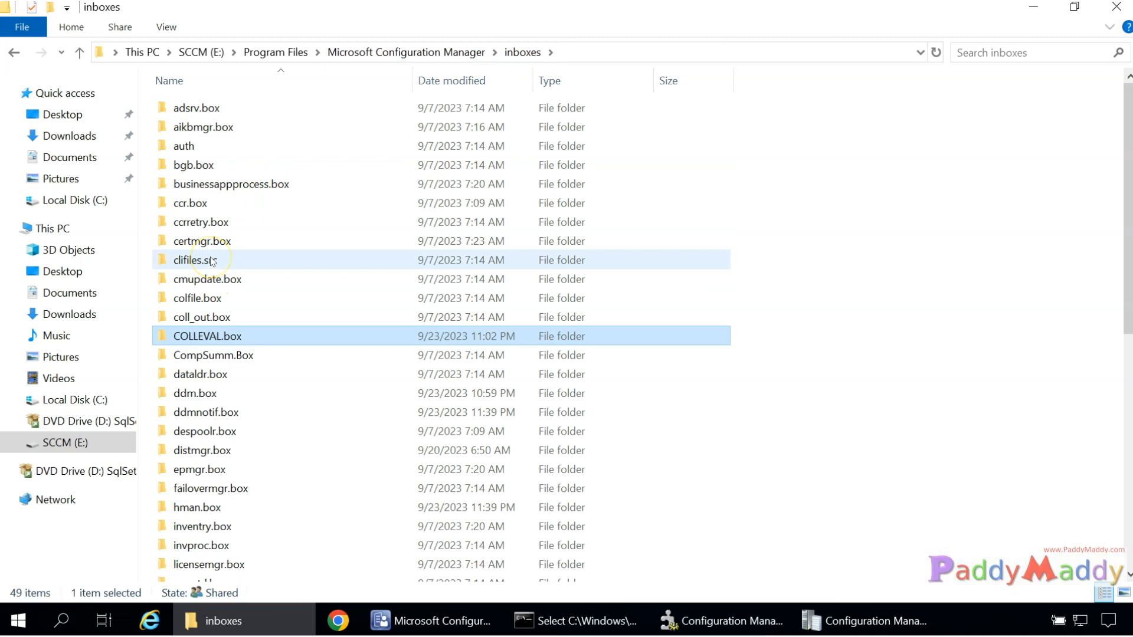
click(862, 620)
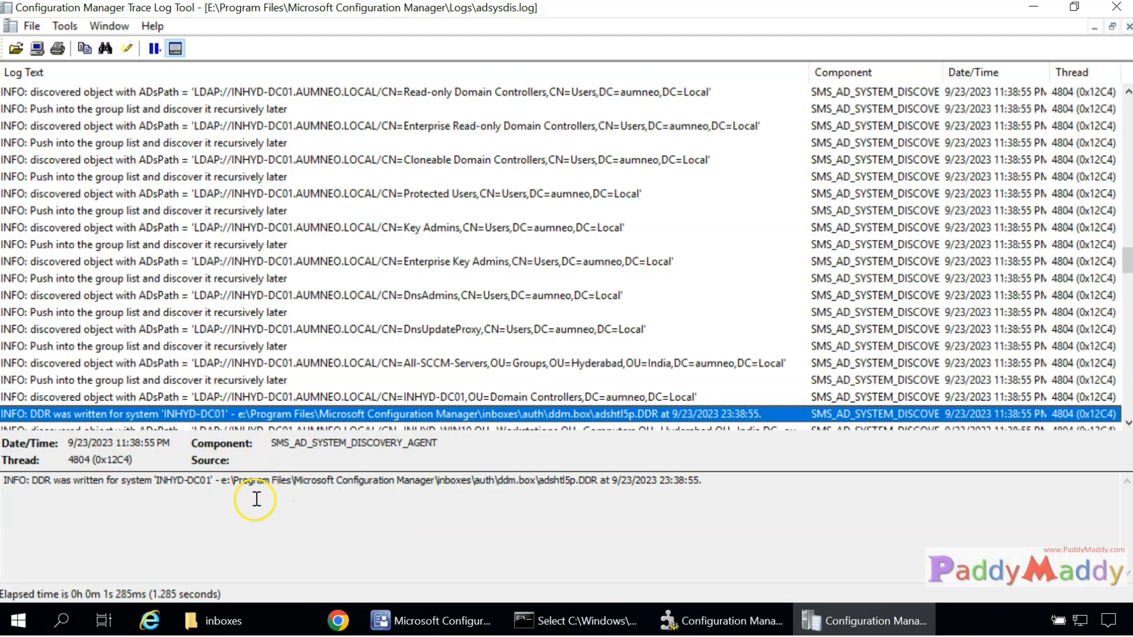
Highlight the DDR file's destination path in the entry details, then bring back the inboxes folder.
click(225, 481)
drag(225, 481, 592, 481)
click(212, 621)
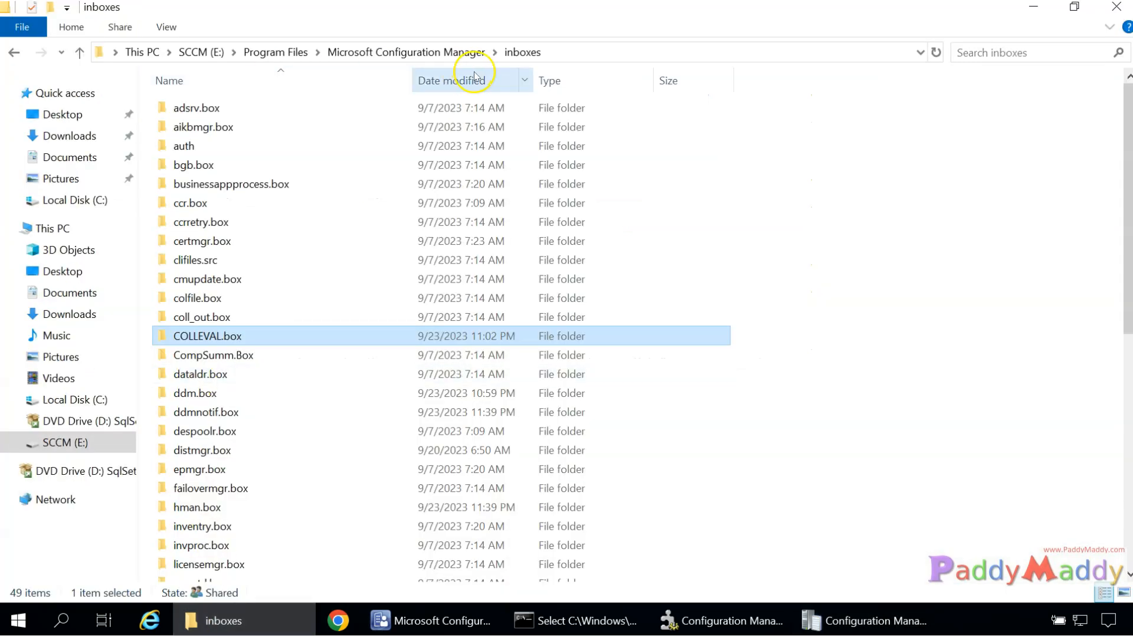
Jump to ddm.box in the inboxes list by typing 'dm' and open it, granting access.
click(218, 134)
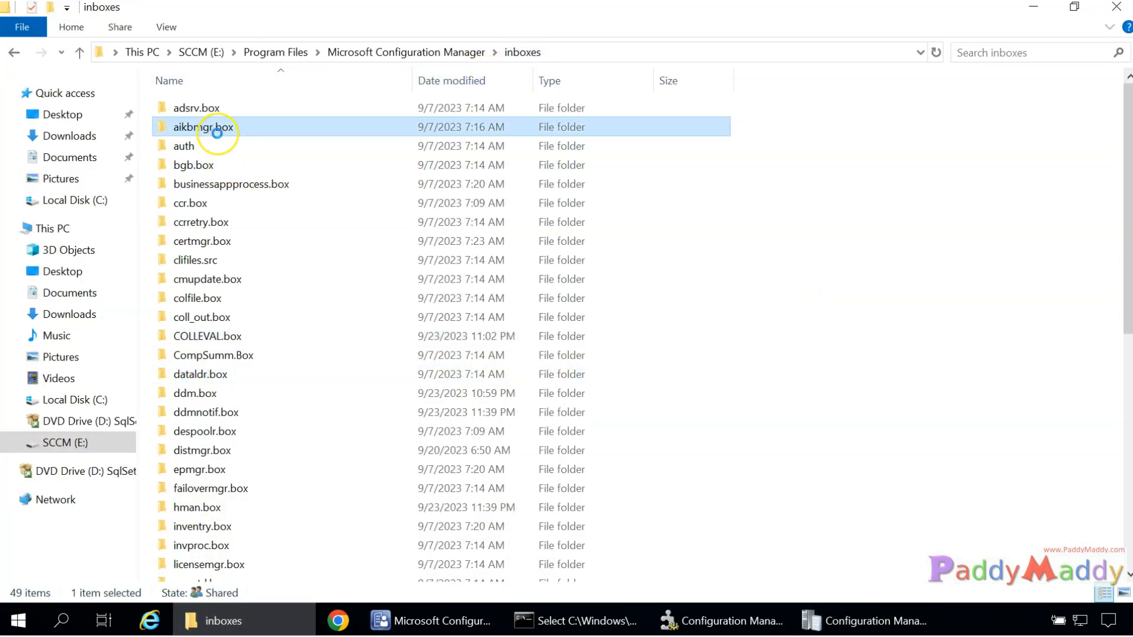
key(d)
key(d)
key(m)
key(Return)
click(604, 335)
click(210, 107)
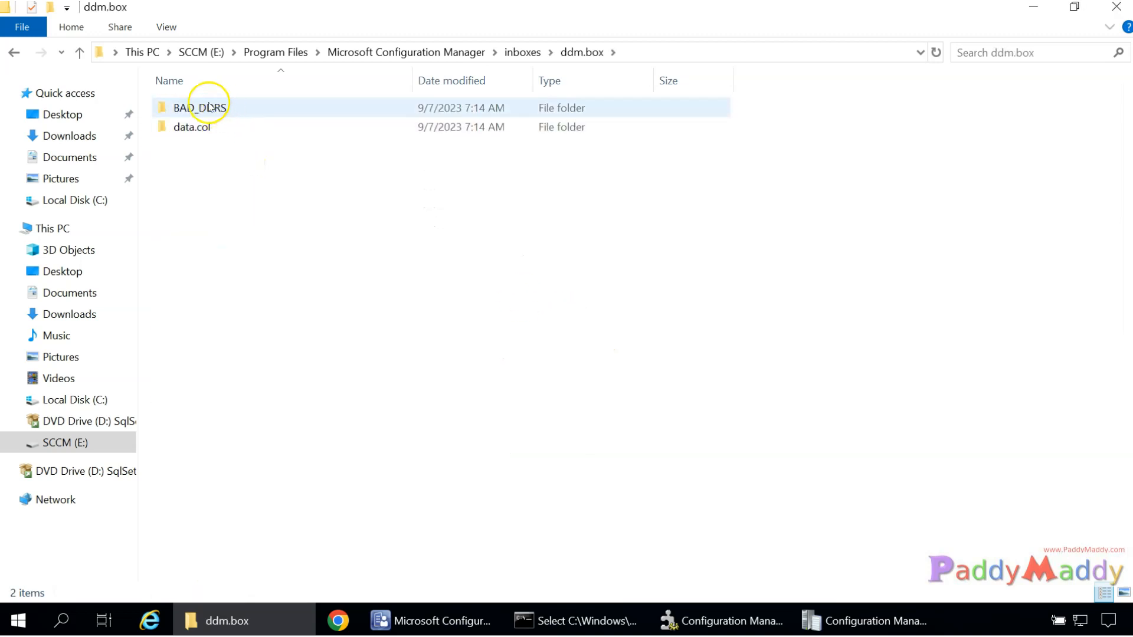
Look inside data.col, return to ddm.box, and switch between it and adsysdis.log.
double_click(198, 130)
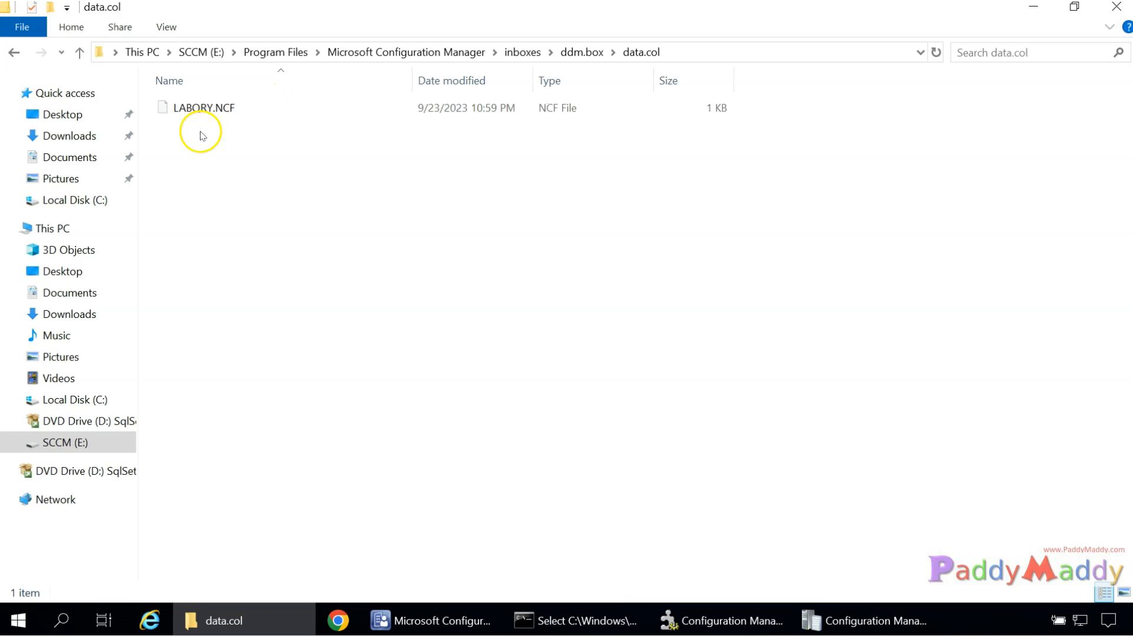
click(567, 52)
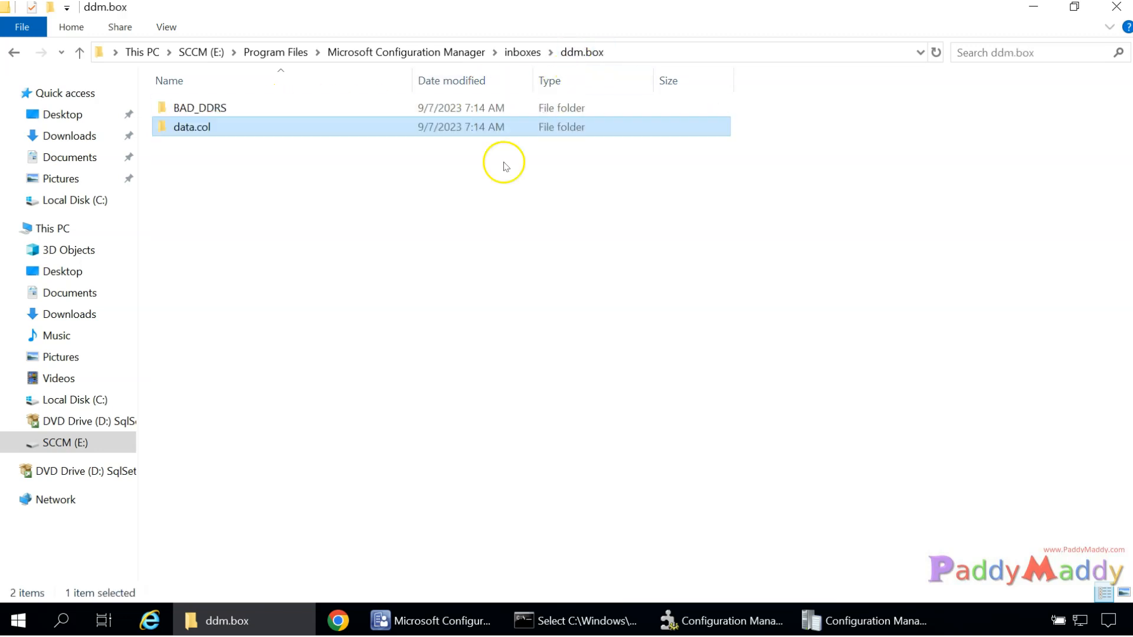
click(860, 617)
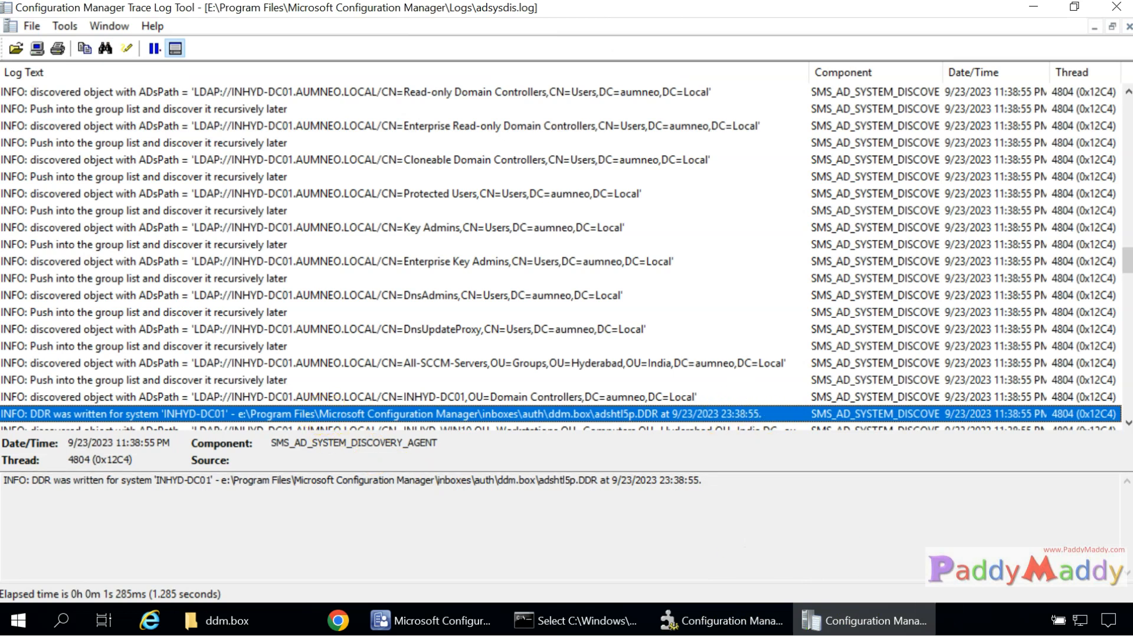
key(alt+Tab)
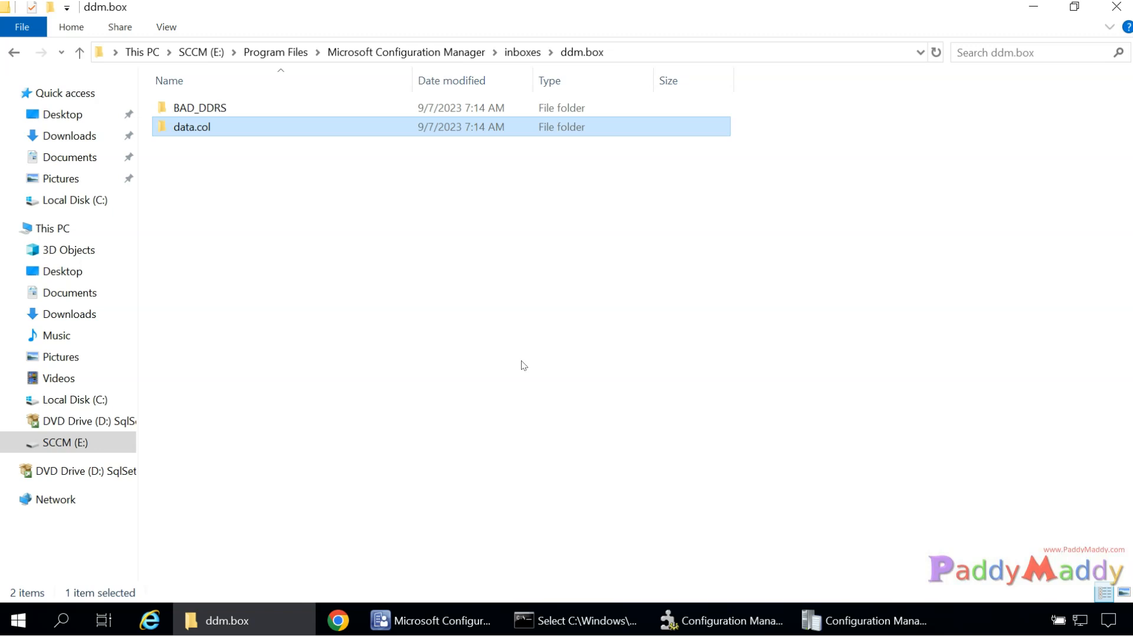
Highlight the inboxes part of the DDR path, then jump to the top of adsysdis.log.
click(838, 621)
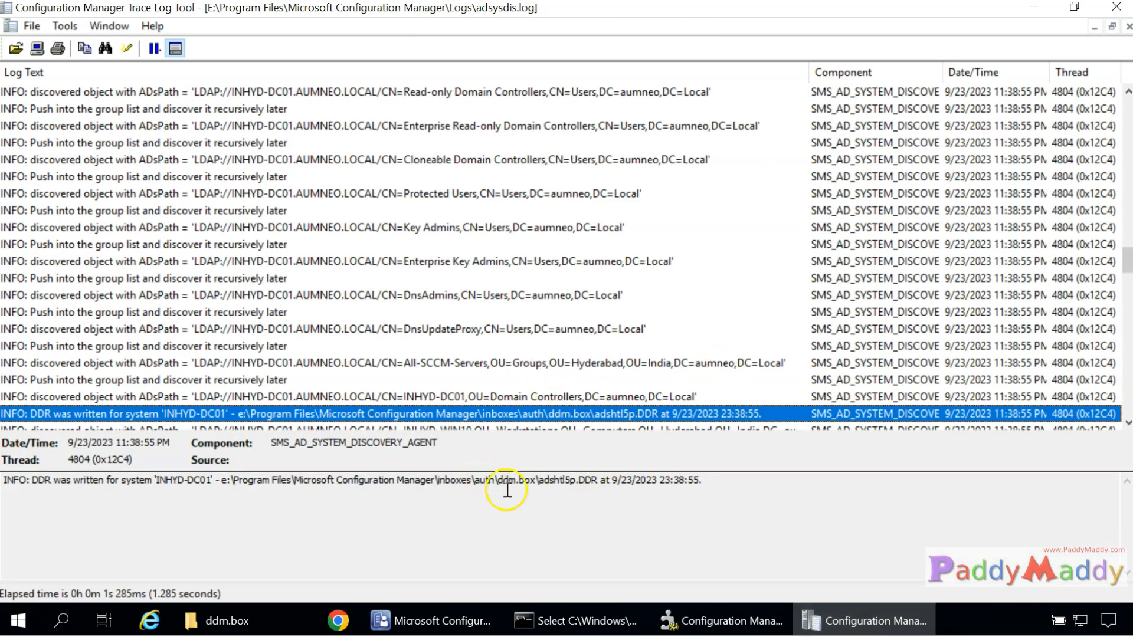
drag(437, 480, 524, 483)
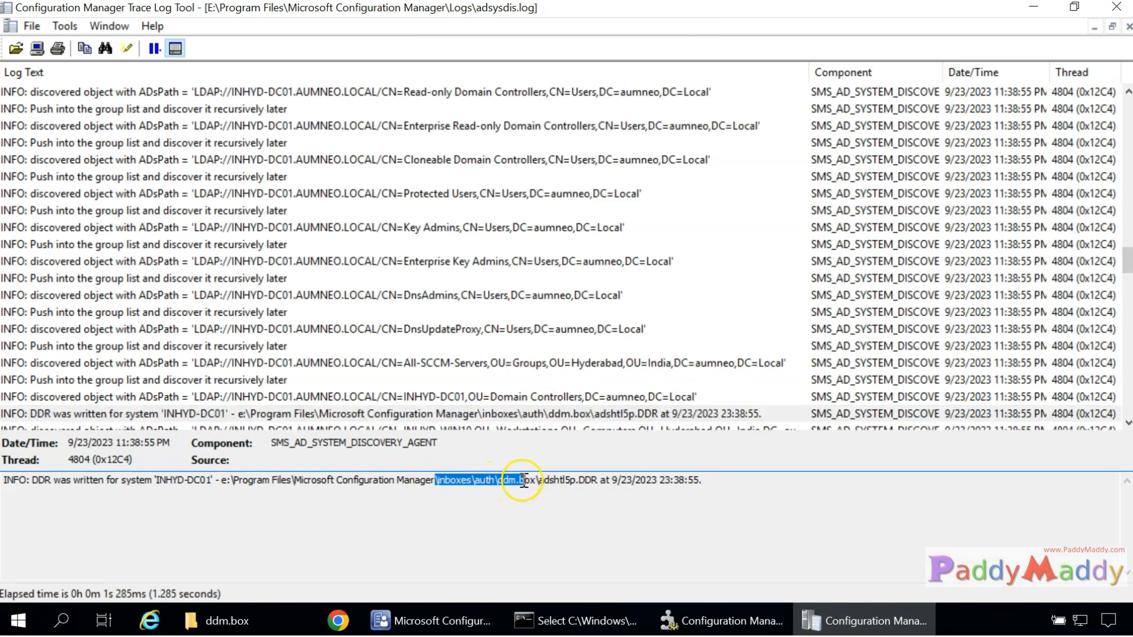
click(505, 416)
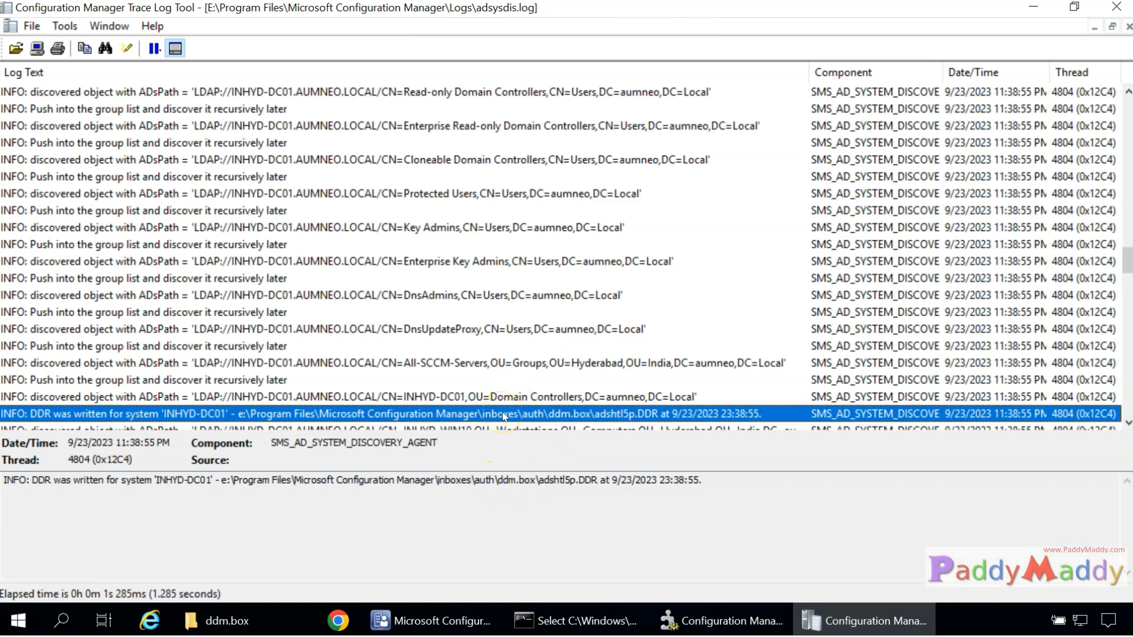
key(ctrl+Home)
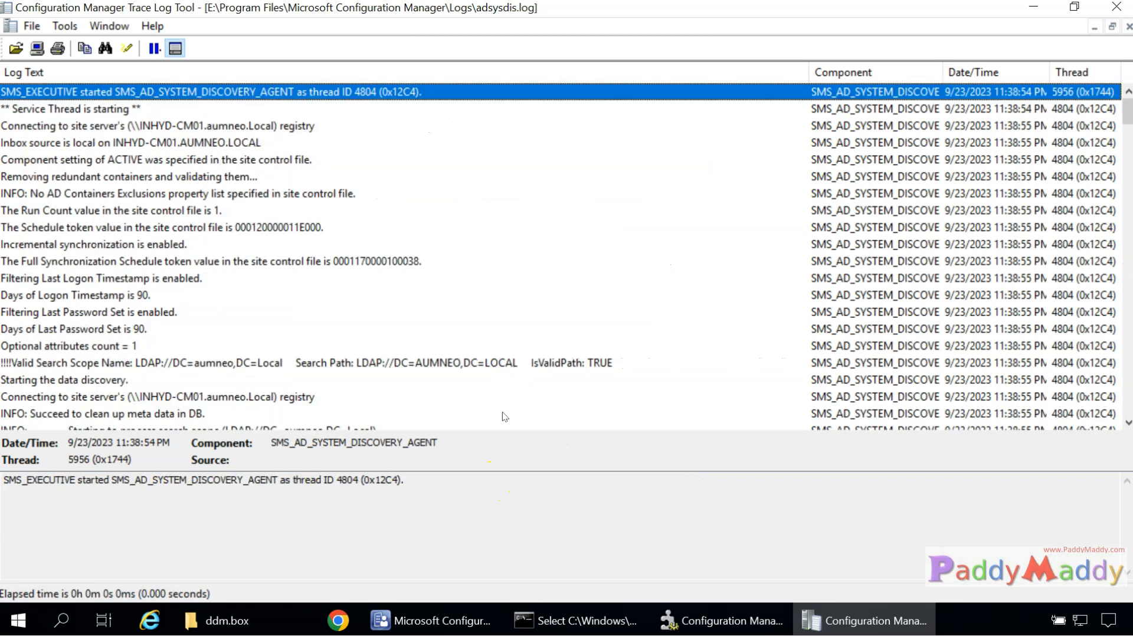
key(Down)
key(Down)
key(Down)
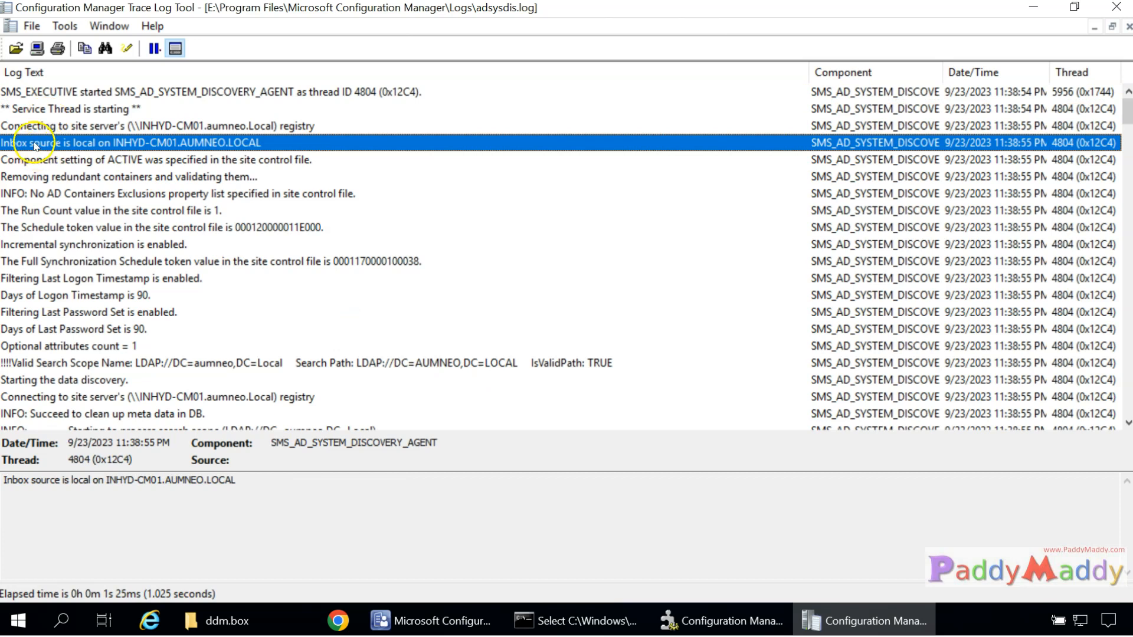
Review the component settings: schedule token, search scope, 90-day logon timestamp and password filters, LDAP scope.
click(100, 160)
click(121, 227)
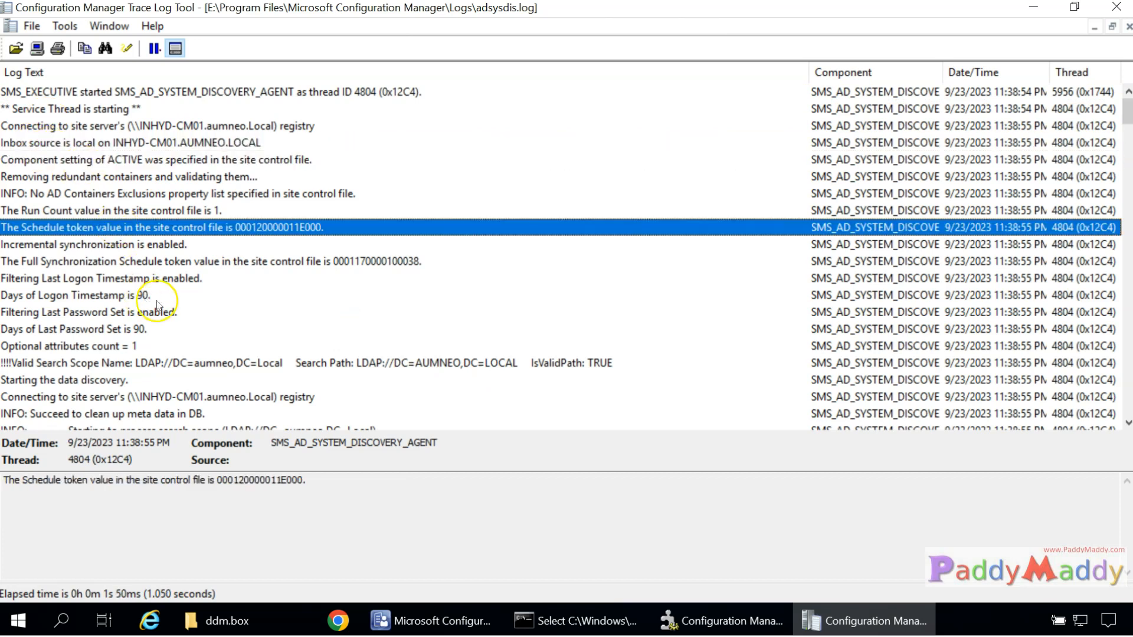
scroll(213, 333, down, 1)
click(171, 314)
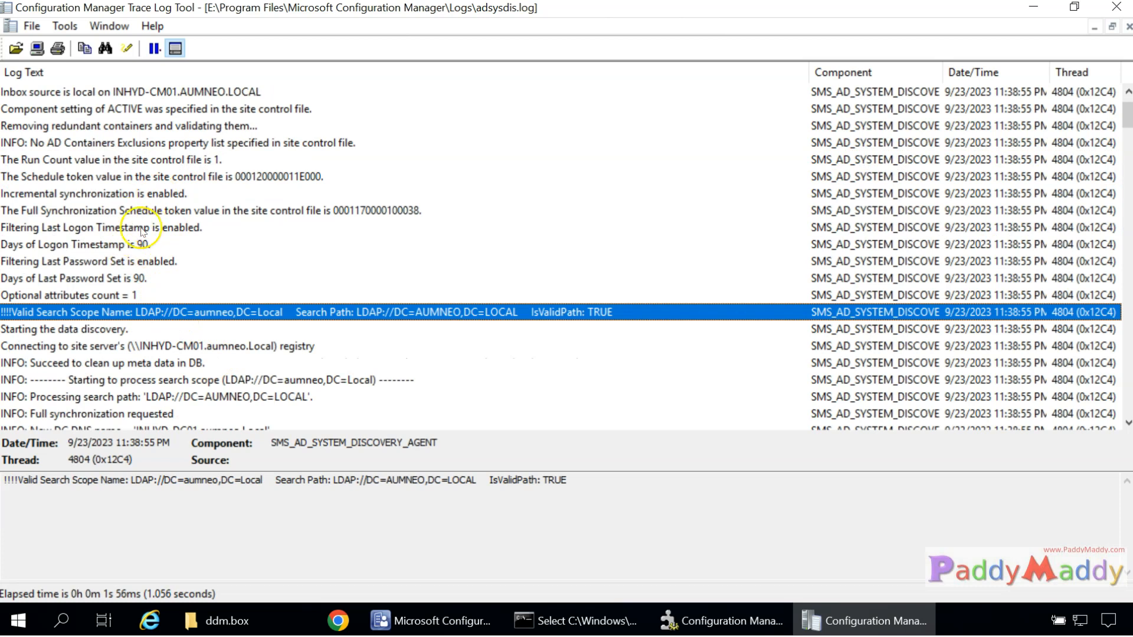
click(120, 245)
click(90, 265)
click(65, 247)
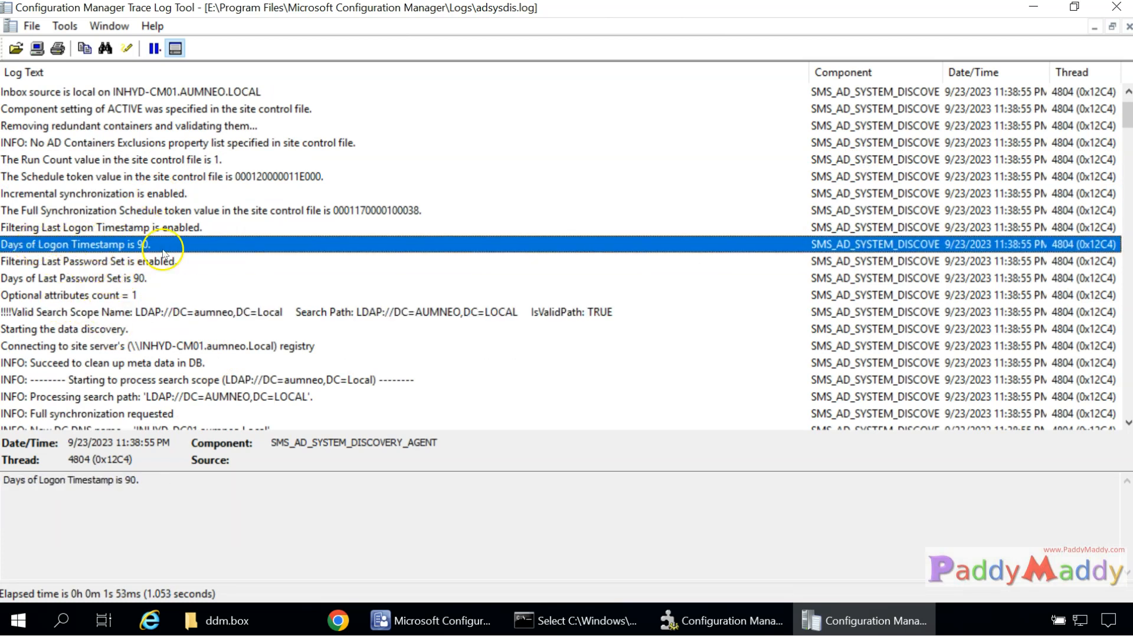
click(142, 282)
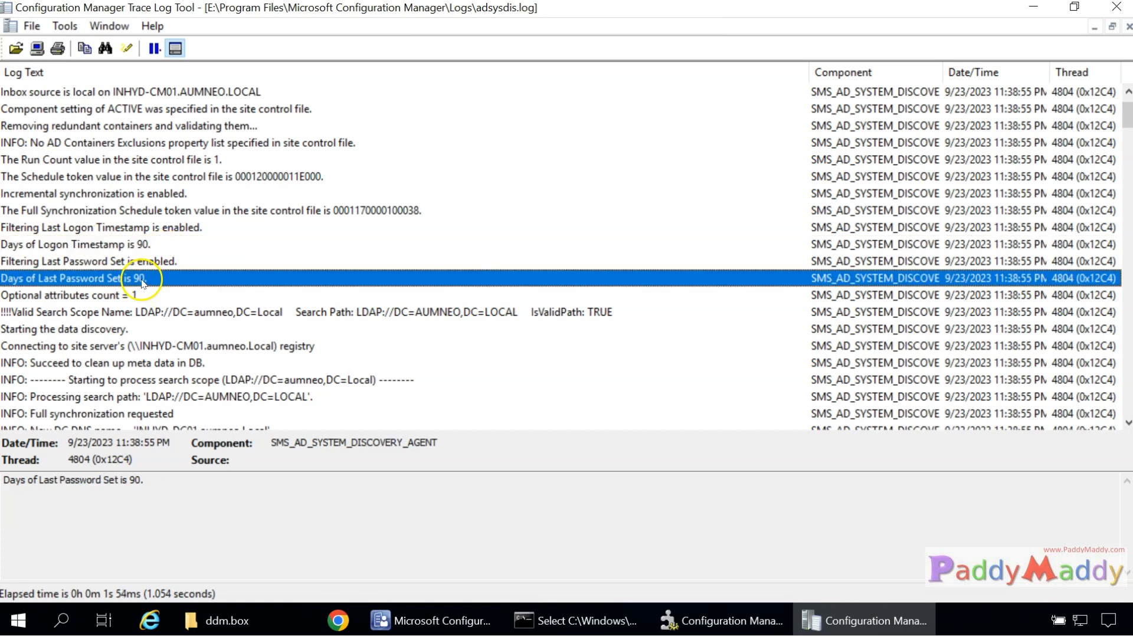
click(136, 247)
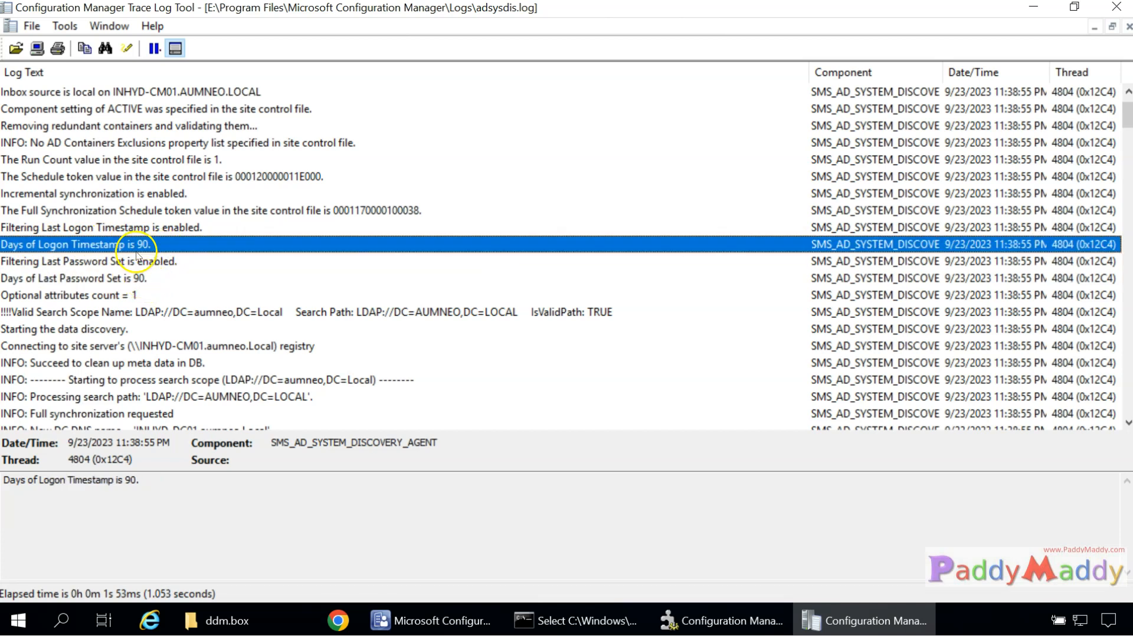
click(133, 314)
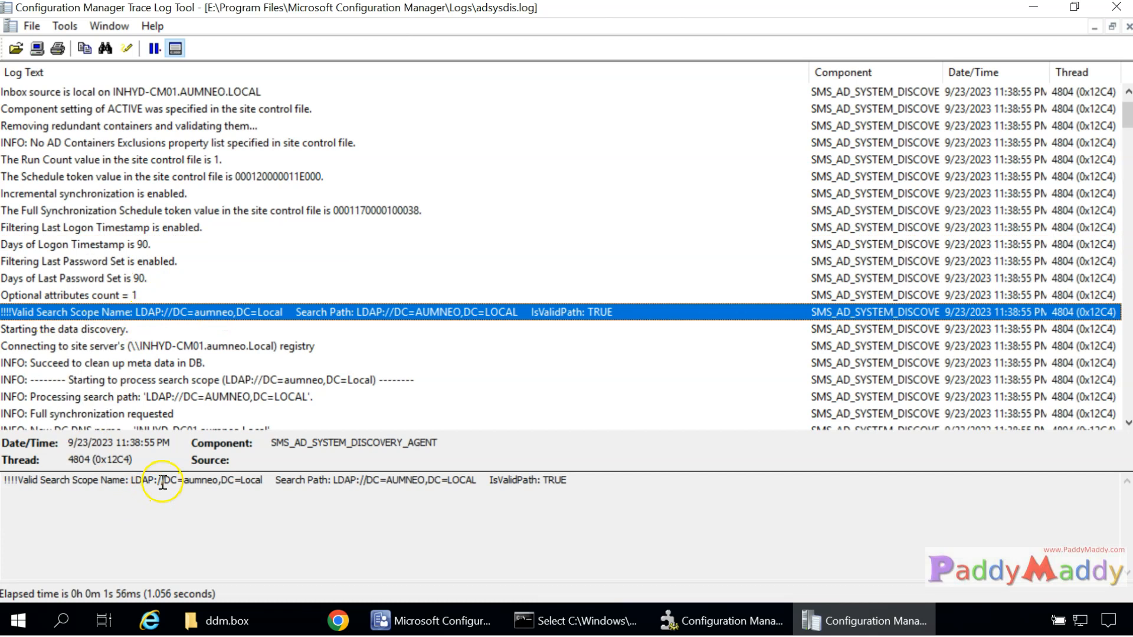
drag(127, 483, 266, 484)
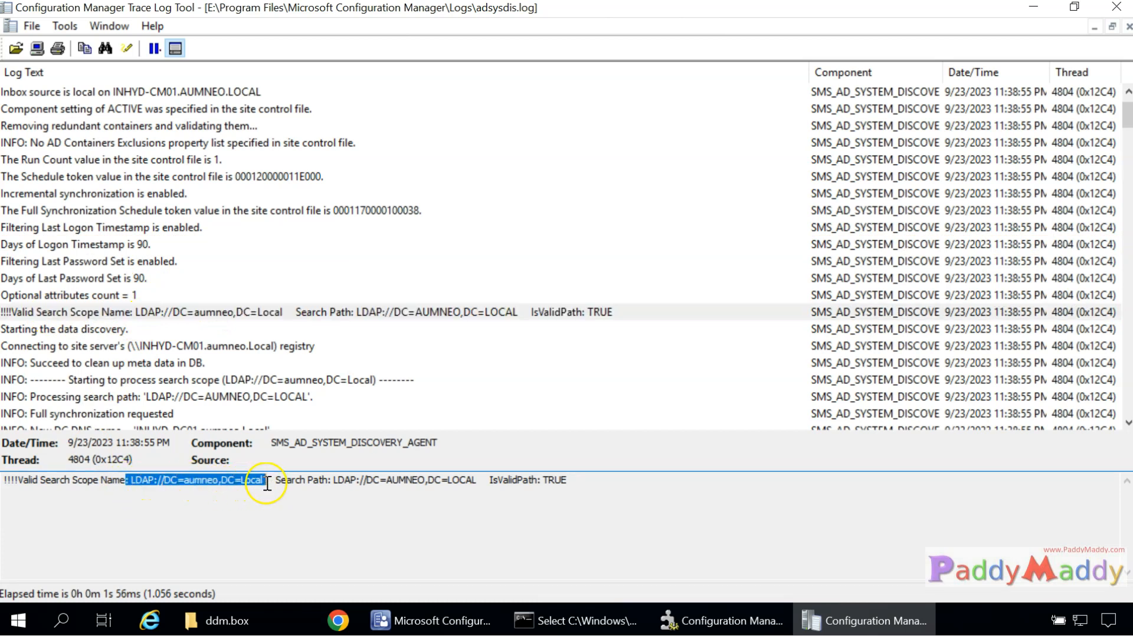
click(433, 472)
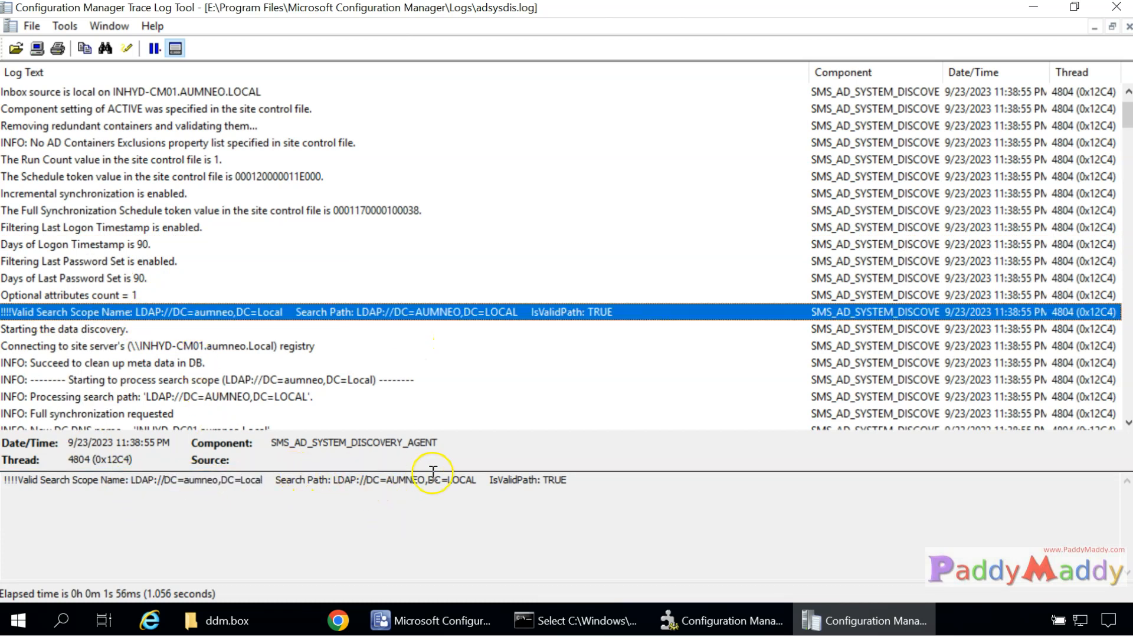
click(473, 489)
Read the search filter, ads path, current search base and 'Bound to' entries.
scroll(200, 366, down, 3)
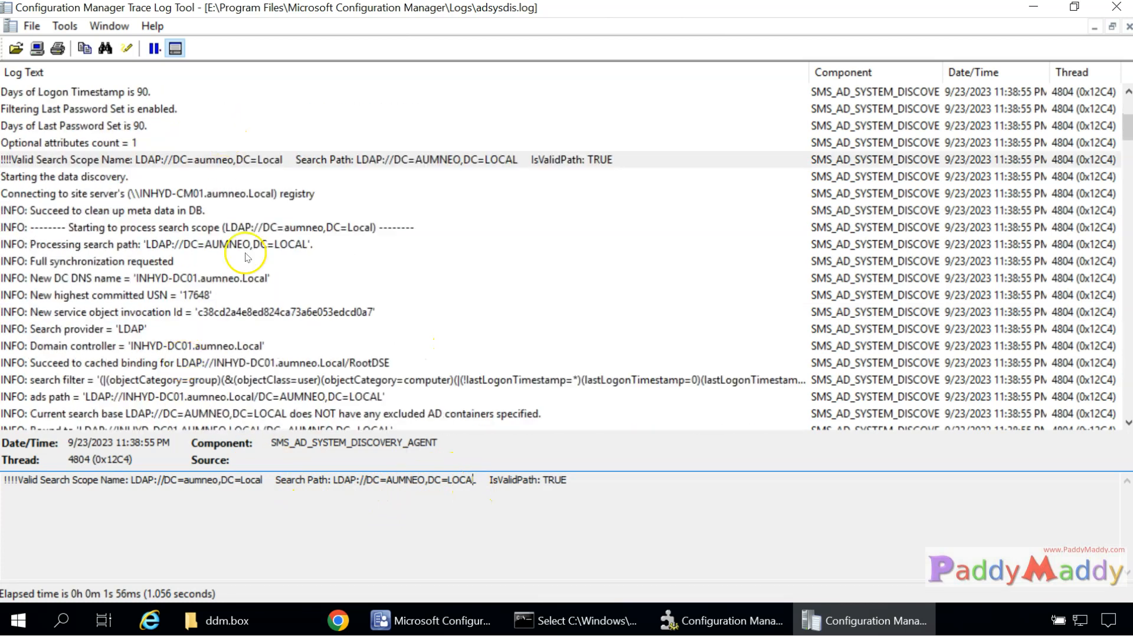
scroll(254, 304, down, 2)
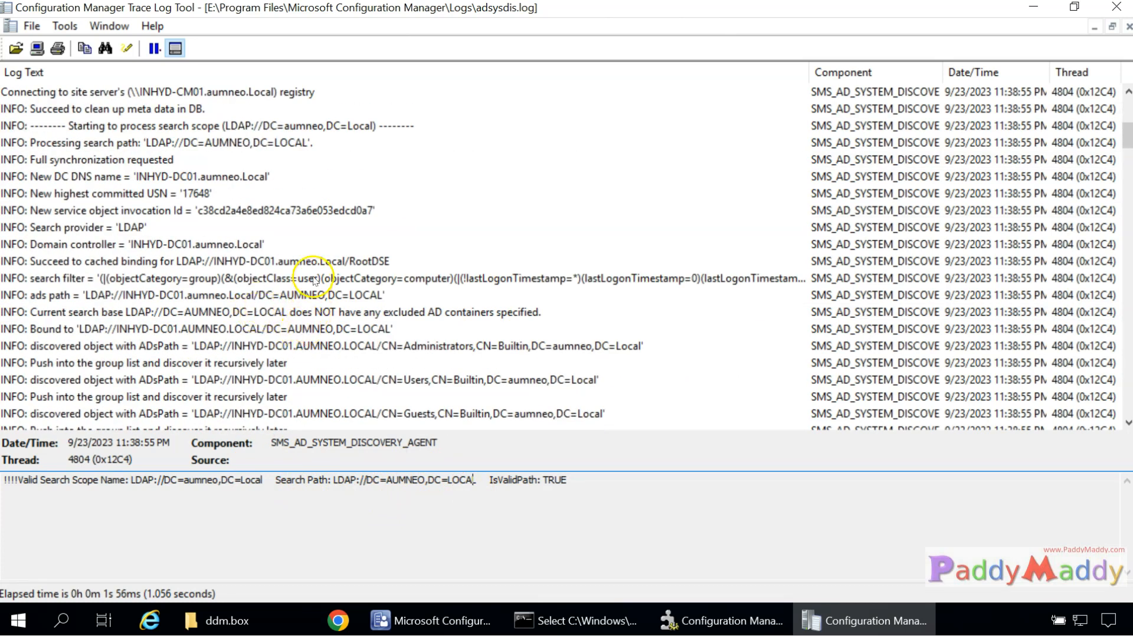
click(292, 278)
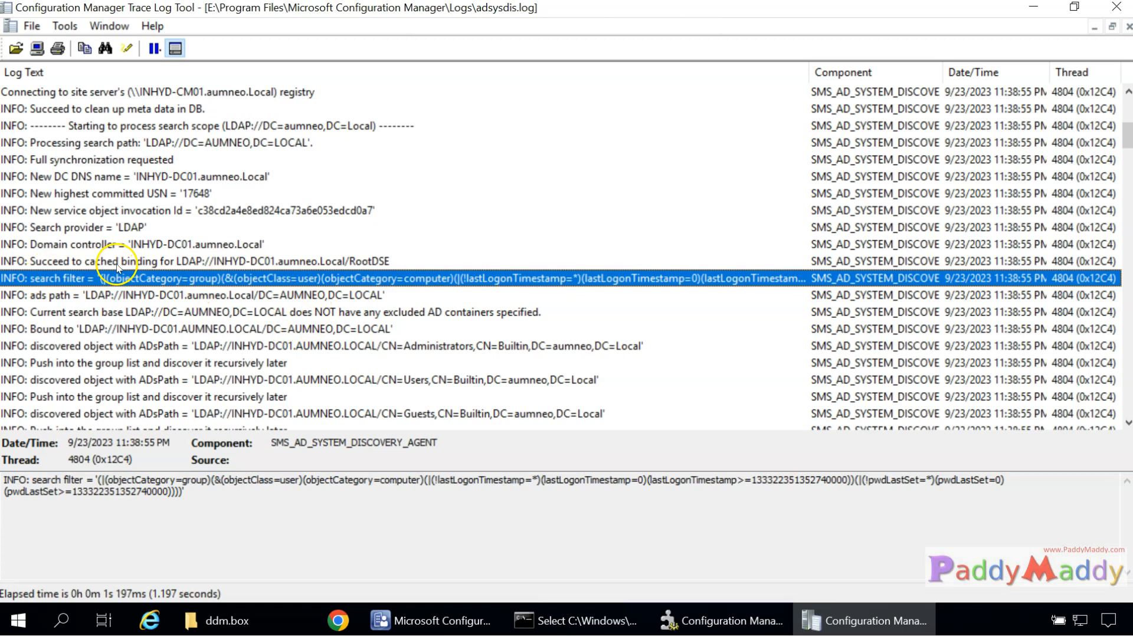
click(131, 296)
click(143, 315)
click(156, 331)
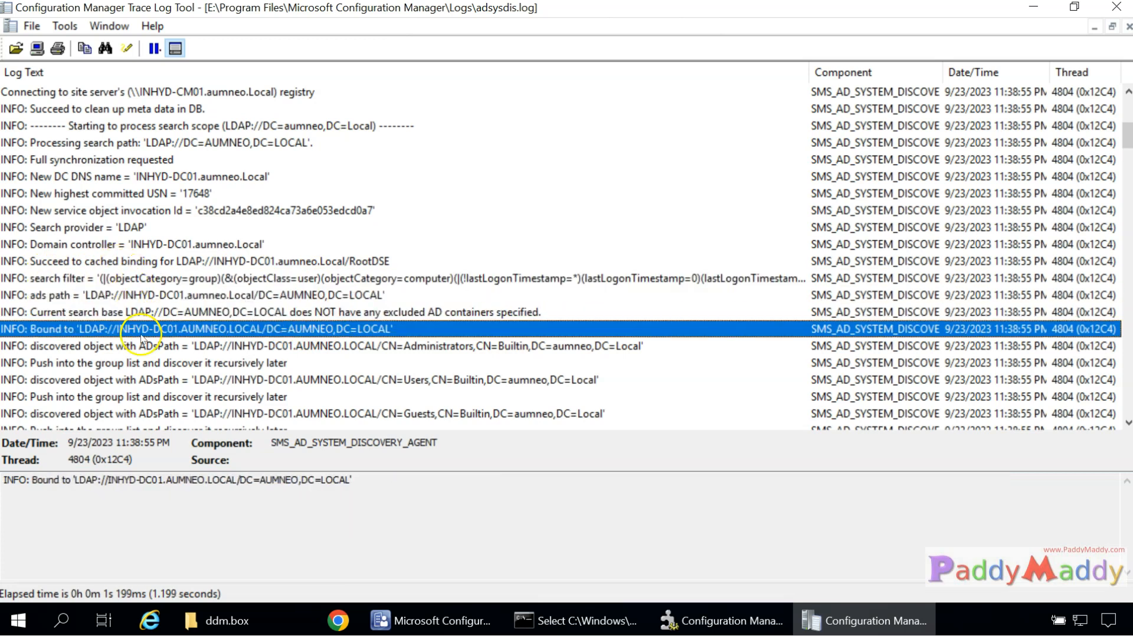
scroll(171, 342, down, 5)
scroll(193, 278, up, 1)
scroll(200, 277, up, 3)
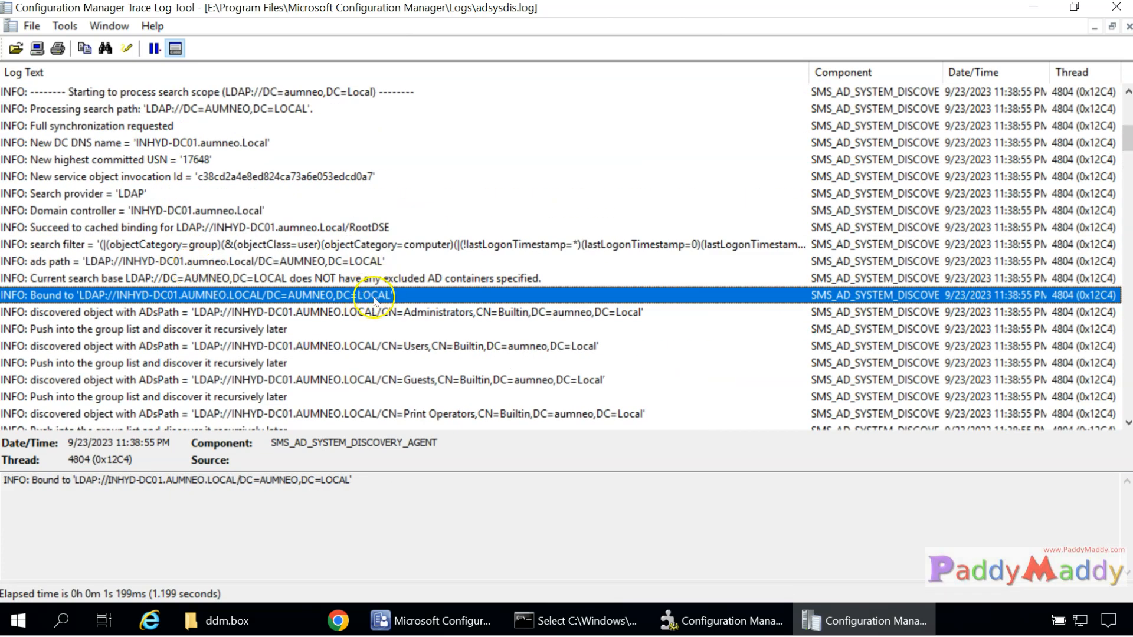
Review the discovered Administrators, Users, Guests, Print Operators, Backup Operators and Replicator group objects.
click(361, 312)
click(311, 347)
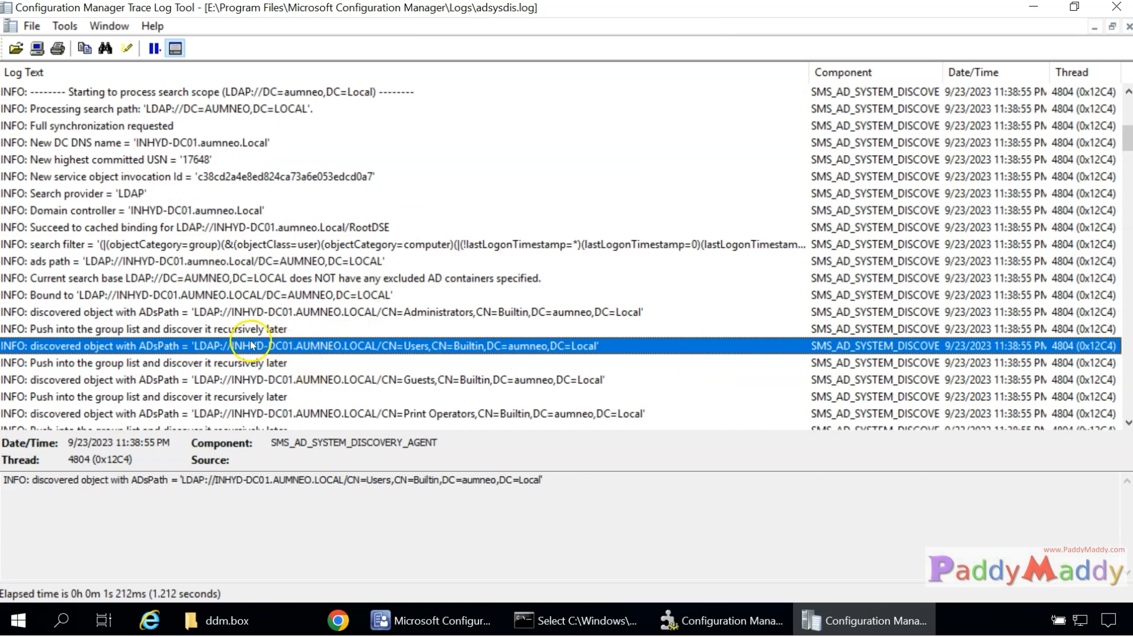
drag(348, 478, 392, 480)
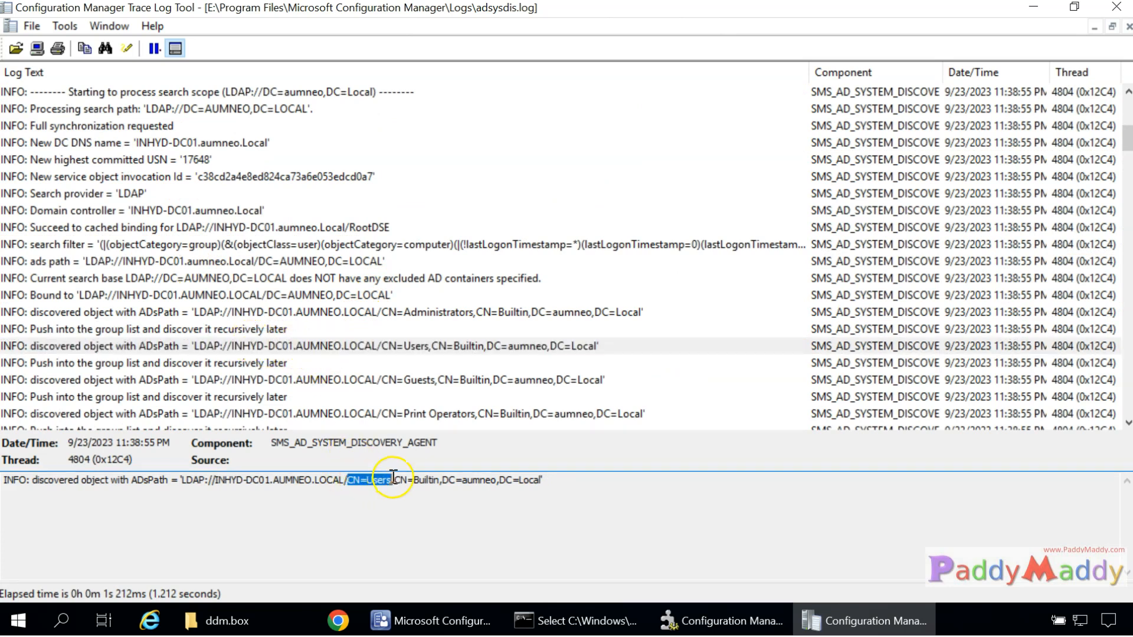
click(330, 379)
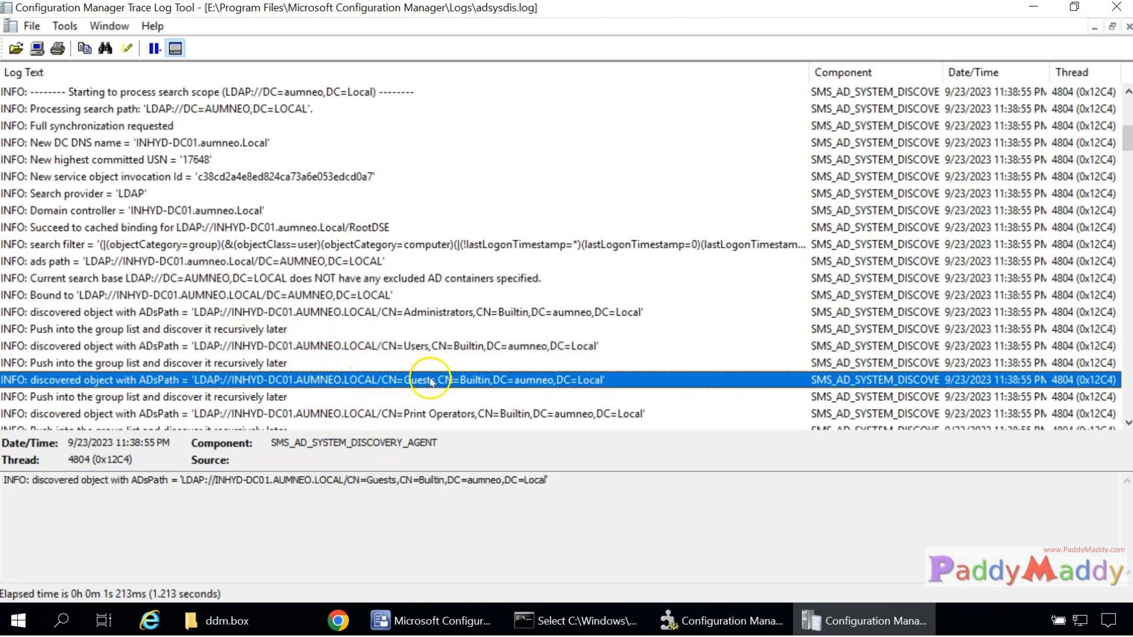
click(369, 413)
scroll(366, 324, down, 2)
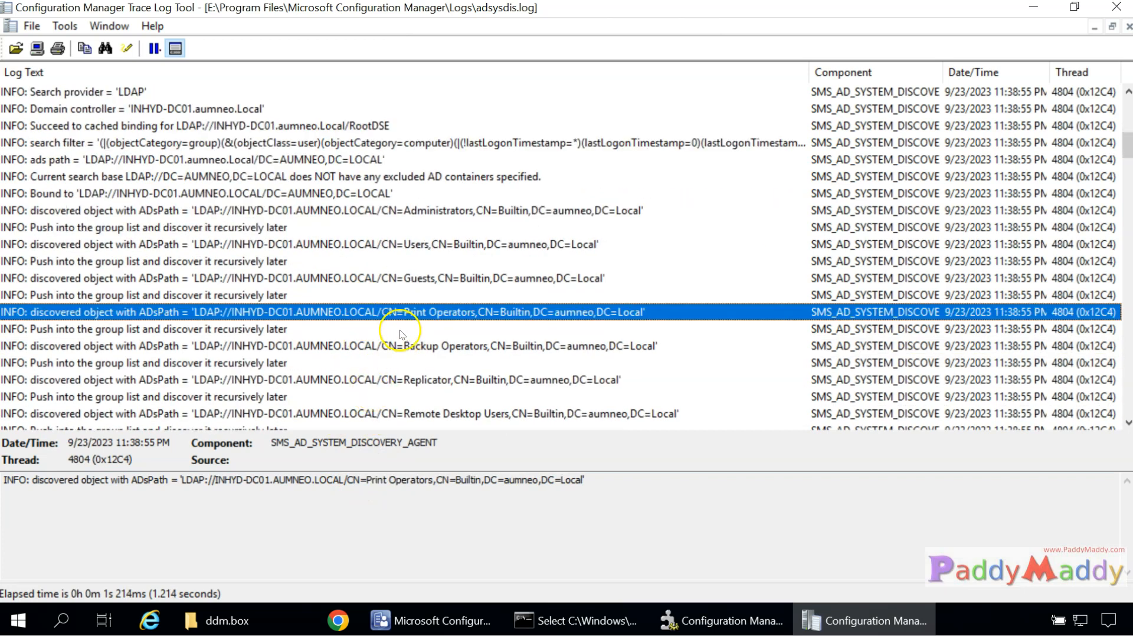
click(289, 346)
click(278, 379)
scroll(234, 290, down, 6)
click(253, 365)
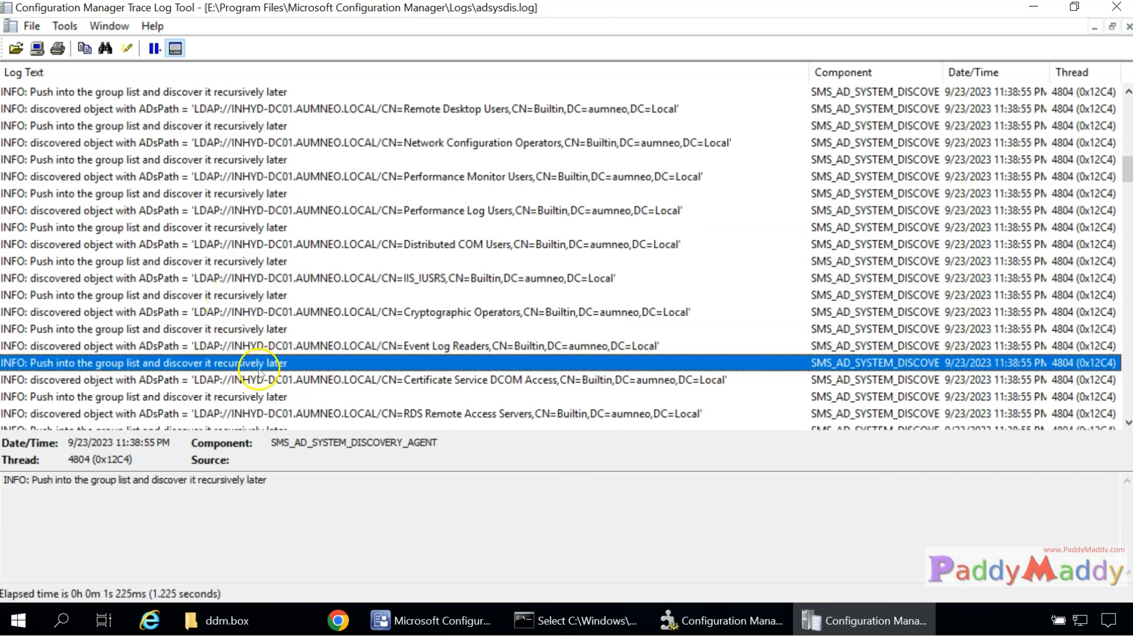
scroll(275, 277, down, 10)
scroll(277, 275, down, 12)
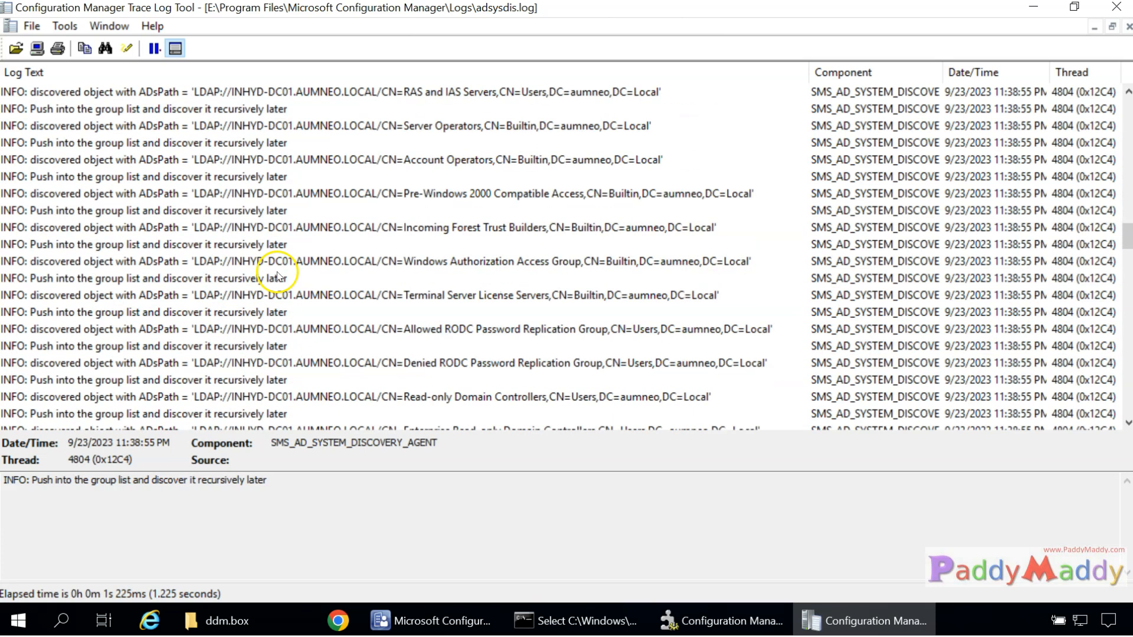
Open the All-SCCM-Servers discovery entry and highlight its OU path, including the India OU.
click(294, 205)
click(258, 364)
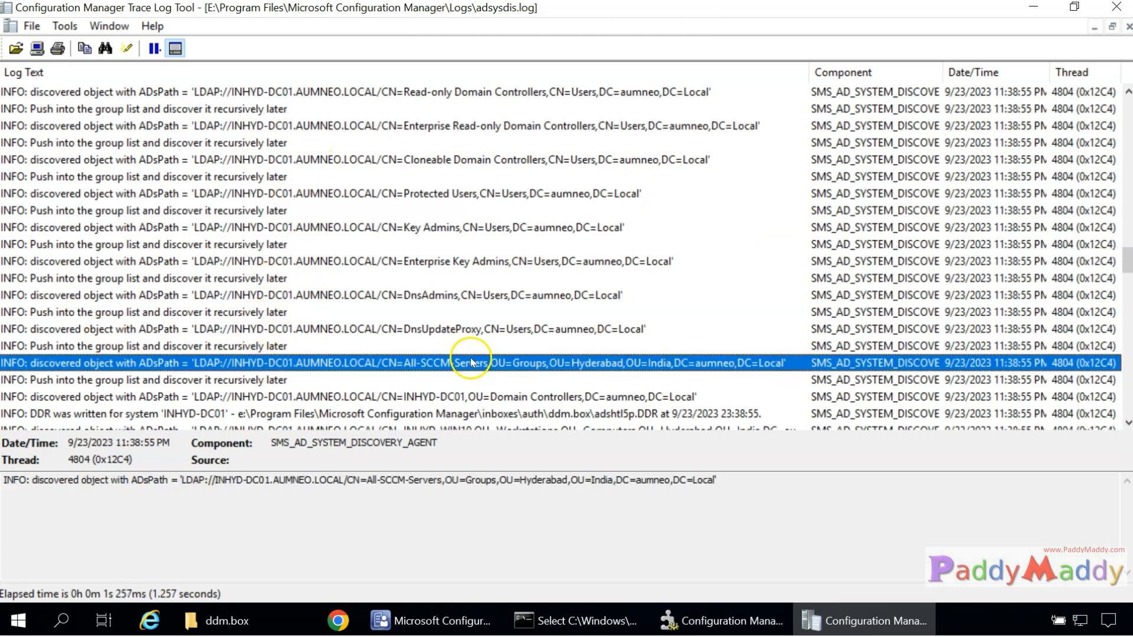
drag(460, 485, 706, 490)
drag(592, 482, 621, 483)
drag(645, 481, 721, 476)
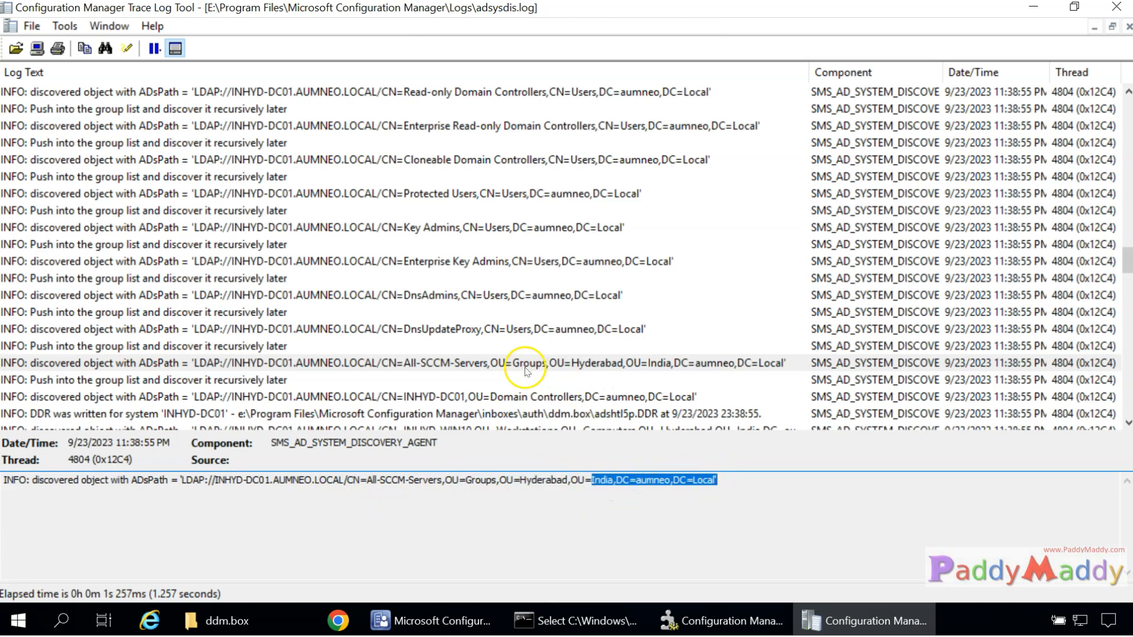
Inspect the INHYD-DC01 and INHYD-WIN10 discovery and DDR entries, highlighting the ads0y1ig.DDR file name.
click(465, 397)
scroll(461, 366, down, 2)
click(468, 329)
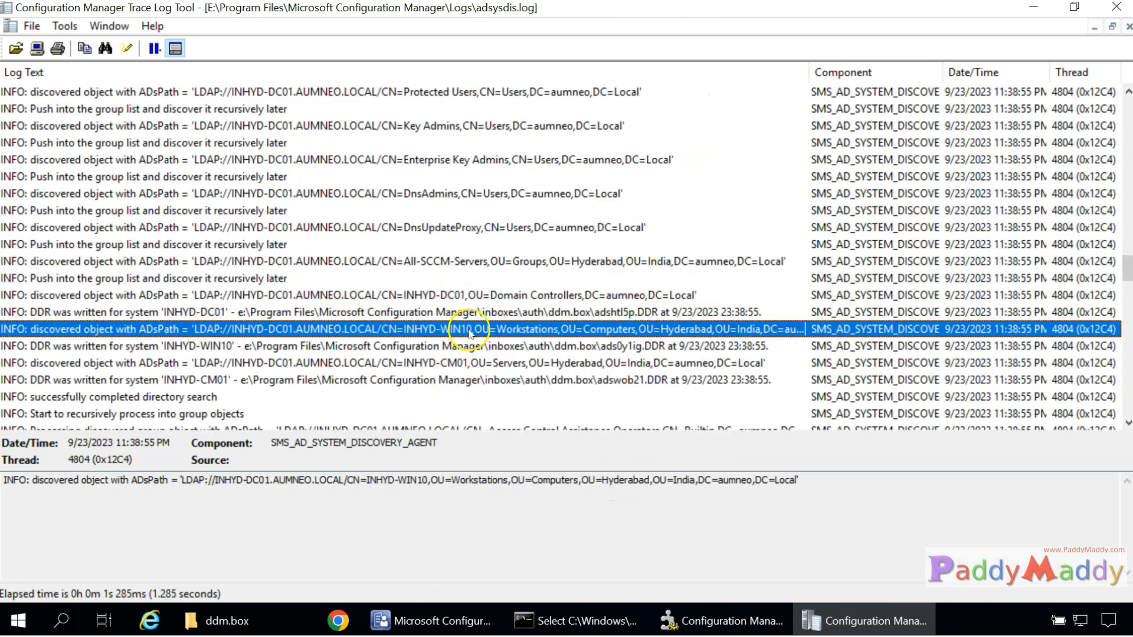
click(475, 313)
click(488, 347)
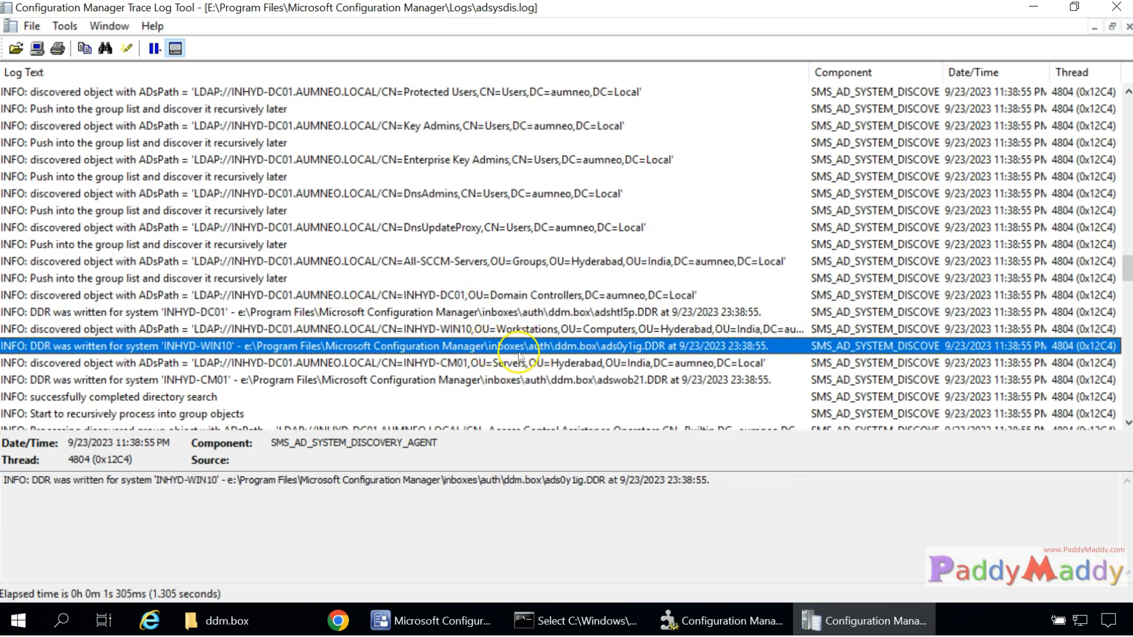
drag(581, 481, 724, 481)
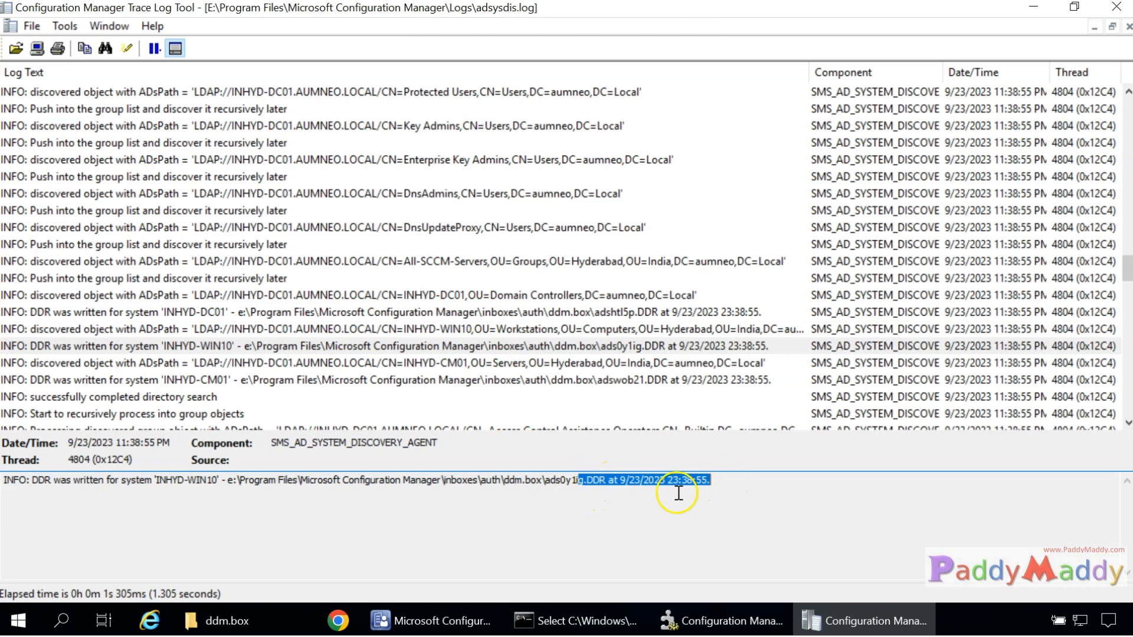
click(597, 334)
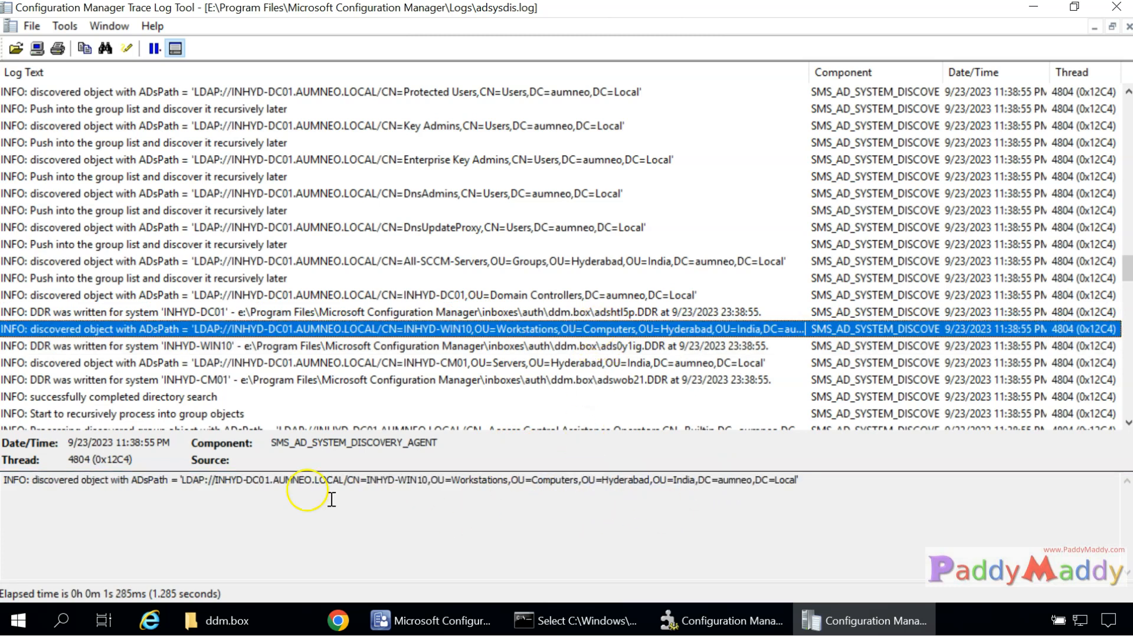
drag(364, 484, 430, 483)
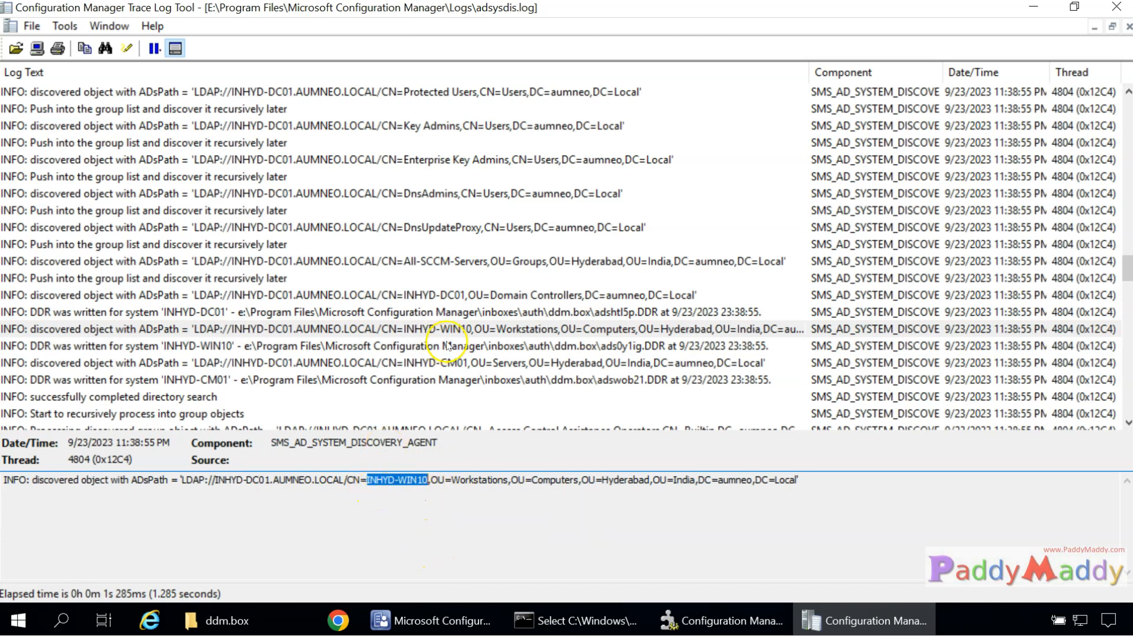
click(65, 347)
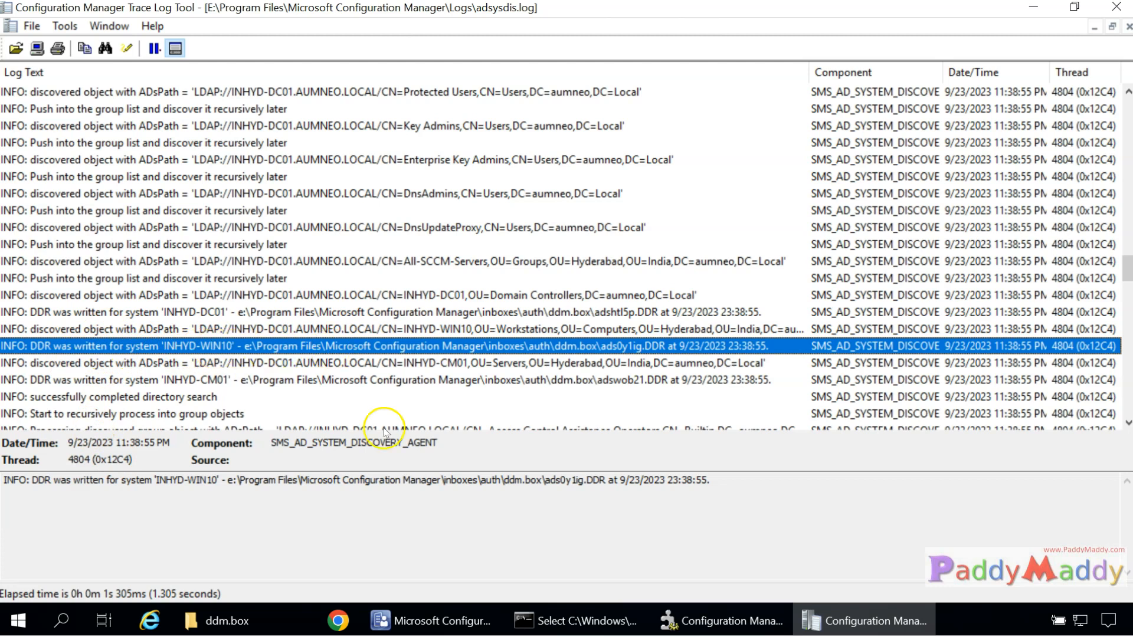
drag(544, 483, 596, 485)
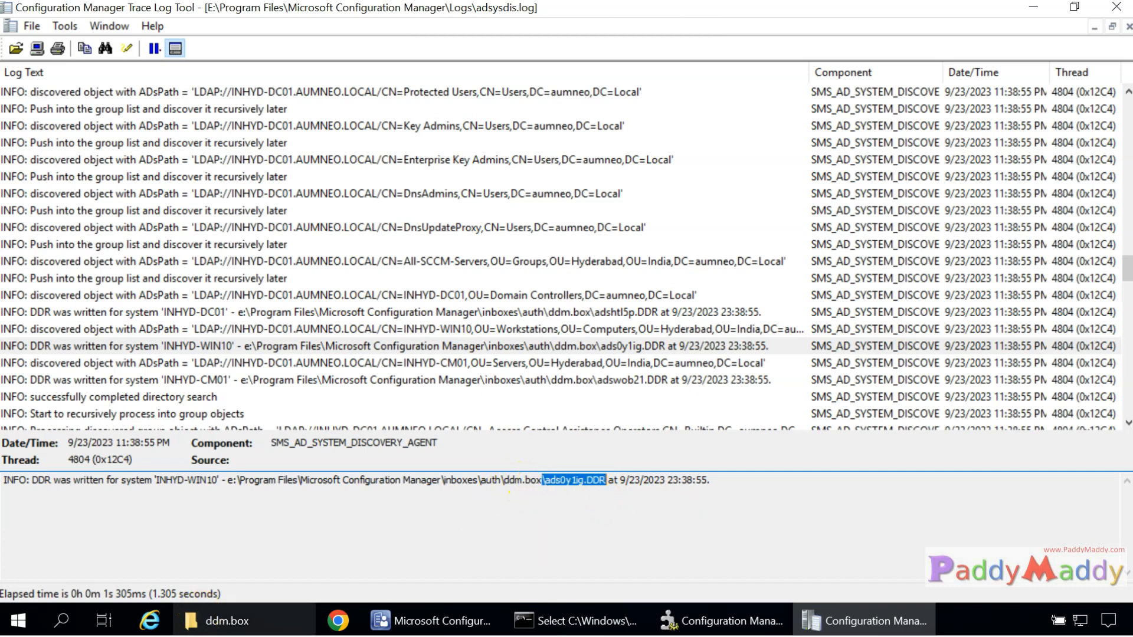
Compare with the ddm.box folder, re-highlight ads0y1ig.DDR, then open the INHYD-CM01 discovery entry.
click(246, 629)
click(247, 629)
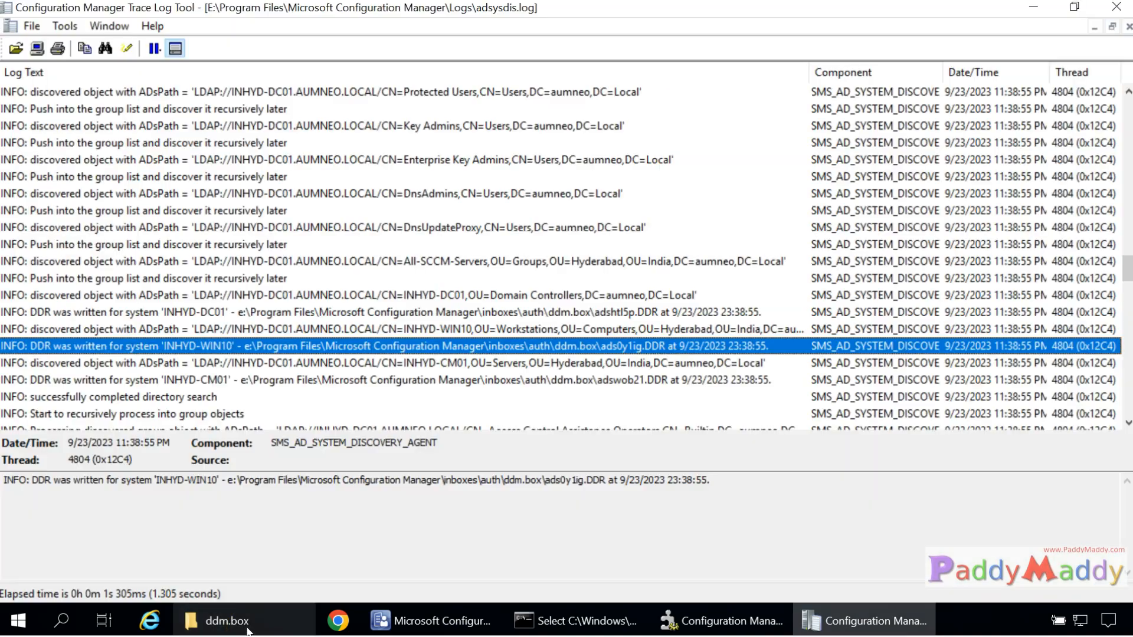
drag(547, 482, 599, 483)
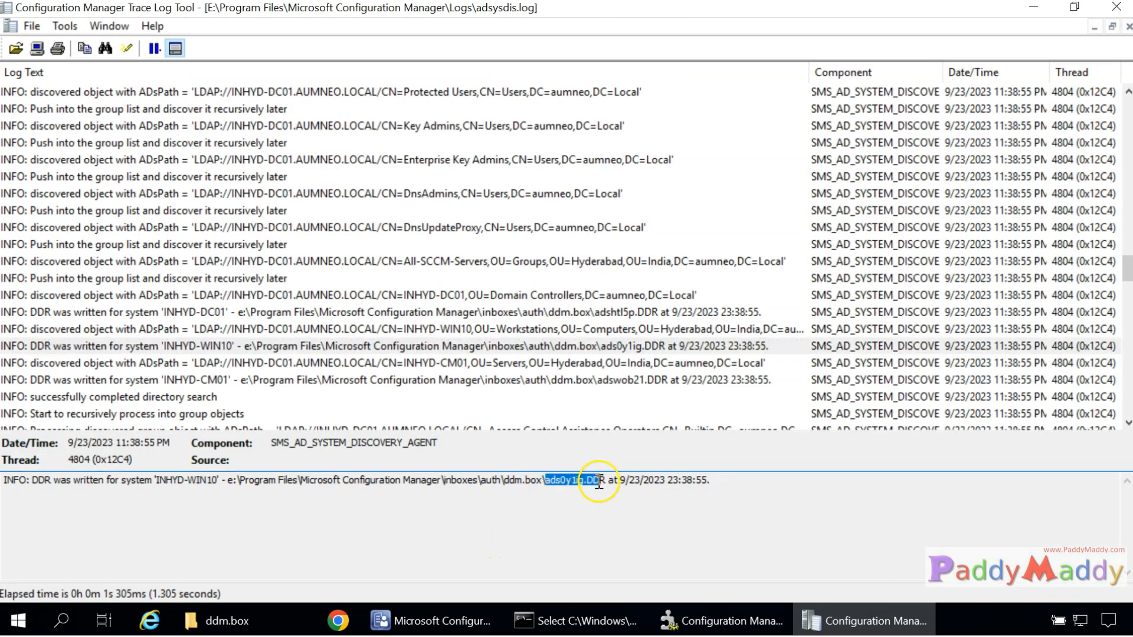
click(436, 348)
click(428, 364)
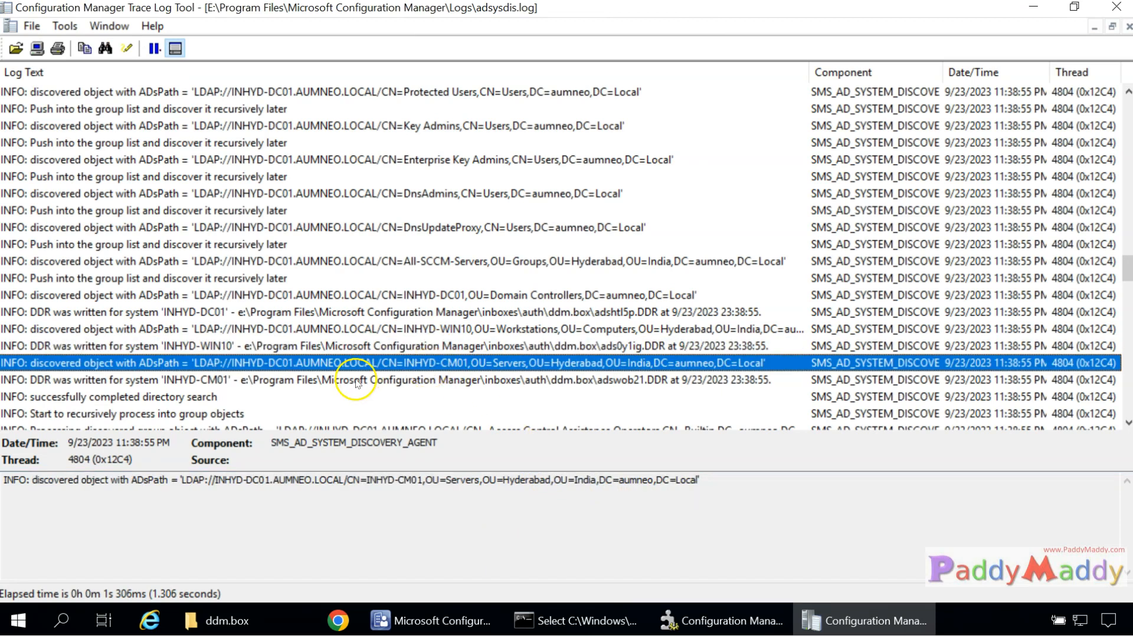
Review the group-processing entries for Backup Operators, DnsAdmins, Guests, Hyper-V Administrators and Windows Authorization Access Group.
scroll(360, 381, down, 3)
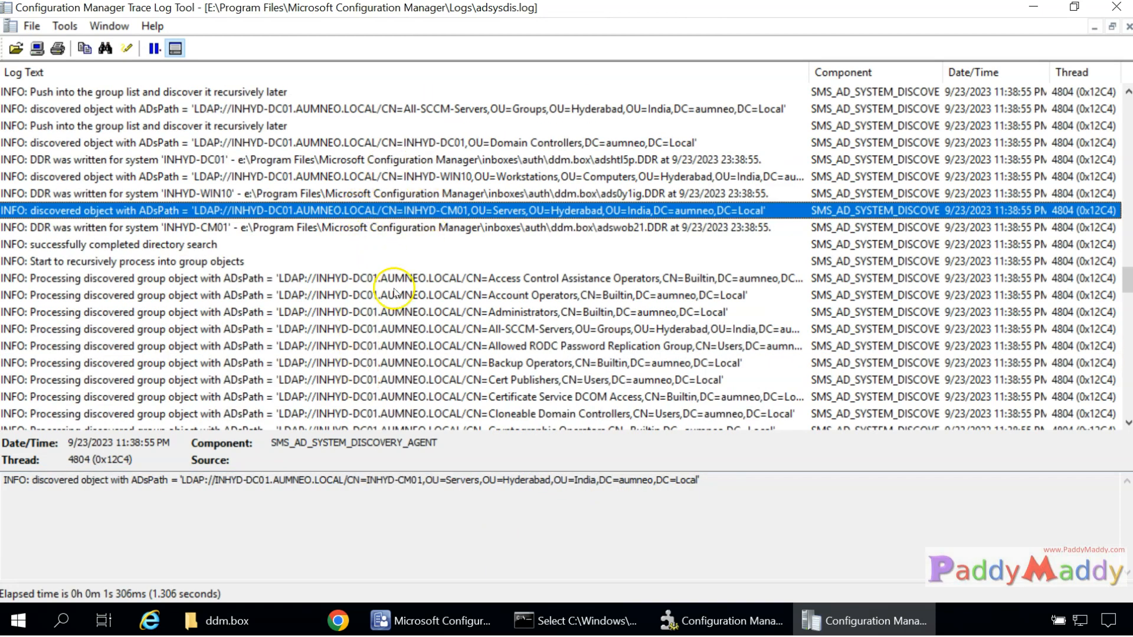
click(399, 362)
key(Down)
key(Down)
key(Down)
key(Down)
key(Down)
key(Down)
key(Down)
key(Down)
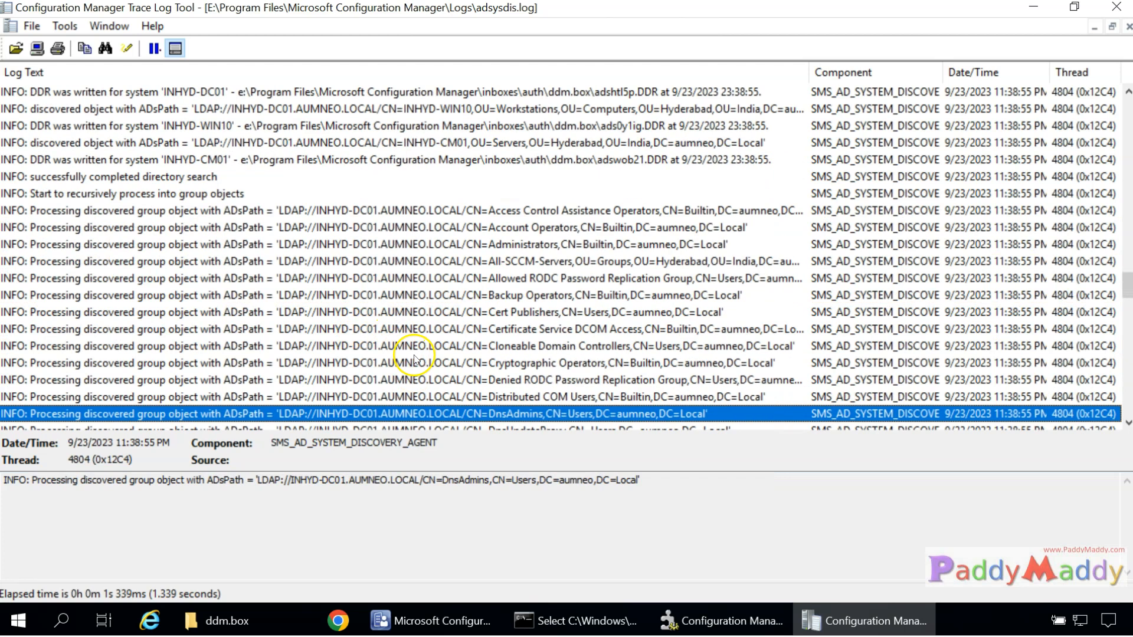
scroll(354, 245, down, 6)
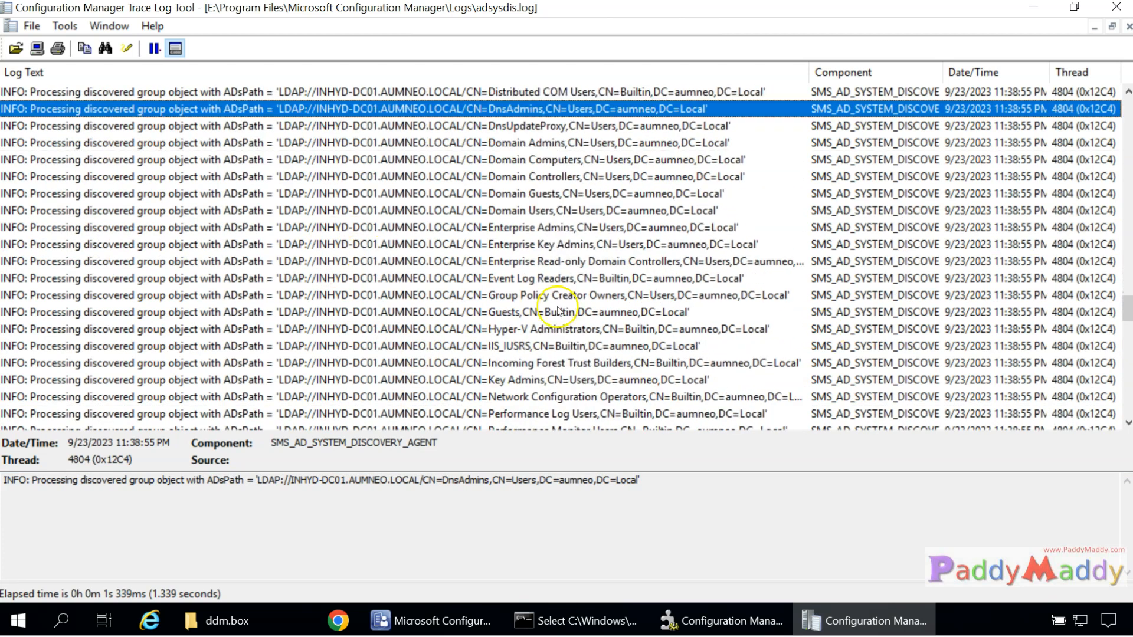
click(424, 312)
click(426, 330)
scroll(419, 295, down, 9)
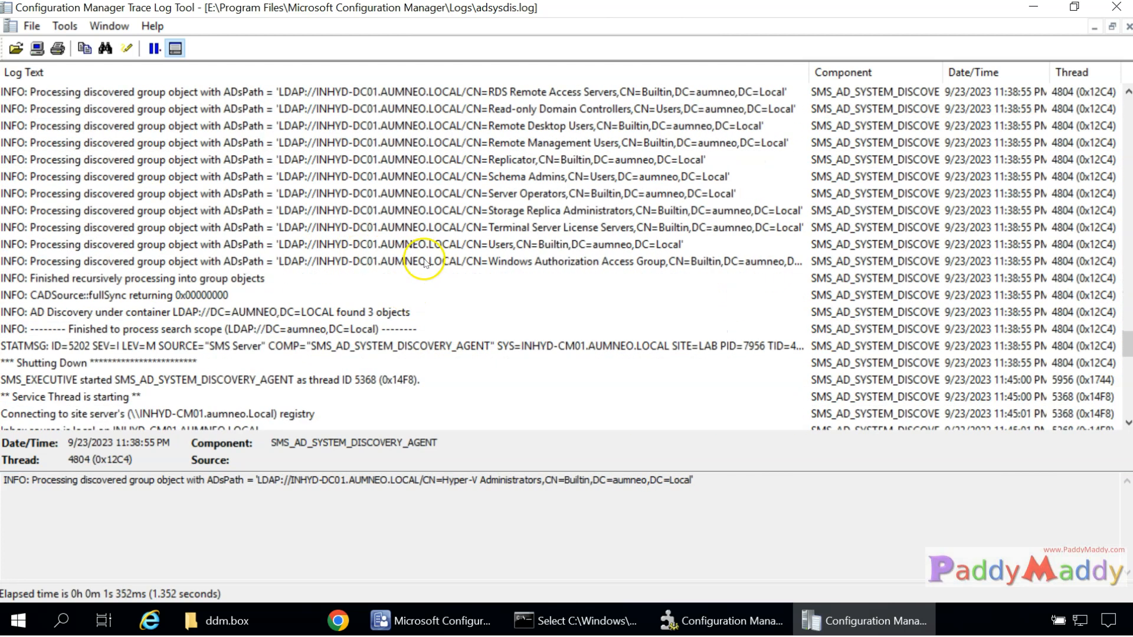
click(475, 261)
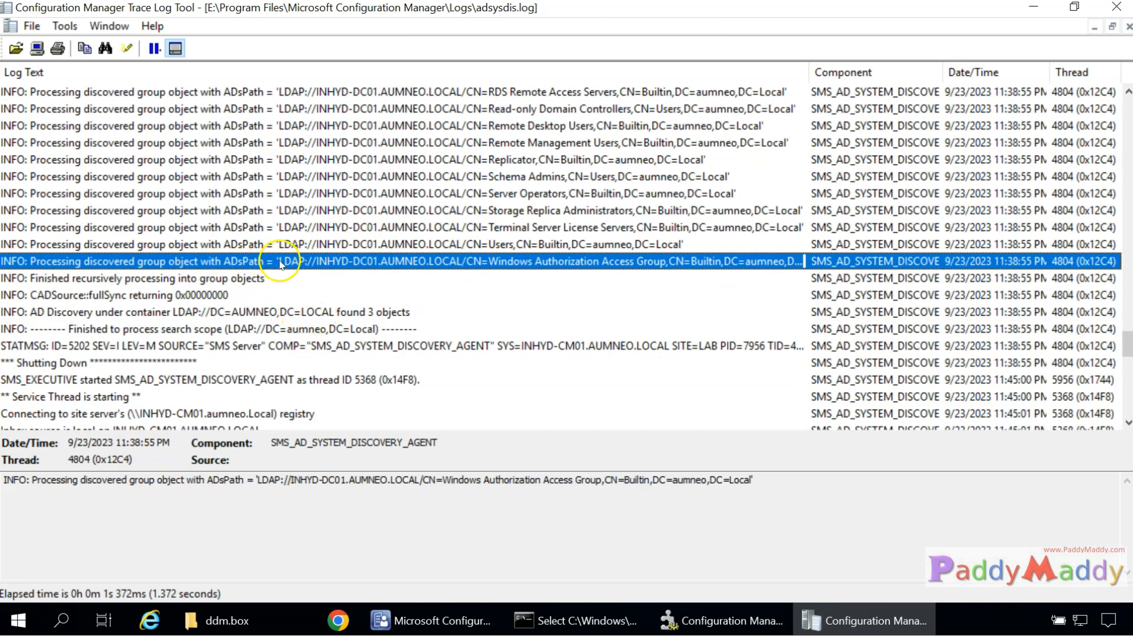
scroll(279, 261, up, 7)
scroll(279, 262, up, 9)
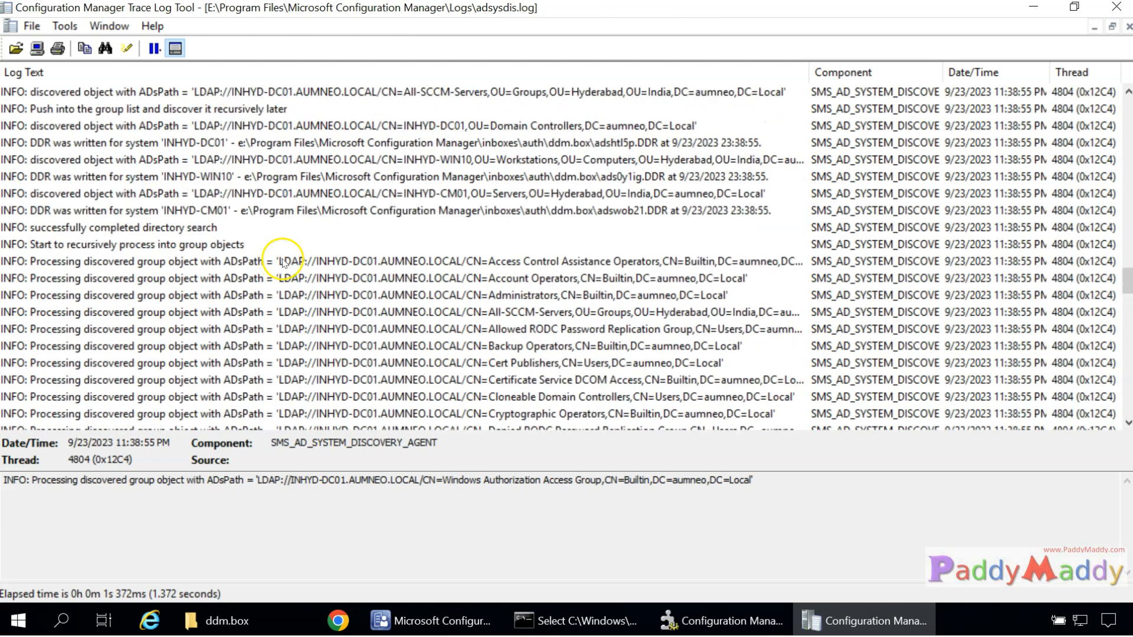
Compare the DDR lines for INHYD-CM01 (adswob21.DDR) and INHYD-WIN10 (ads0y1ig.DDR).
click(625, 212)
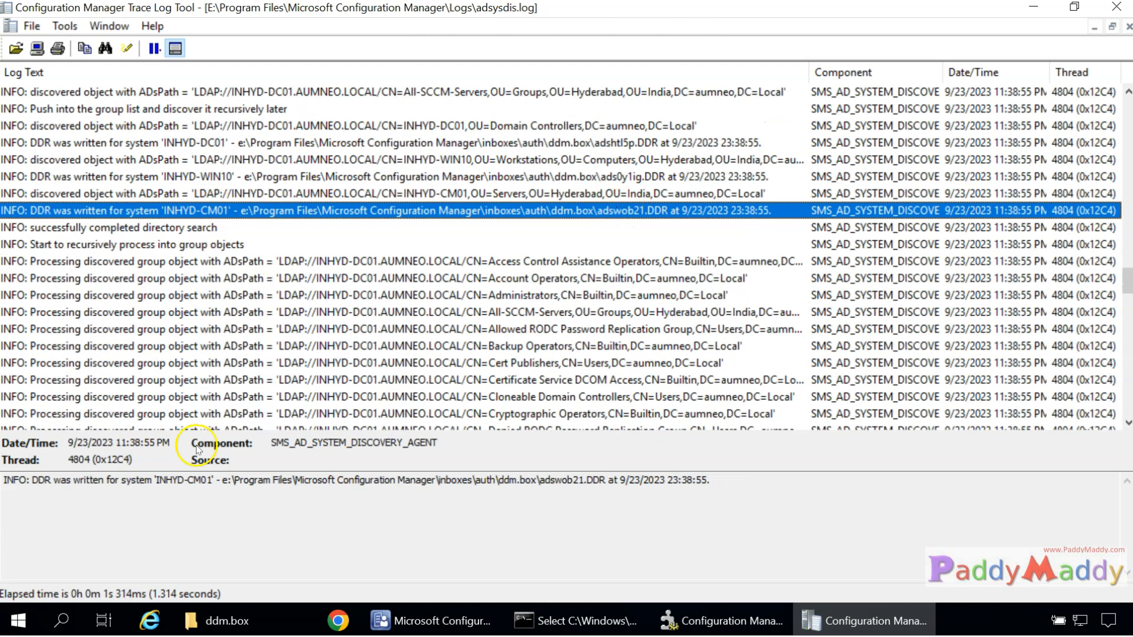
drag(153, 480, 198, 479)
click(171, 177)
click(234, 194)
click(235, 210)
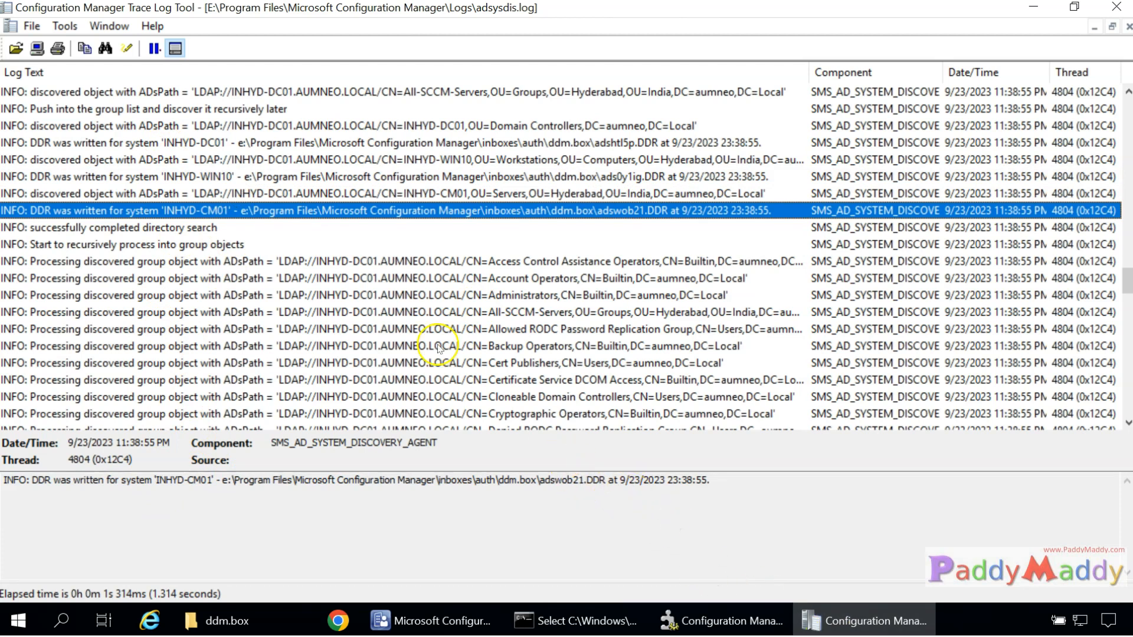
mouse_move(545, 480)
mouse_down()
mouse_move(583, 481)
mouse_move(561, 488)
mouse_up()
click(595, 488)
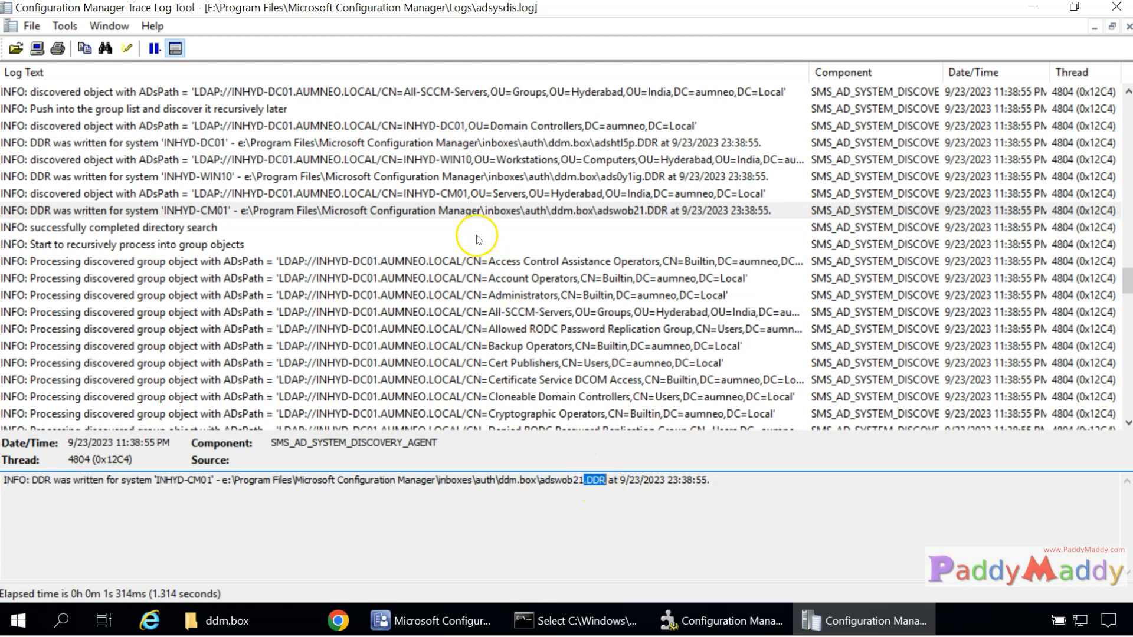
click(333, 177)
drag(543, 482, 606, 481)
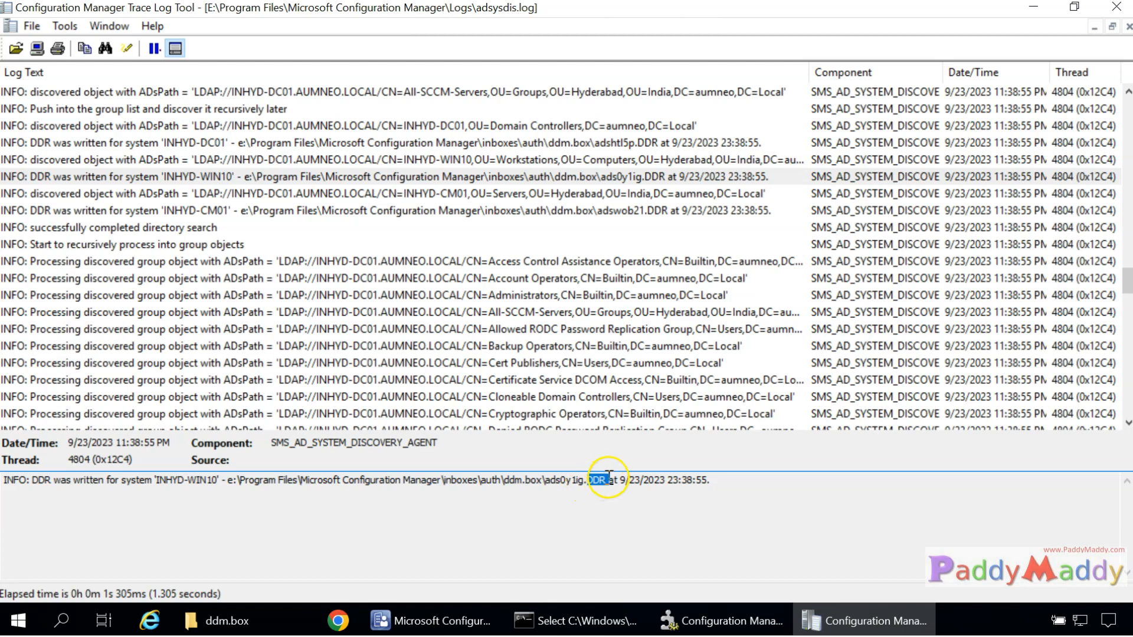
click(444, 210)
click(435, 177)
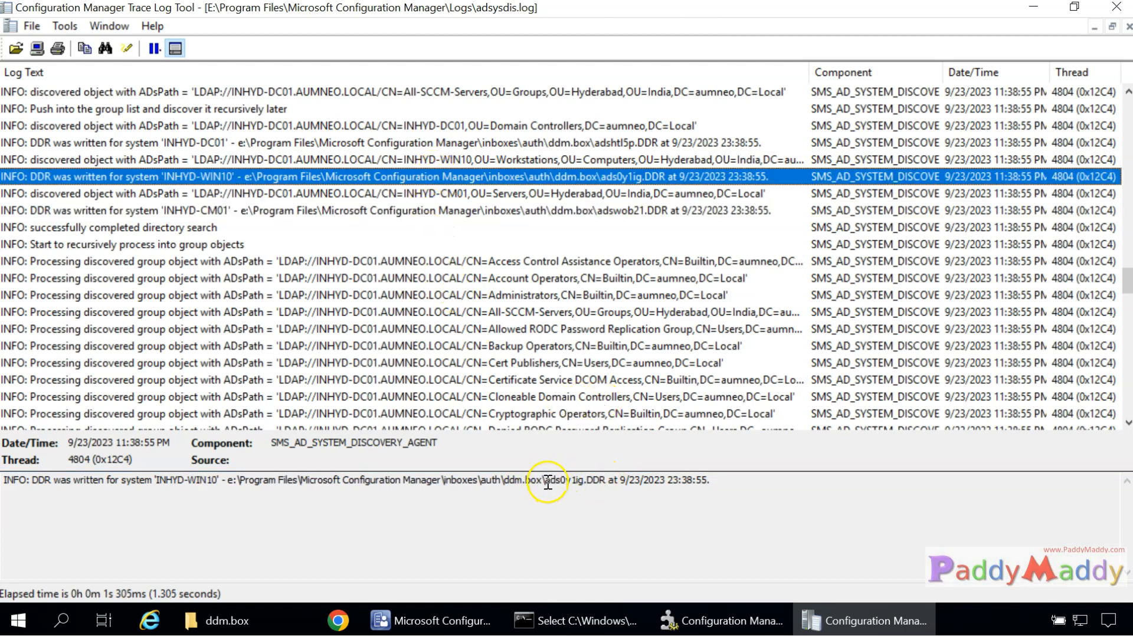
drag(548, 481, 600, 481)
Read the CADSource::fullSync and Windows Authorization Access Group entries, then bring up the console's All Systems list.
scroll(490, 366, down, 20)
scroll(505, 372, up, 5)
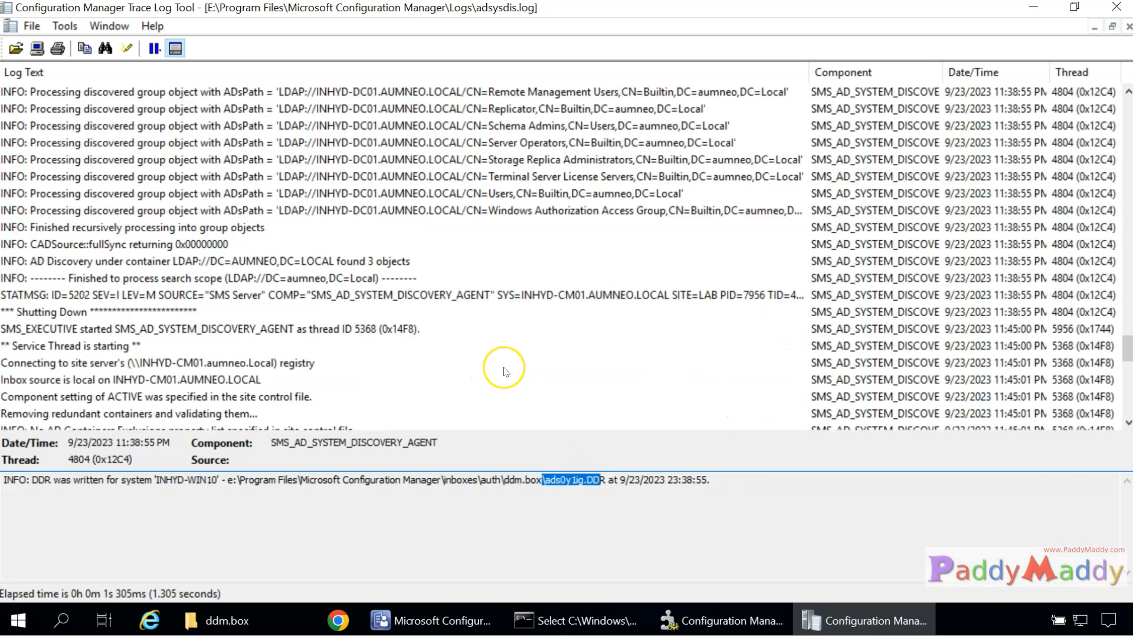
scroll(504, 368, up, 1)
click(345, 210)
click(359, 292)
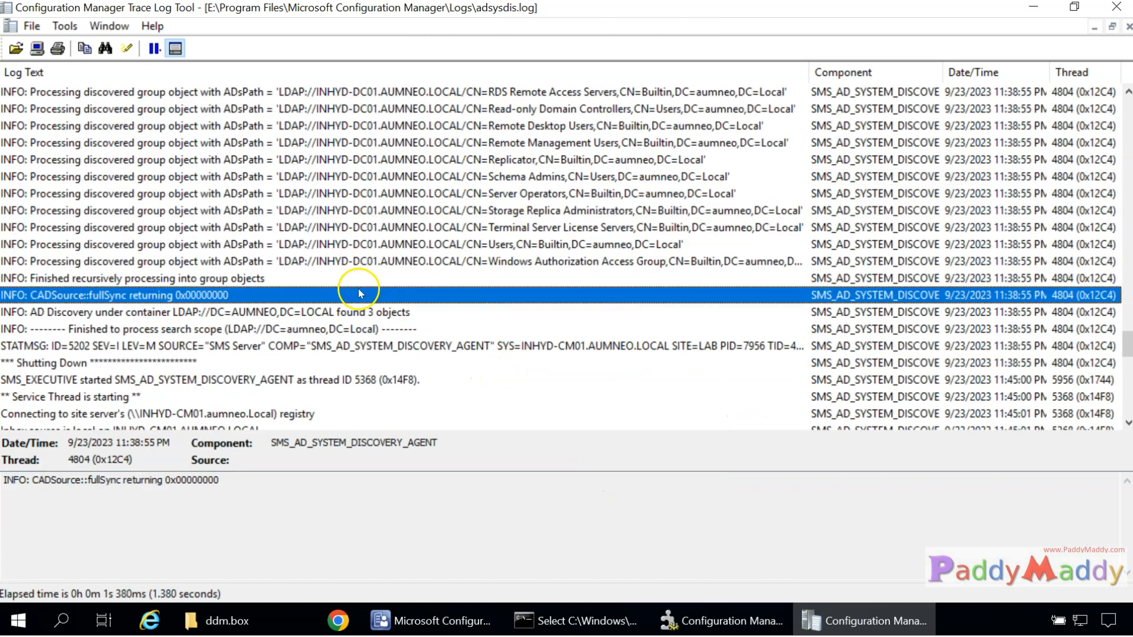
click(497, 263)
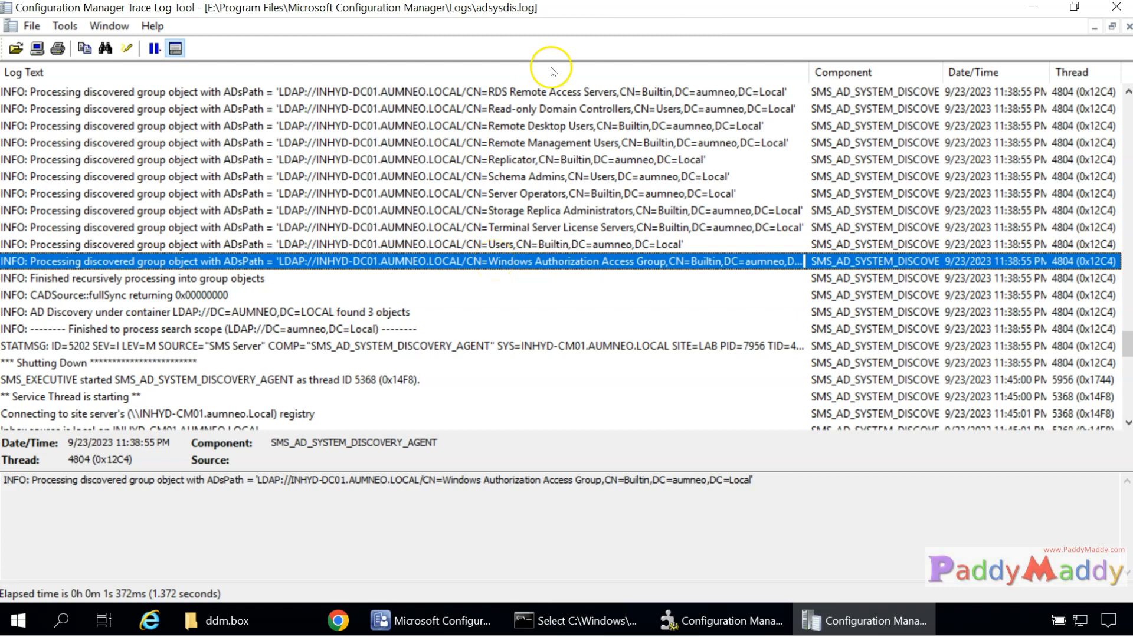
scroll(372, 253, down, 2)
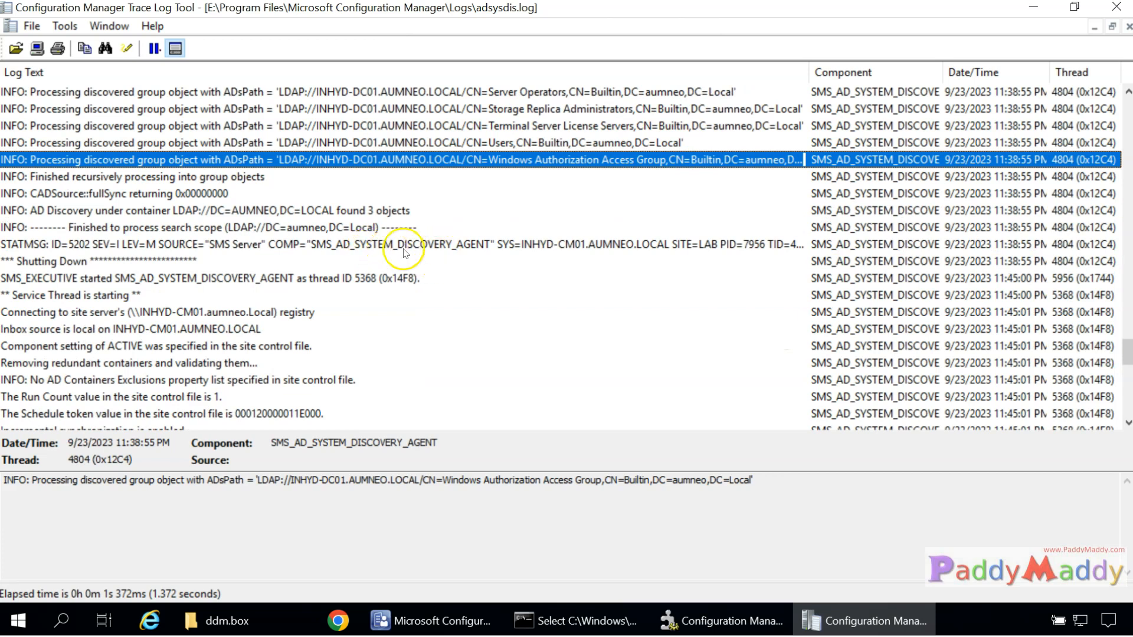
click(416, 624)
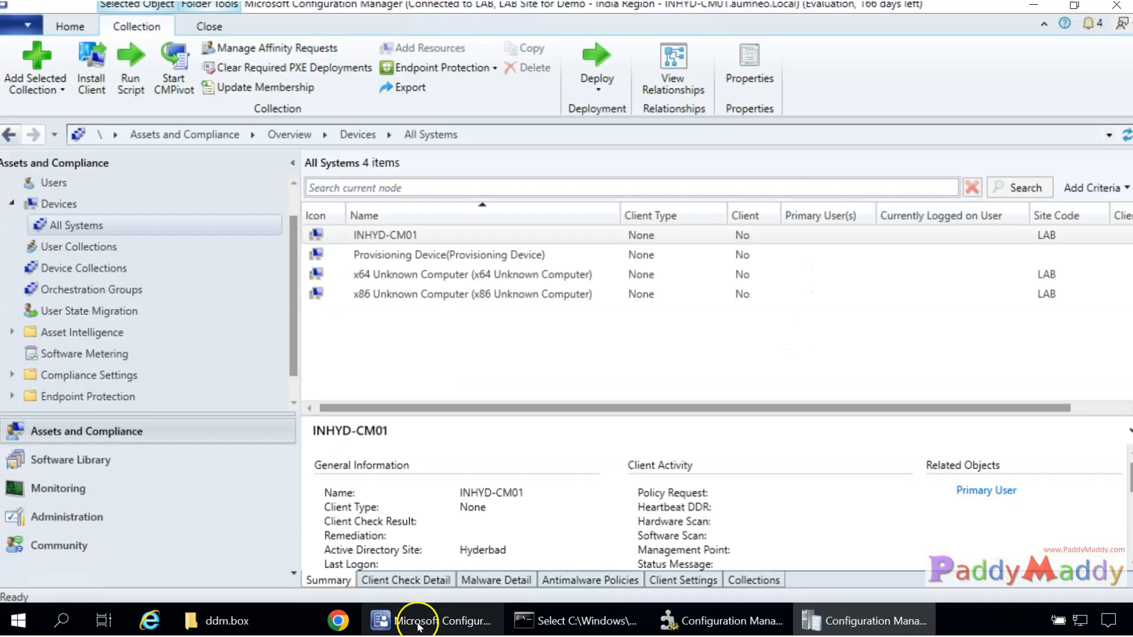
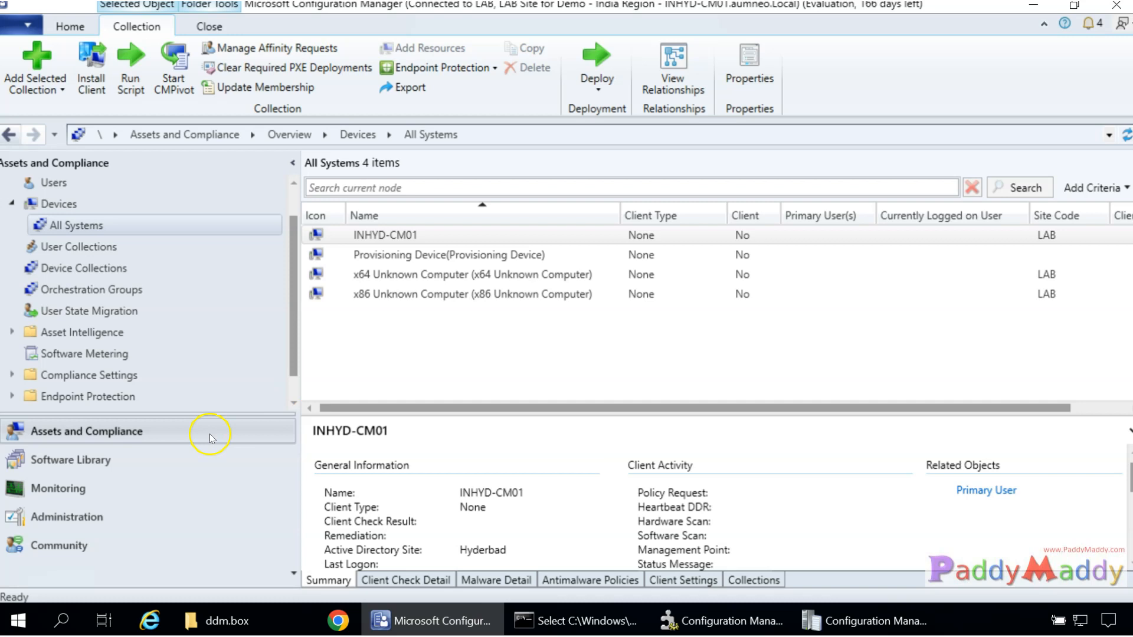
Browse the user and device collections, checking All User Groups, then select All Systems with 6 members.
click(59, 288)
click(70, 275)
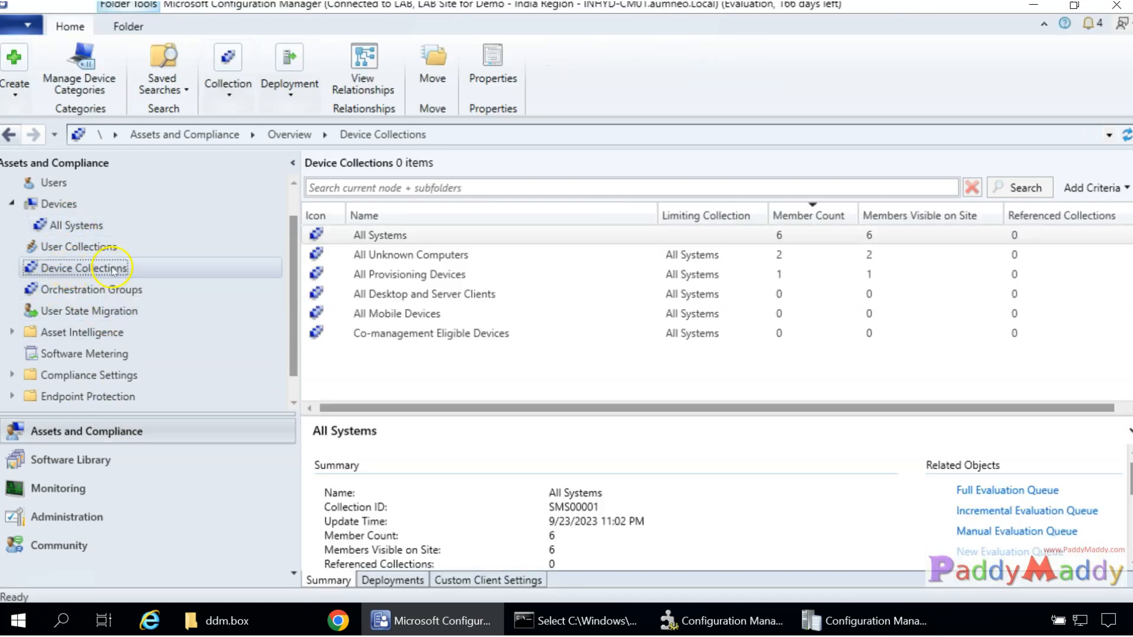
click(50, 256)
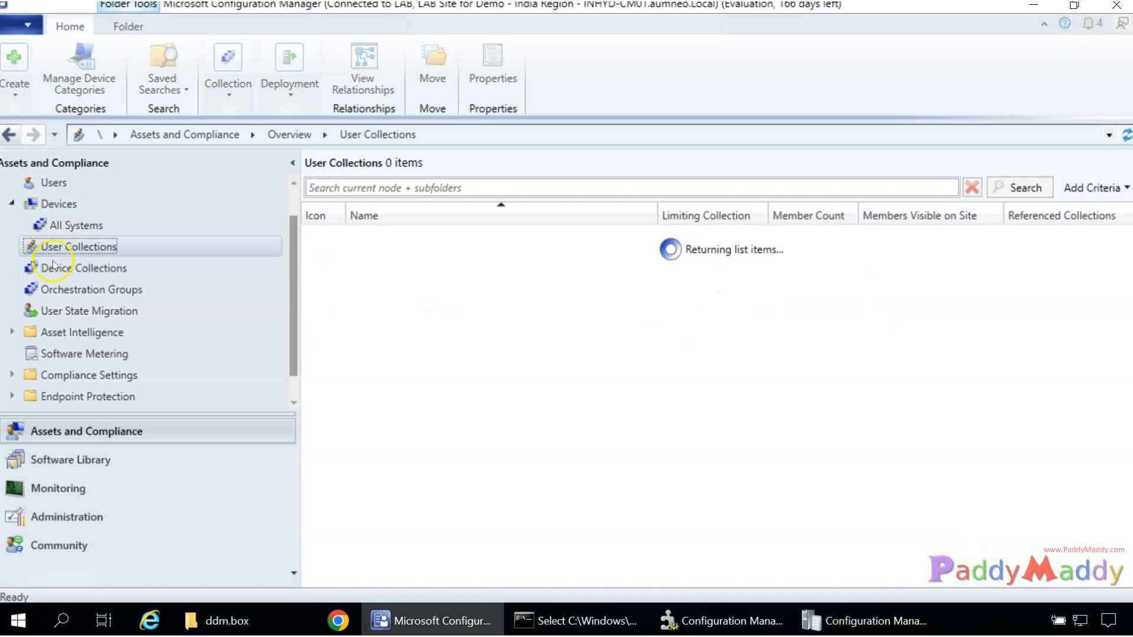
click(61, 265)
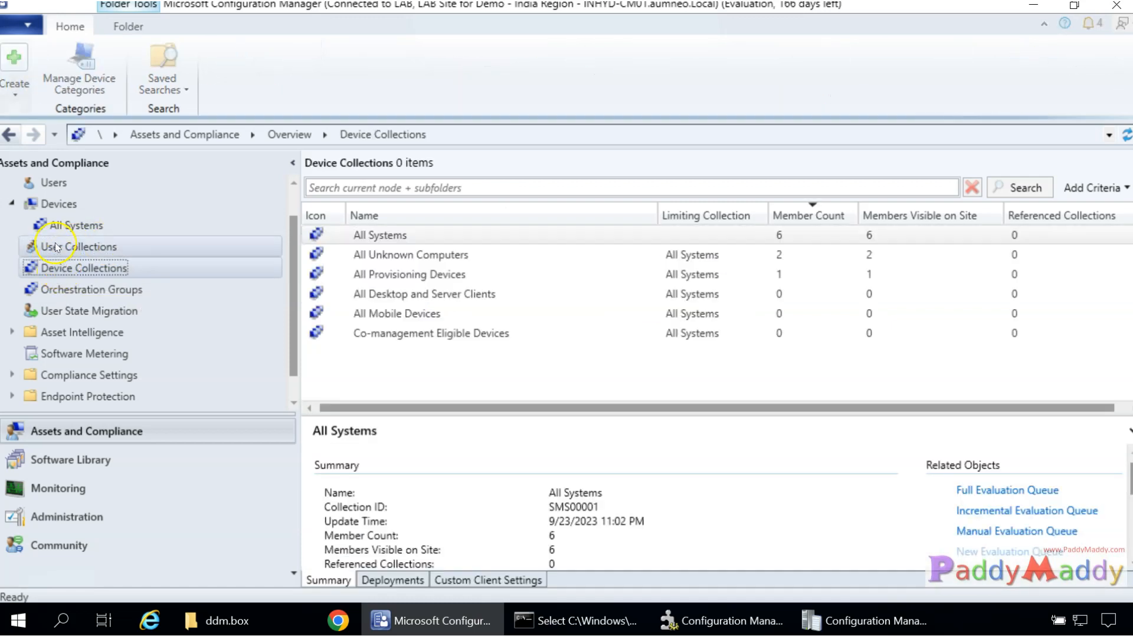
click(213, 246)
click(574, 225)
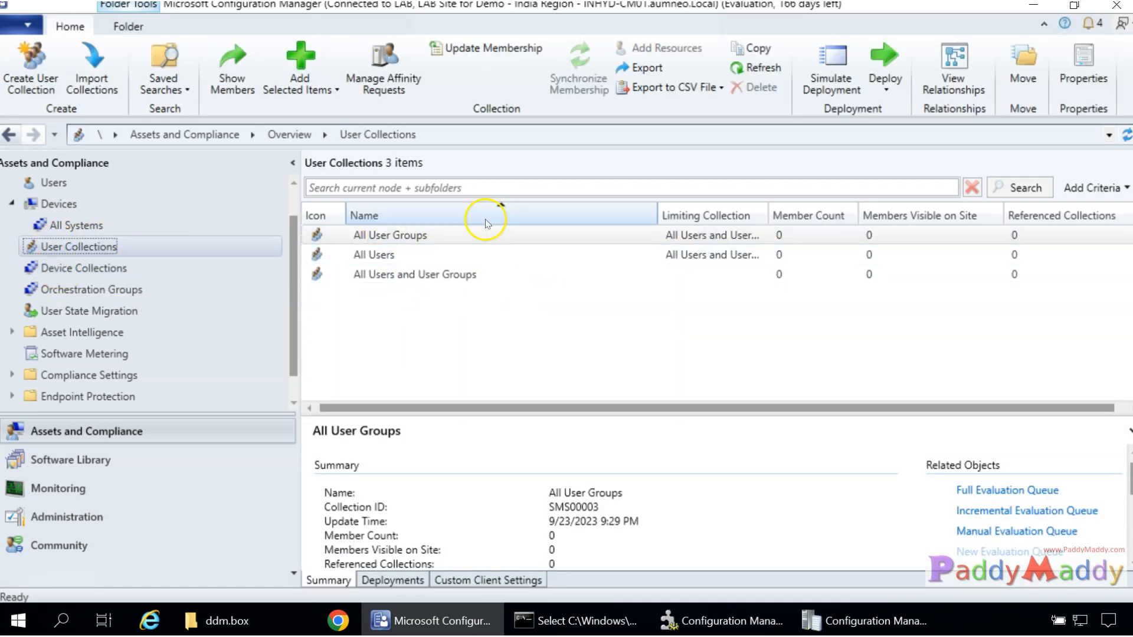
click(63, 268)
click(801, 233)
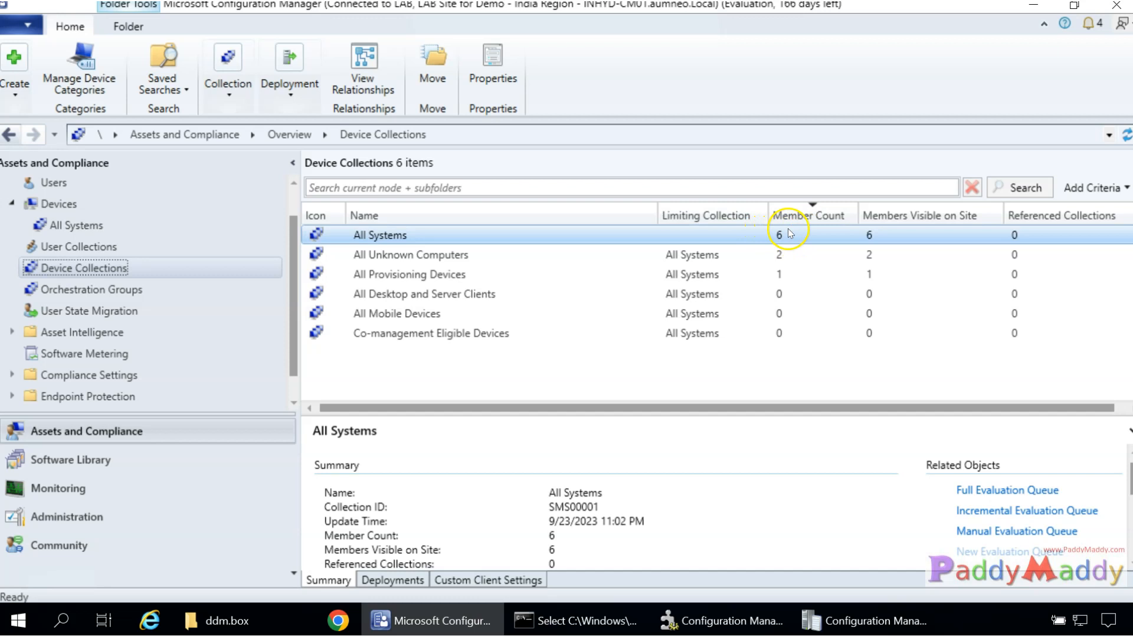
Open All Systems' member devices and select INHYD-DC01 together with INHYD-WIN10.
double_click(378, 238)
click(384, 249)
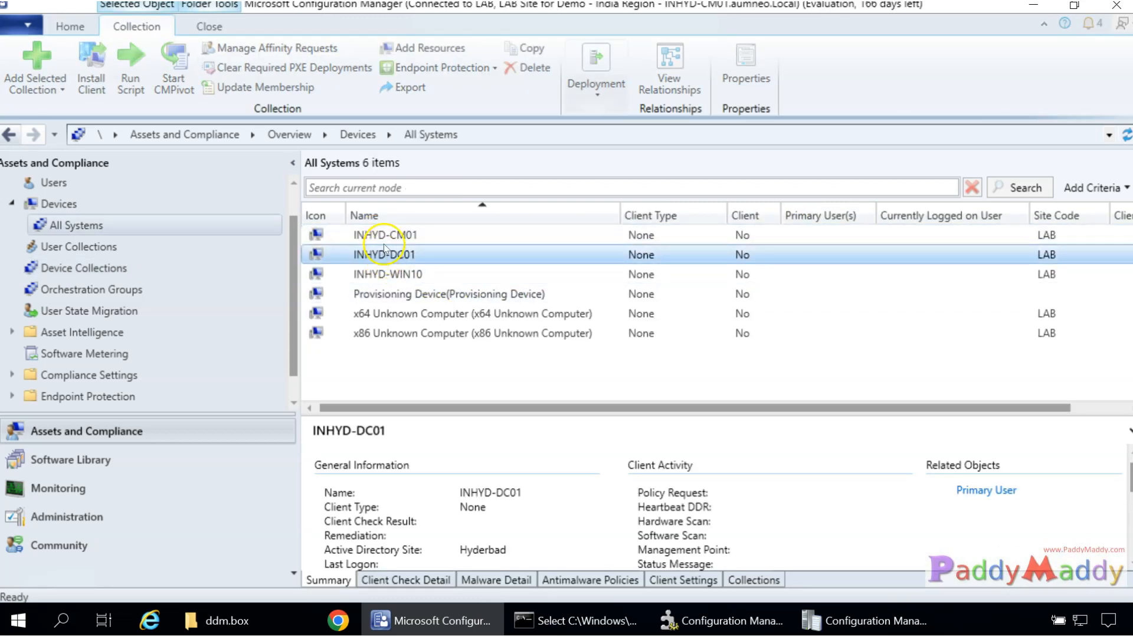
ctrl+click(378, 235)
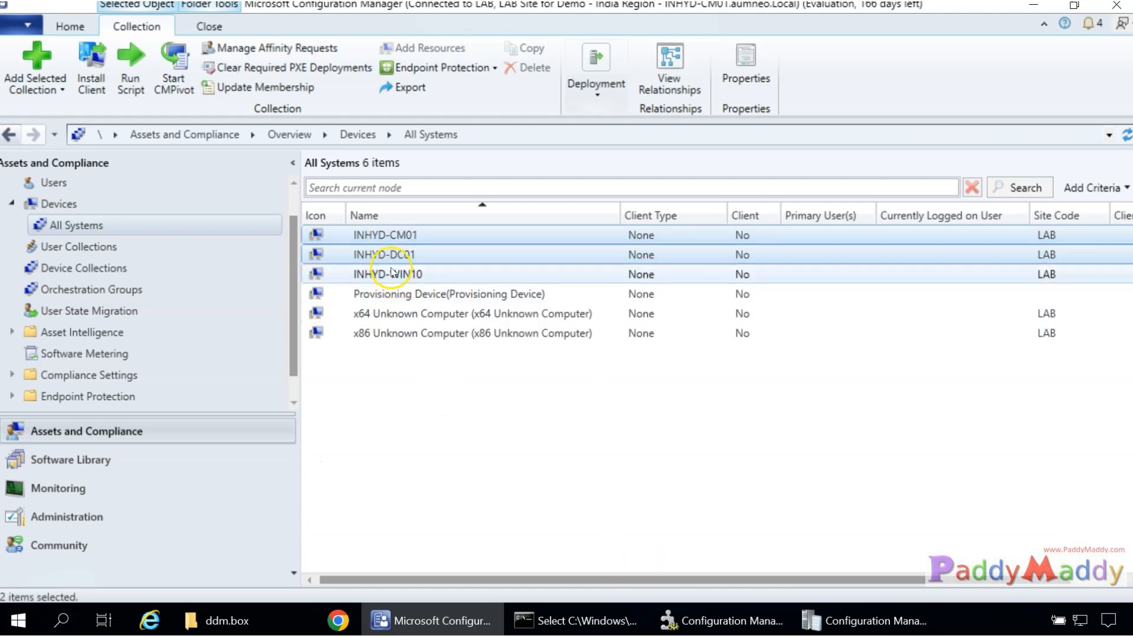
click(397, 258)
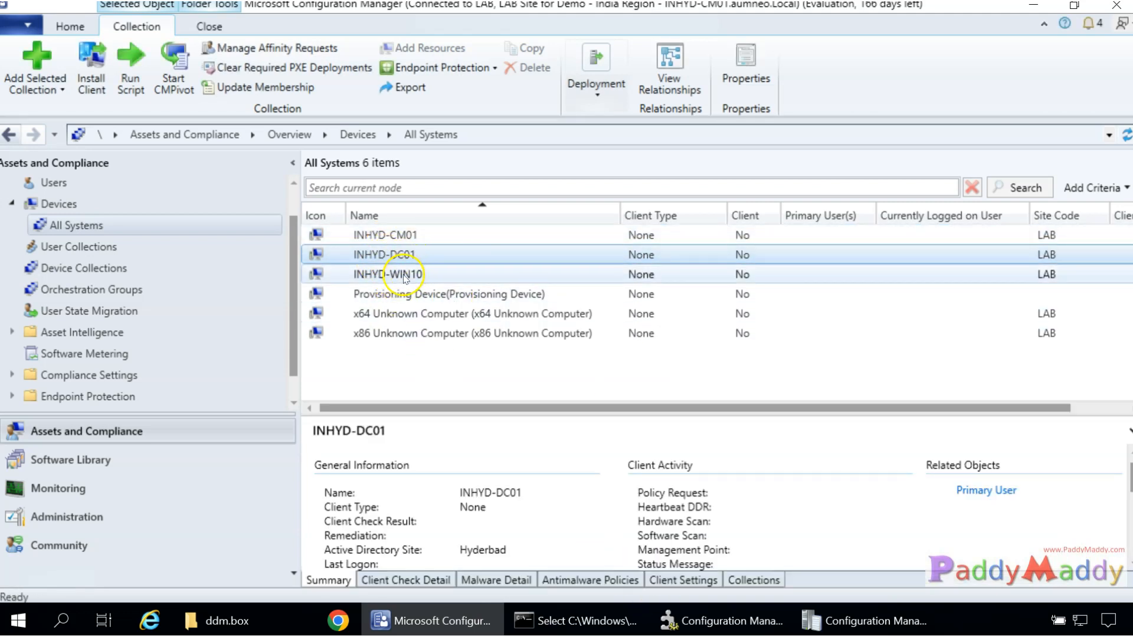
ctrl+click(397, 275)
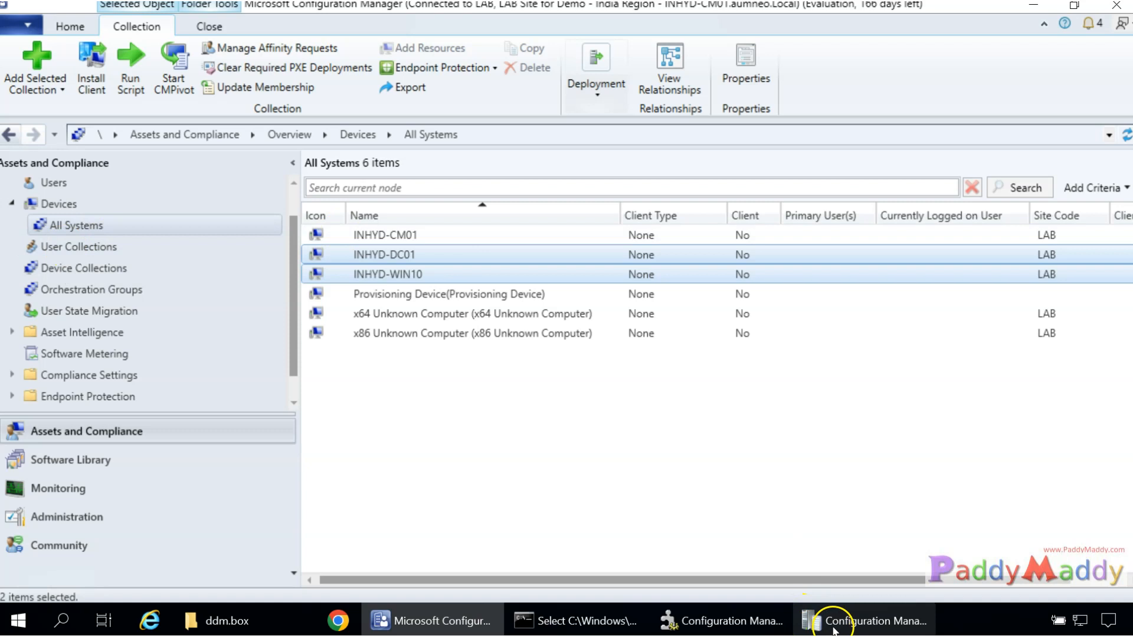
Cycle between the ddm.box folder, the console and the trace log viewer, ending on ddm.box.
click(177, 629)
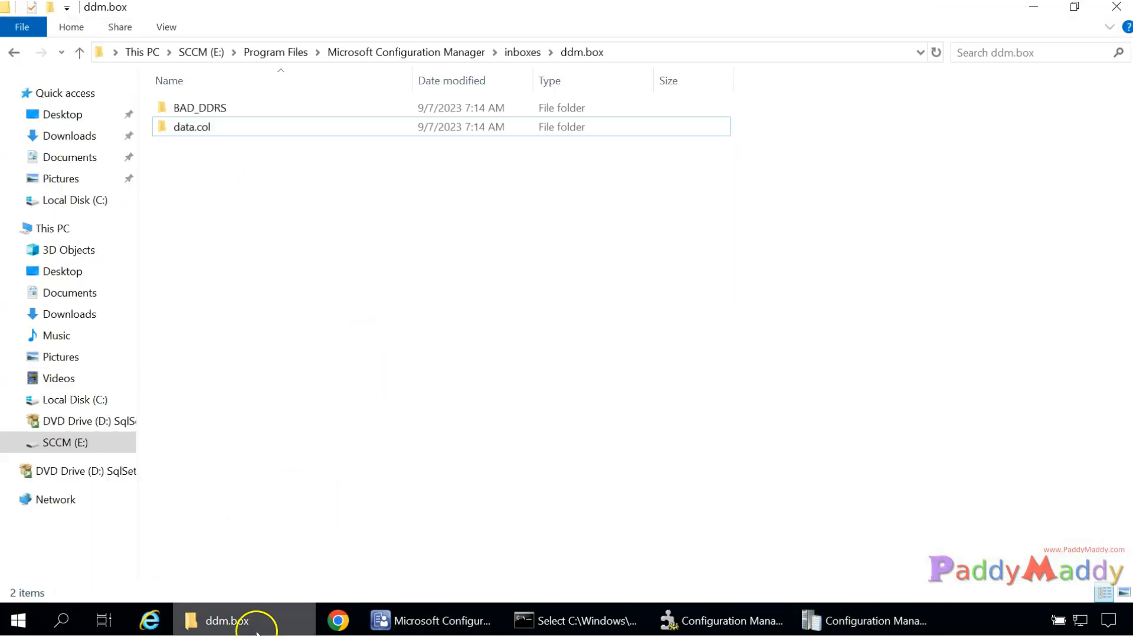
click(257, 628)
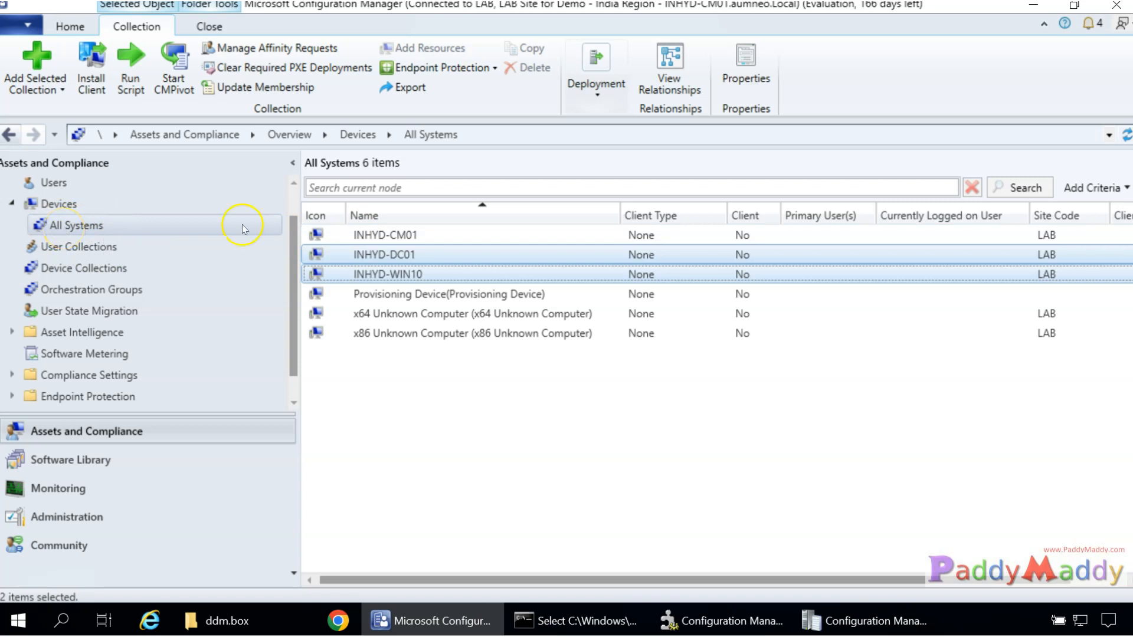
click(431, 630)
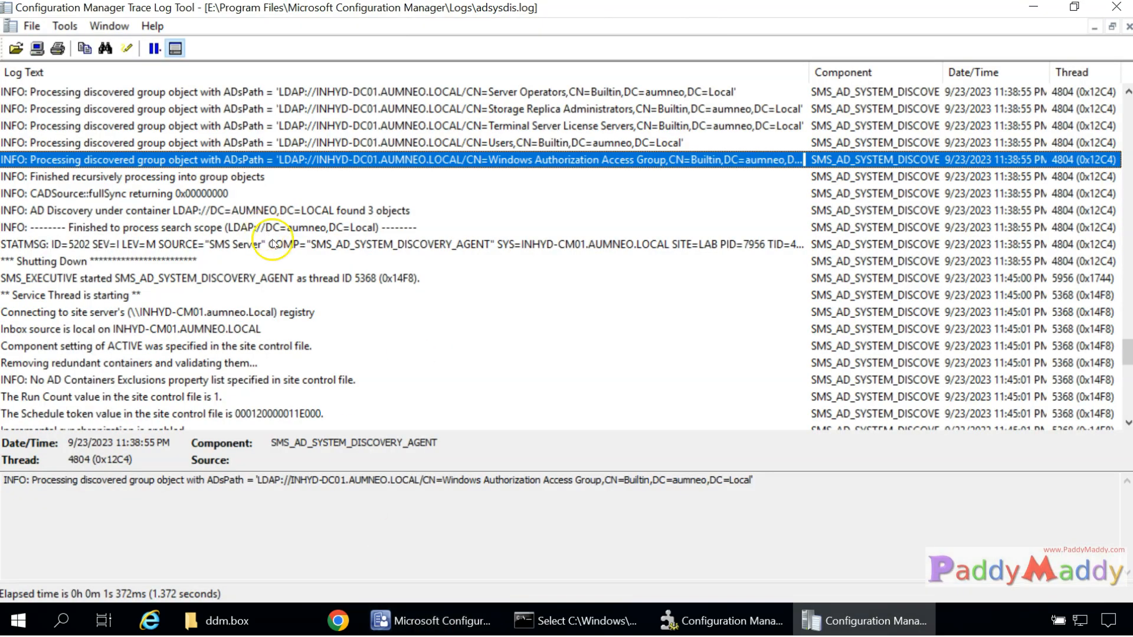
click(224, 618)
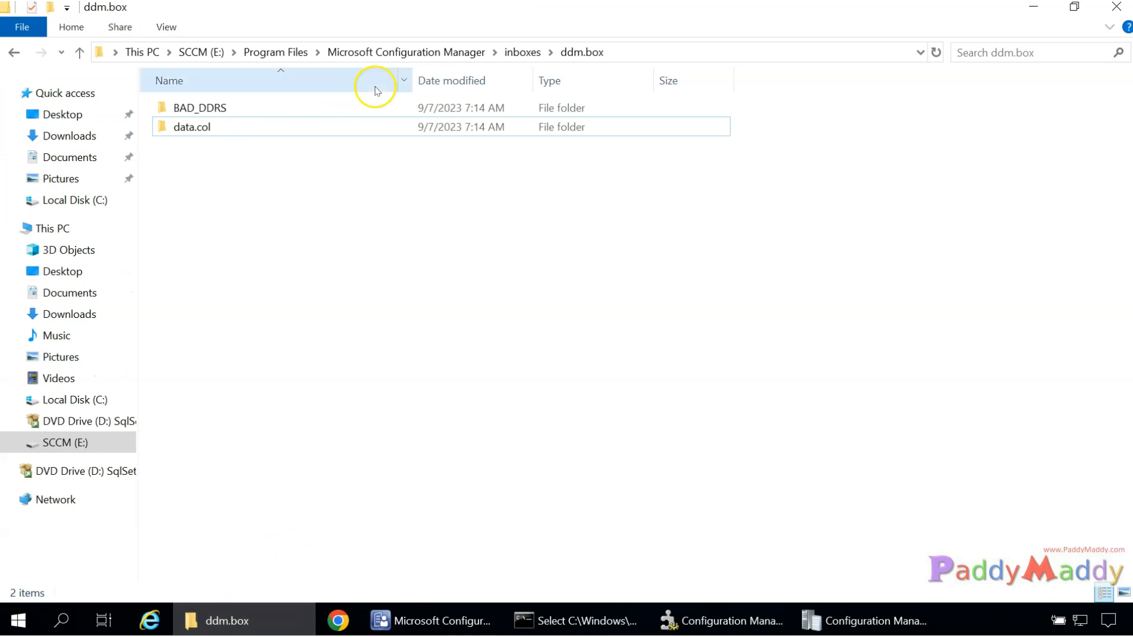
Navigate to the Configuration Manager Logs folder and jump to colleval.log by typing 'co'.
click(497, 53)
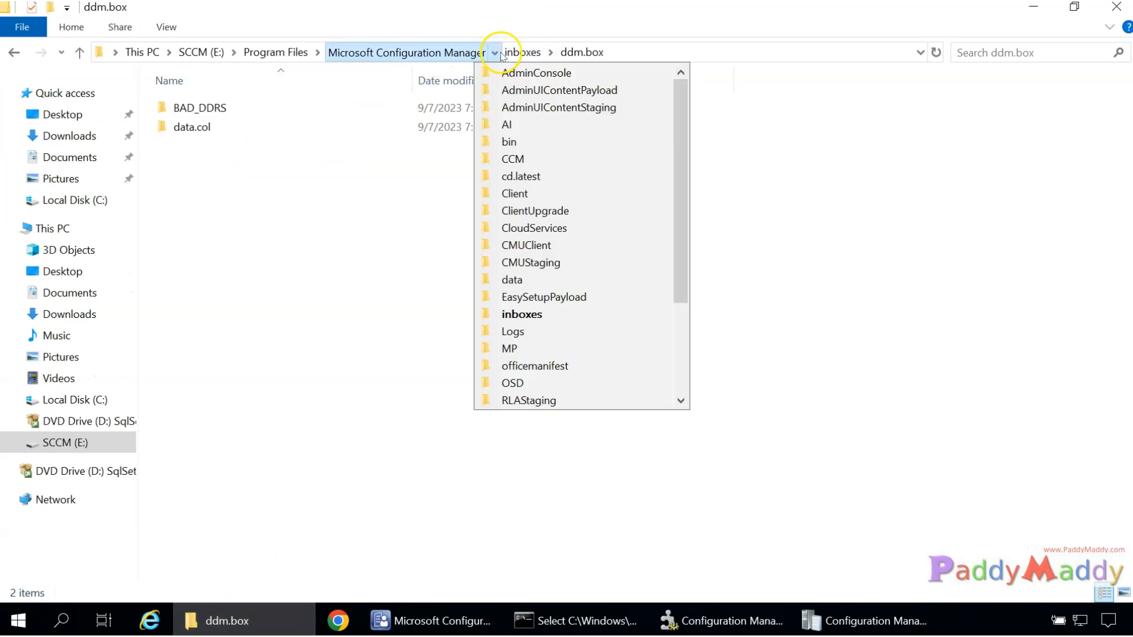
click(208, 205)
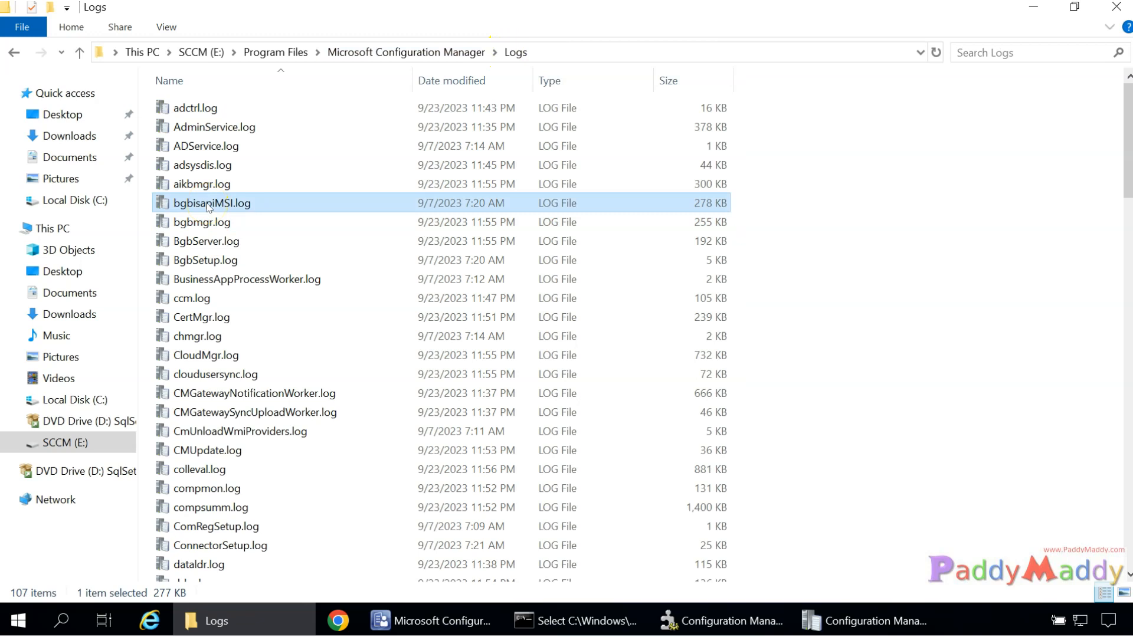
text(co)
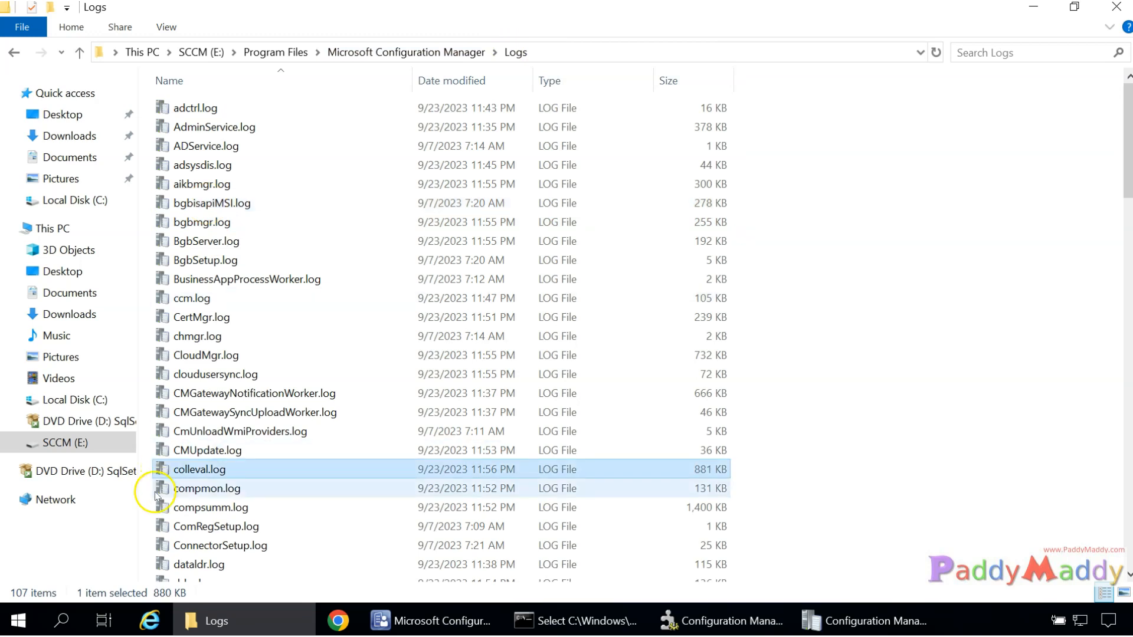
click(723, 620)
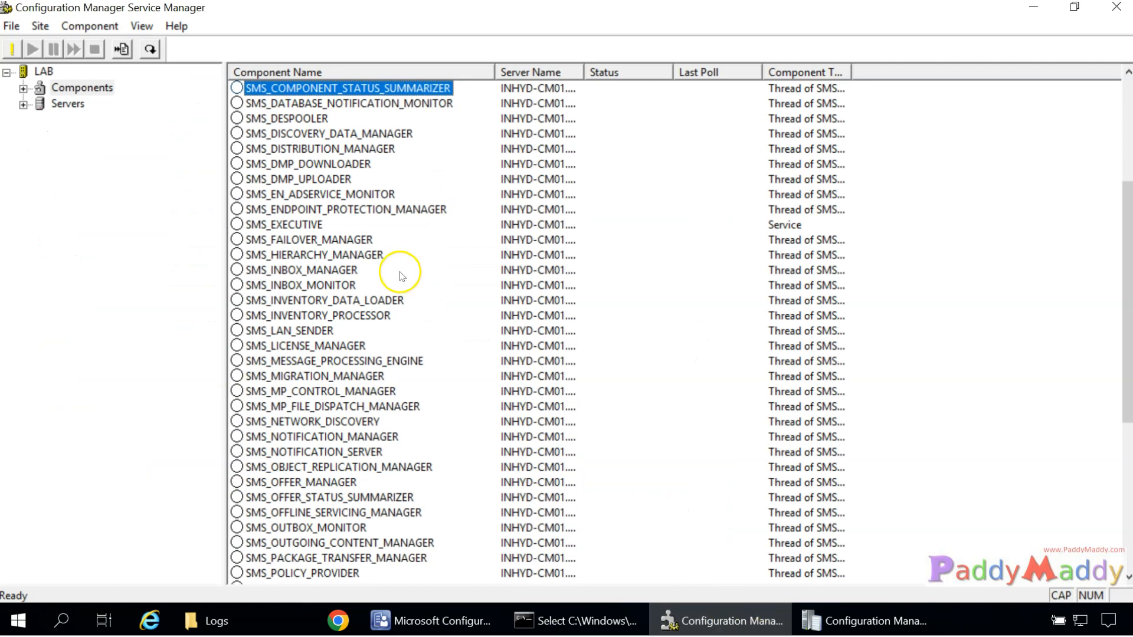
Browse the Service Manager component list to select SMS_COLLECTION_EVALUATOR.
click(309, 209)
key(Down)
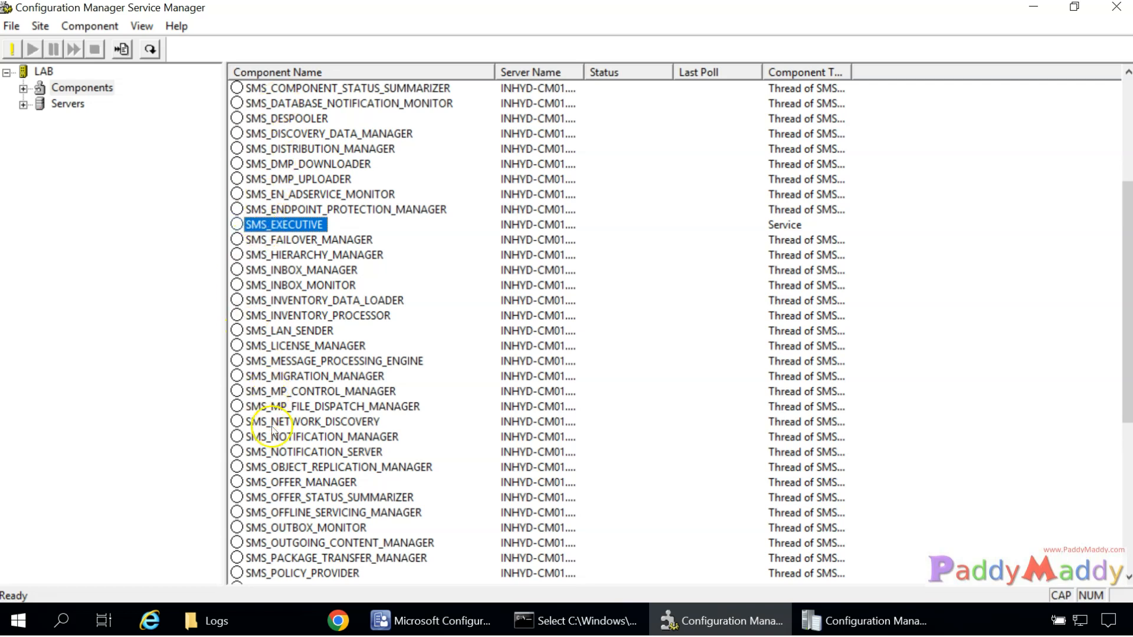
scroll(273, 321, down, 7)
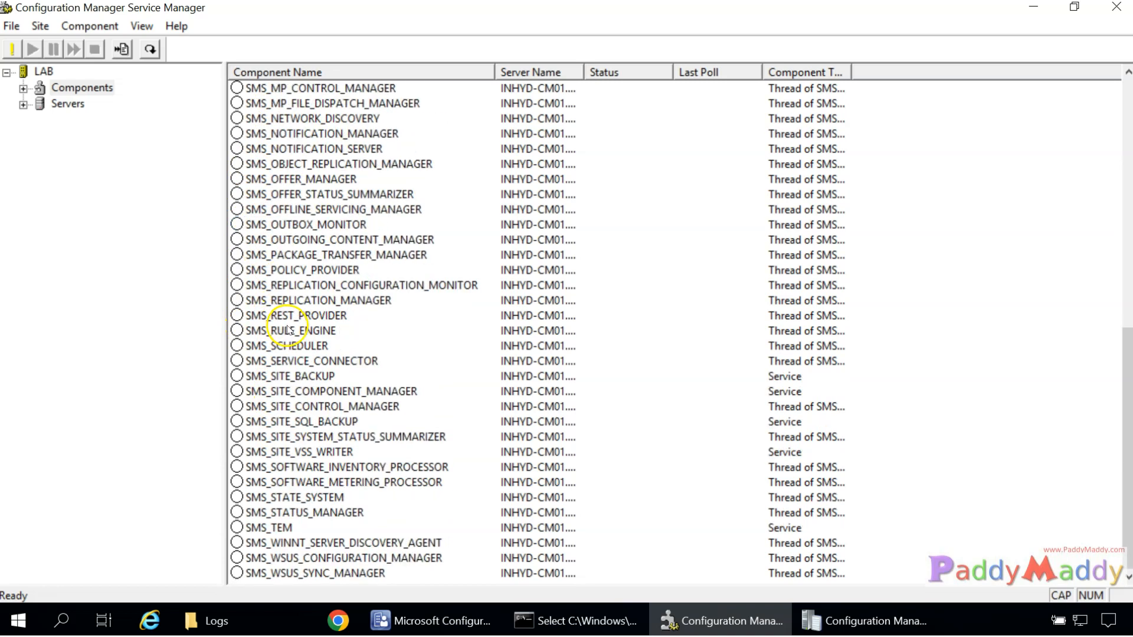
scroll(290, 331, up, 8)
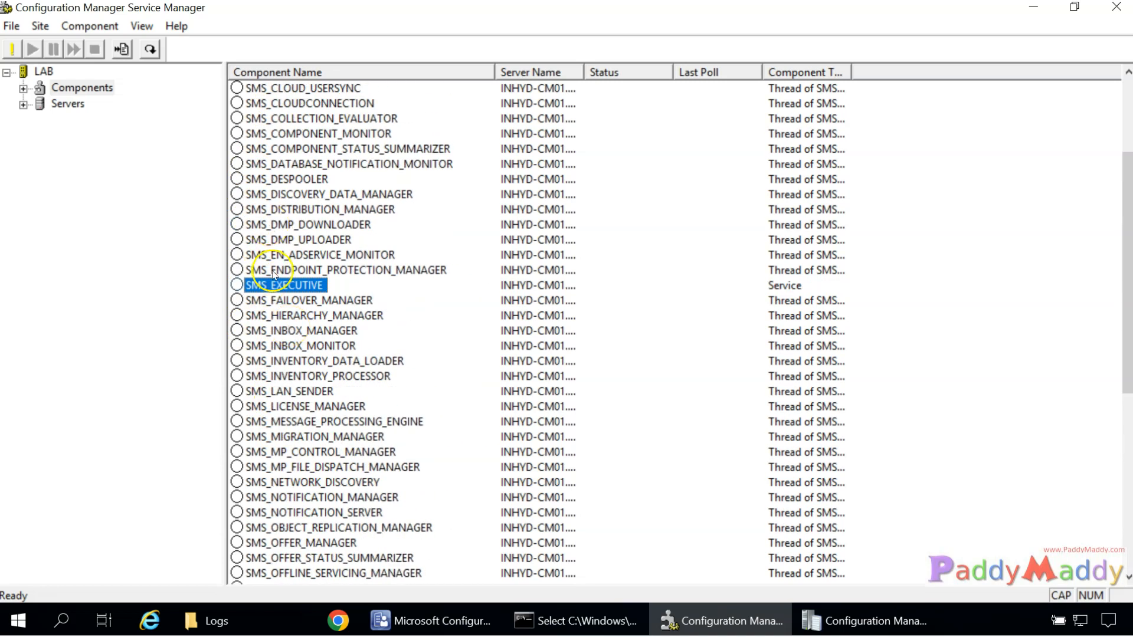
scroll(282, 220, up, 2)
click(277, 133)
click(290, 195)
click(289, 164)
click(289, 209)
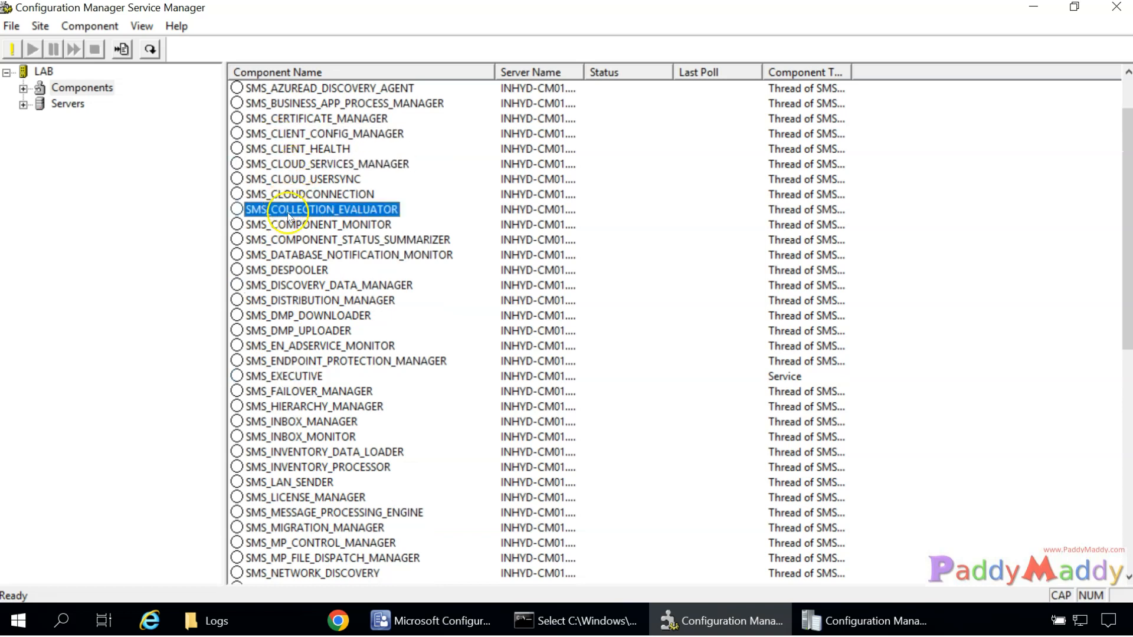
View the evaluator's logging settings, noting the colleval.log file name, and cancel without changes.
right_click(360, 208)
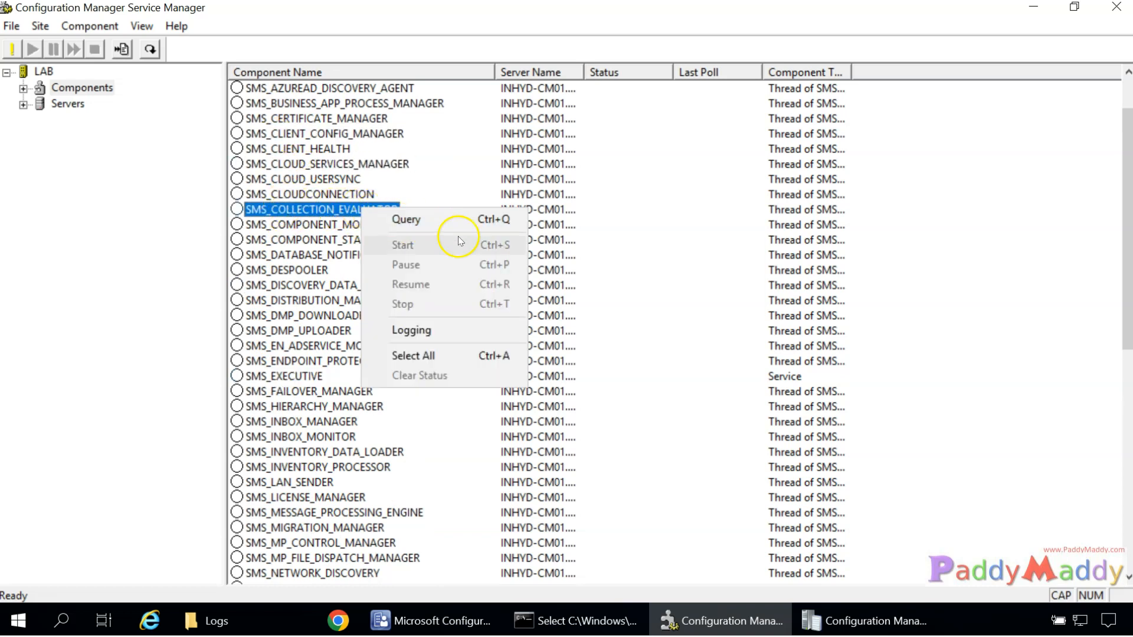
click(428, 331)
drag(546, 298, 693, 301)
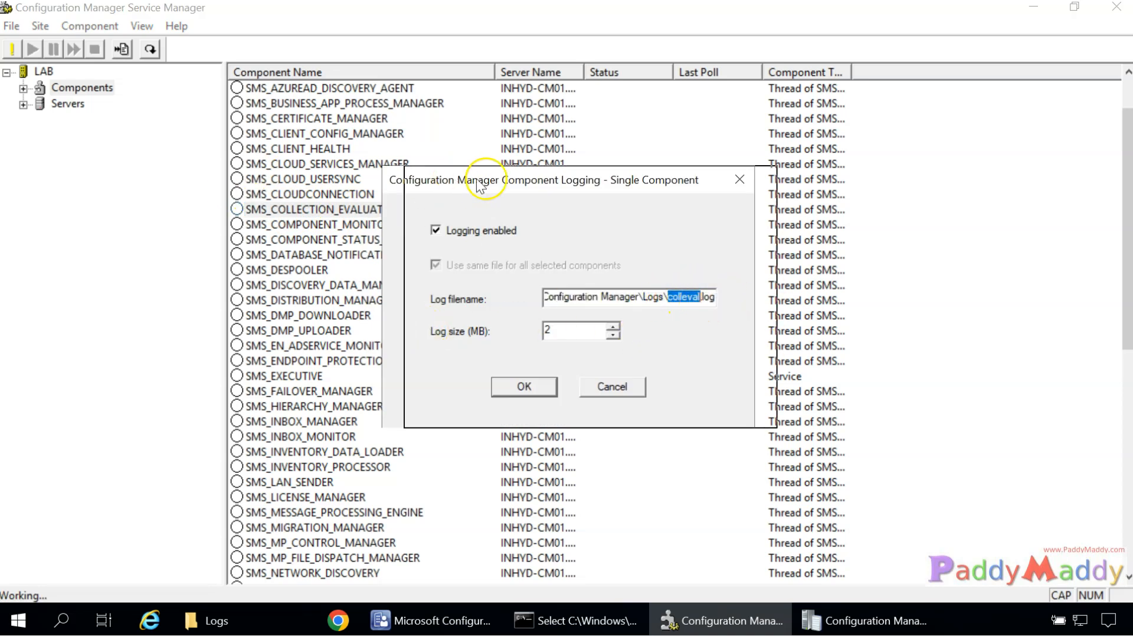
drag(419, 187, 584, 198)
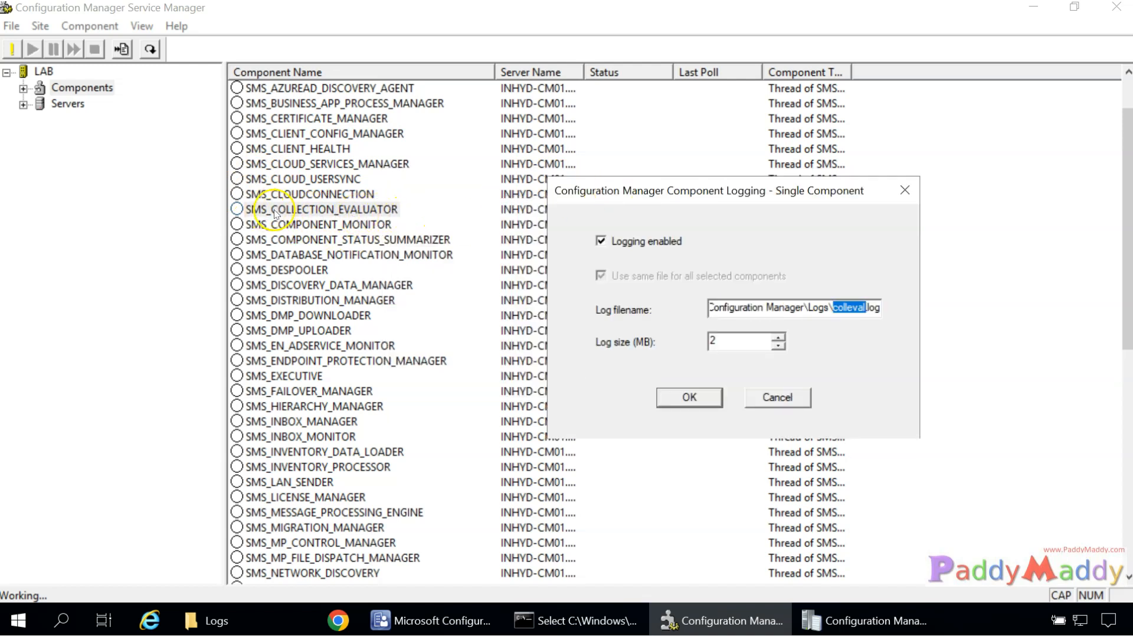
drag(848, 308, 841, 309)
drag(850, 308, 870, 307)
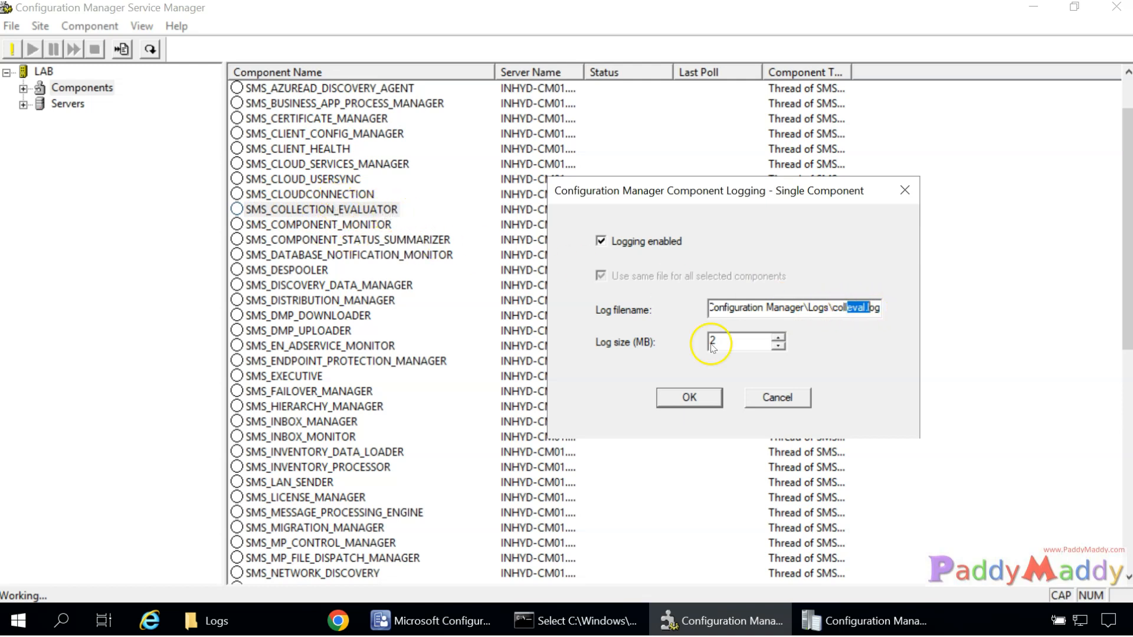
click(777, 406)
click(247, 621)
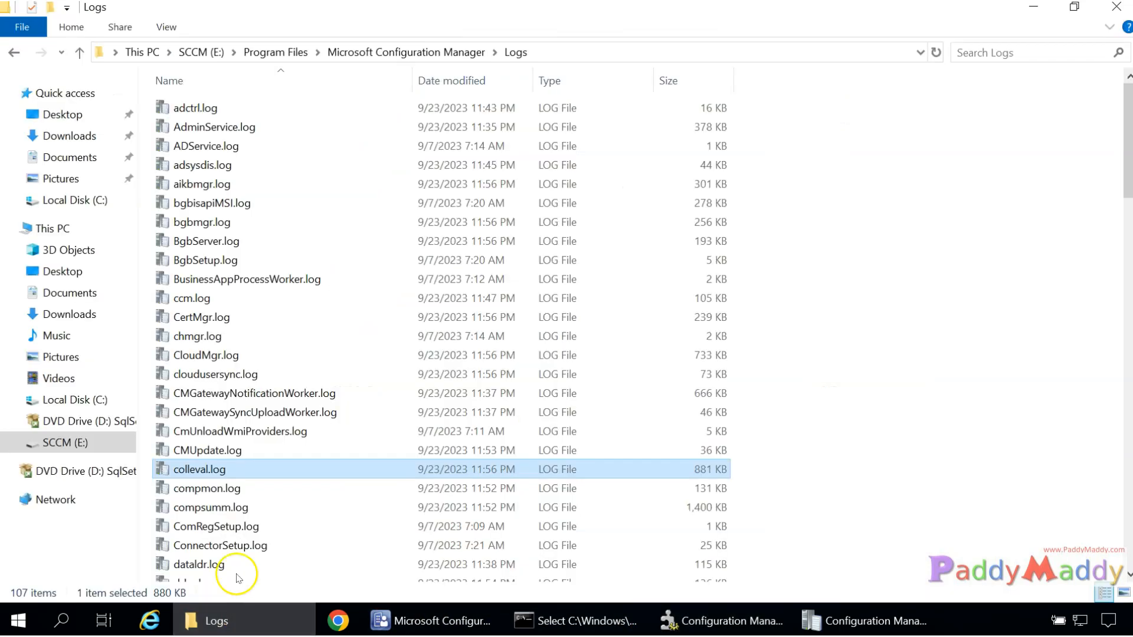
Open colleval.log in CMTrace, briefly checking the adsysdis.log window's latest entries.
double_click(220, 470)
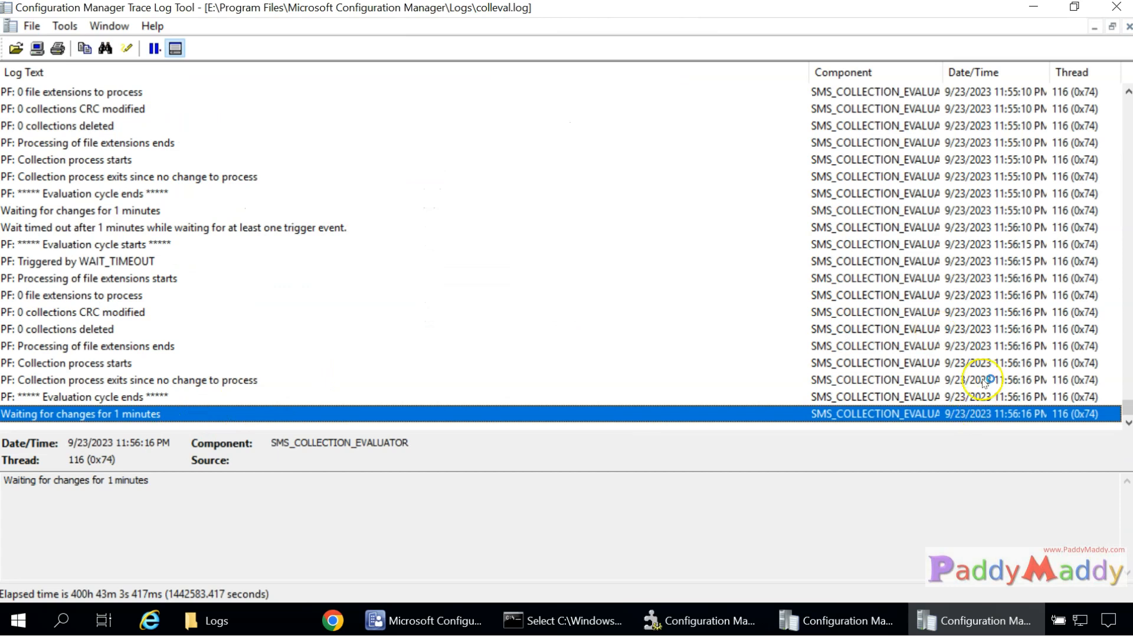
click(983, 380)
click(978, 313)
click(980, 295)
click(838, 620)
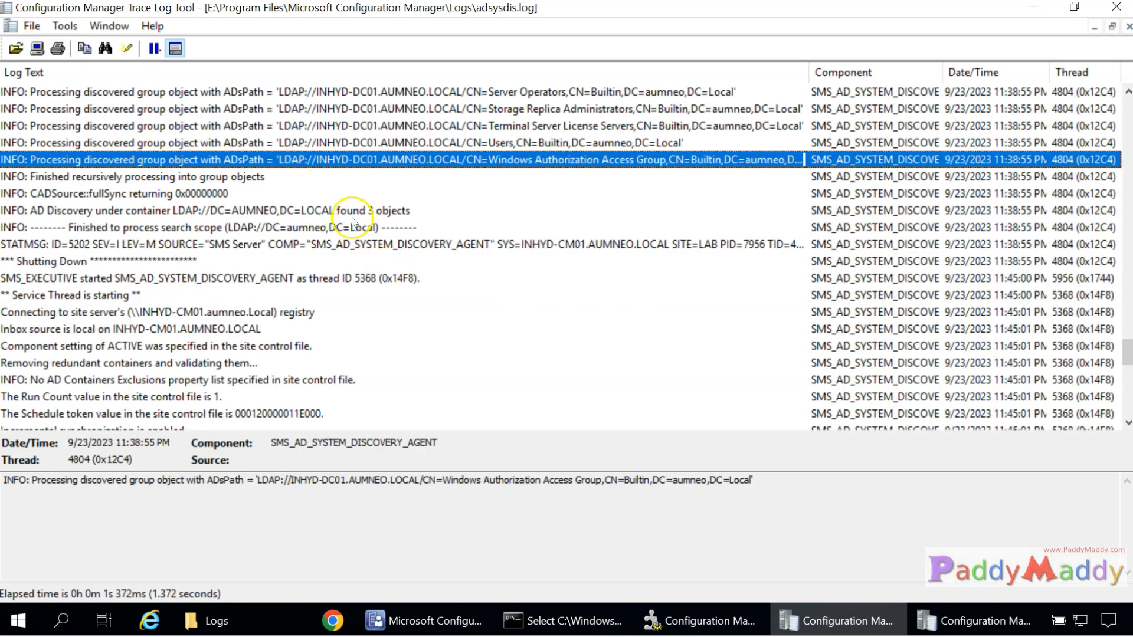
scroll(319, 218, up, 2)
key(Down)
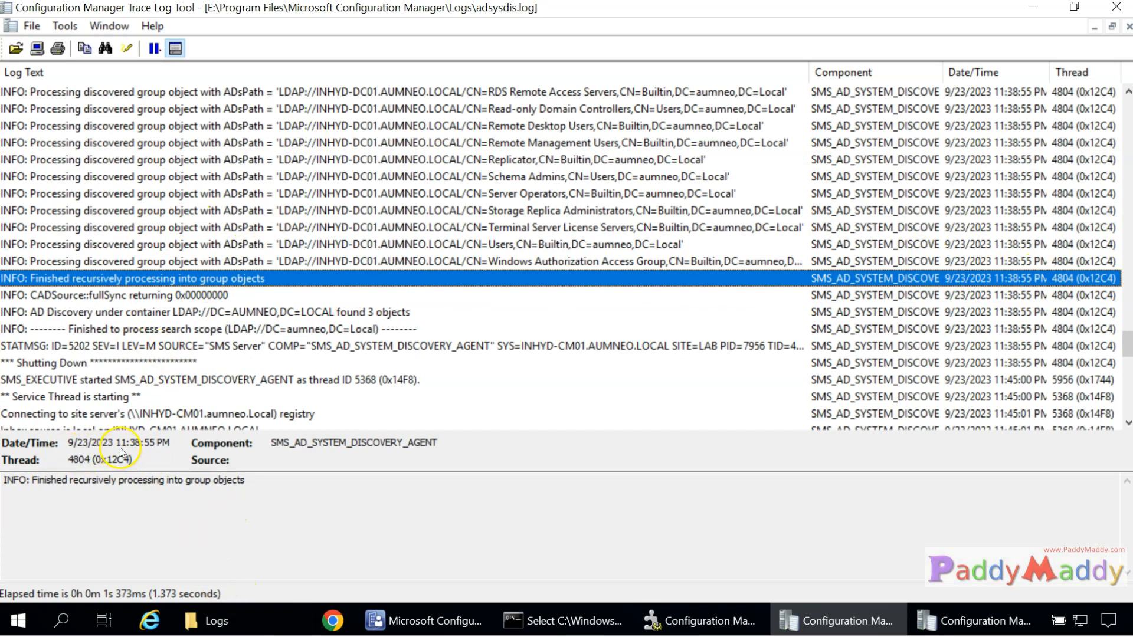
click(977, 621)
scroll(597, 375, up, 7)
scroll(598, 375, up, 20)
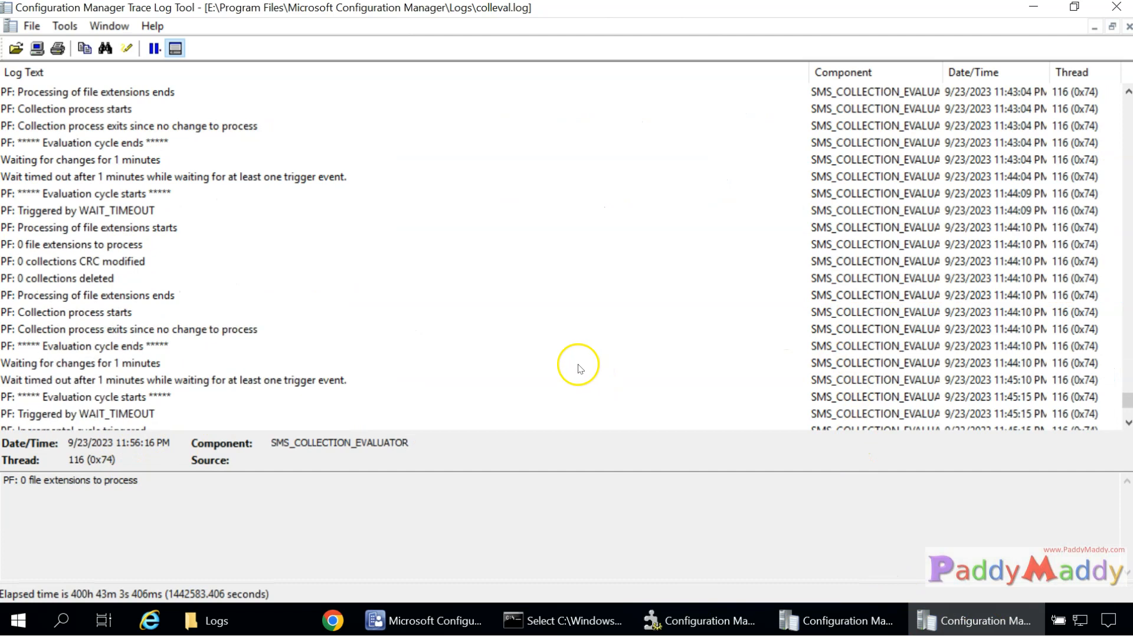
scroll(548, 347, up, 20)
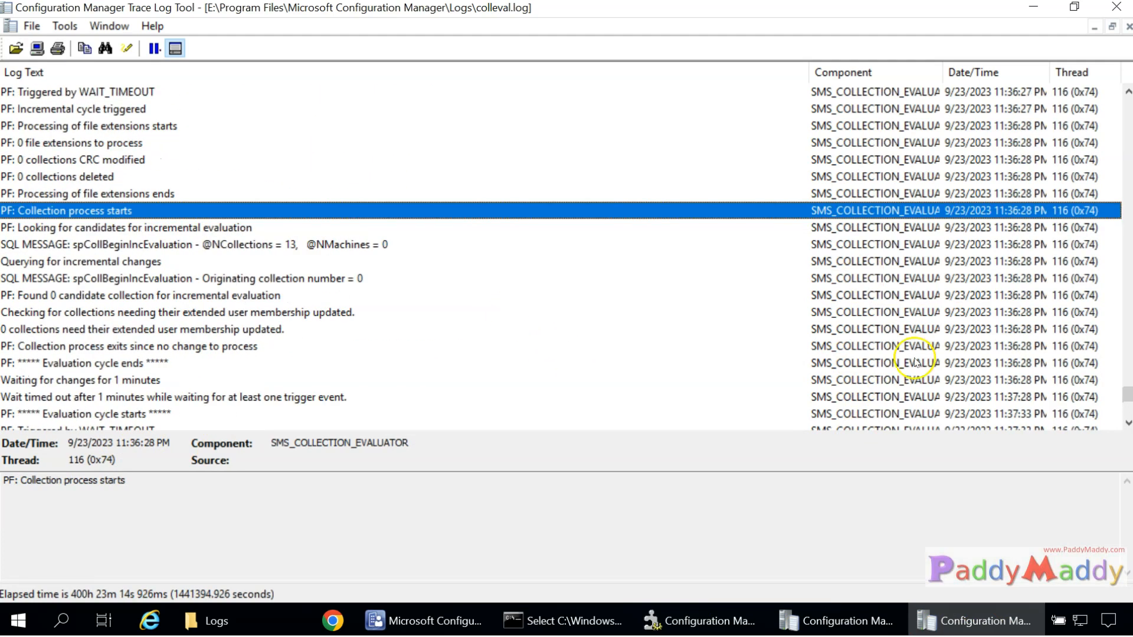
scroll(913, 358, down, 1)
click(997, 362)
scroll(1001, 358, down, 3)
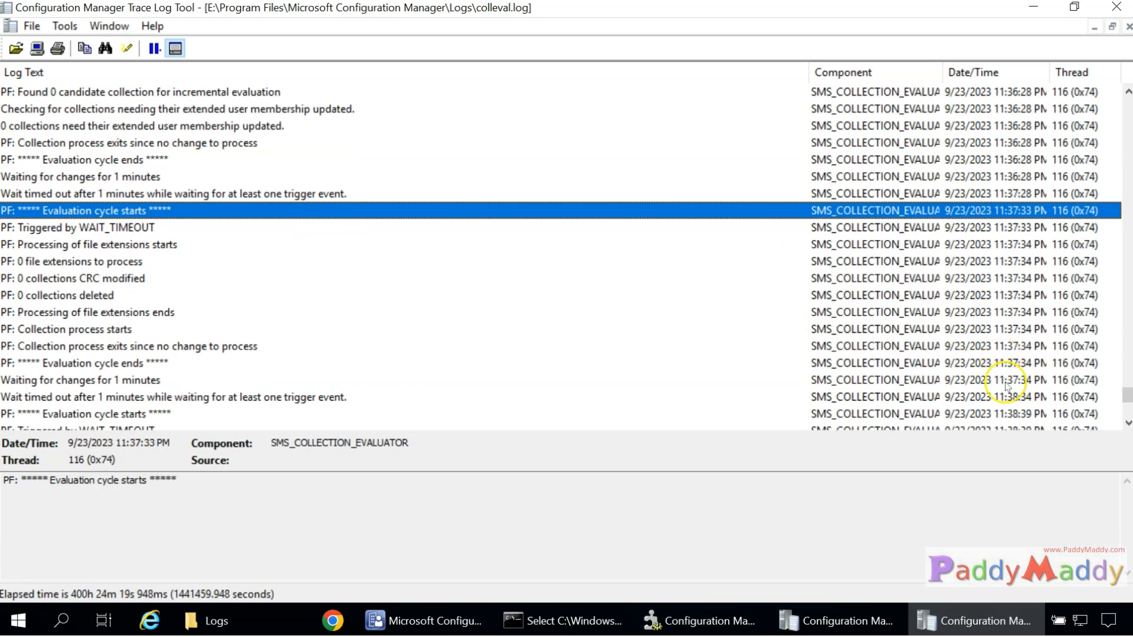
click(1027, 397)
scroll(756, 250, down, 1)
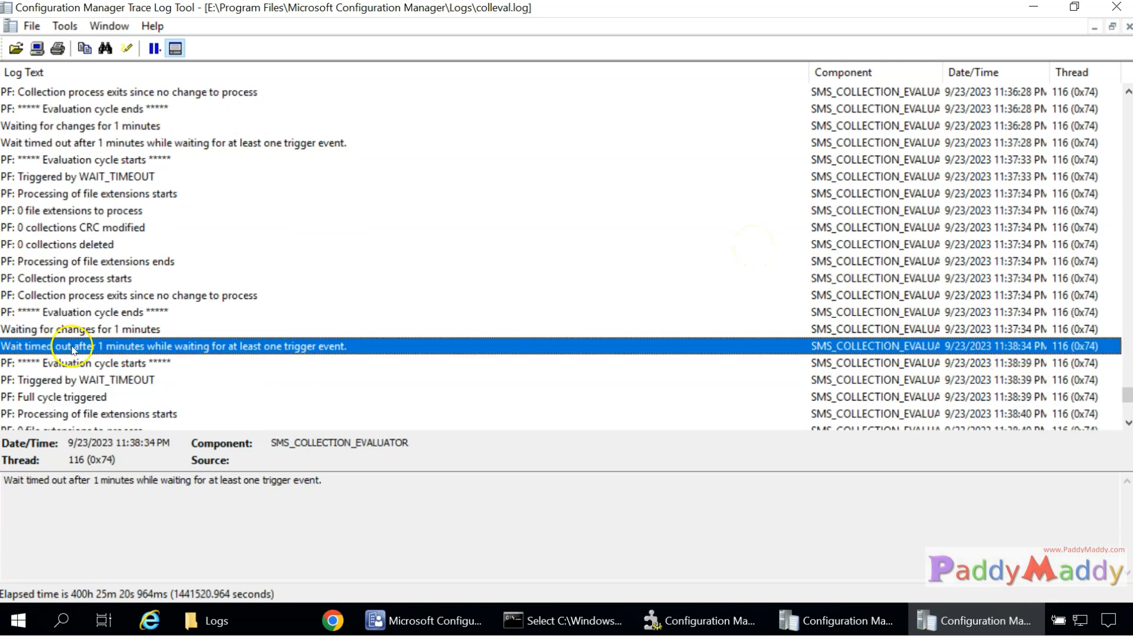
scroll(147, 348, down, 2)
click(154, 279)
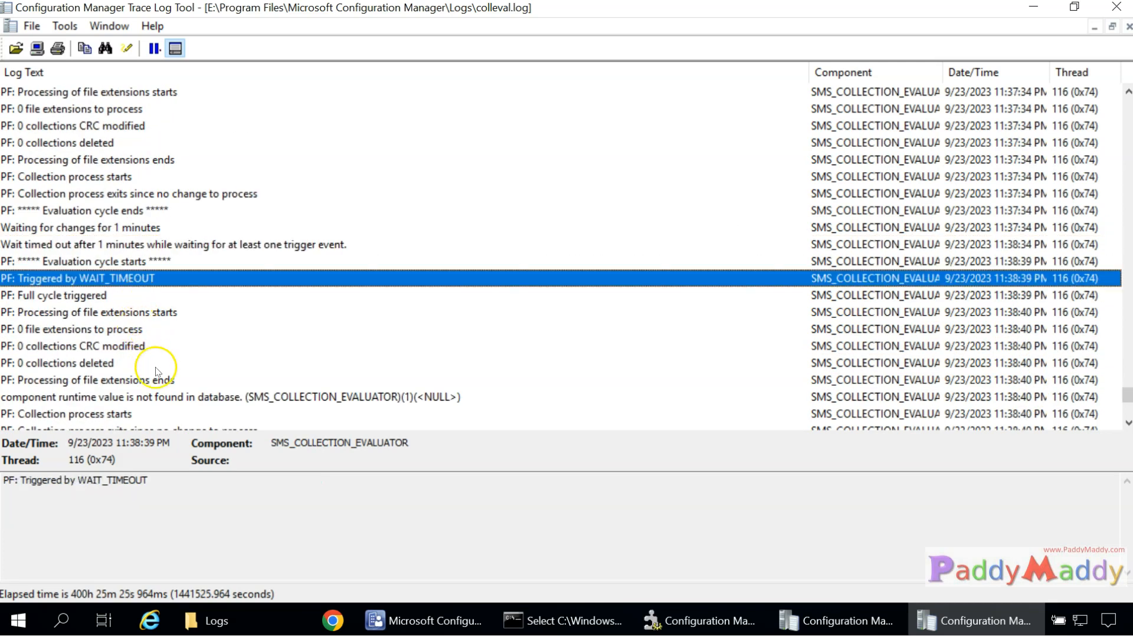
click(94, 397)
scroll(189, 390, down, 3)
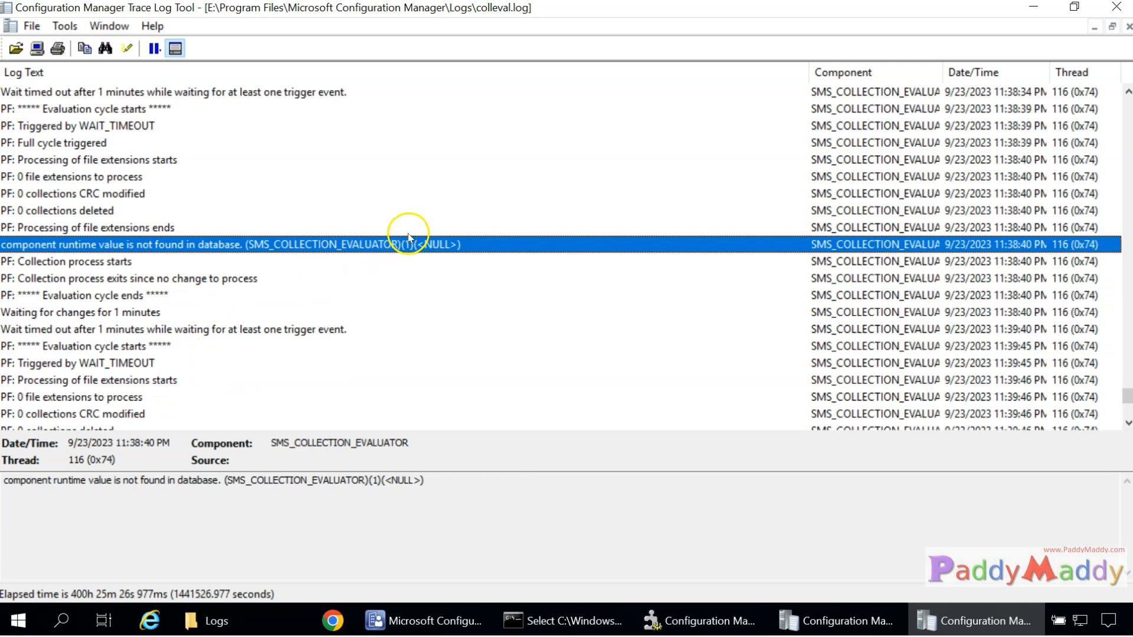
scroll(205, 334, down, 4)
scroll(205, 333, down, 4)
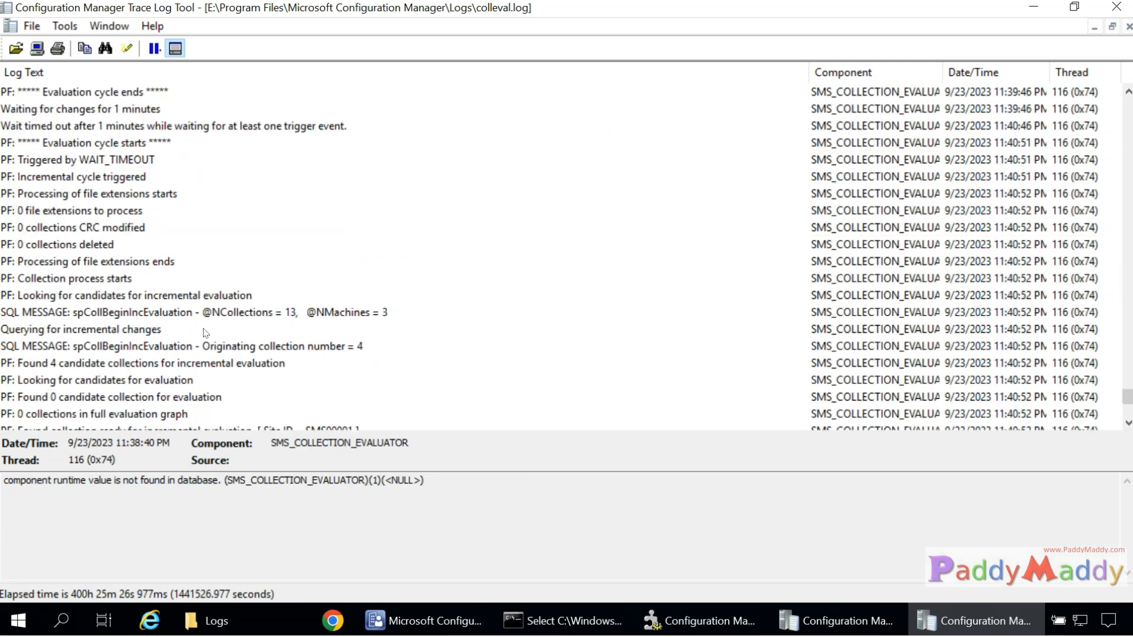
click(168, 314)
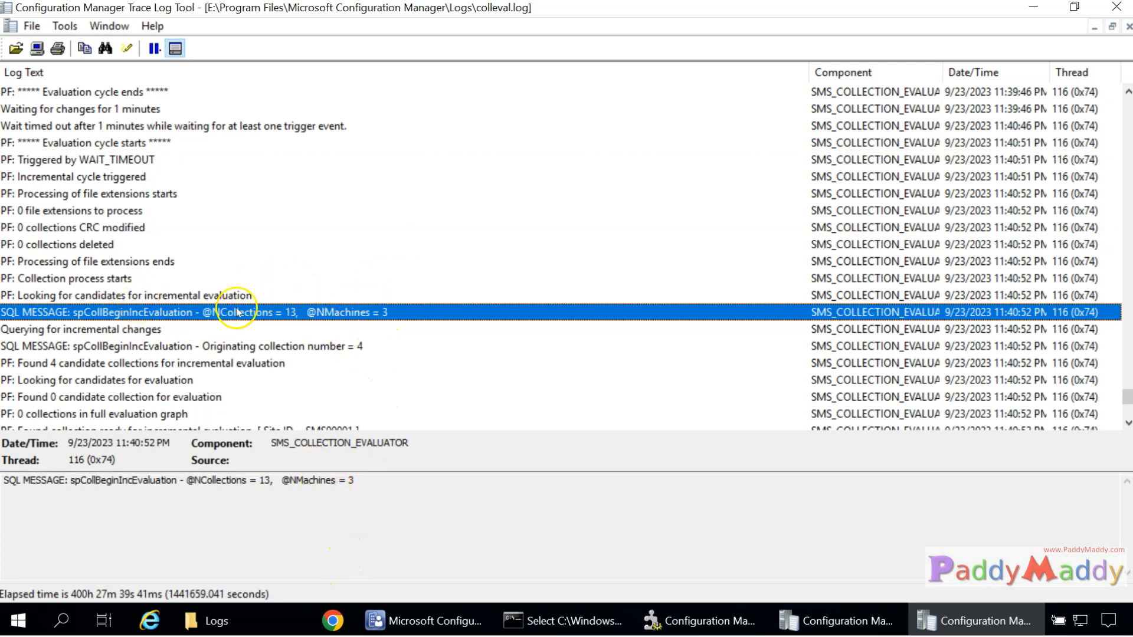
Highlight 'Found 4 candidate collections' and the SMS00001 ready-for-evaluation entry.
click(59, 363)
drag(51, 481, 278, 491)
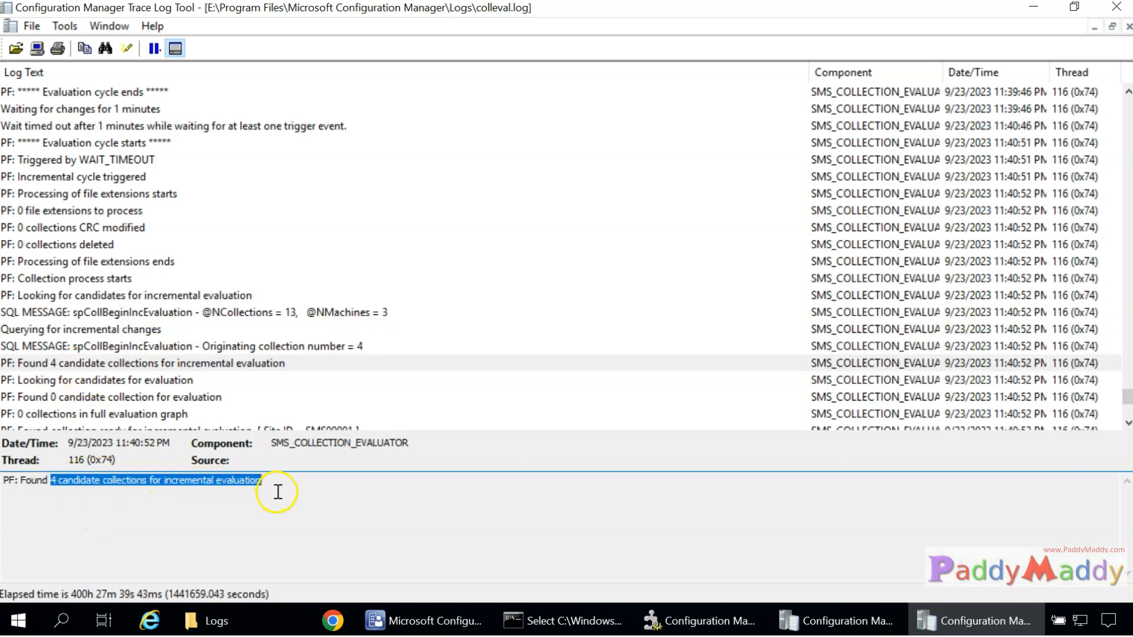
scroll(233, 337, down, 2)
click(352, 335)
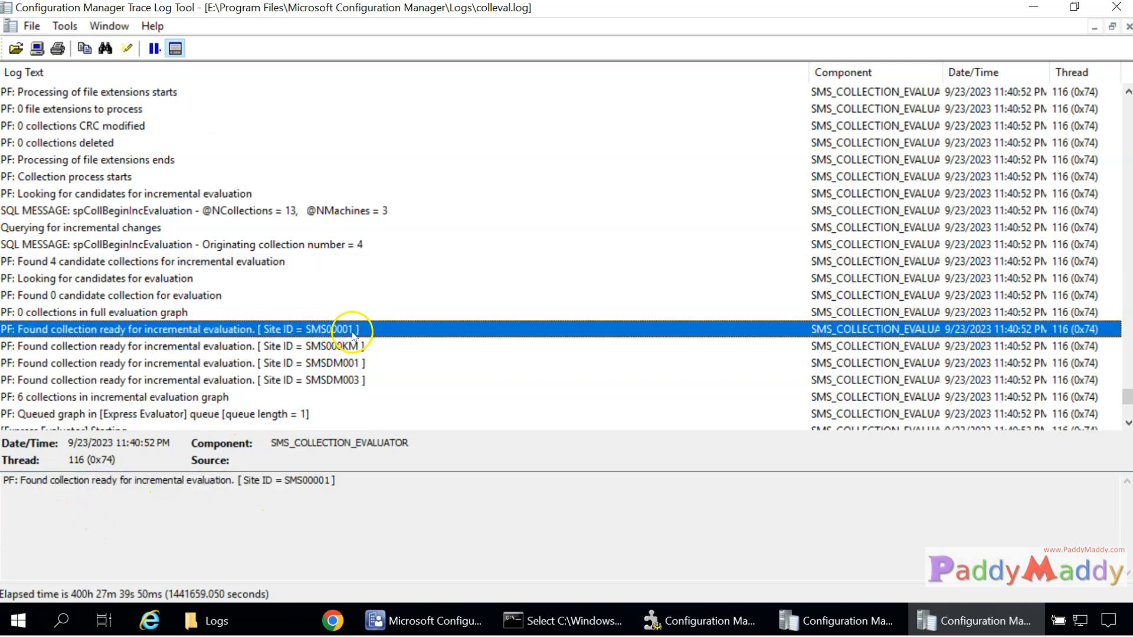
drag(285, 480, 329, 480)
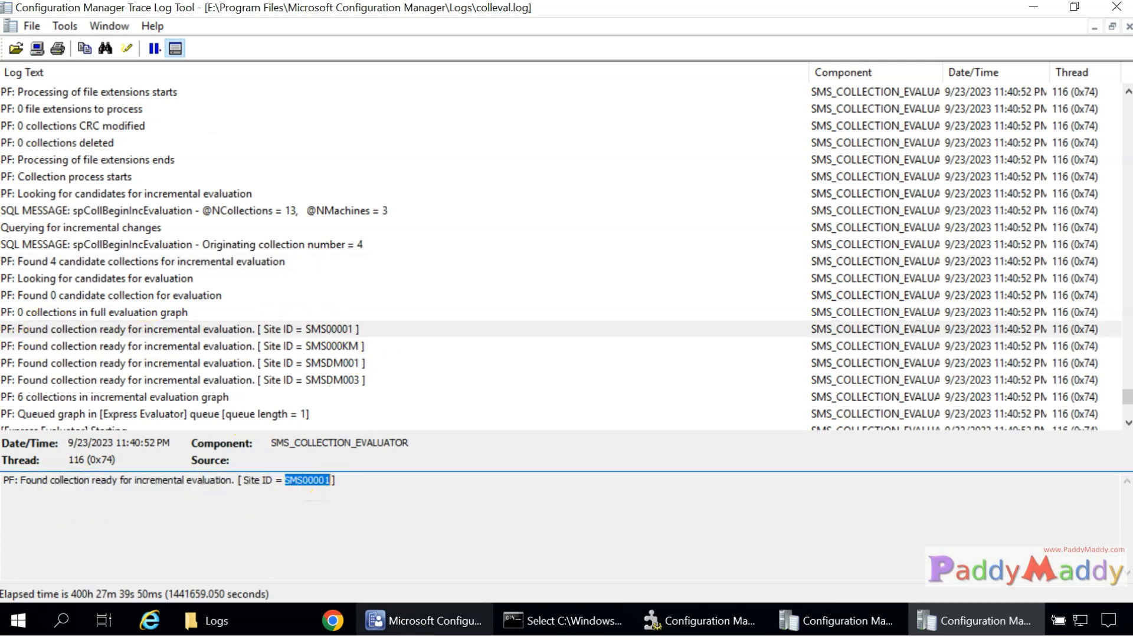
right_click(407, 618)
Add a Collection ID column to Device Collections and move it beside Limiting Collection.
click(418, 621)
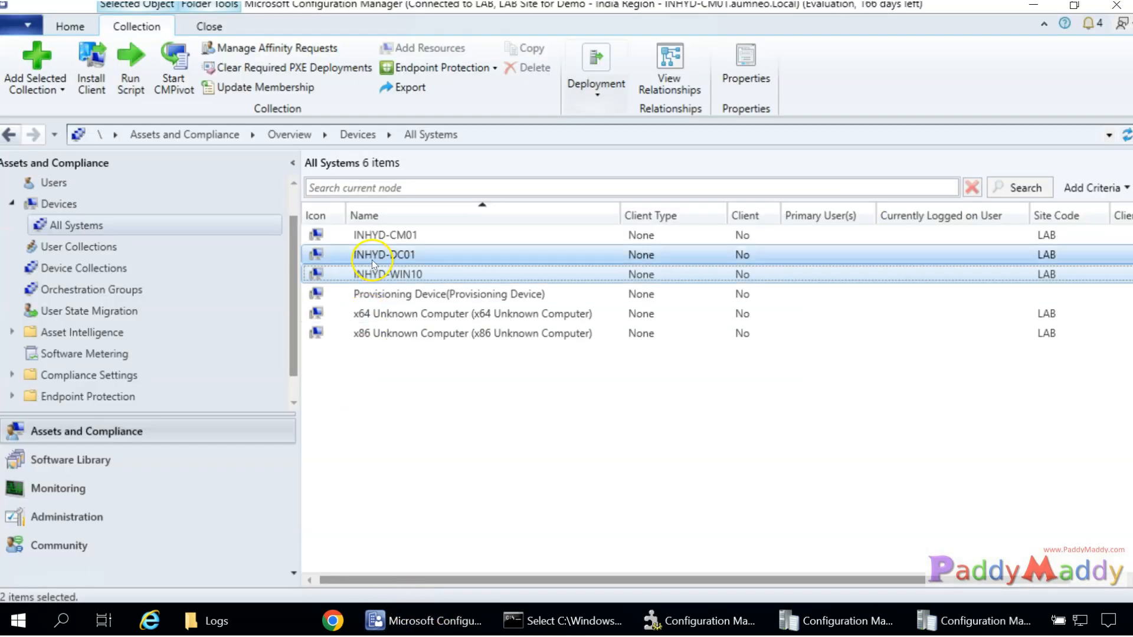
click(70, 268)
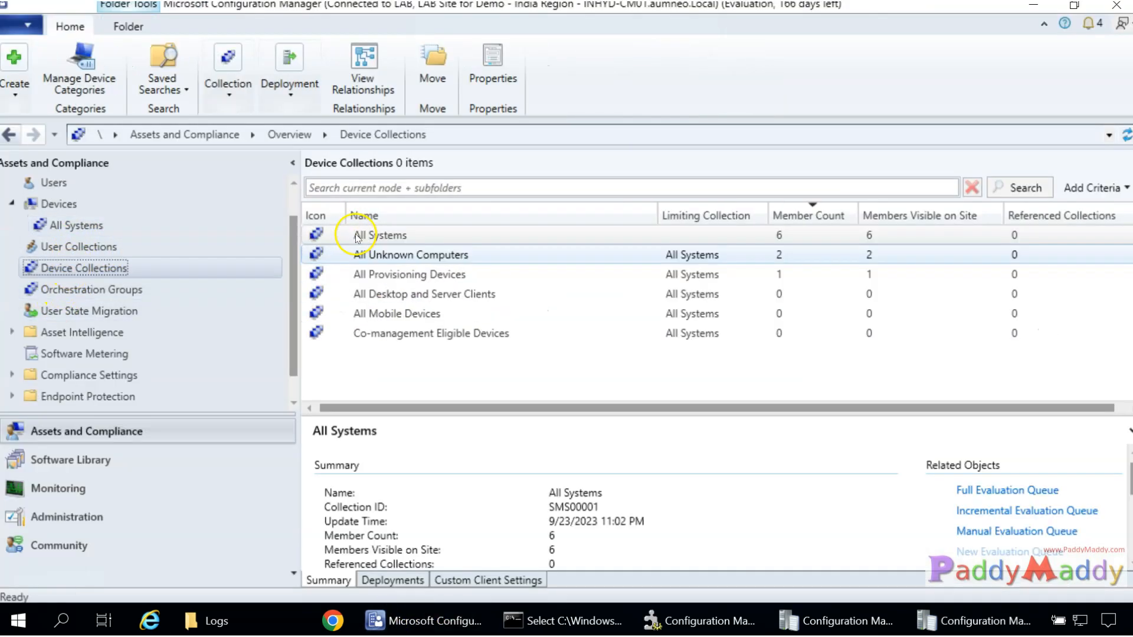
right_click(389, 217)
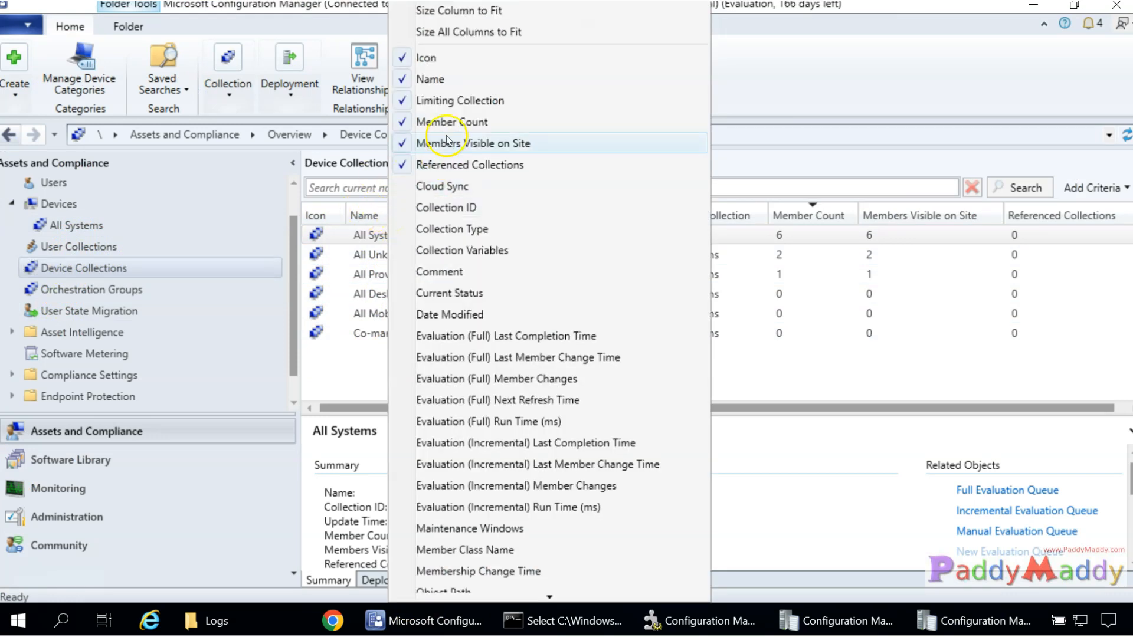
click(458, 210)
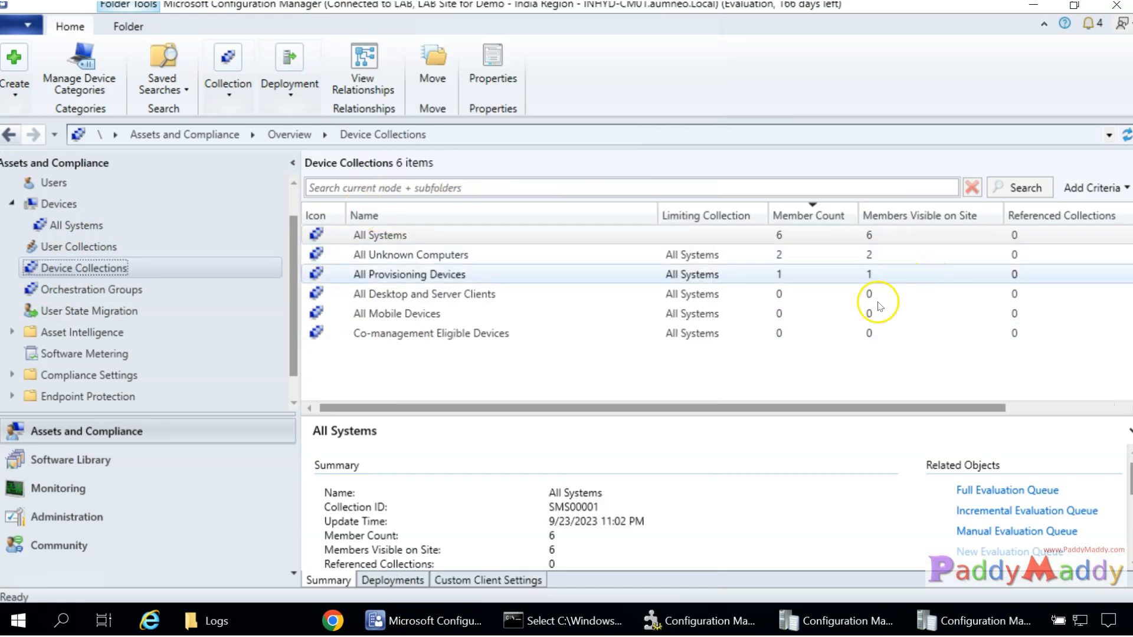
drag(734, 408, 948, 390)
drag(1040, 220, 728, 223)
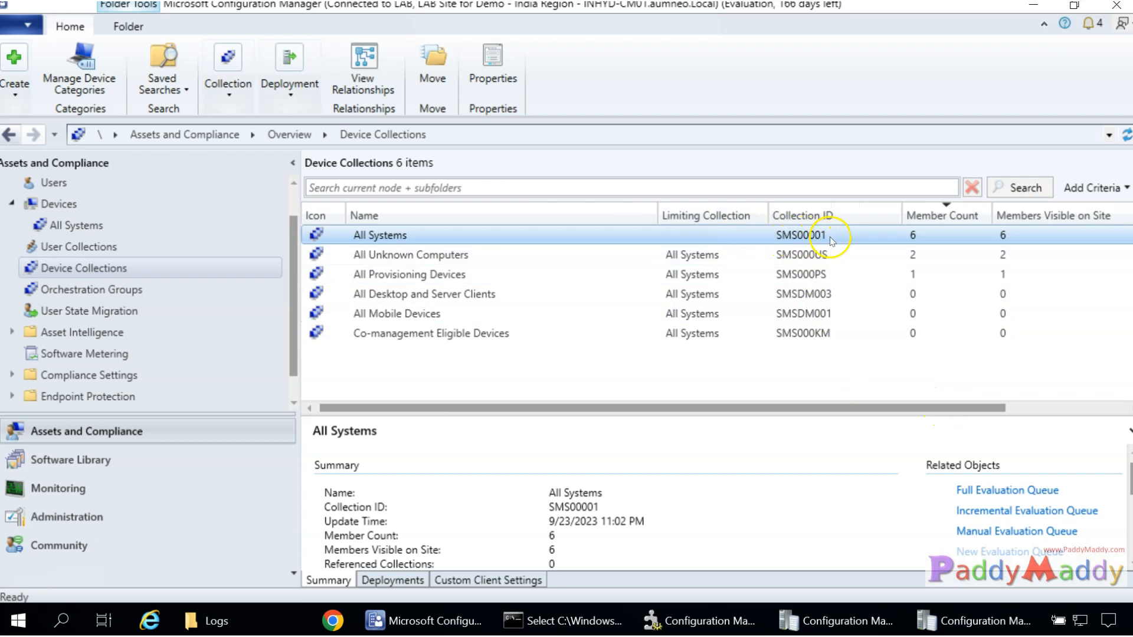
click(951, 620)
Follow the express evaluation to 'Results refreshed for collection SMS00001, 2 entries changed'.
scroll(168, 325, down, 3)
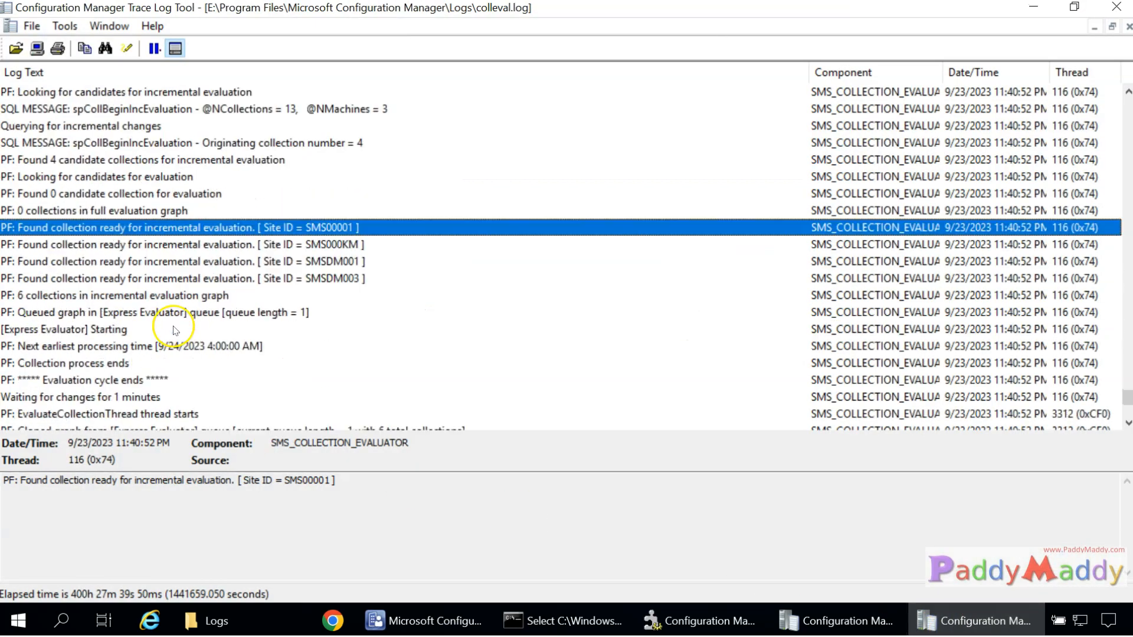
click(195, 295)
click(200, 280)
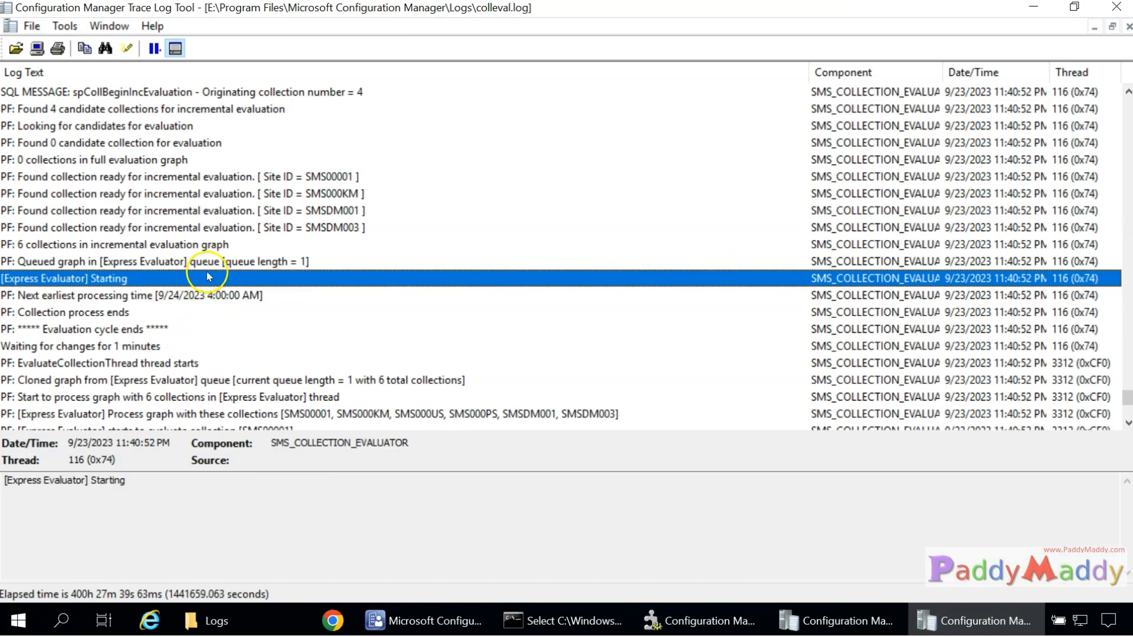
click(333, 381)
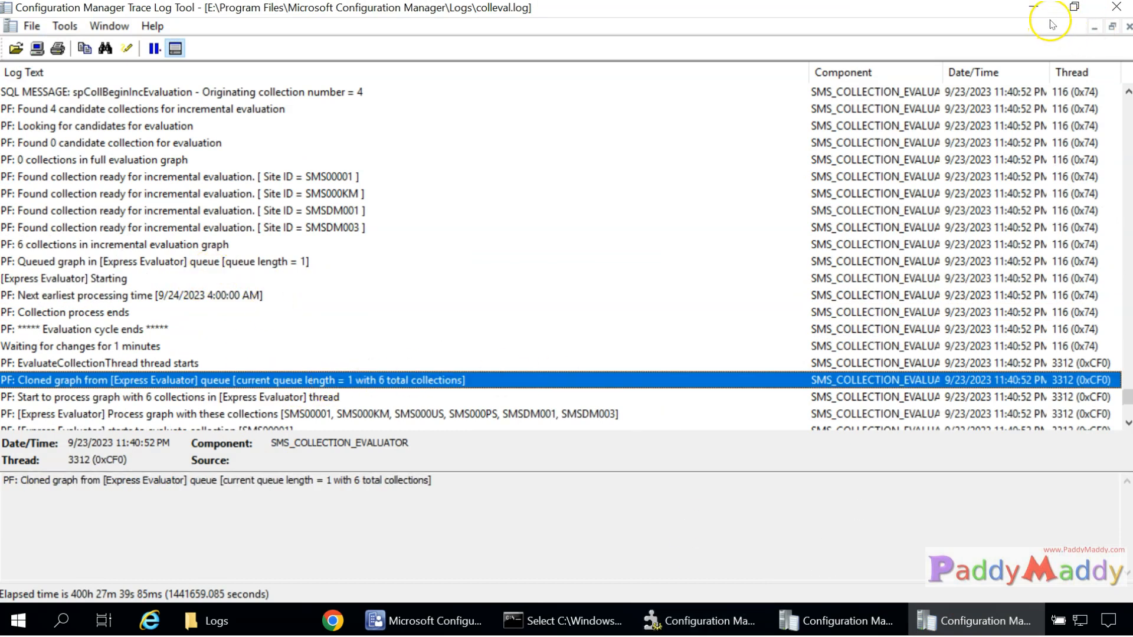
scroll(342, 223, down, 3)
click(306, 363)
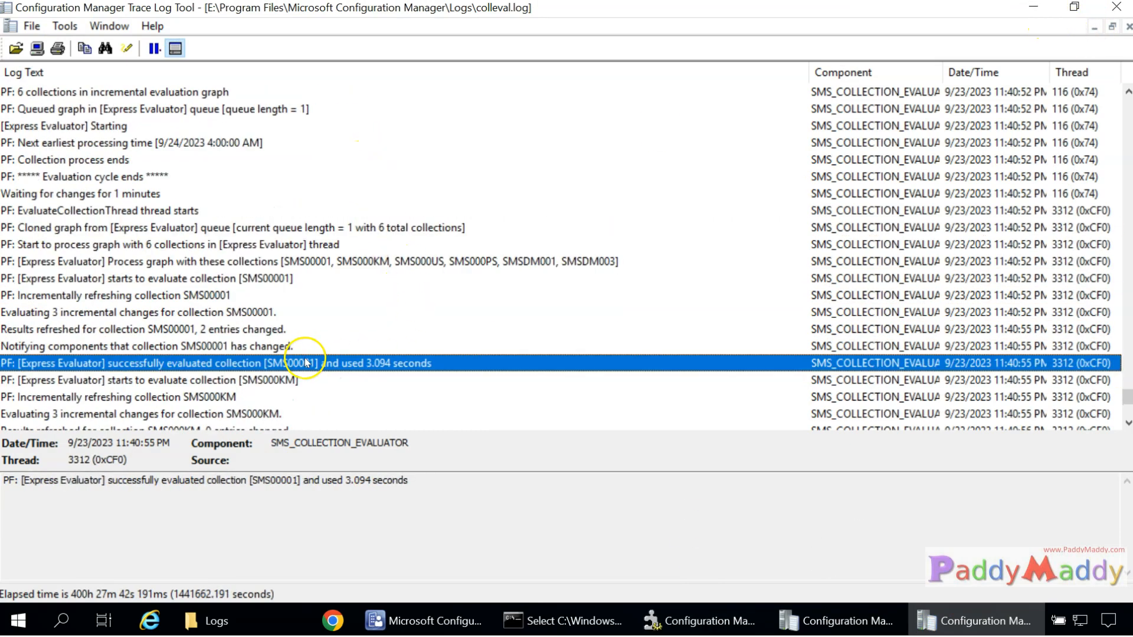
click(197, 329)
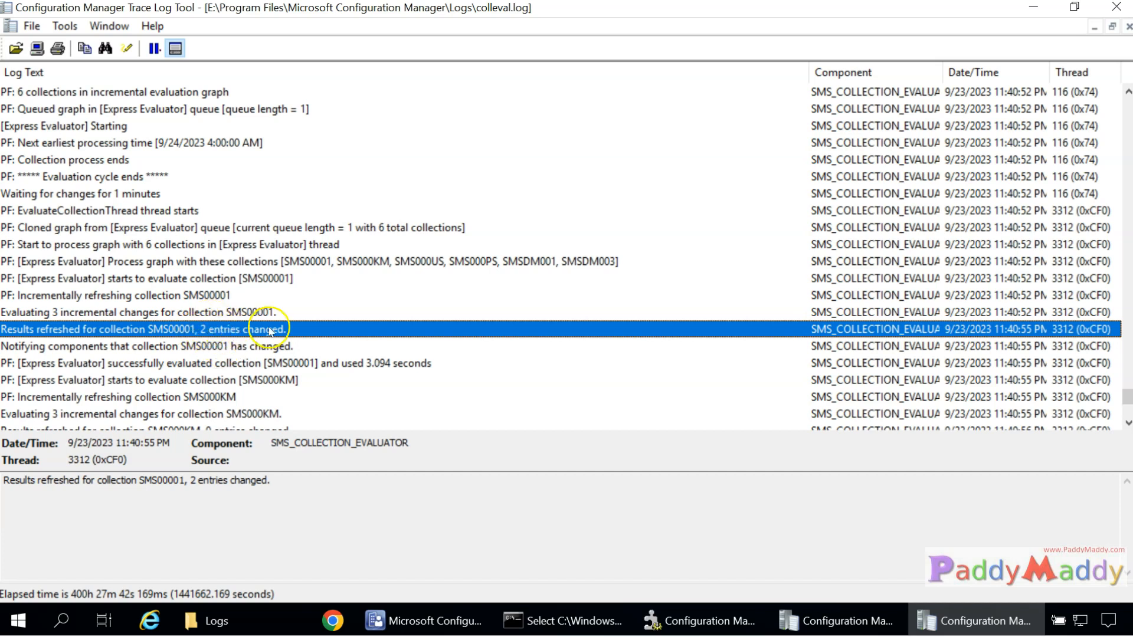
click(435, 621)
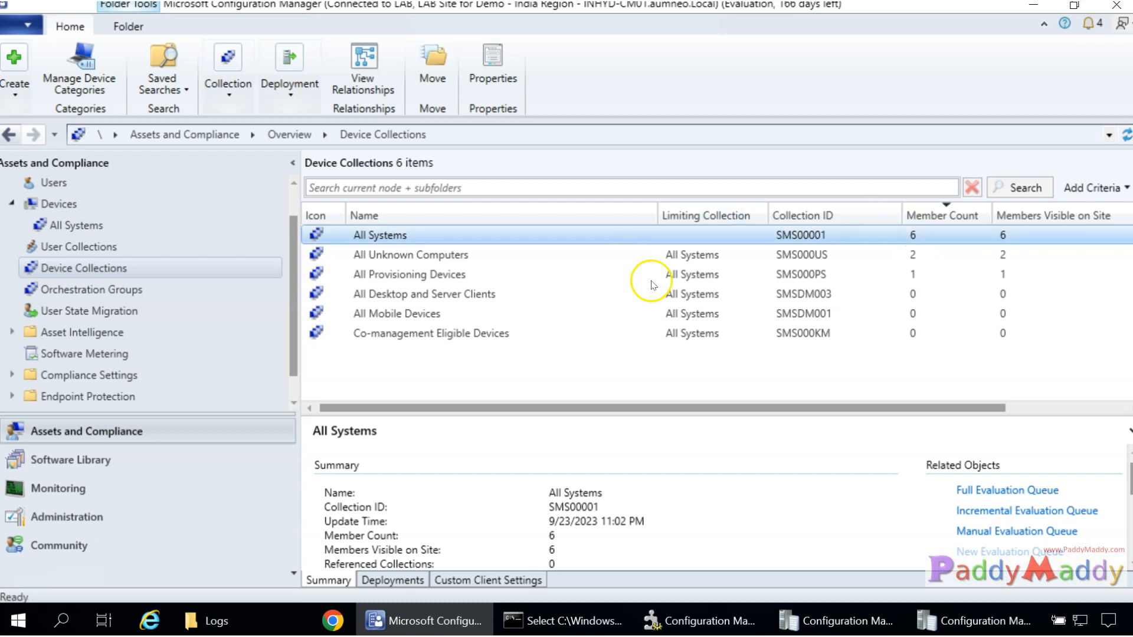
Open All Systems, select INHYD-CM01, INHYD-DC01 and INHYD-WIN10, and cross-check colleval.log.
double_click(443, 235)
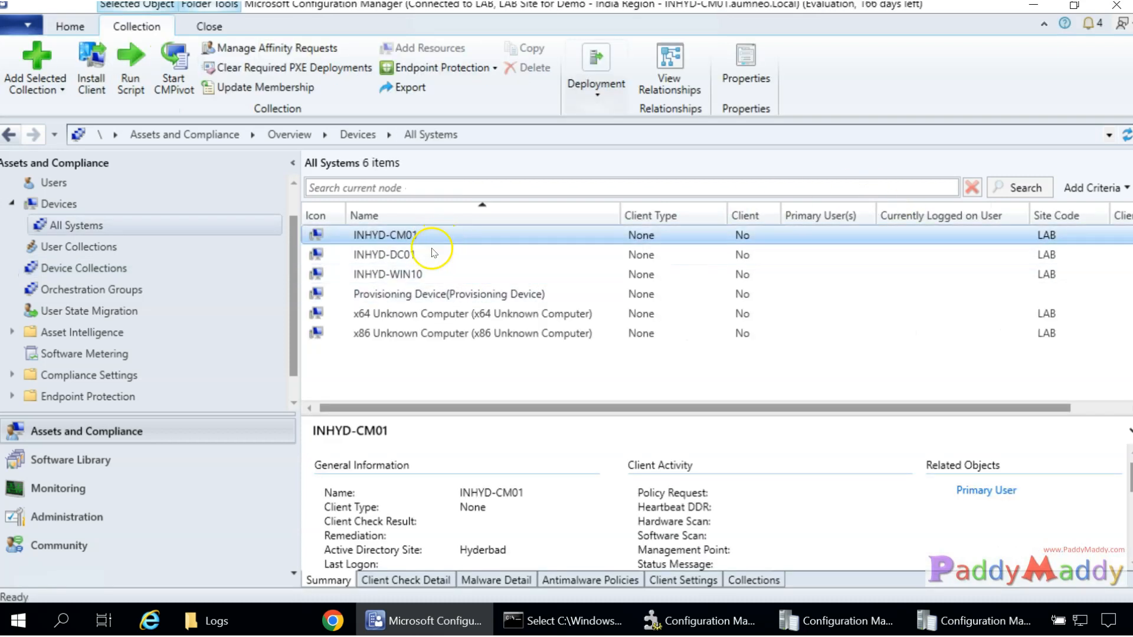
click(416, 237)
click(408, 255)
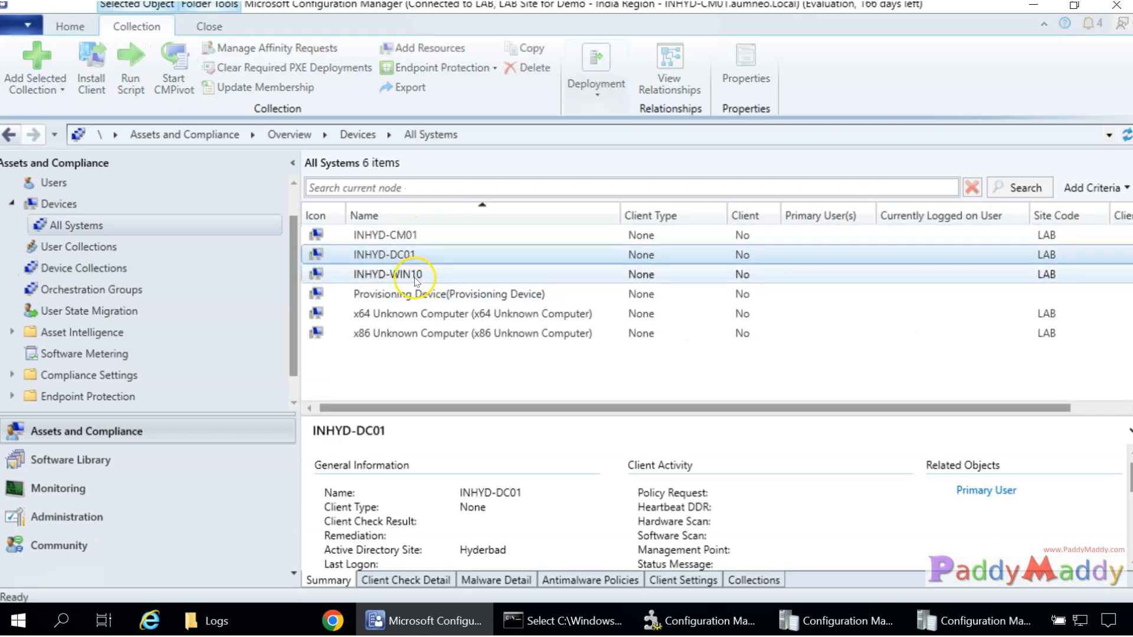
ctrl+click(414, 274)
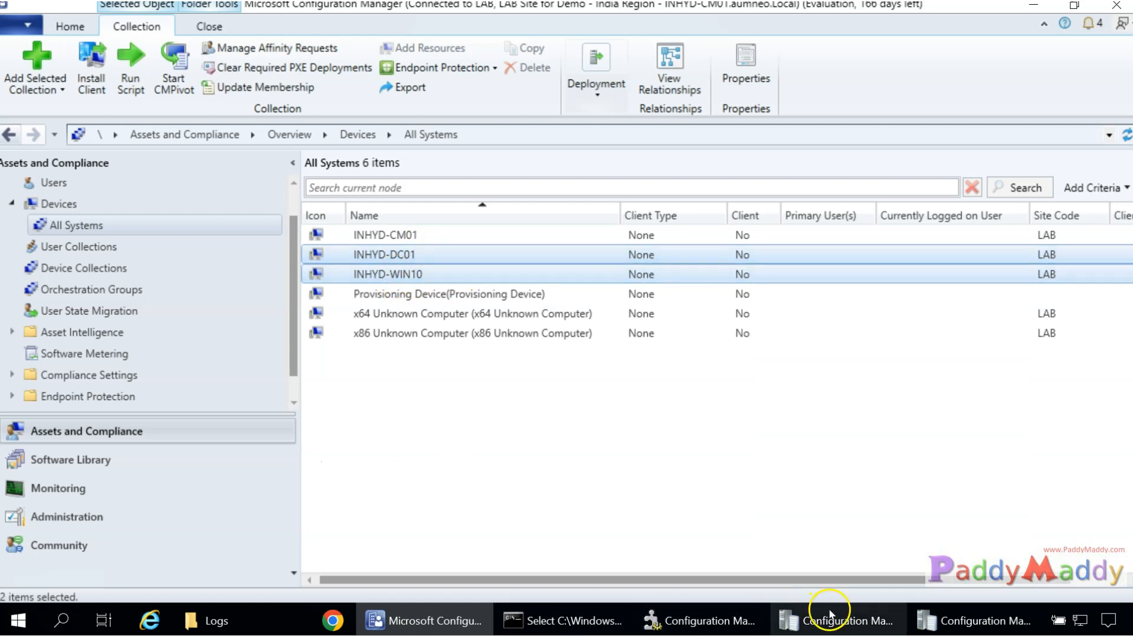
click(997, 620)
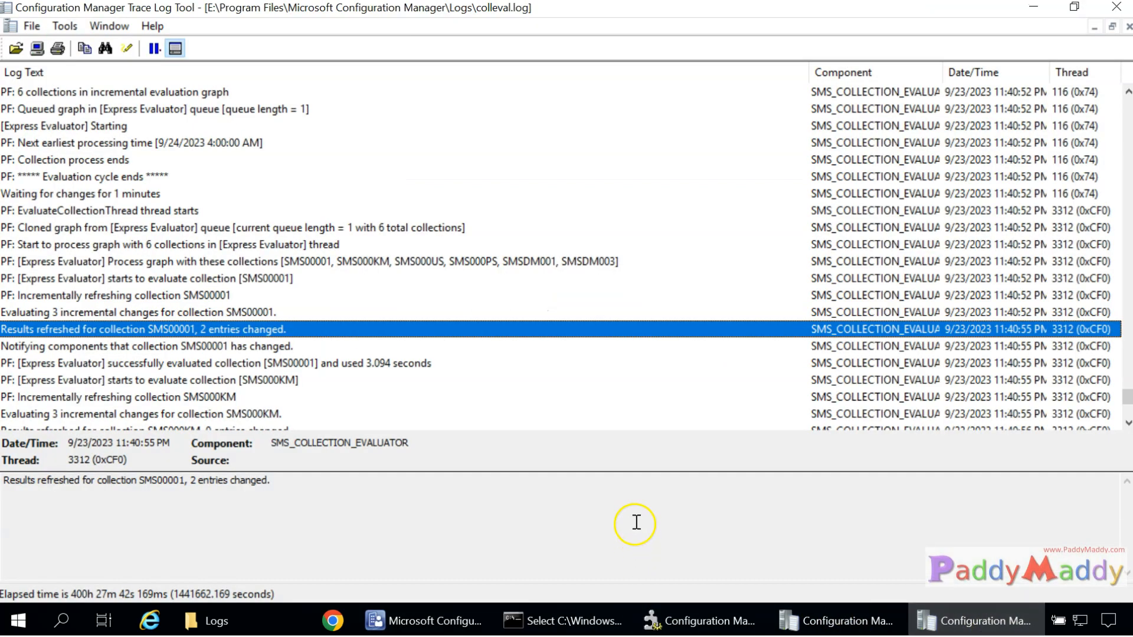
click(425, 620)
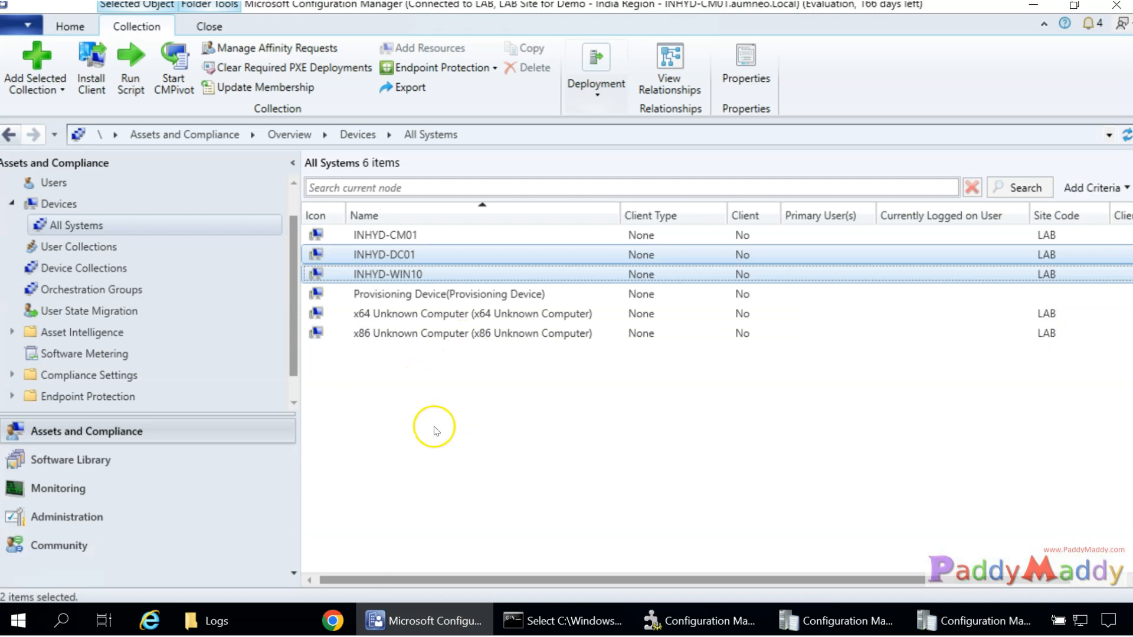
Visit the Administration workspace and the log again, then return to Assets and Compliance.
click(66, 527)
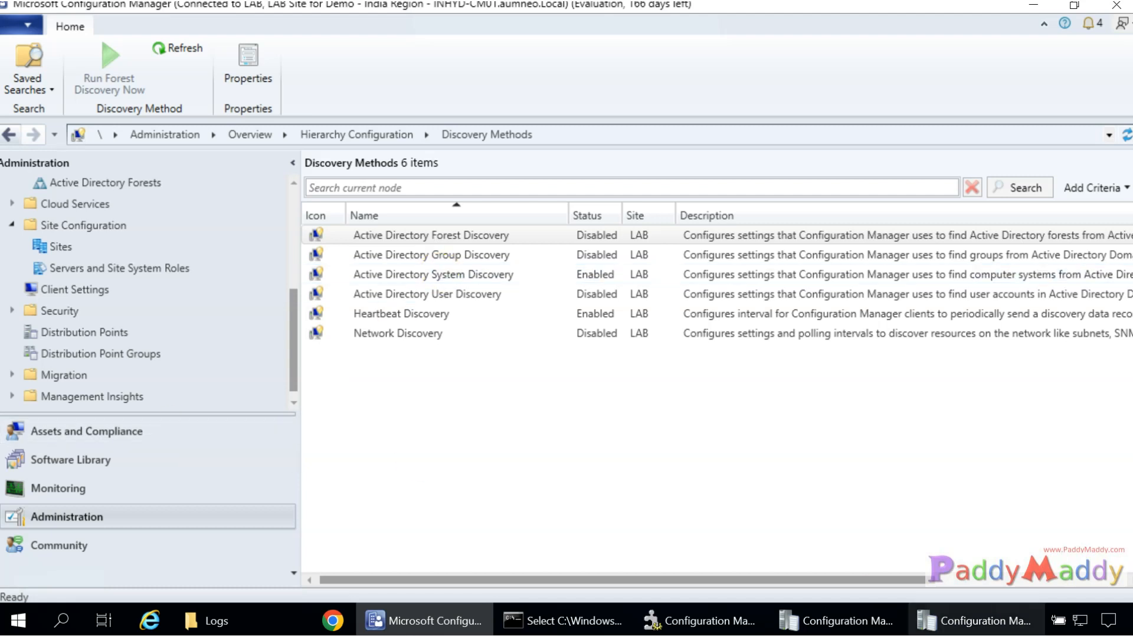
click(974, 621)
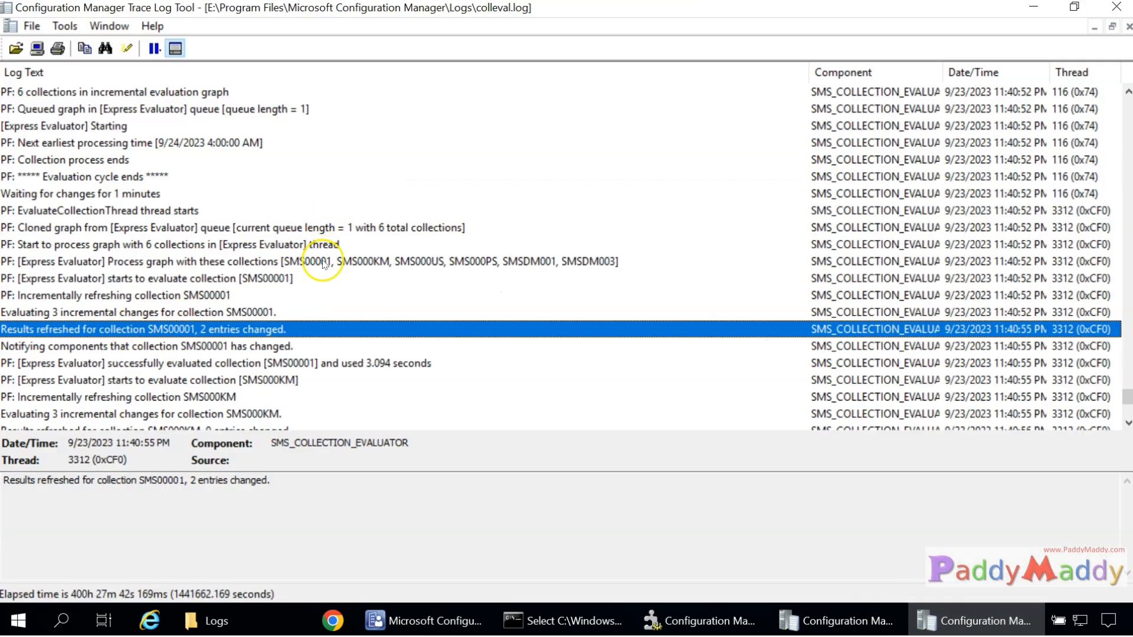
mouse_move(413, 621)
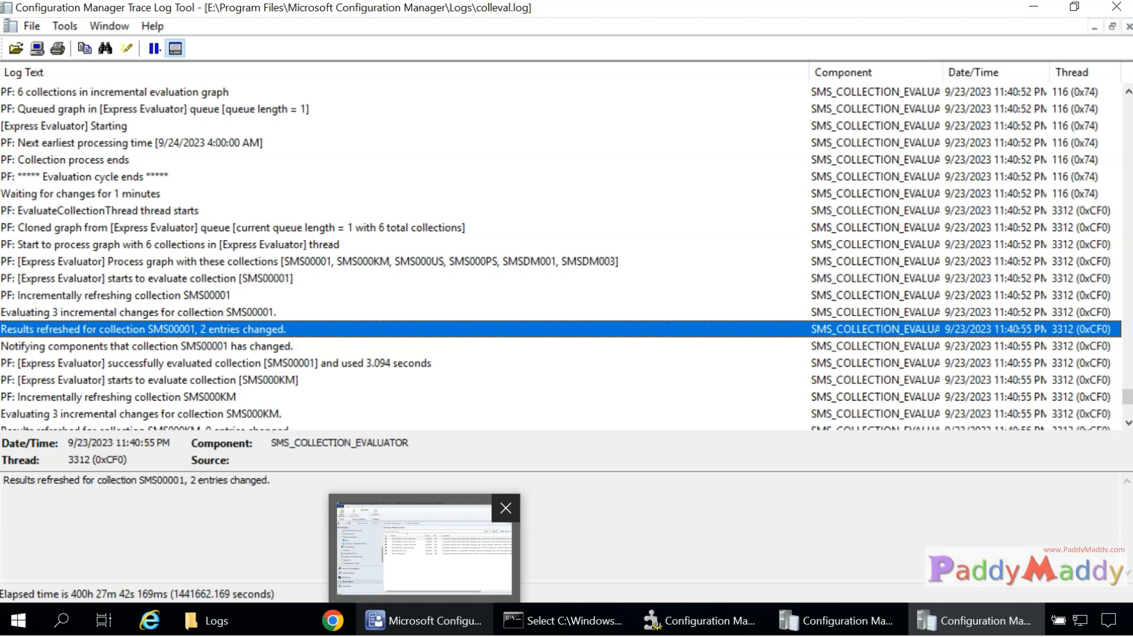
click(437, 618)
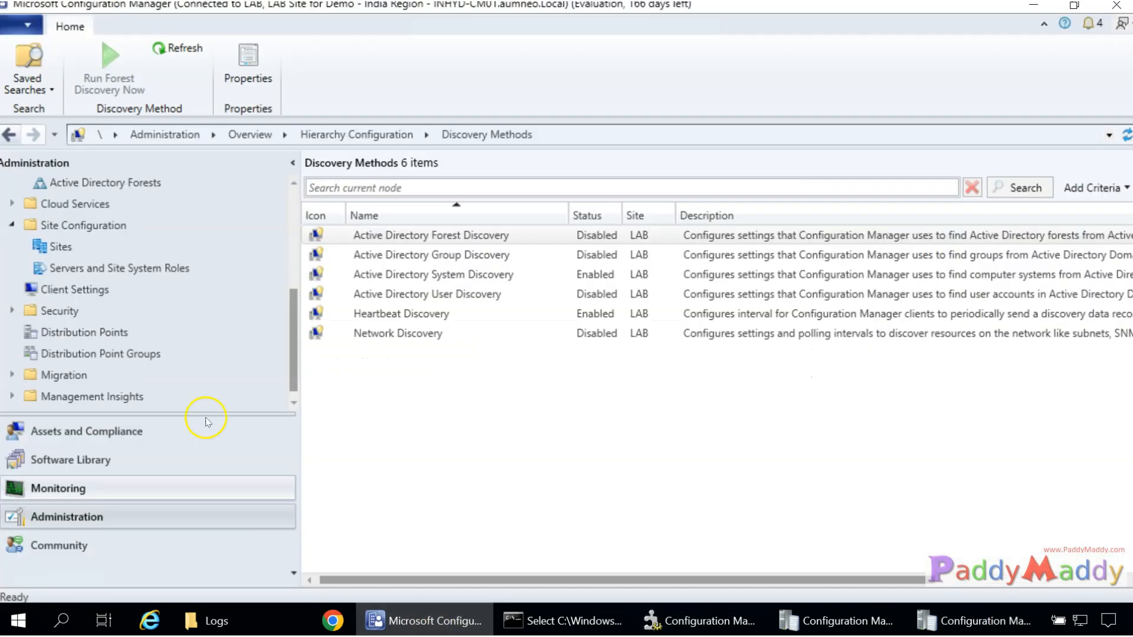
click(44, 426)
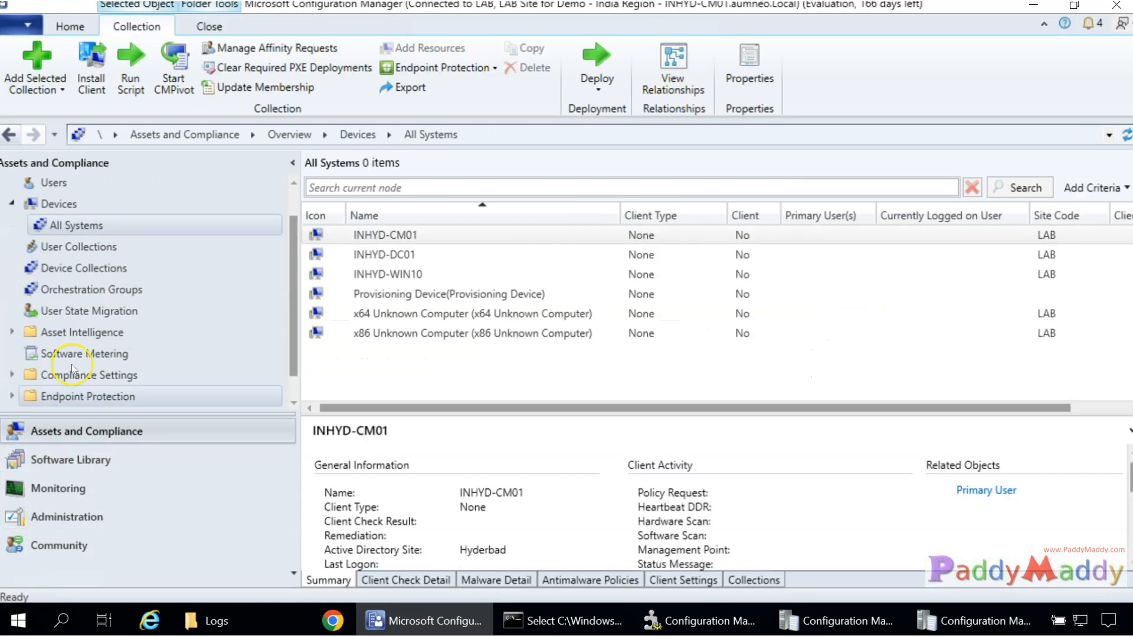
Run and confirm Update Membership on the All Systems device collection.
click(69, 270)
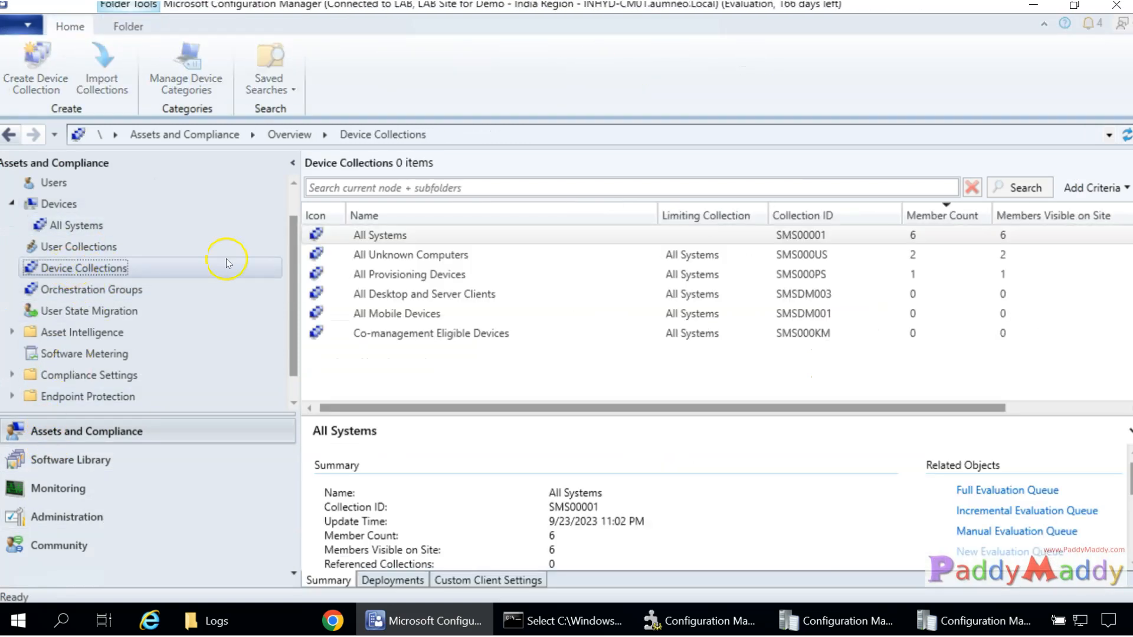
right_click(400, 237)
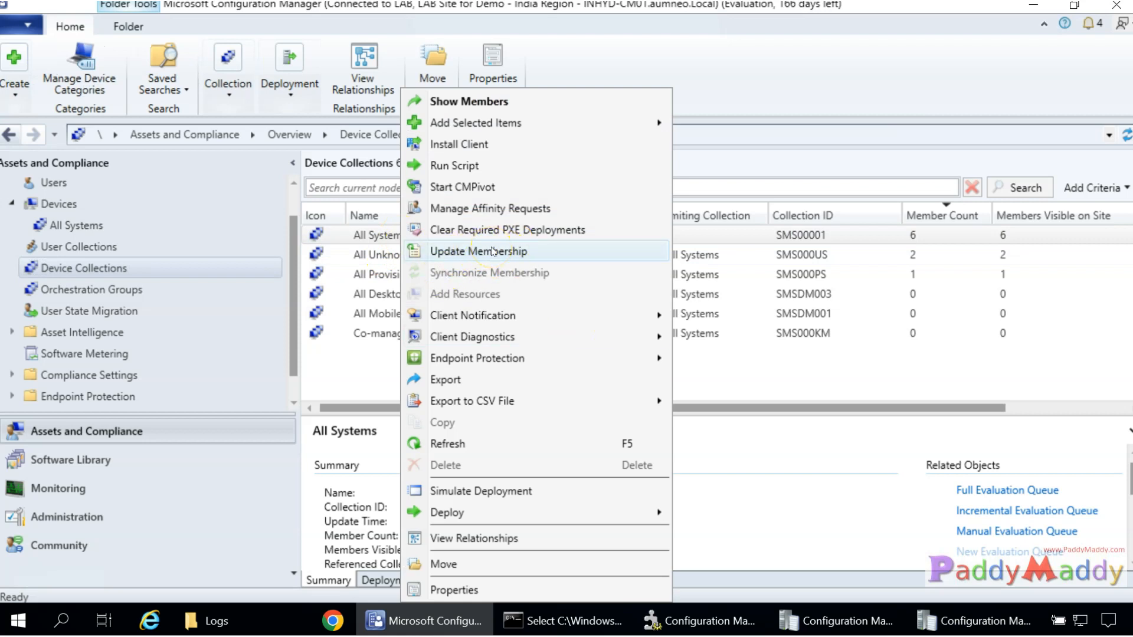
click(494, 252)
click(629, 380)
click(819, 624)
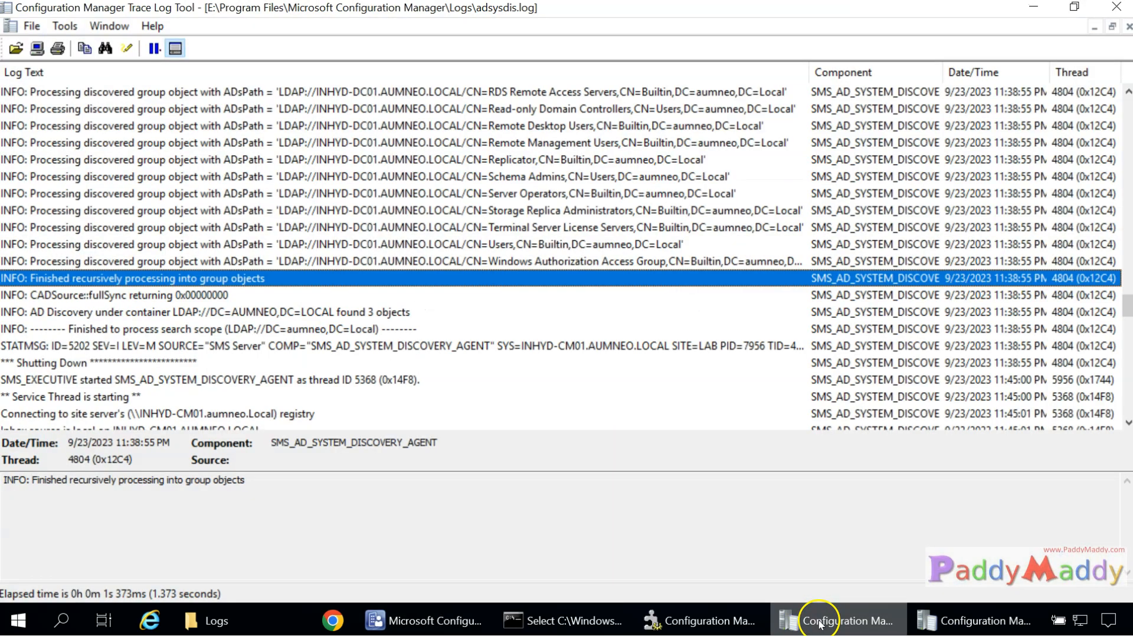
Check the newest adsysdis.log entries, then find colleval.log's 12:03 AM cycle: 13 collections, 0 candidates.
scroll(450, 392, down, 10)
click(450, 396)
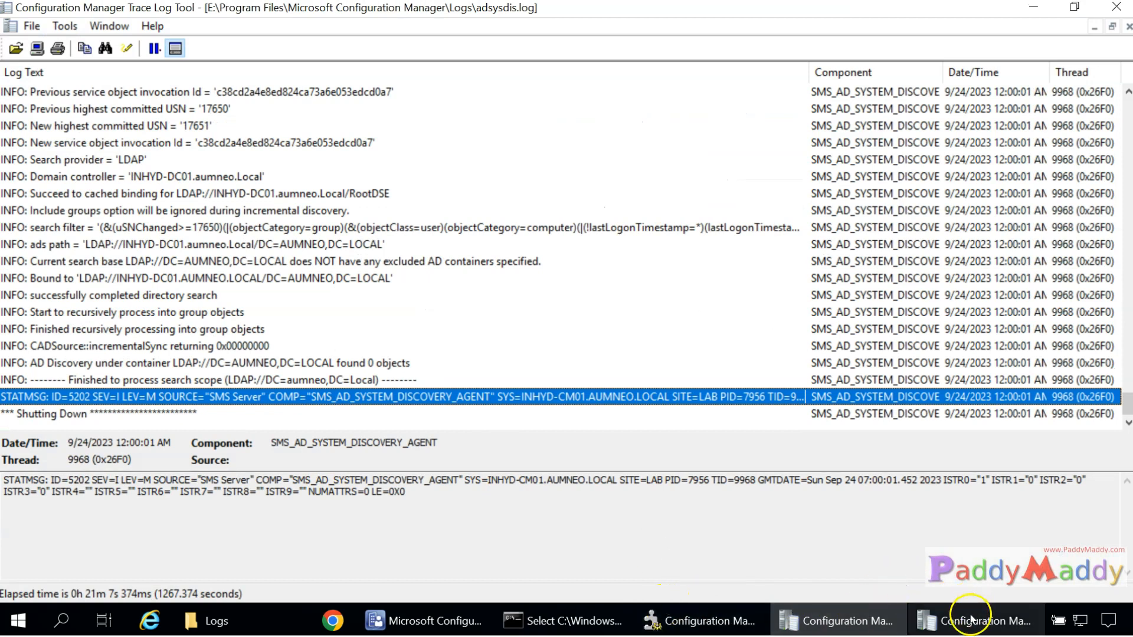
click(971, 619)
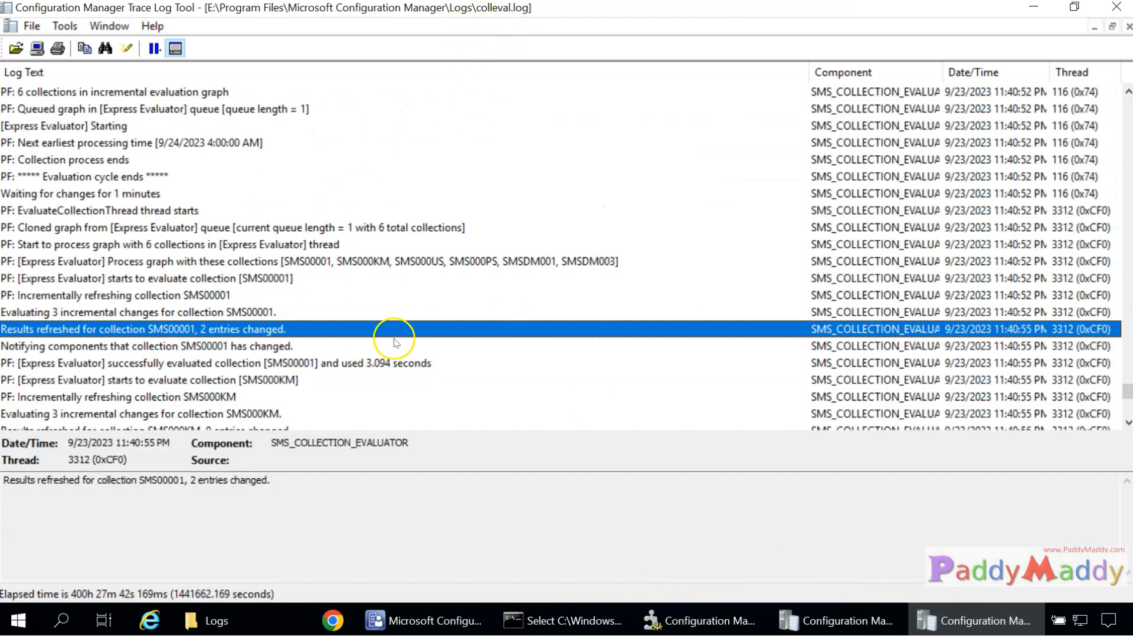
scroll(395, 342, down, 20)
scroll(419, 324, down, 20)
drag(1123, 401, 1123, 409)
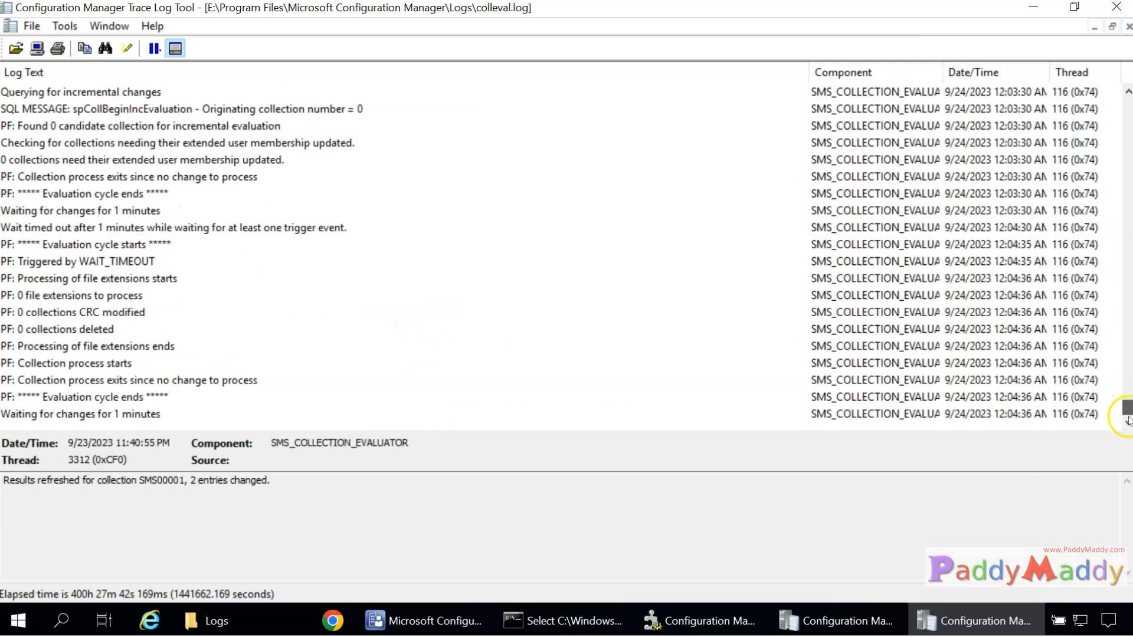
scroll(264, 389, up, 6)
click(267, 383)
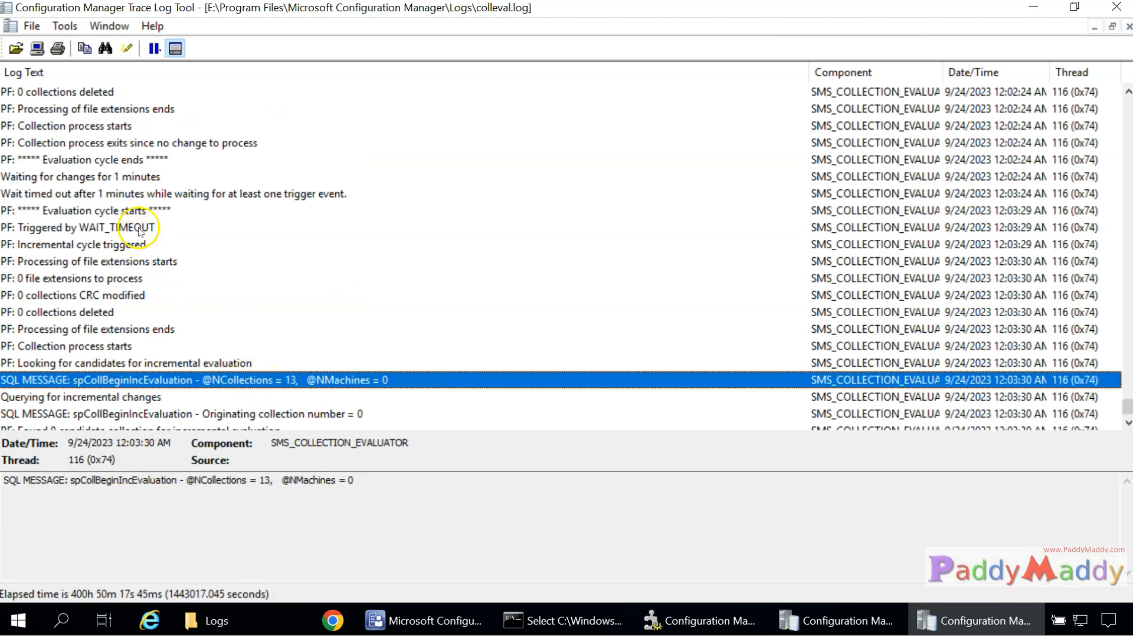
scroll(261, 349, up, 4)
scroll(269, 345, down, 10)
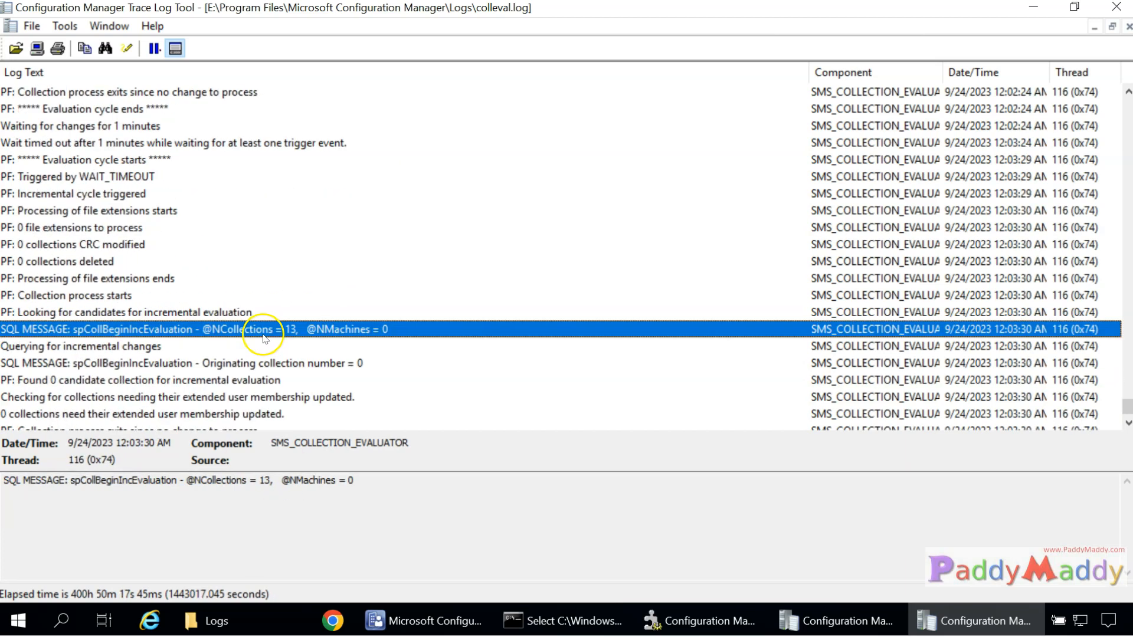
Refresh Device Collections with F5 so All Systems shows 9/24/2023 12:00 AM, then view Discovery Methods.
click(450, 621)
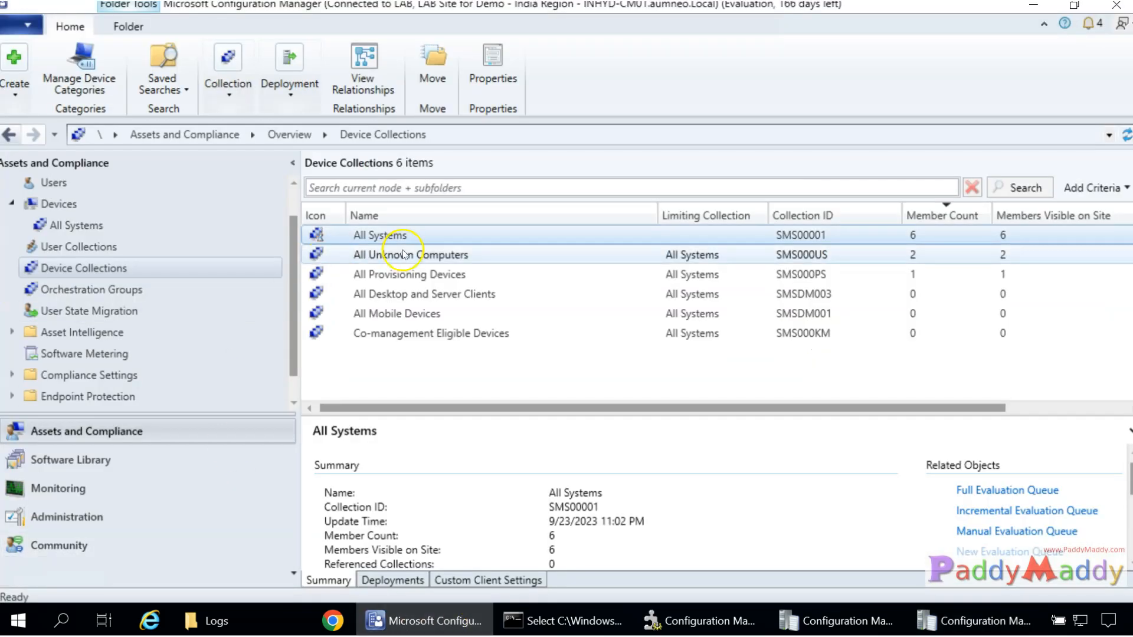
key(F5)
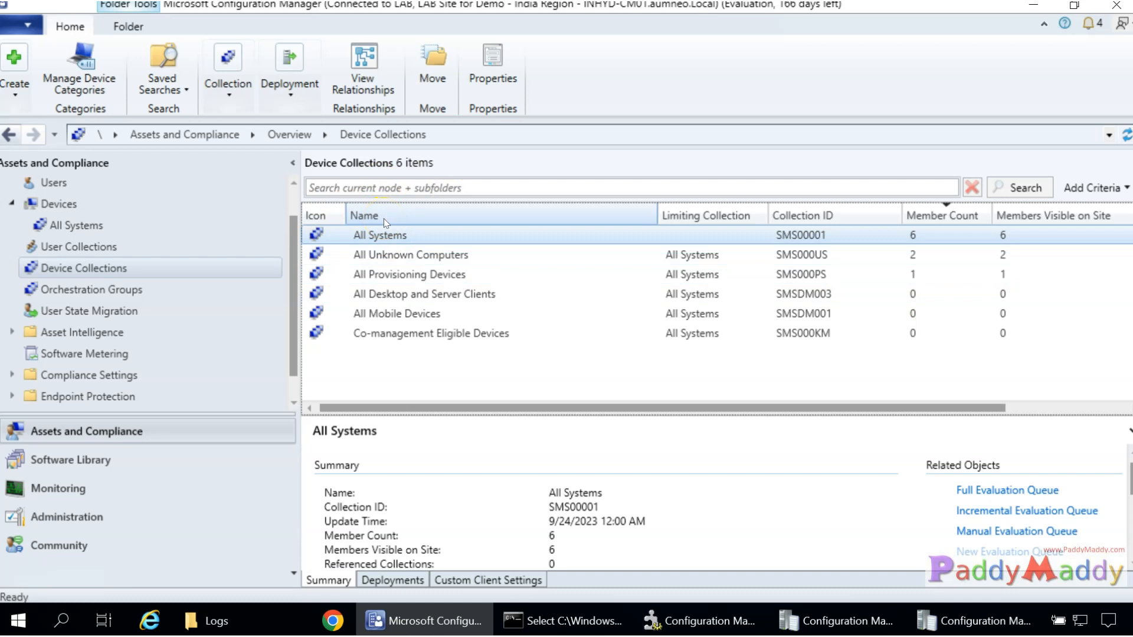
click(361, 236)
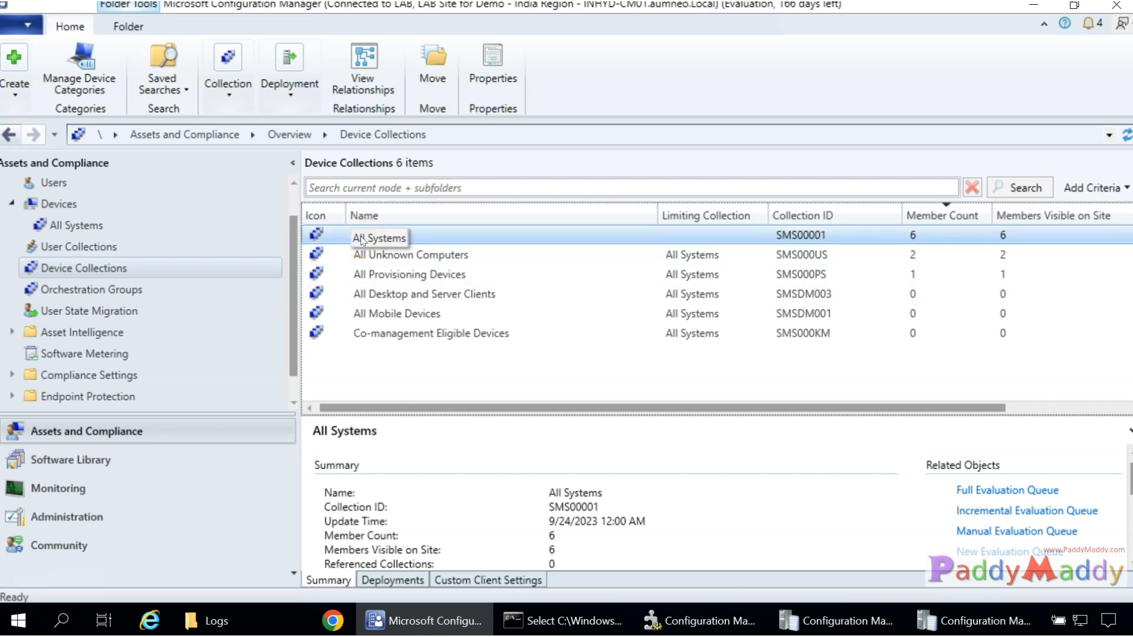
click(96, 515)
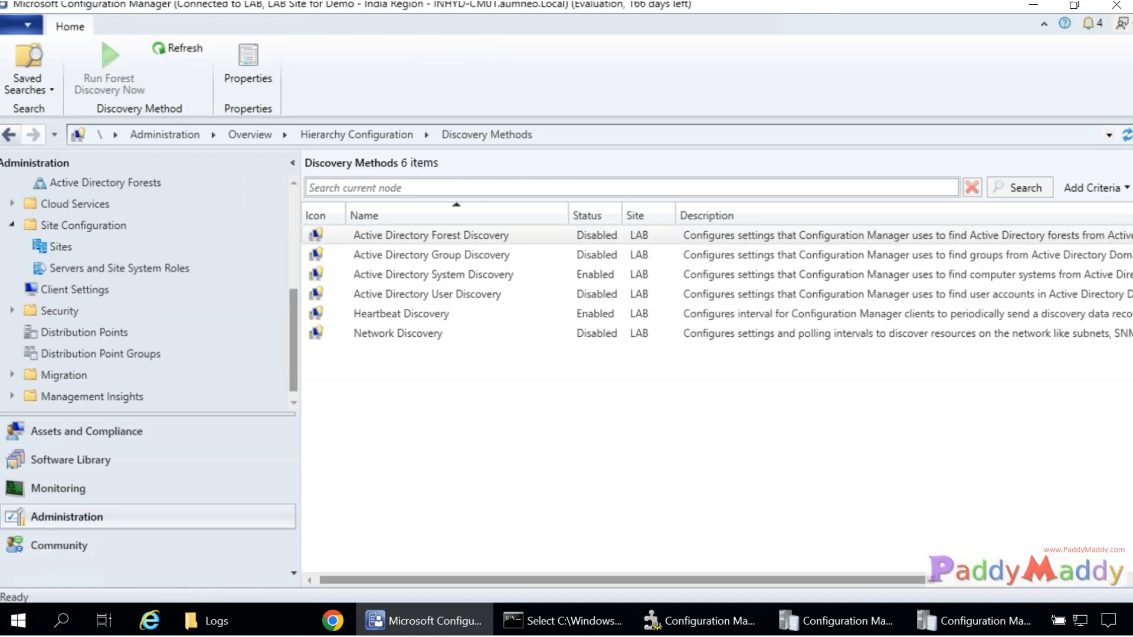
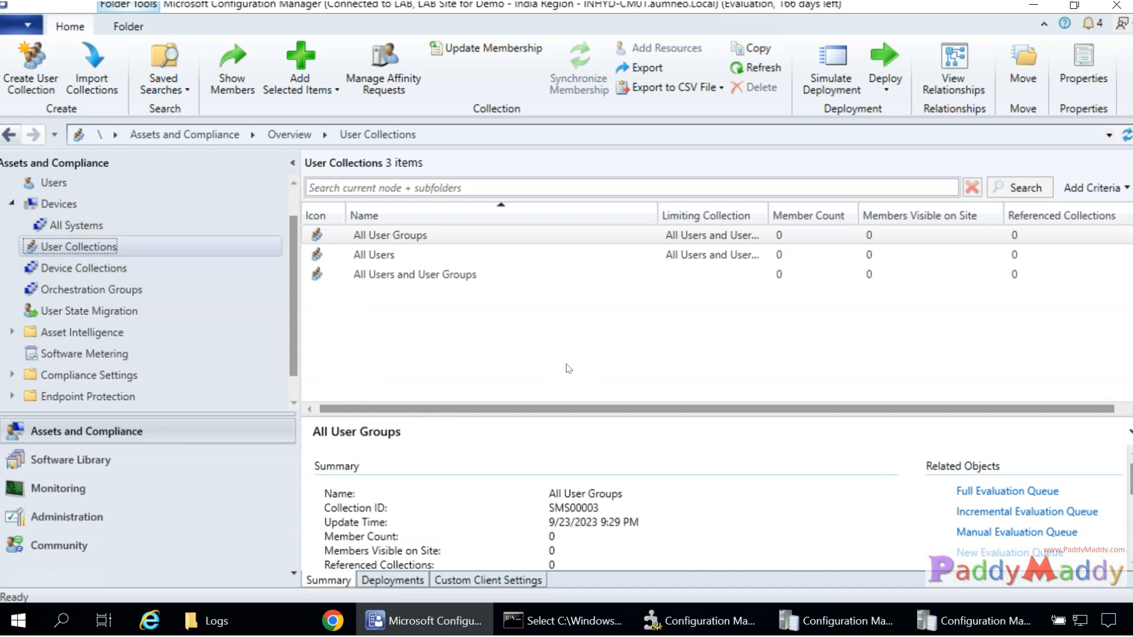
Look over User Collections and the All Users collection's summary details.
click(397, 231)
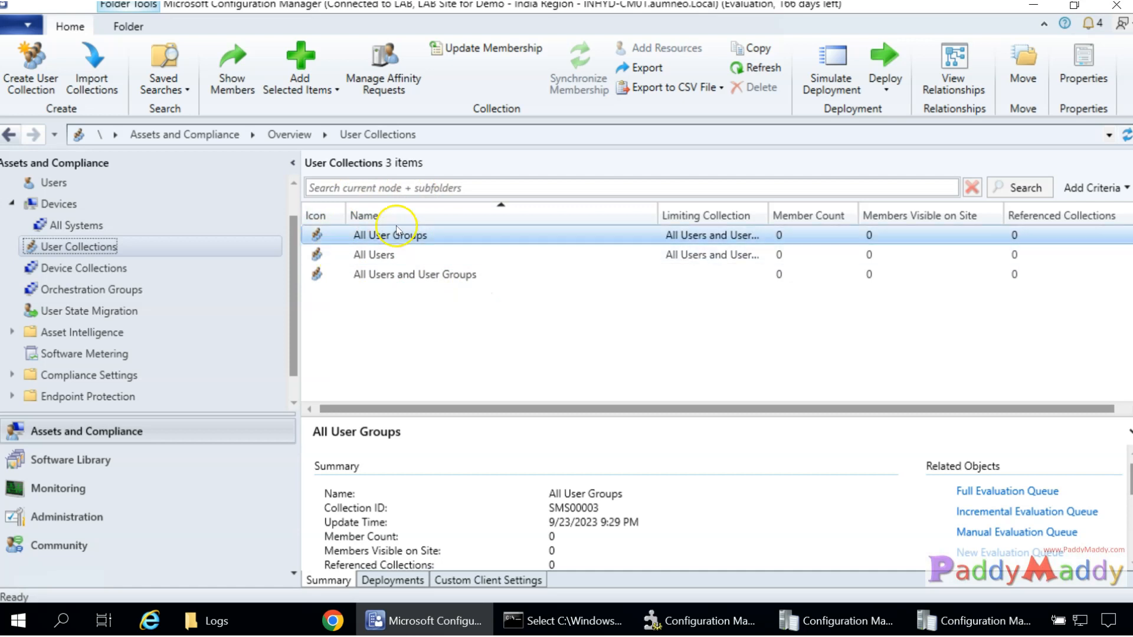
right_click(92, 248)
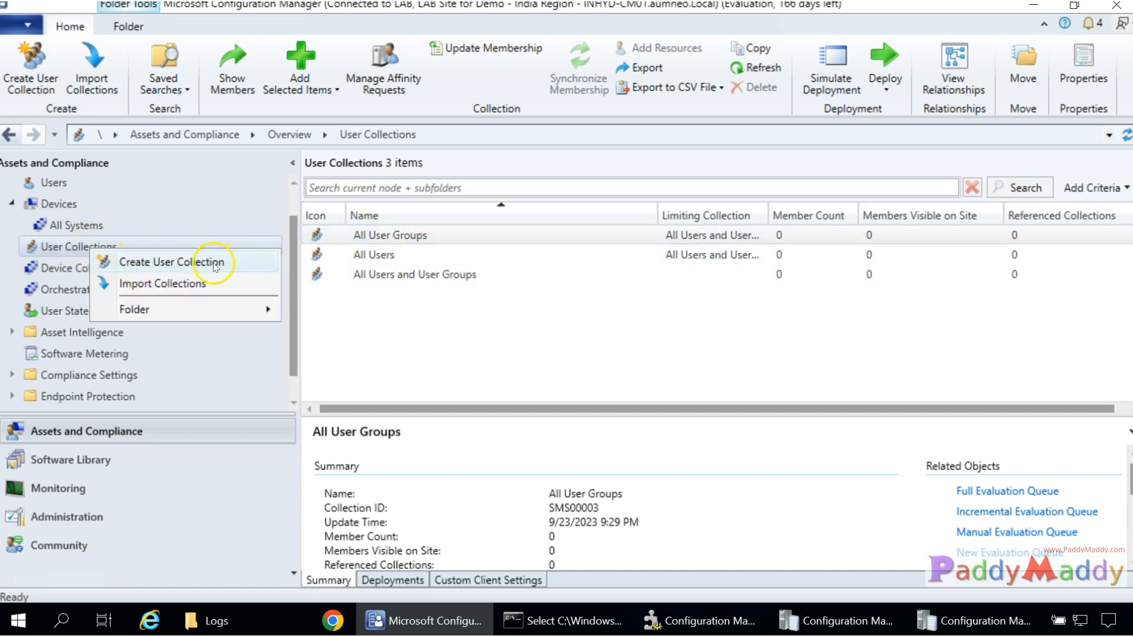
click(519, 341)
click(790, 260)
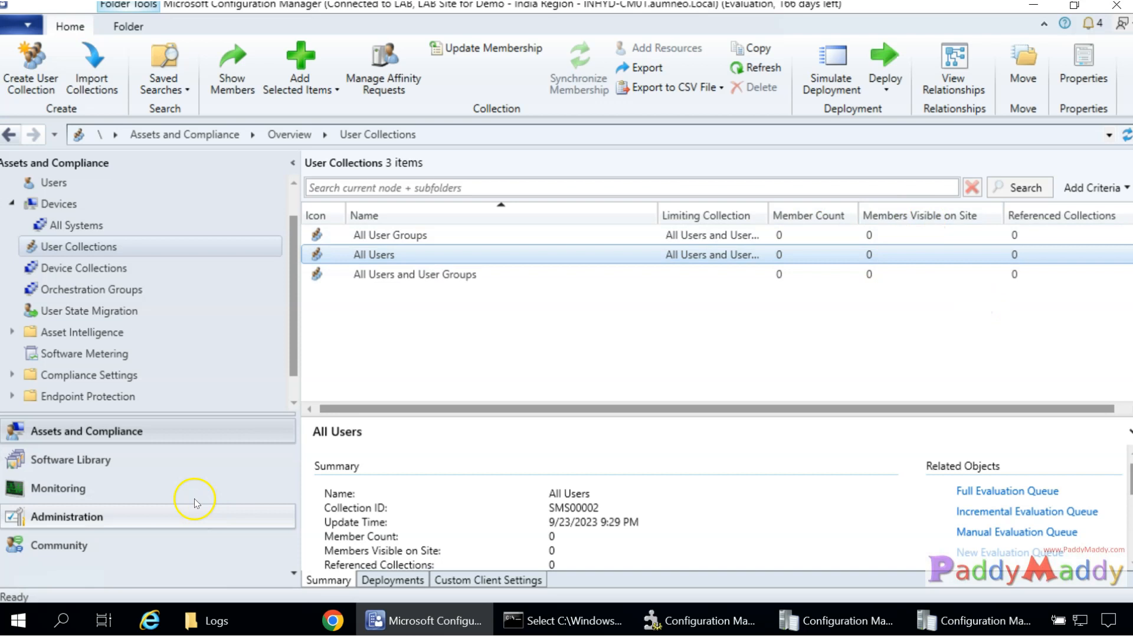
click(75, 514)
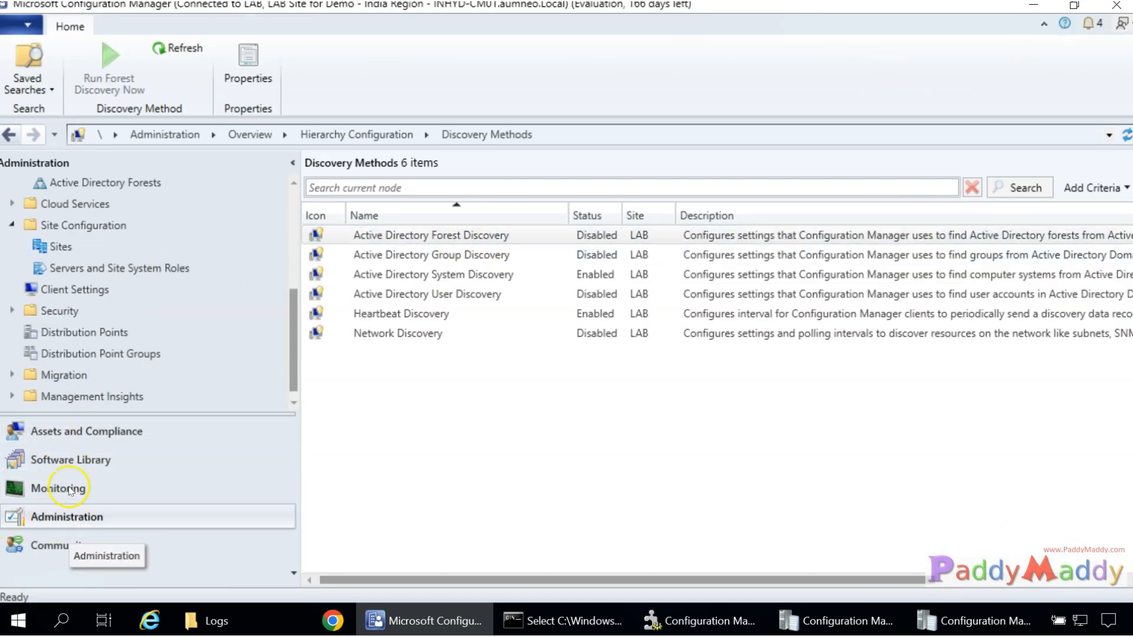
Open Active Directory User Discovery properties and review its attributes and polling schedule.
scroll(139, 353, up, 3)
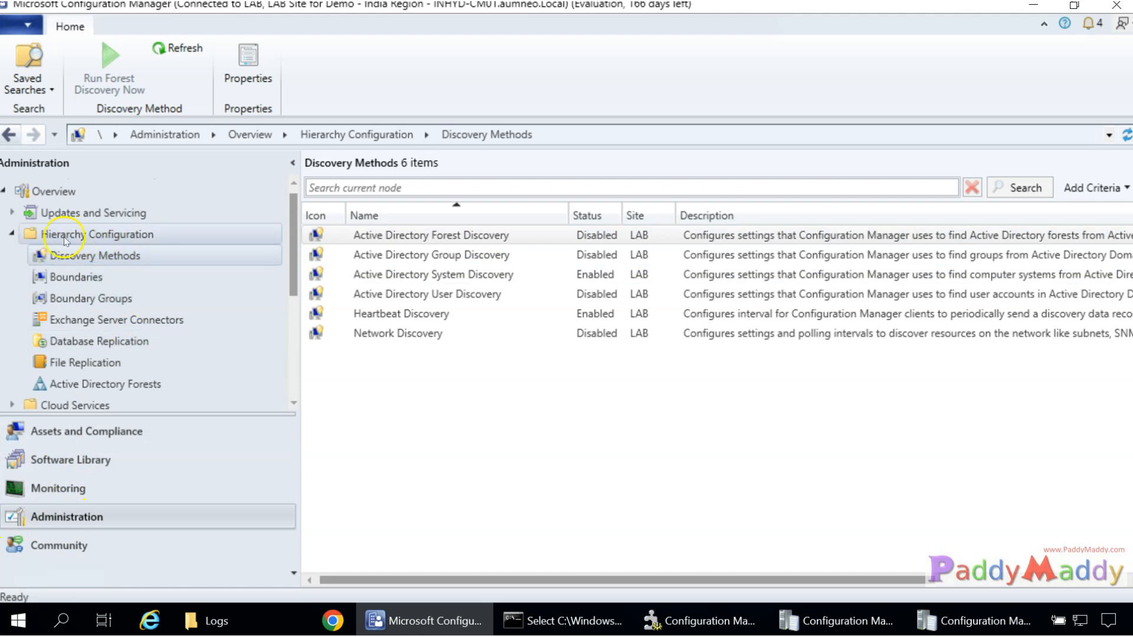
click(565, 432)
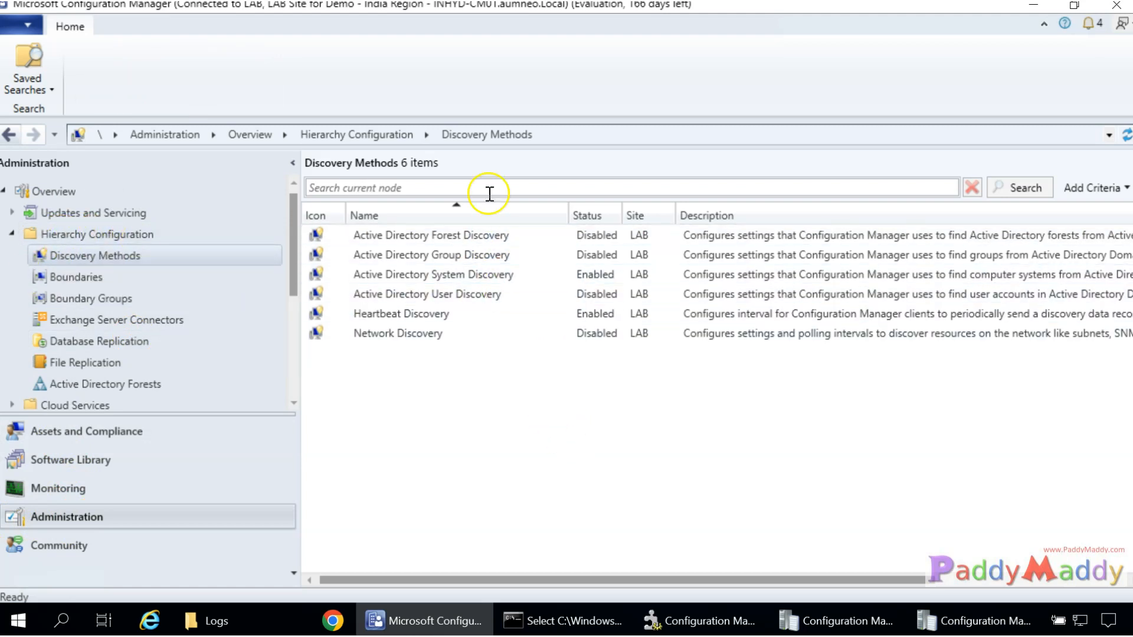
click(467, 294)
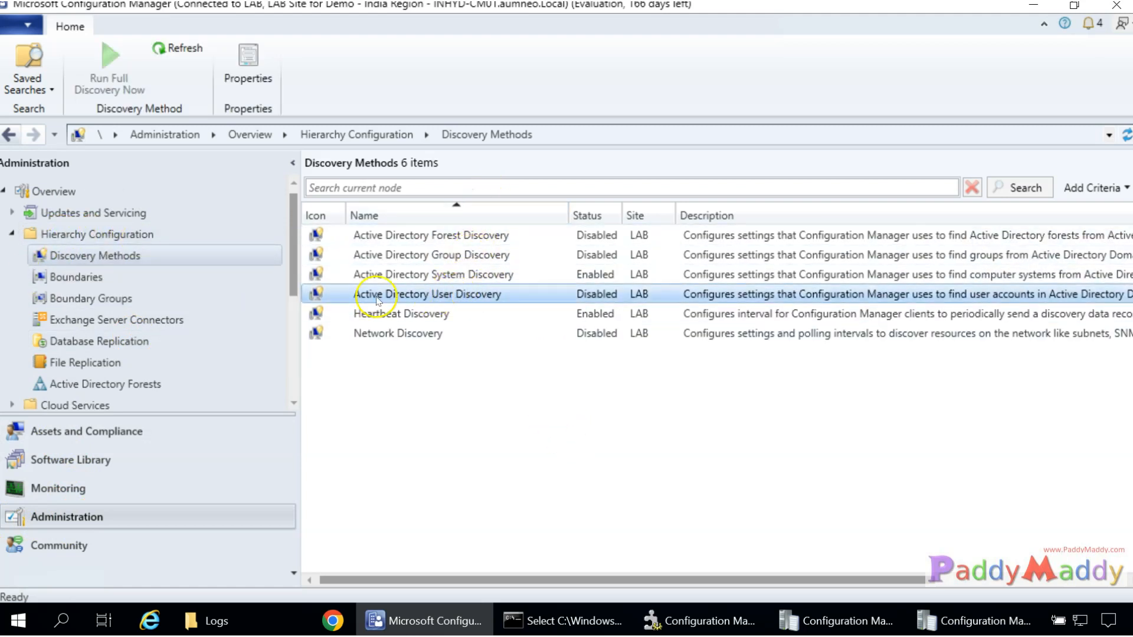
double_click(478, 296)
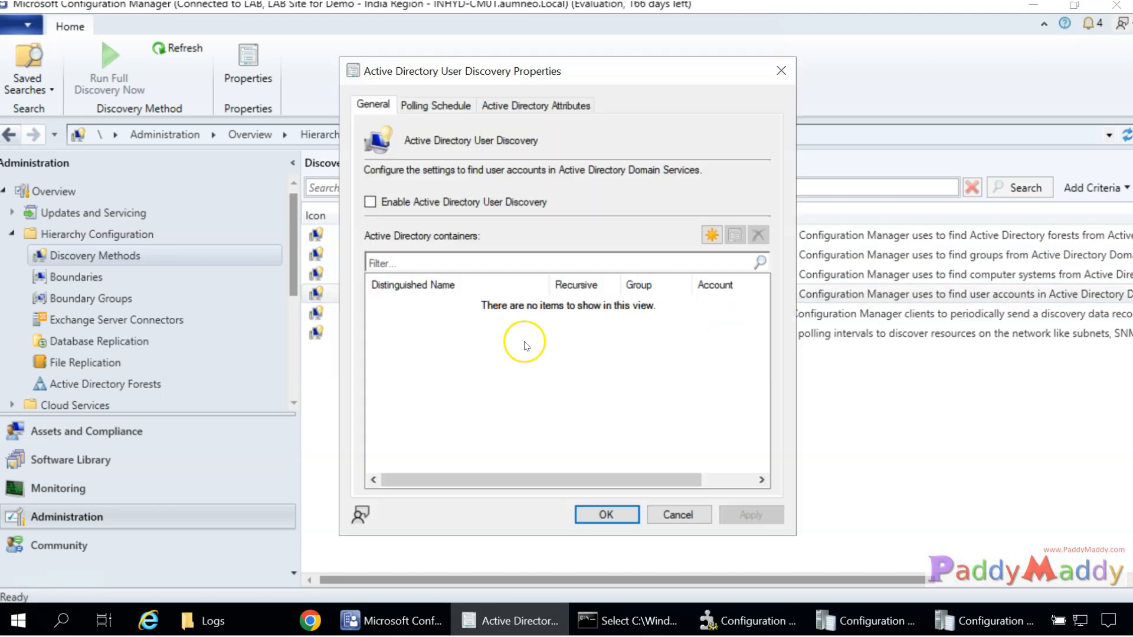
click(572, 106)
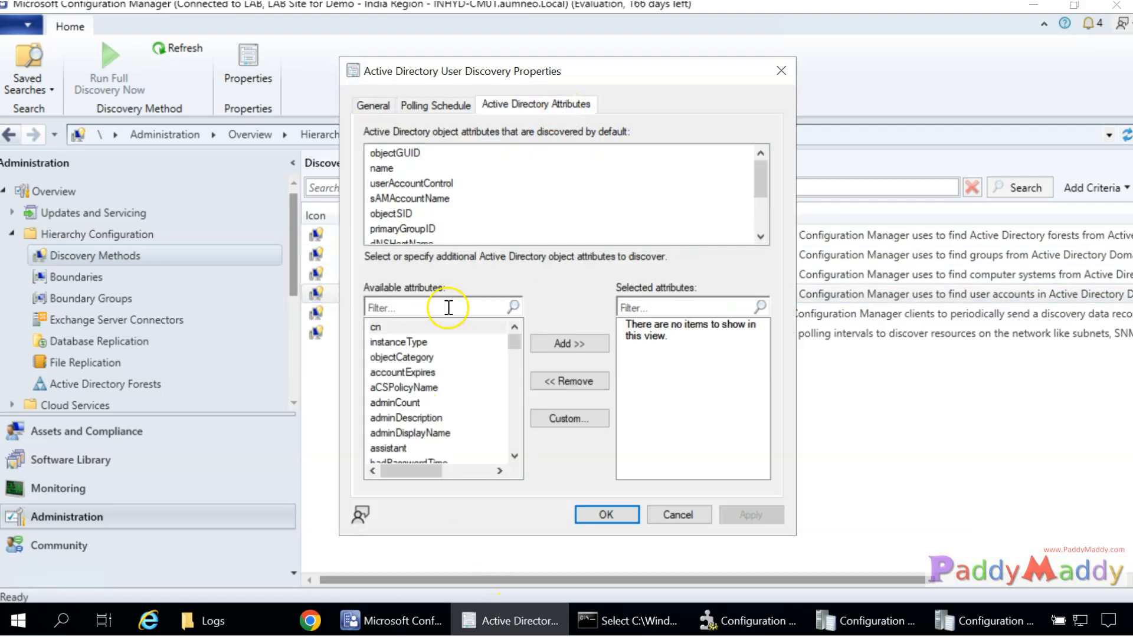
drag(514, 333, 512, 436)
click(436, 106)
click(494, 105)
drag(765, 183, 765, 216)
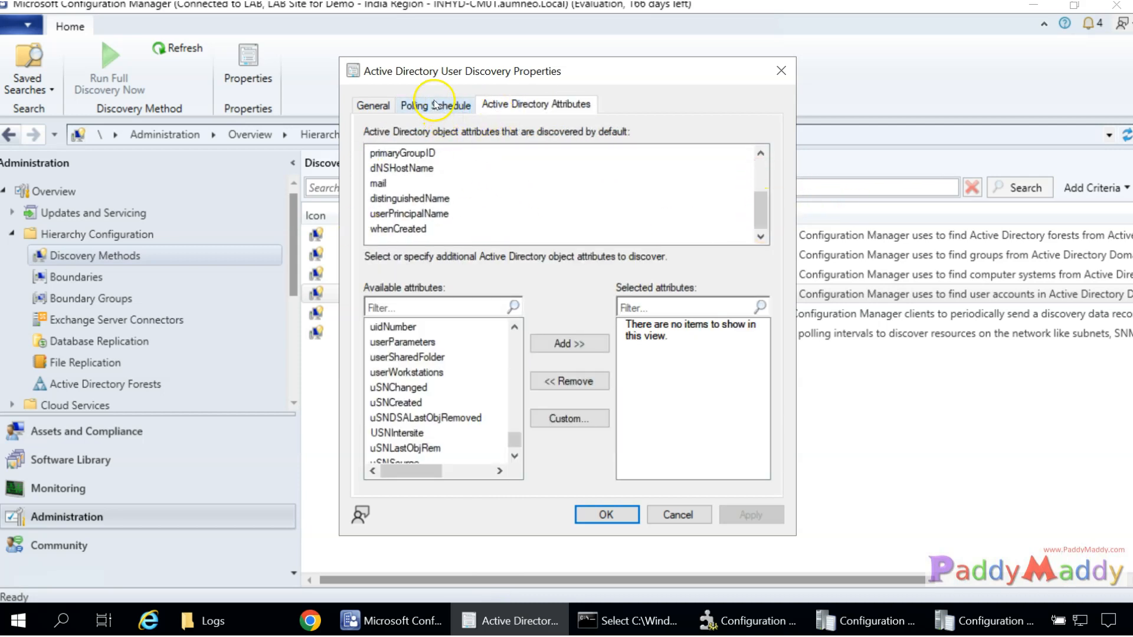
click(436, 106)
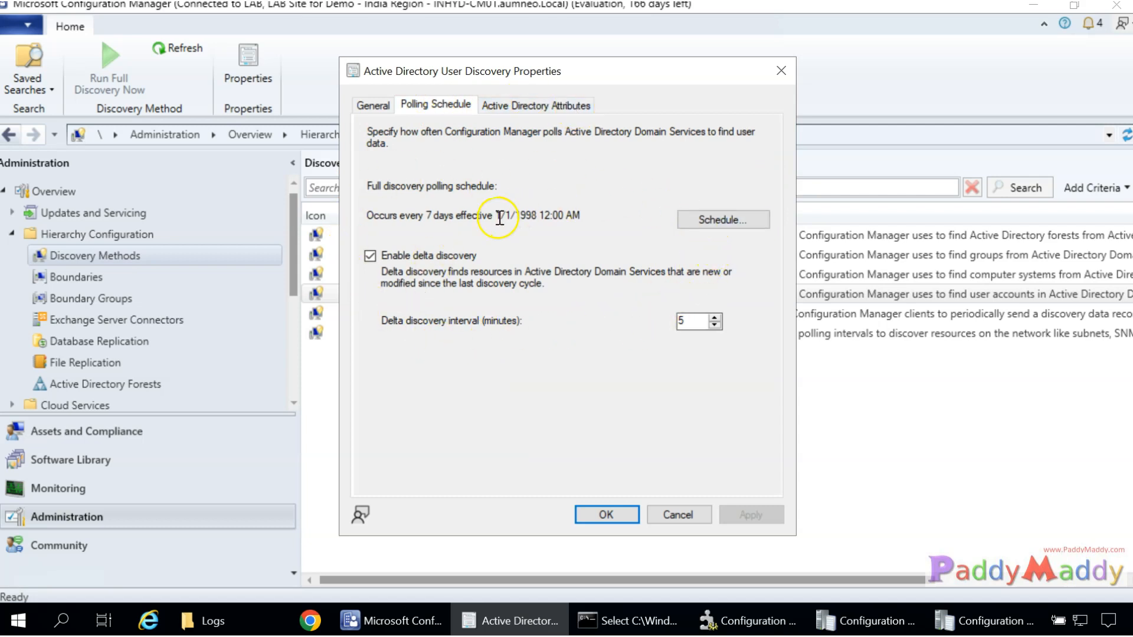
Set the delta discovery interval to 1 minute and begin adding a new AD container.
drag(503, 216, 383, 220)
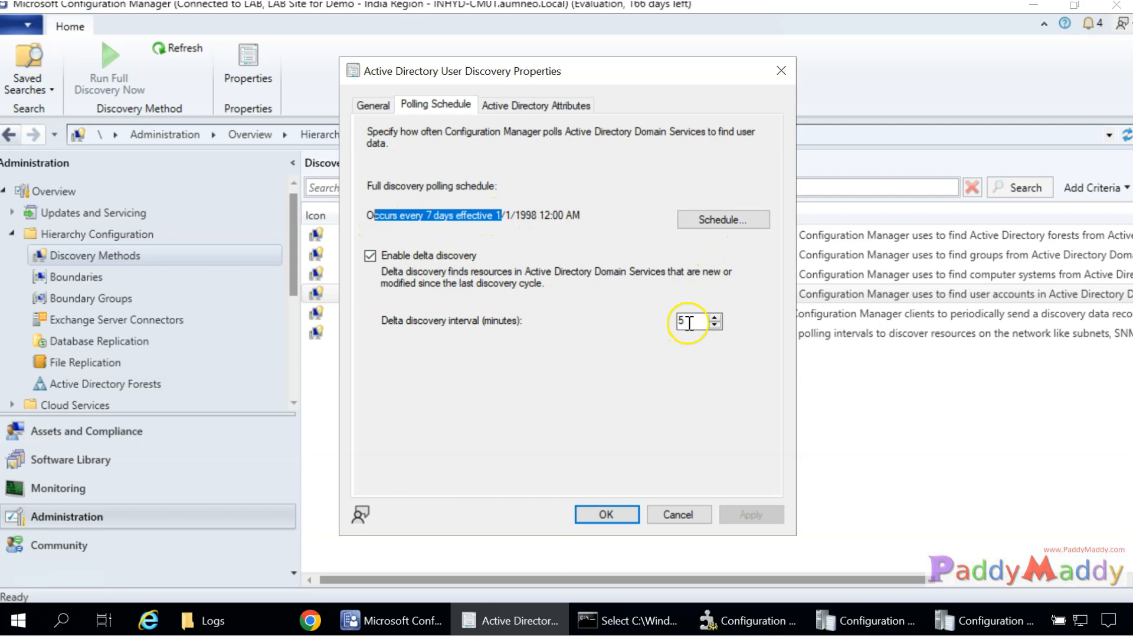
drag(689, 323, 635, 323)
text(1)
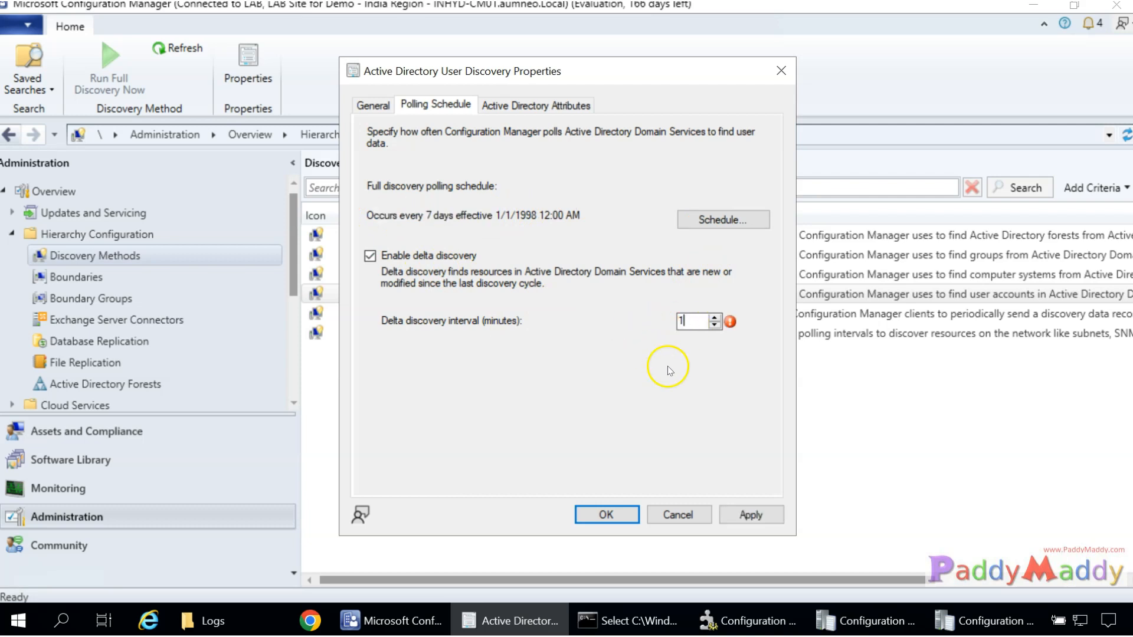
click(373, 104)
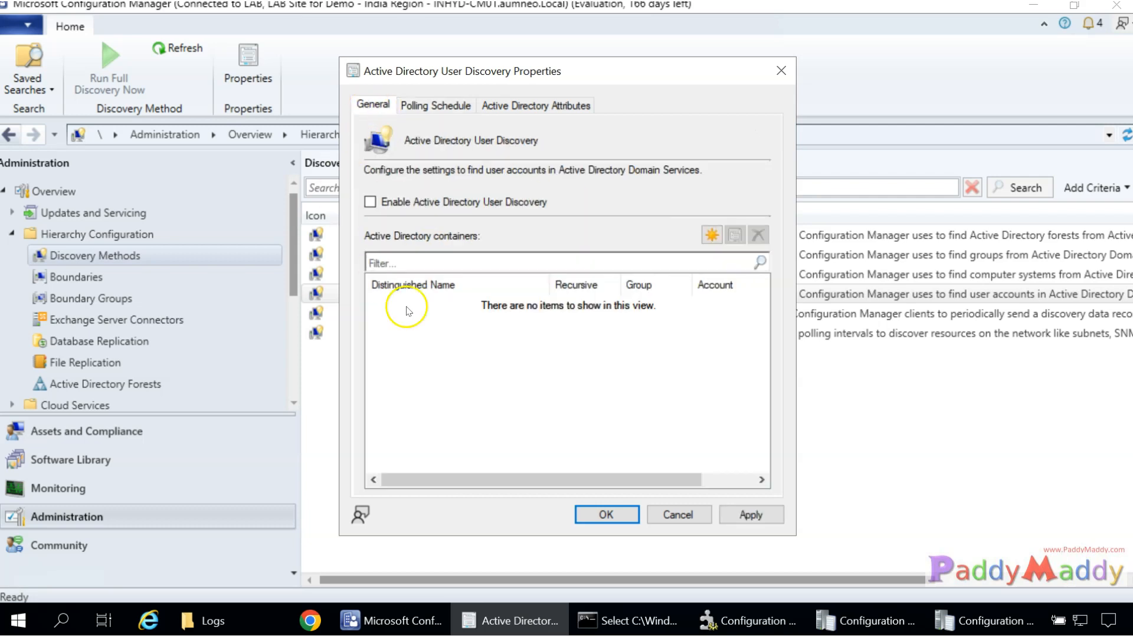
click(712, 236)
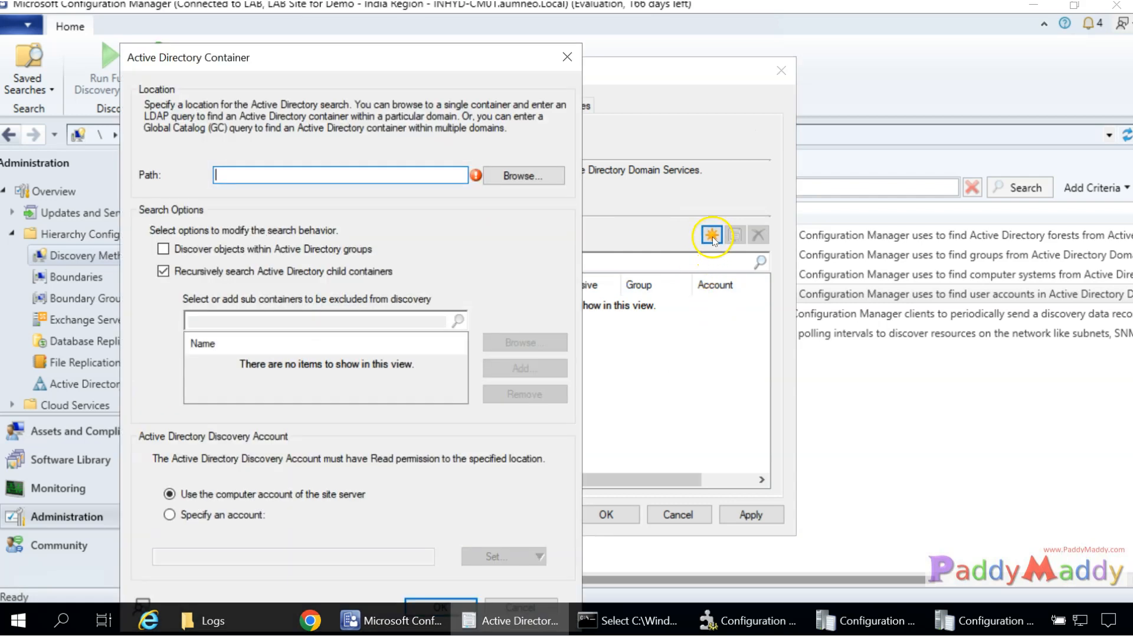
Set the container search path to the aumneo domain root (LDAP://DC=aumneo,DC=Local).
click(522, 176)
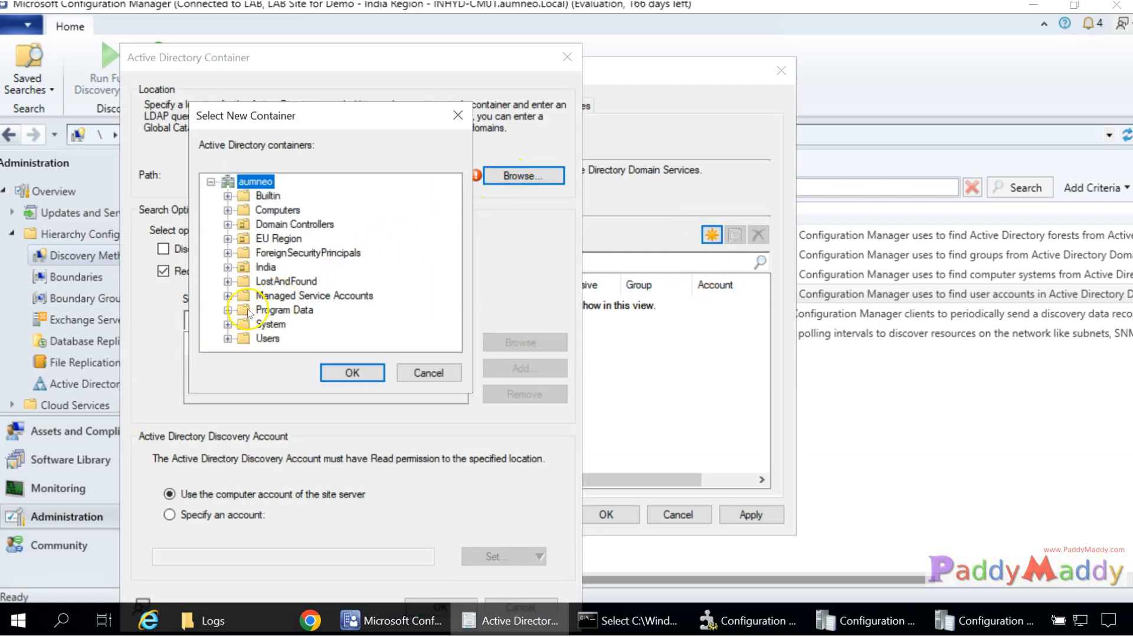
click(227, 338)
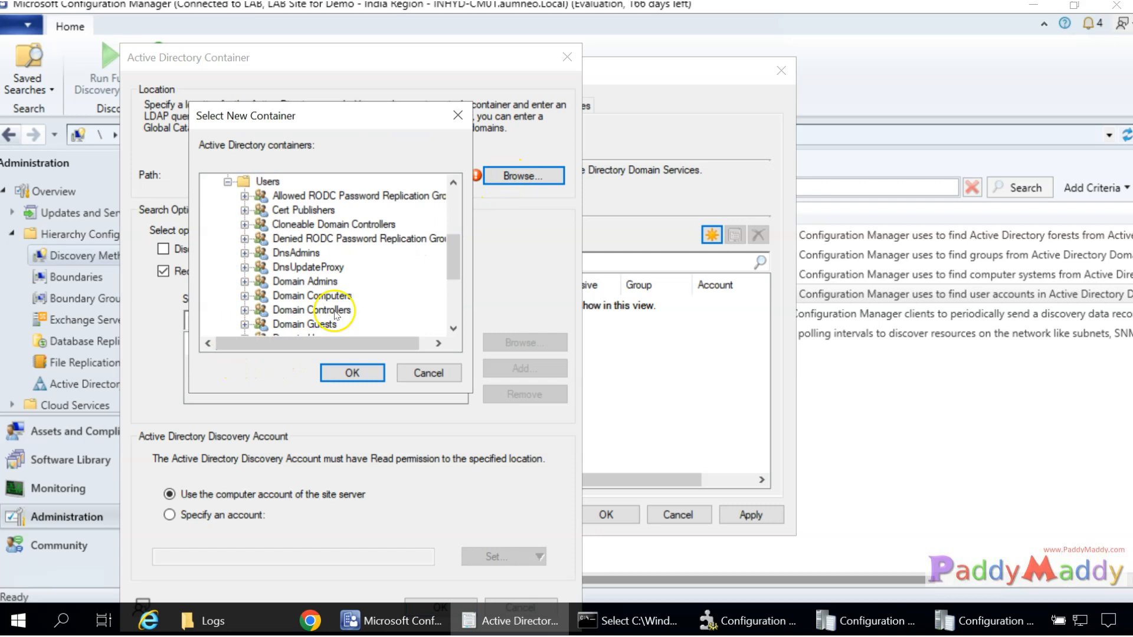
scroll(295, 277, up, 1)
click(271, 230)
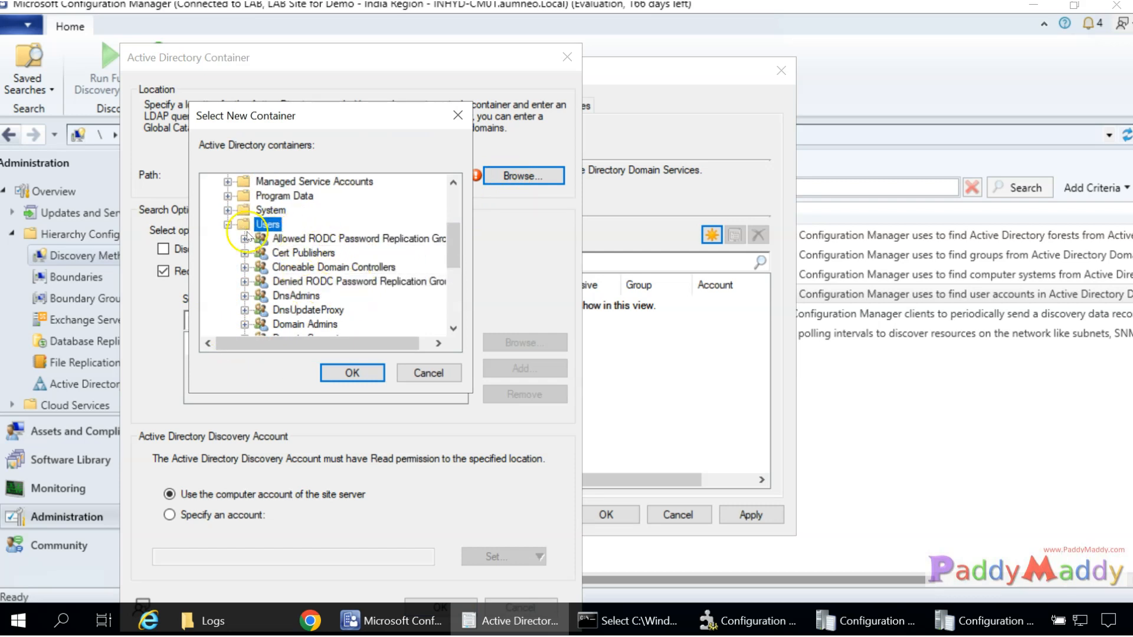
click(228, 225)
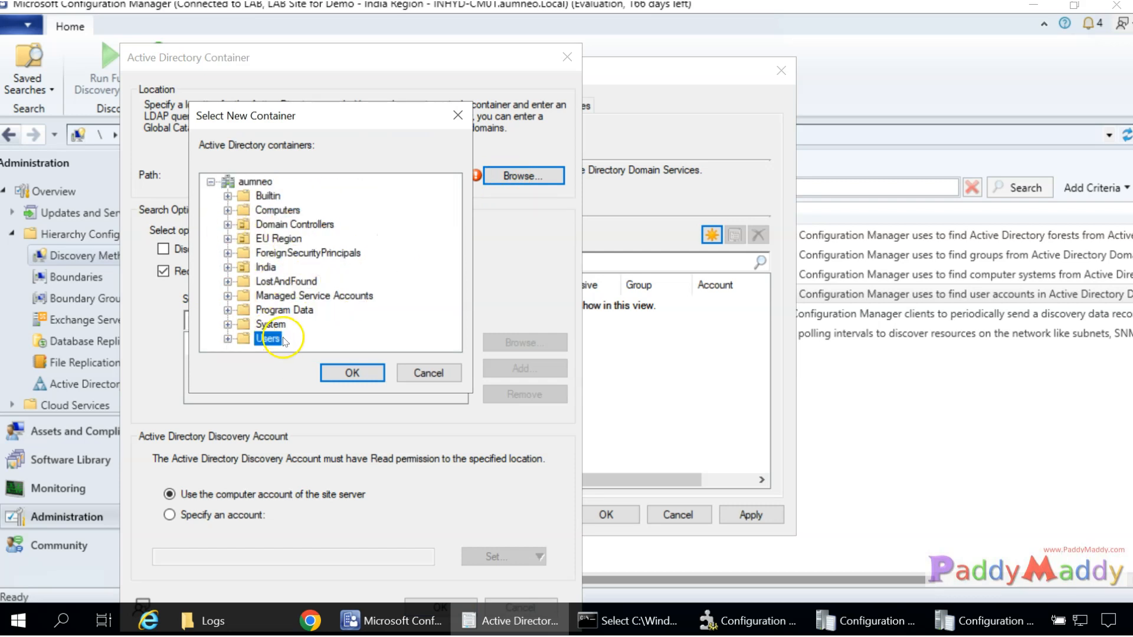
click(255, 181)
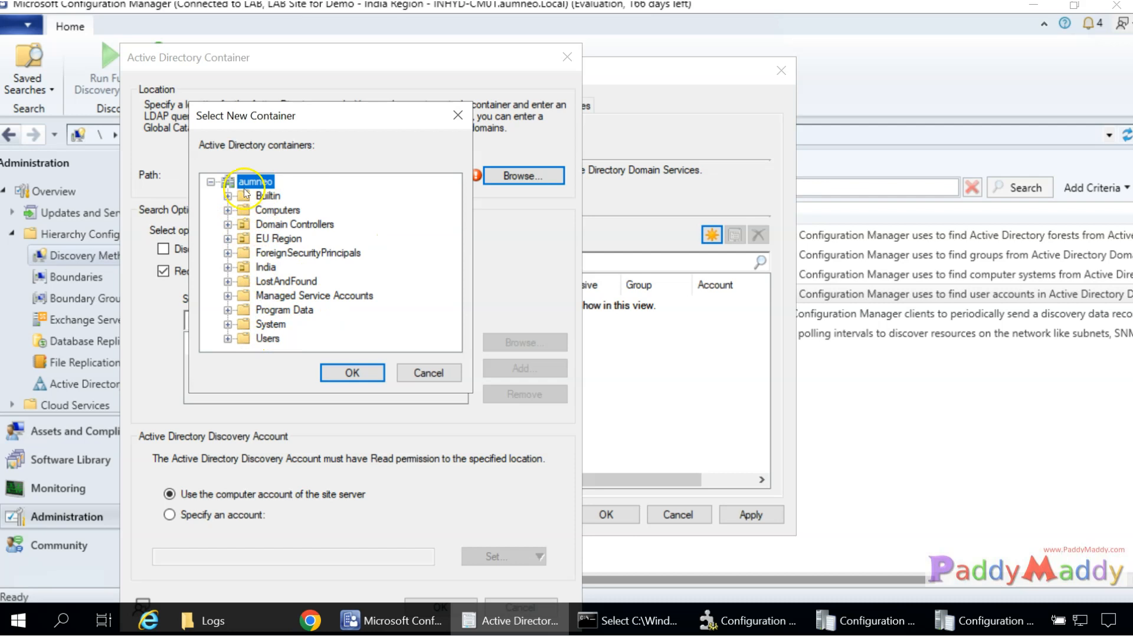
double_click(267, 268)
double_click(295, 295)
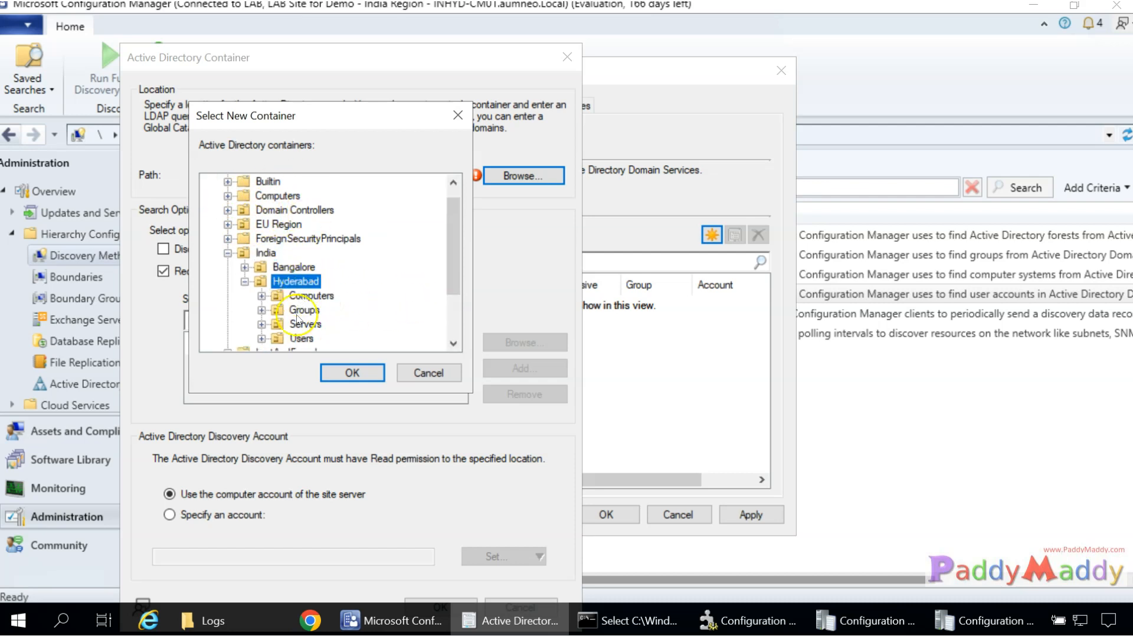
click(298, 338)
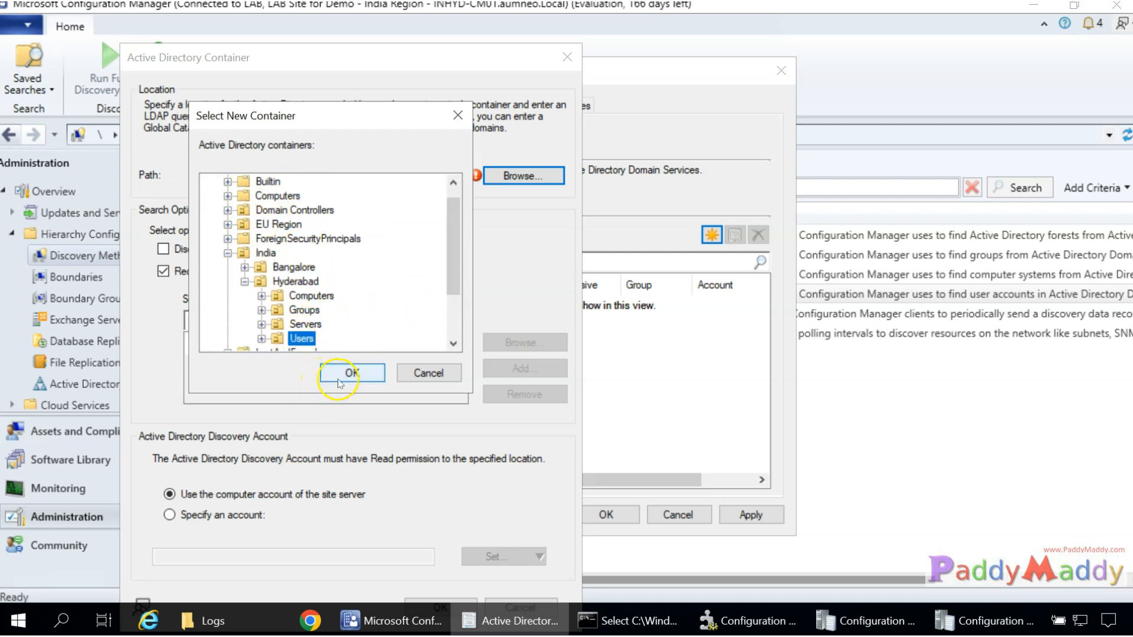
click(351, 372)
click(520, 176)
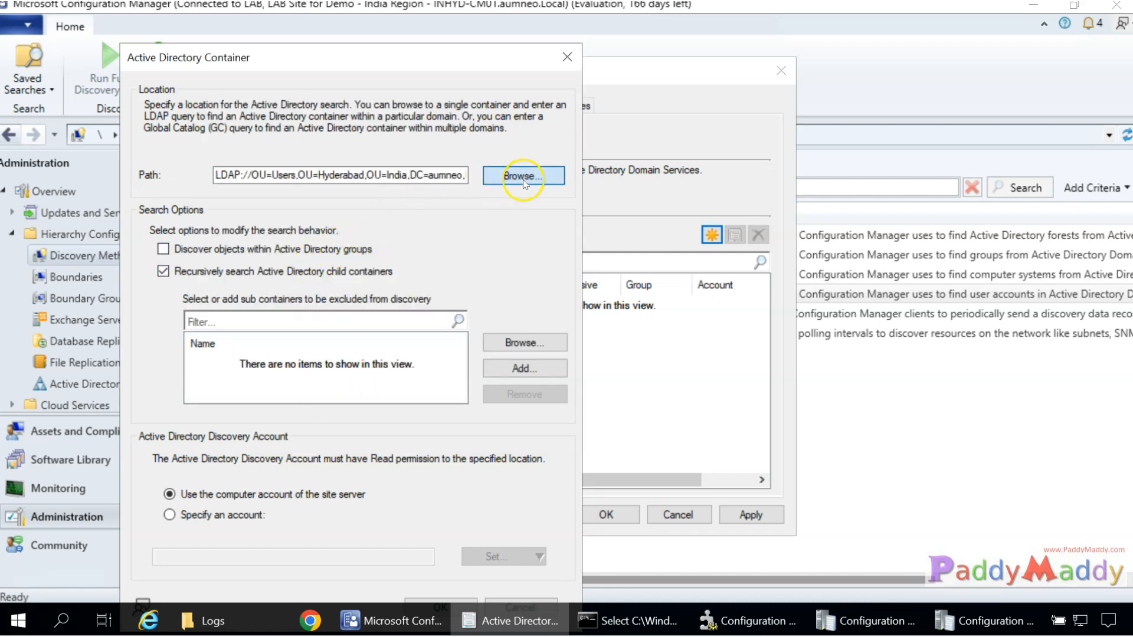
click(255, 182)
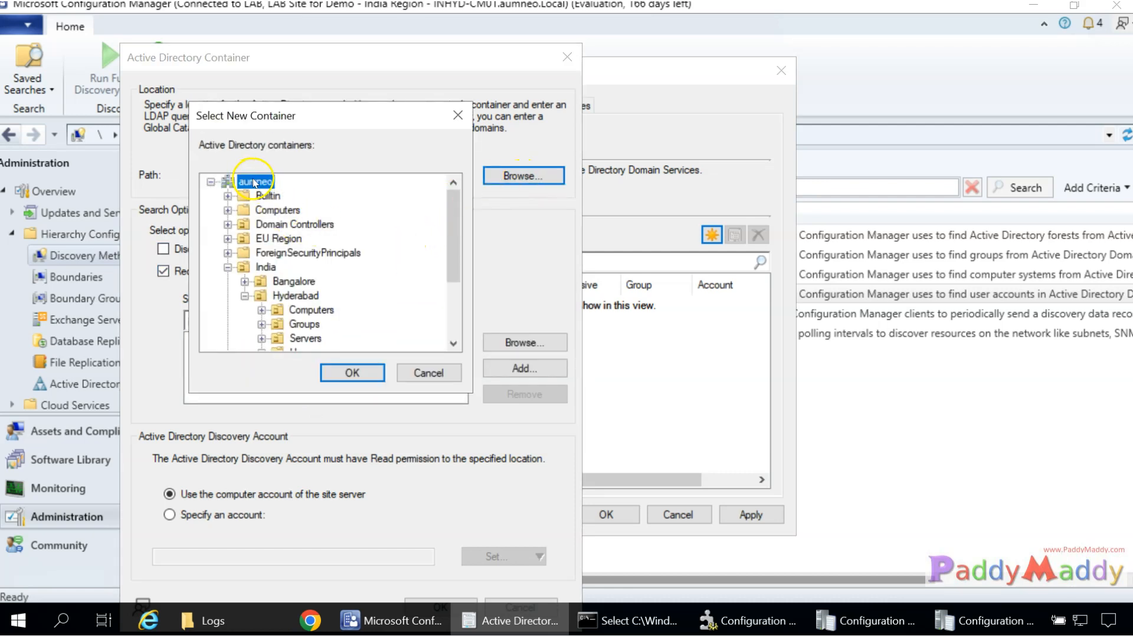
click(341, 378)
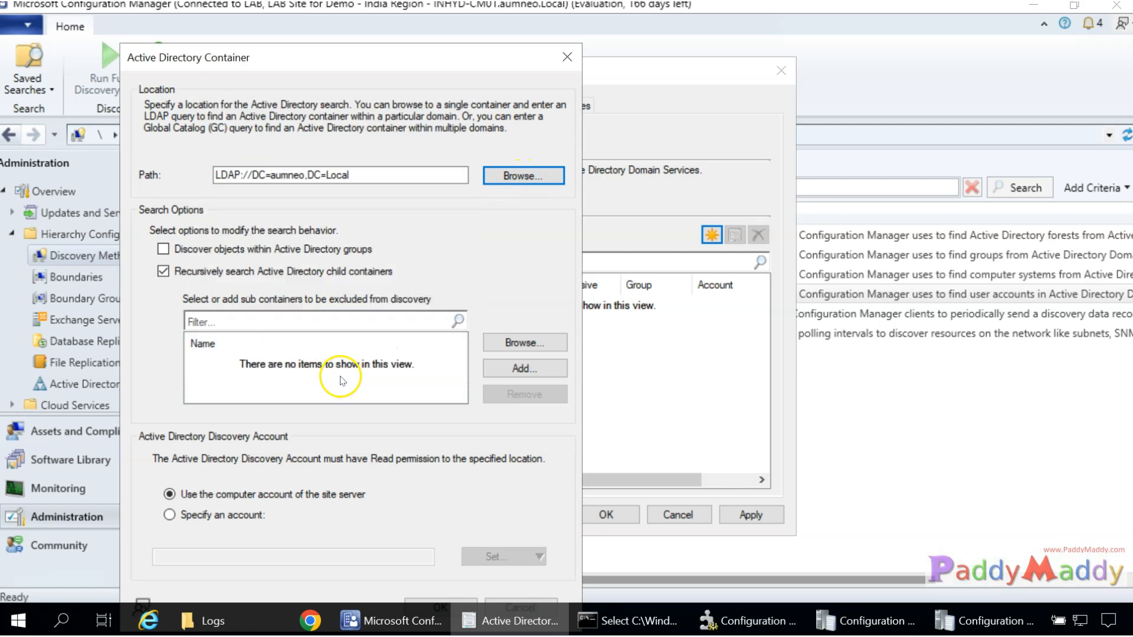
Include AD group members, use the site server's computer account, save the container, and enable user discovery.
click(516, 350)
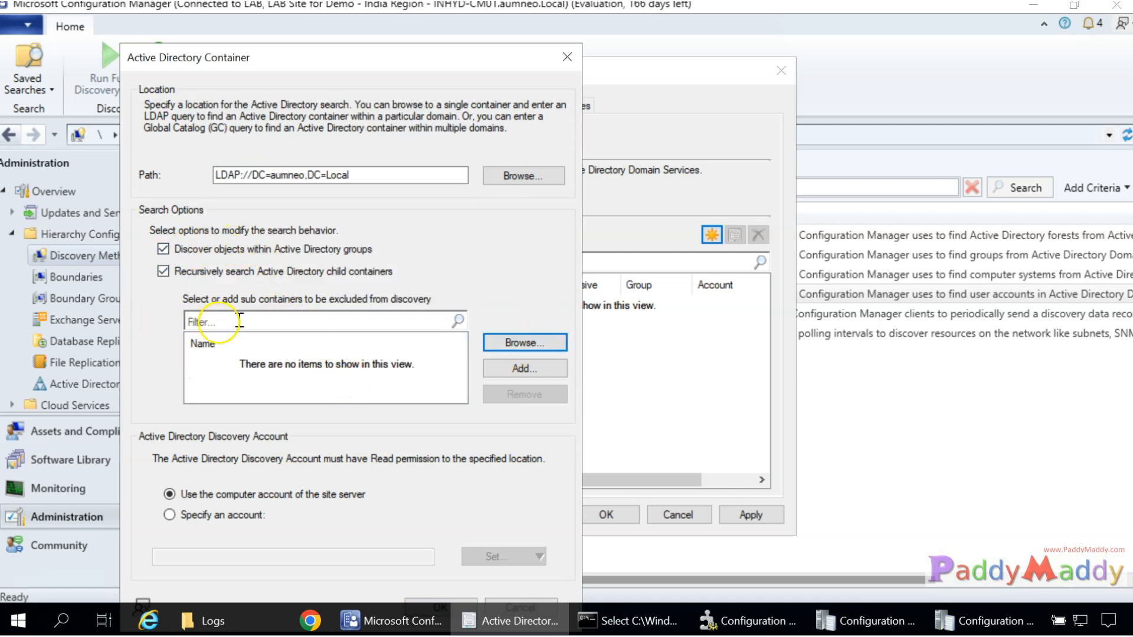
drag(407, 59, 374, 17)
click(242, 469)
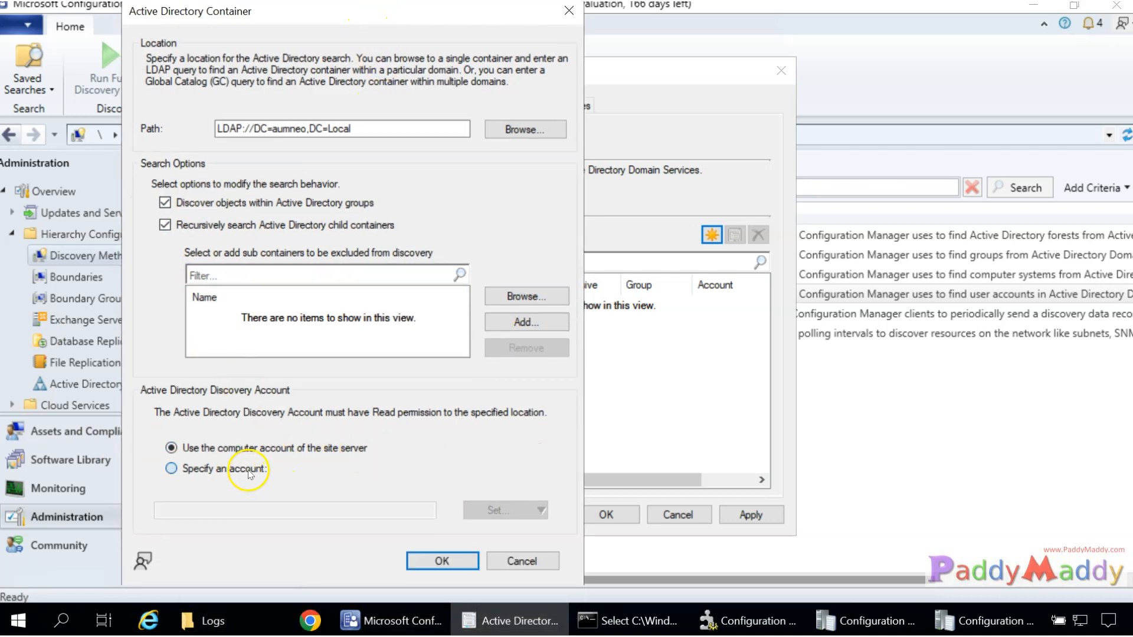
click(225, 451)
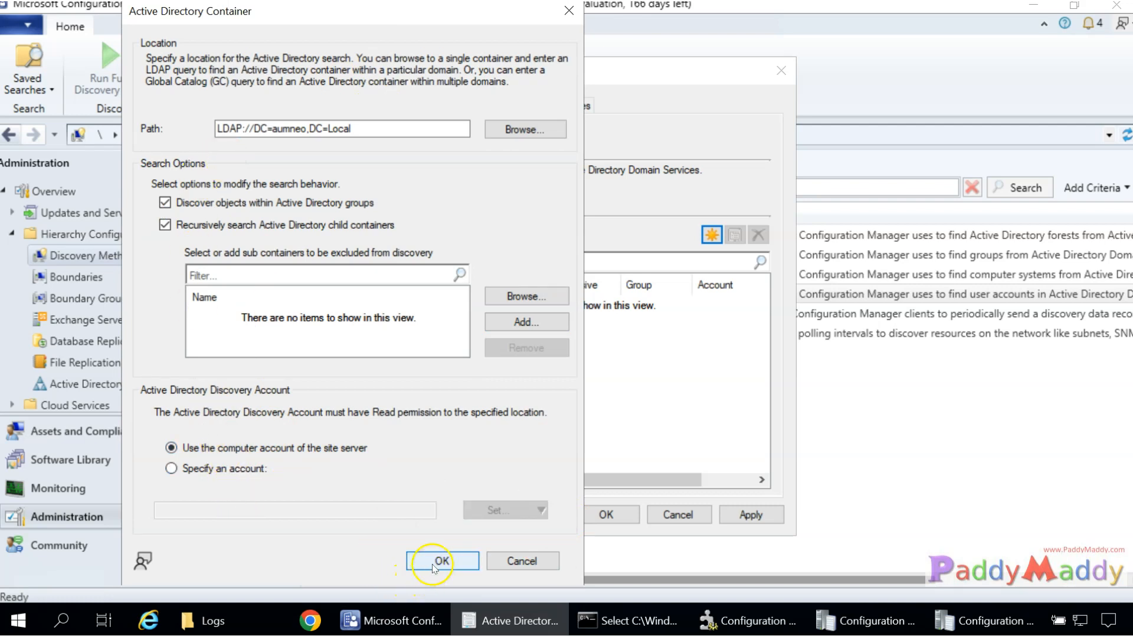
click(441, 561)
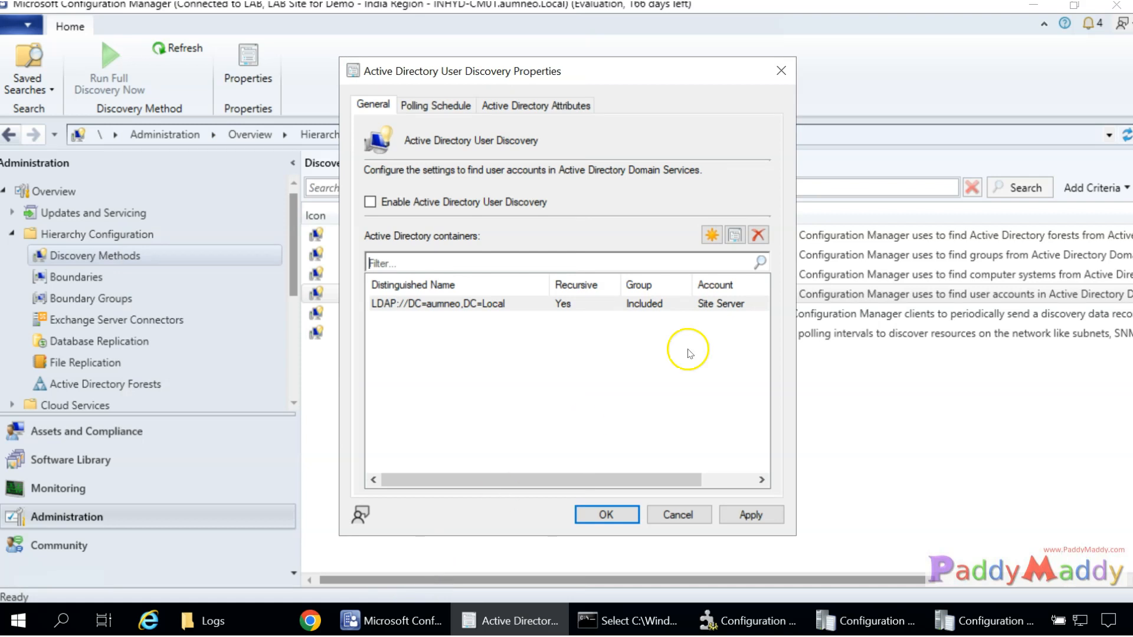
click(735, 235)
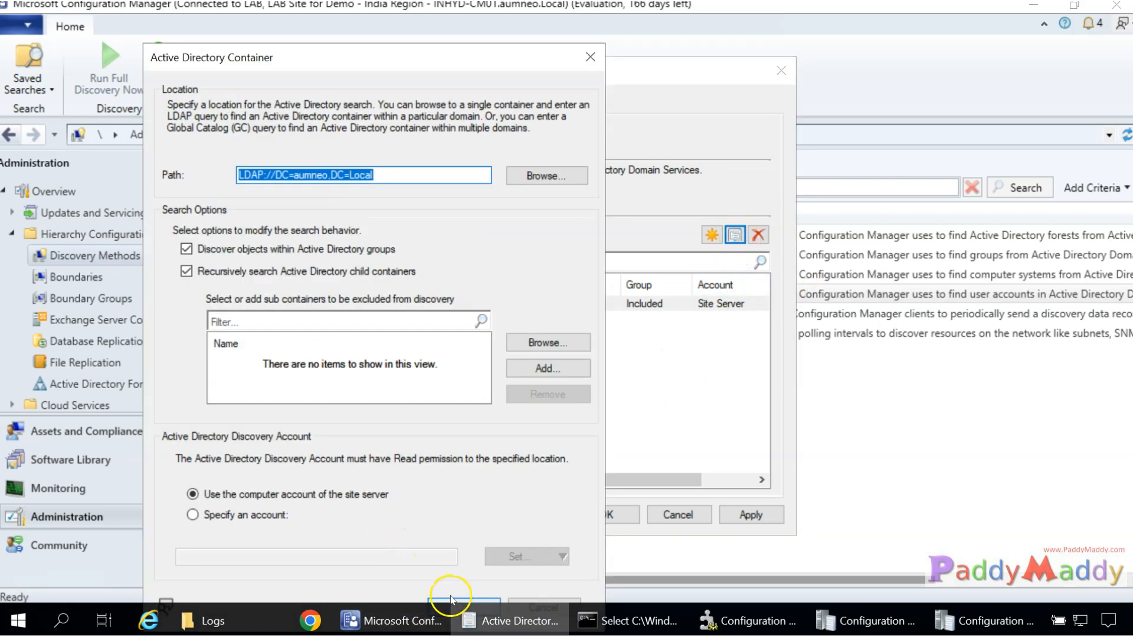
click(451, 600)
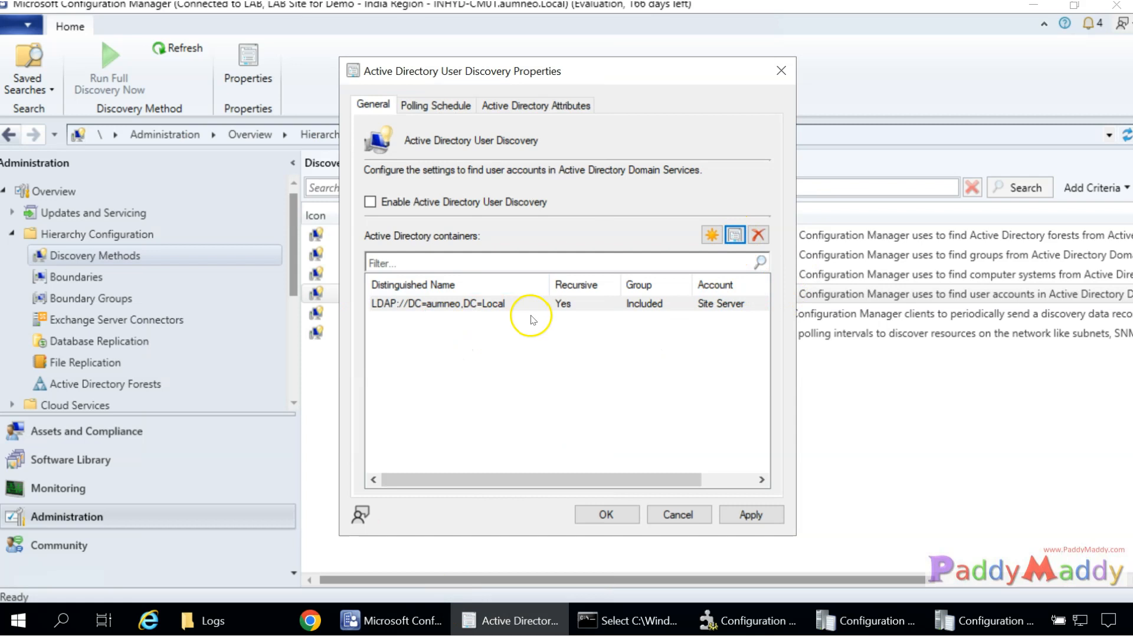
click(445, 208)
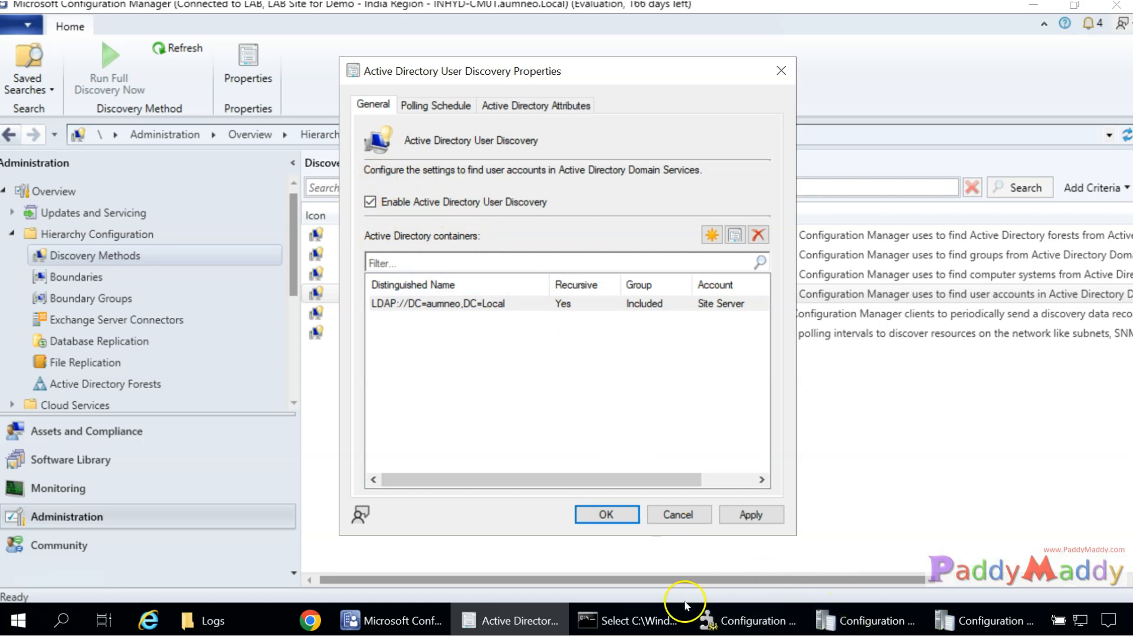
click(711, 617)
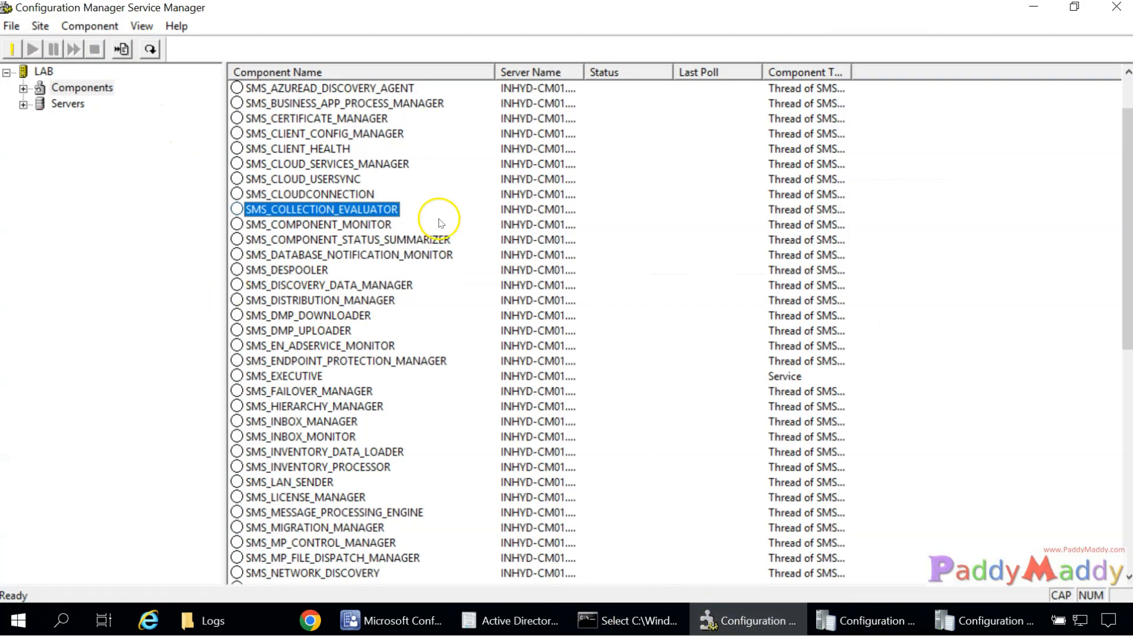
Refresh the LAB site's component list in Service Manager.
scroll(440, 222, up, 2)
click(333, 104)
click(143, 221)
key(F5)
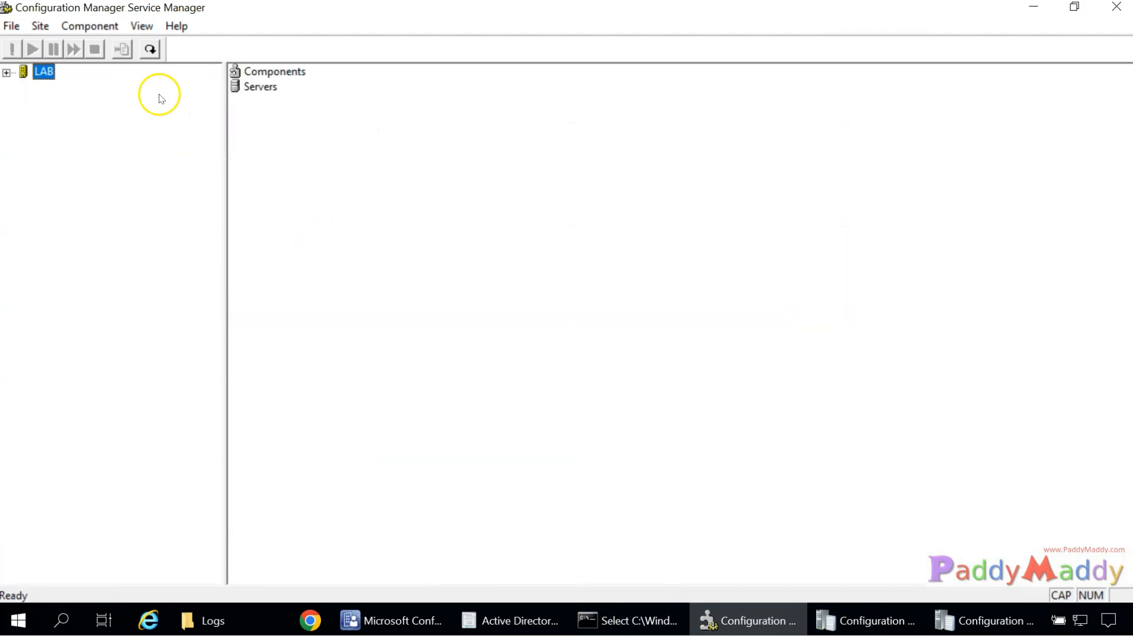
click(261, 73)
double_click(41, 71)
click(82, 88)
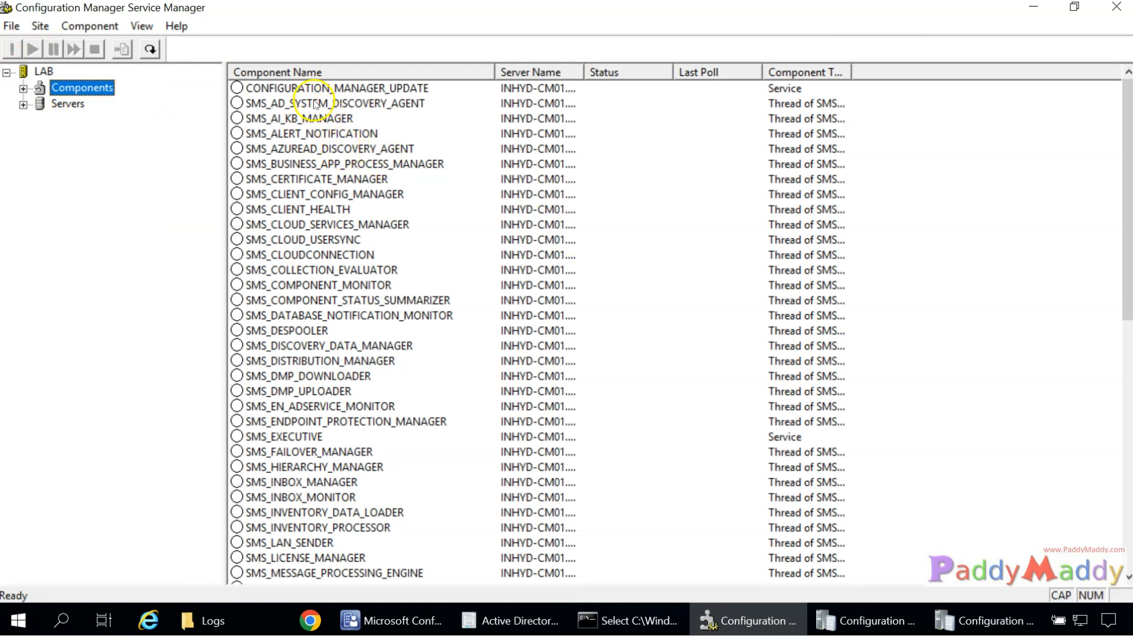
click(314, 105)
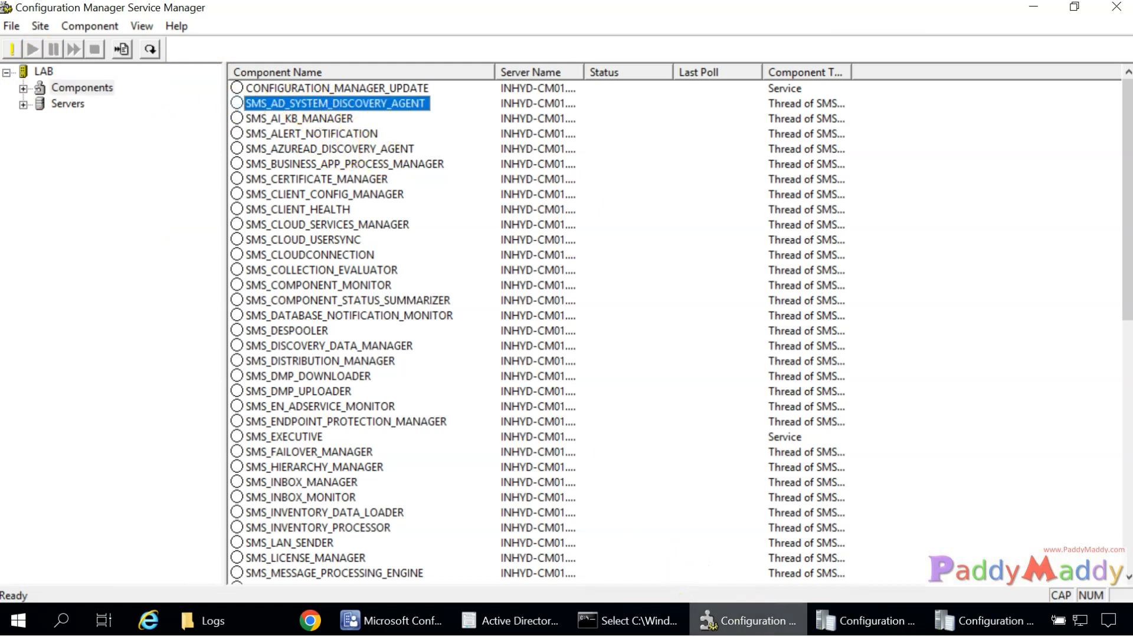
Apply the AD User Discovery settings, accepting a full discovery run as soon as possible.
mouse_move(769, 626)
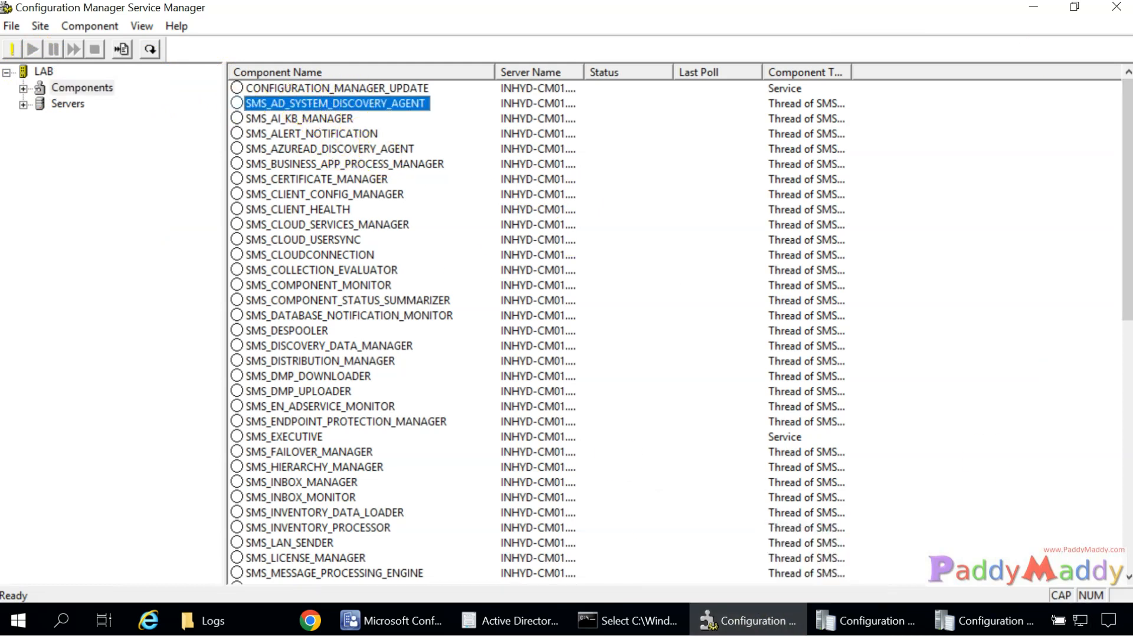
click(512, 620)
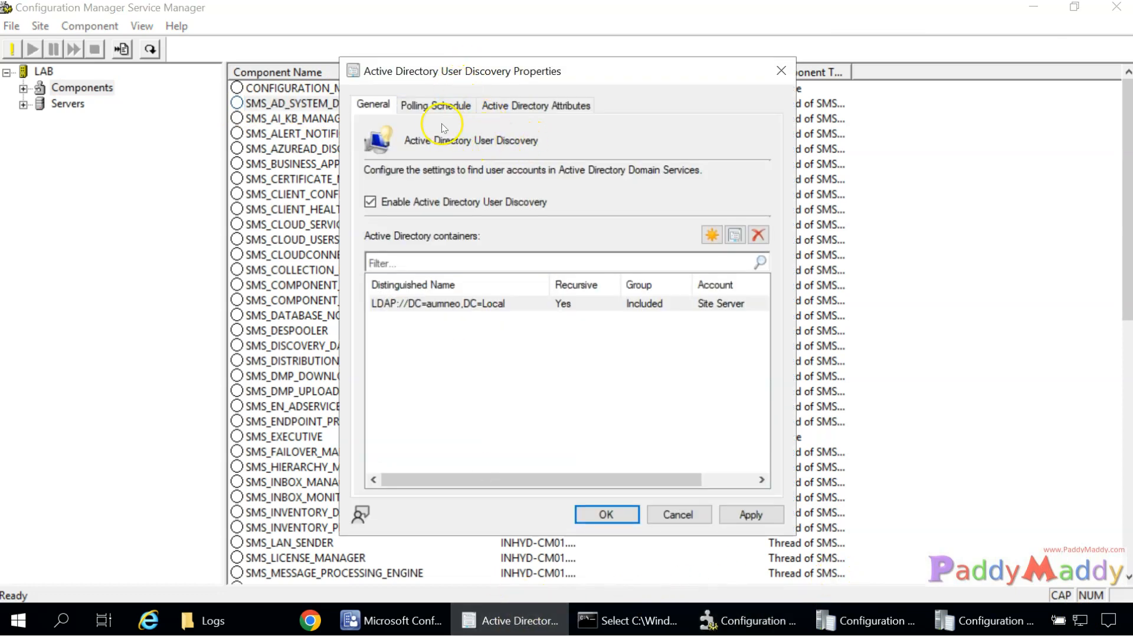
click(759, 517)
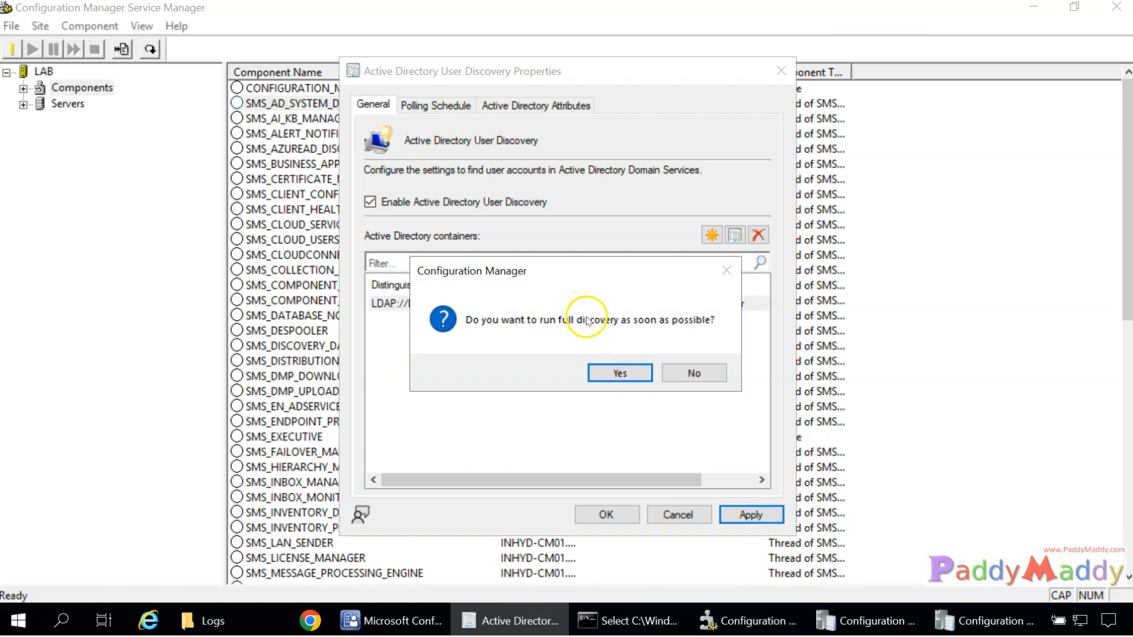
click(617, 374)
click(625, 516)
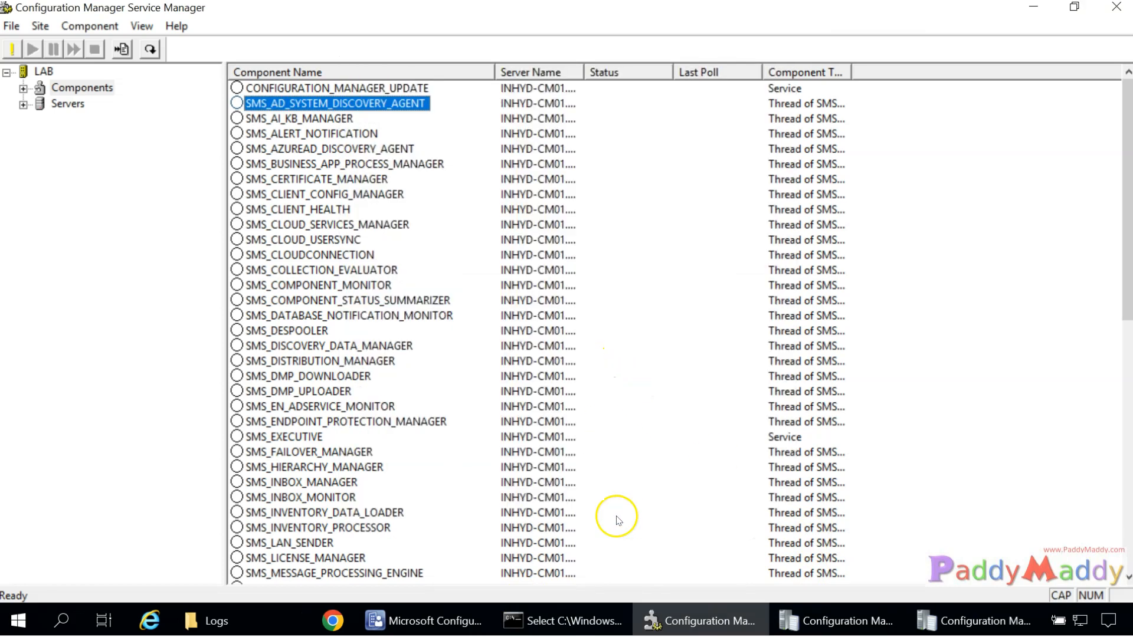
Refresh the components and select the new SMS_AD_USER_DISCOVERY_AGENT.
click(89, 90)
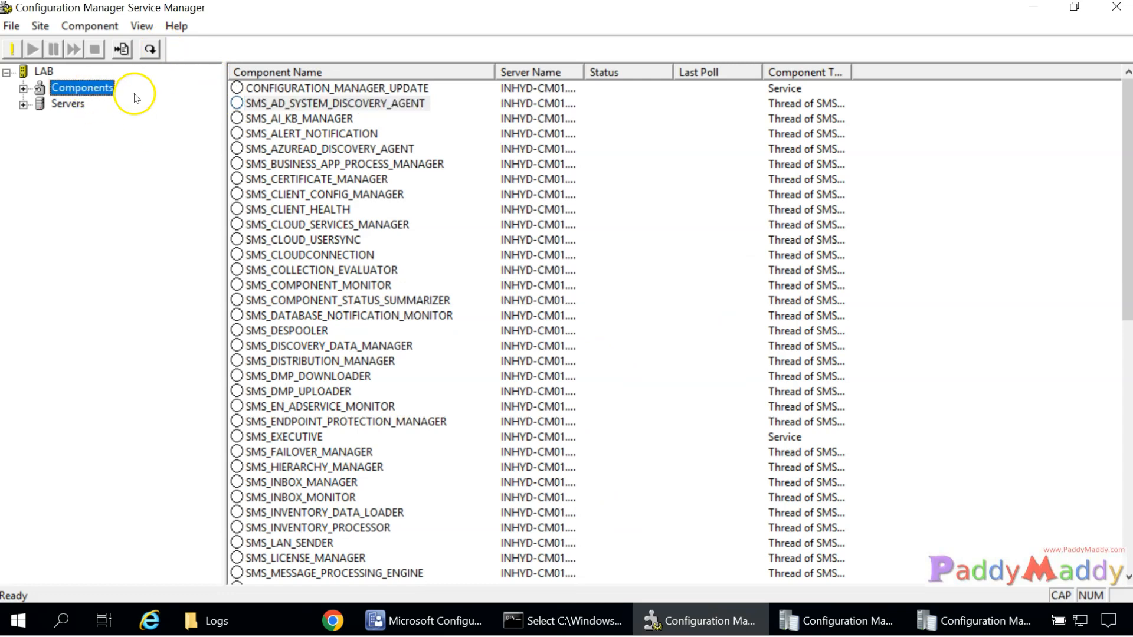
key(F5)
click(270, 73)
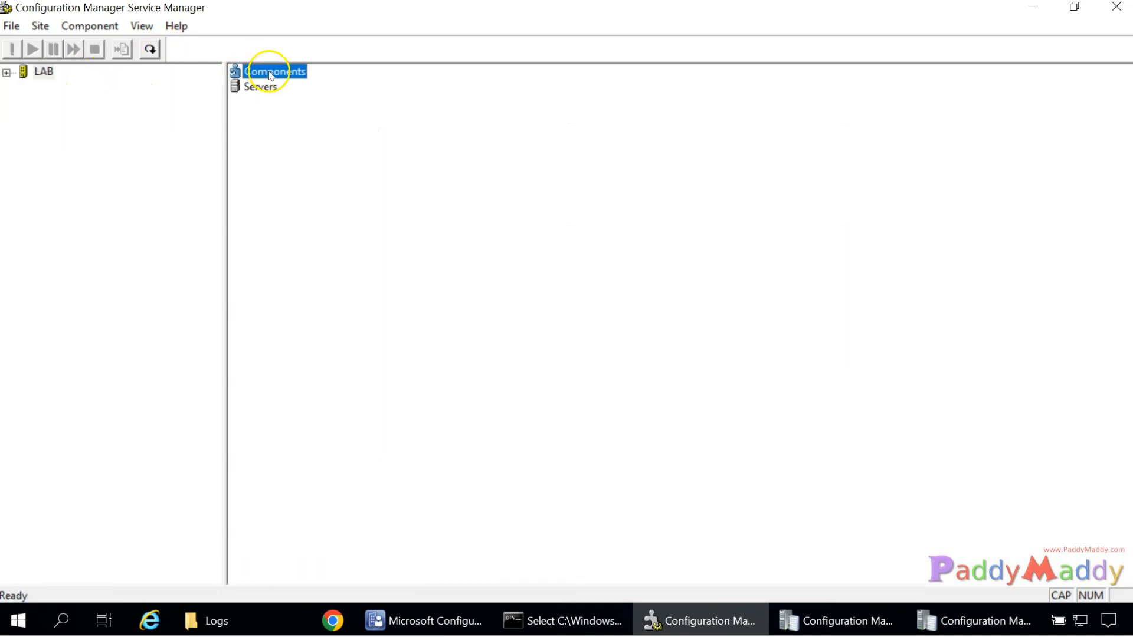
click(9, 73)
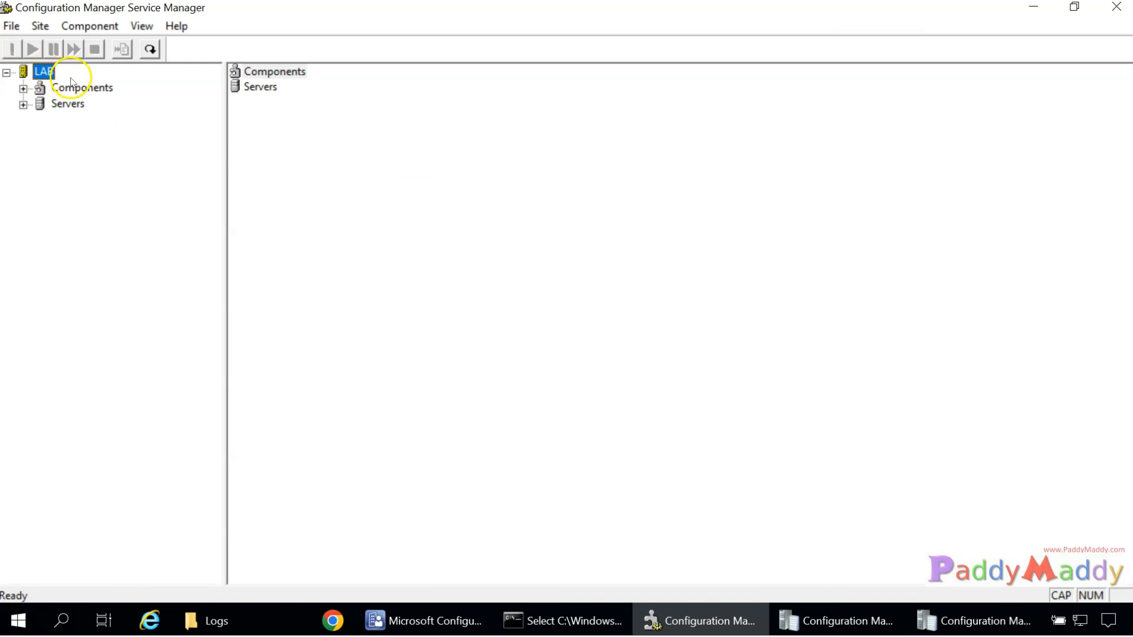
click(74, 87)
click(281, 123)
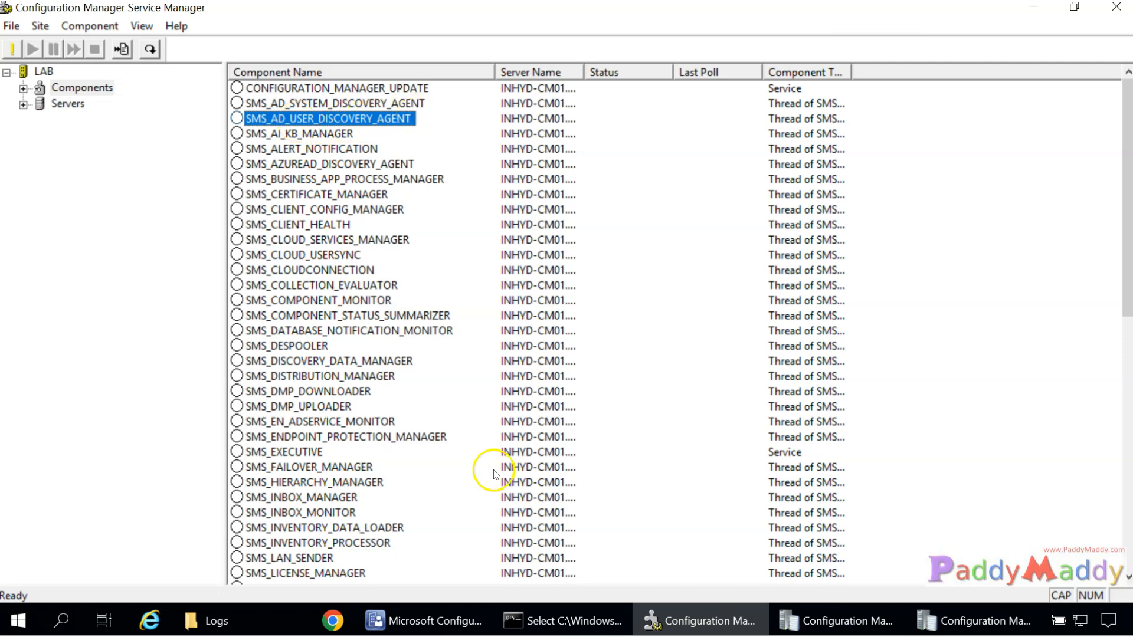
click(213, 621)
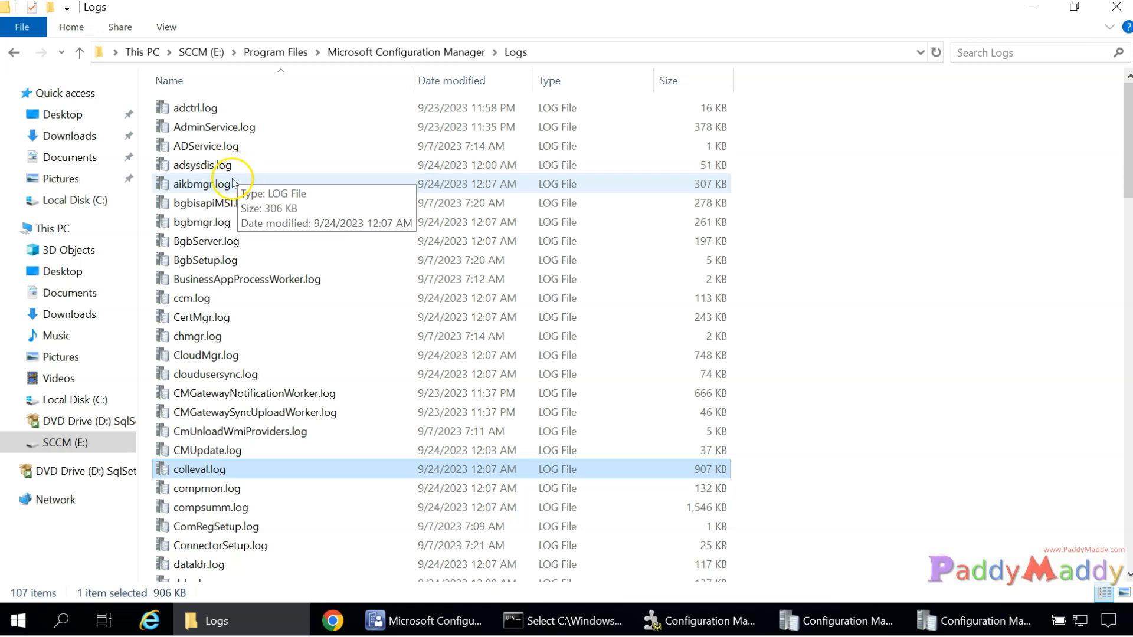
Locate the new adusrdis.log next to adsysdis.log and open it in CMTrace.
click(187, 170)
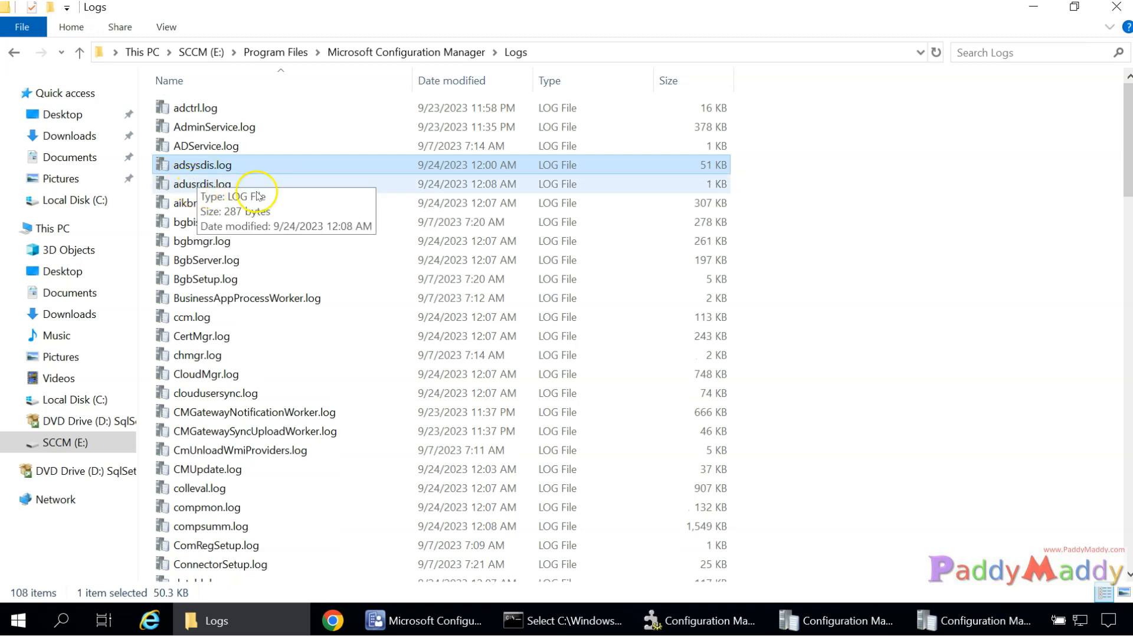
click(241, 185)
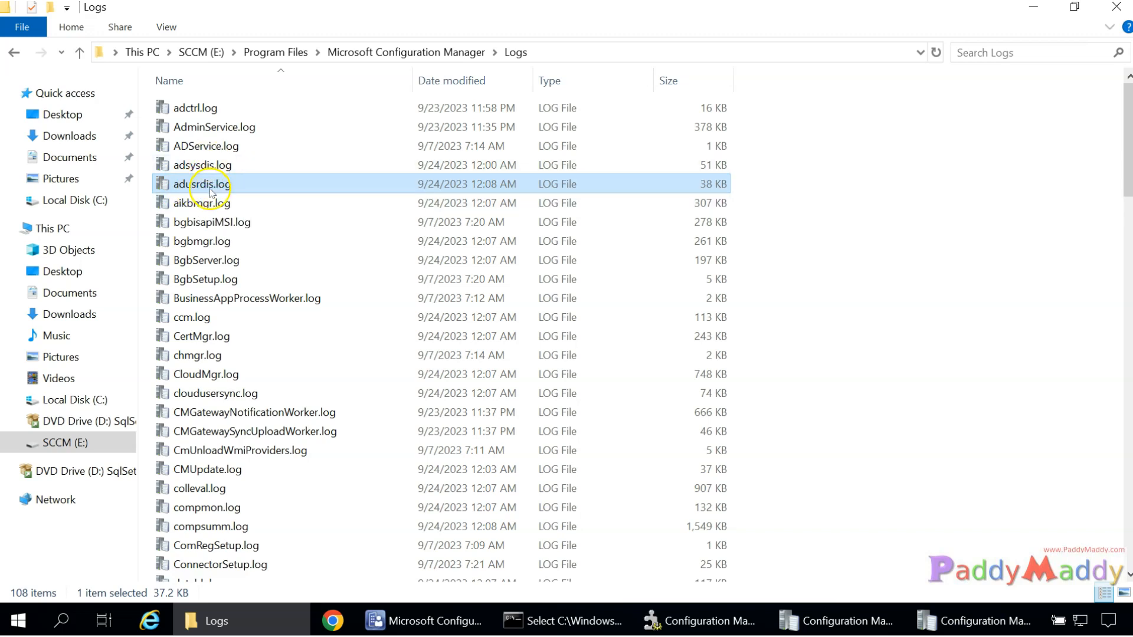
double_click(216, 185)
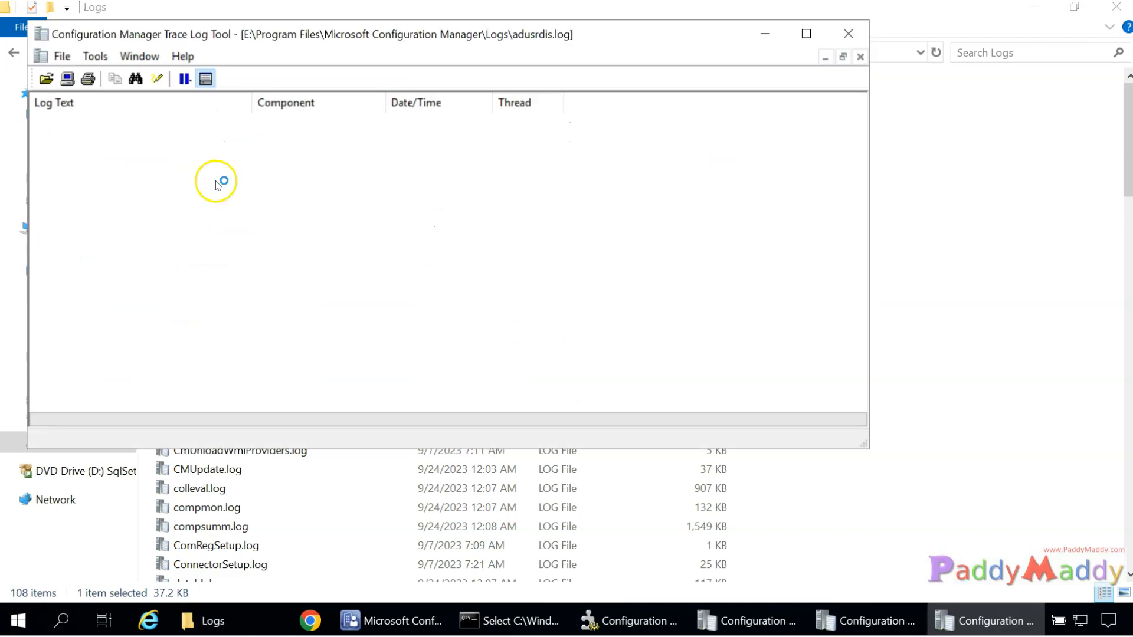
Maximize CMTrace and review the startup, component setting and search scope entries.
double_click(395, 34)
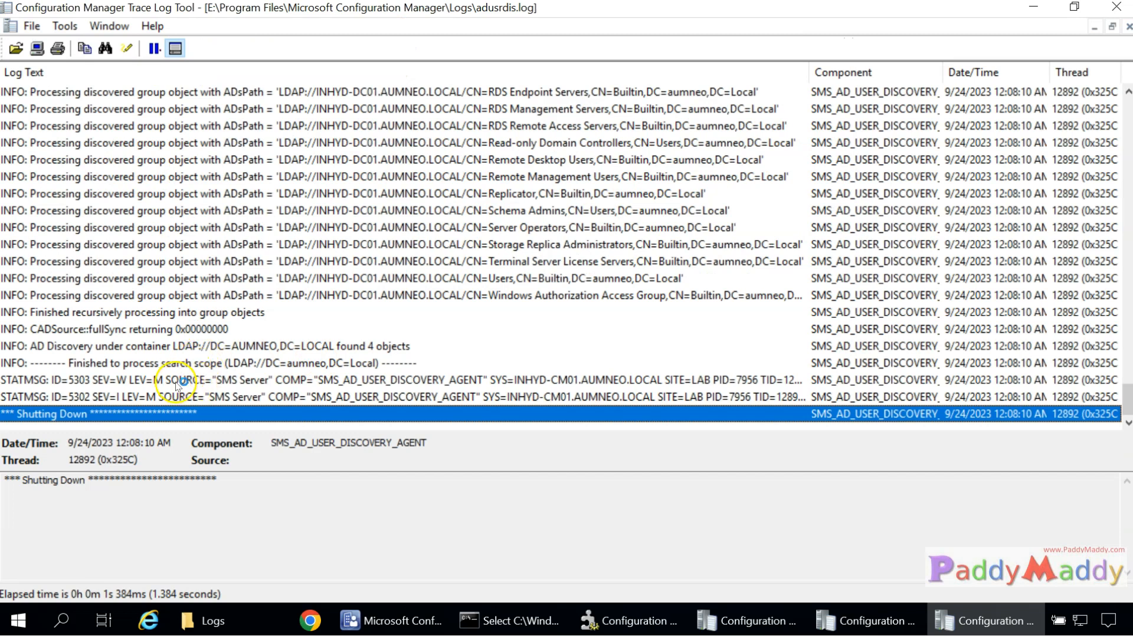
scroll(460, 319, up, 15)
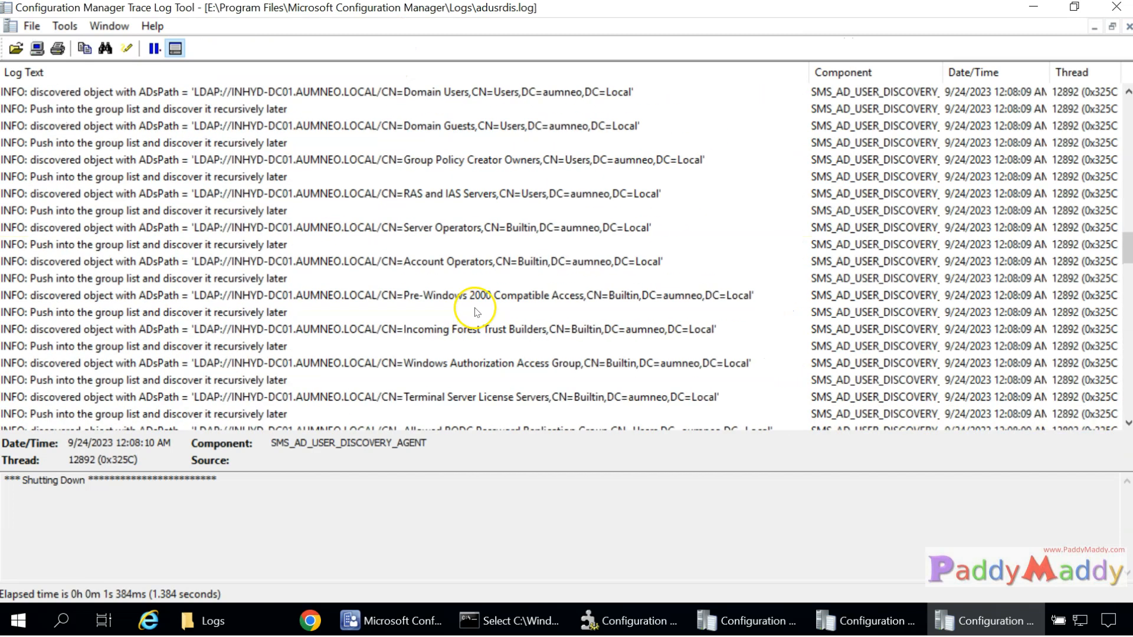
scroll(478, 313, up, 10)
click(99, 112)
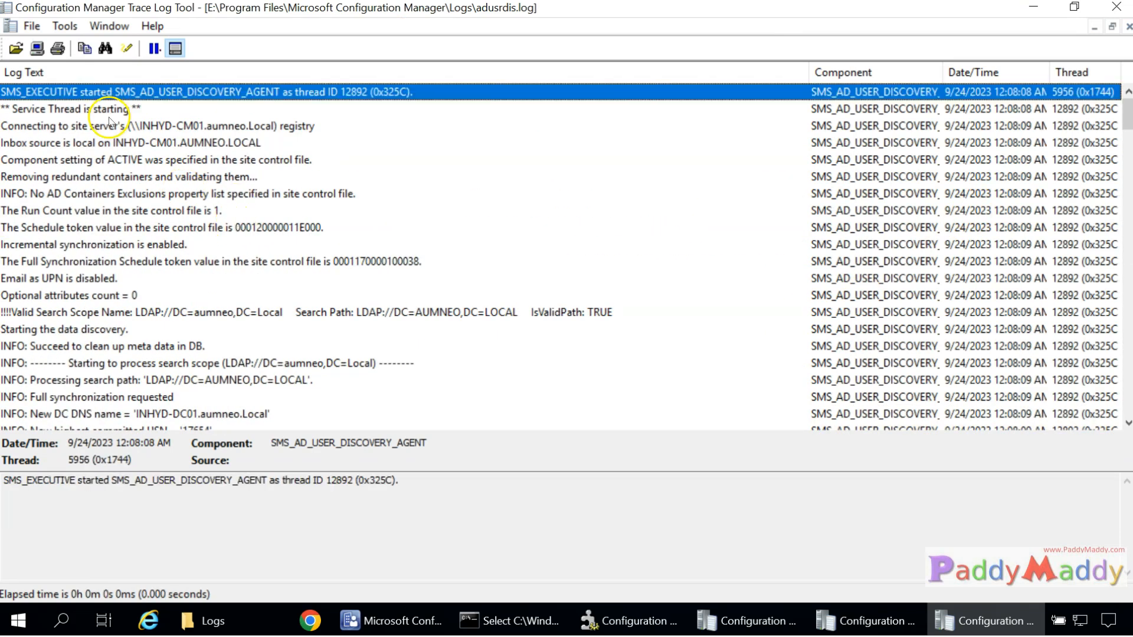
click(95, 143)
click(109, 160)
click(127, 278)
click(127, 313)
click(136, 360)
scroll(265, 322, down, 3)
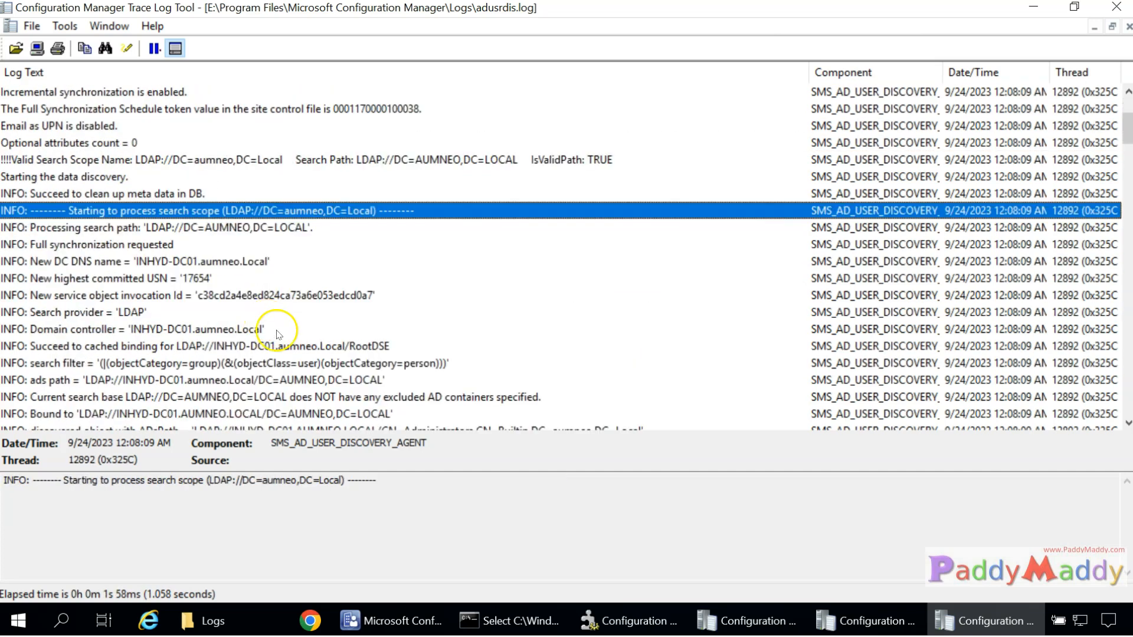
click(303, 347)
scroll(303, 347, down, 4)
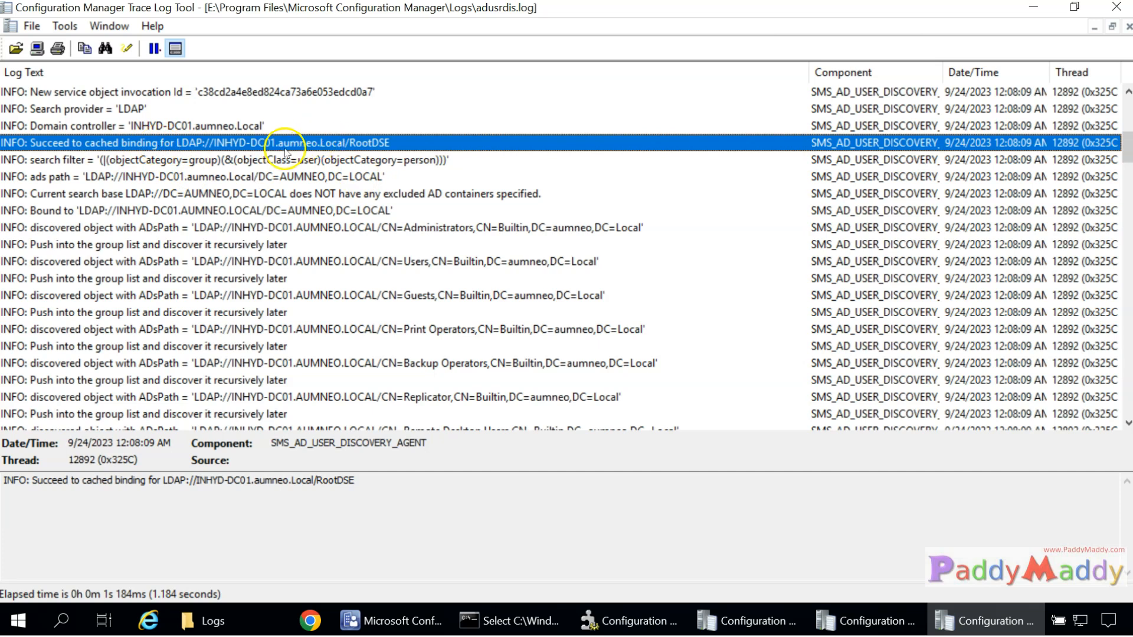
Review the discovered group, disabled-account, test user and SQL service account entries.
click(327, 229)
click(321, 261)
click(223, 295)
click(204, 329)
click(194, 363)
click(192, 397)
scroll(195, 390, down, 6)
scroll(236, 329, down, 20)
click(286, 210)
click(277, 228)
click(269, 261)
click(263, 331)
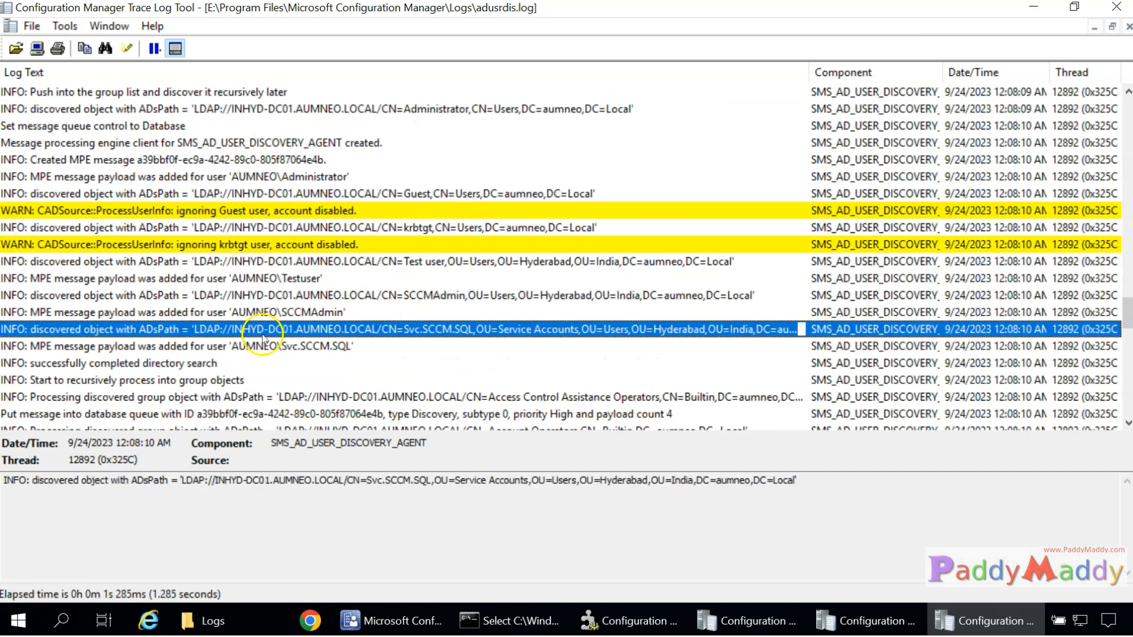
scroll(253, 330, down, 6)
click(472, 330)
scroll(457, 381, down, 5)
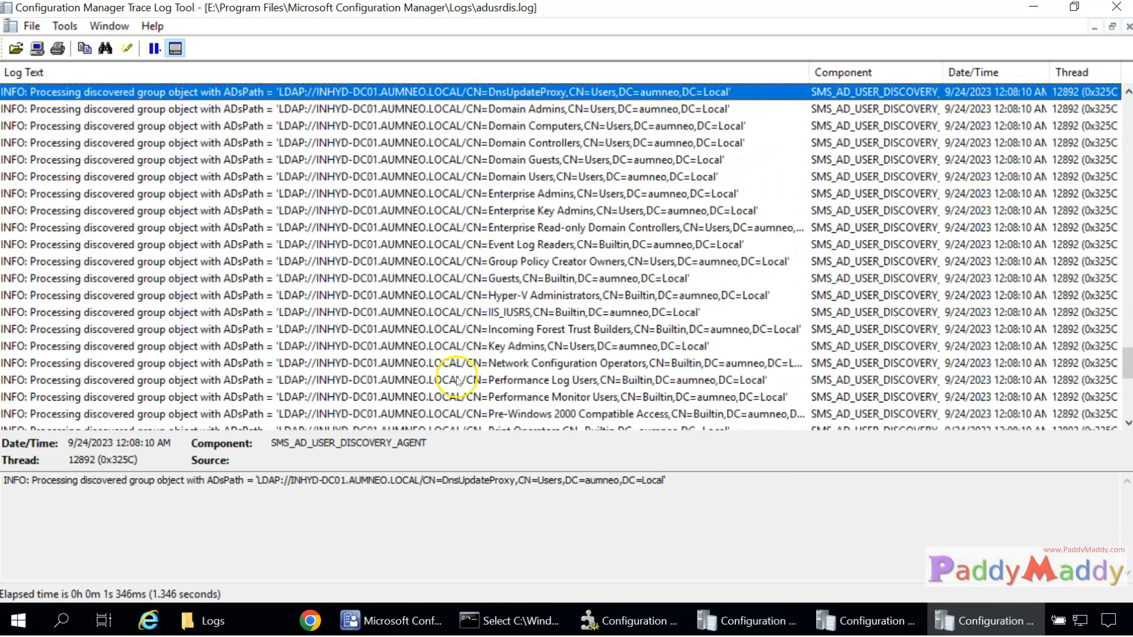
scroll(457, 380, down, 8)
click(177, 312)
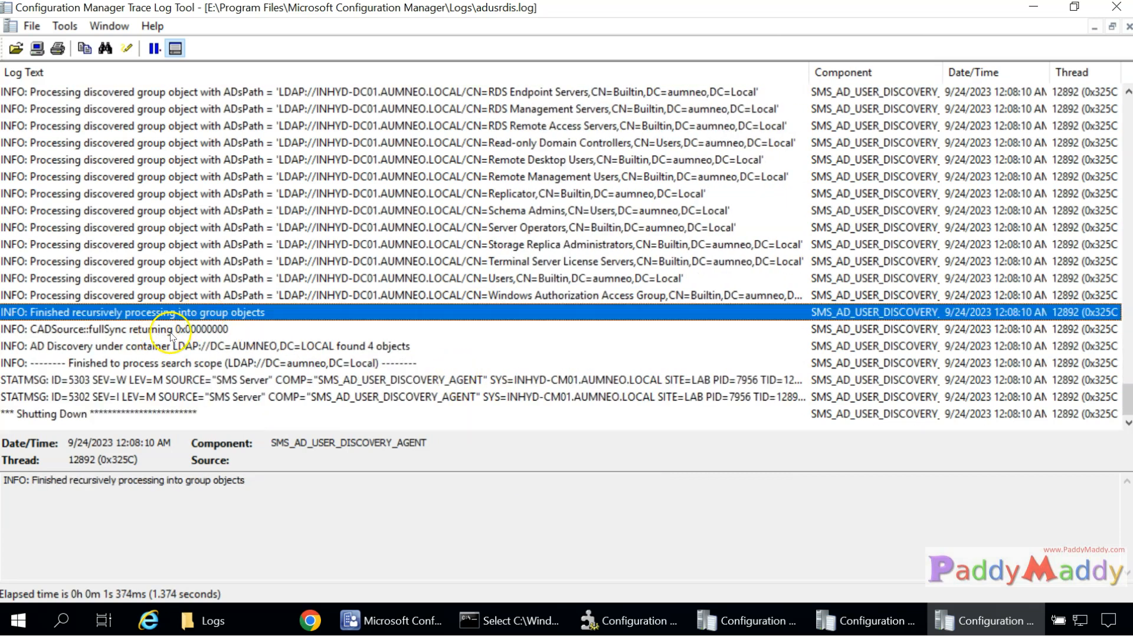
Select the entry reporting 4 objects found and highlight '4 objects' in its details.
click(316, 346)
click(334, 480)
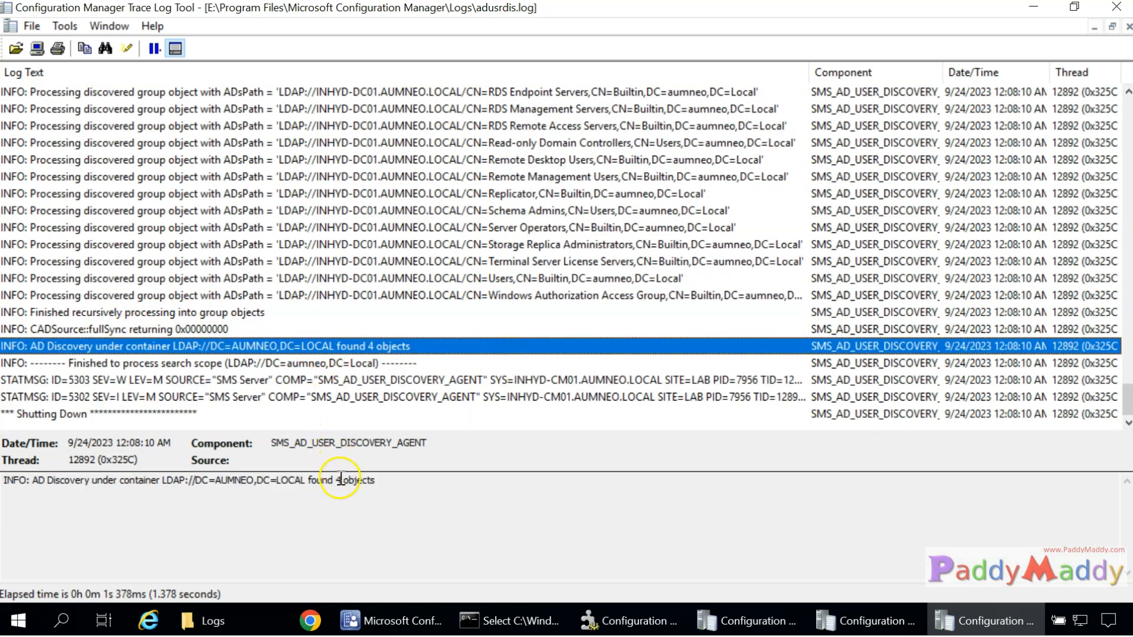
drag(334, 480, 416, 483)
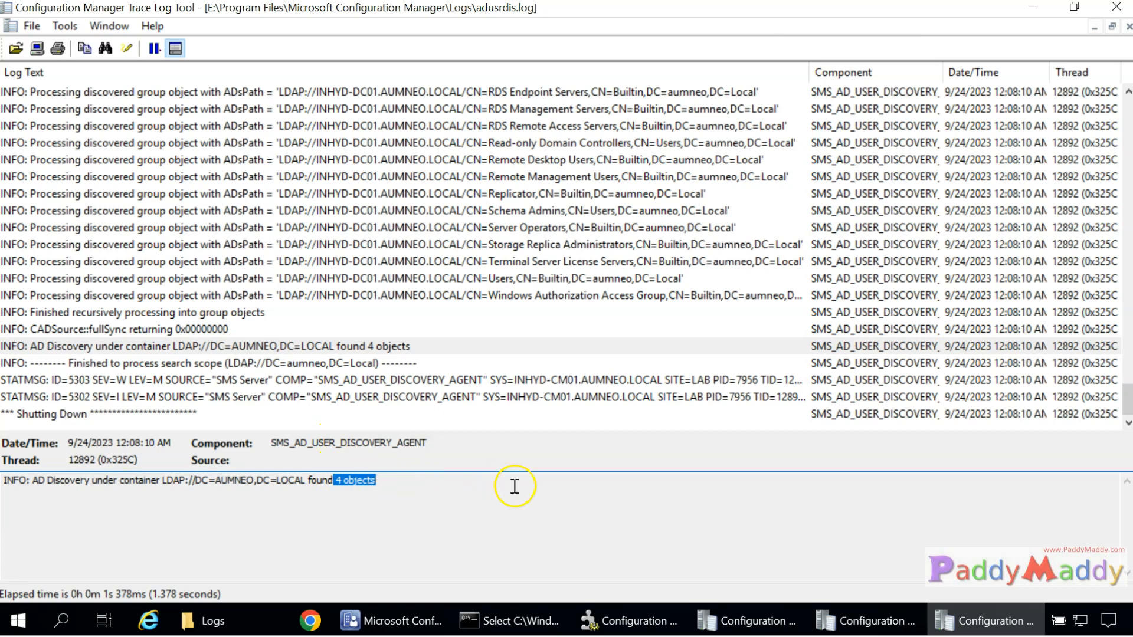
click(434, 627)
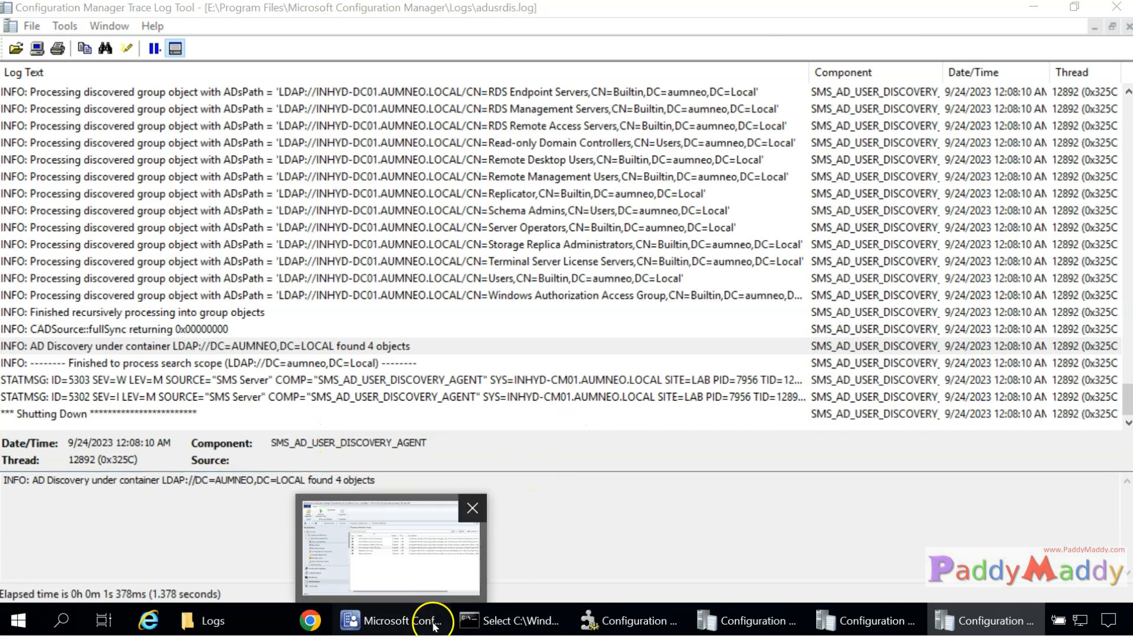
Run Update Membership on All Users, then refresh the User Collections list.
click(45, 433)
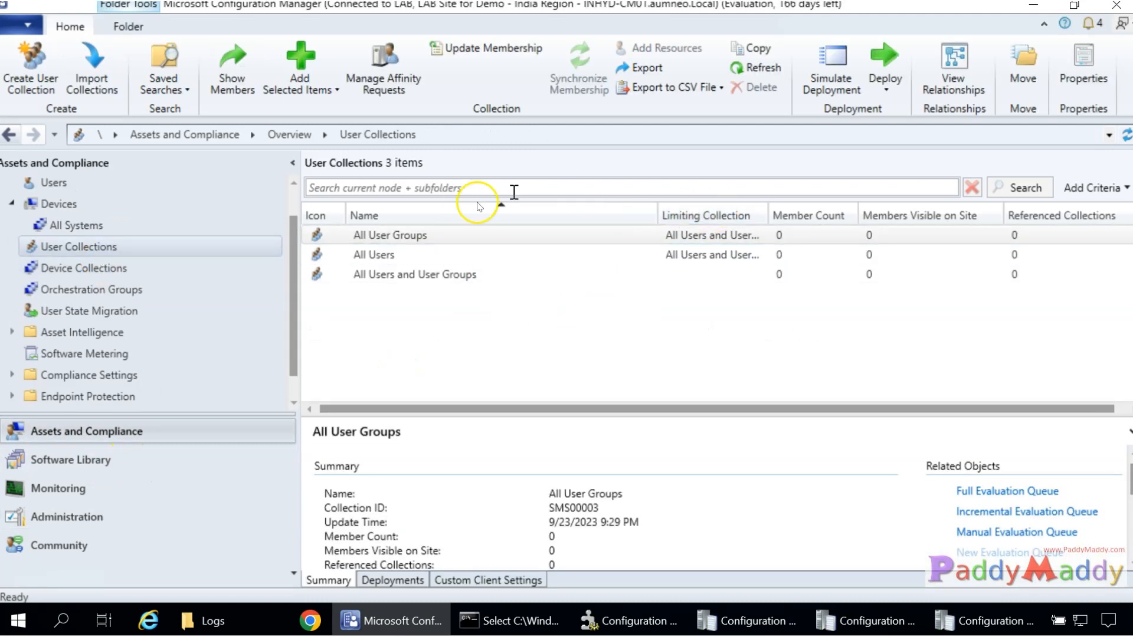
click(842, 325)
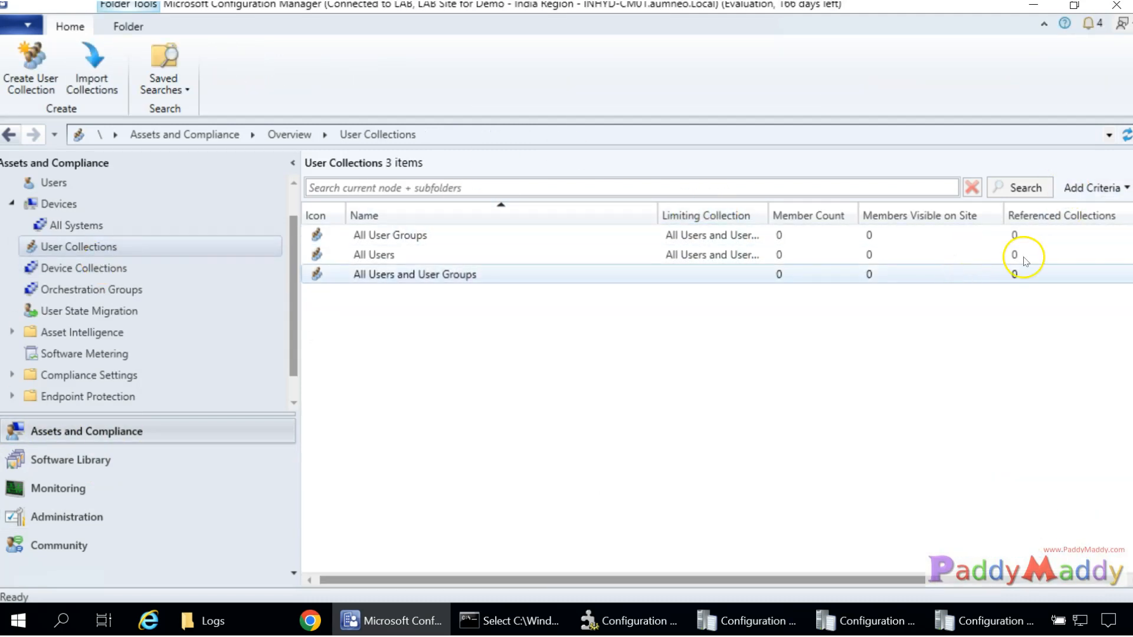
click(1127, 136)
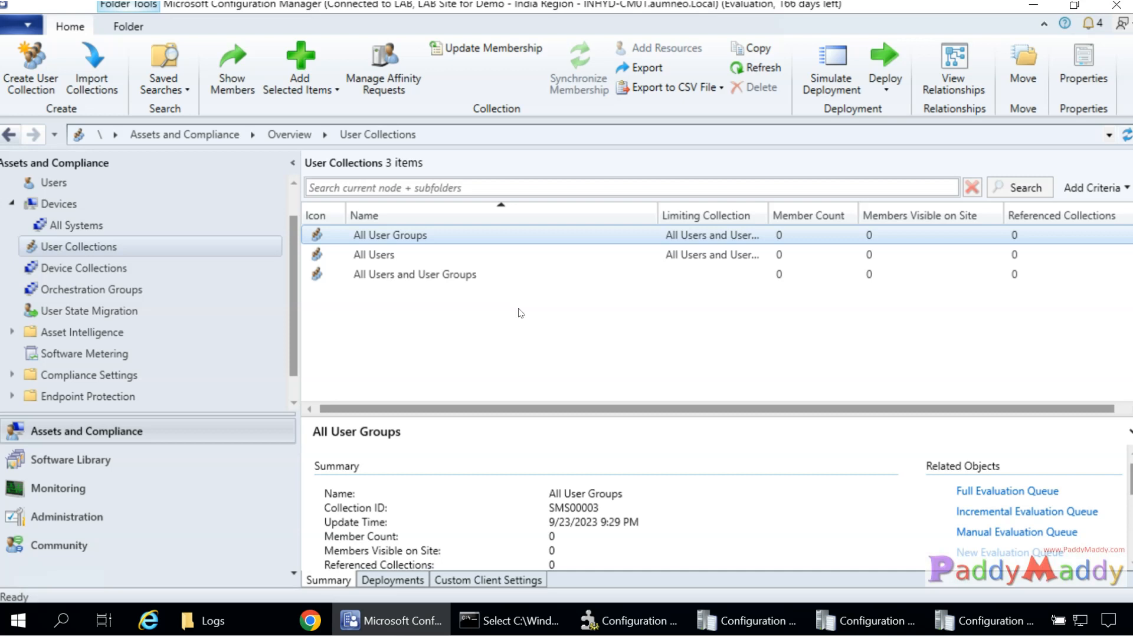
click(377, 263)
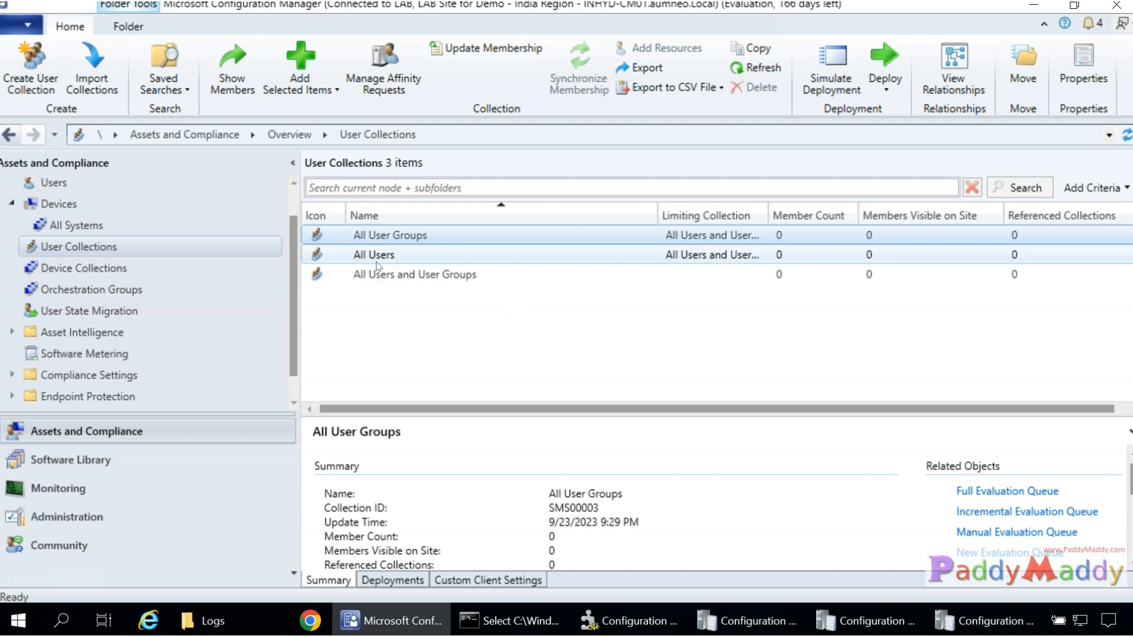
click(374, 260)
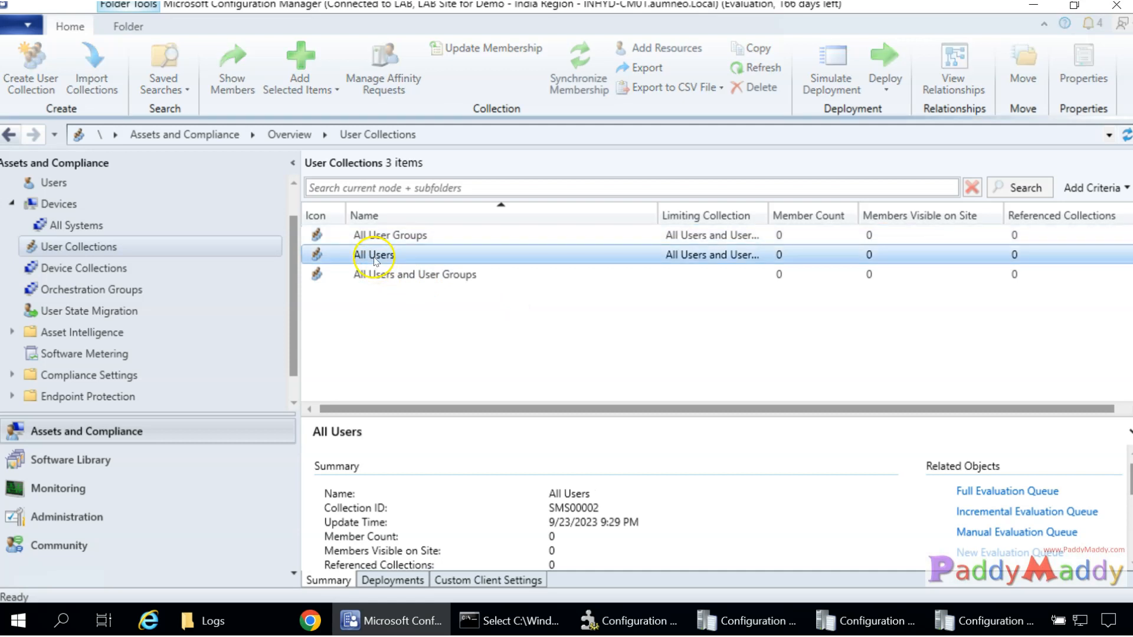
right_click(375, 260)
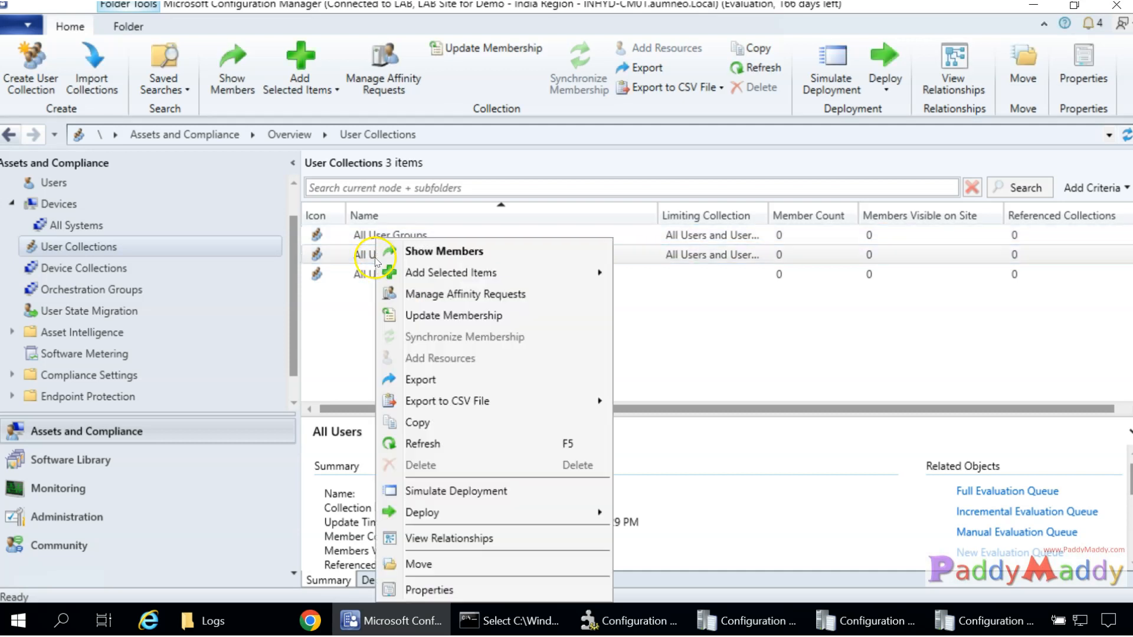
click(448, 318)
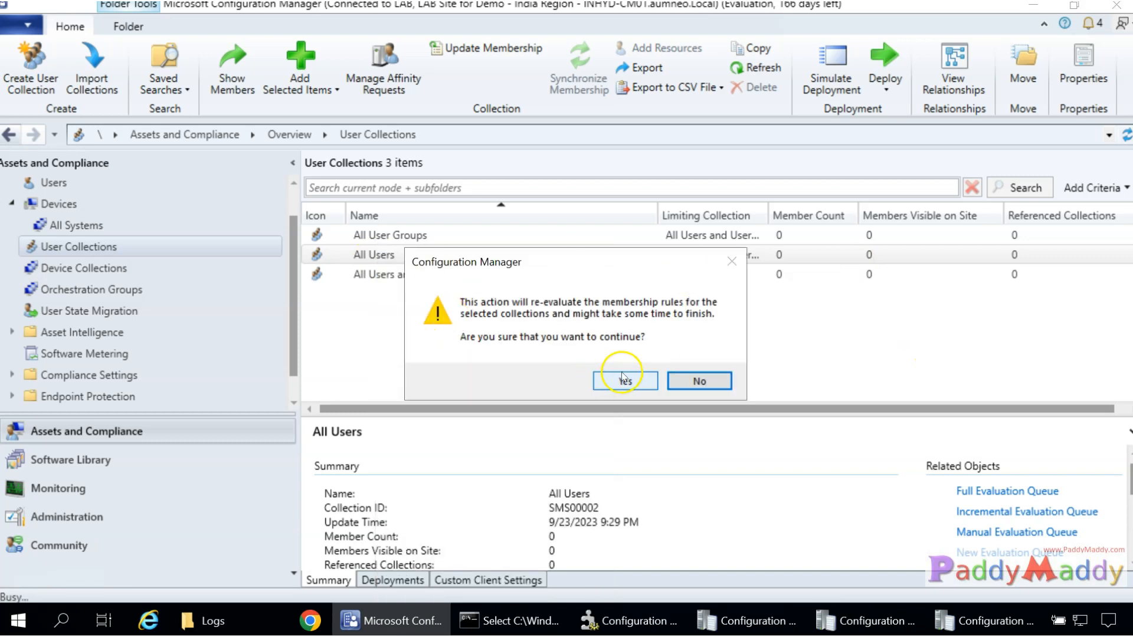
click(624, 381)
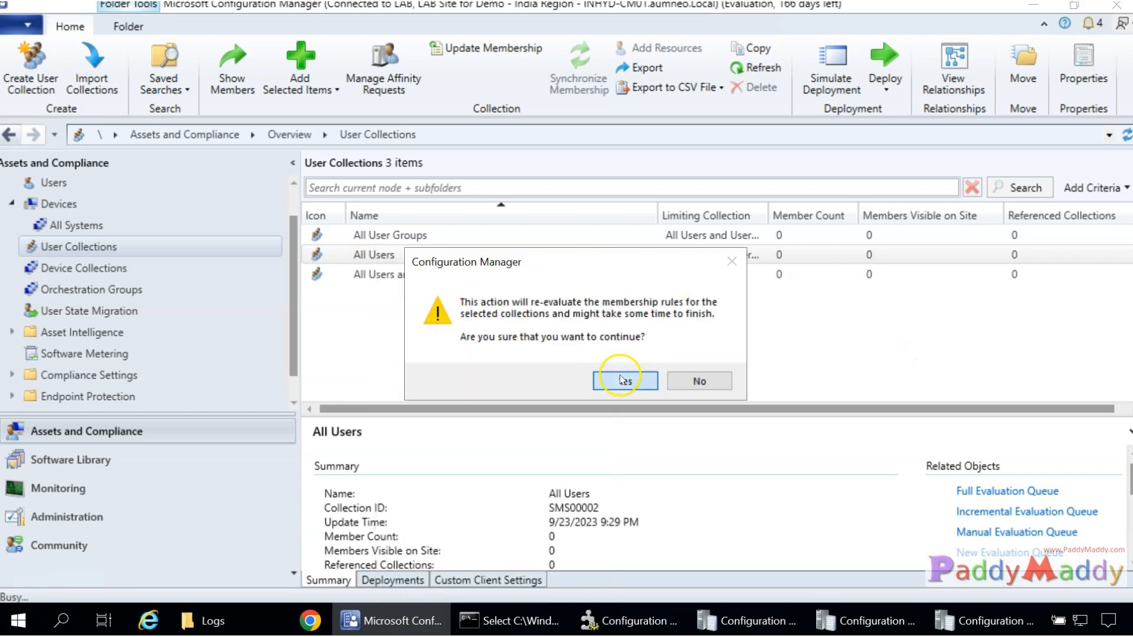
right_click(367, 256)
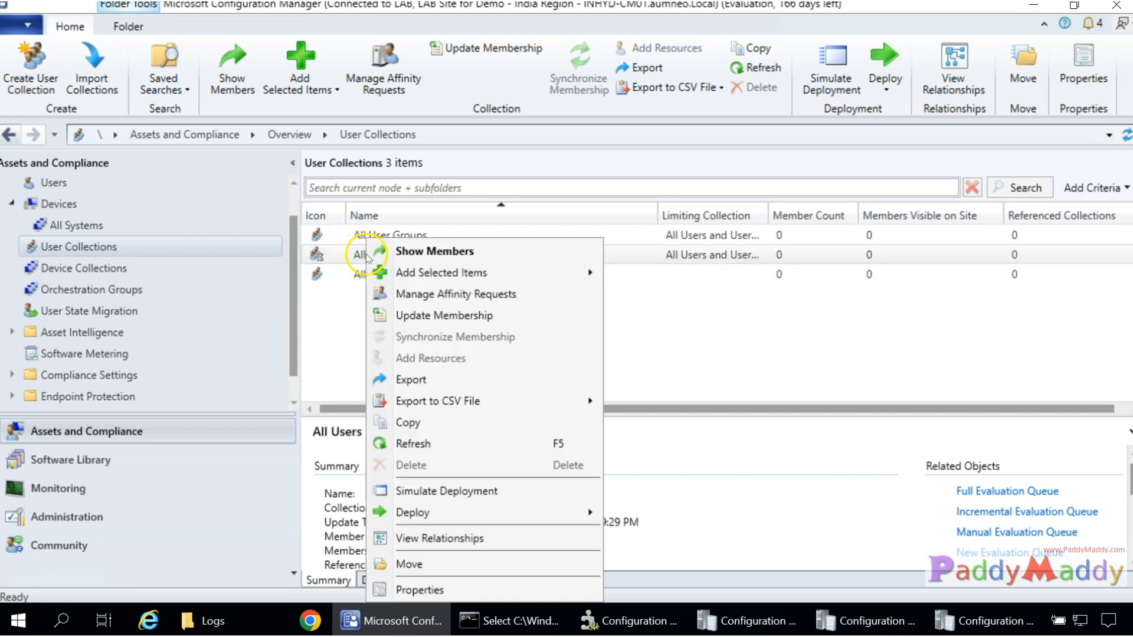
click(414, 443)
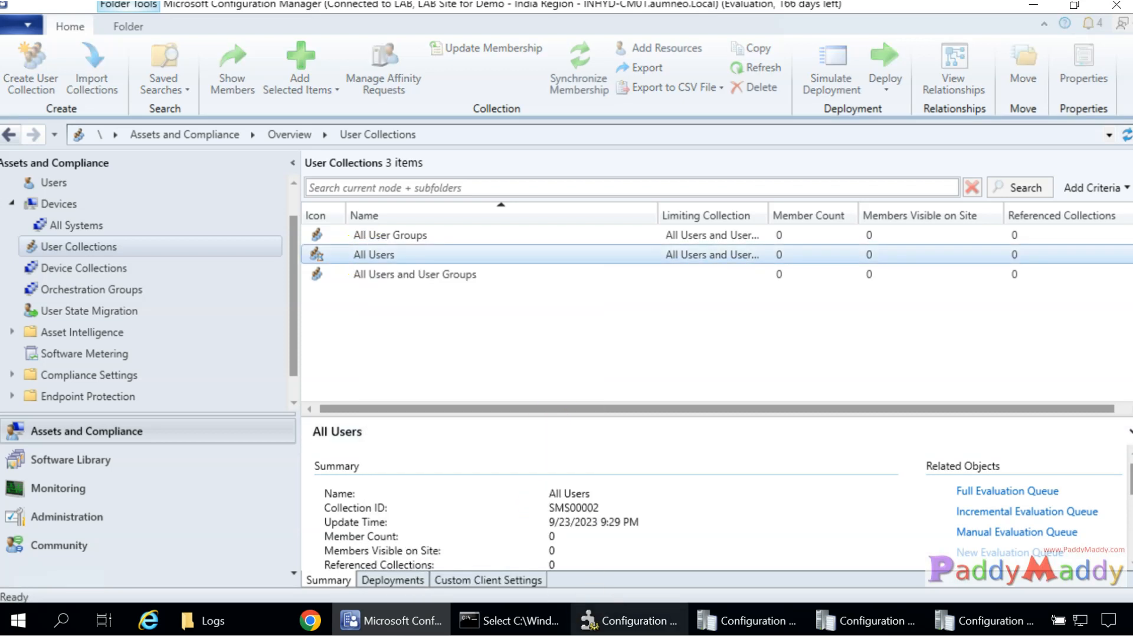
click(975, 630)
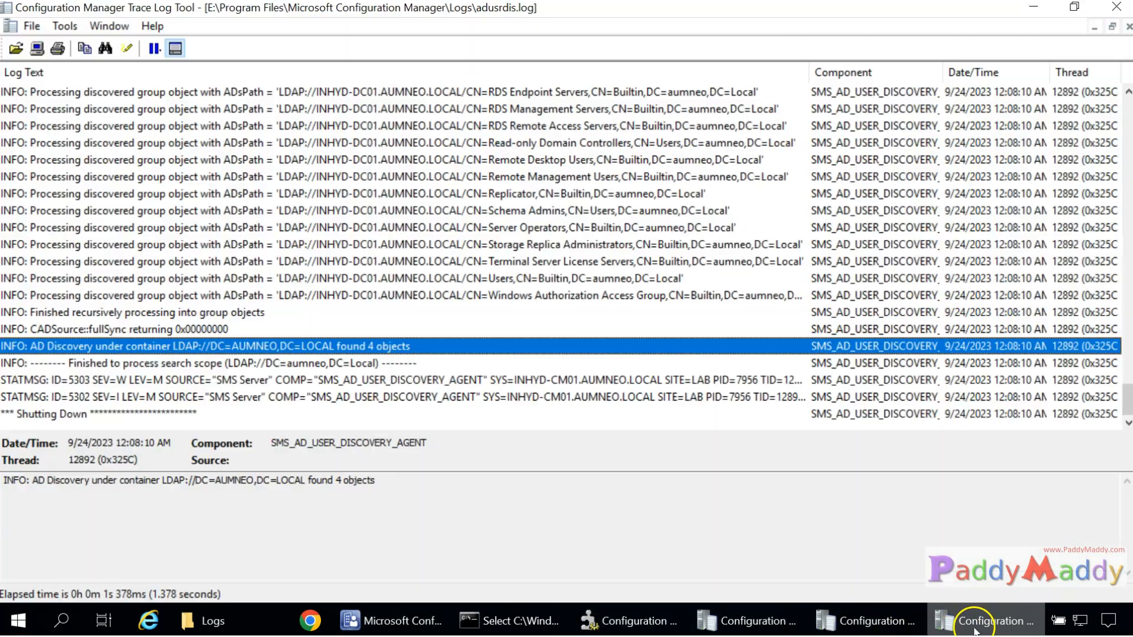
click(972, 629)
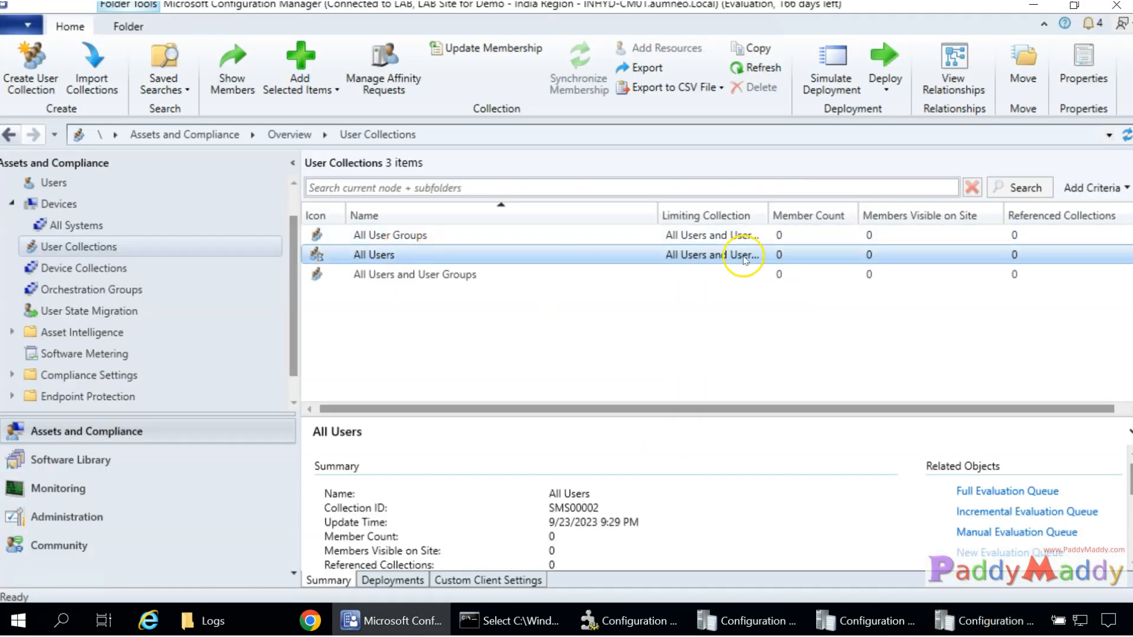
right_click(349, 258)
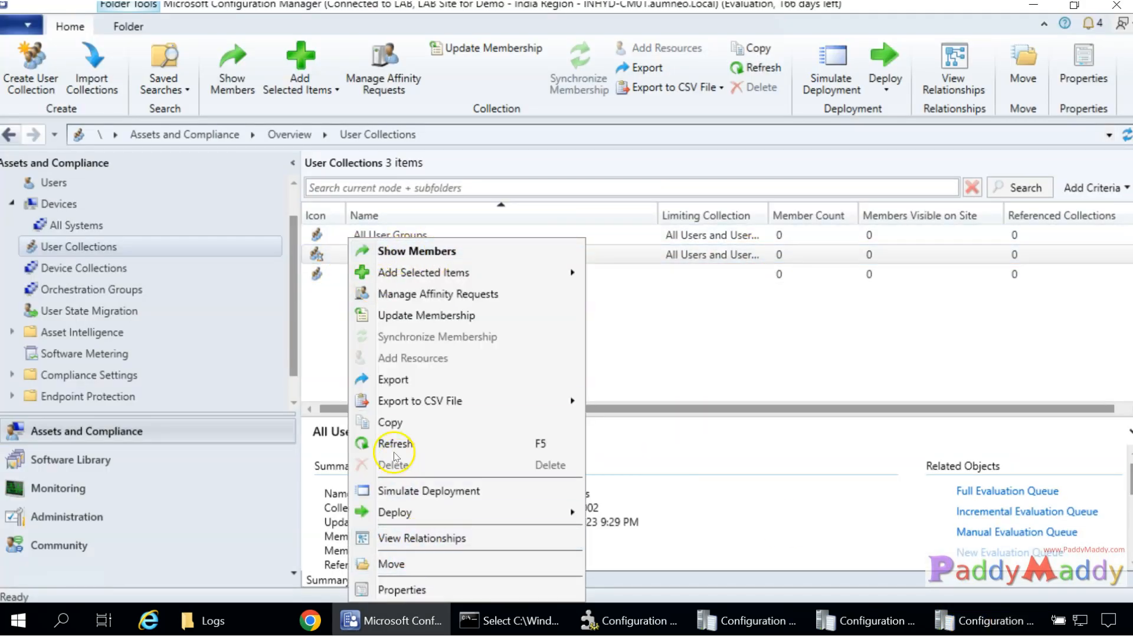
click(389, 440)
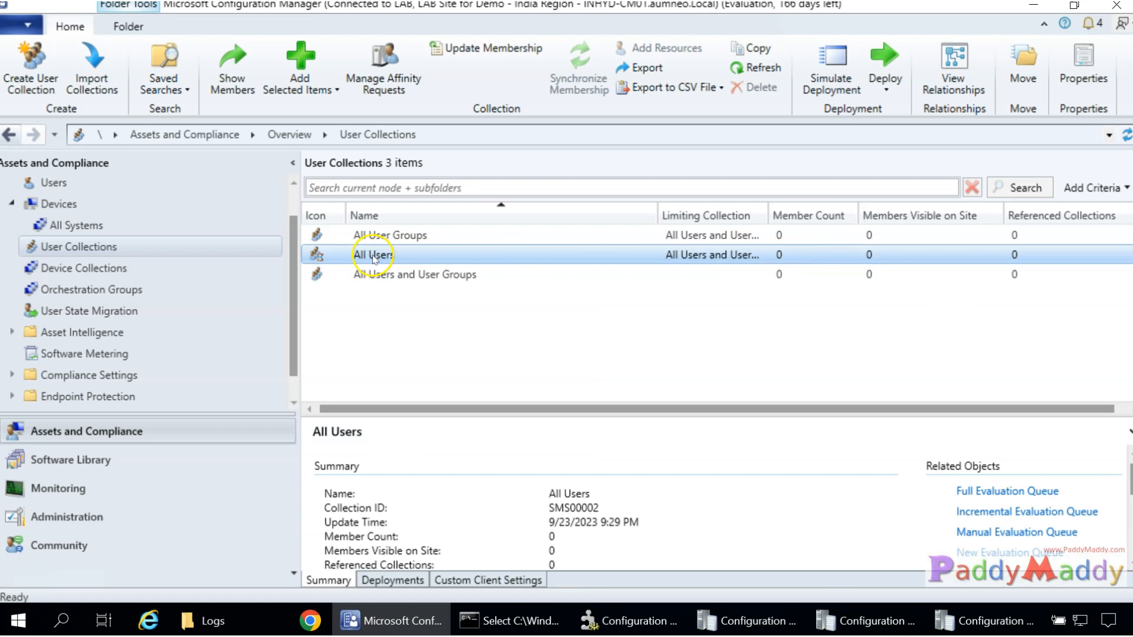
Delete the accidentally created All Users[1] duplicate collection.
right_click(374, 259)
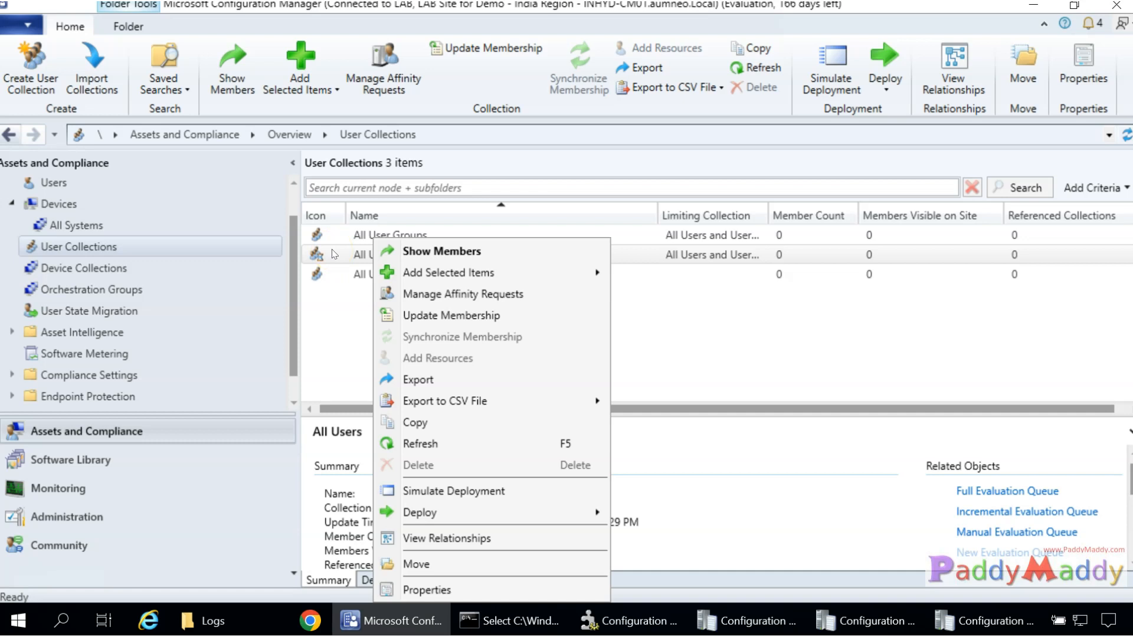
click(439, 419)
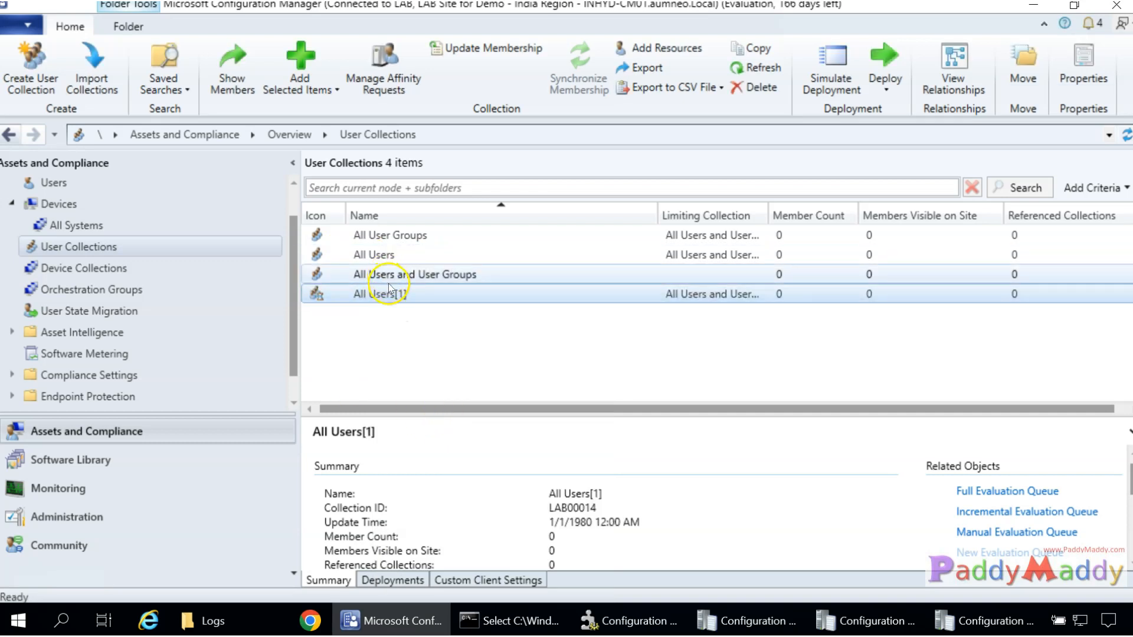
right_click(389, 296)
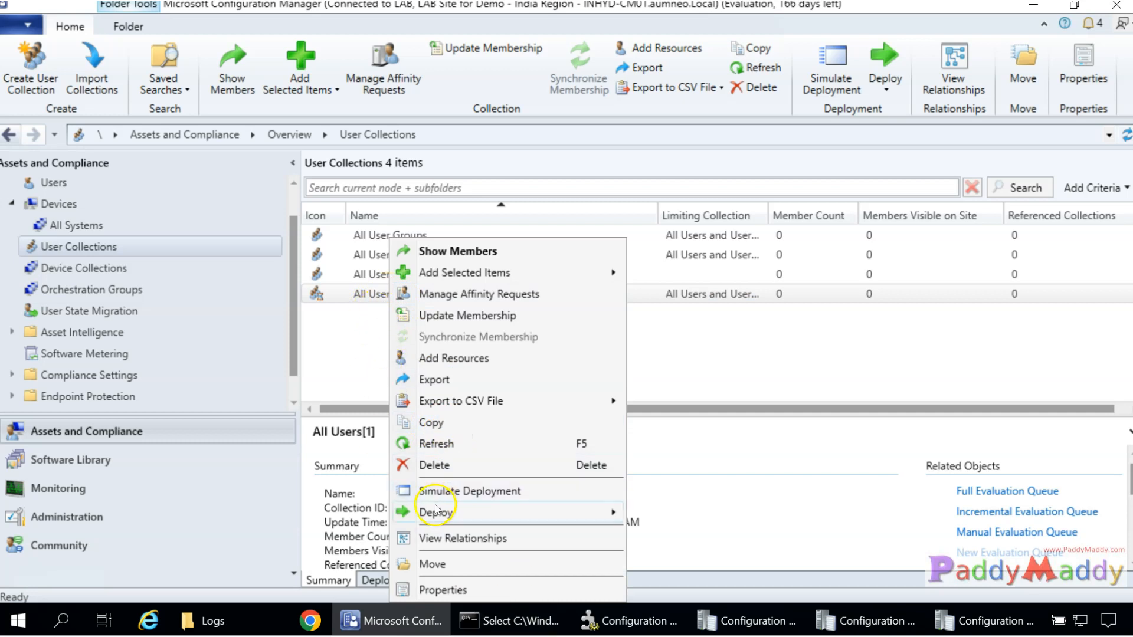
click(466, 467)
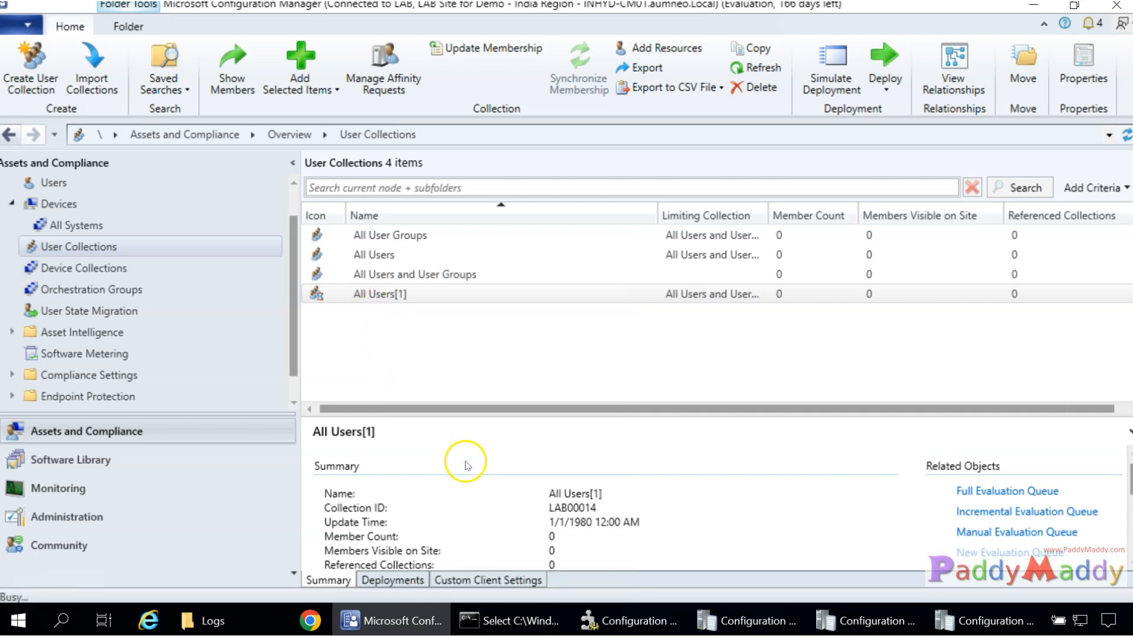
click(629, 347)
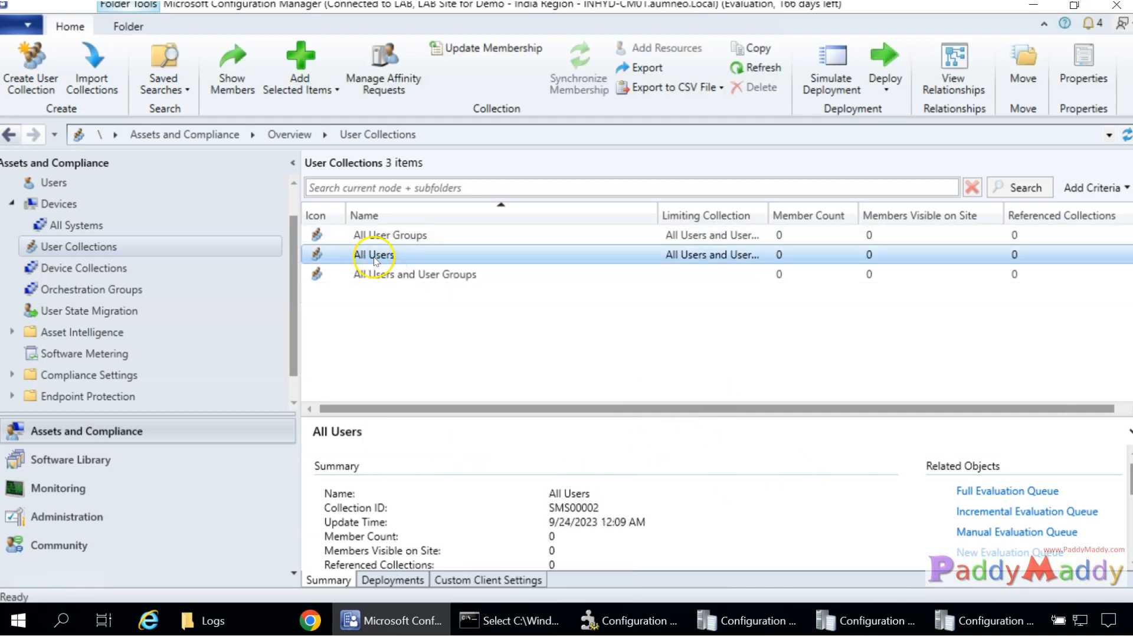
Update All Users membership again so its member count shows 4.
right_click(376, 260)
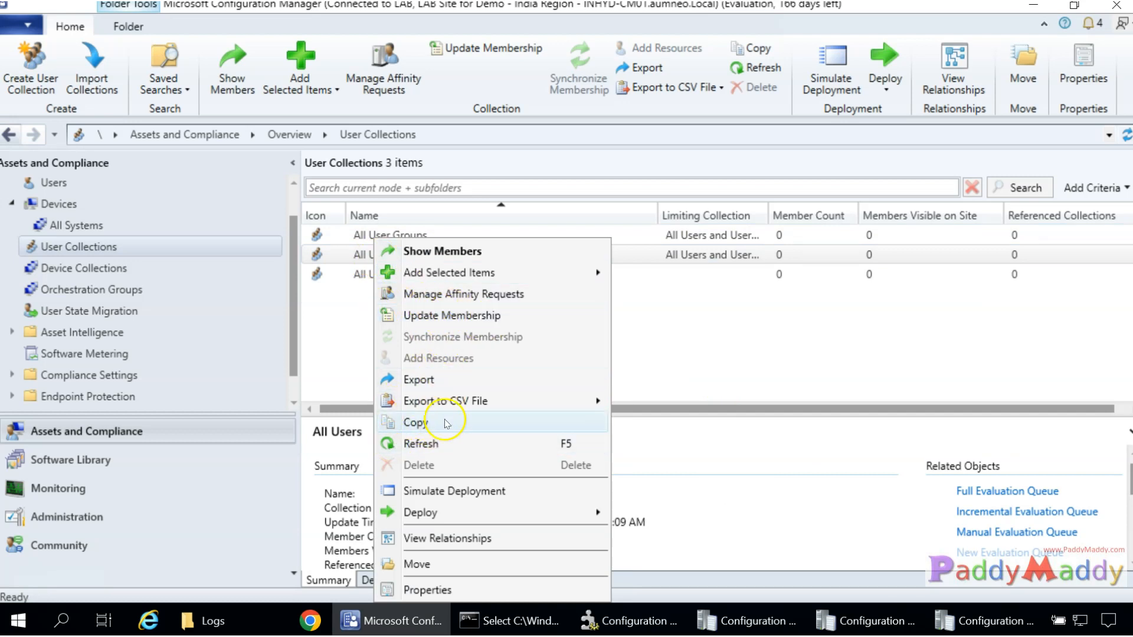
click(449, 315)
click(644, 382)
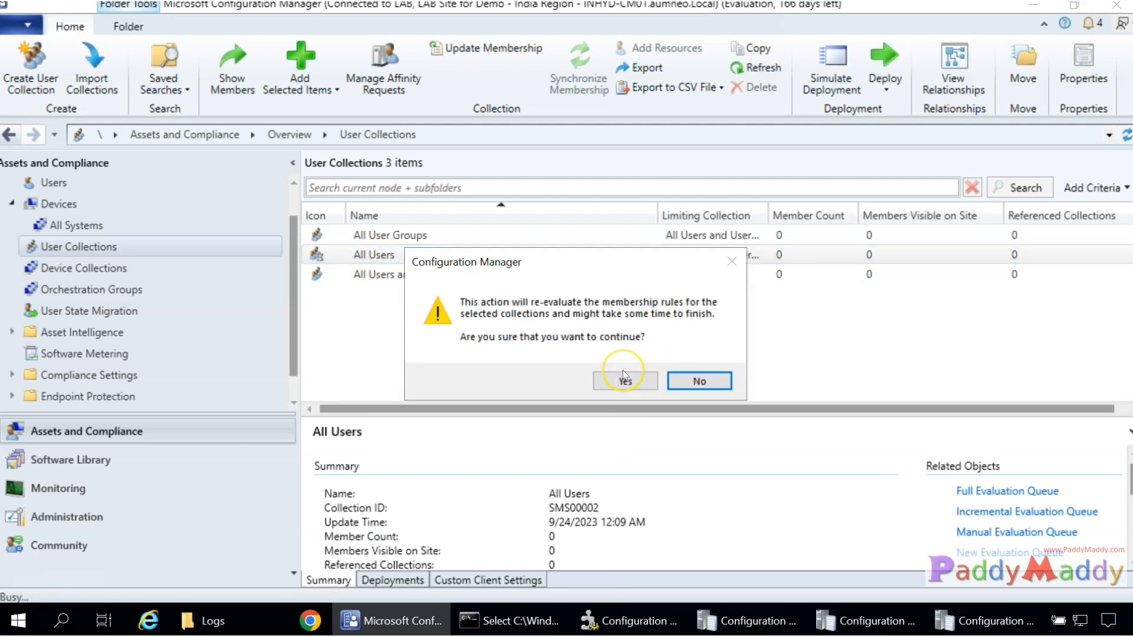
click(624, 378)
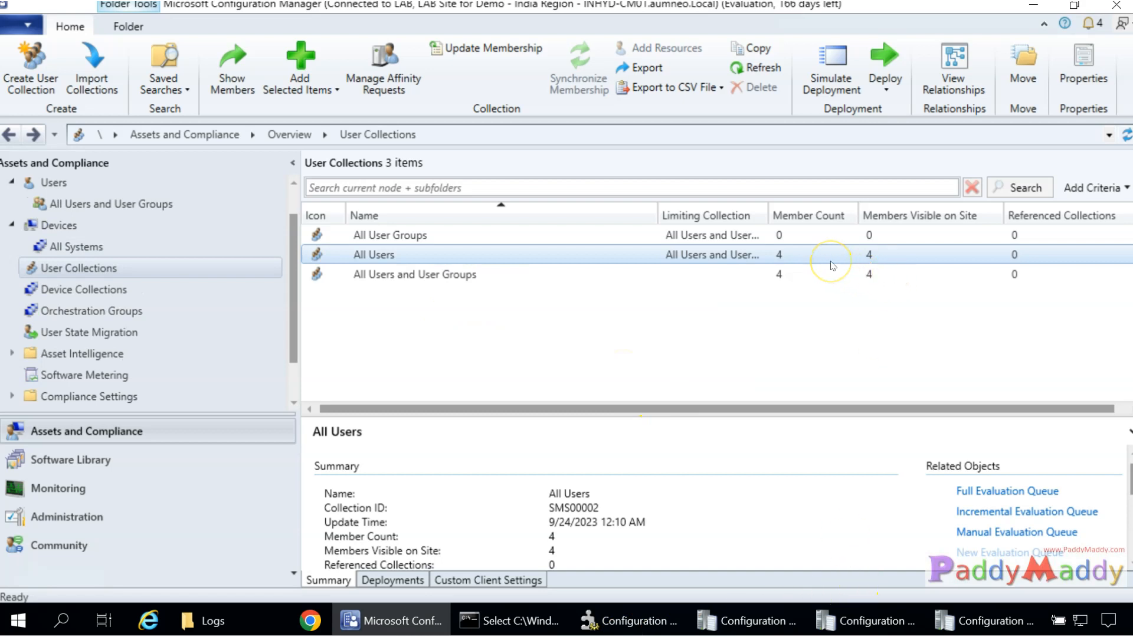
click(364, 260)
Open All Users' members, autofit the Name column, and select the Testuser account.
double_click(365, 260)
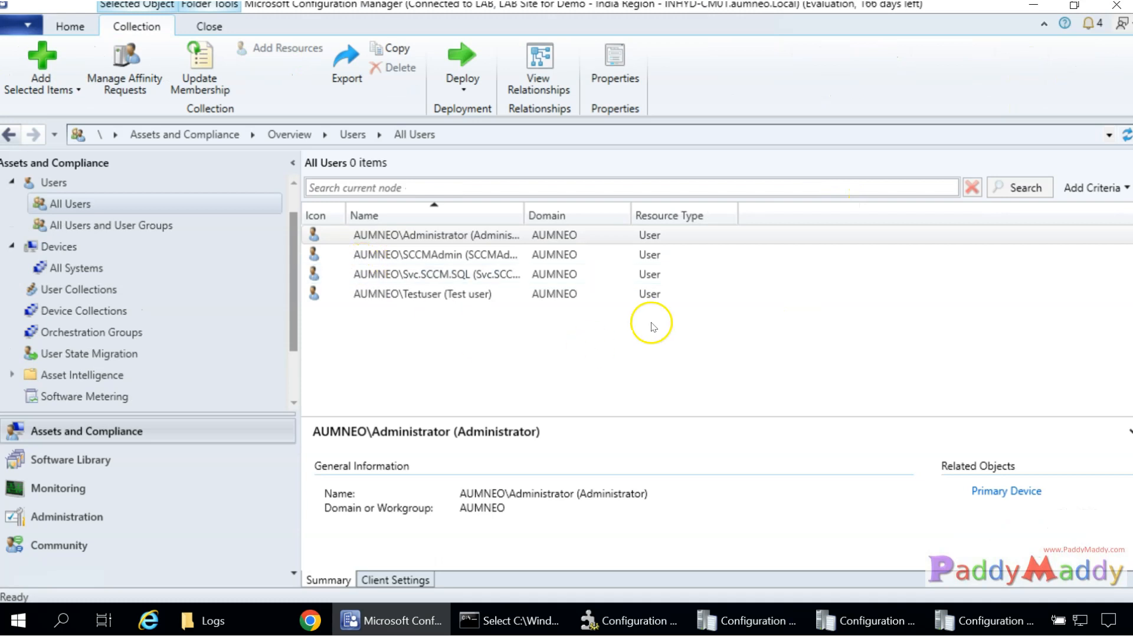
double_click(521, 216)
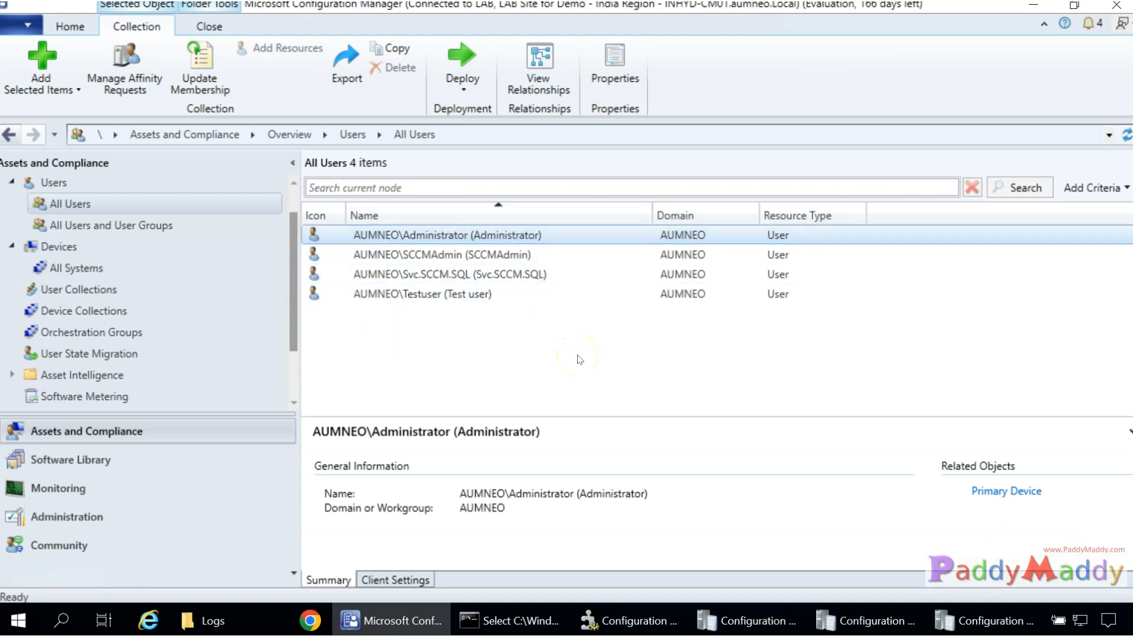
click(425, 294)
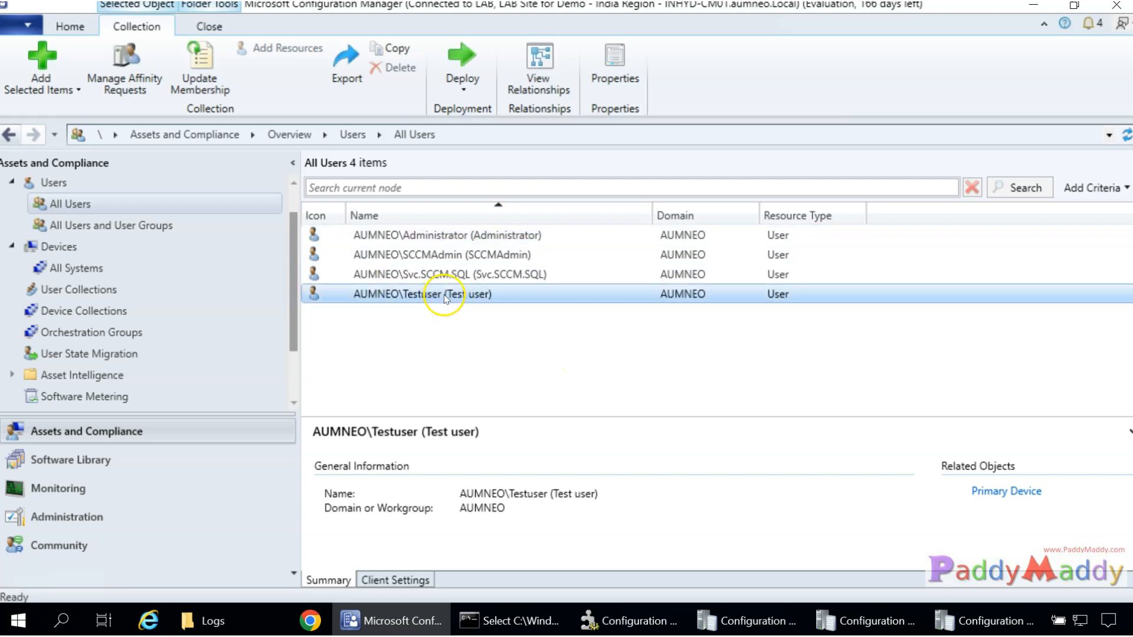
scroll(70, 230, up, 1)
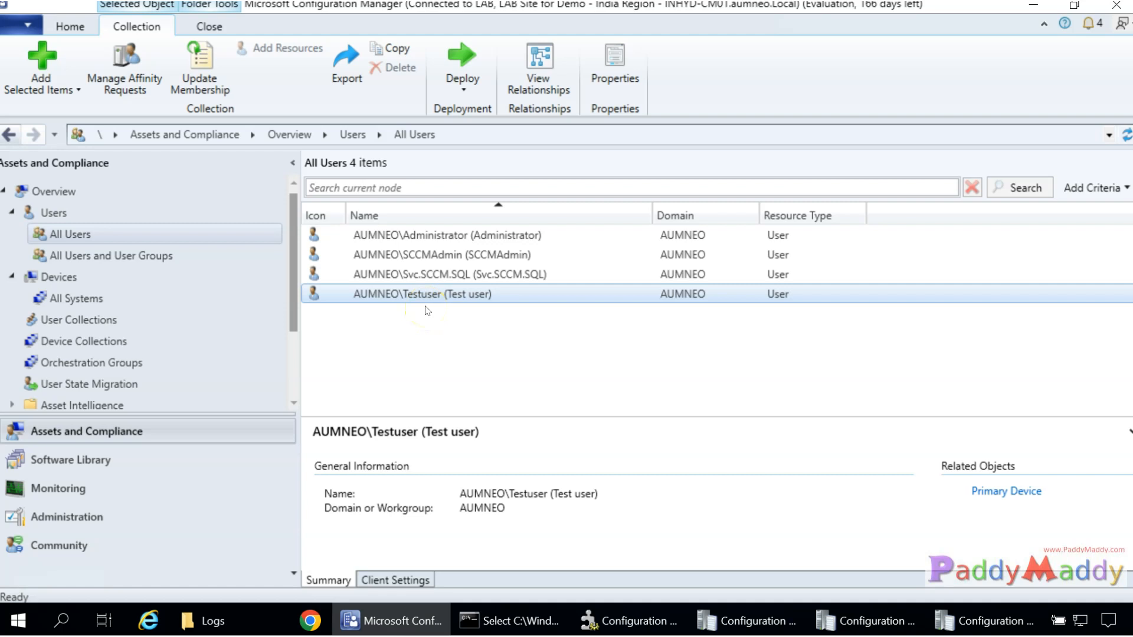
click(428, 300)
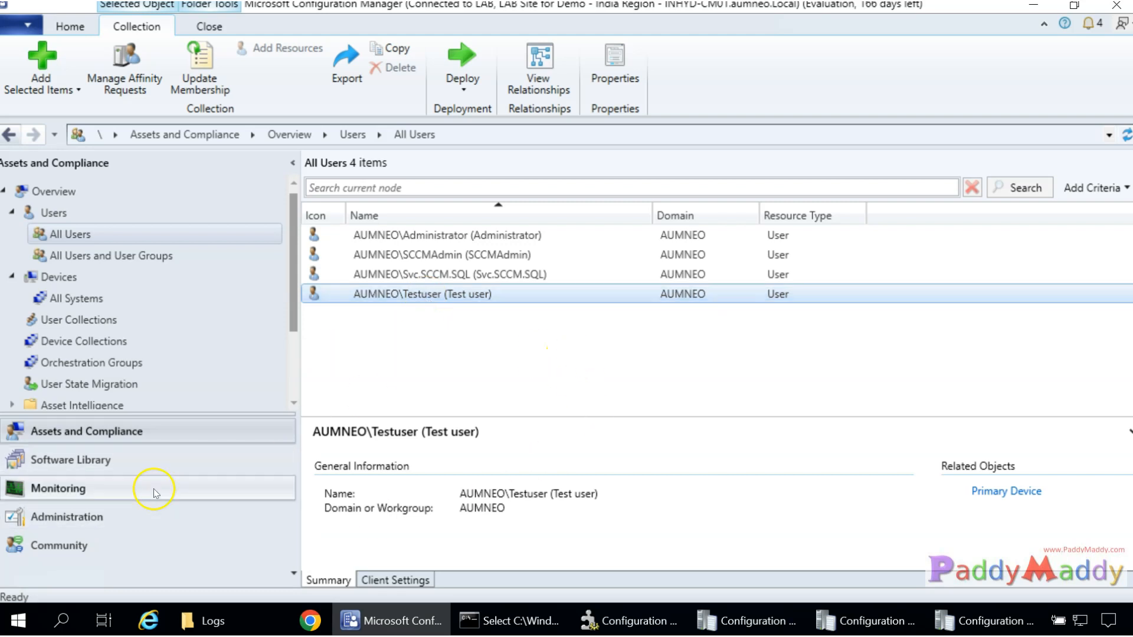
click(62, 524)
In Active Directory Group Discovery, set the delta discovery interval to 15 and turn on the recent-logon, recent-password and distribution-group-membership options.
click(425, 257)
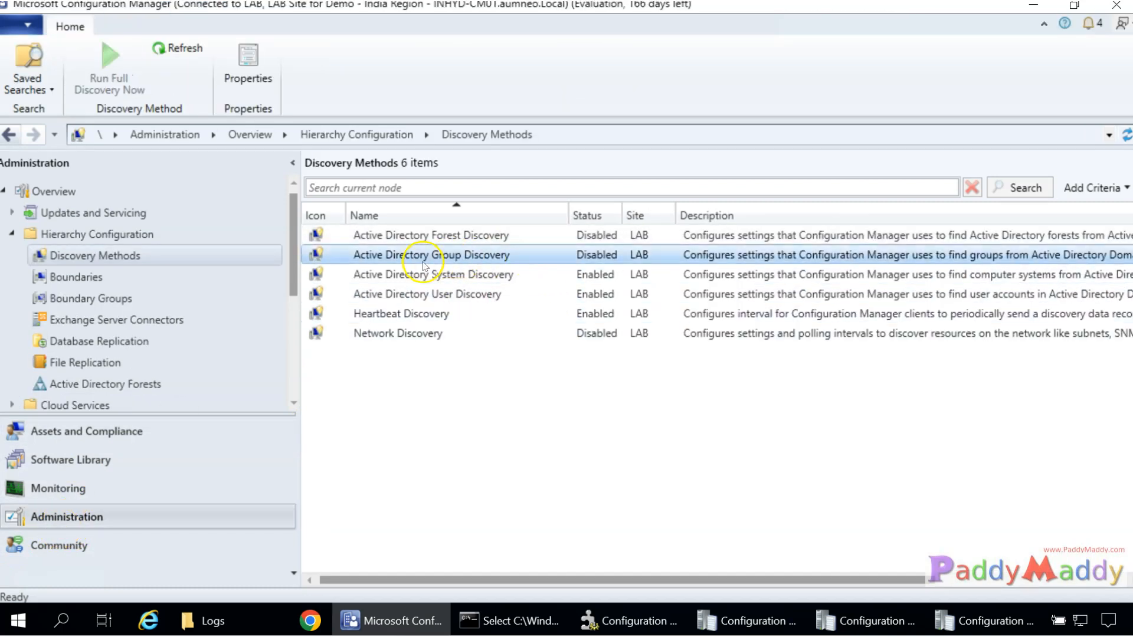
double_click(515, 256)
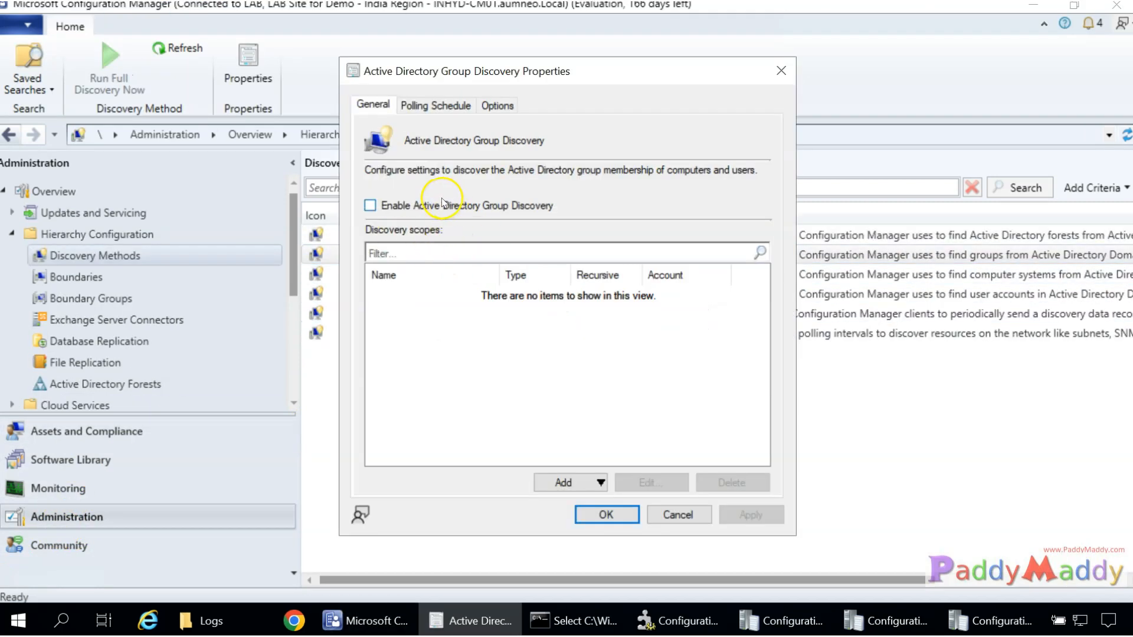
click(434, 105)
double_click(687, 321)
text(15)
click(498, 105)
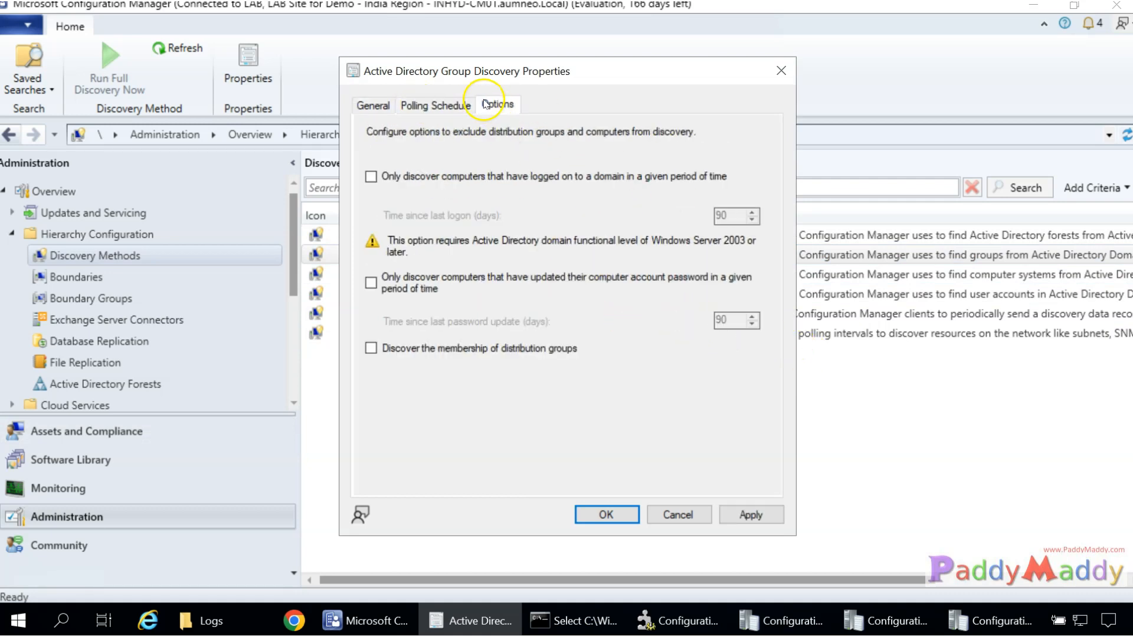
click(393, 180)
click(371, 283)
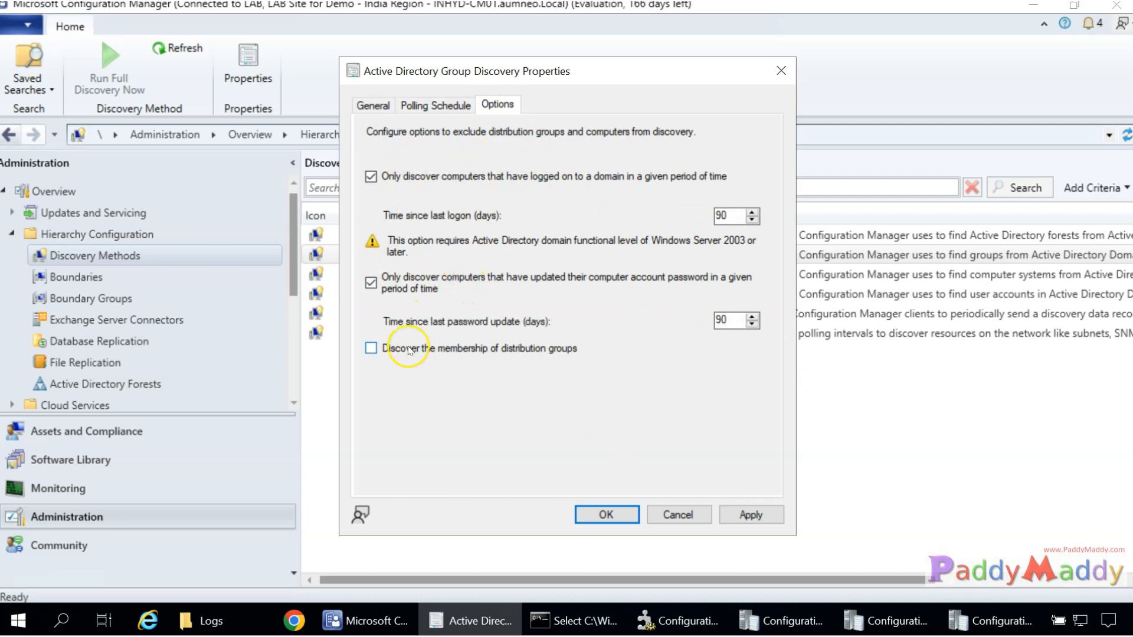
click(371, 348)
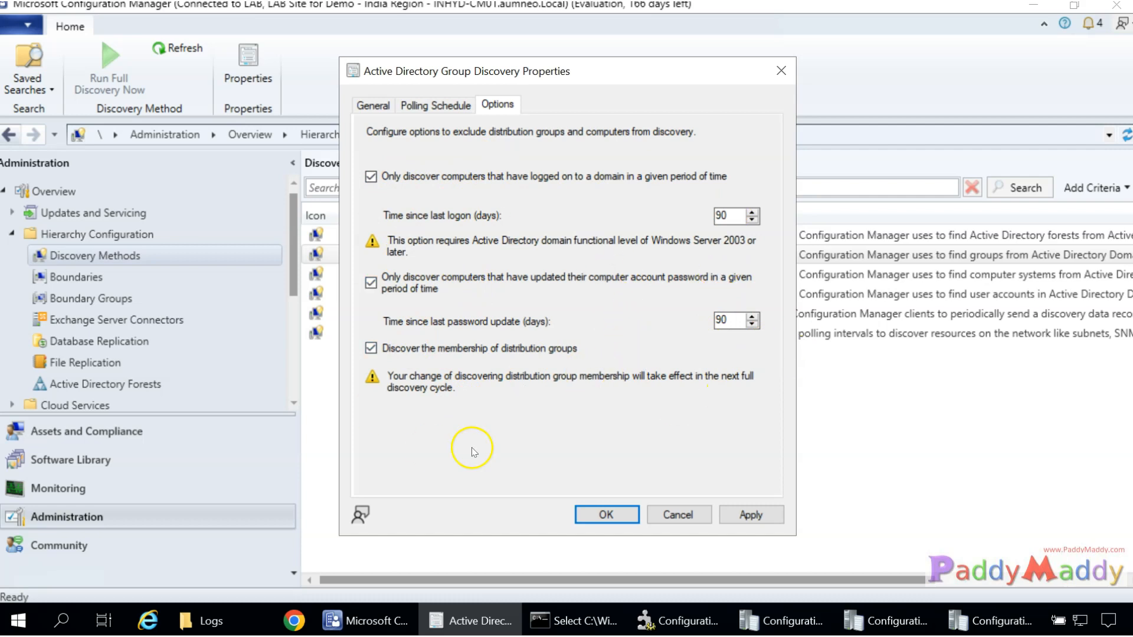
click(411, 112)
click(373, 106)
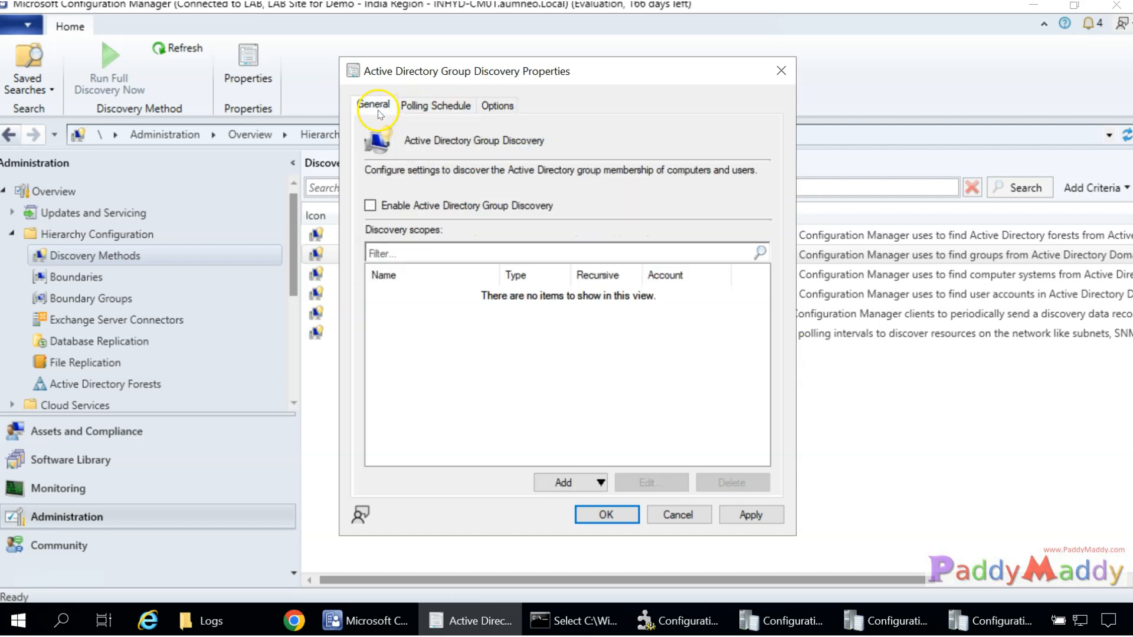
Add an Active Directory location named ADGroup covering the aumneo.local domain root.
click(563, 483)
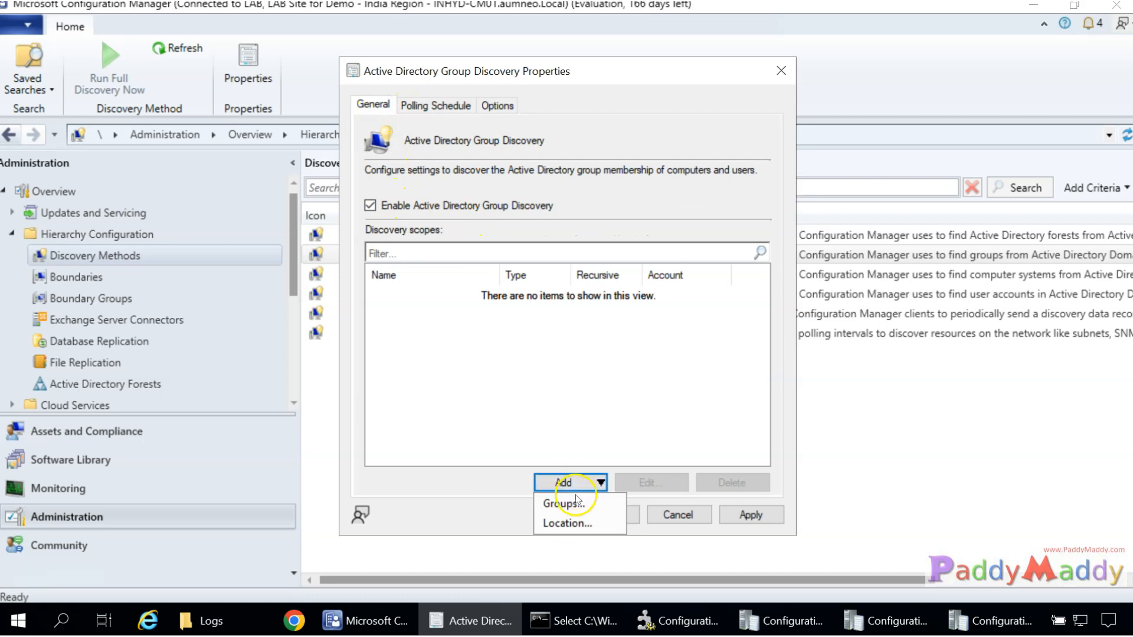
click(596, 524)
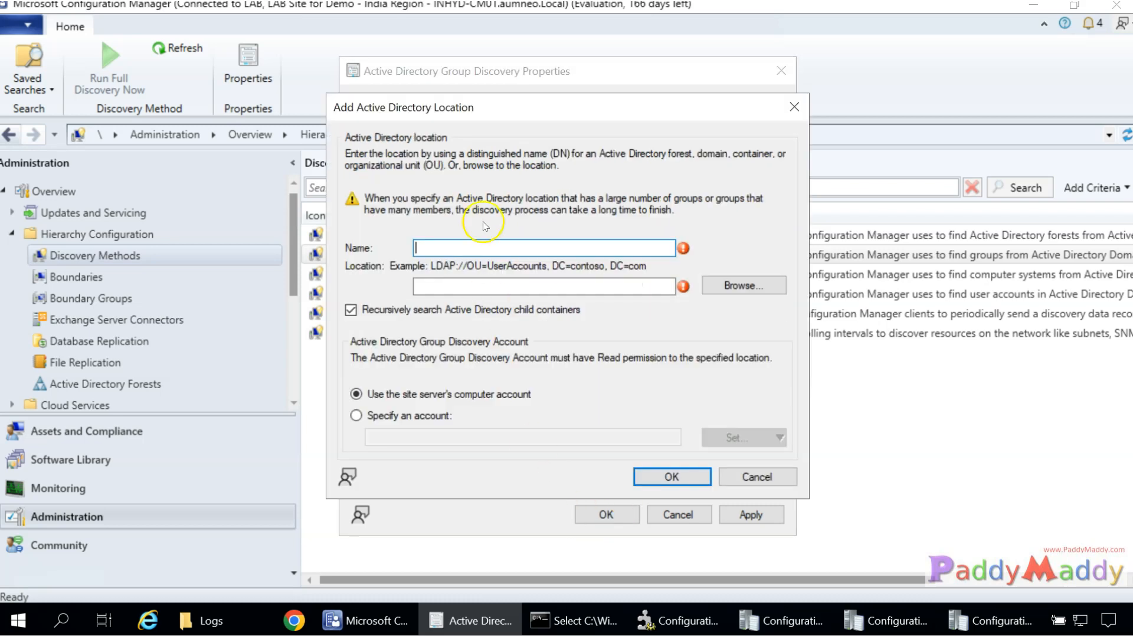
click(757, 286)
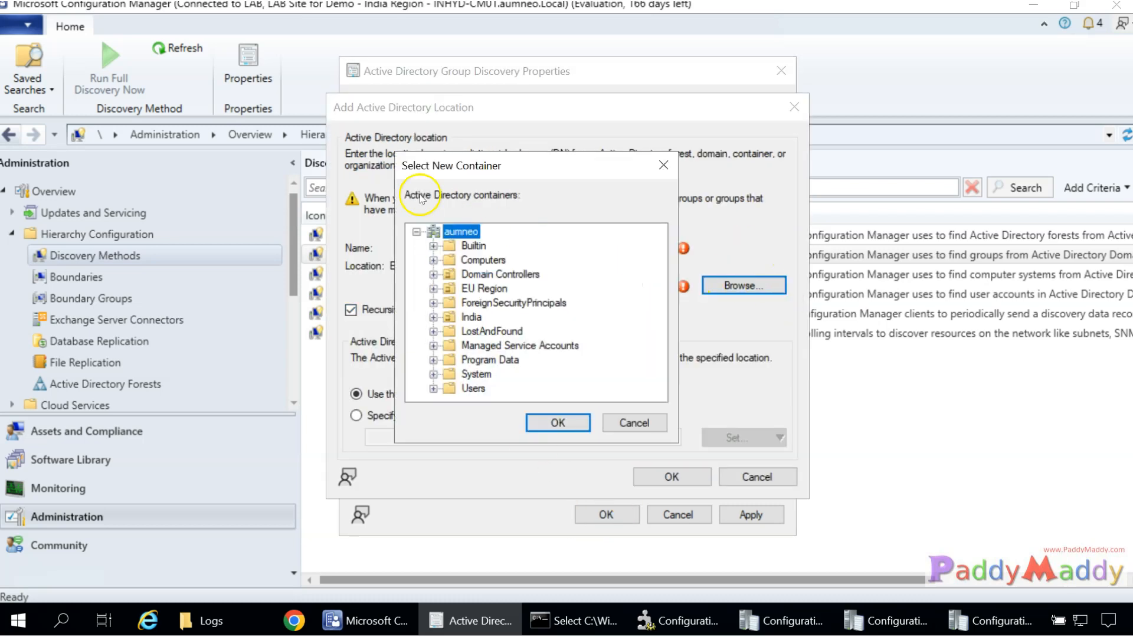
click(558, 423)
click(466, 245)
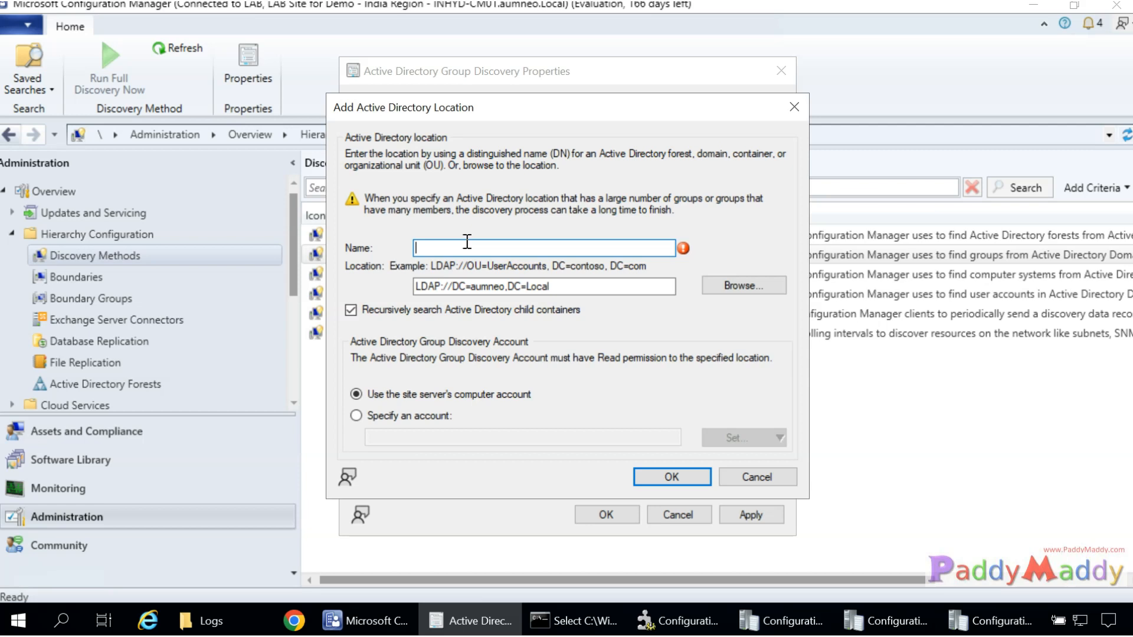
text(ADGroup)
drag(464, 248, 361, 253)
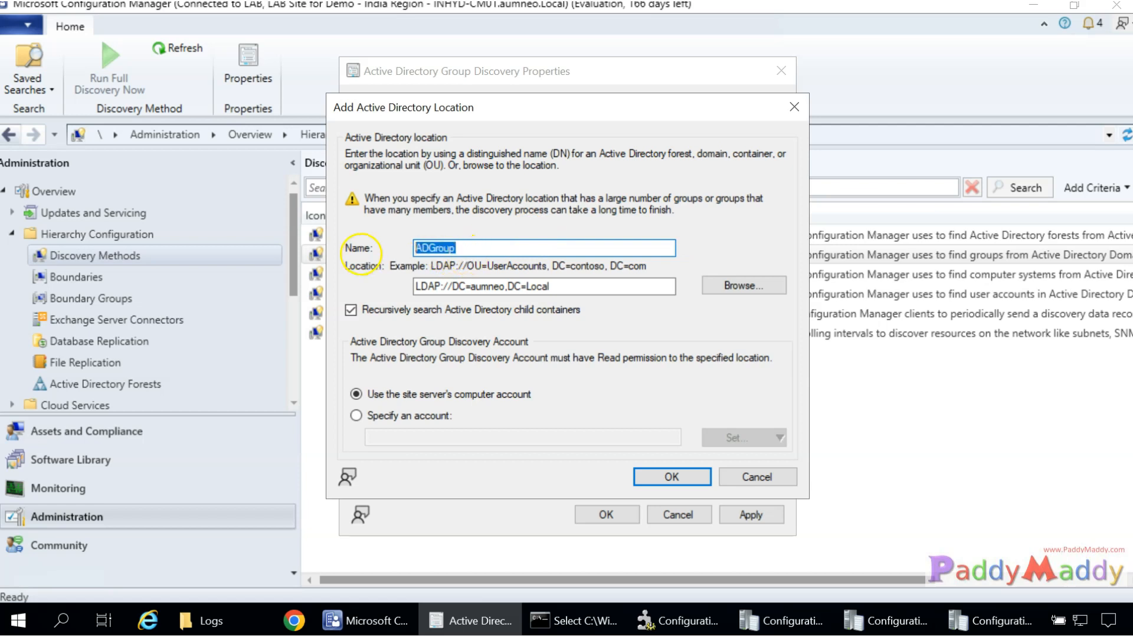
click(668, 476)
Apply the group discovery settings, accept running a full discovery, and close the properties.
click(749, 515)
click(620, 373)
click(606, 514)
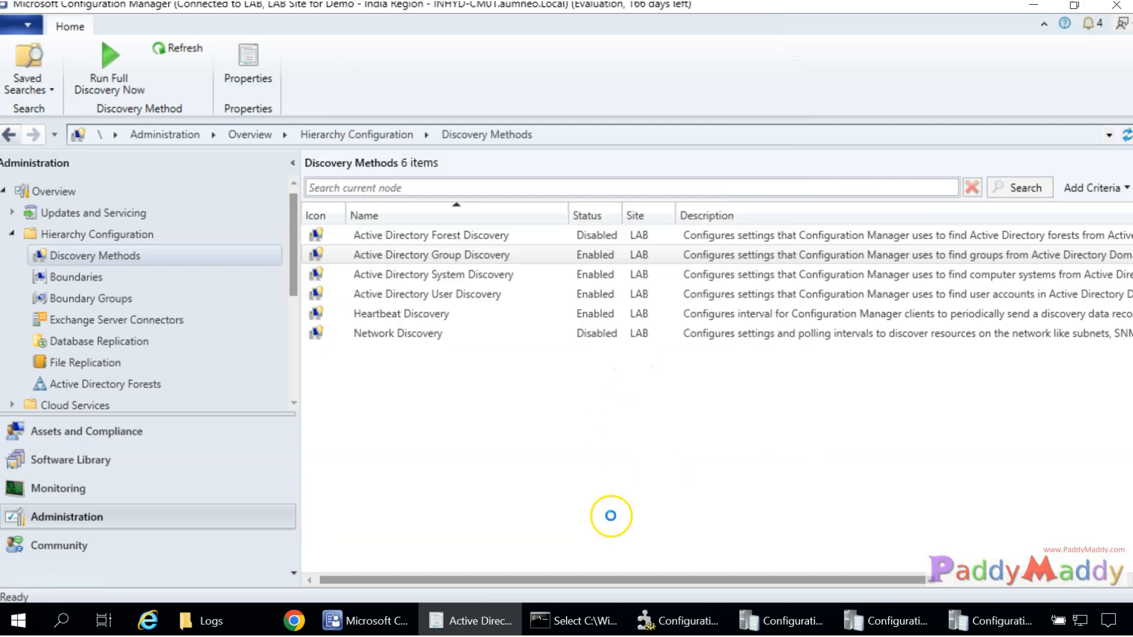
Refresh the LAB site's components in Service Manager and locate SMS_AD_SECURITY_GROUP_DISCOVERY_AGENT and SMS_EXECUTIVE.
click(653, 625)
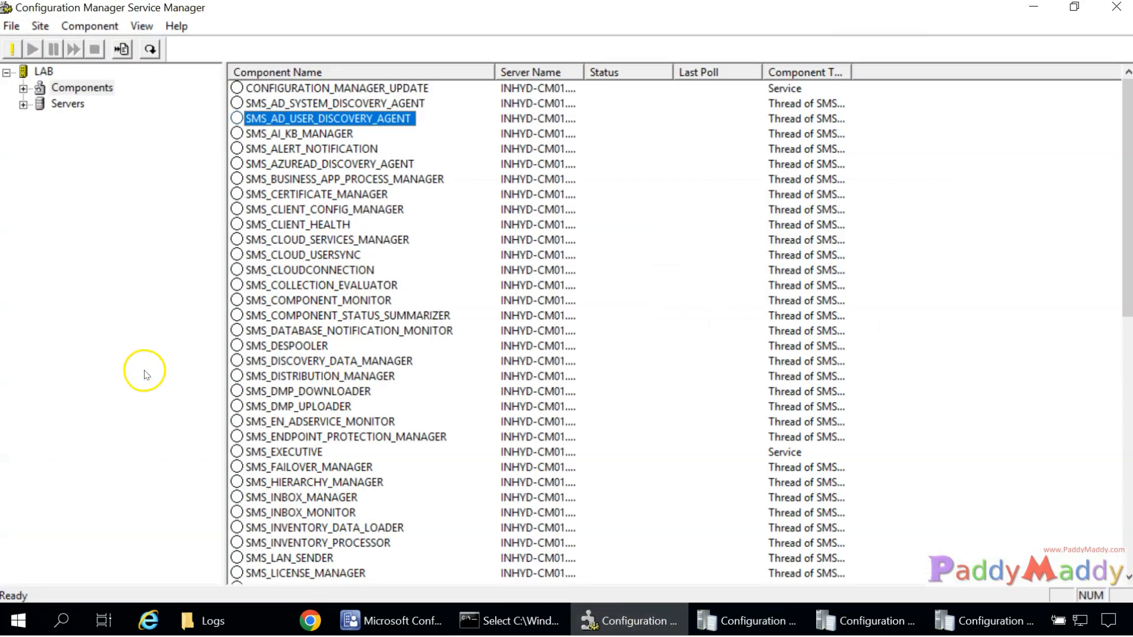
key(F5)
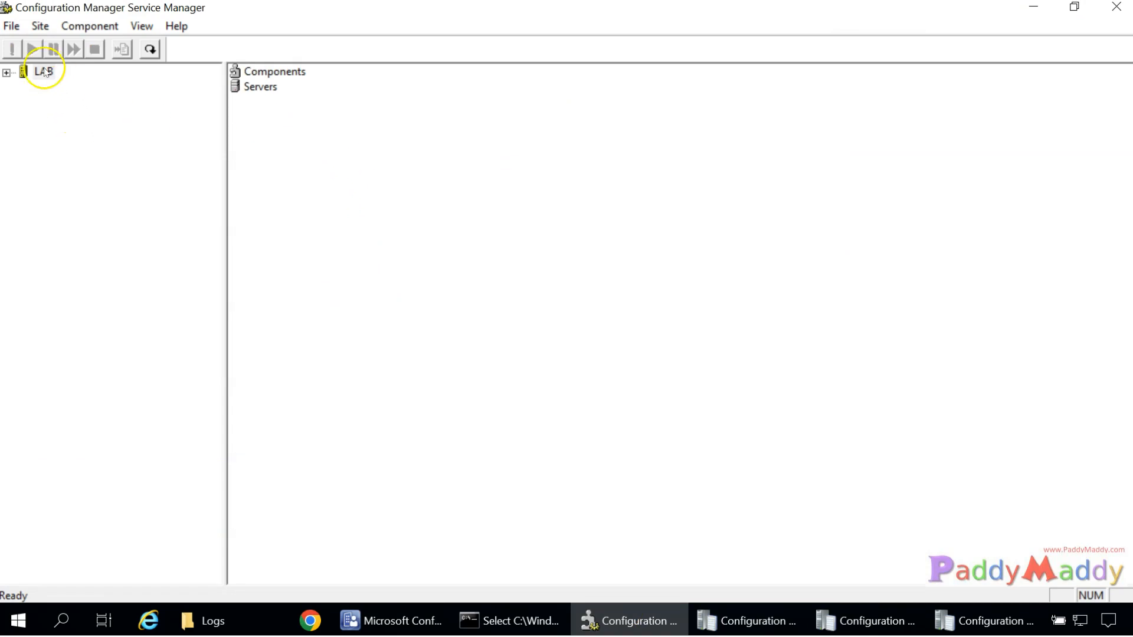
click(288, 77)
click(6, 72)
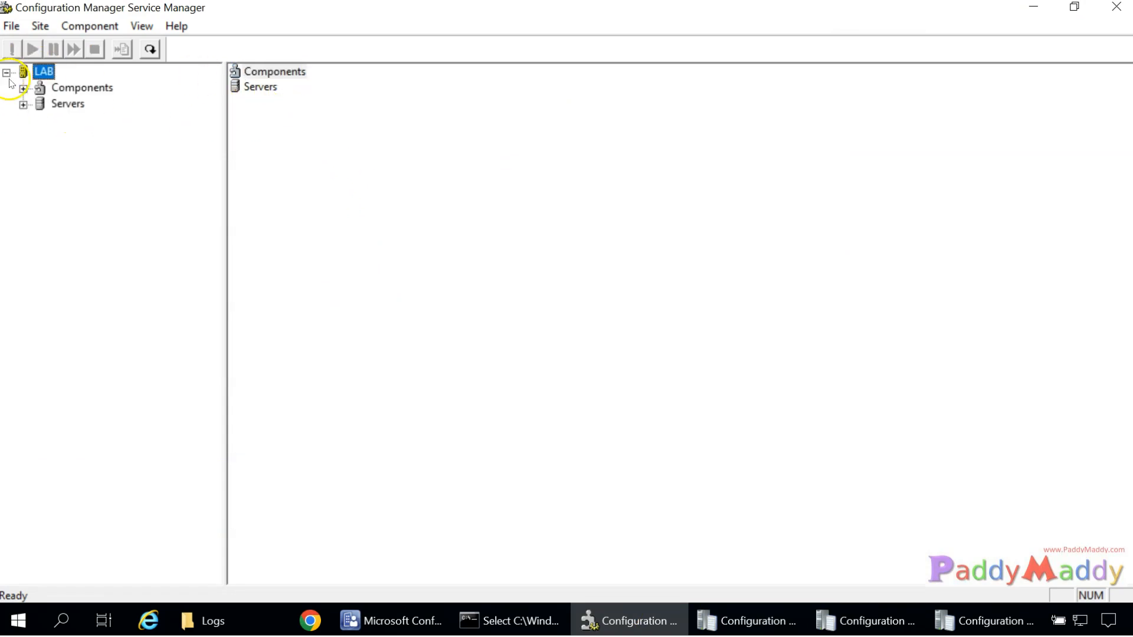
double_click(64, 87)
click(375, 106)
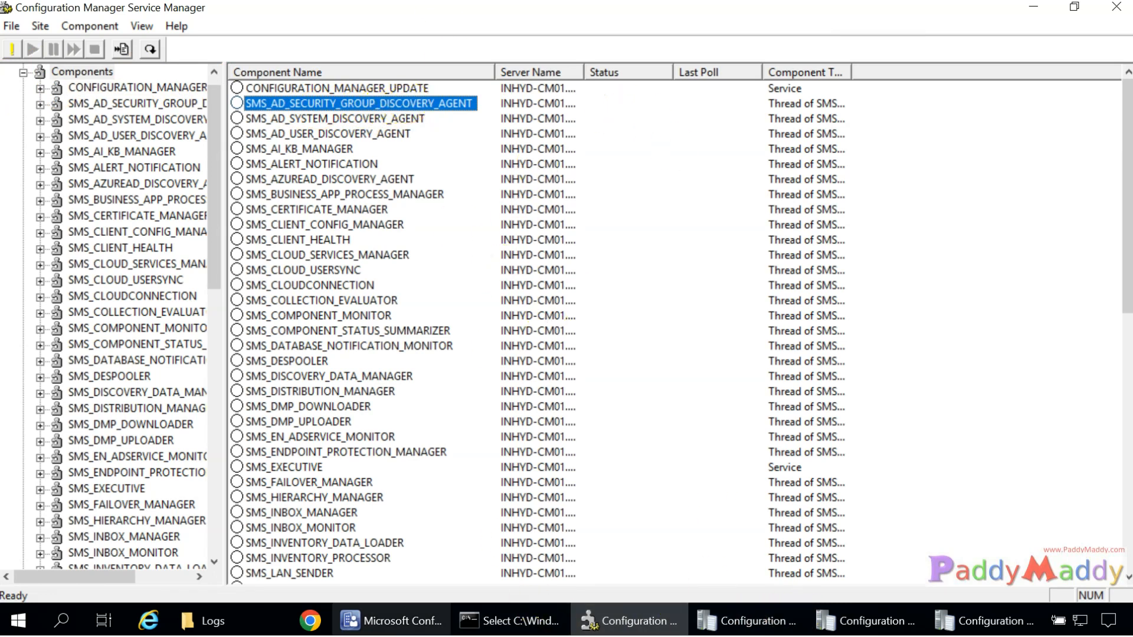
mouse_move(390, 621)
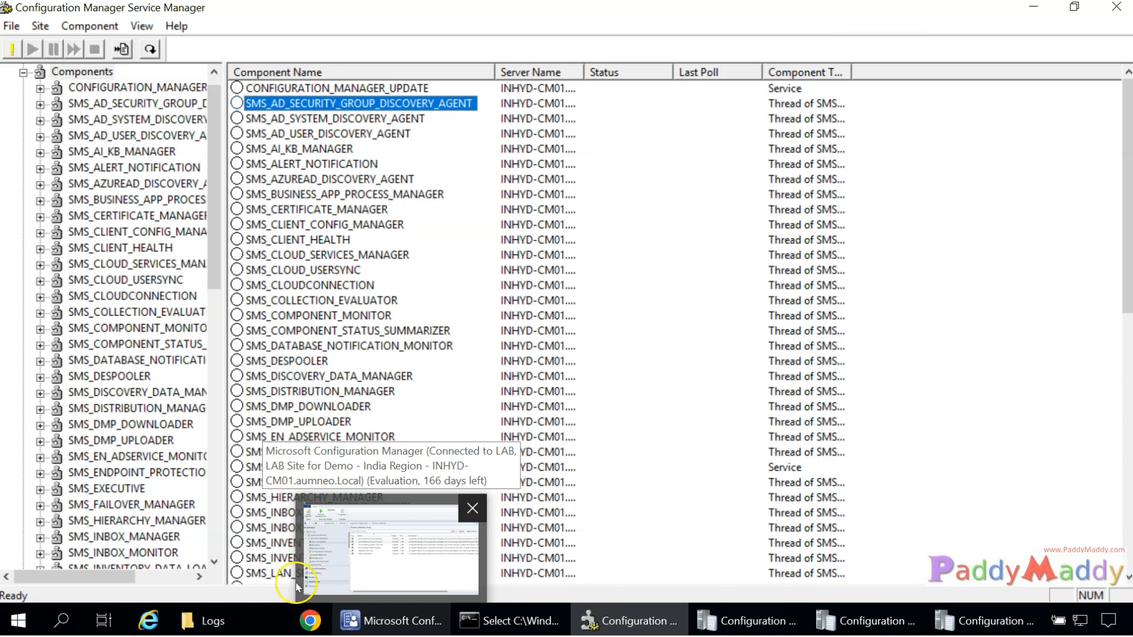
click(123, 487)
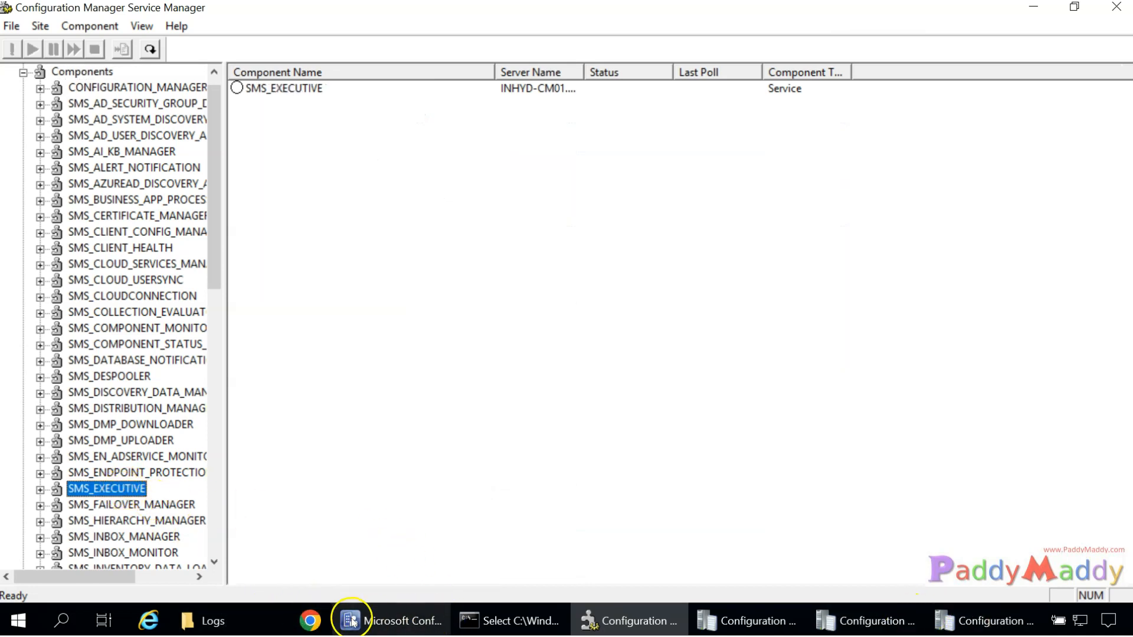
click(275, 621)
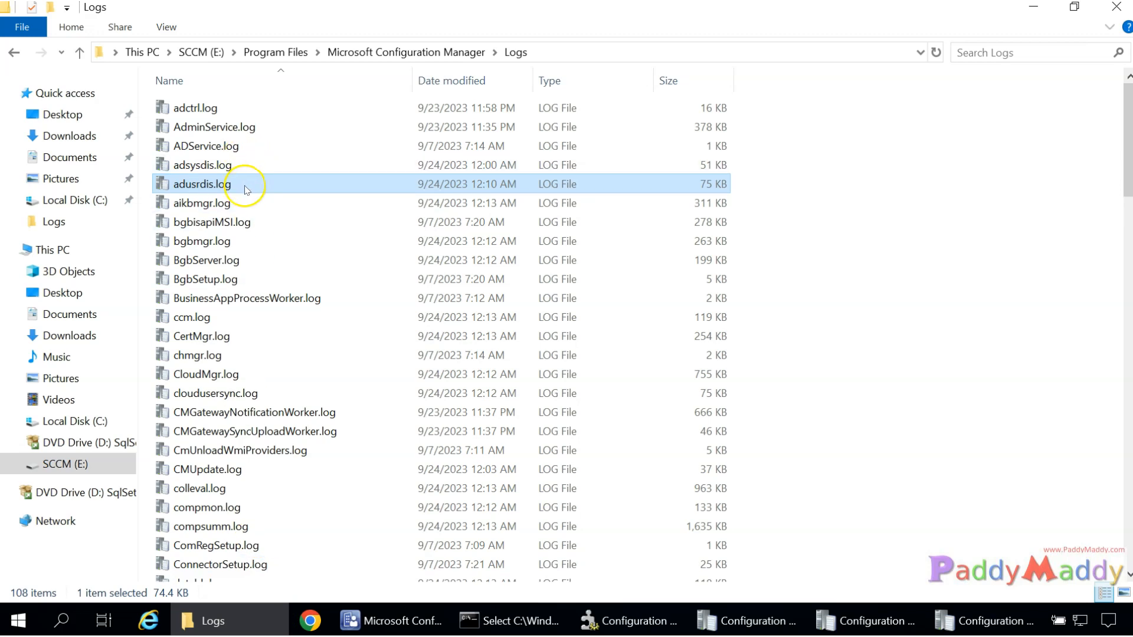
Open adsgdis.log from the Logs folder in CMTrace.
click(219, 168)
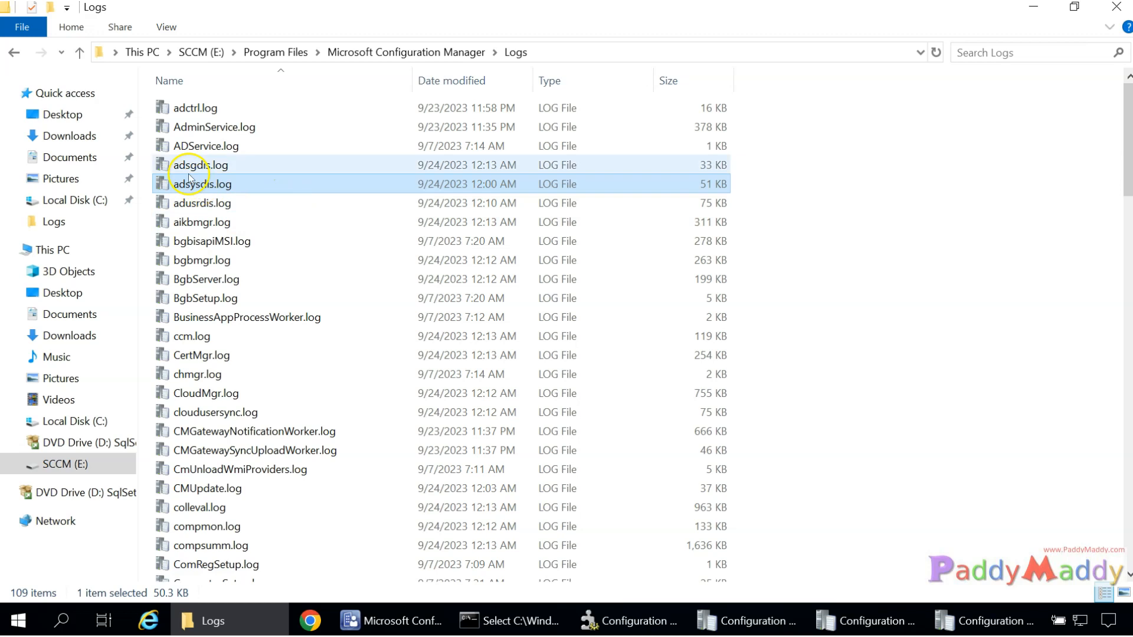
click(181, 171)
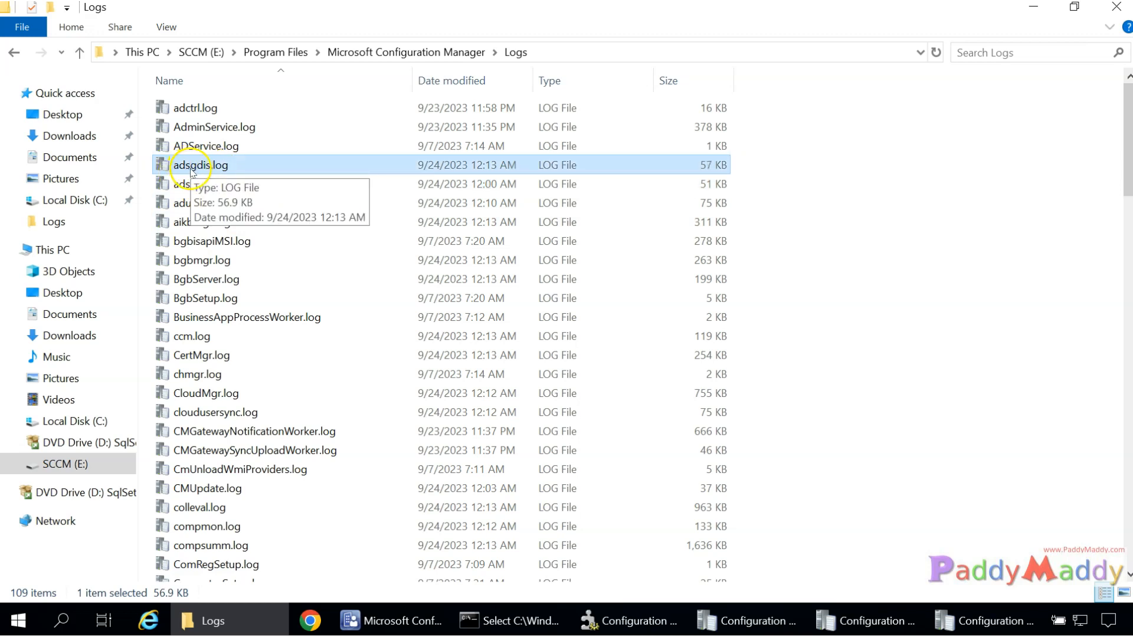
double_click(215, 171)
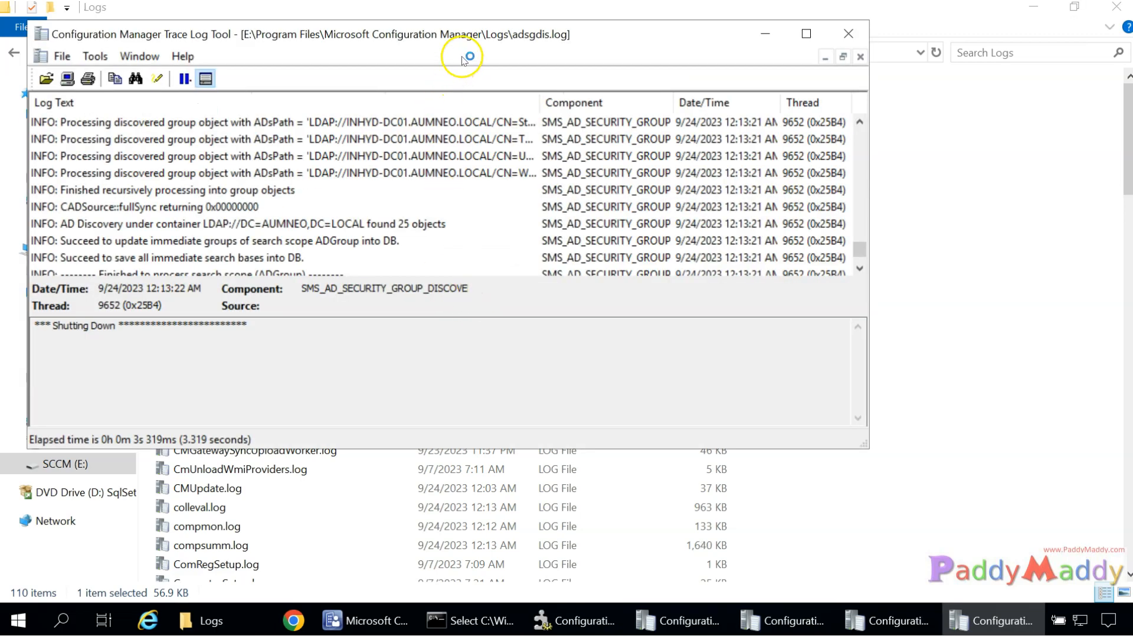
Maximize CMTrace and review adsgdis.log around the CleanupObsoleteMembership line for the 25 discovered objects.
double_click(476, 37)
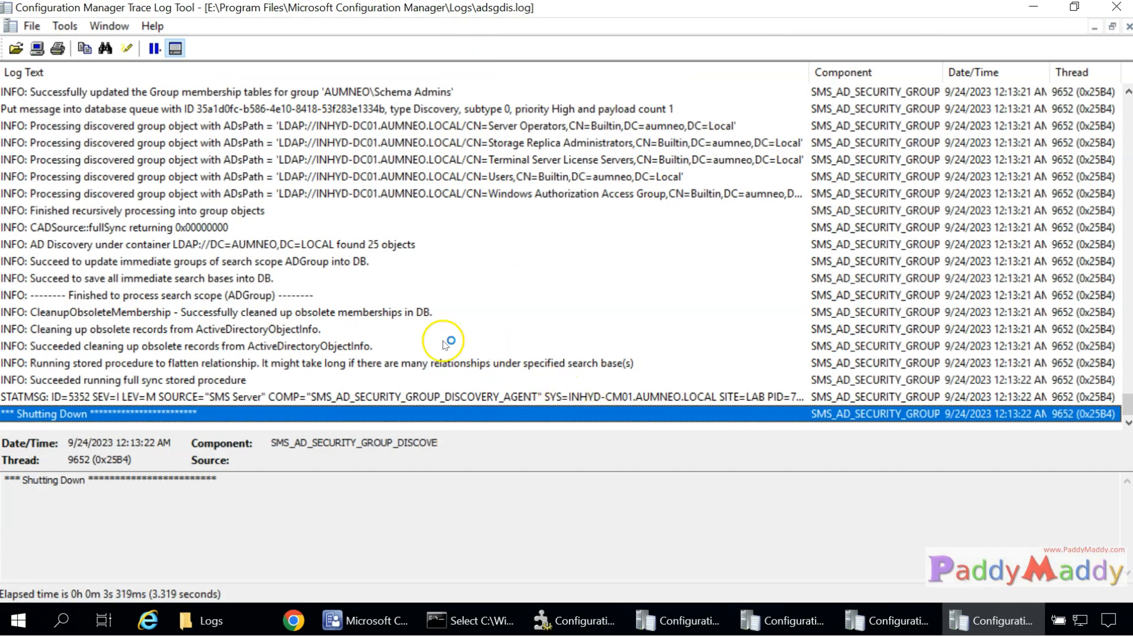
click(330, 313)
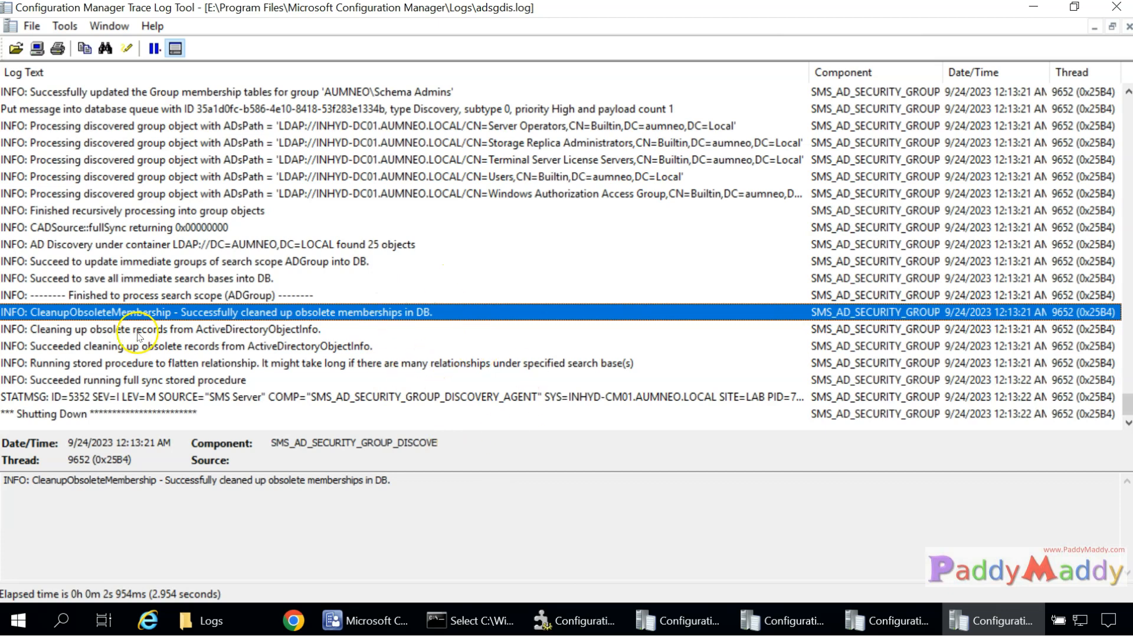
scroll(379, 308, up, 20)
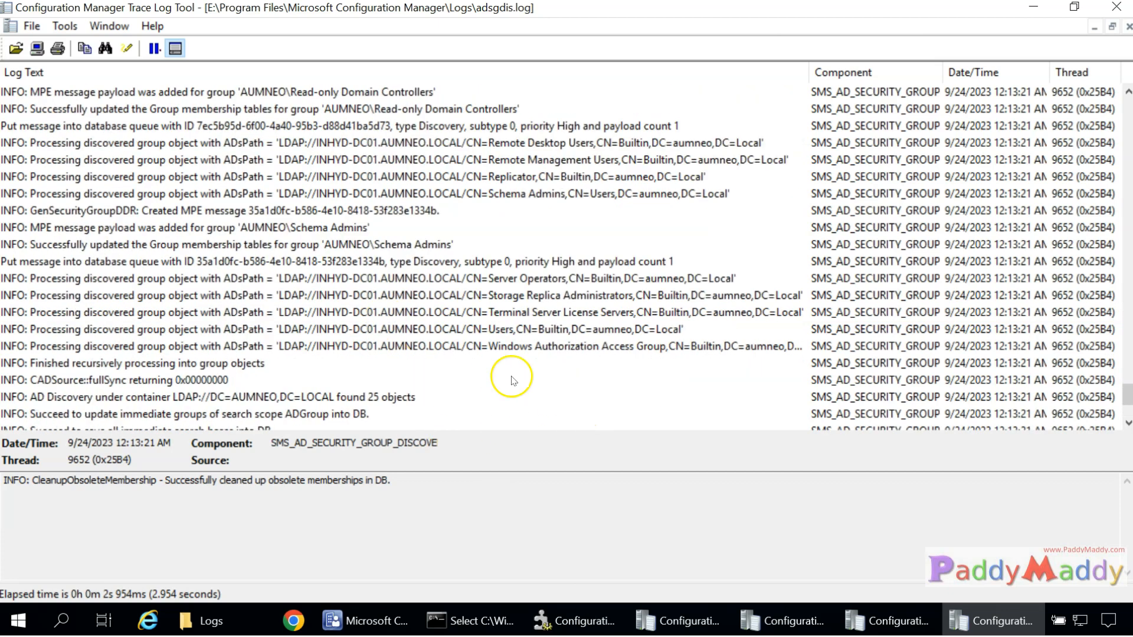
scroll(481, 358, down, 15)
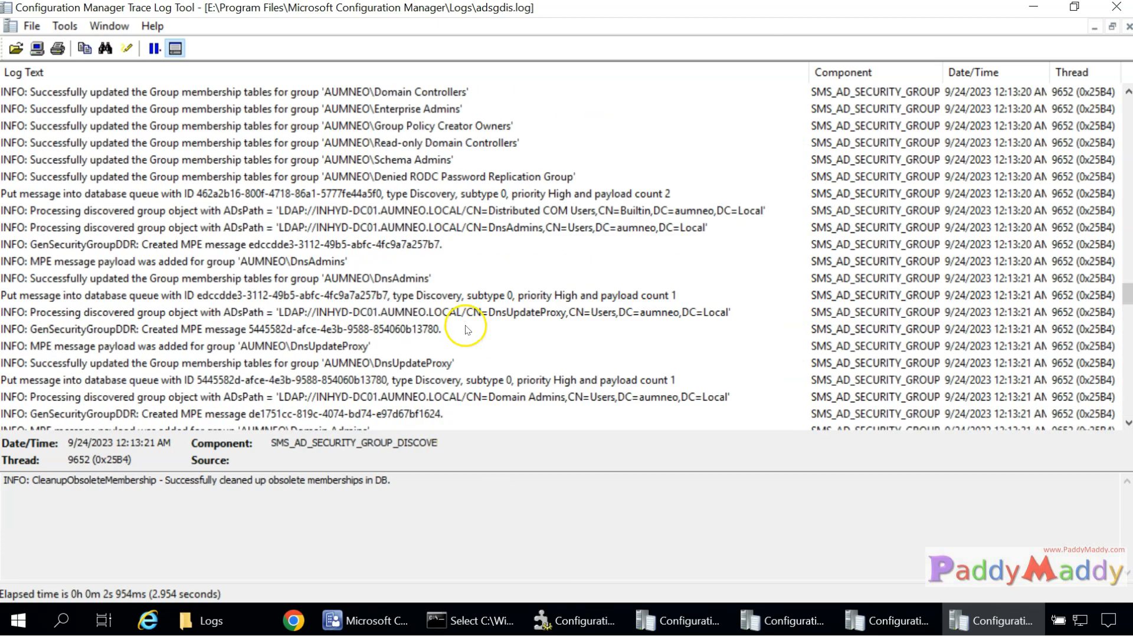
click(386, 628)
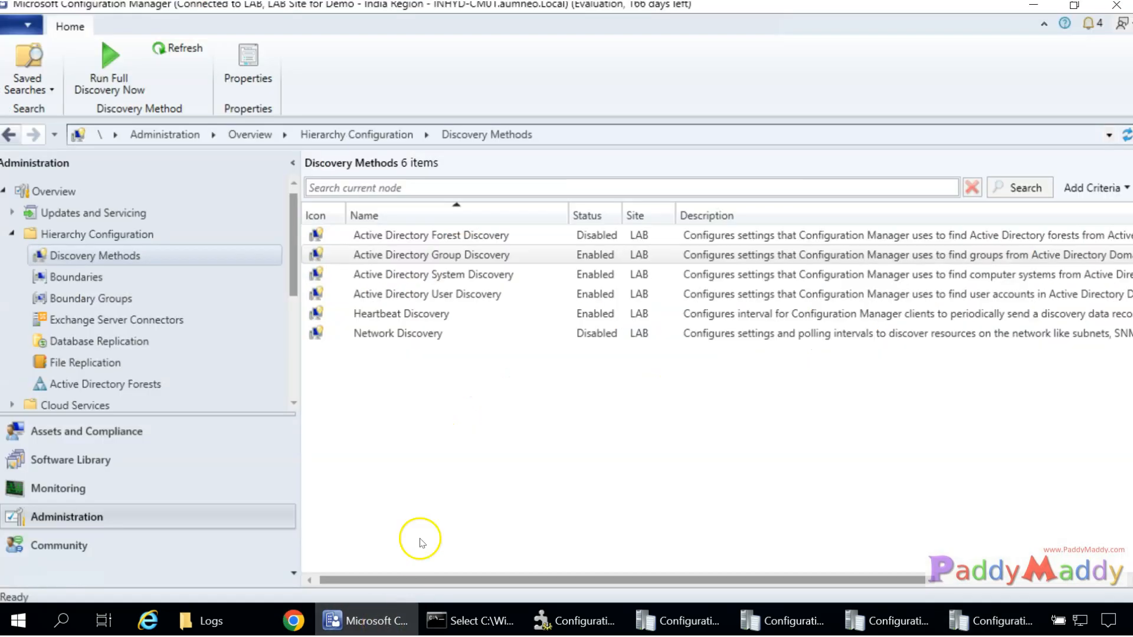
Enable Active Directory Forest Discovery with automatic site and IP address range boundaries, and run full discovery.
click(452, 295)
click(455, 276)
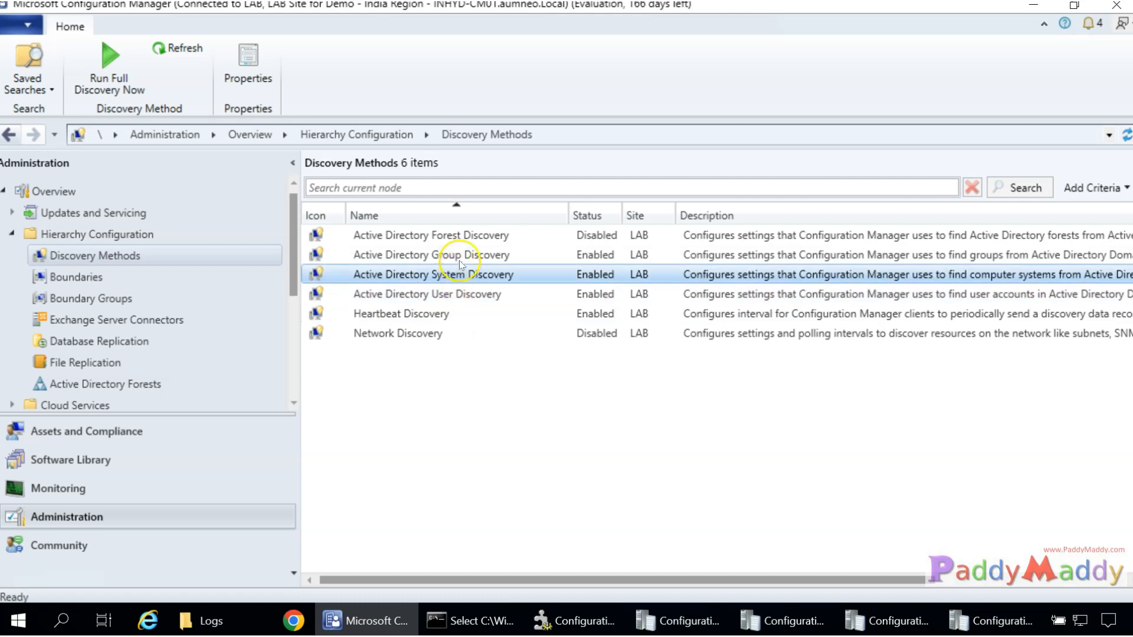
click(455, 255)
click(450, 236)
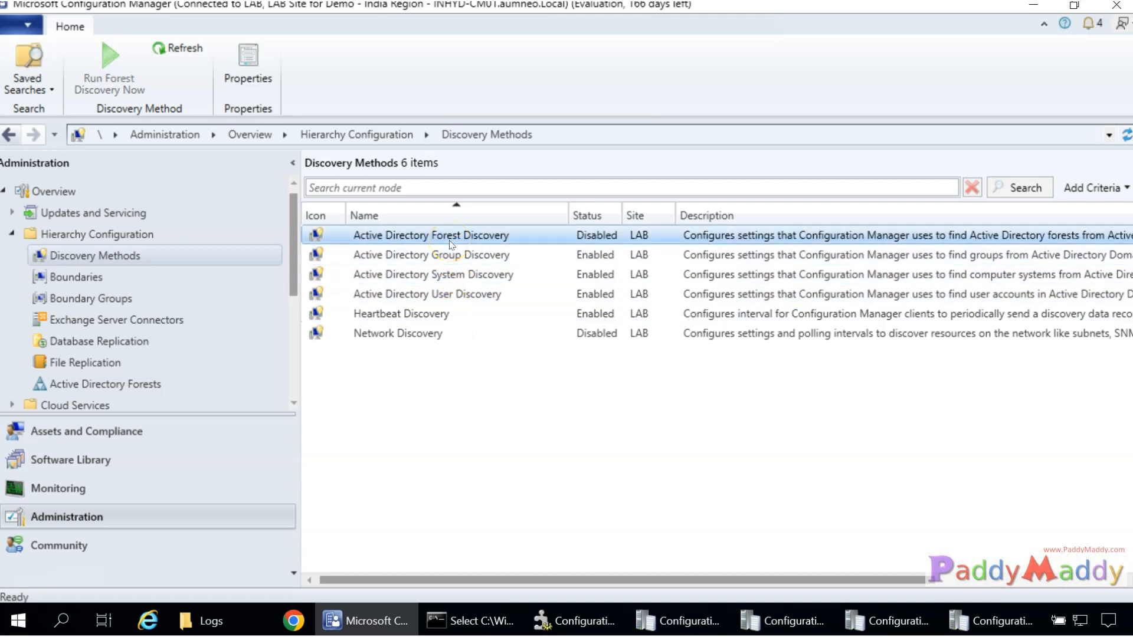
double_click(450, 236)
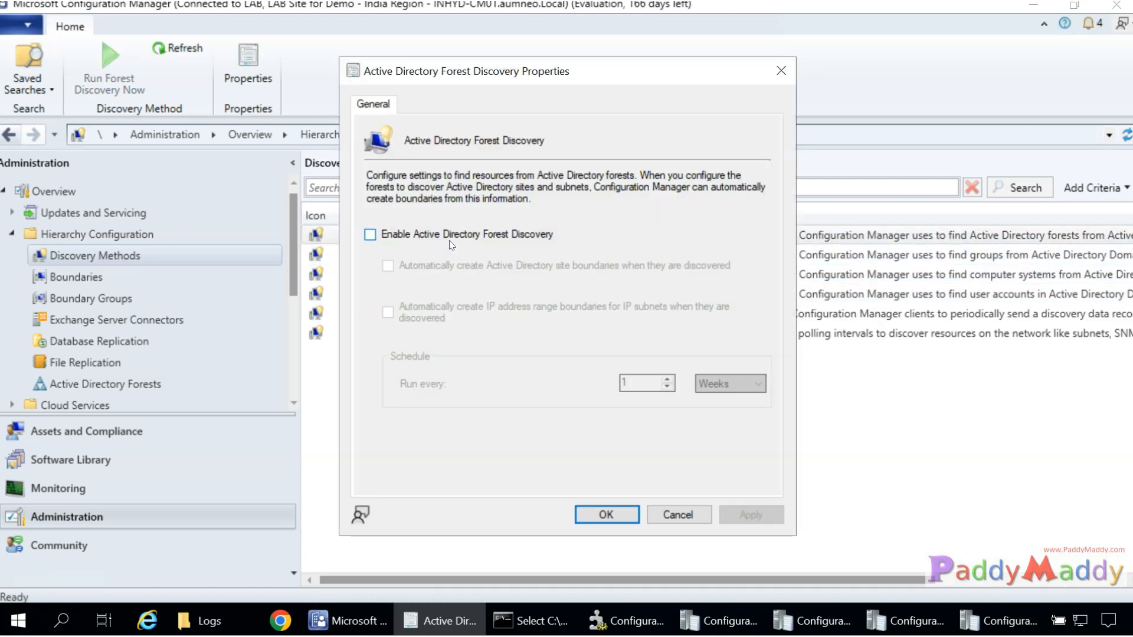
click(448, 240)
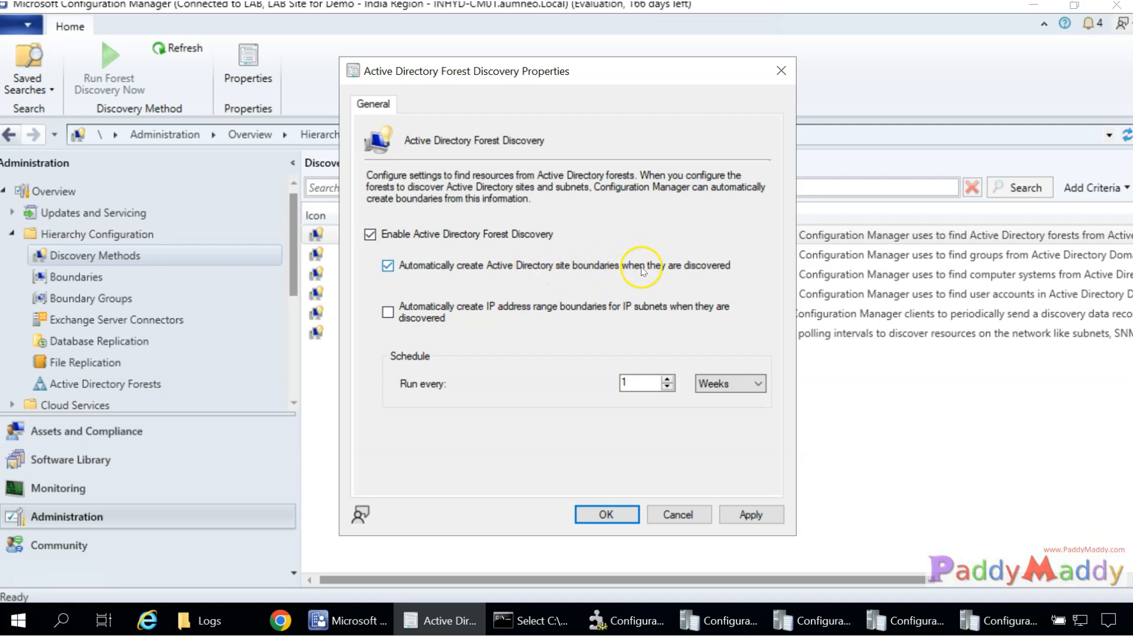
click(531, 312)
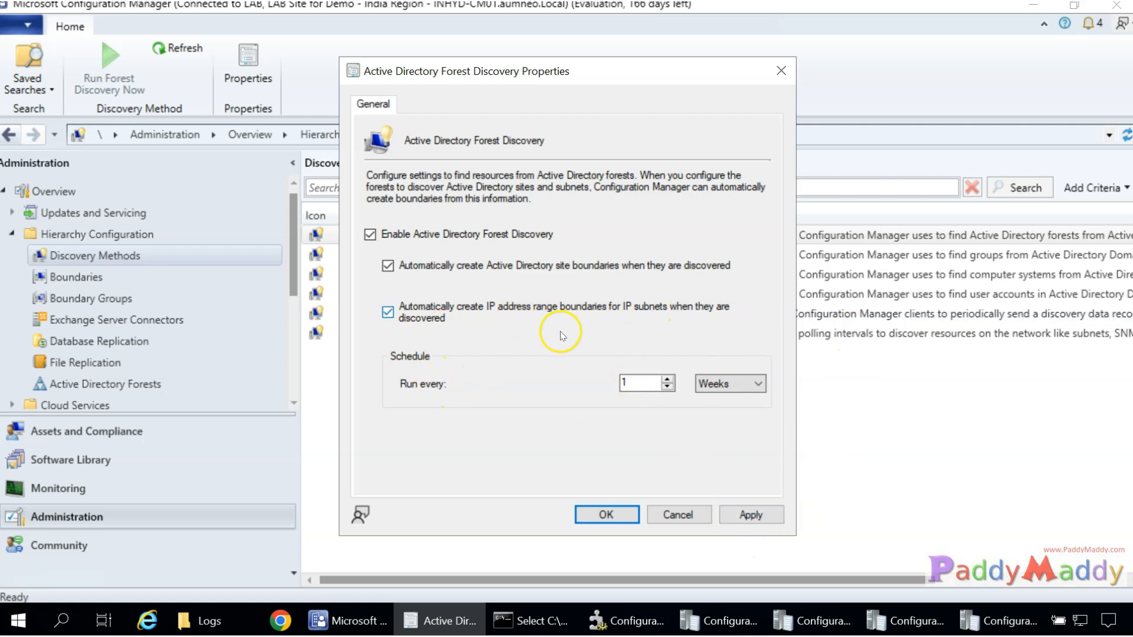
click(752, 515)
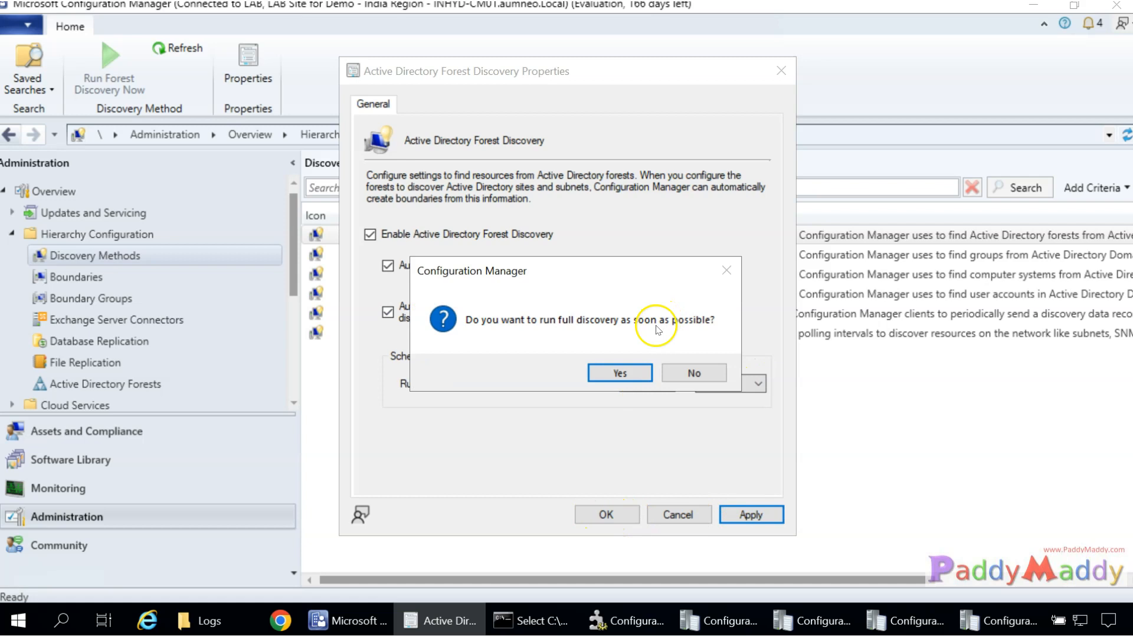
click(619, 373)
click(605, 515)
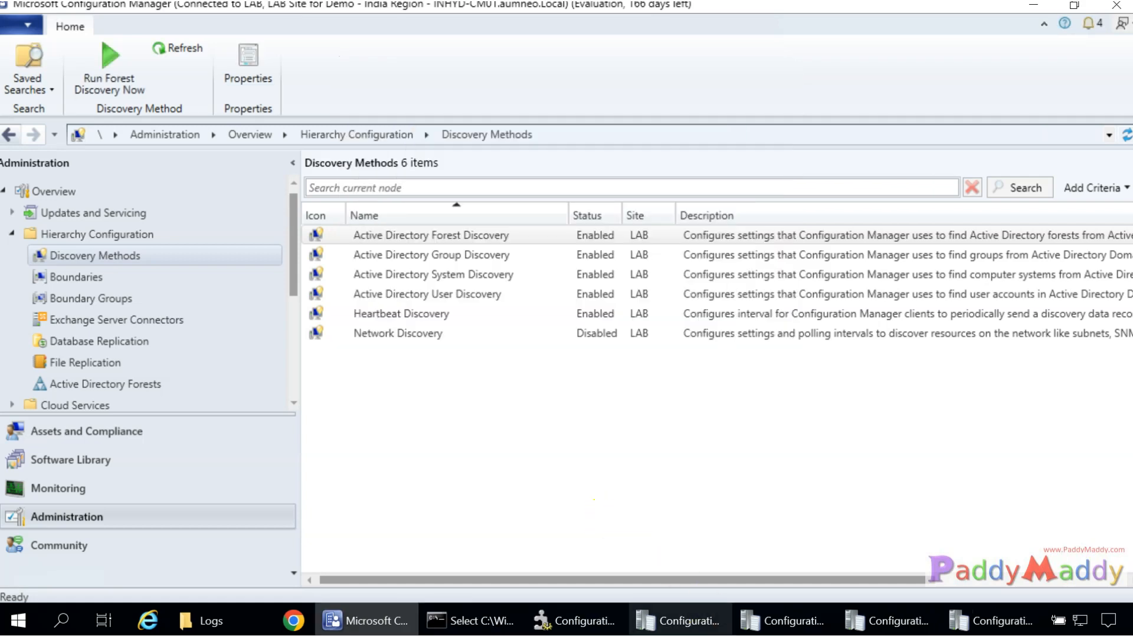
Hide Service Manager and bring the Logs folder forward with no file selected.
click(576, 625)
click(579, 630)
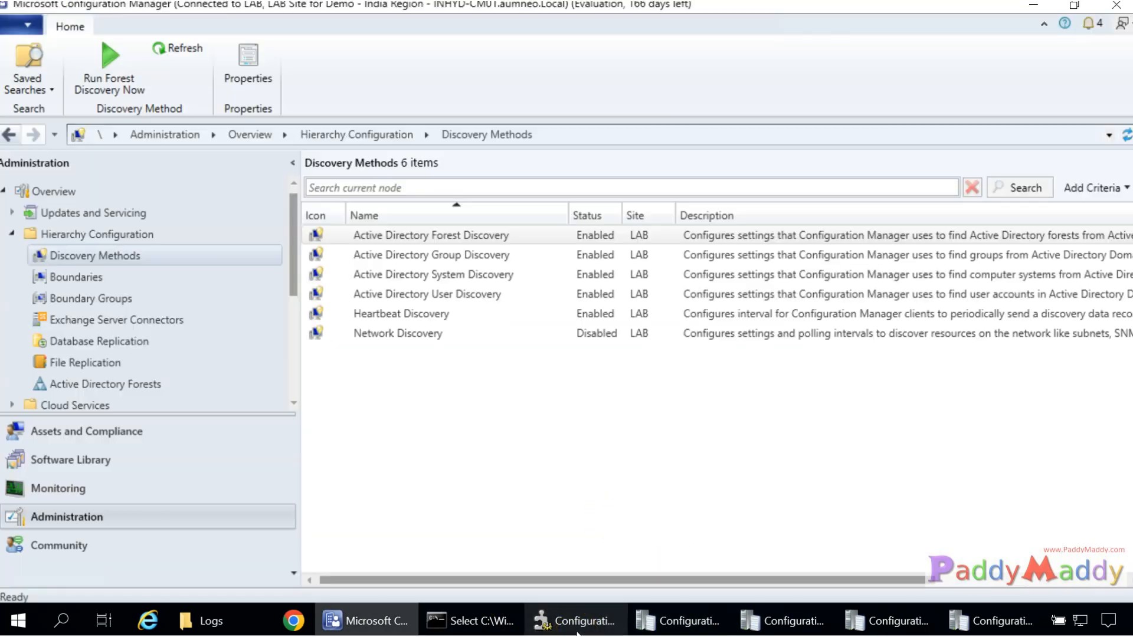
click(239, 621)
click(1045, 385)
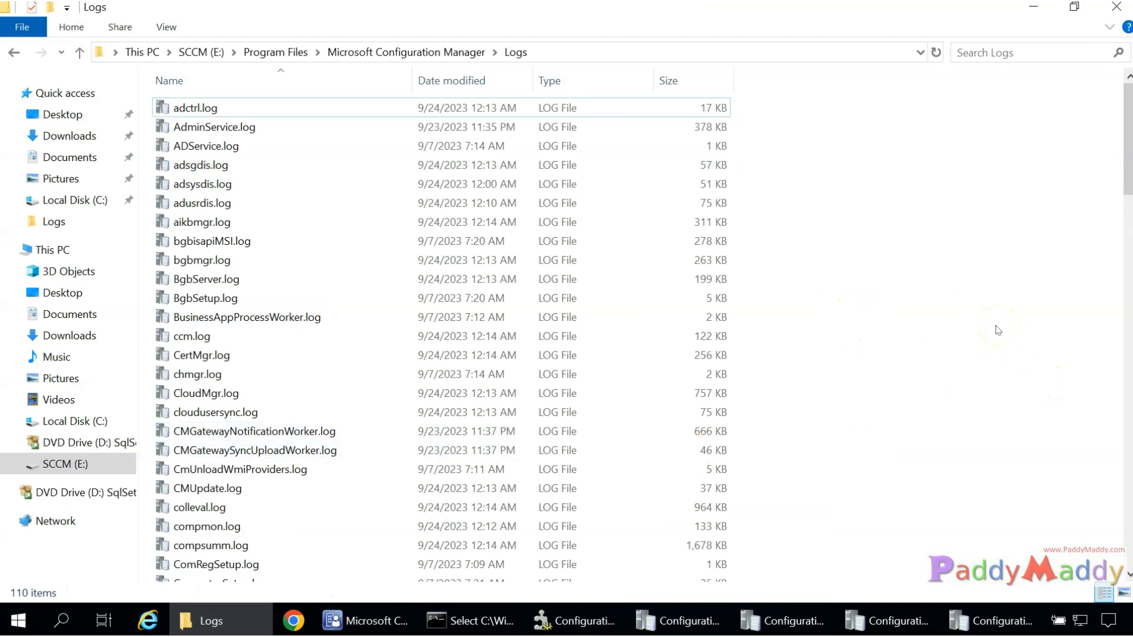
Show the Boundaries list, widen the Boundary column, and reload it to show discovered boundaries.
click(374, 620)
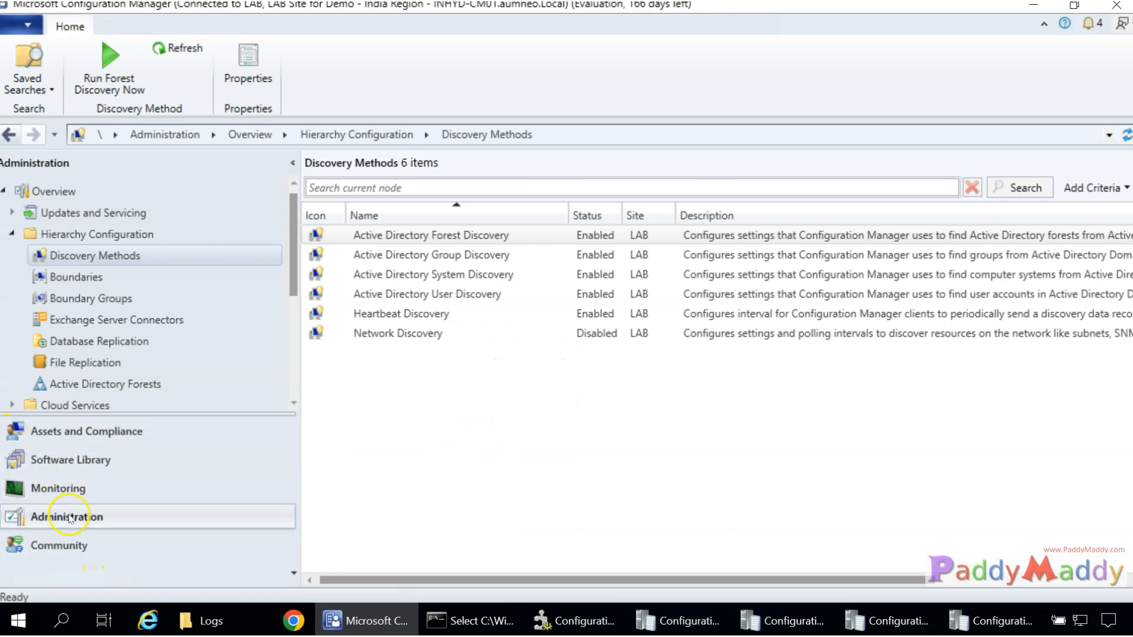
click(76, 276)
click(470, 233)
drag(479, 216, 579, 216)
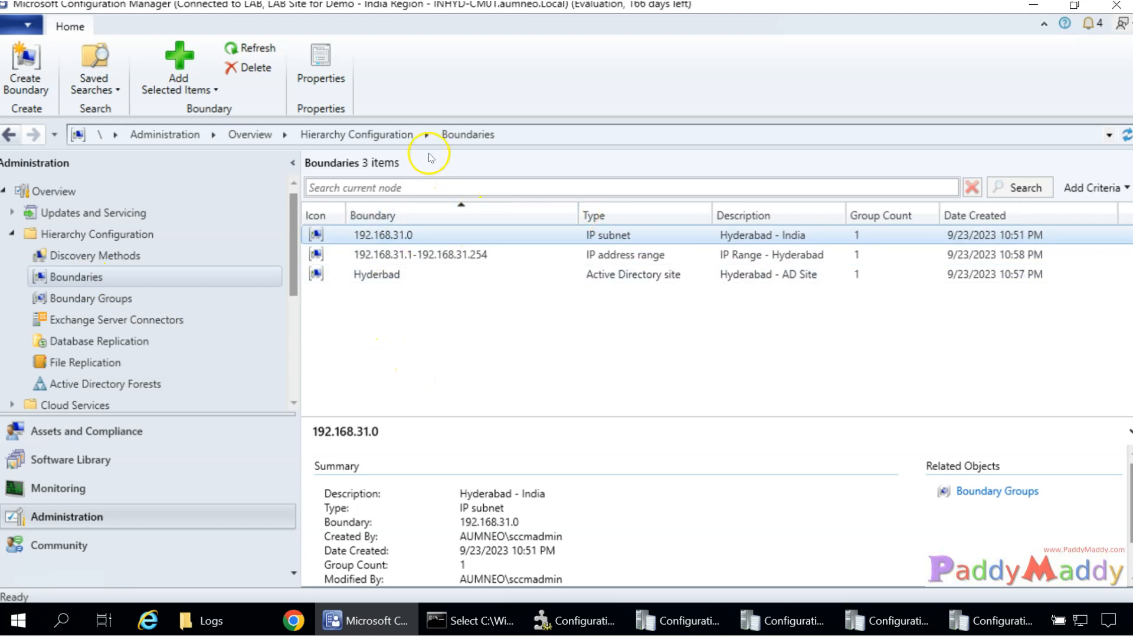
click(429, 338)
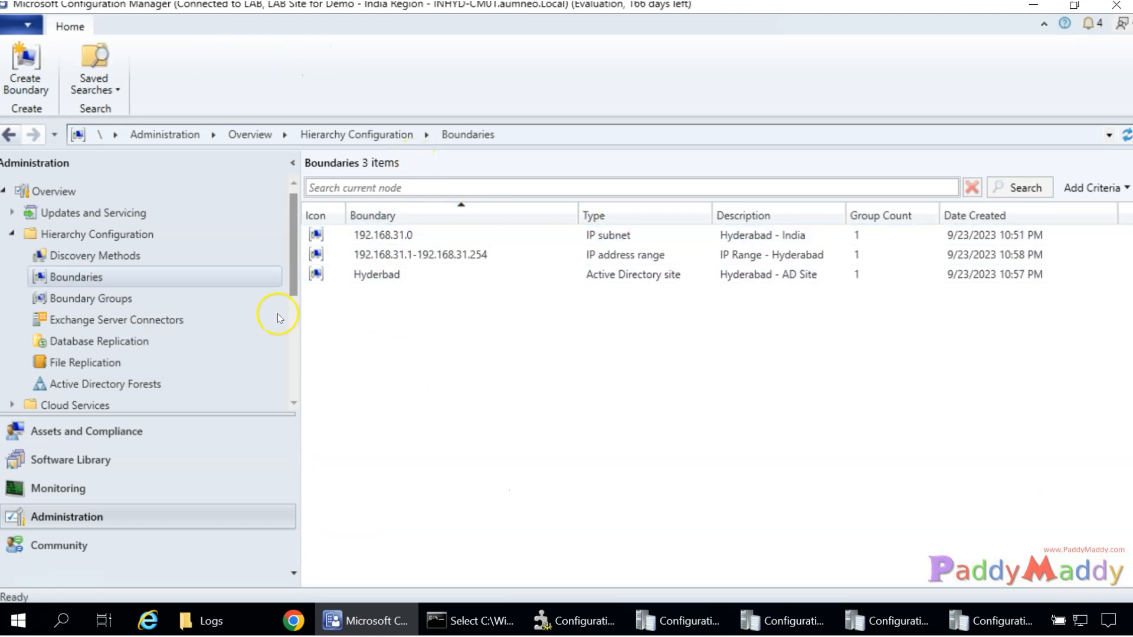
click(84, 279)
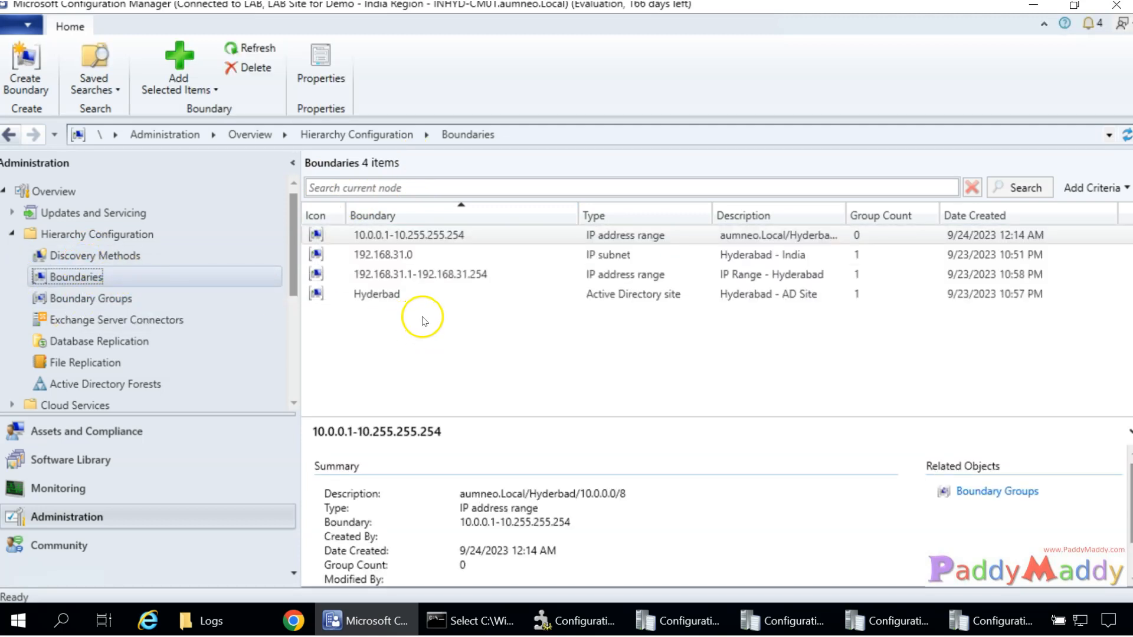
Widen the Description column and review the 10.0.0.1-10.255.255.254 and 192.168.31.1-192.168.31.254 boundaries.
click(437, 362)
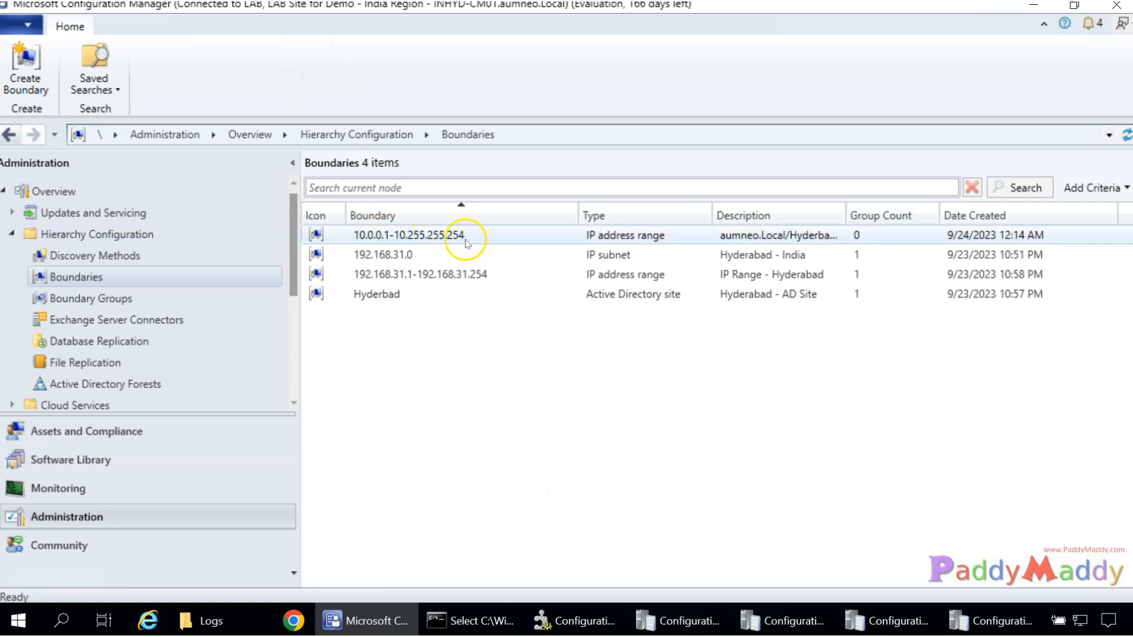
click(463, 239)
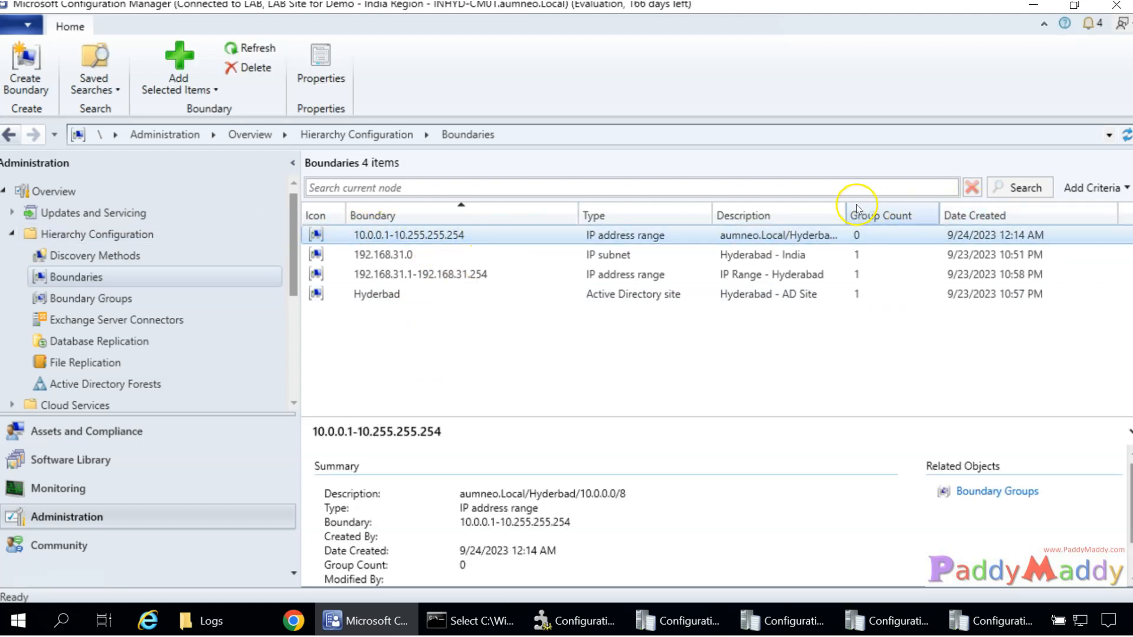
drag(845, 214, 902, 216)
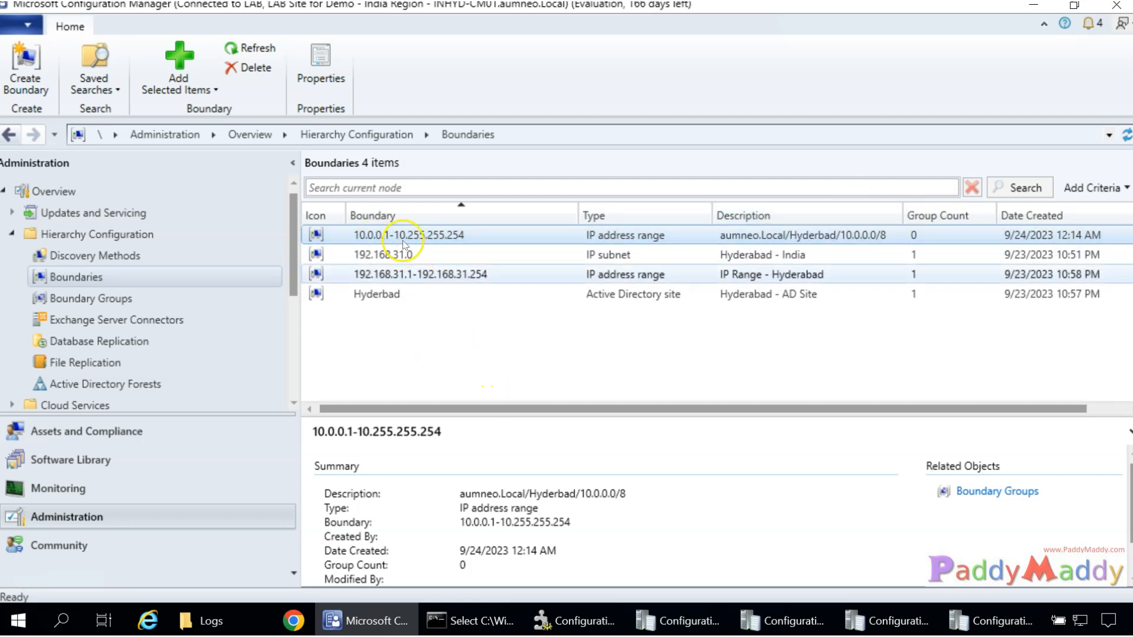
click(435, 273)
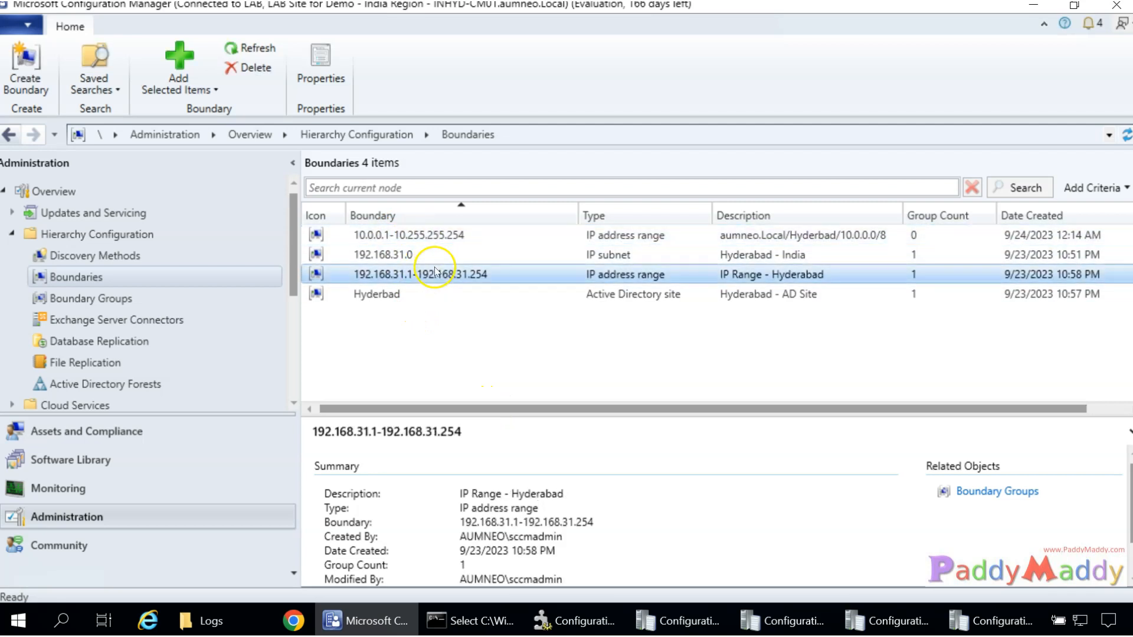
click(434, 234)
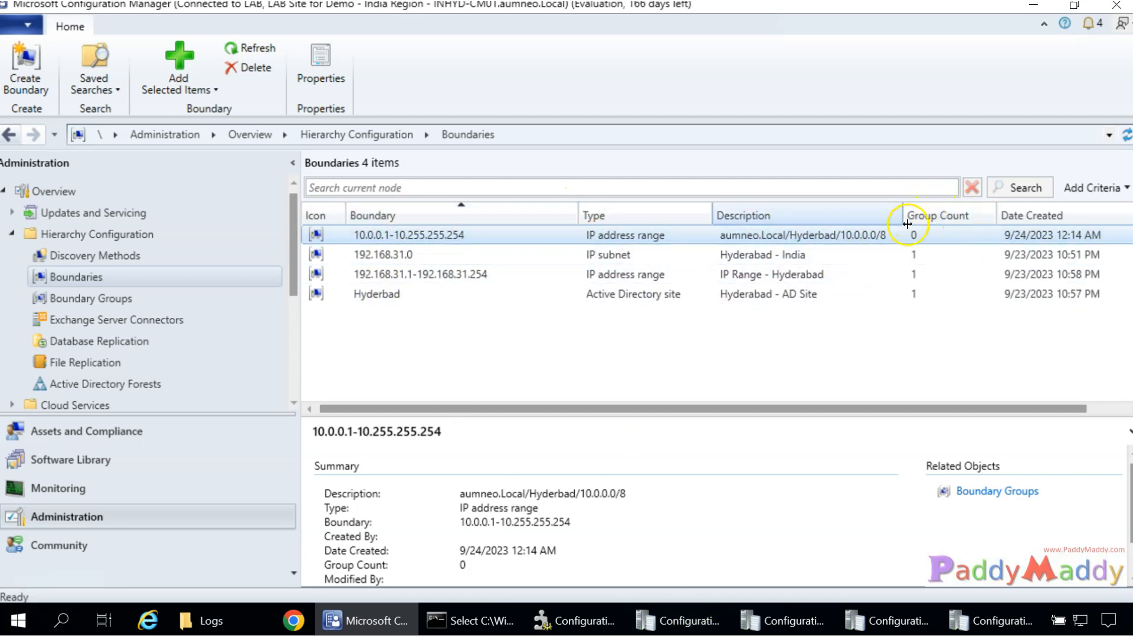
Add the 10.0.0.1-10.255.255.254 boundary to the India Region boundary group.
right_click(915, 241)
click(956, 319)
click(411, 95)
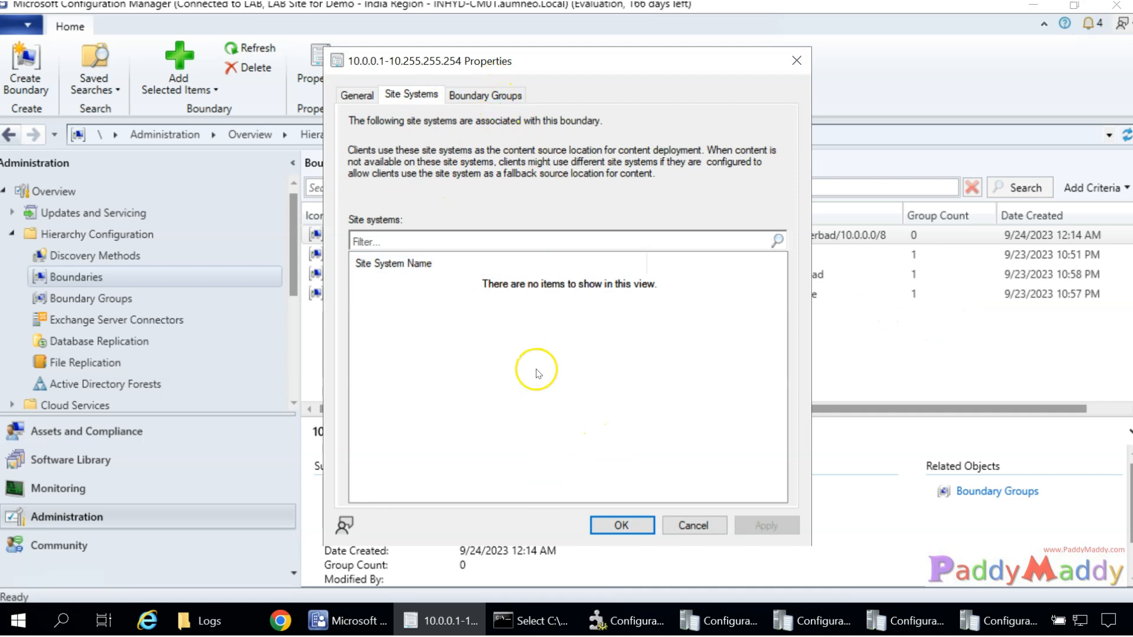
click(481, 94)
click(614, 486)
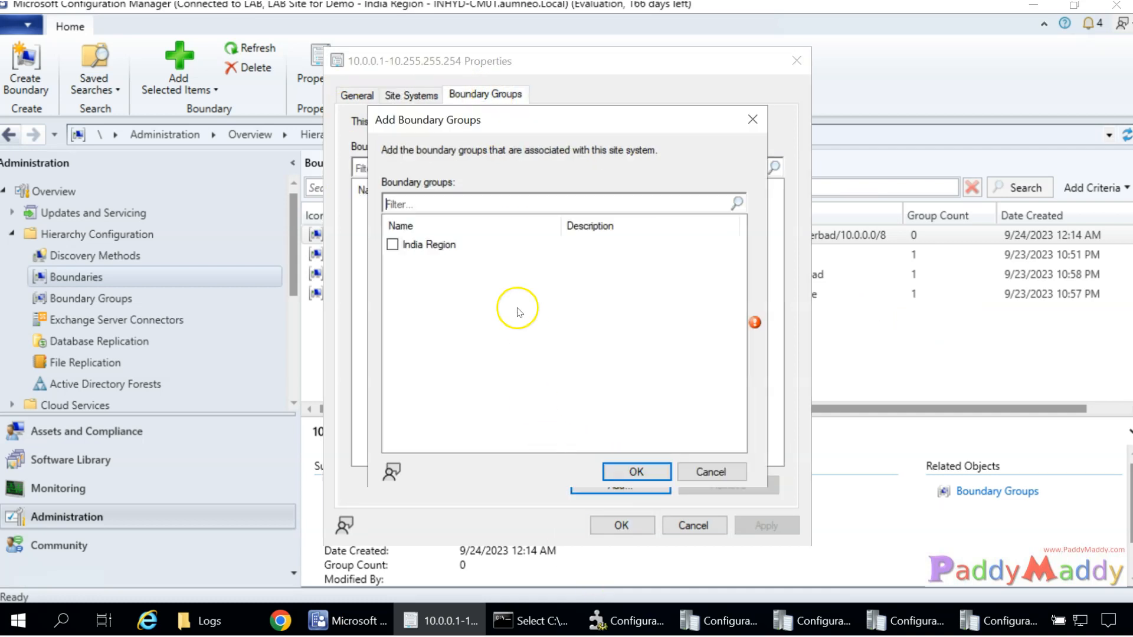
click(393, 245)
click(632, 471)
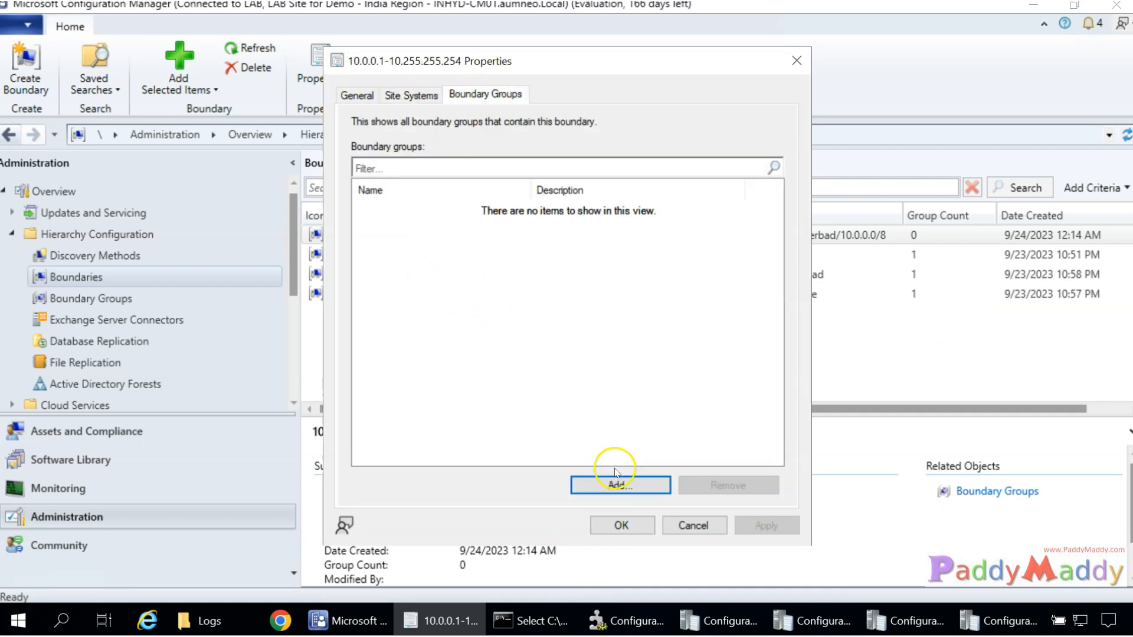
click(622, 525)
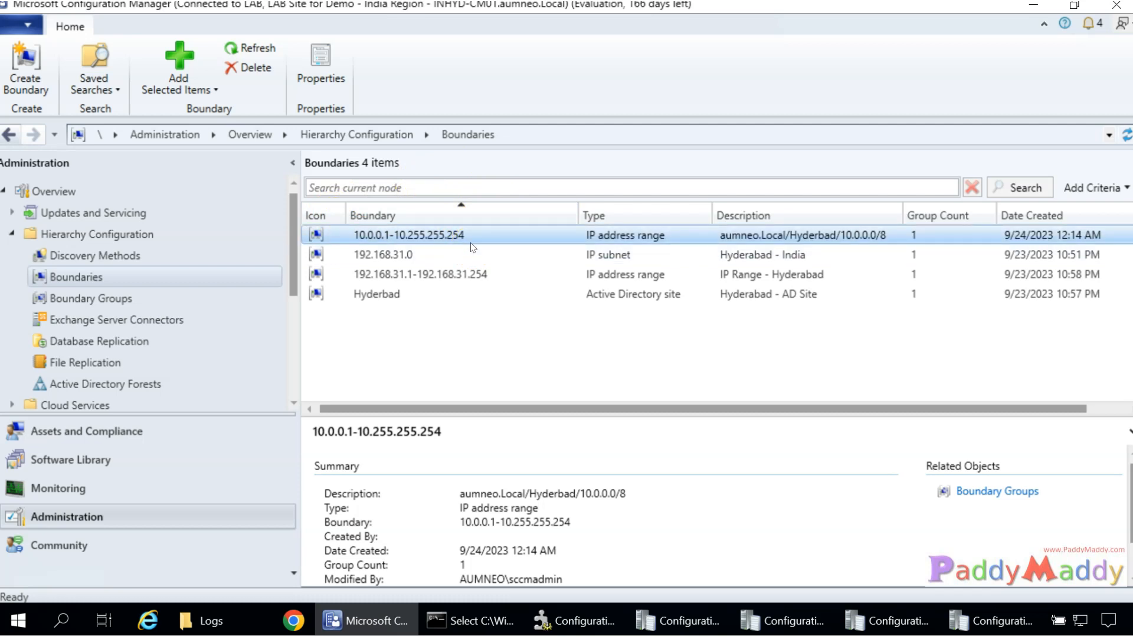
Check the boundary group member counts, then show the Discovery Methods list.
click(77, 298)
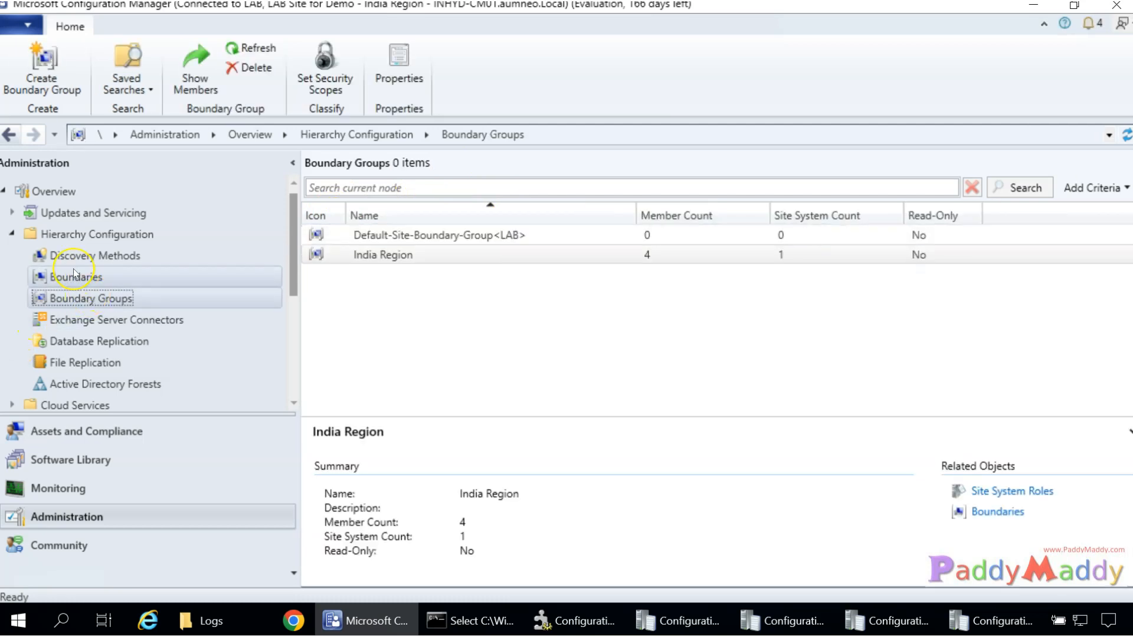
click(74, 275)
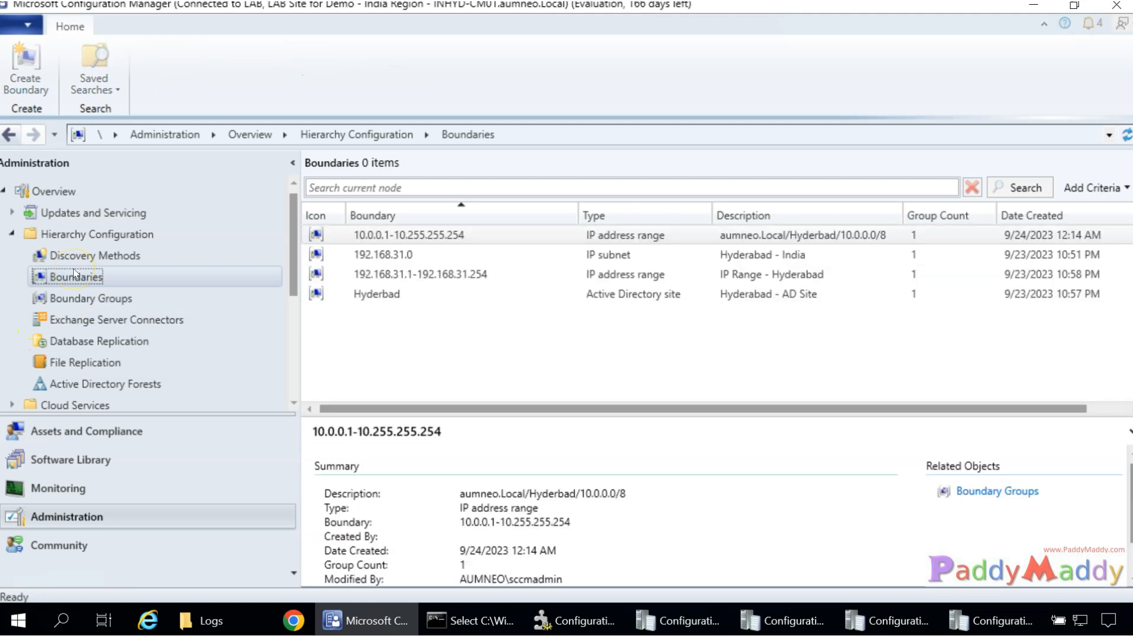
click(94, 256)
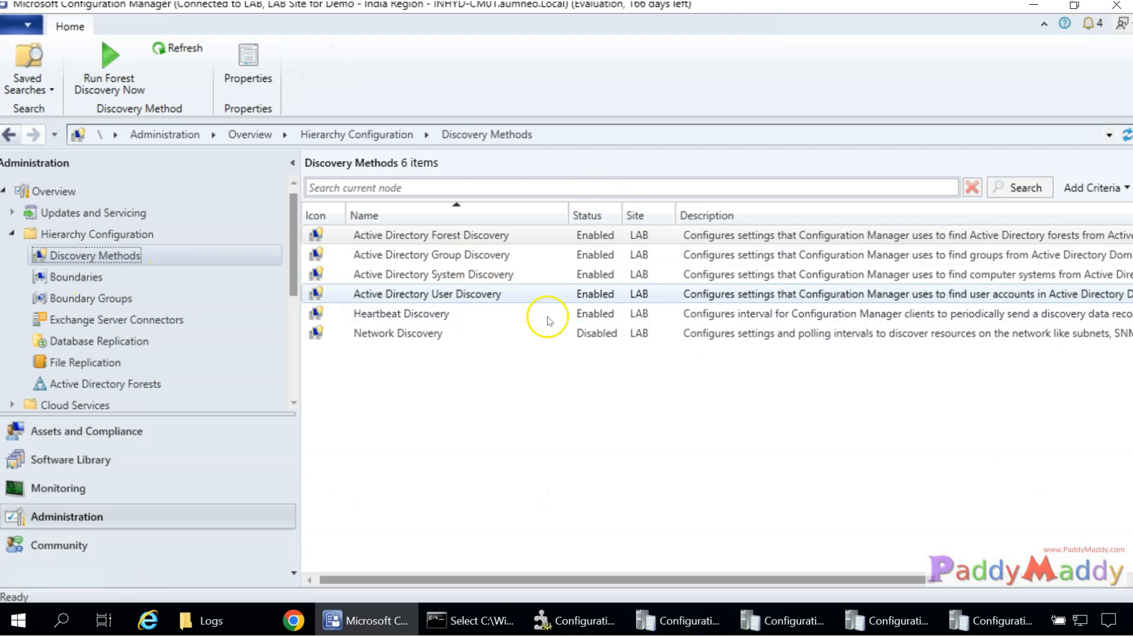
click(409, 319)
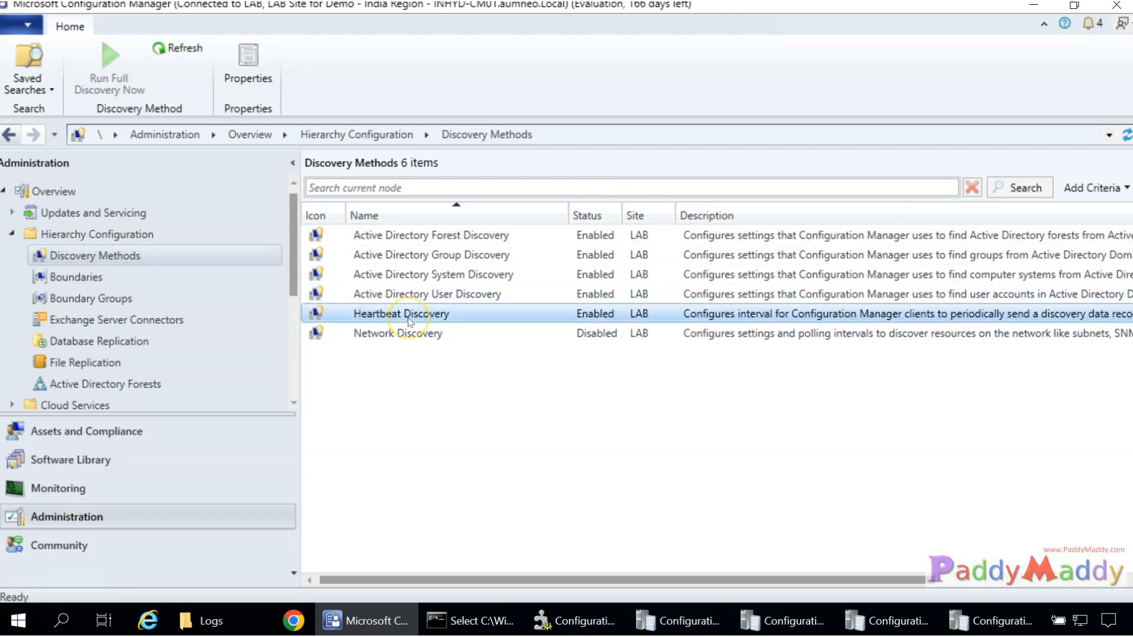
double_click(408, 316)
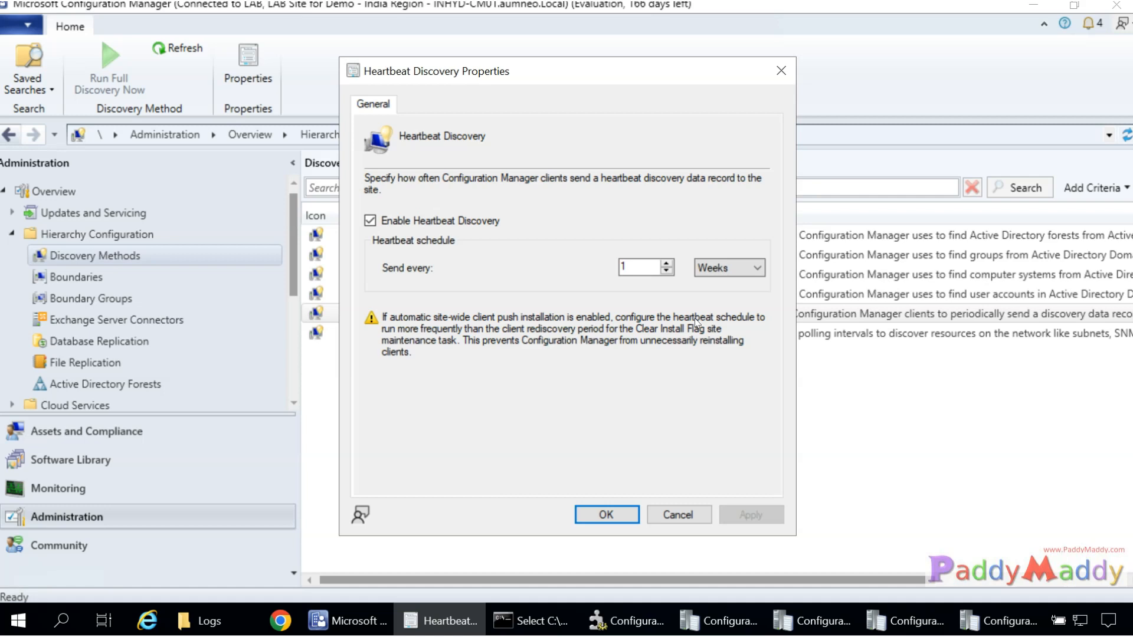
click(677, 319)
Close the heartbeat settings unchanged, show the Sites list, and open the LAB site's Settings menu.
click(687, 516)
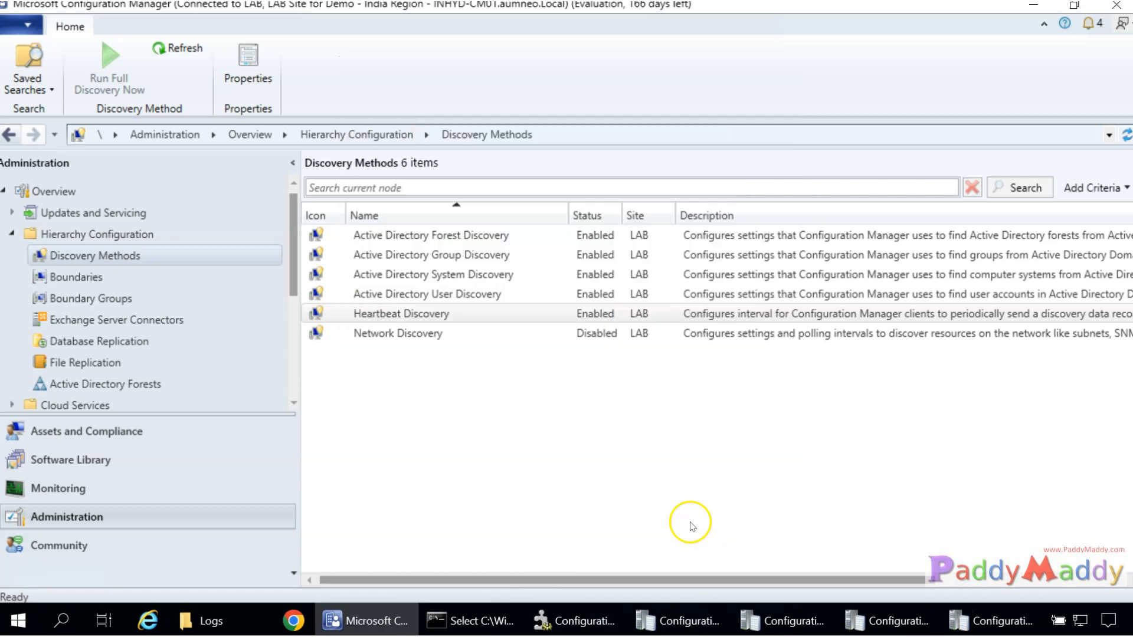
scroll(180, 223, down, 3)
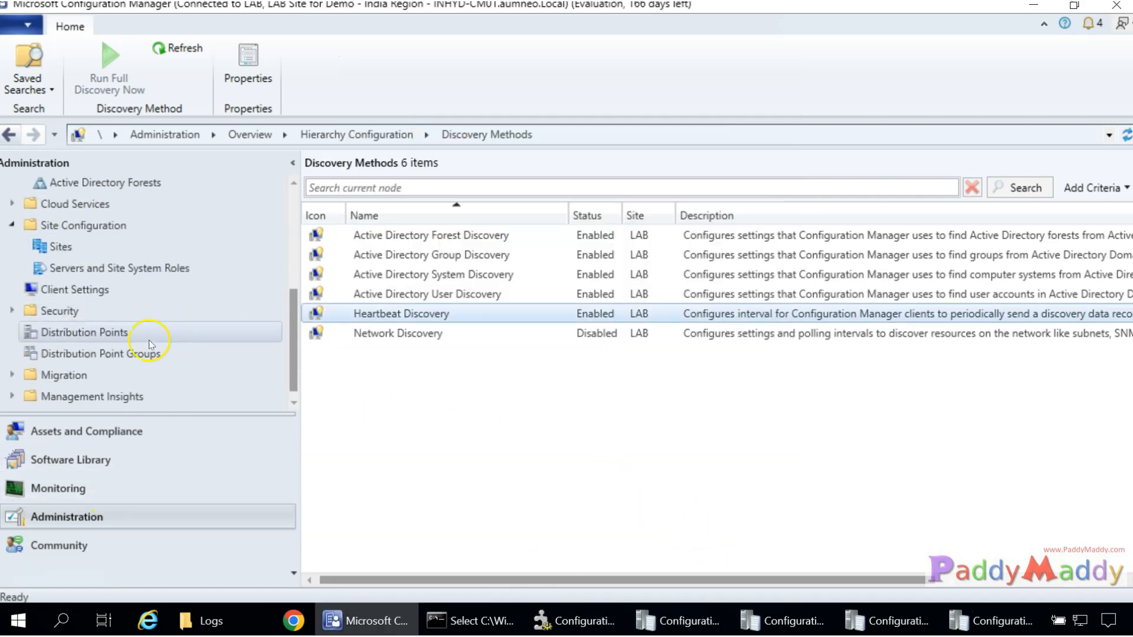
click(64, 249)
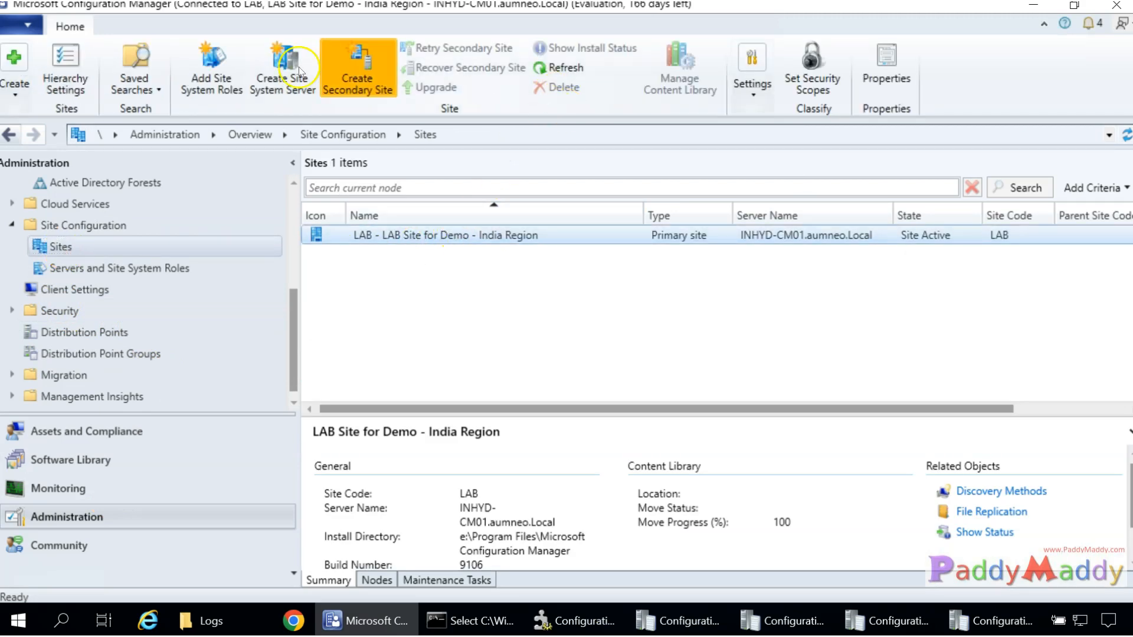
click(755, 93)
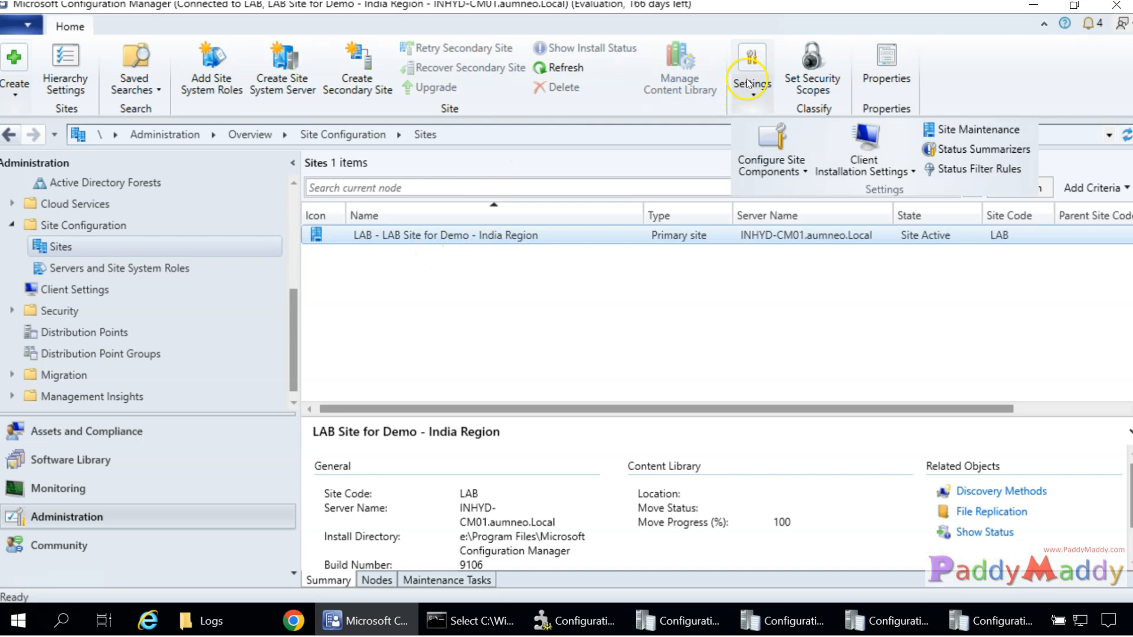
Open Site Maintenance and scroll the task list to find the disabled Clear Install Flag task.
click(935, 129)
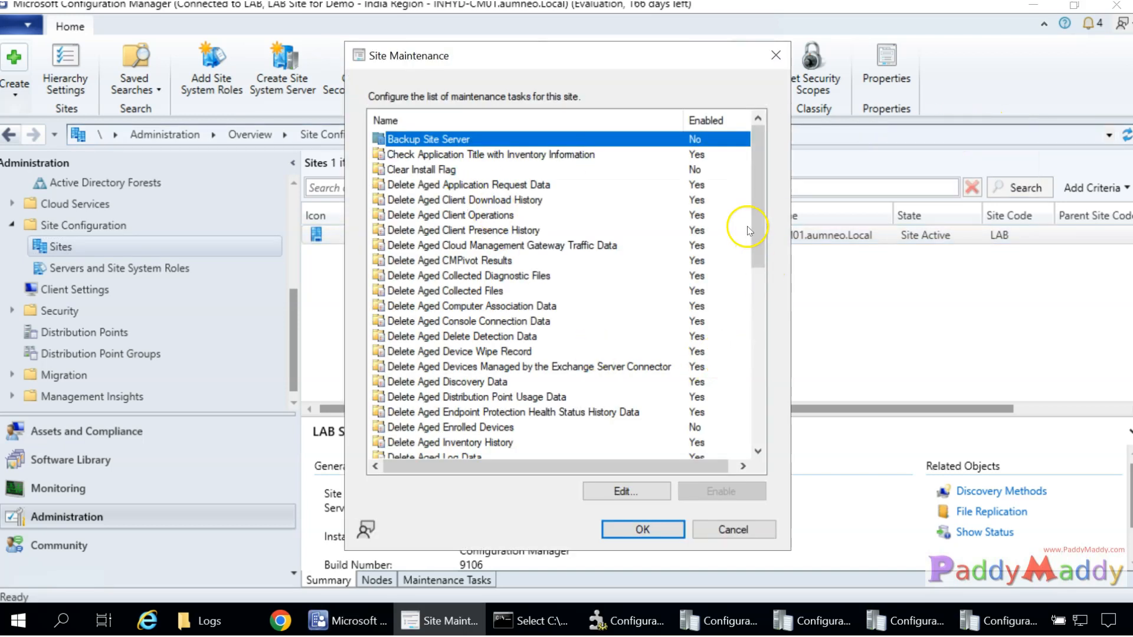
scroll(483, 281, down, 2)
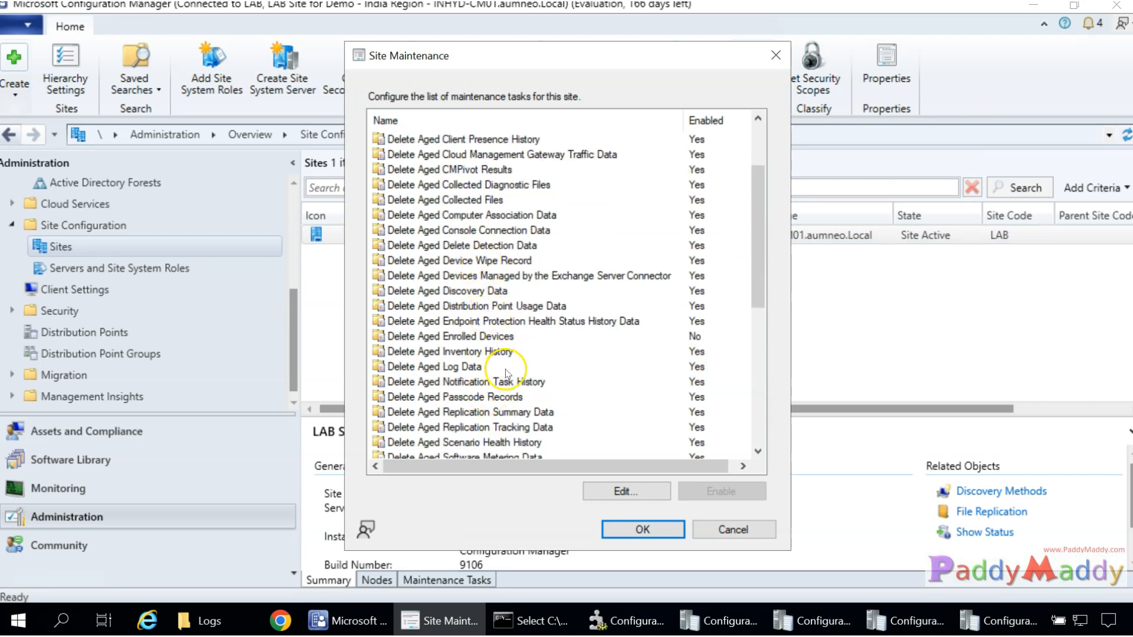
scroll(520, 365, down, 1)
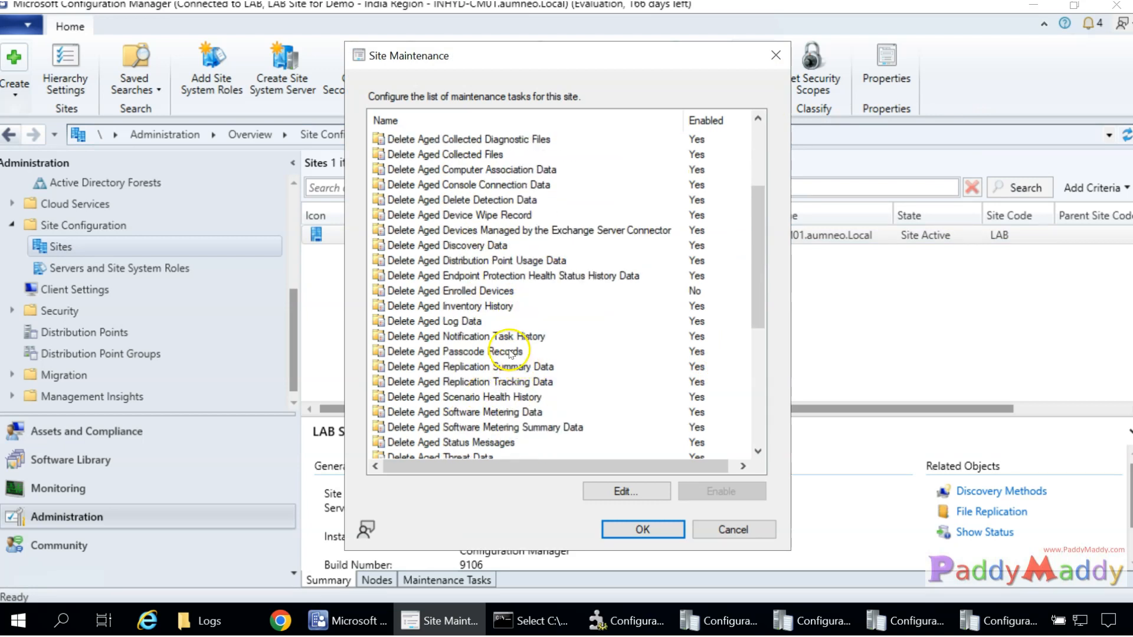
scroll(510, 353, down, 2)
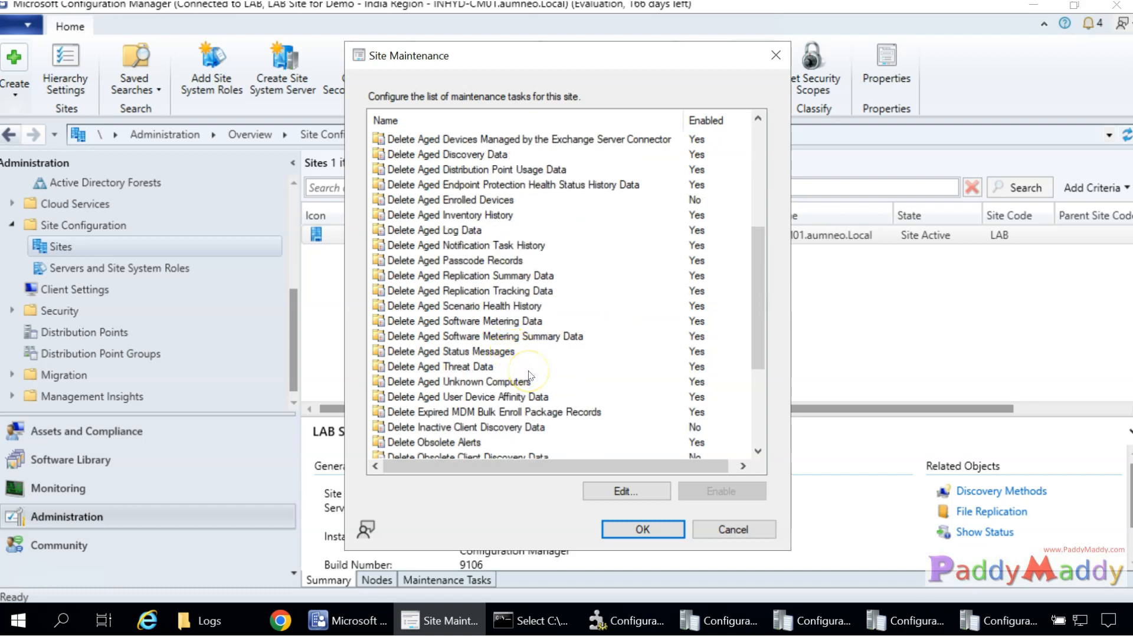
scroll(530, 375, down, 4)
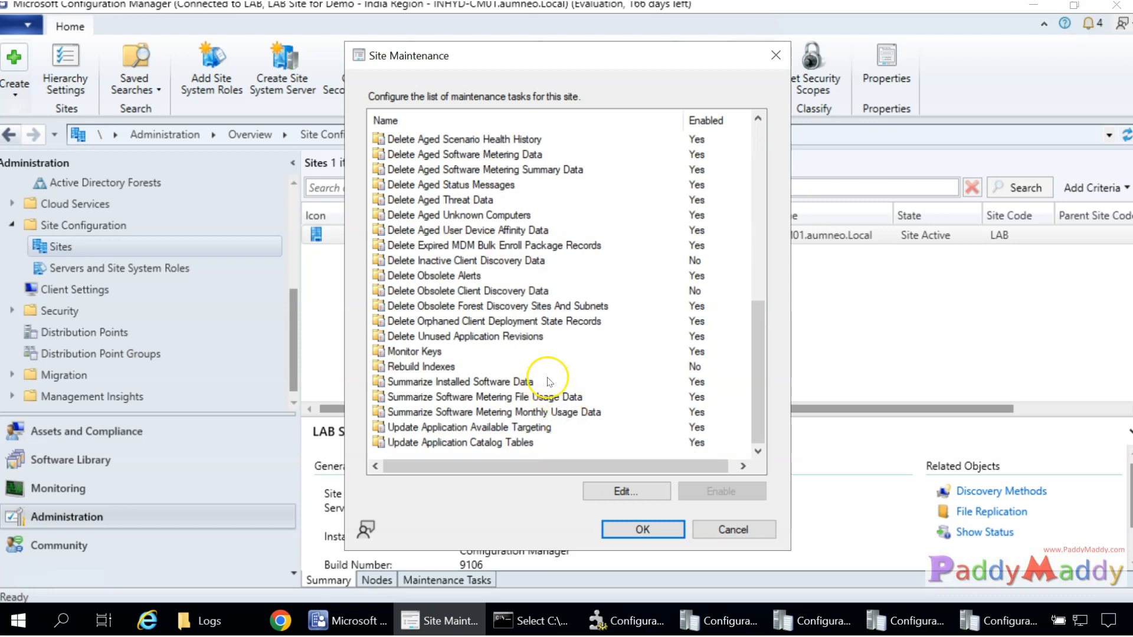
scroll(547, 382, up, 7)
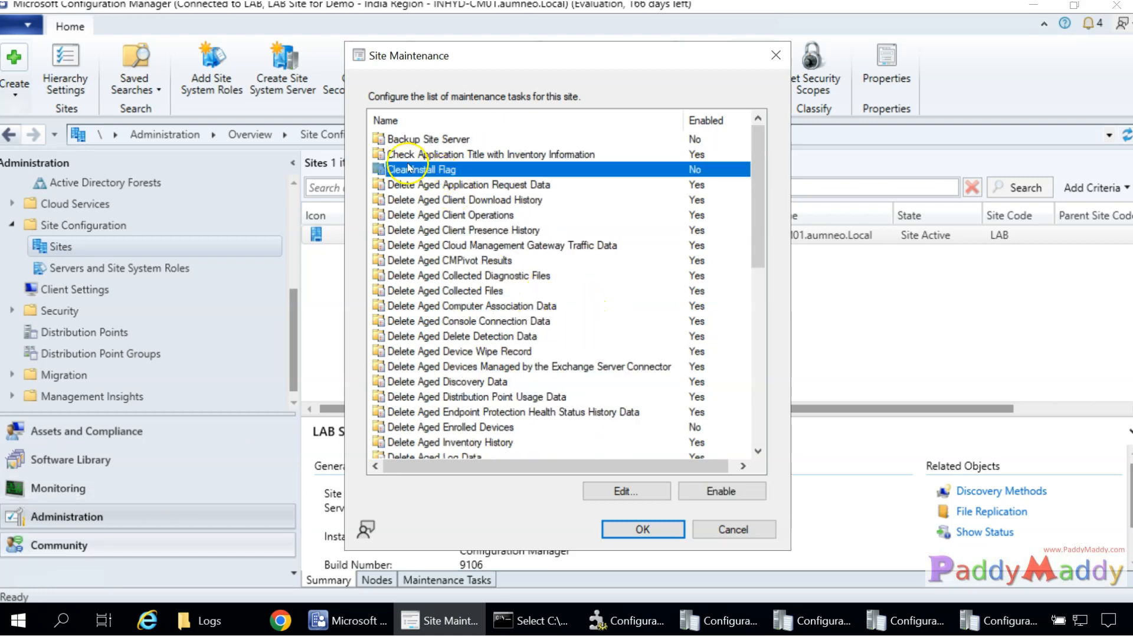
Enable Clear Install Flag with a 21-day client rediscovery period on Sundays, and save it.
double_click(684, 175)
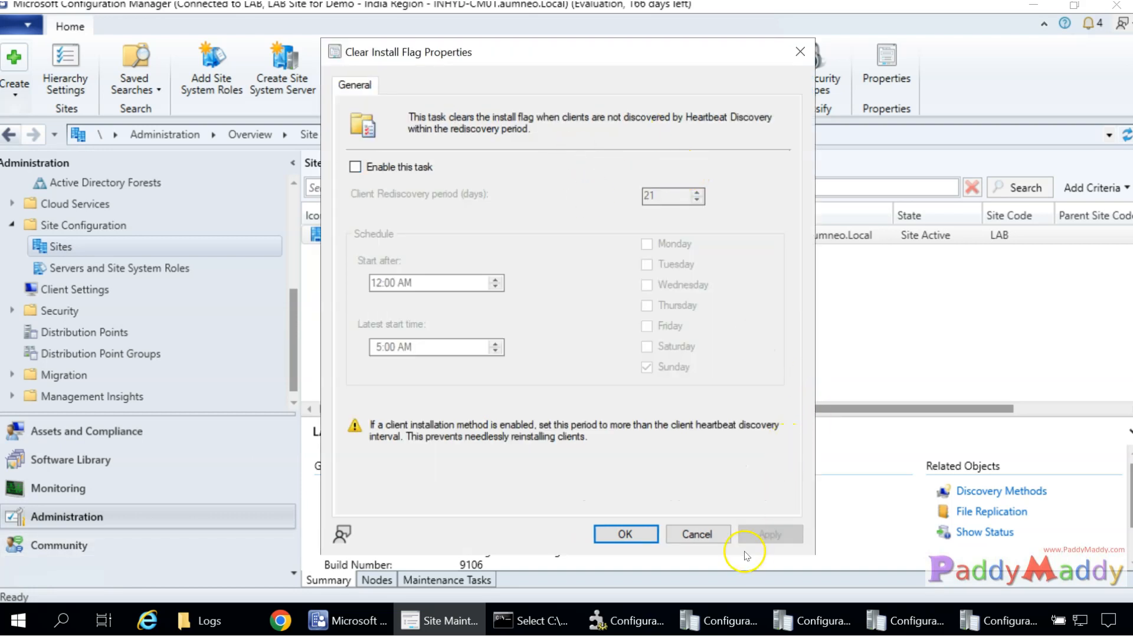
click(694, 534)
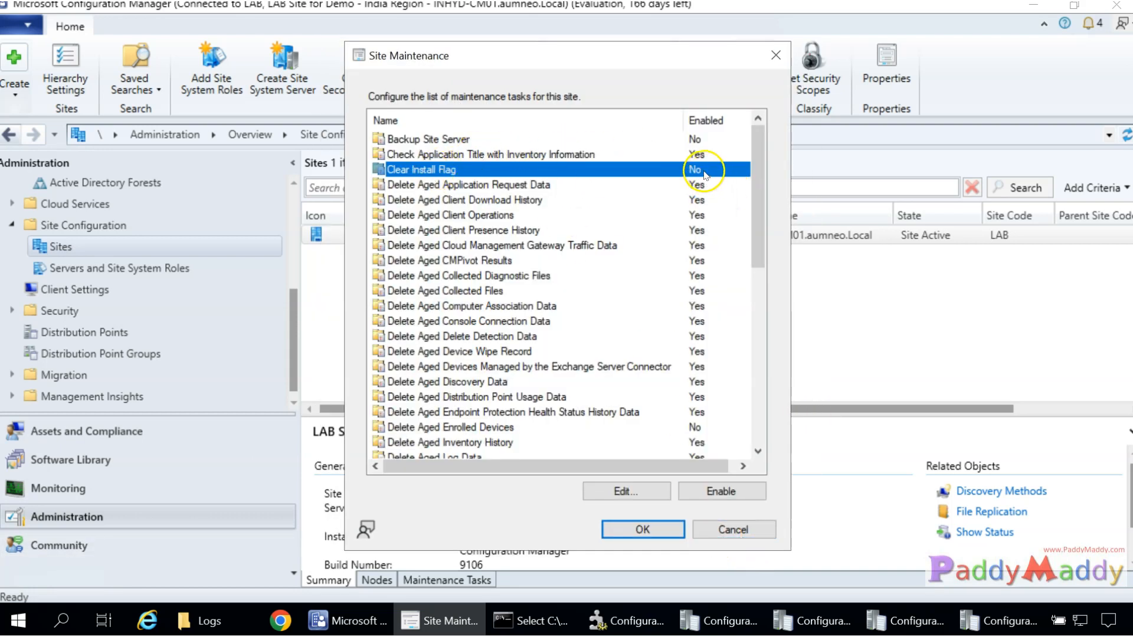
double_click(453, 171)
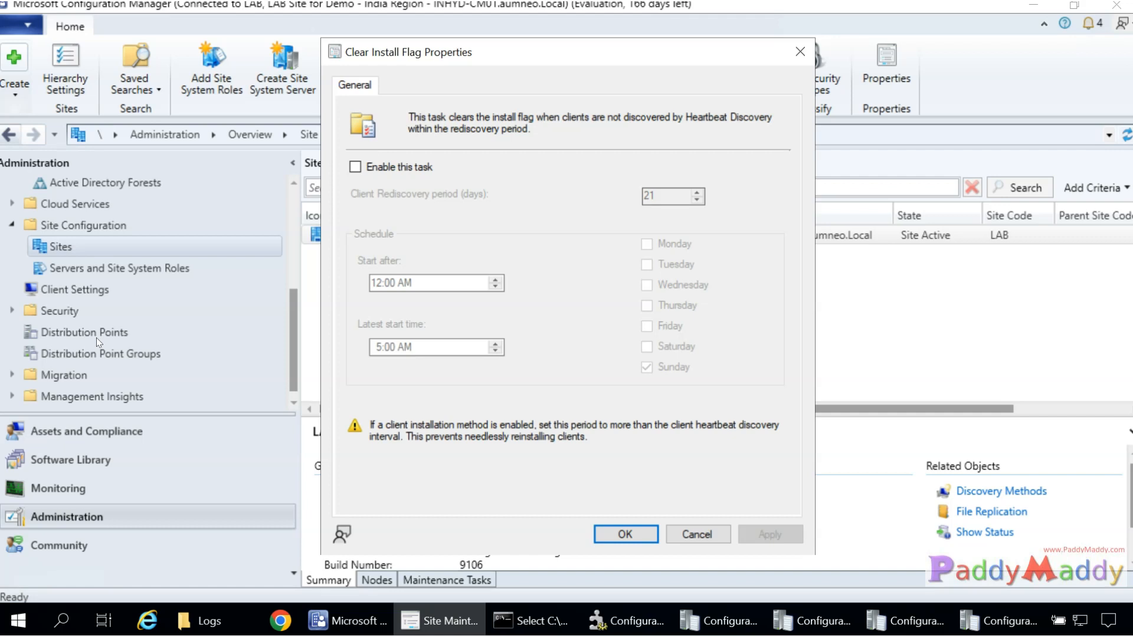
click(379, 167)
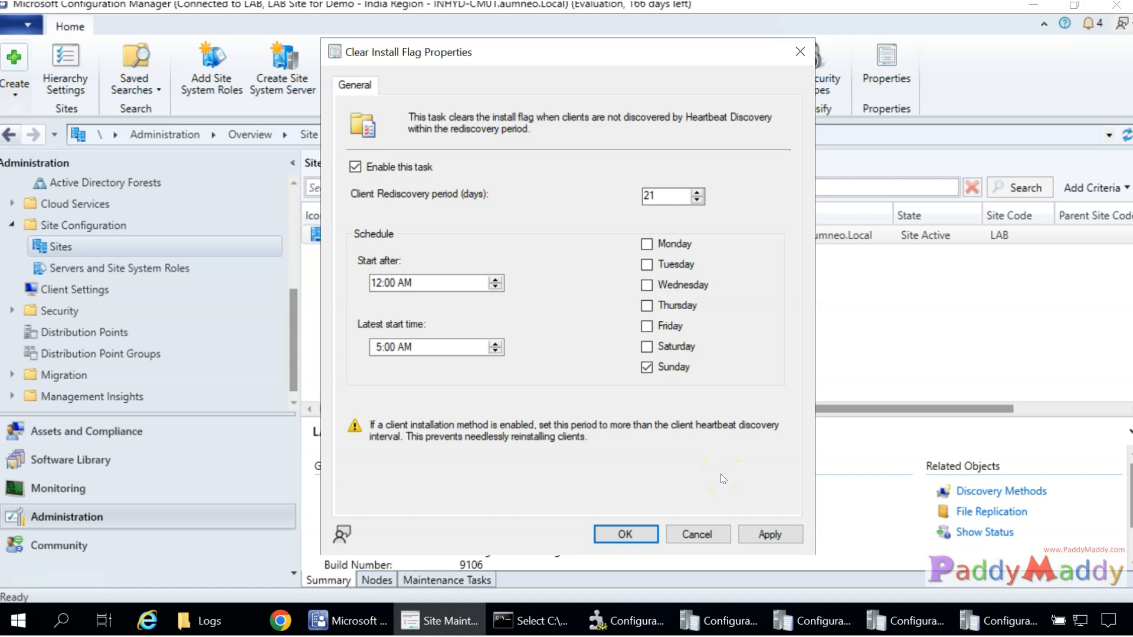
click(774, 534)
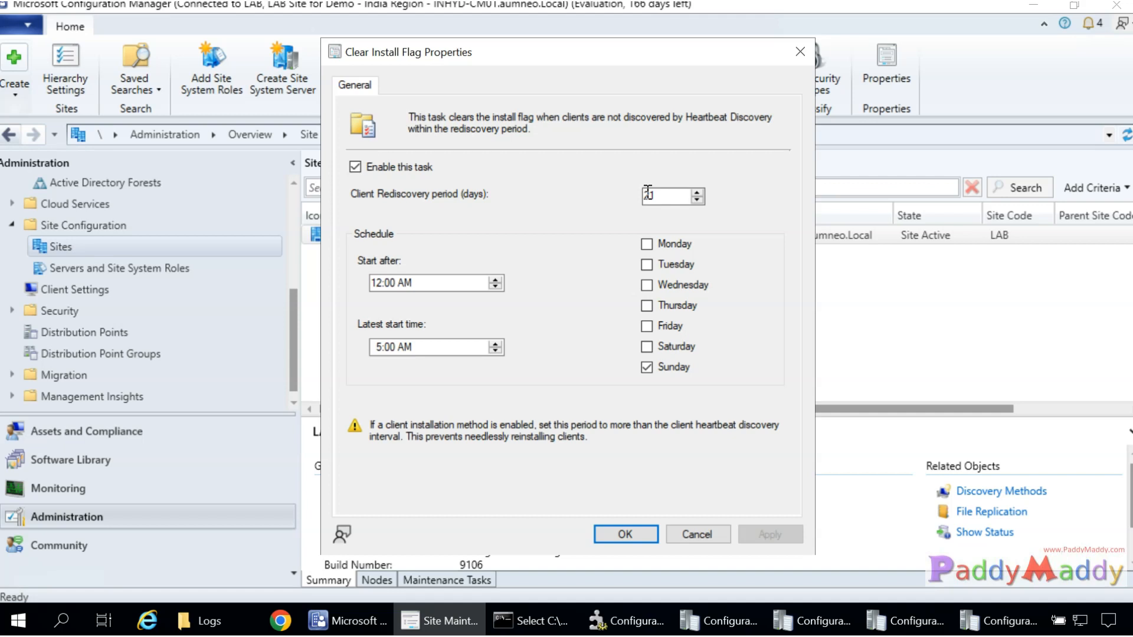
text(1)
click(625, 534)
drag(750, 208, 774, 156)
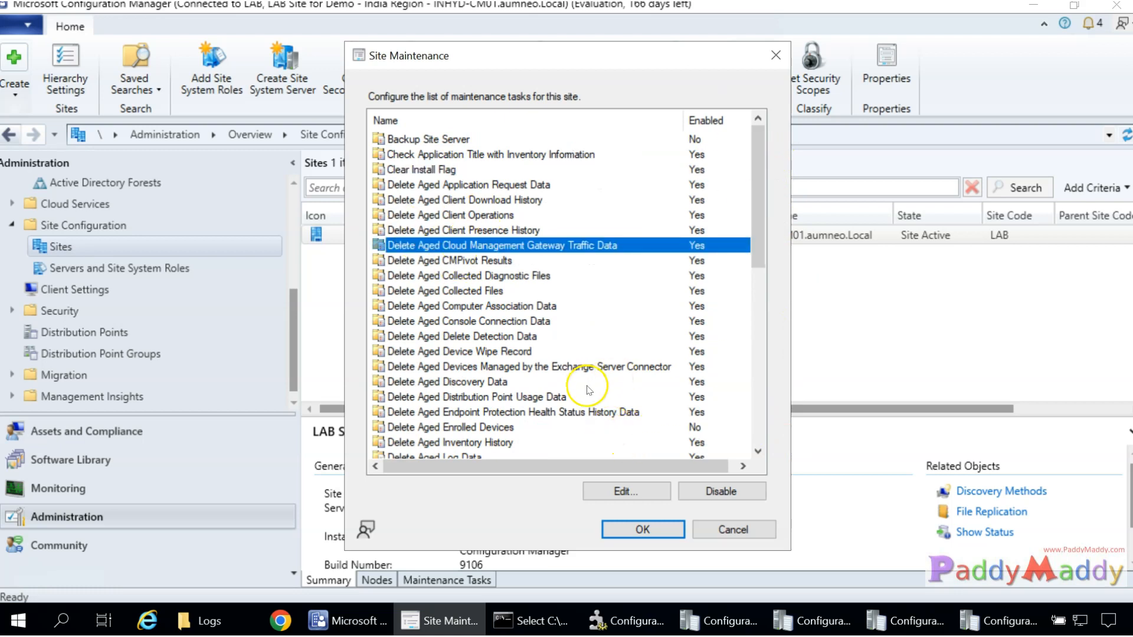
scroll(587, 387, down, 3)
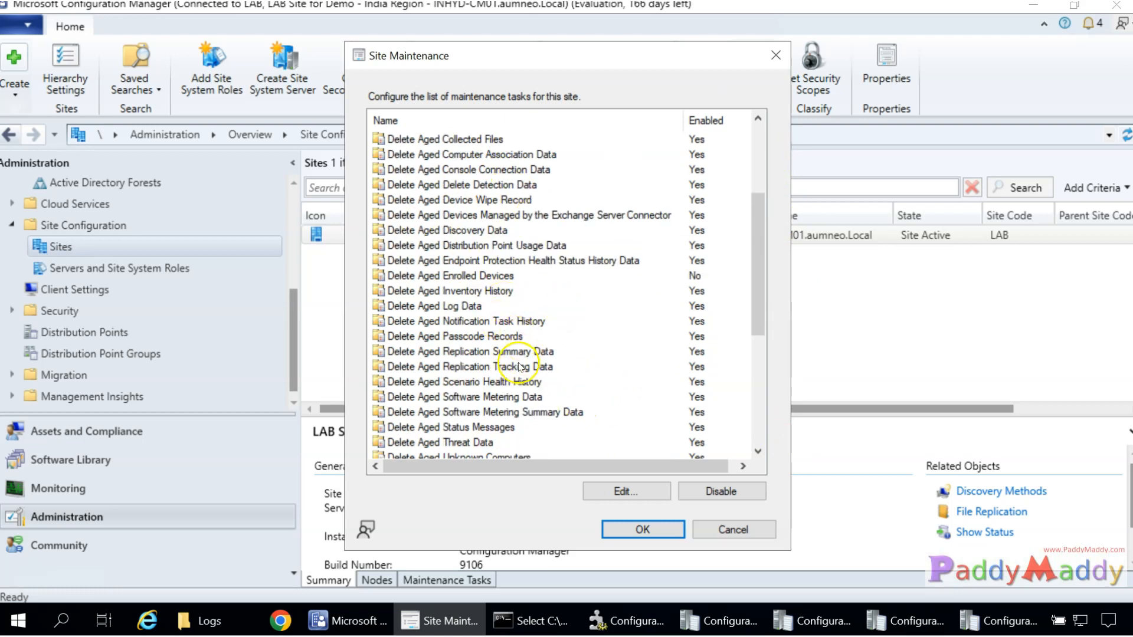
Inspect the Delete Aged Inventory History task, cancel it, close Site Maintenance, and switch to Assets and Compliance.
scroll(513, 348, down, 5)
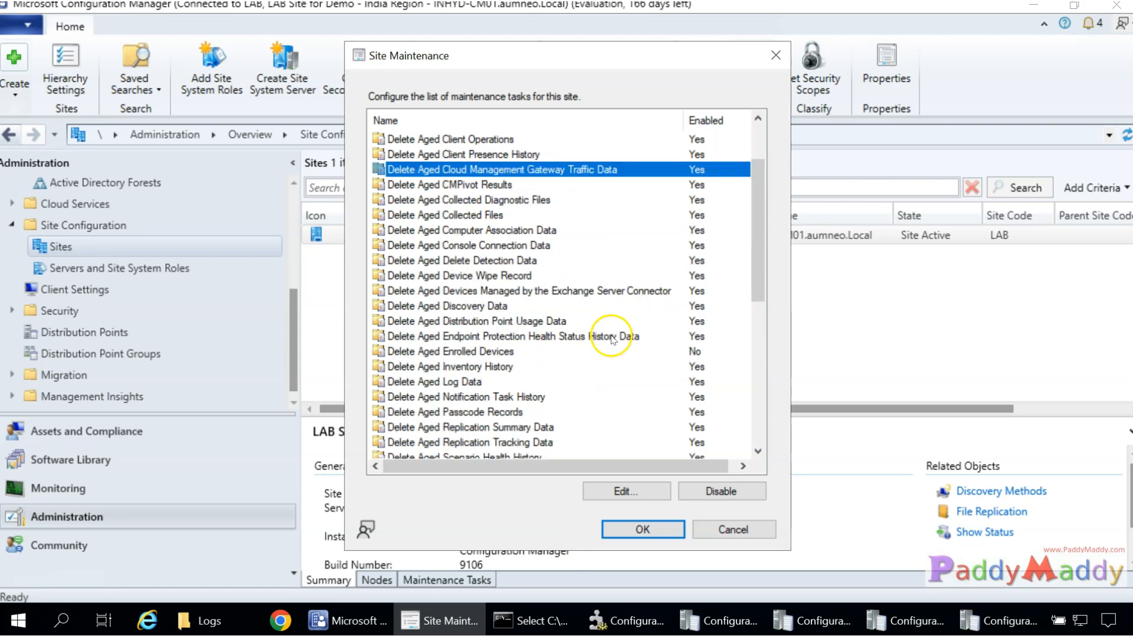
scroll(608, 333, up, 2)
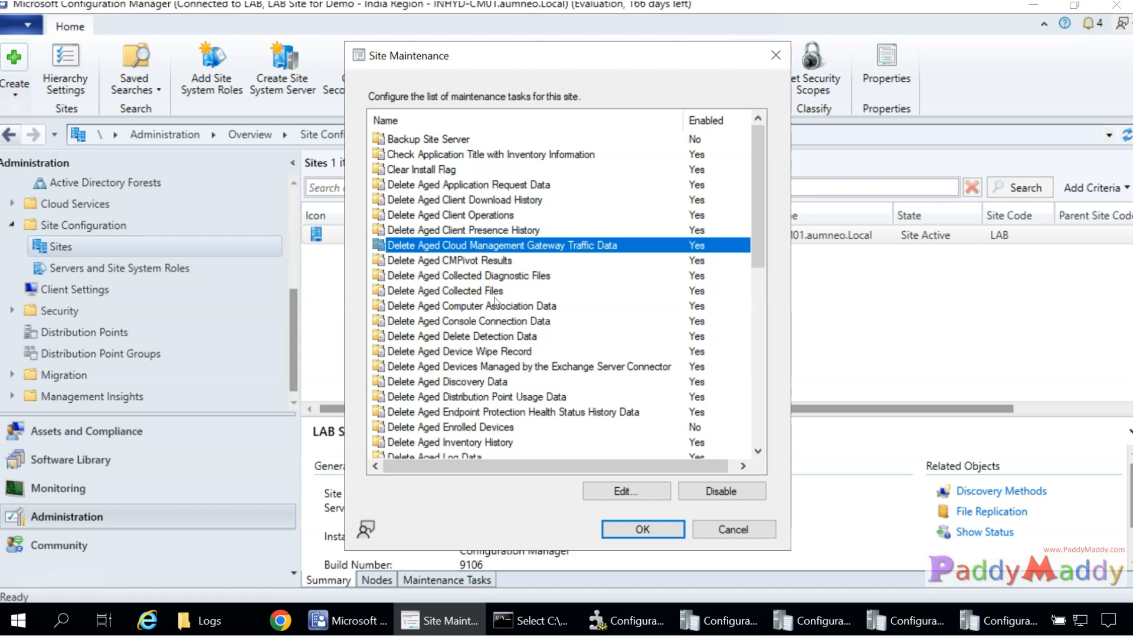
click(484, 443)
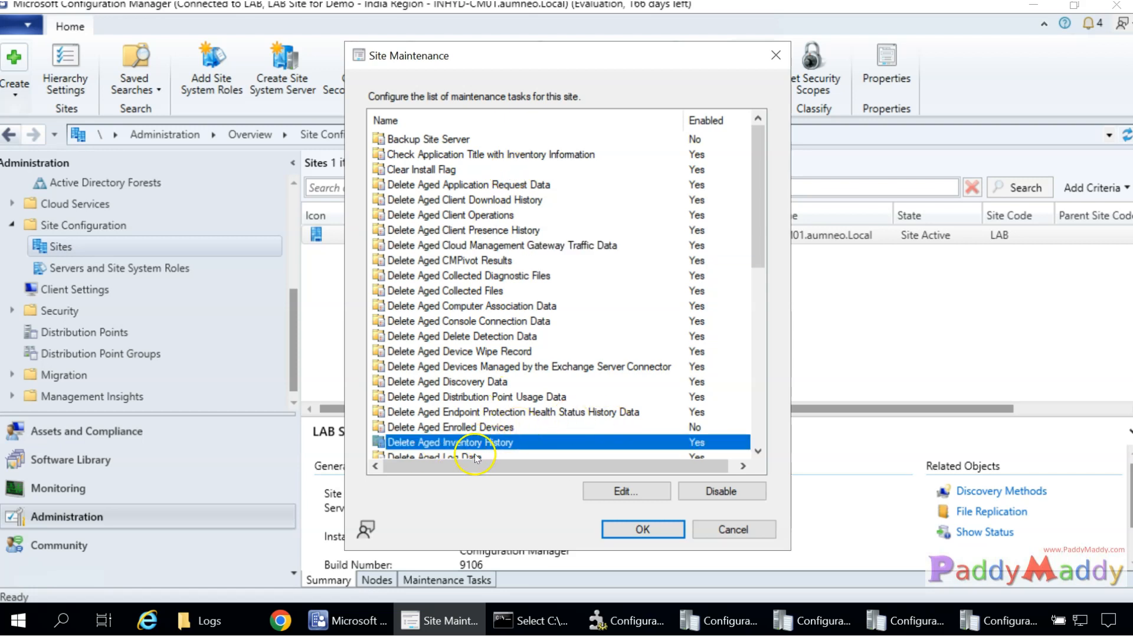
double_click(479, 444)
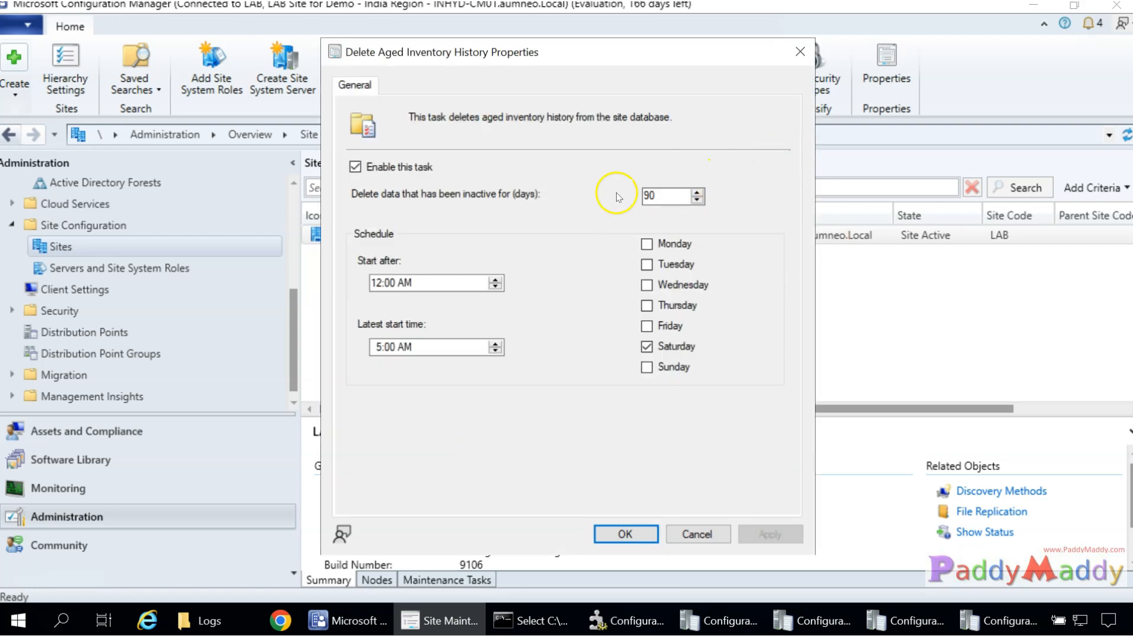
click(697, 533)
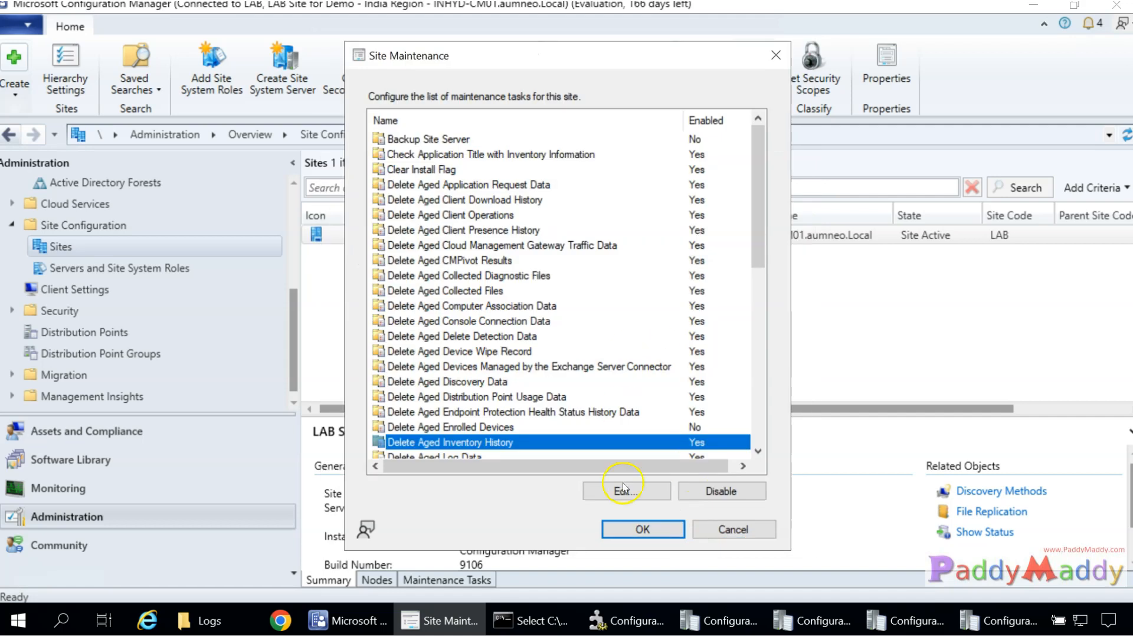
click(649, 529)
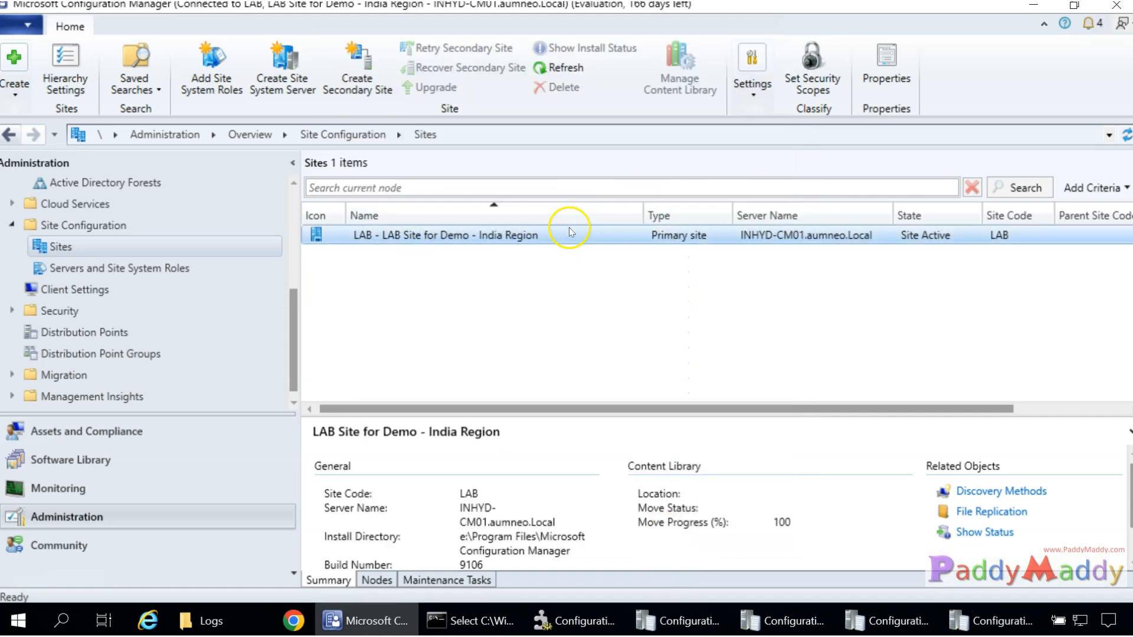
click(144, 442)
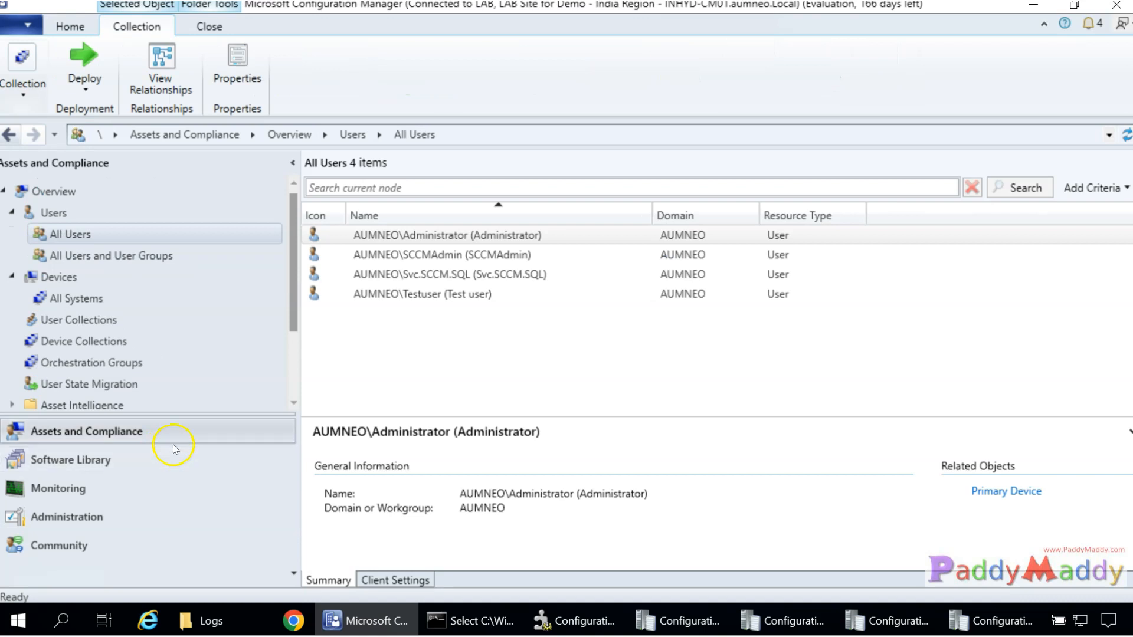
In Administration's Discovery Methods, select the disabled Network Discovery method and open its properties.
click(89, 519)
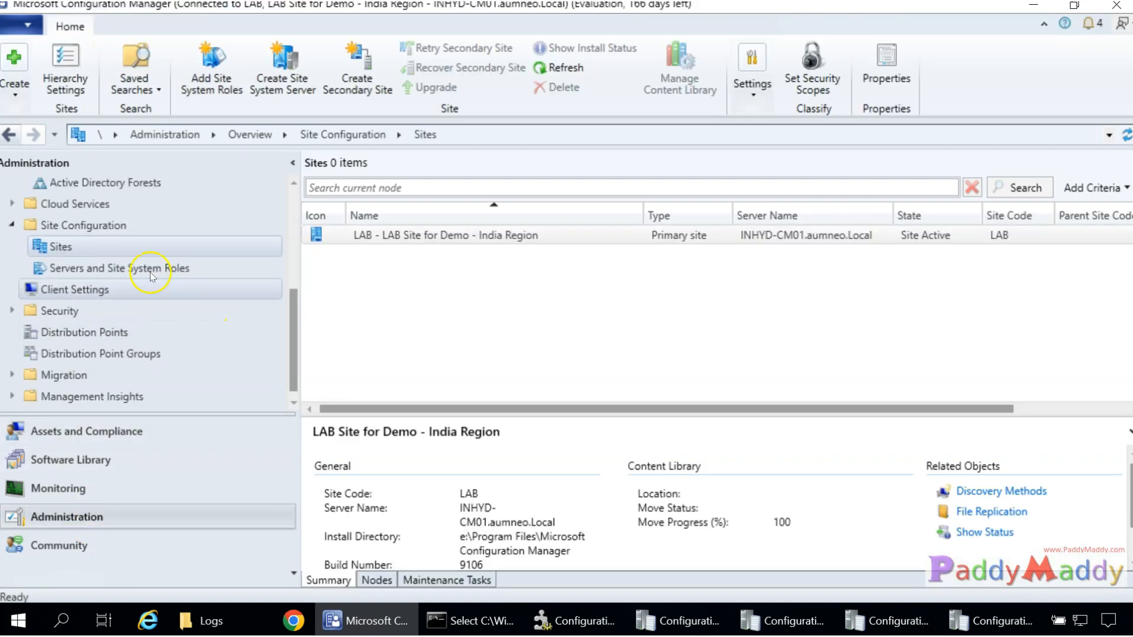
scroll(148, 248, up, 3)
click(127, 256)
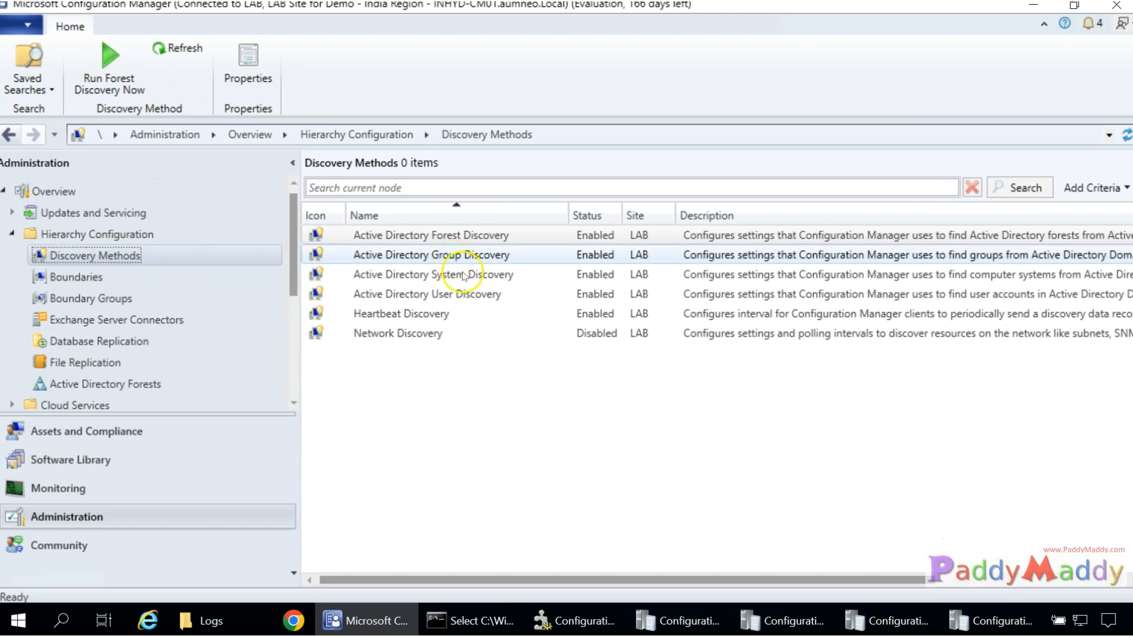
click(397, 313)
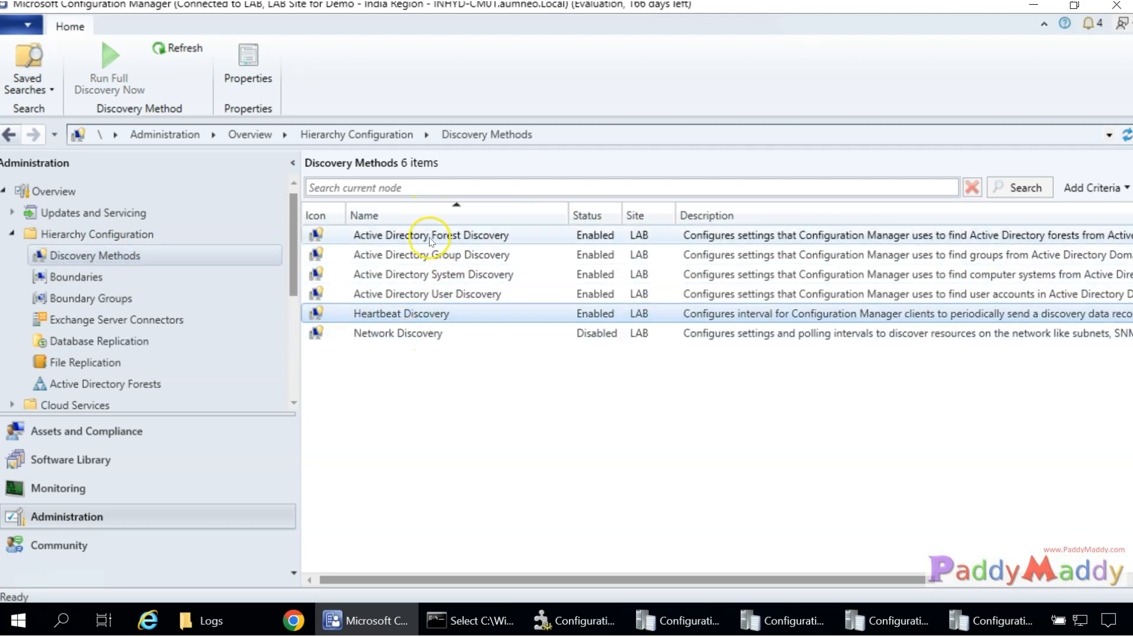
click(421, 337)
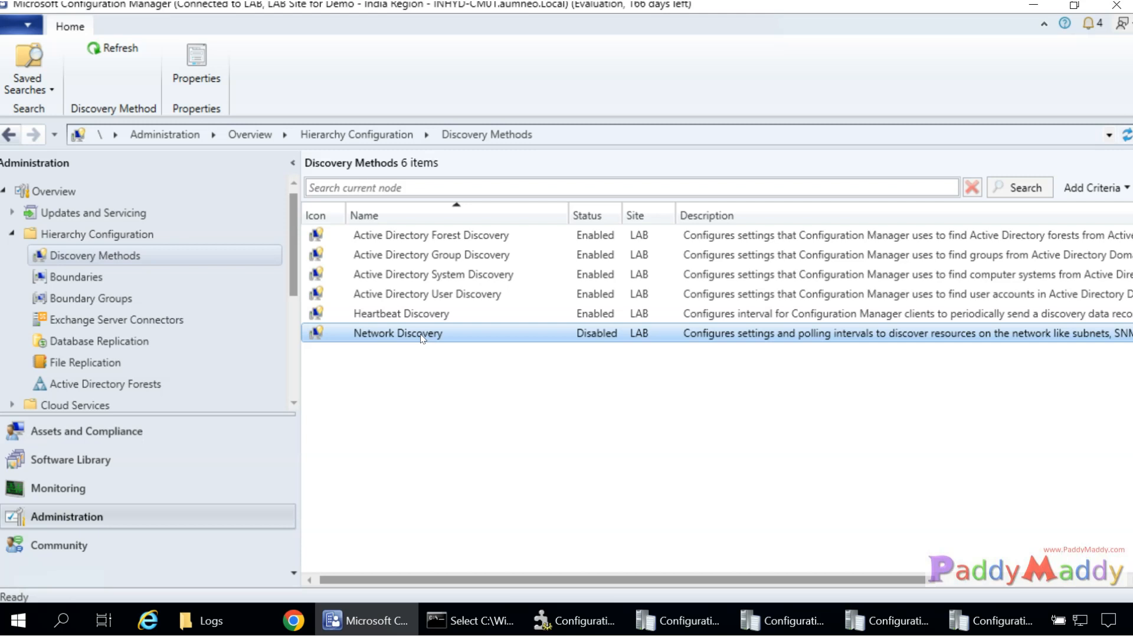
click(204, 67)
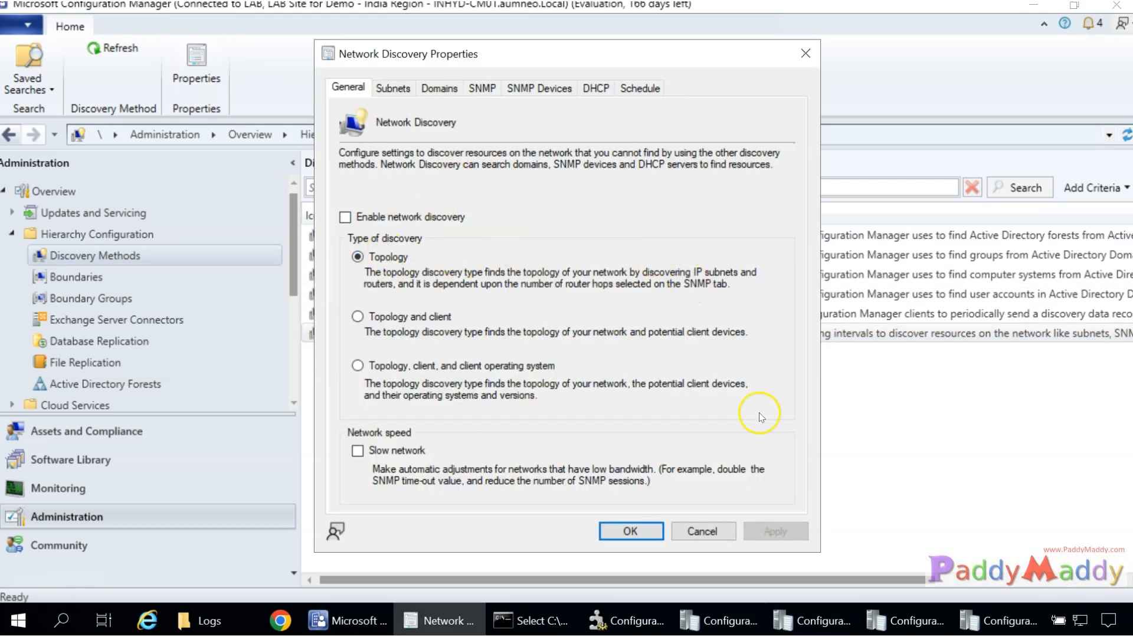
Check the Subnets and Domains tabs, cancelling a new subnet and a new domain entry.
click(393, 88)
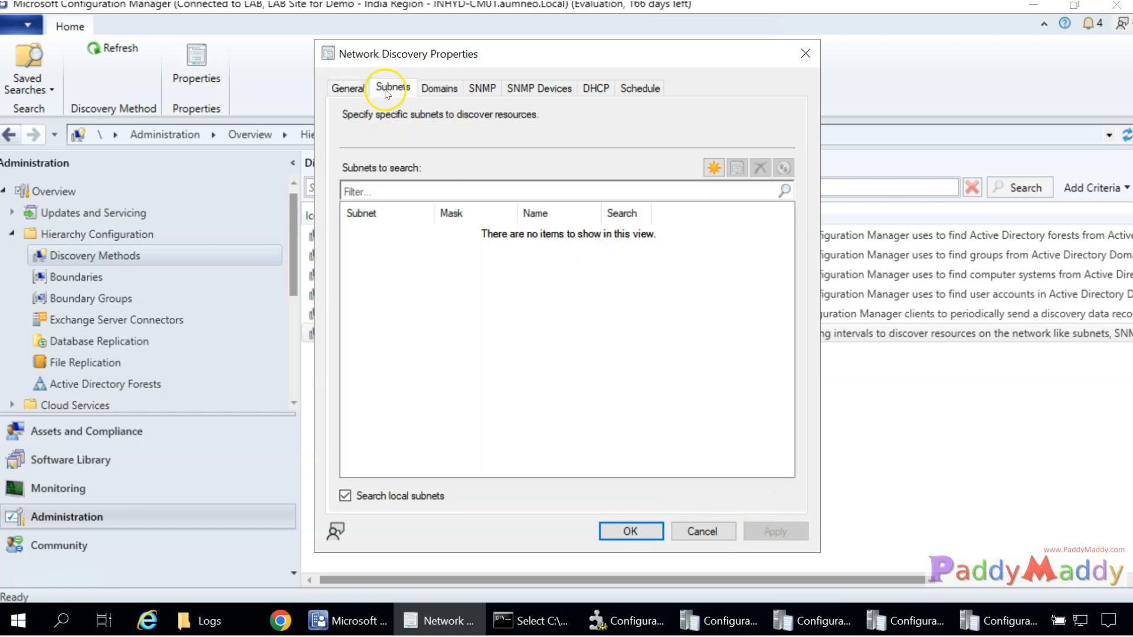
click(708, 172)
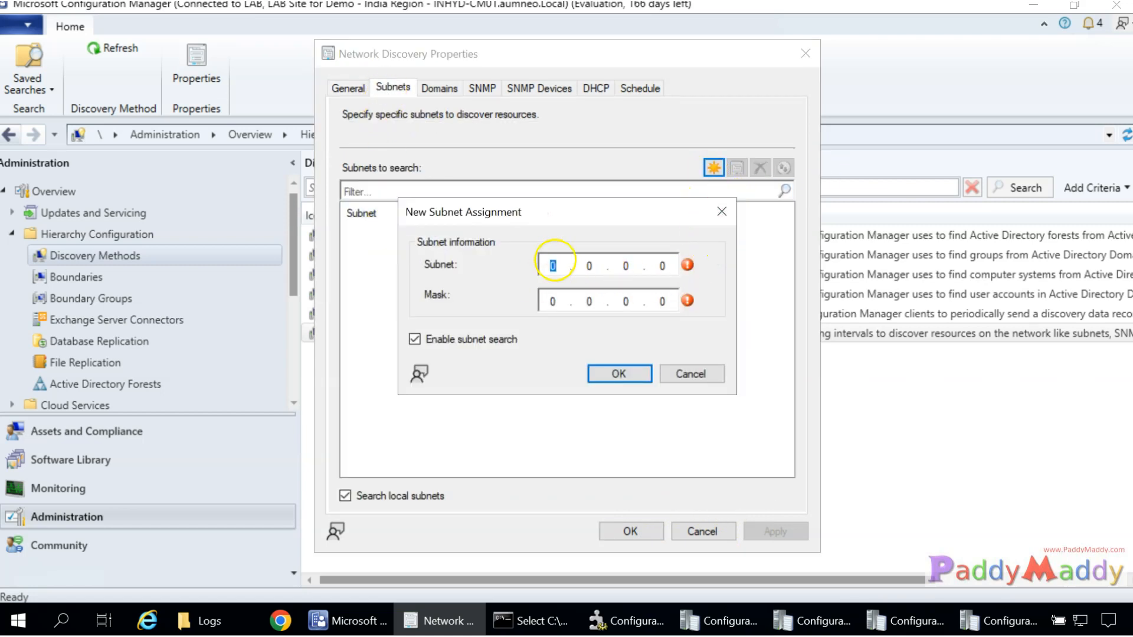
click(703, 379)
click(440, 88)
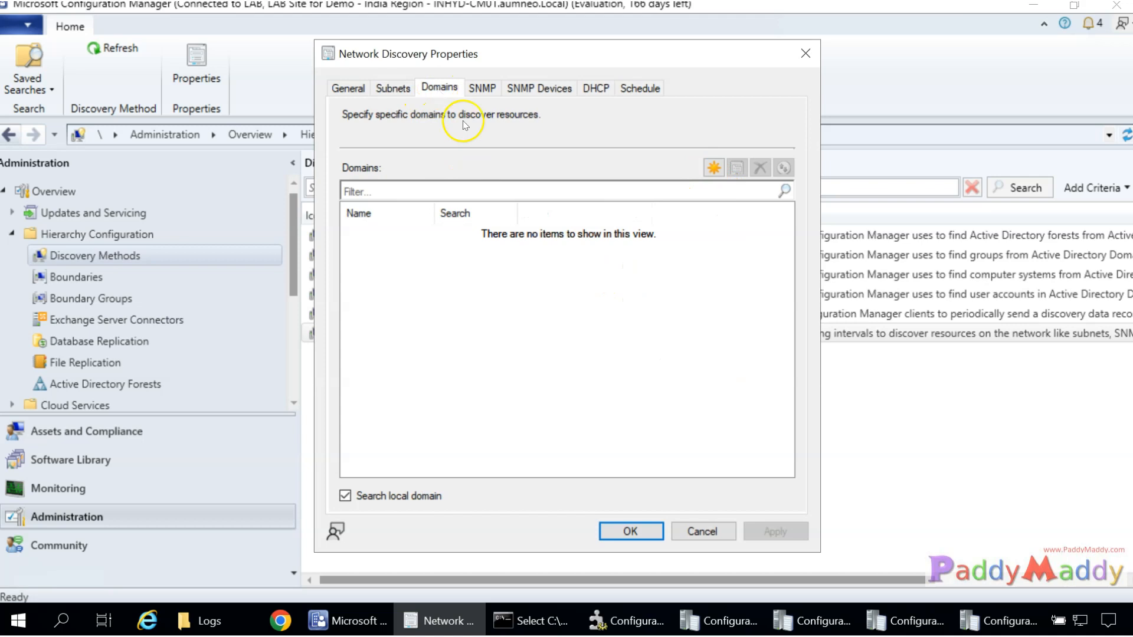
click(714, 167)
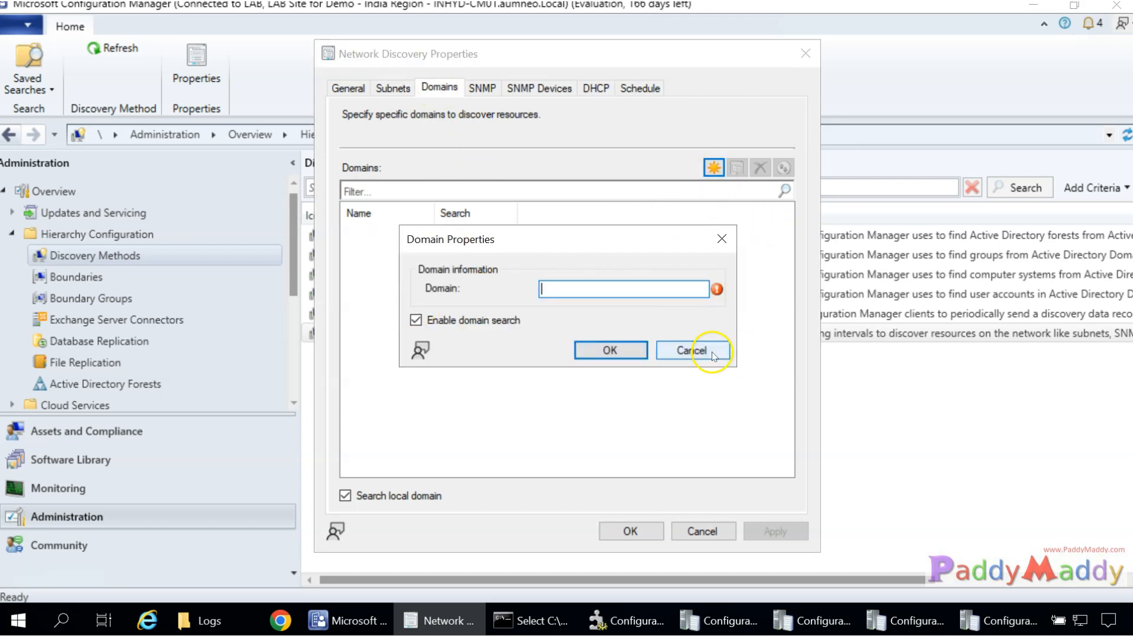
click(692, 351)
Review the SNMP, SNMP Devices, DHCP and Schedule tabs, cancelling a new schedule.
click(488, 88)
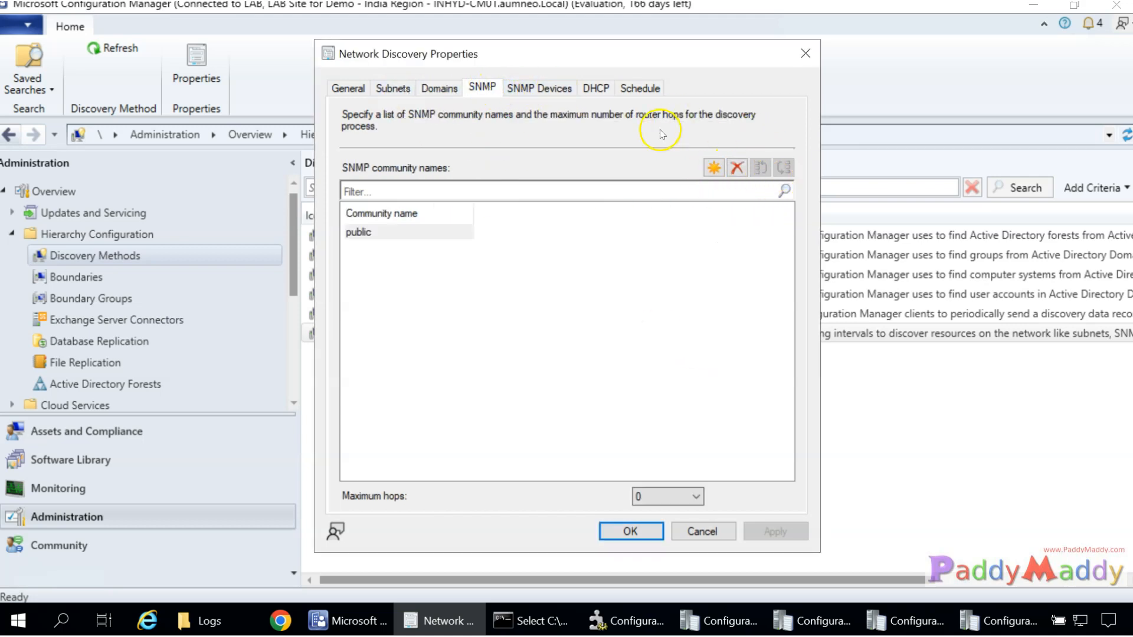
click(549, 87)
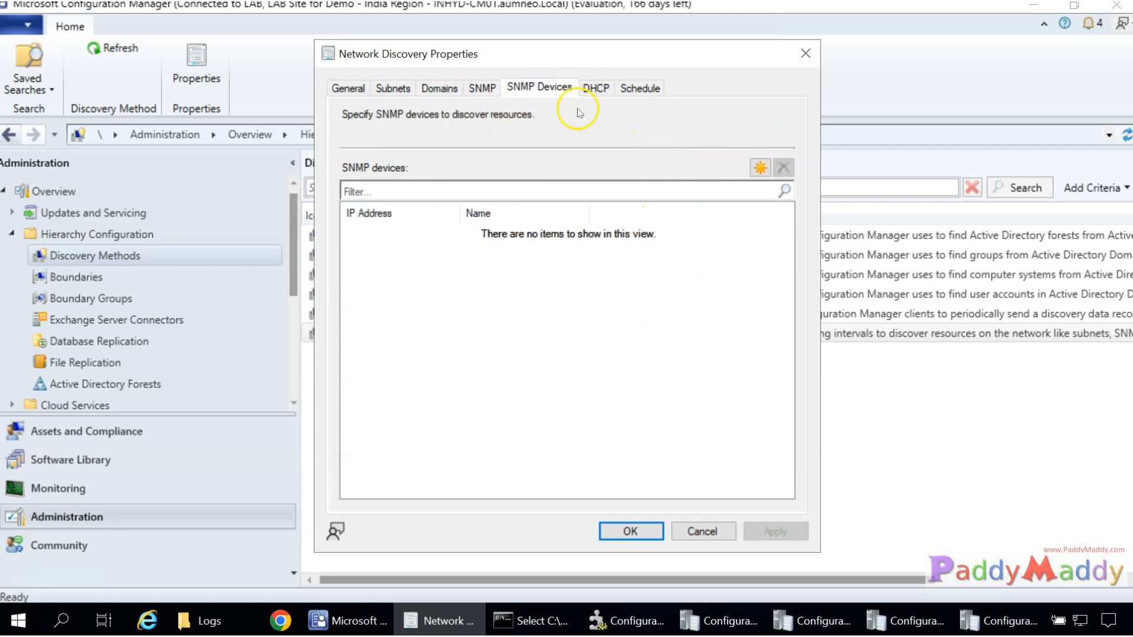
click(470, 89)
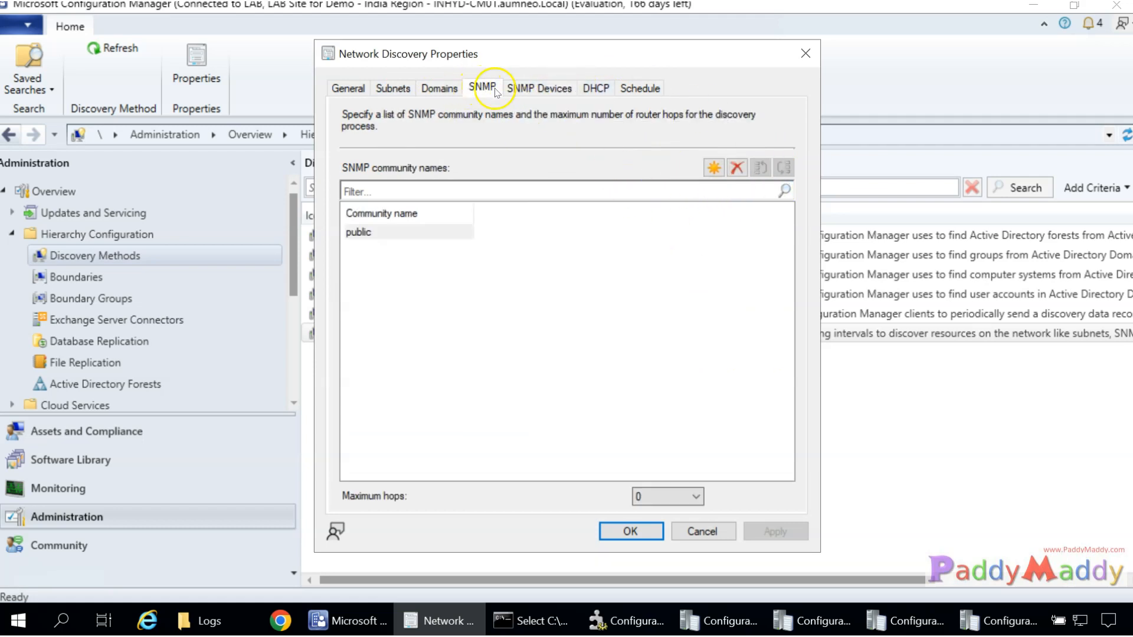
click(547, 93)
click(596, 88)
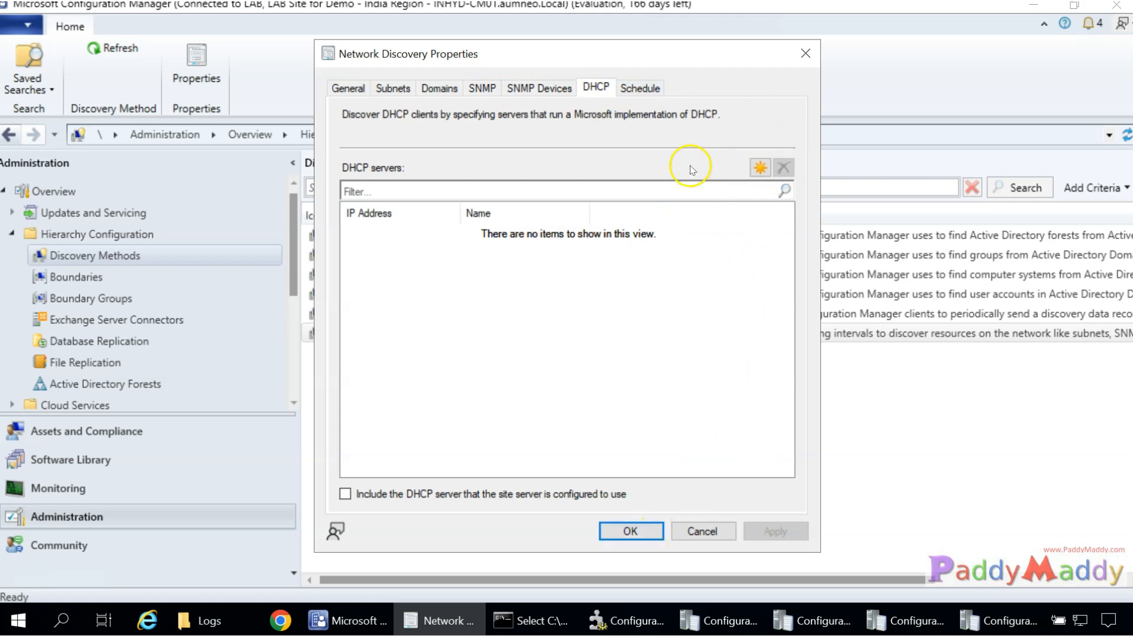
click(641, 88)
click(736, 167)
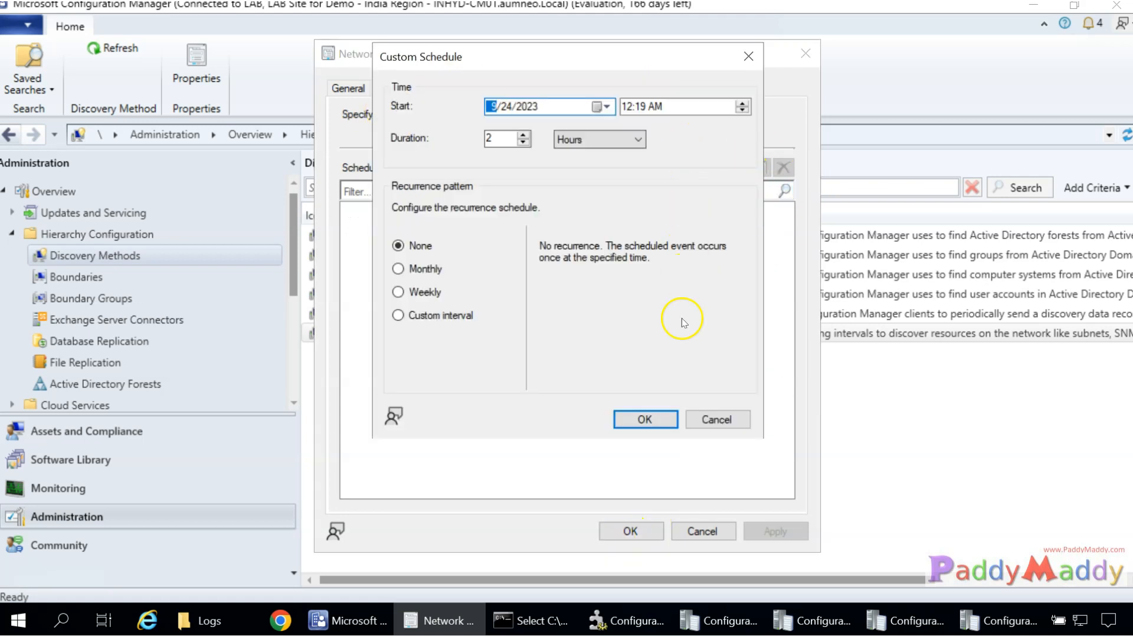
click(716, 420)
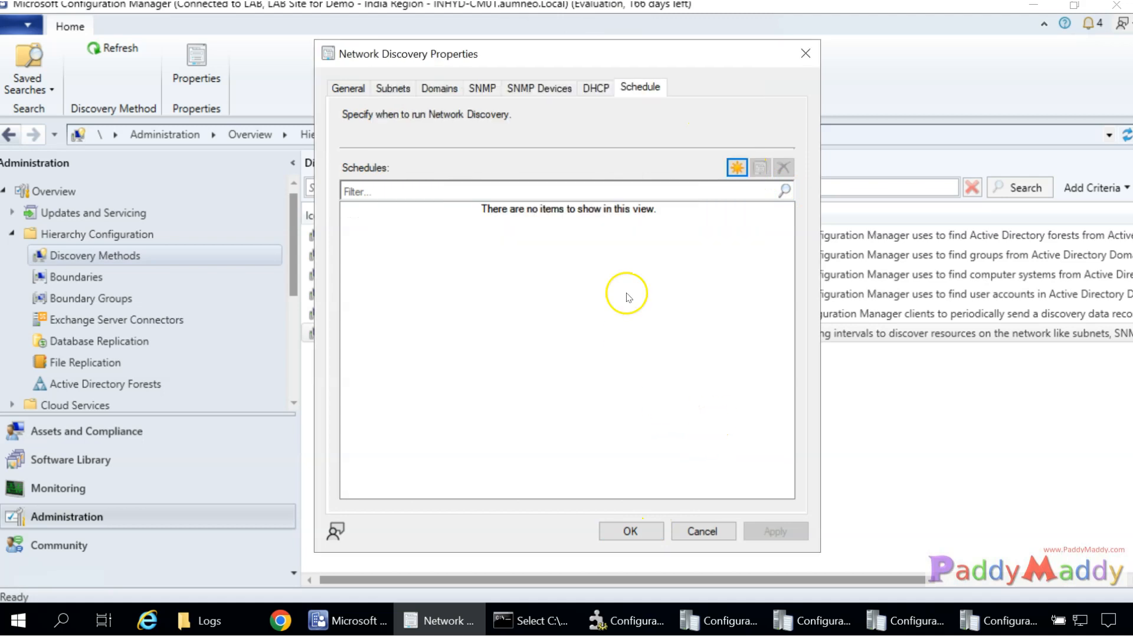
Revisit the Domains, SNMP, SNMP Devices, Subnets and General tabs, ending on Subnets.
click(418, 89)
click(482, 88)
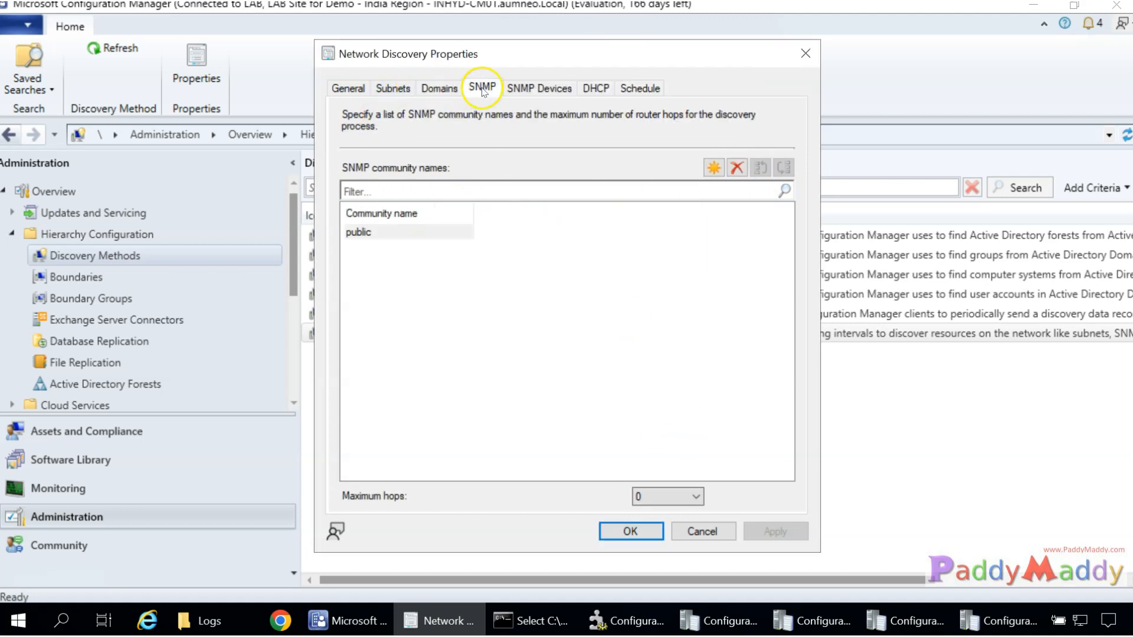
click(532, 87)
click(393, 88)
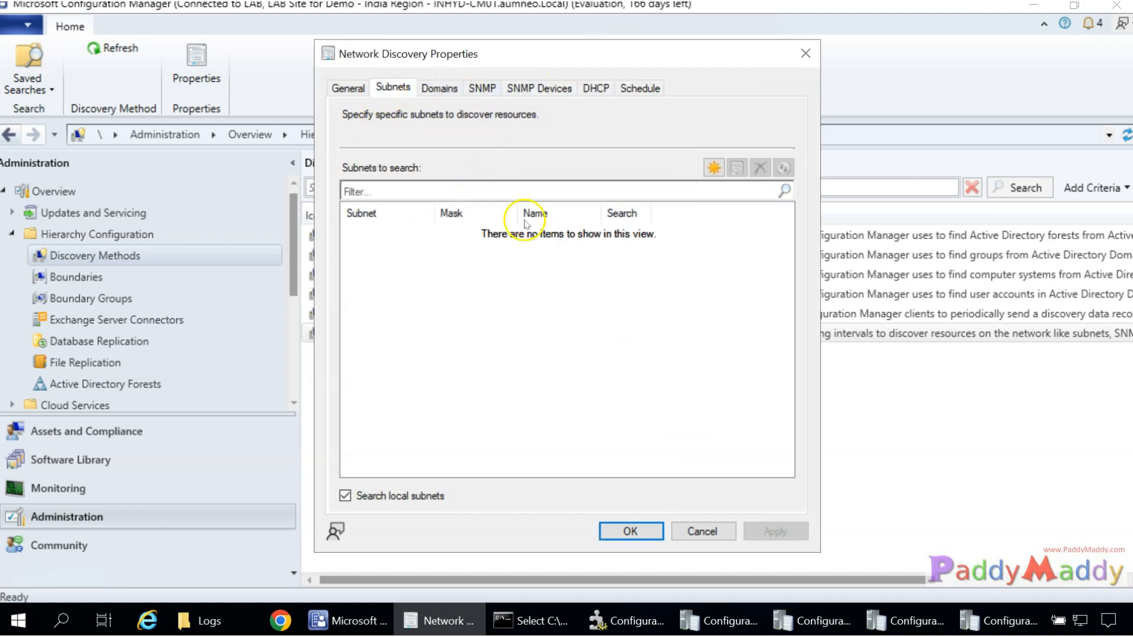
click(352, 87)
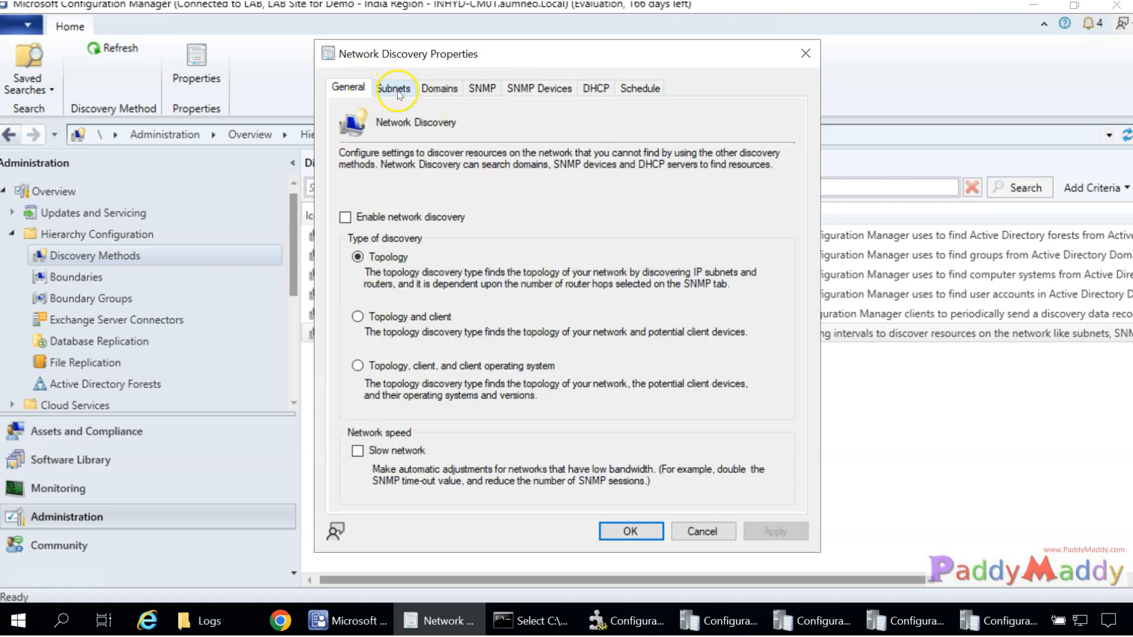
click(393, 88)
Add a 10.0.0.0 subnet with mask 255.0.0.0 to the search list.
click(714, 168)
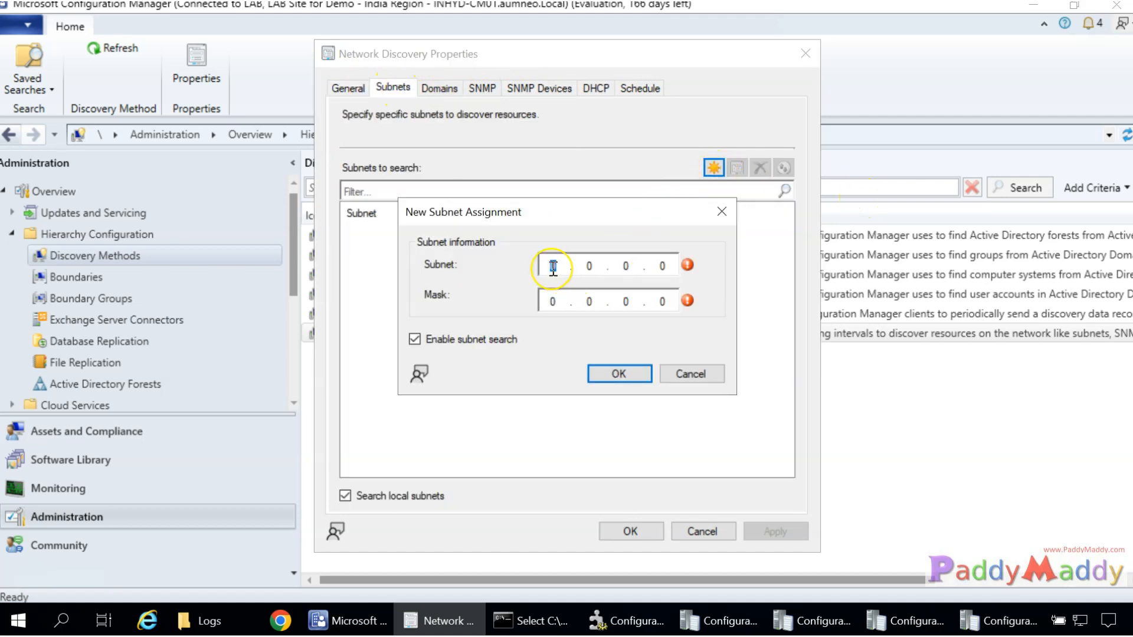
text(10)
key(period)
click(553, 302)
text(235)
key(BackSpace)
key(BackSpace)
key(BackSpace)
text(55 . 0)
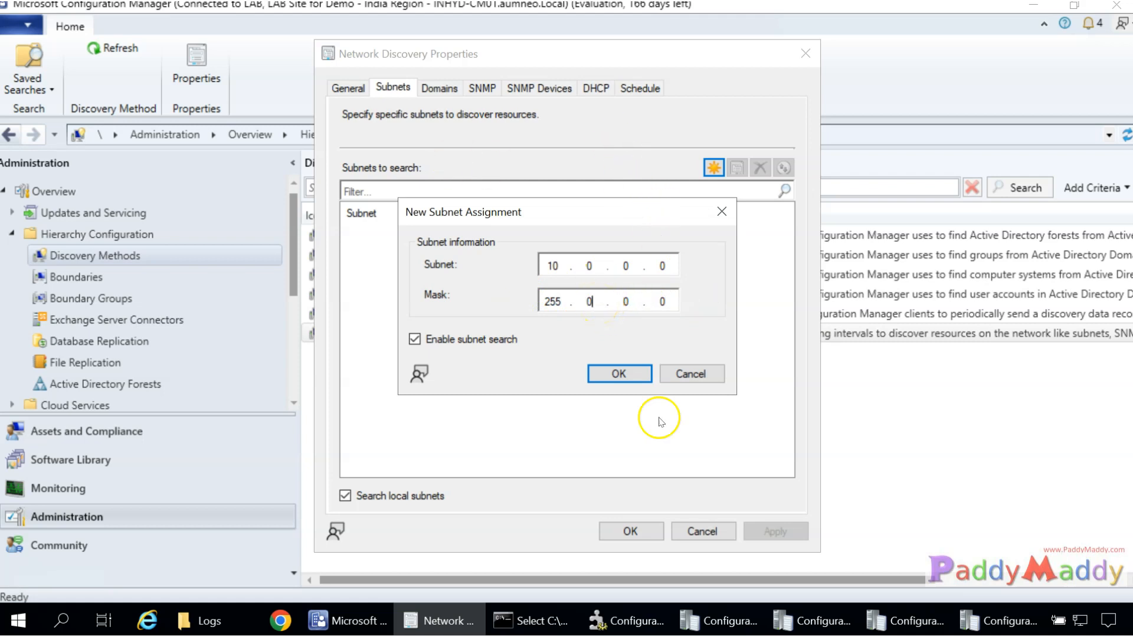
click(629, 374)
click(358, 233)
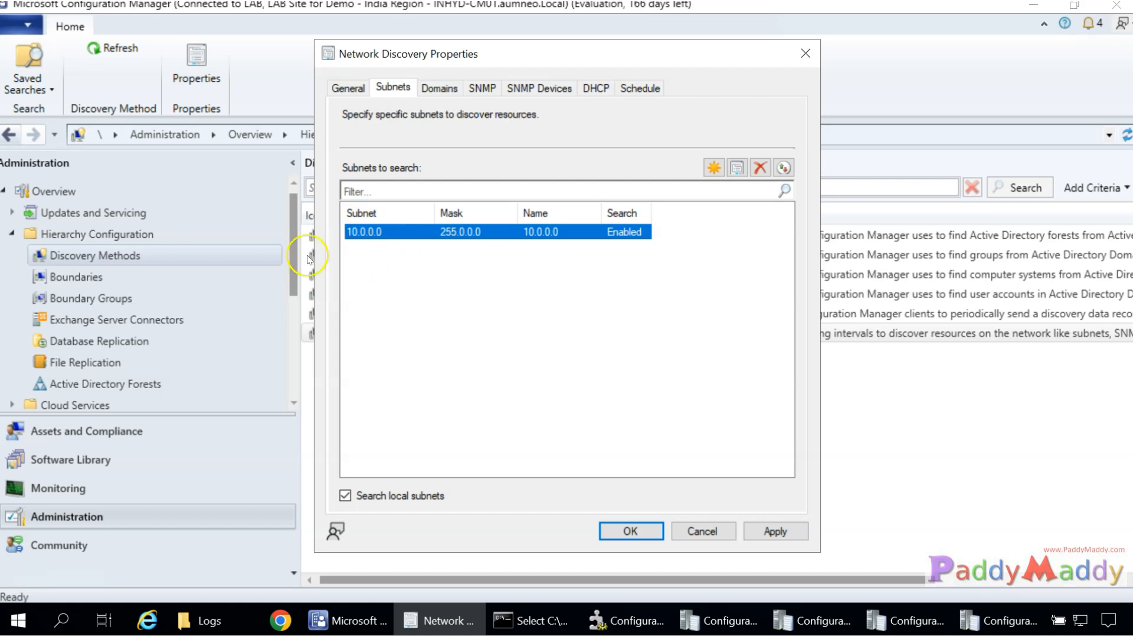
Enable network discovery with topology, client and client OS discovery, then cancel without saving.
click(26, 437)
click(440, 88)
click(482, 88)
click(539, 88)
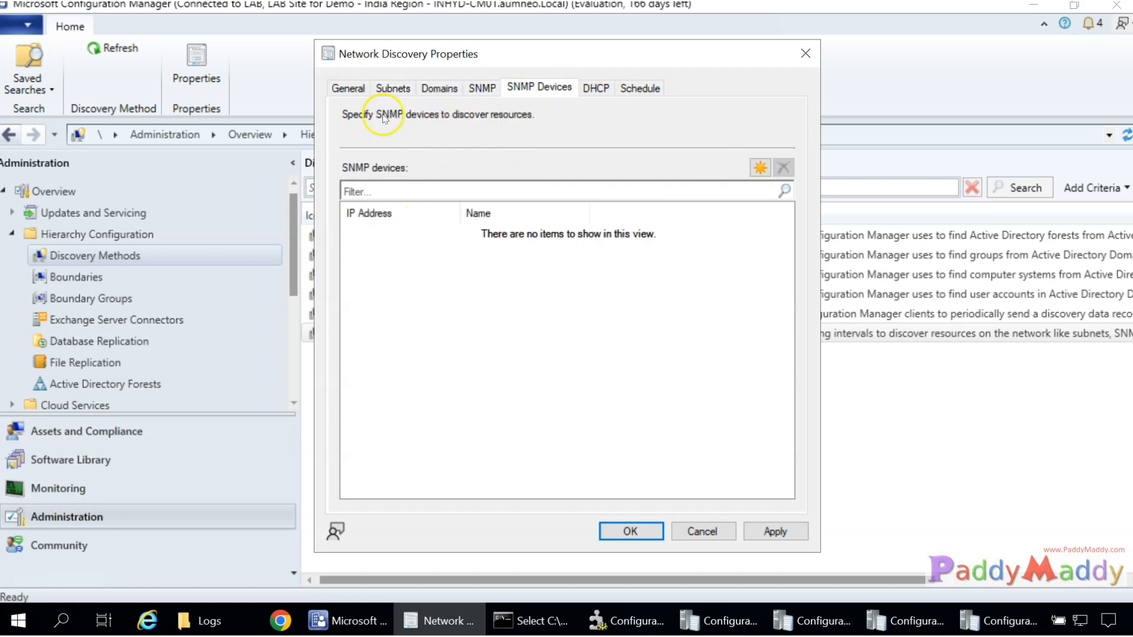
click(348, 88)
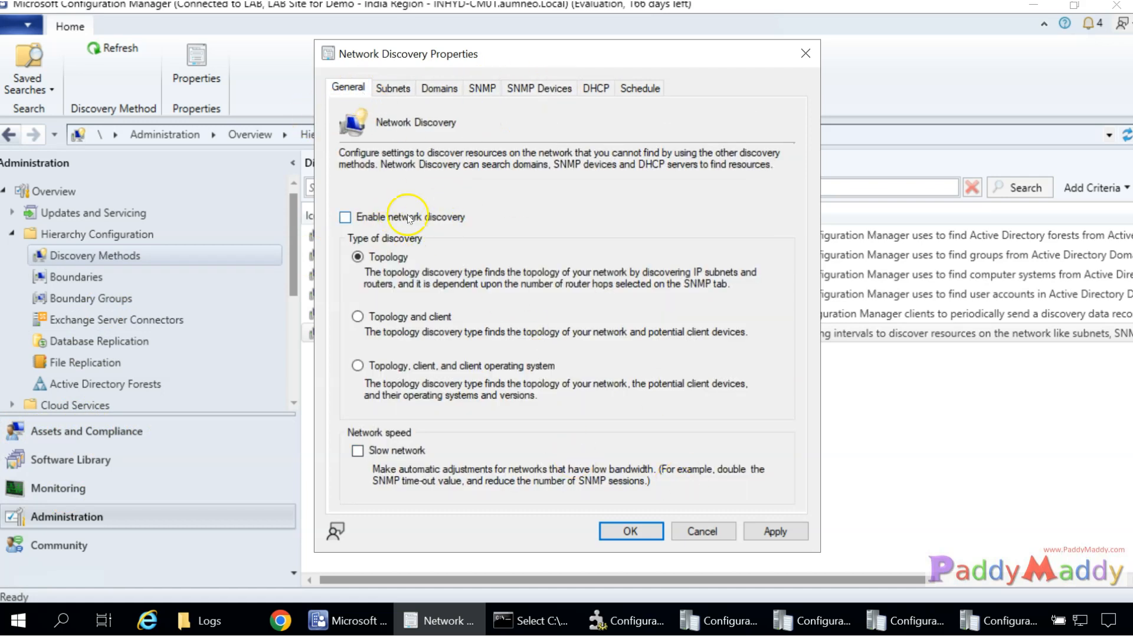
click(347, 217)
click(402, 317)
click(478, 366)
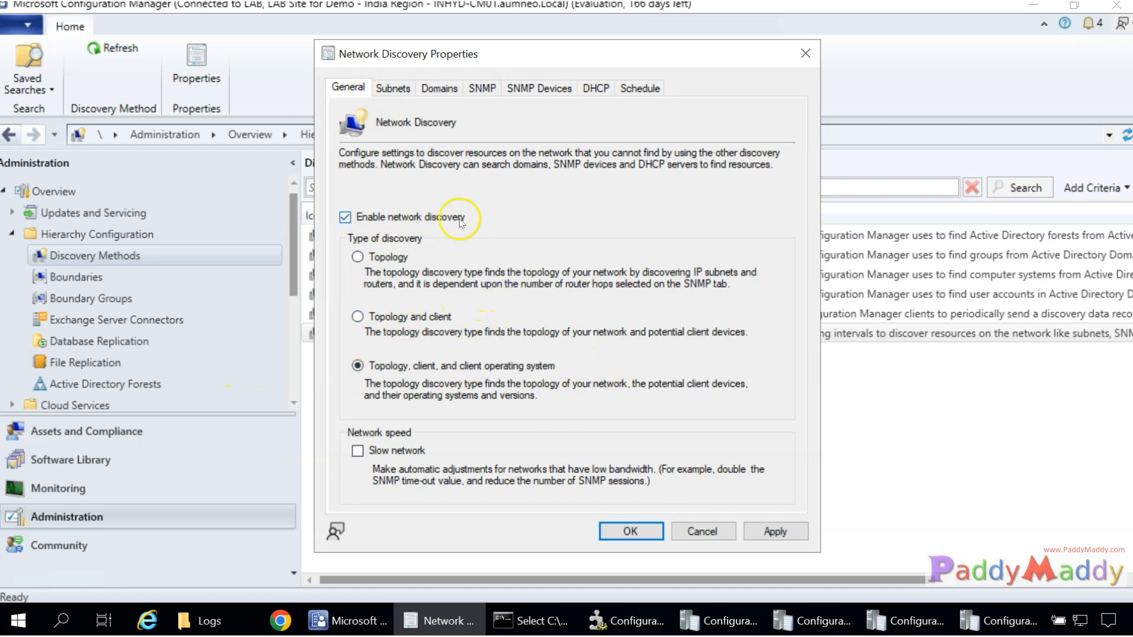
click(717, 539)
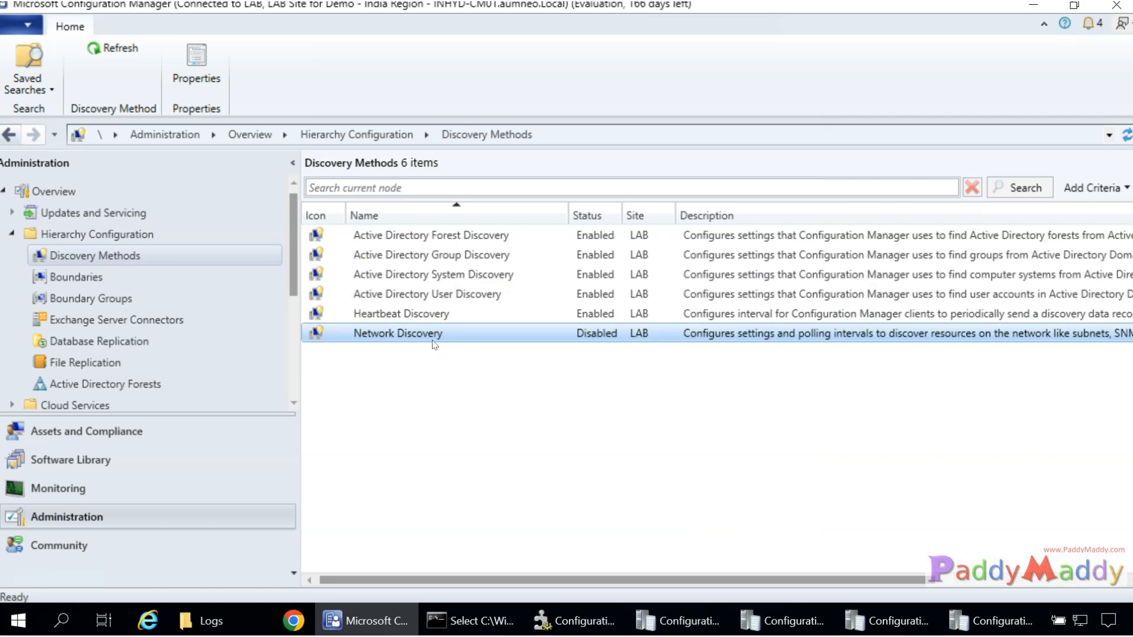
Bring up and minimize Service Manager, then show the Assets and Compliance All Users list.
click(579, 621)
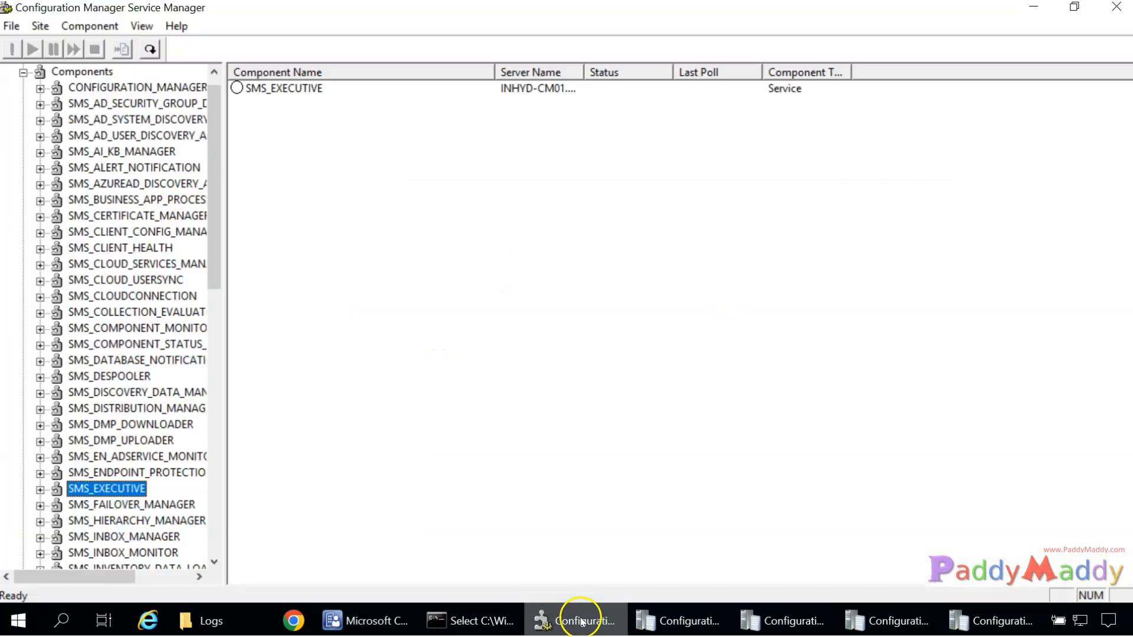
click(581, 623)
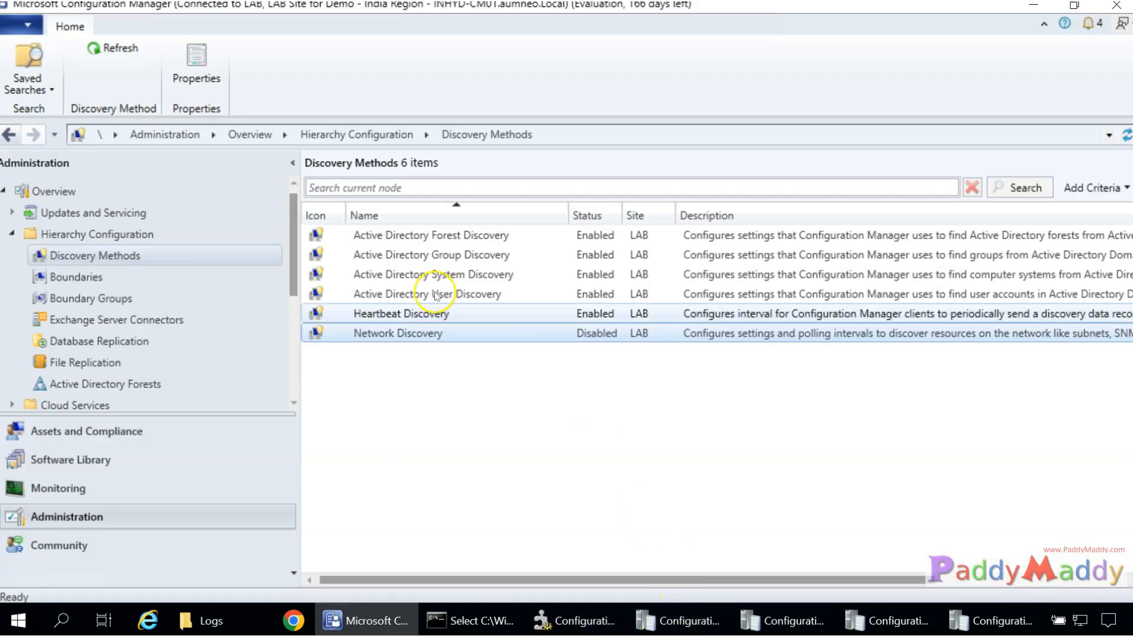
click(127, 430)
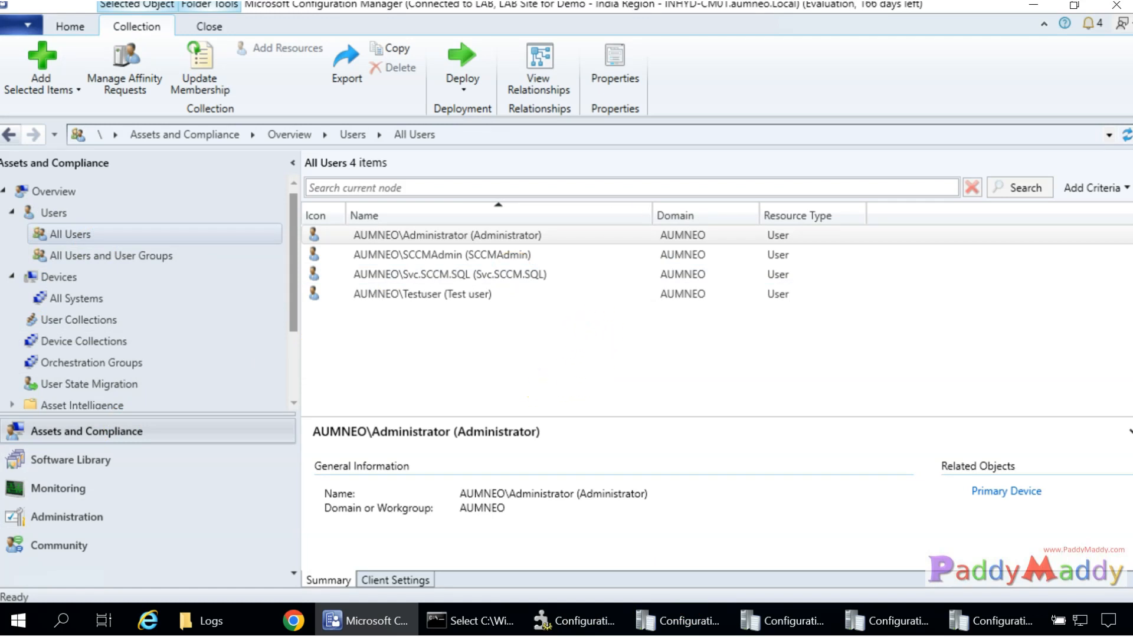
Browse Boundaries, Boundary Groups and Discovery Methods in Administration, briefly revisiting All Users.
click(67, 517)
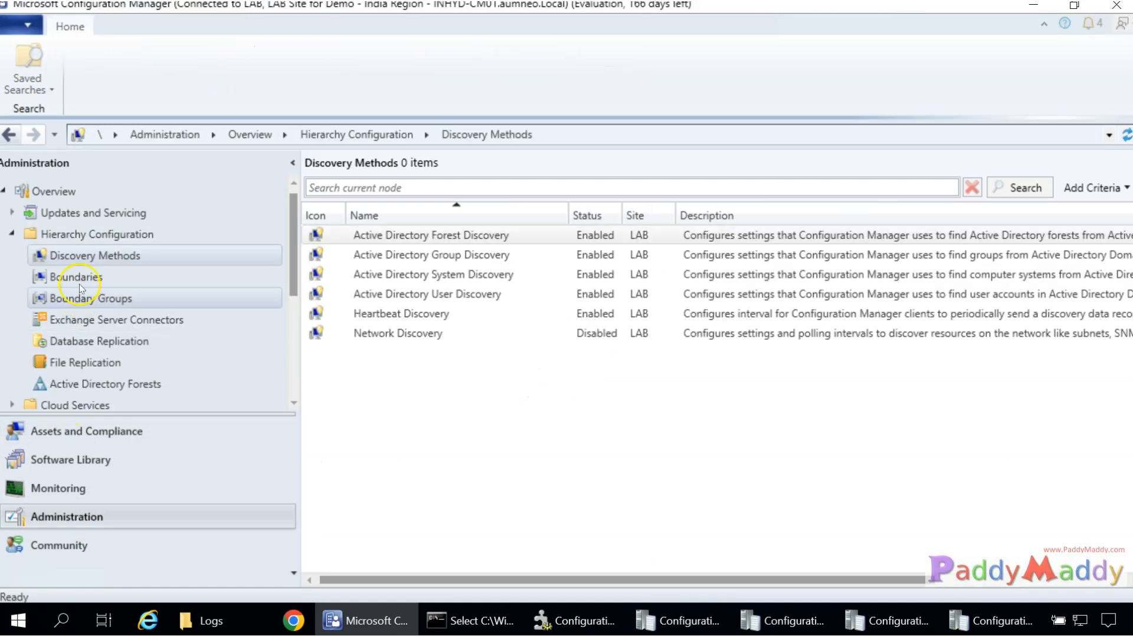
click(75, 277)
click(98, 299)
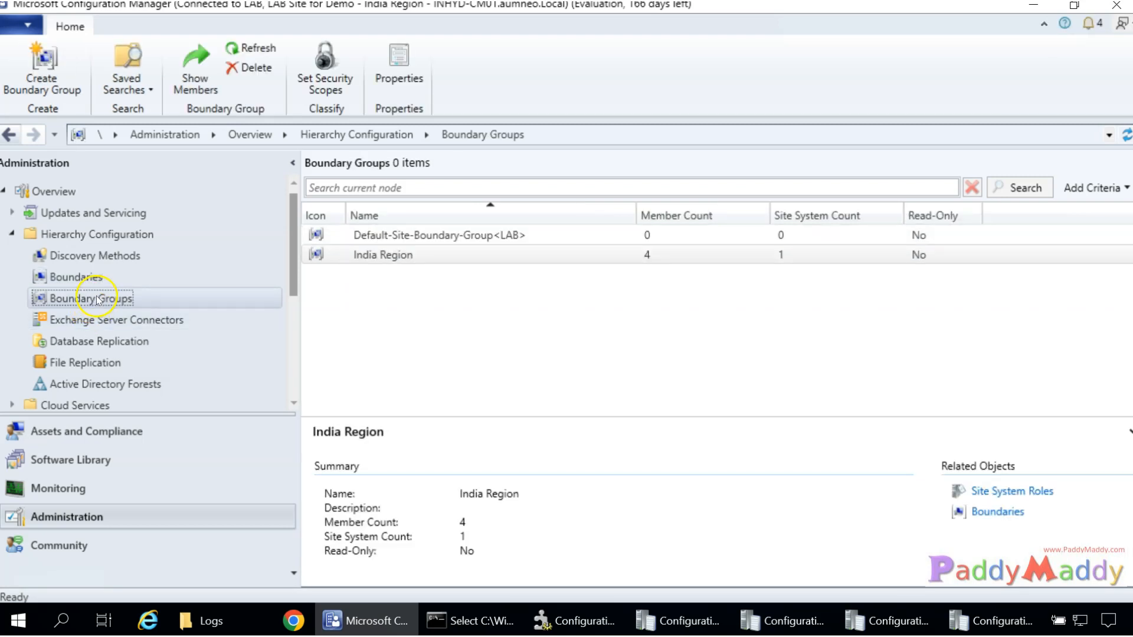
click(84, 257)
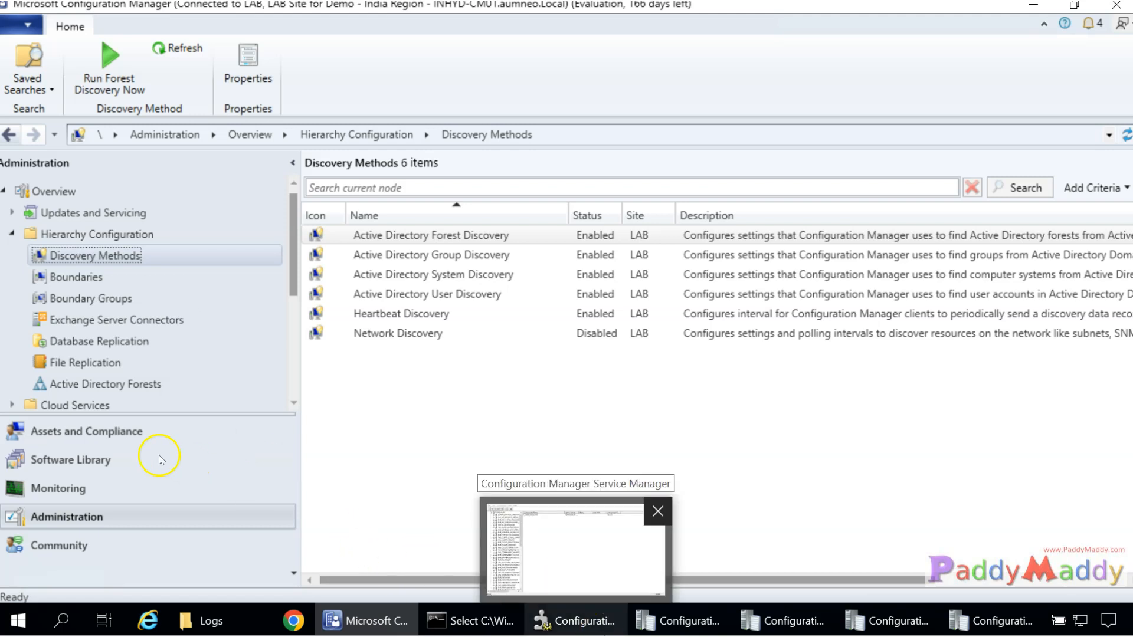
click(150, 436)
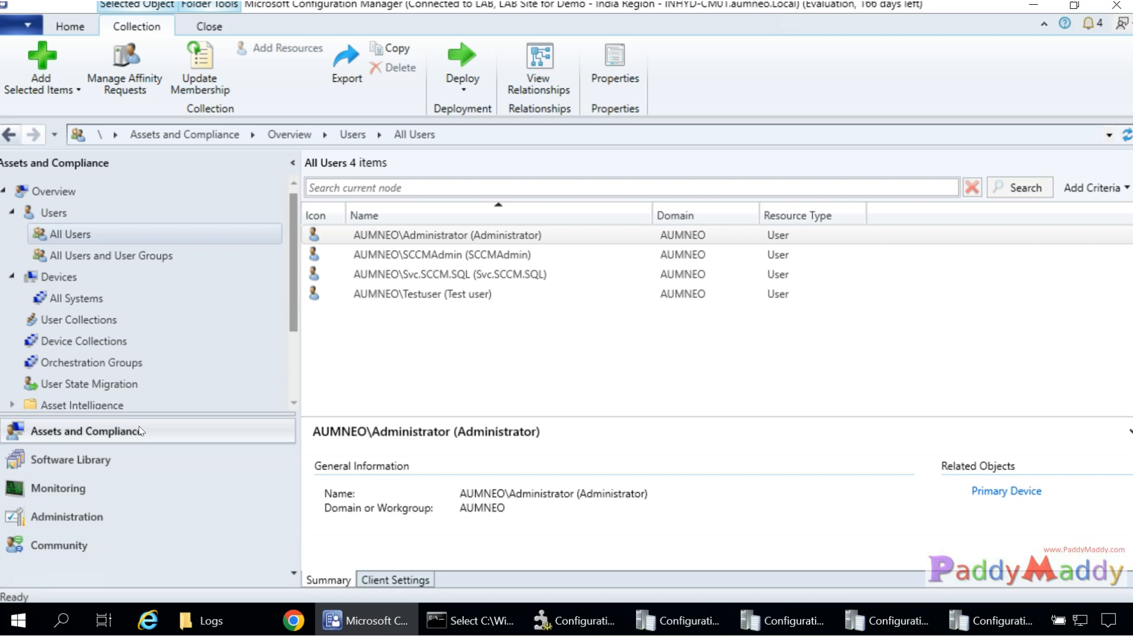
click(70, 517)
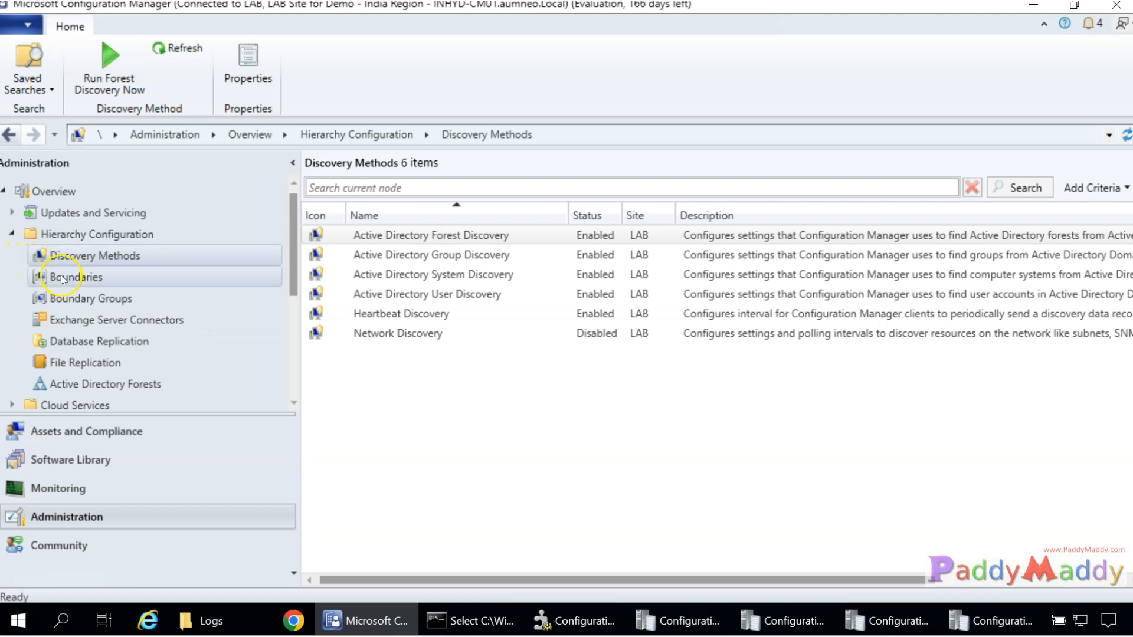
scroll(89, 294, down, 2)
Enlarge the Servers and Site System Roles list, compare Management and Distribution point, then switch to Service Manager.
click(99, 386)
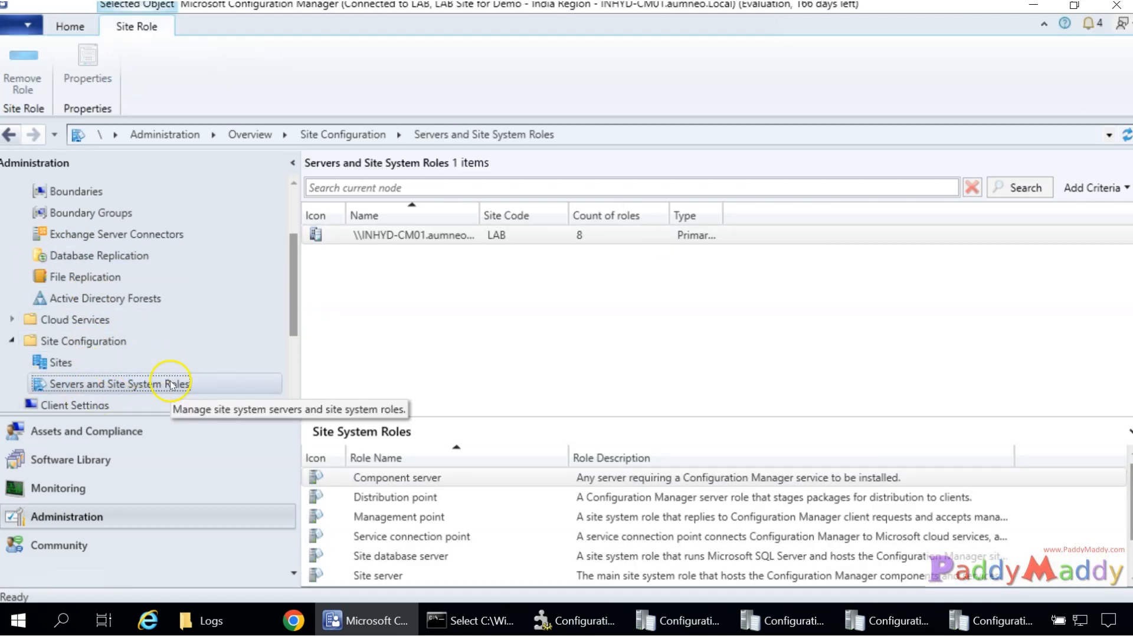
drag(426, 417, 413, 302)
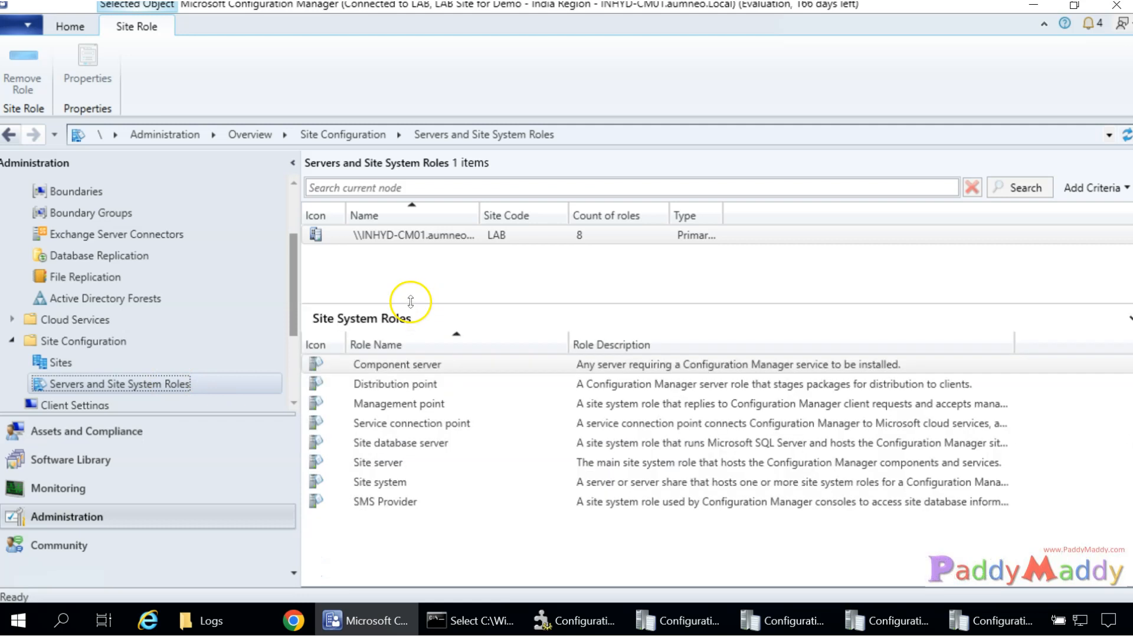
click(394, 412)
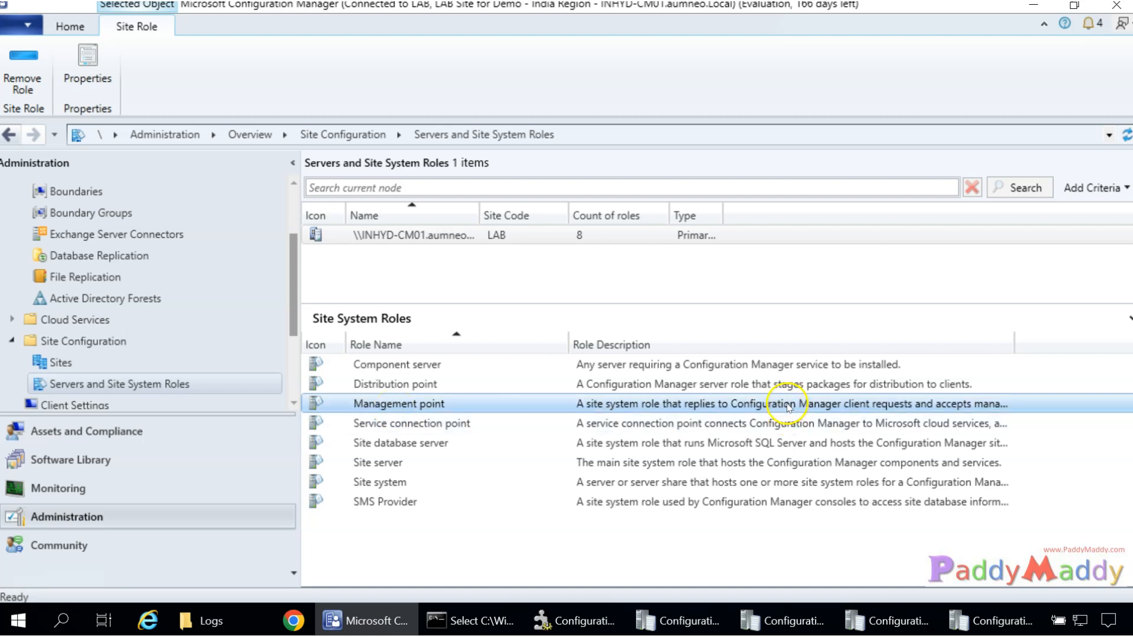
click(385, 387)
click(391, 405)
click(386, 386)
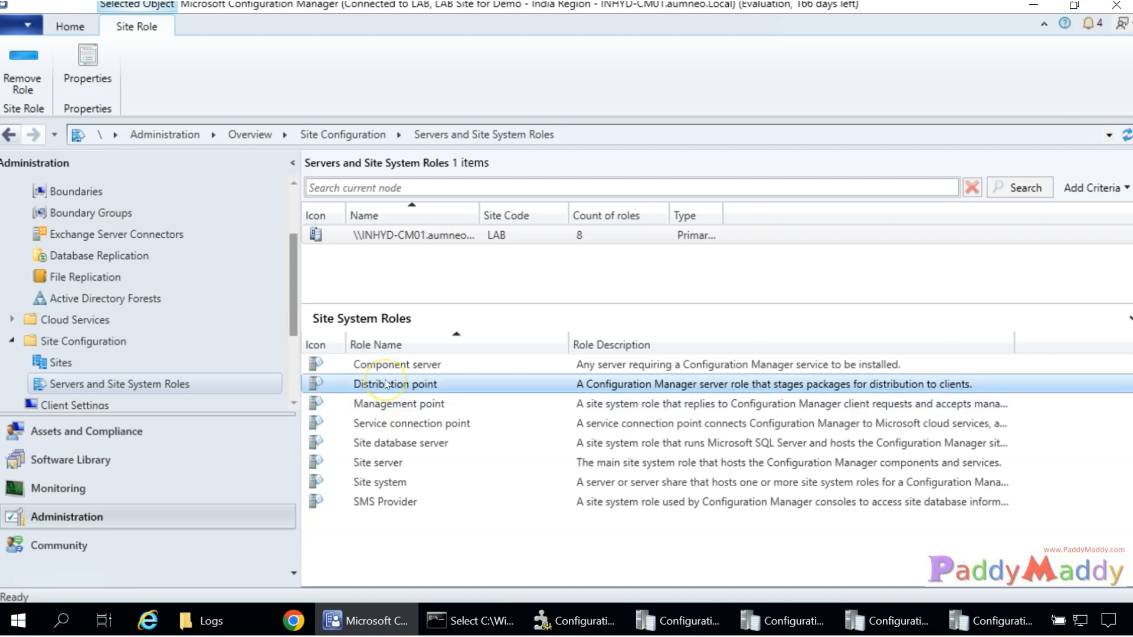
click(390, 405)
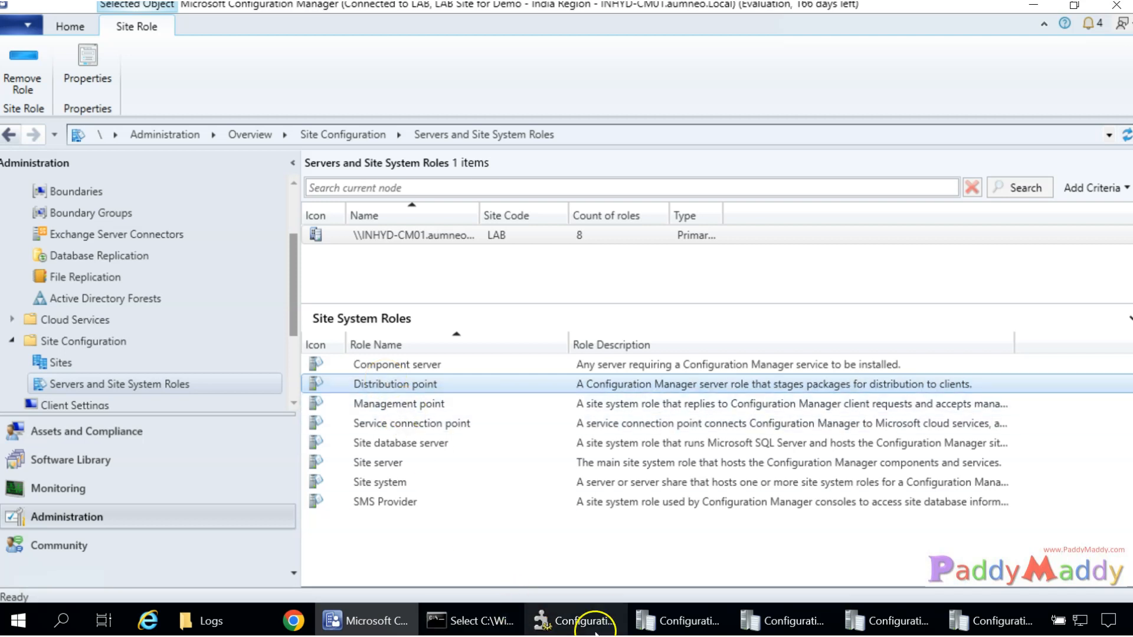
click(606, 624)
List all site components and browse from SMS_CLOUD_SERVICES_MANAGER down to SMS_MP_FILE_DISPATCH_MANAGER.
scroll(118, 177, up, 1)
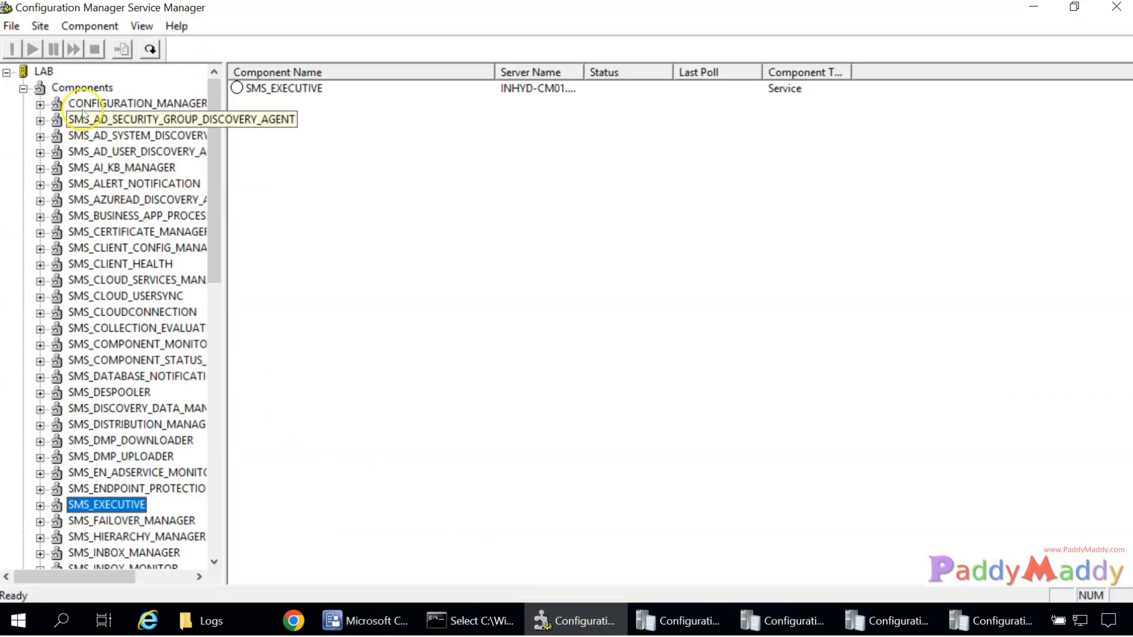
click(82, 89)
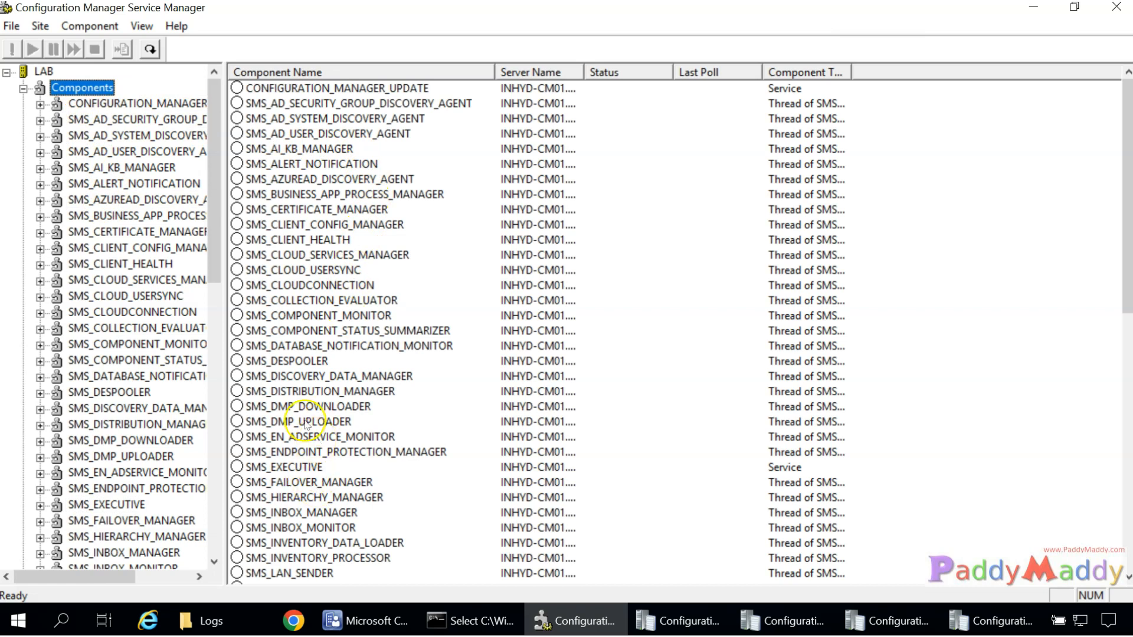
click(296, 254)
key(Down)
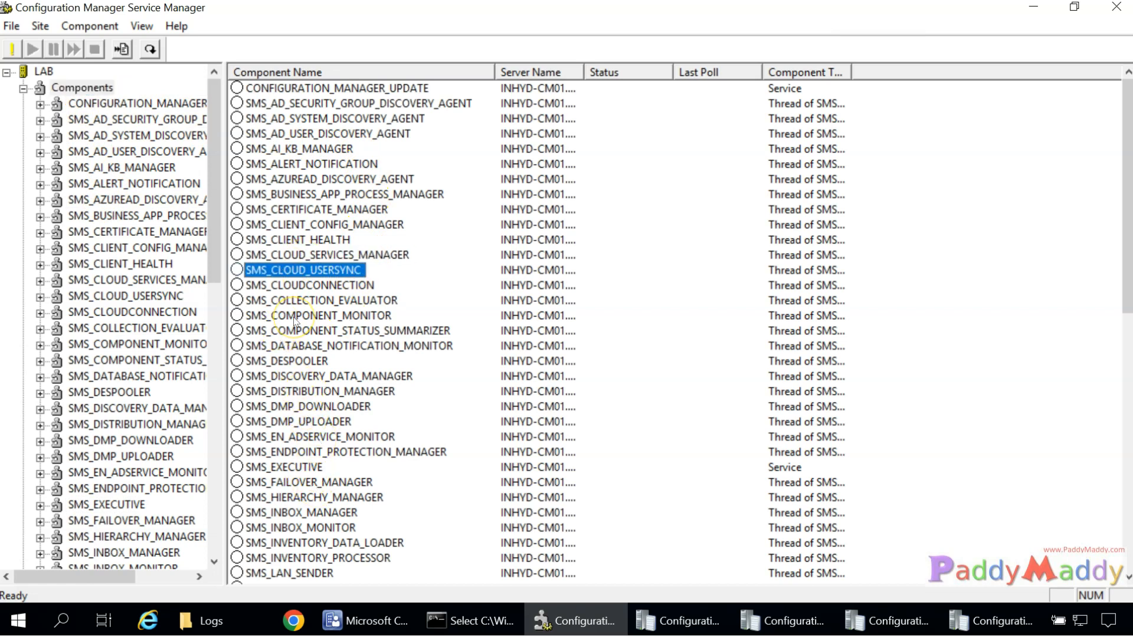
scroll(119, 405, down, 1)
scroll(283, 449, down, 3)
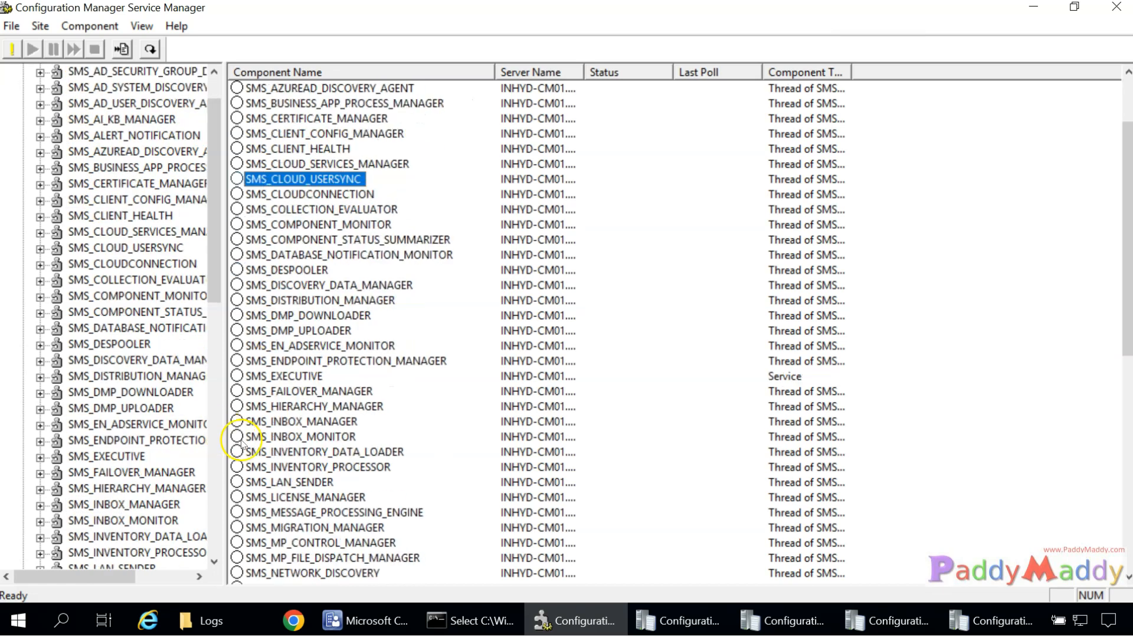
click(293, 482)
click(319, 498)
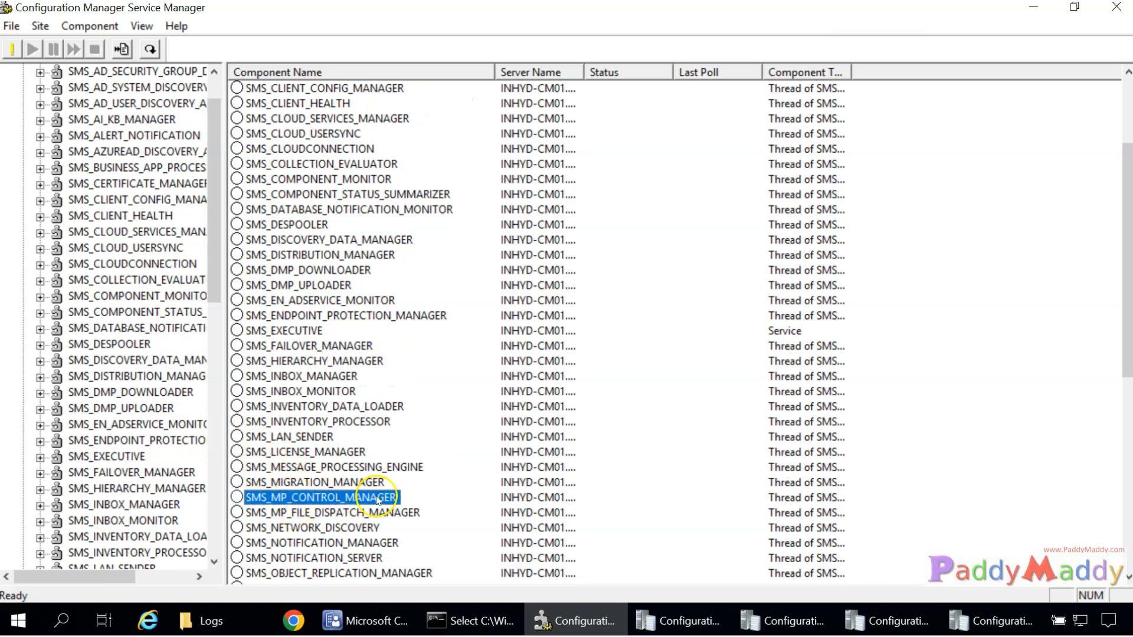
click(332, 511)
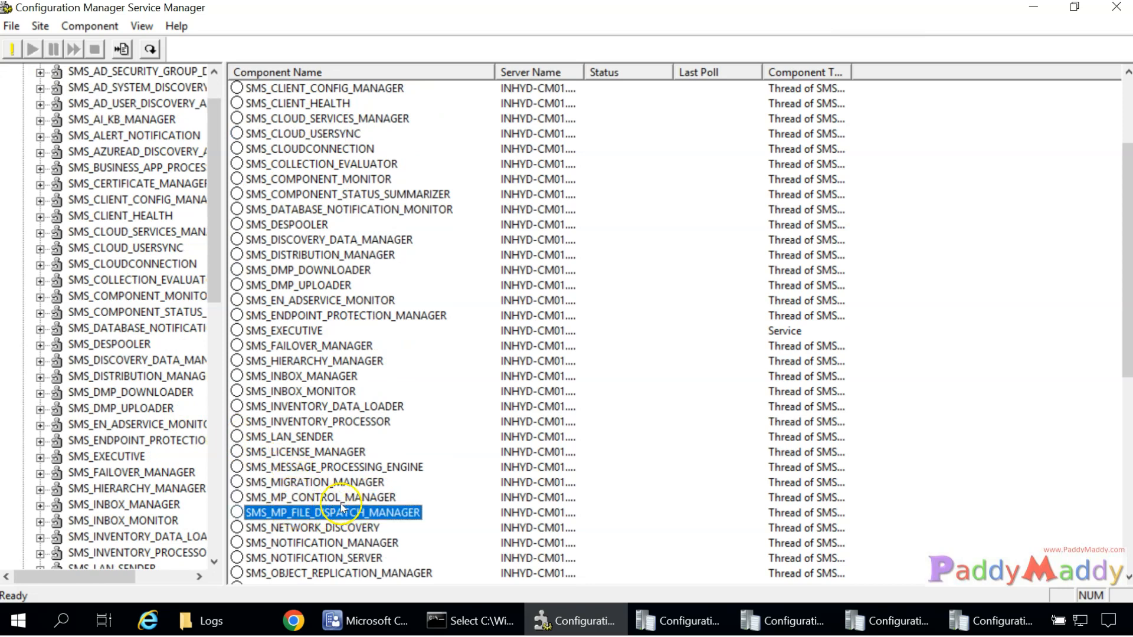
Browse further to SMS_PACKAGE_TRANSFER_MANAGER and SMS_POLICY_PROVIDER, then minimize Service Manager.
scroll(336, 458, down, 5)
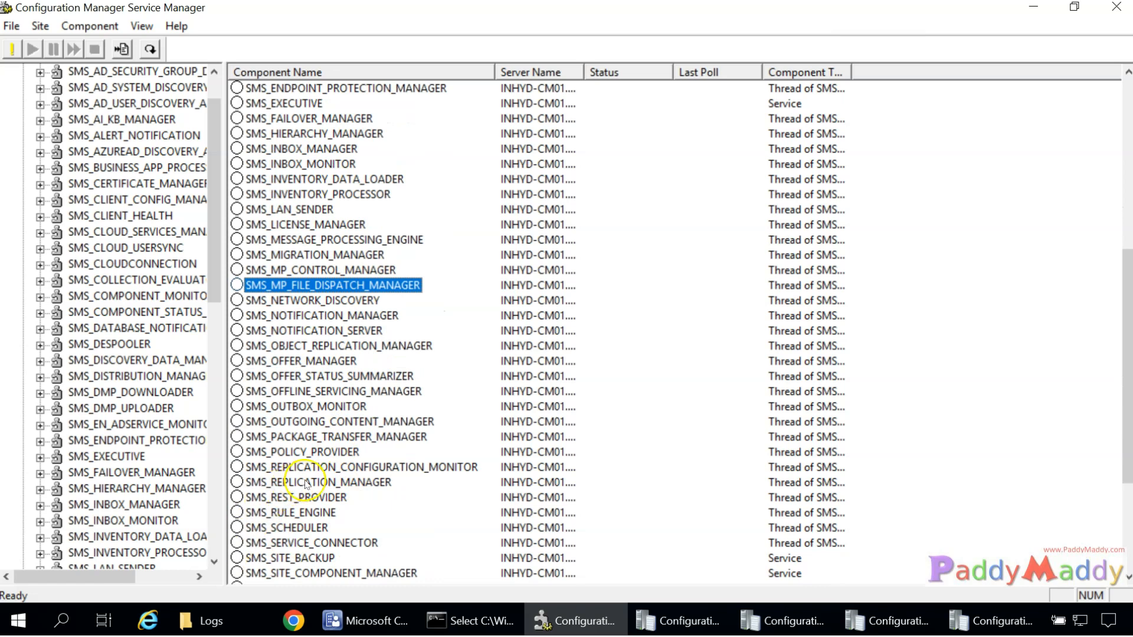
scroll(366, 336, up, 8)
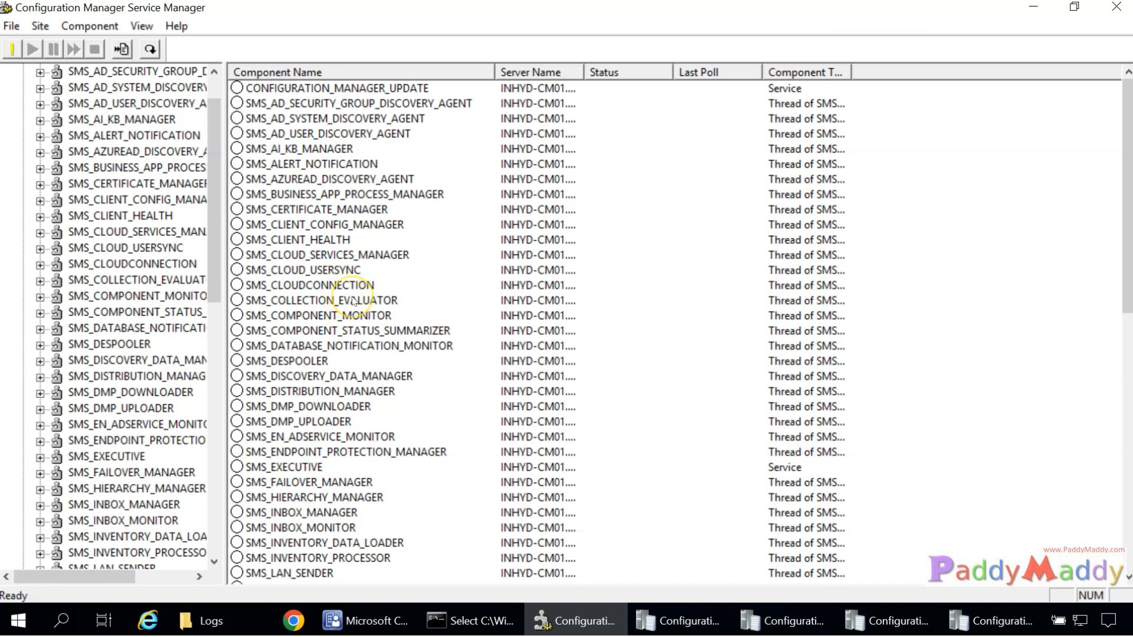
scroll(354, 304, down, 12)
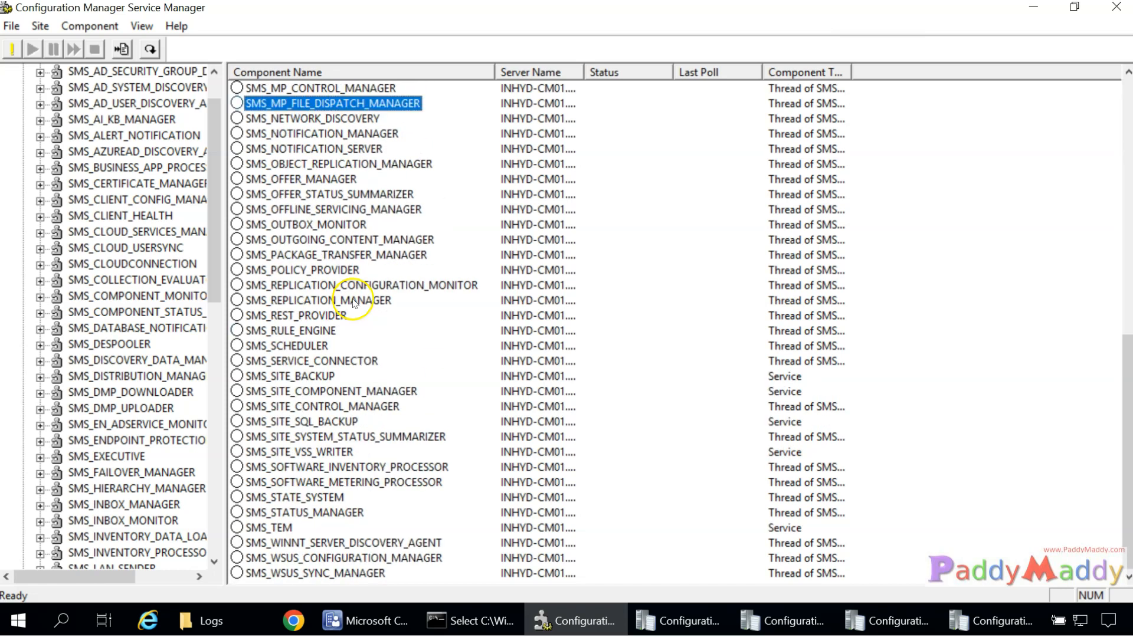
click(351, 254)
click(351, 270)
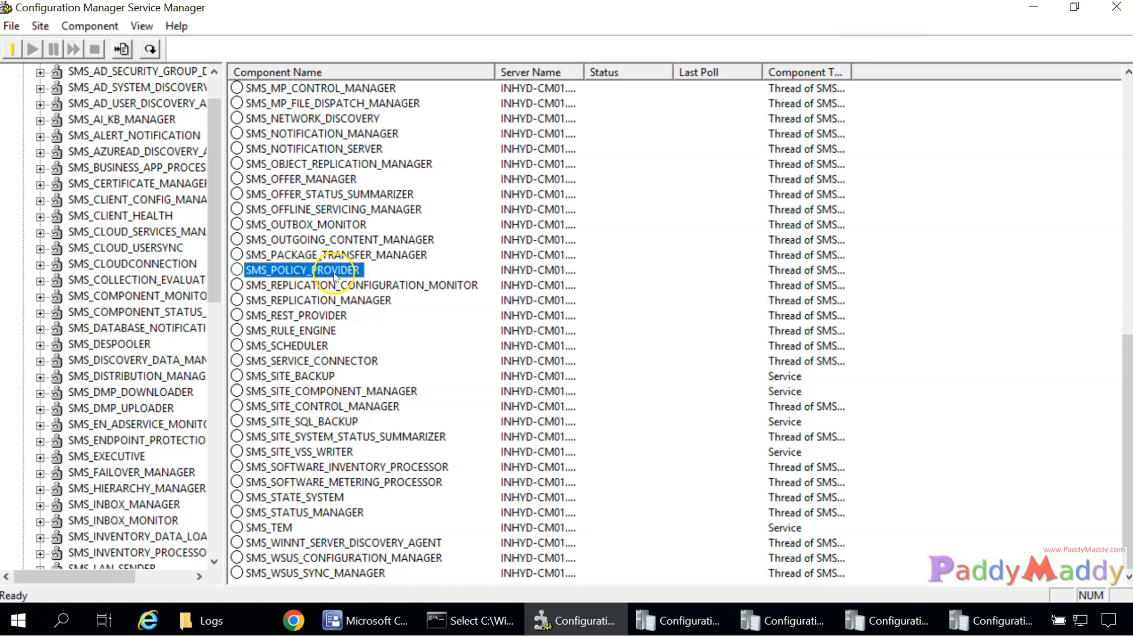
scroll(381, 440, up, 12)
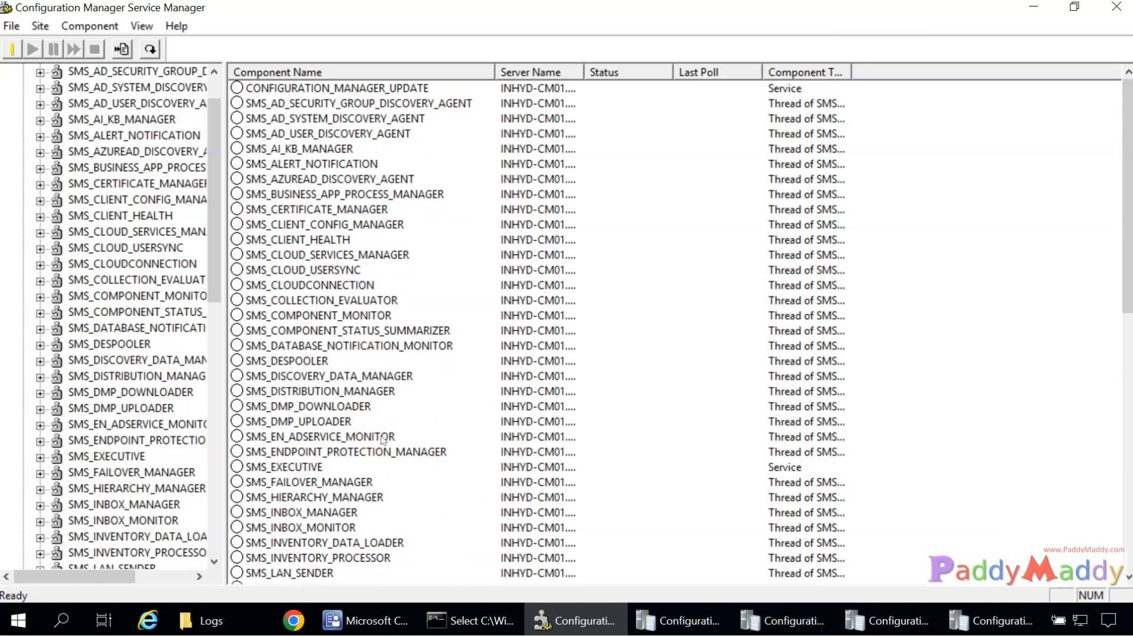
click(579, 620)
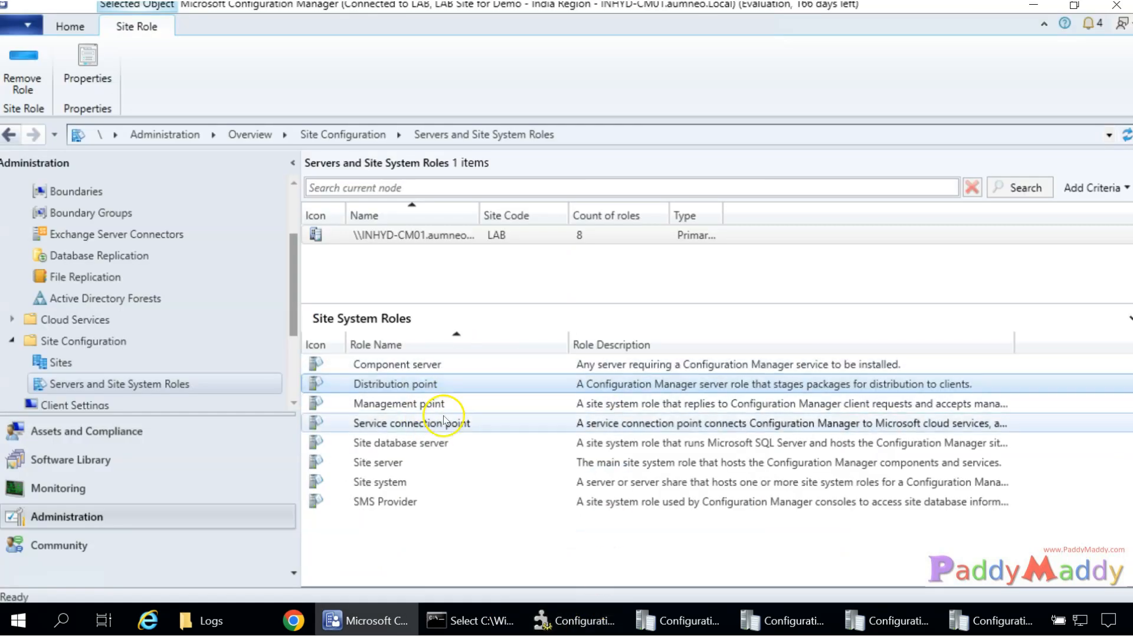
Compare the Management point and Distribution point roles, then open Monitoring's Site Status.
click(421, 404)
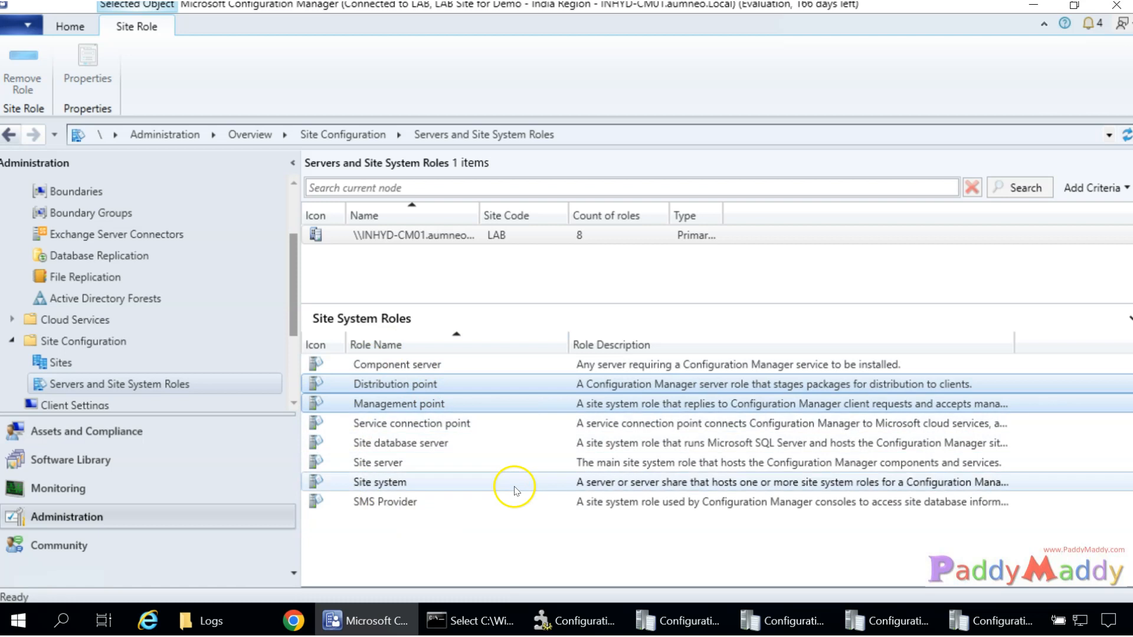
click(488, 537)
click(395, 382)
click(467, 561)
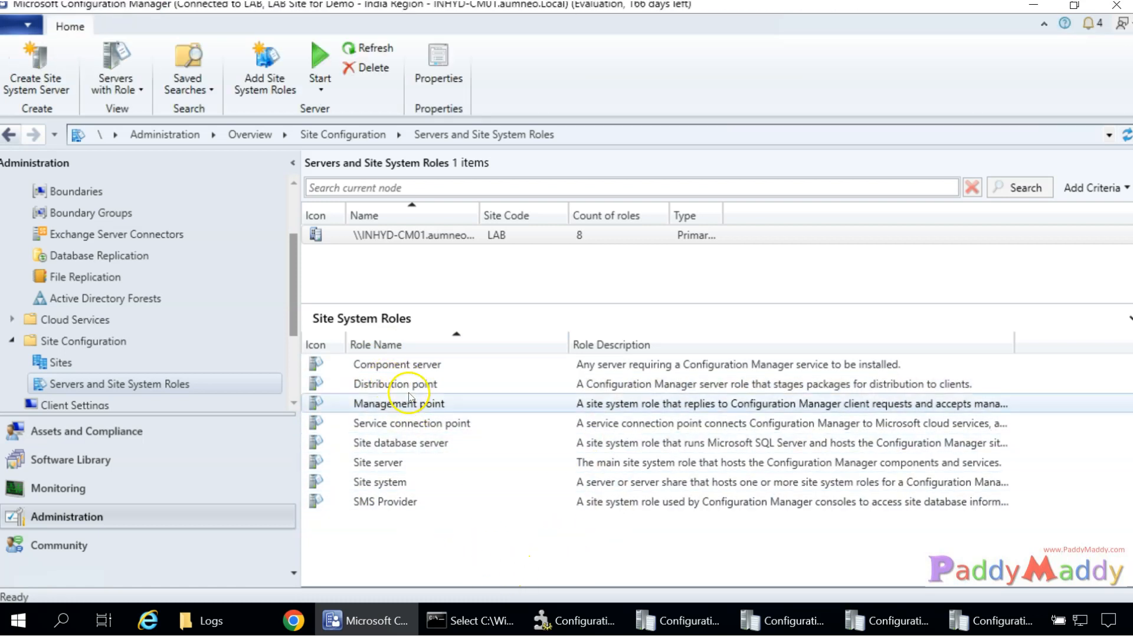
click(394, 384)
click(402, 403)
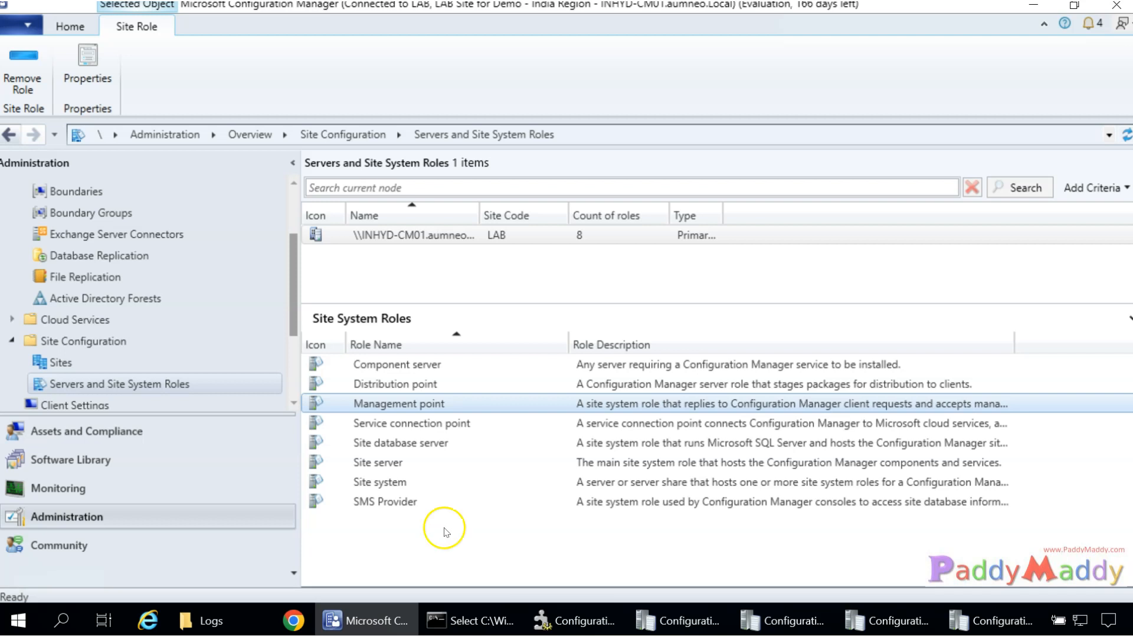
click(104, 494)
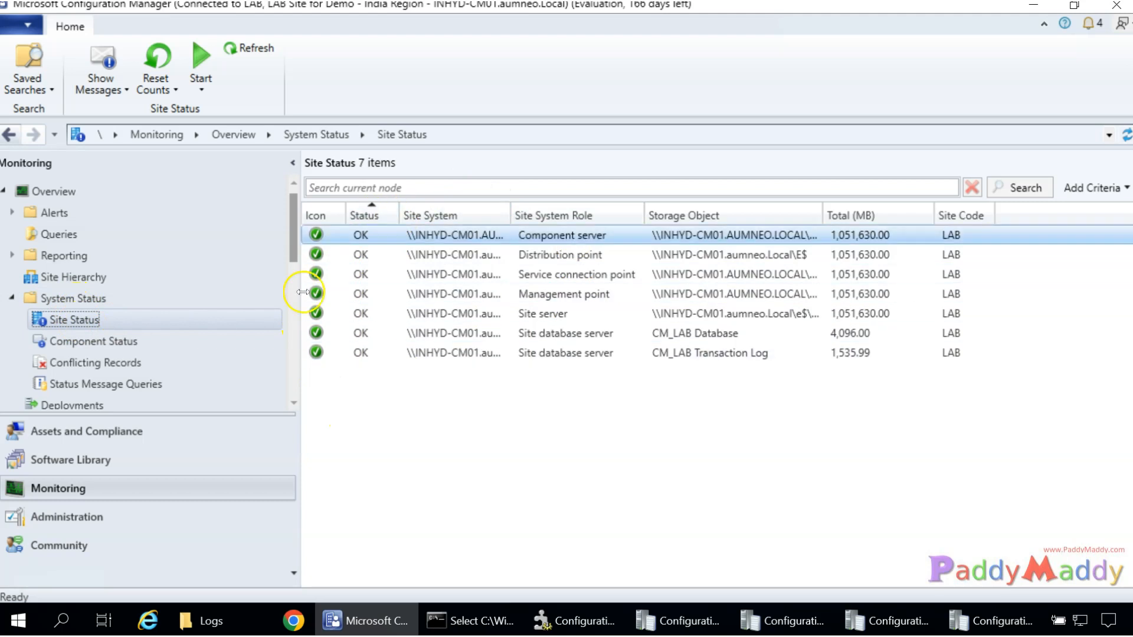
Show all status messages for the Warning-status SMS_HIERARCHY_MANAGER and select the 3353 message.
click(108, 343)
scroll(408, 337, down, 15)
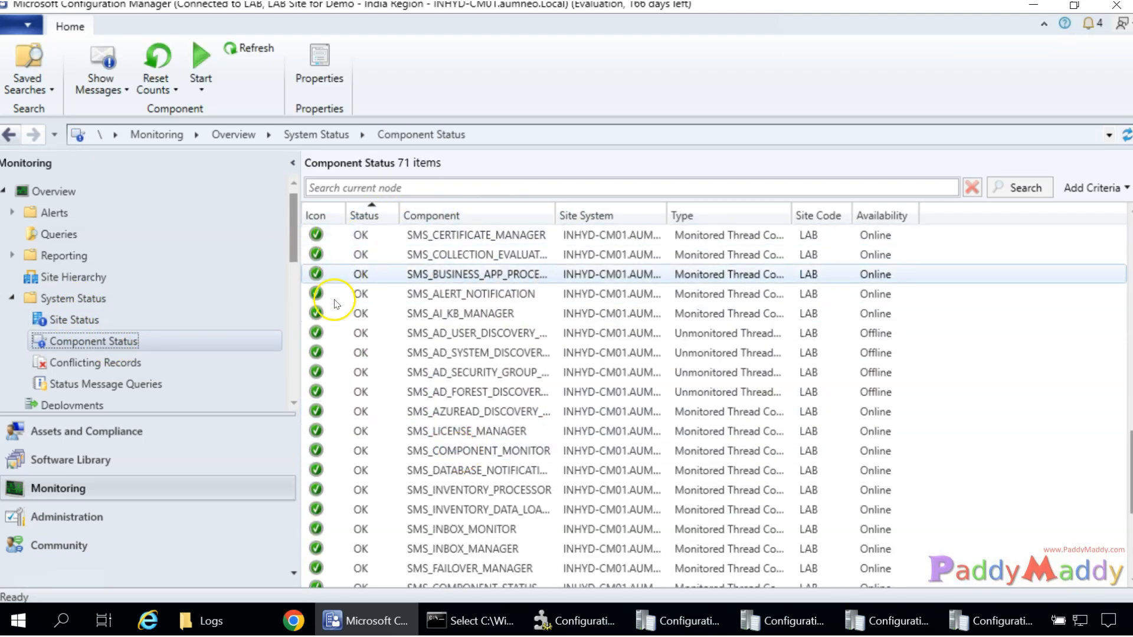
scroll(342, 413, down, 4)
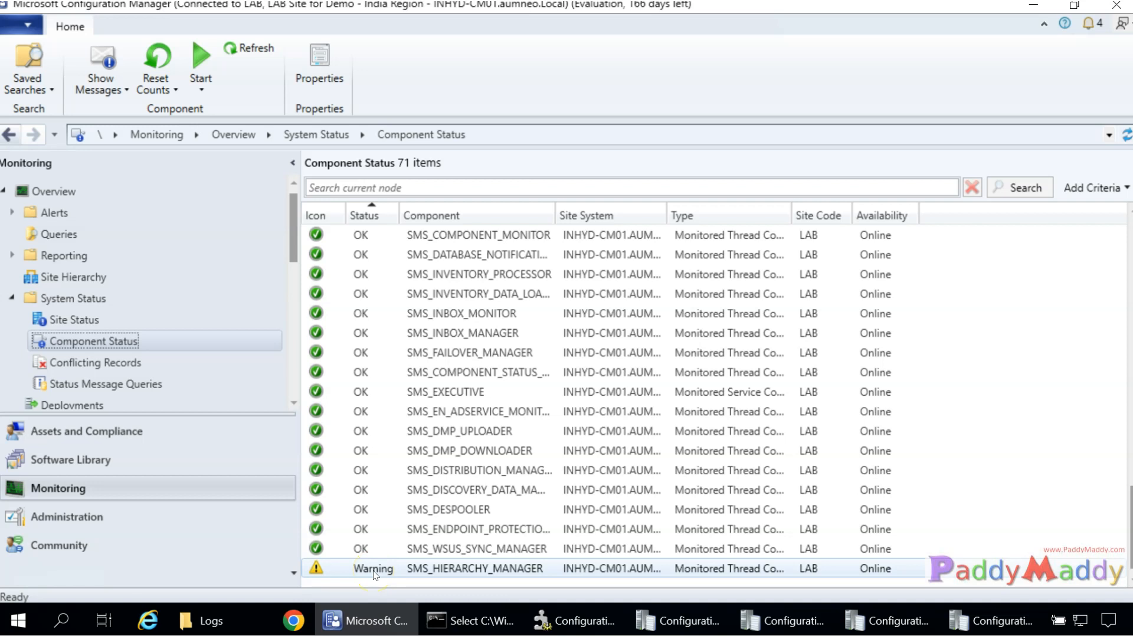
right_click(499, 575)
mouse_move(600, 469)
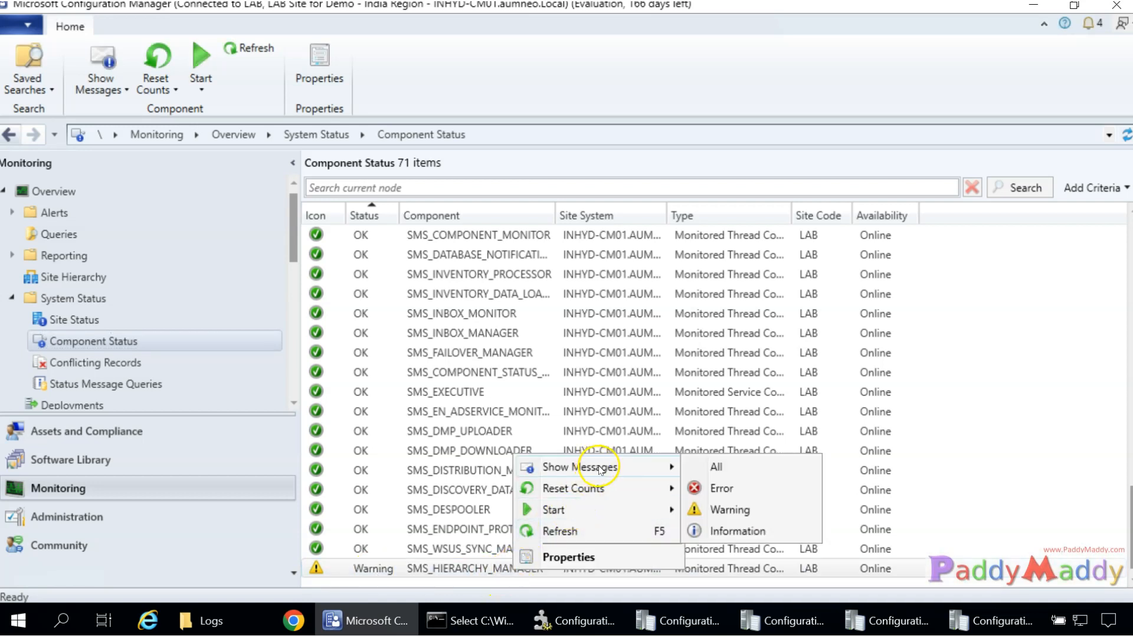
click(765, 474)
click(564, 448)
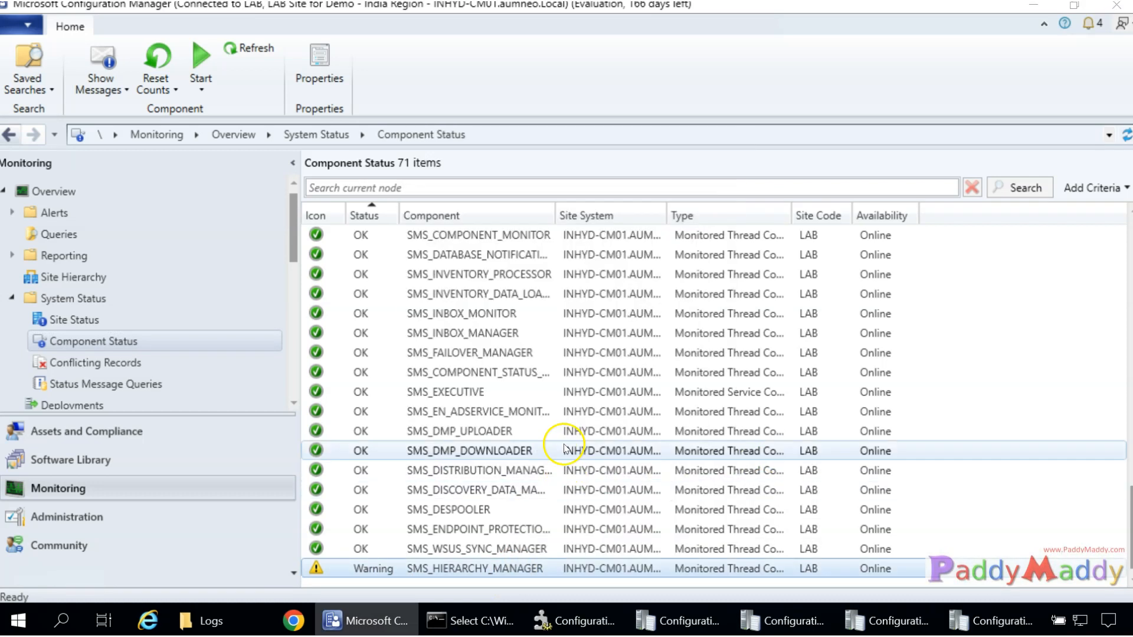
click(198, 197)
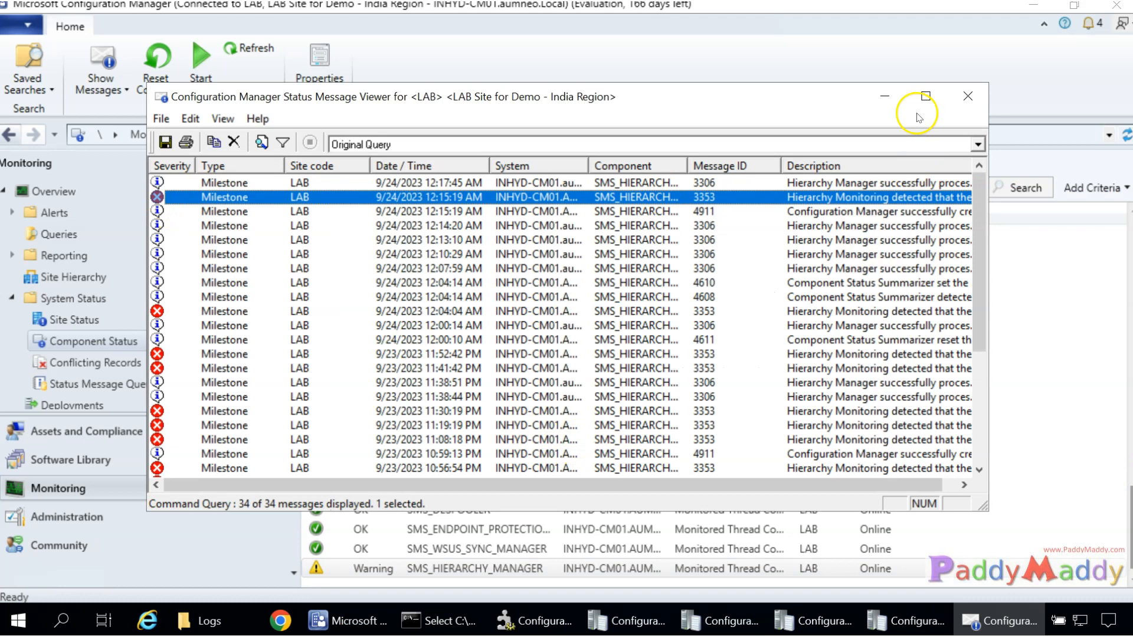
click(926, 96)
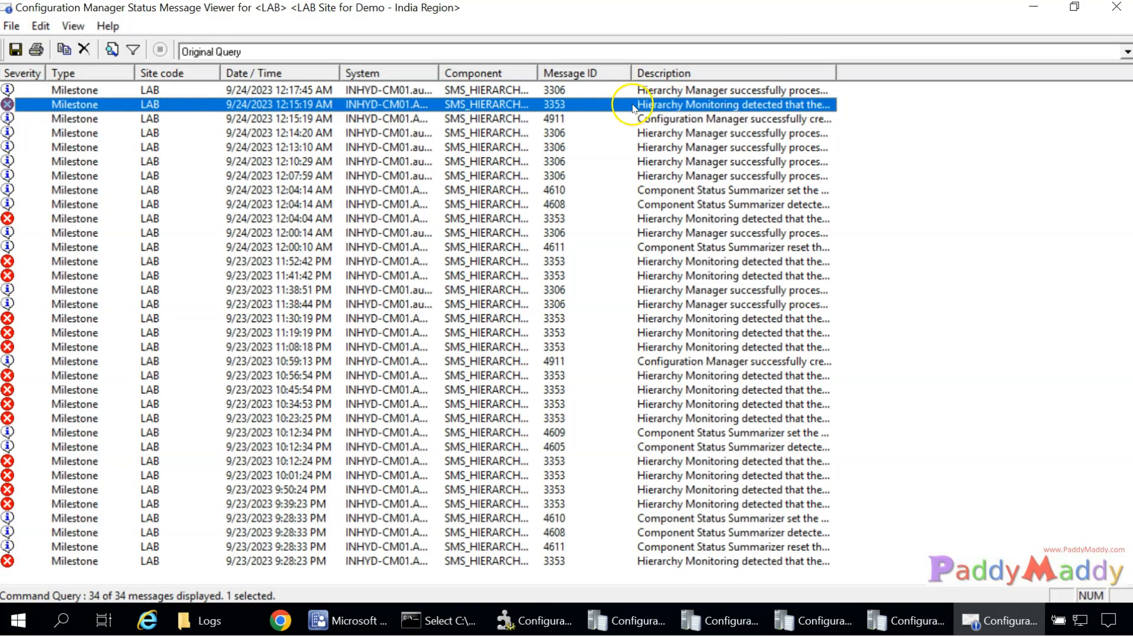
double_click(115, 104)
drag(177, 244, 379, 253)
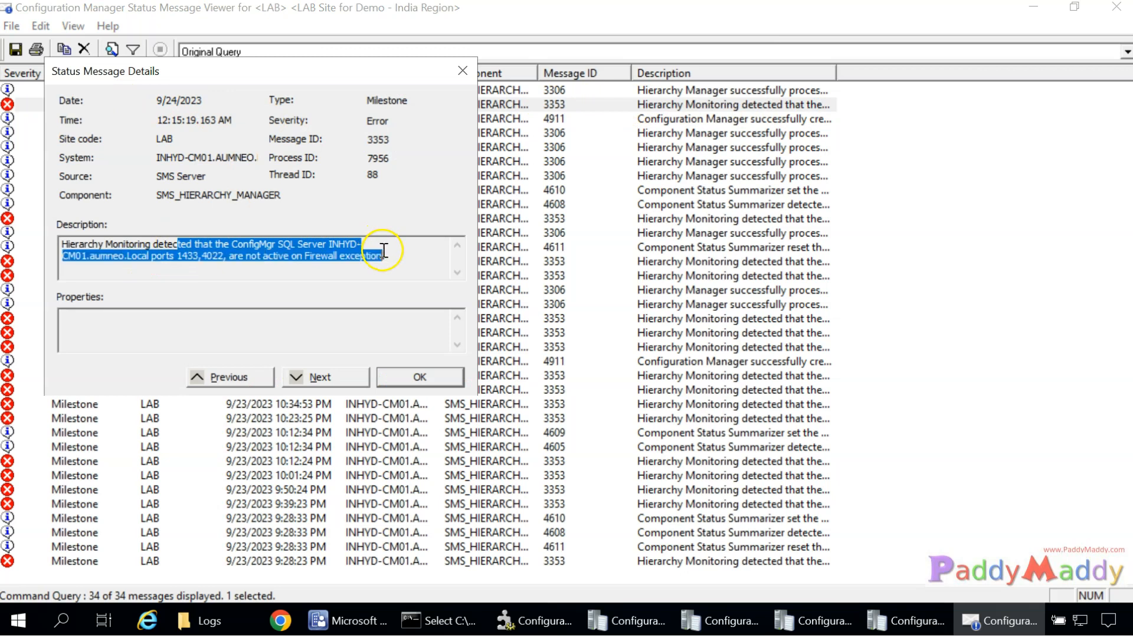
click(380, 260)
drag(174, 257, 422, 260)
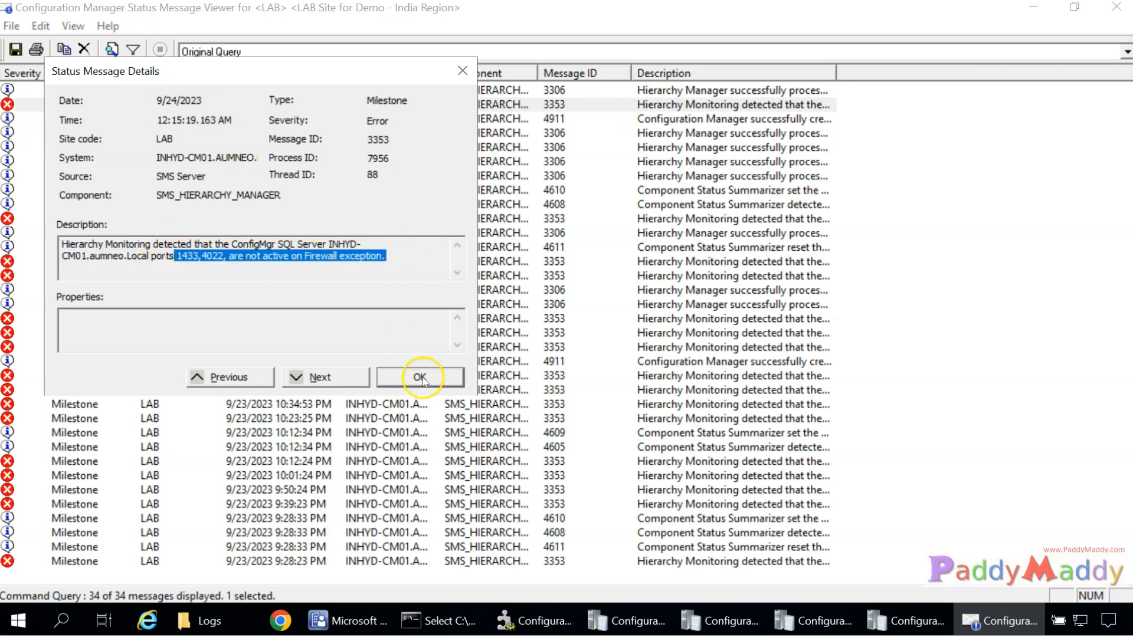
click(417, 378)
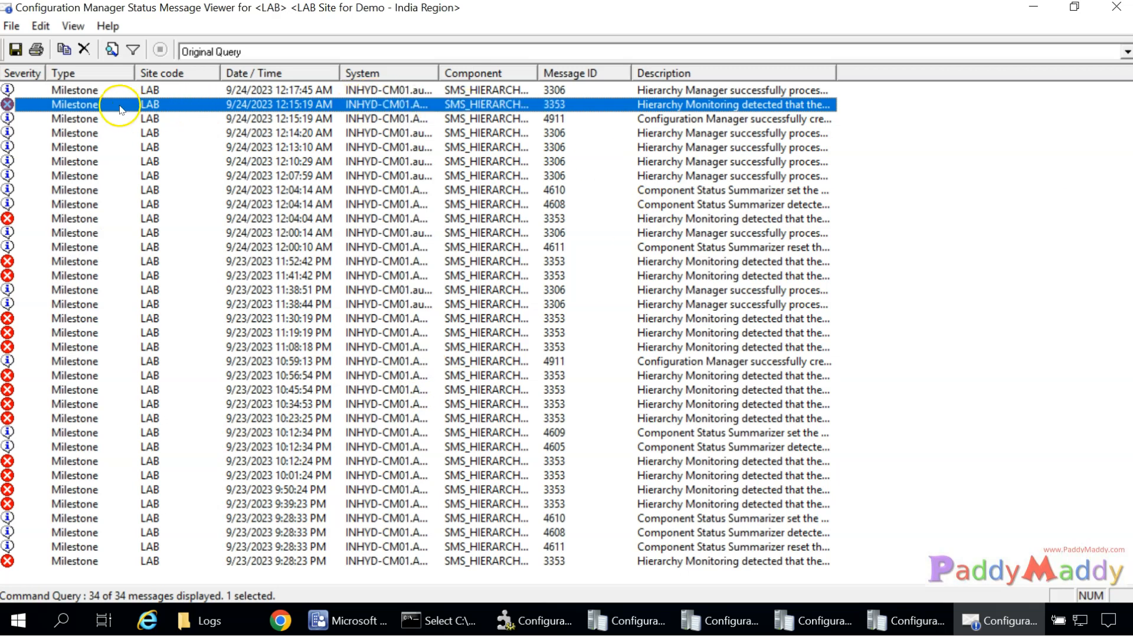
double_click(143, 105)
drag(177, 257, 221, 260)
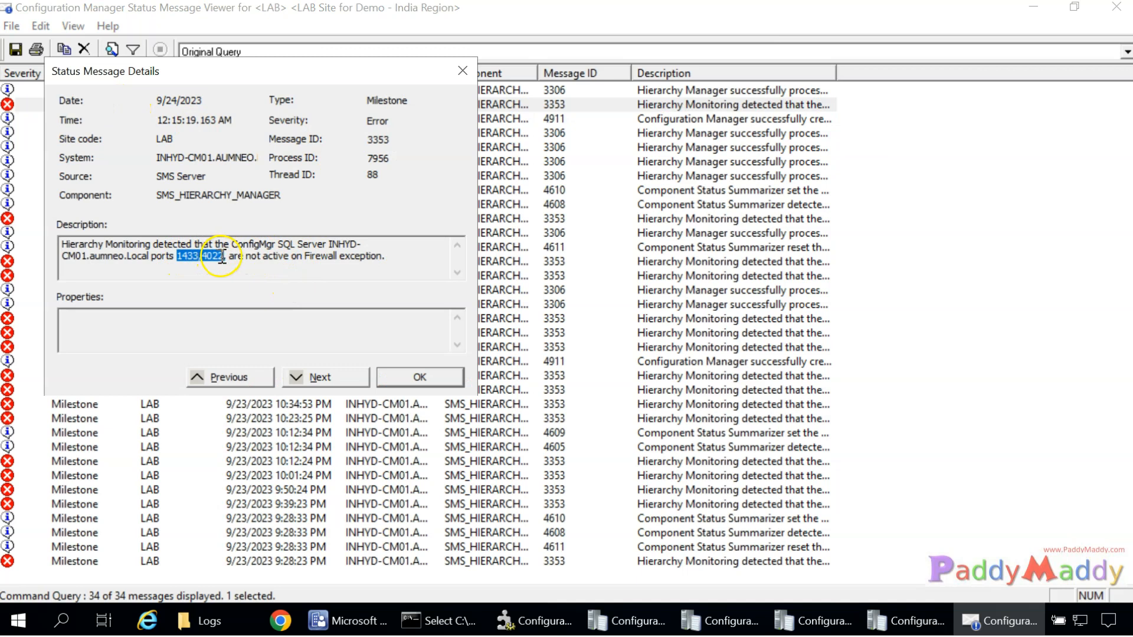
click(422, 377)
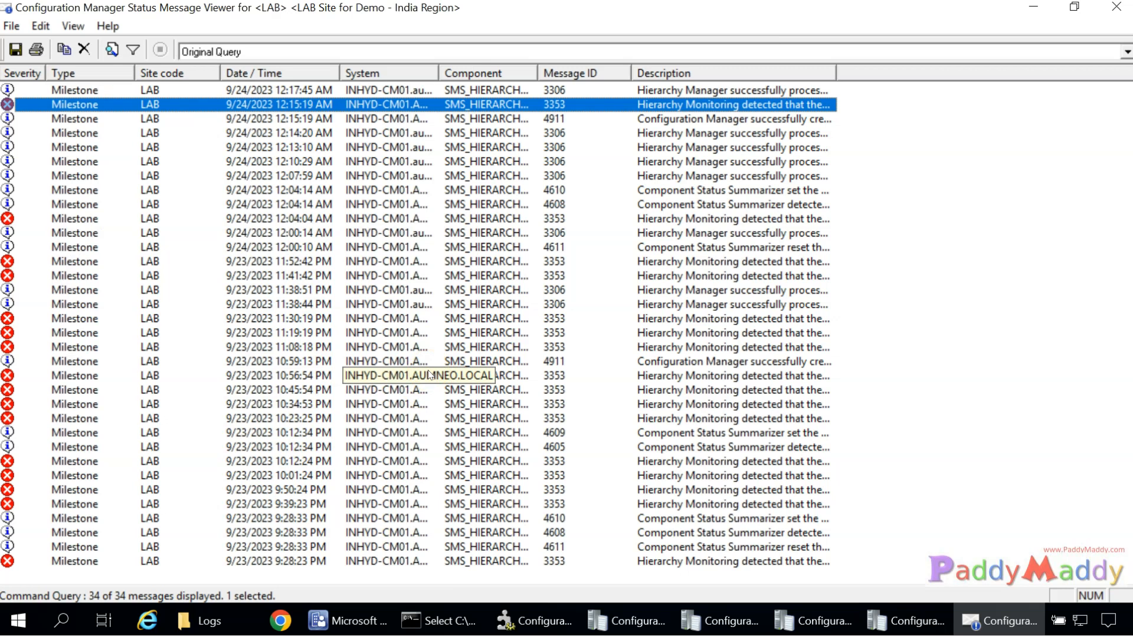
click(70, 502)
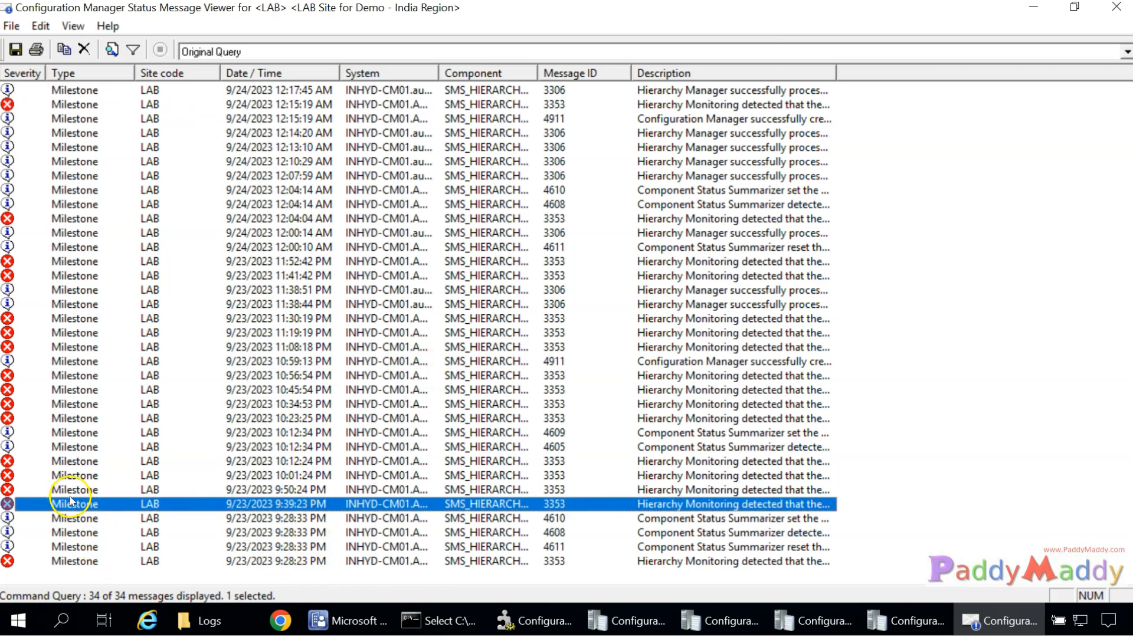
double_click(71, 502)
drag(181, 257, 356, 258)
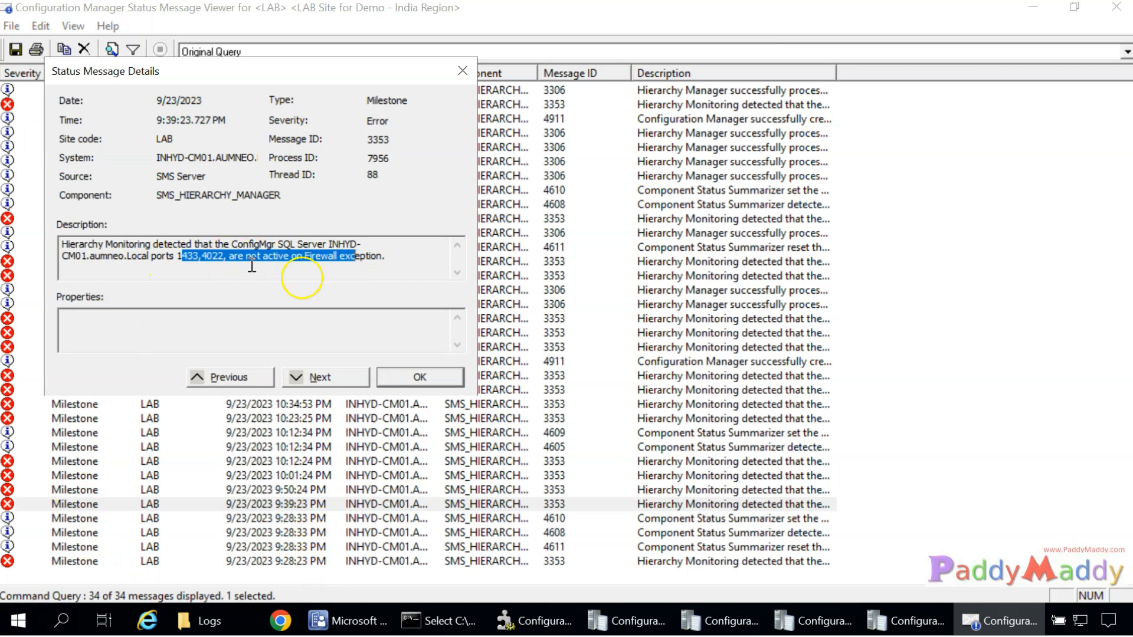
click(419, 377)
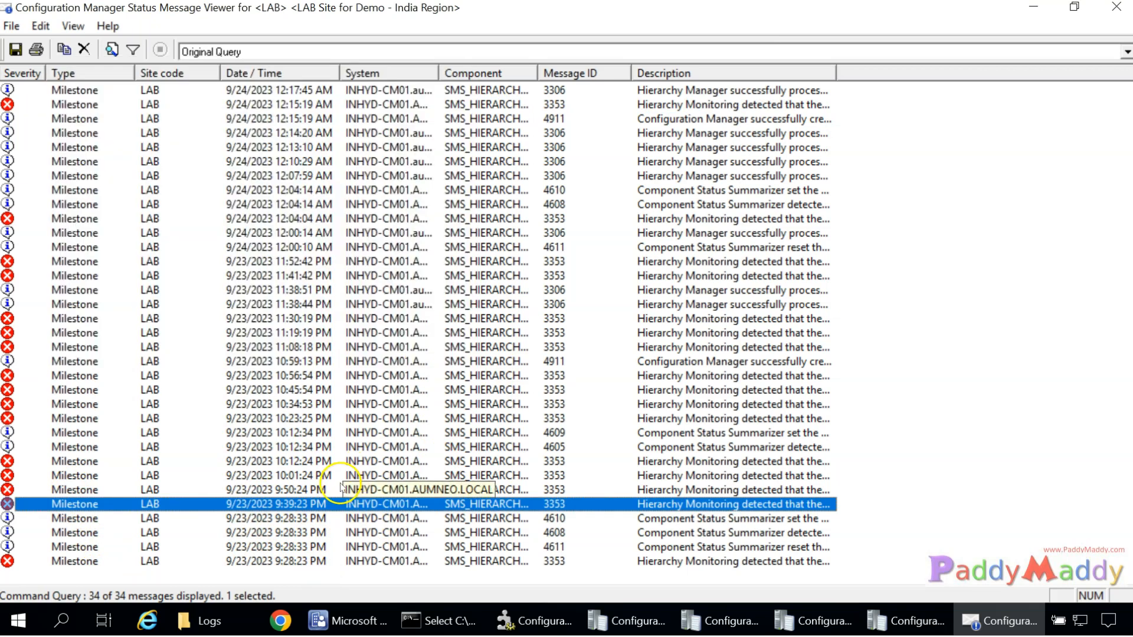
click(298, 90)
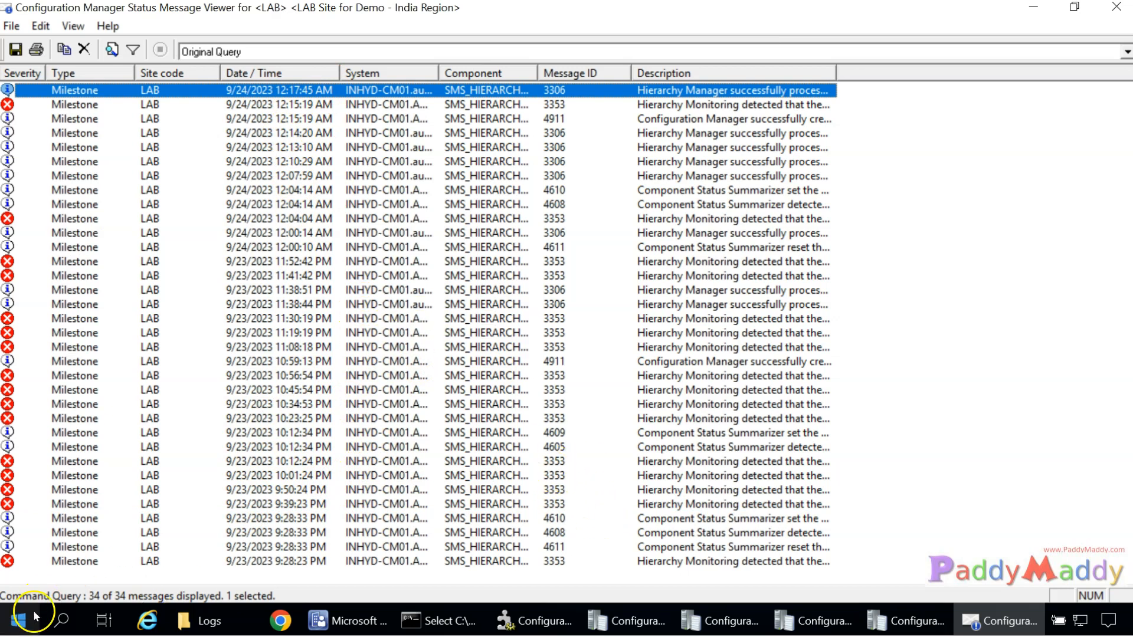
Run firewall.cpl and open Windows Defender Firewall's Advanced settings.
right_click(17, 620)
click(112, 537)
text(f)
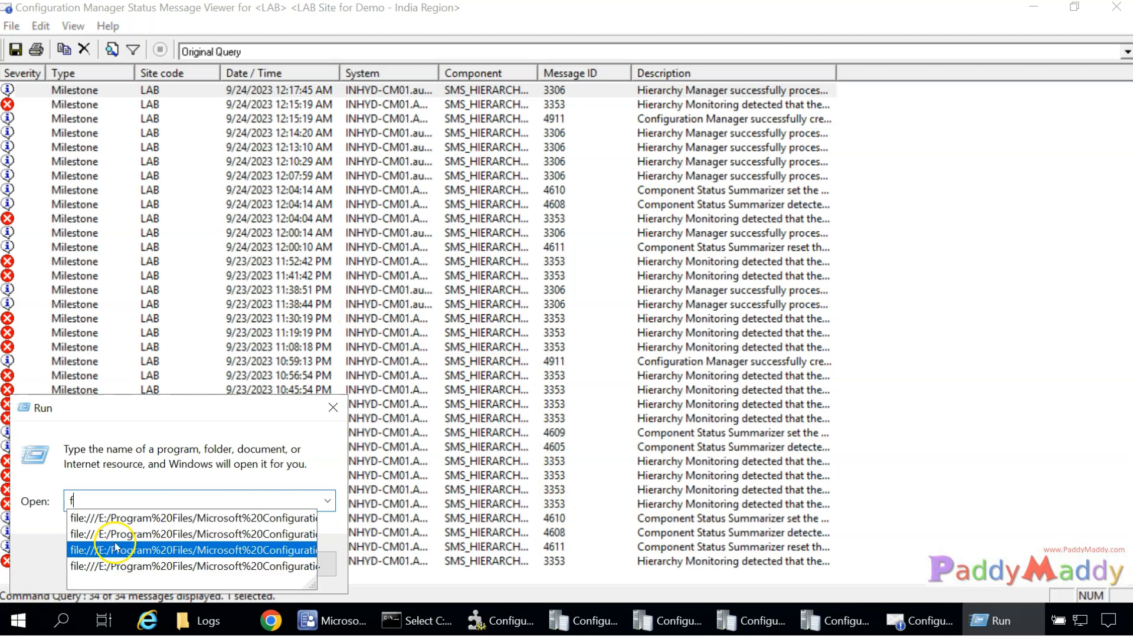
text(irewall.cp)
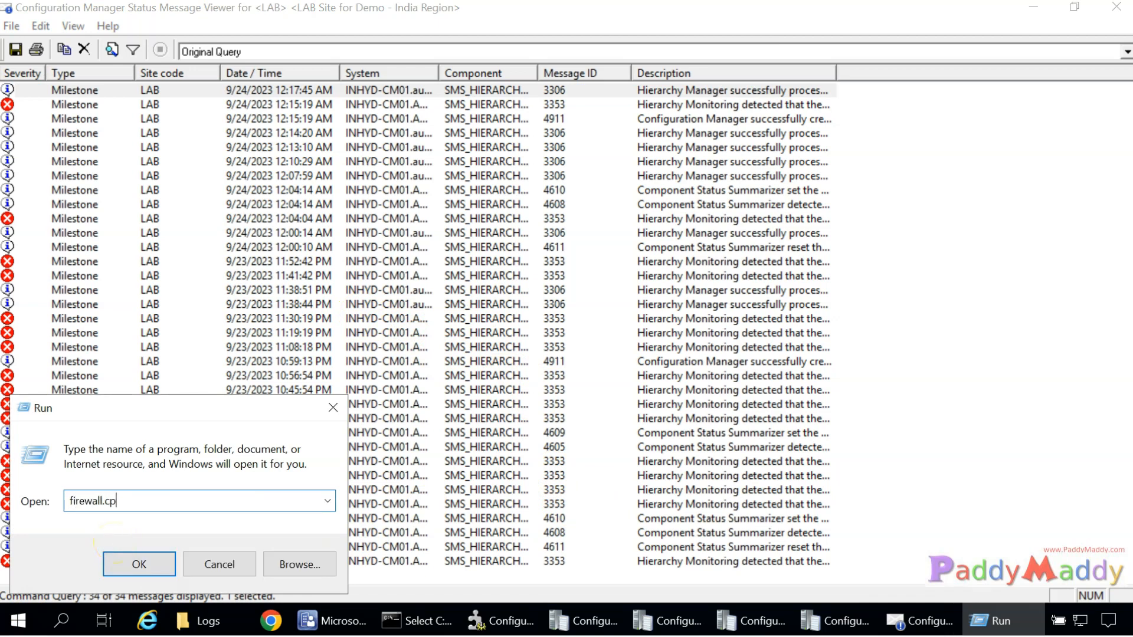
text(l)
key(Return)
click(303, 277)
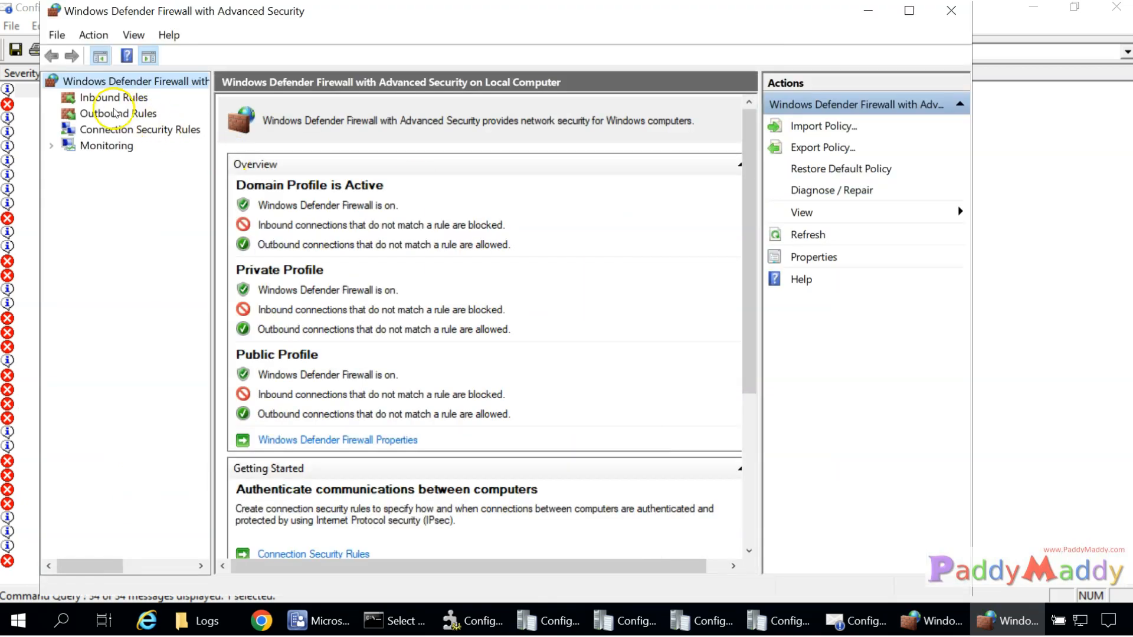
Start a new Port inbound rule for TCP local ports 1433,4022.
click(106, 99)
right_click(105, 106)
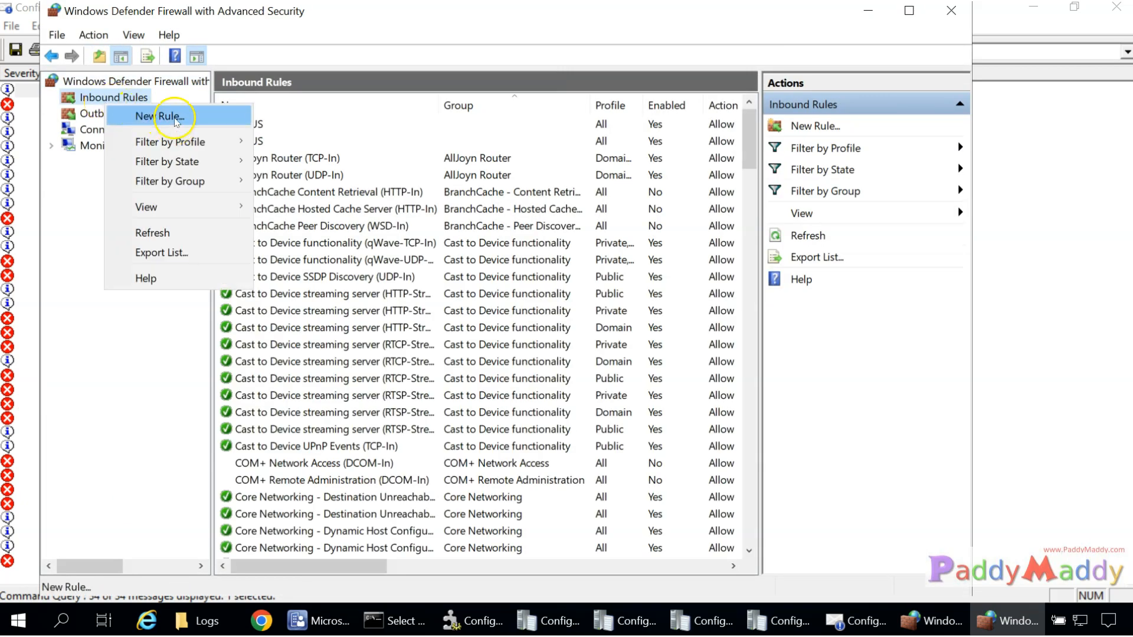
click(175, 122)
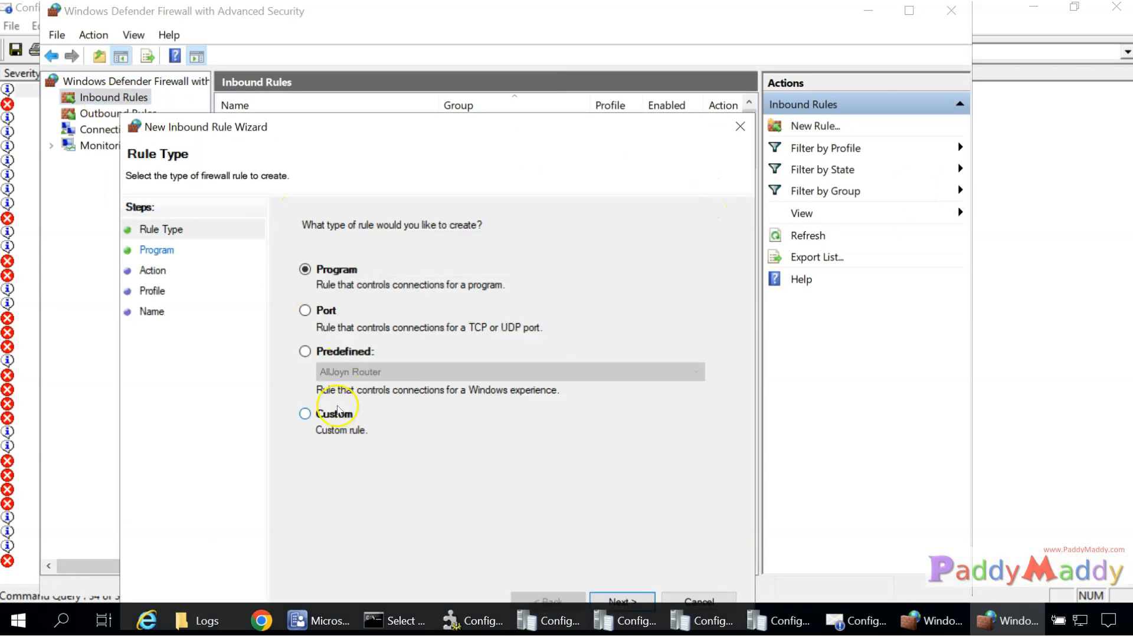
drag(470, 133, 470, 64)
click(623, 535)
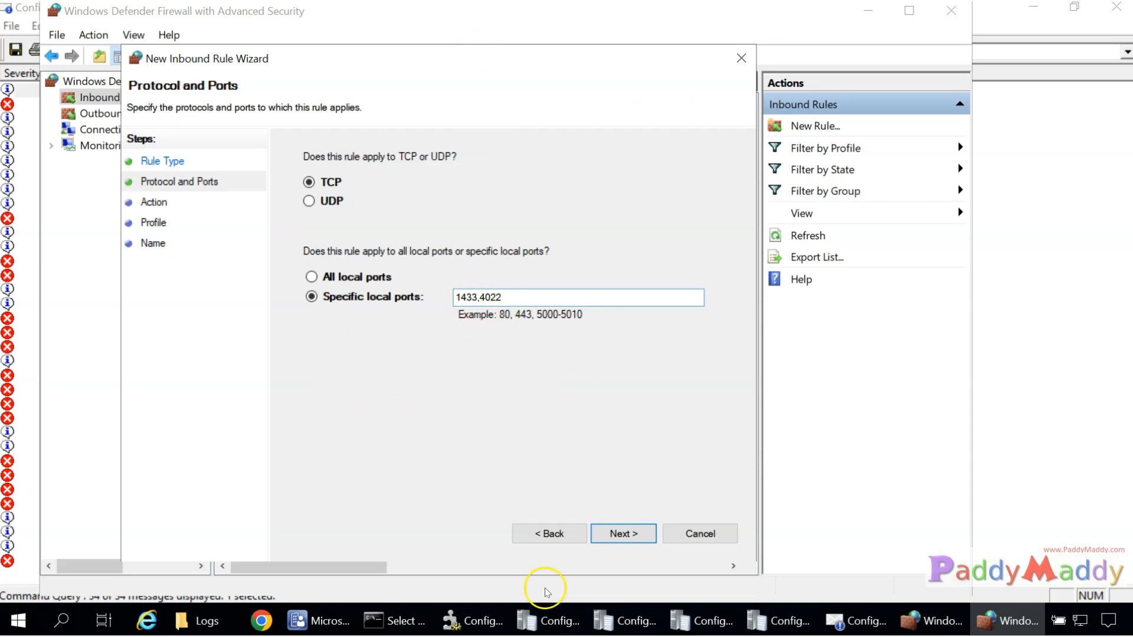
Recheck that the 12:15:19 AM 3353 error names ports 1433,4022, then return to the wizard.
click(856, 621)
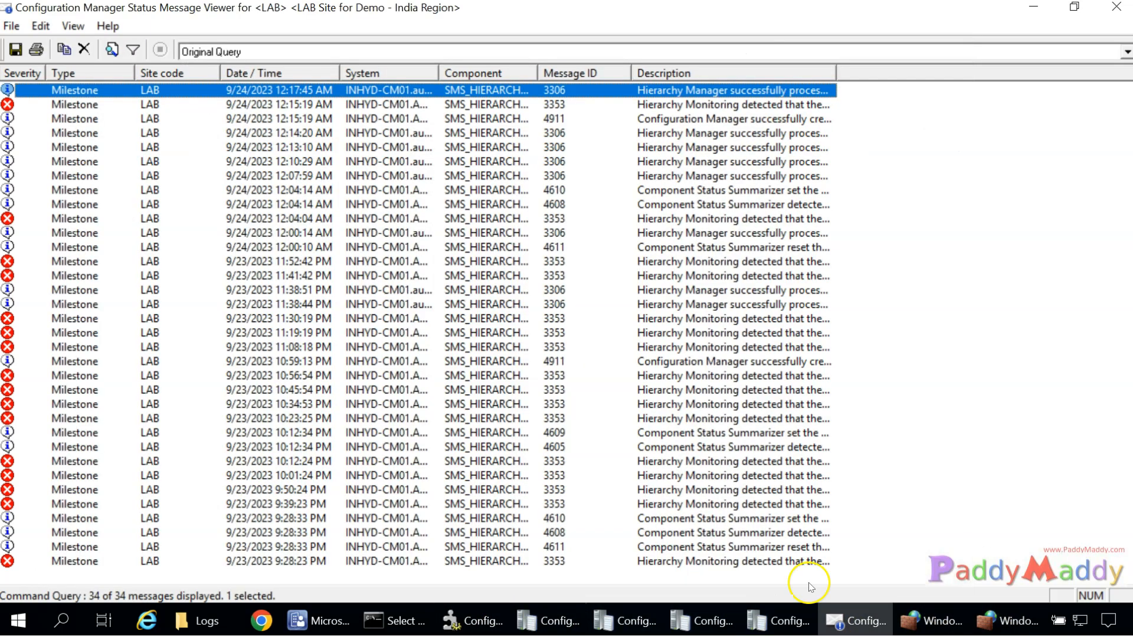
double_click(162, 105)
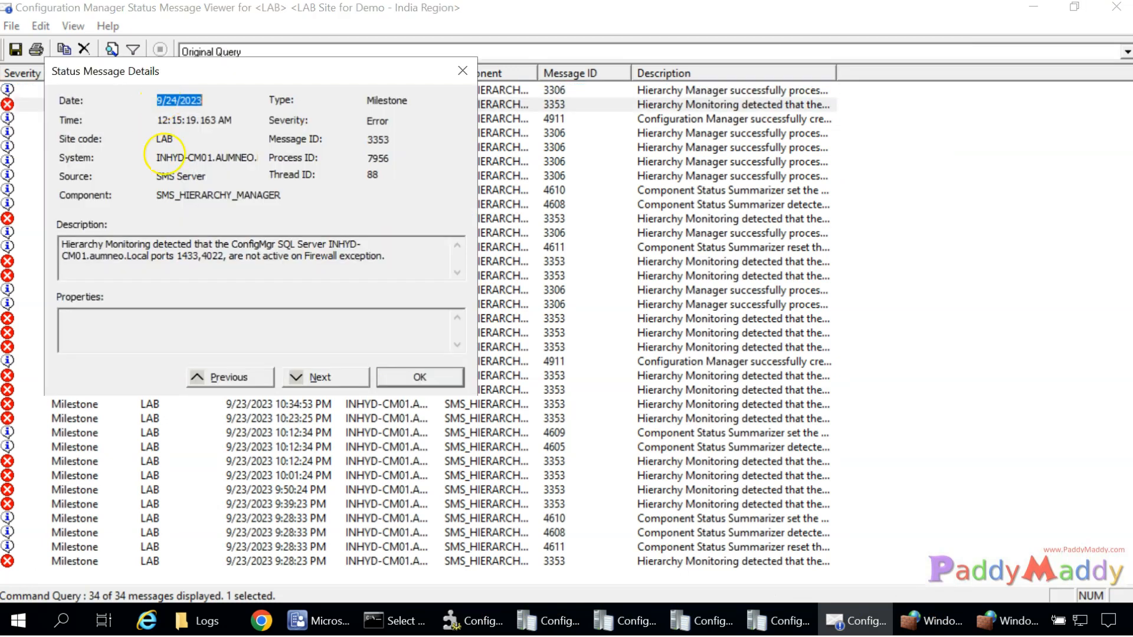
drag(181, 257, 220, 258)
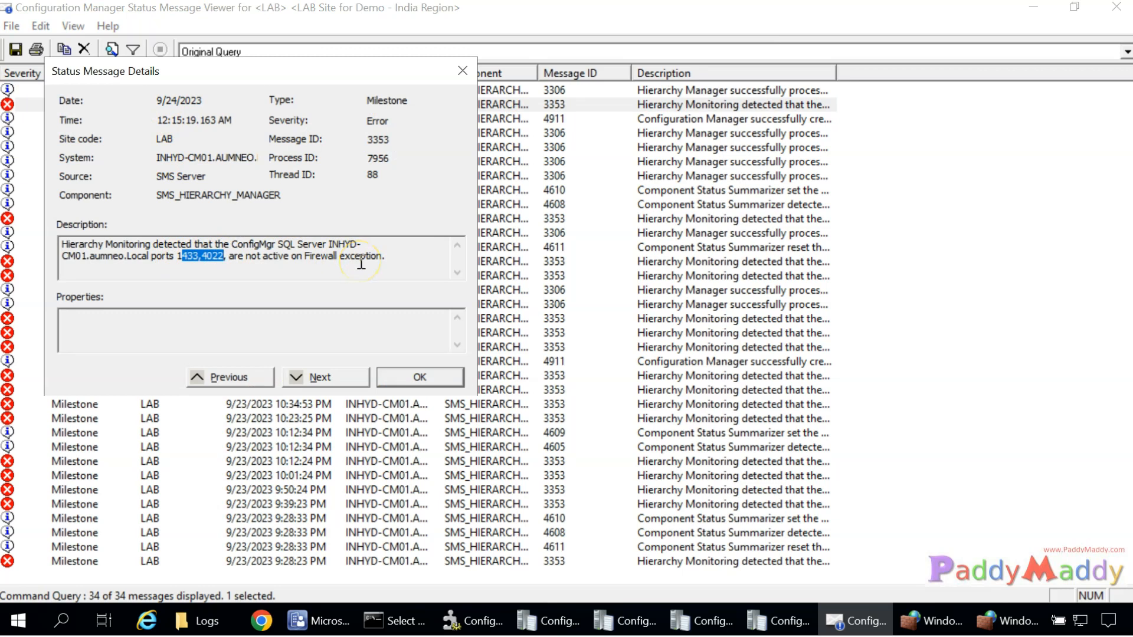
drag(229, 257, 386, 258)
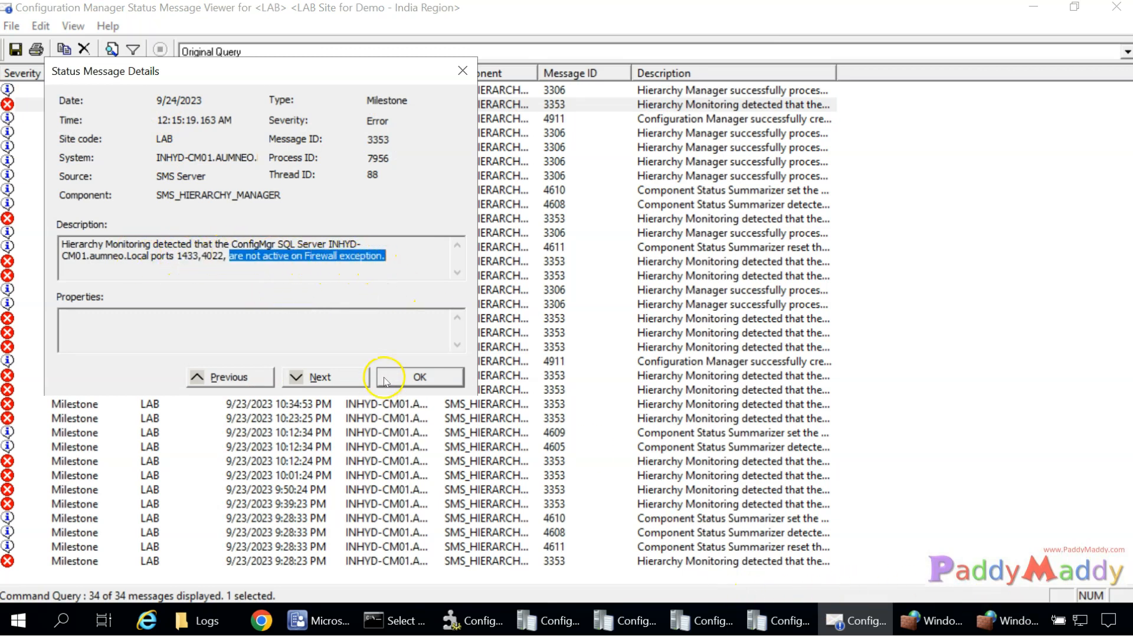
click(419, 378)
click(1008, 621)
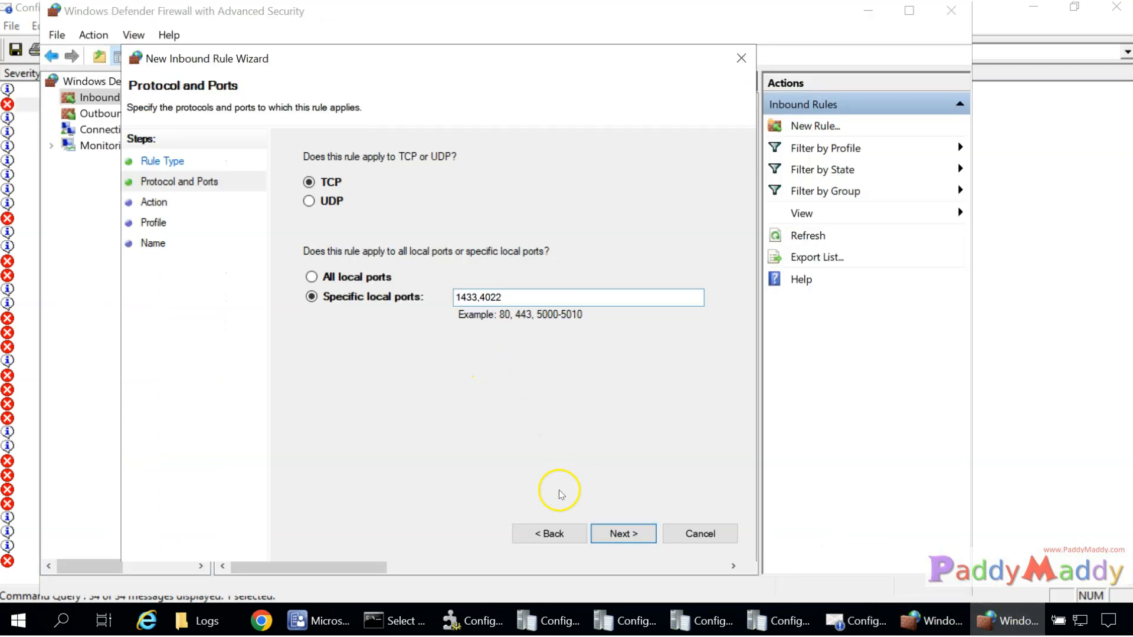
Finish the rule as Allow for Domain, Private and Public profiles, named SQL Ports Allow.
click(638, 536)
click(630, 532)
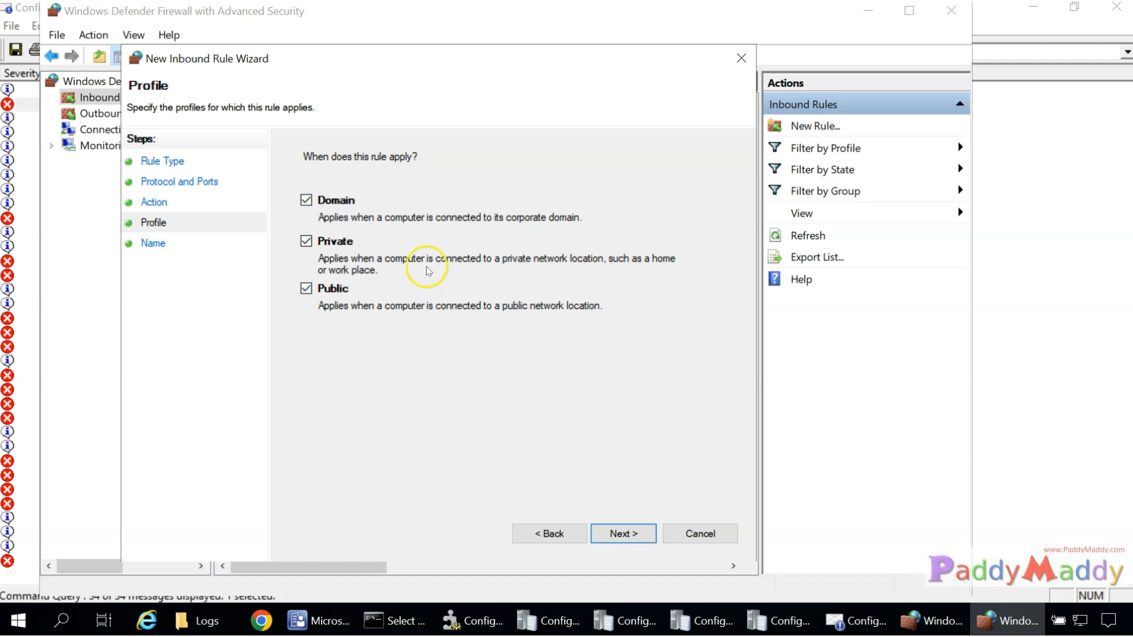
click(618, 533)
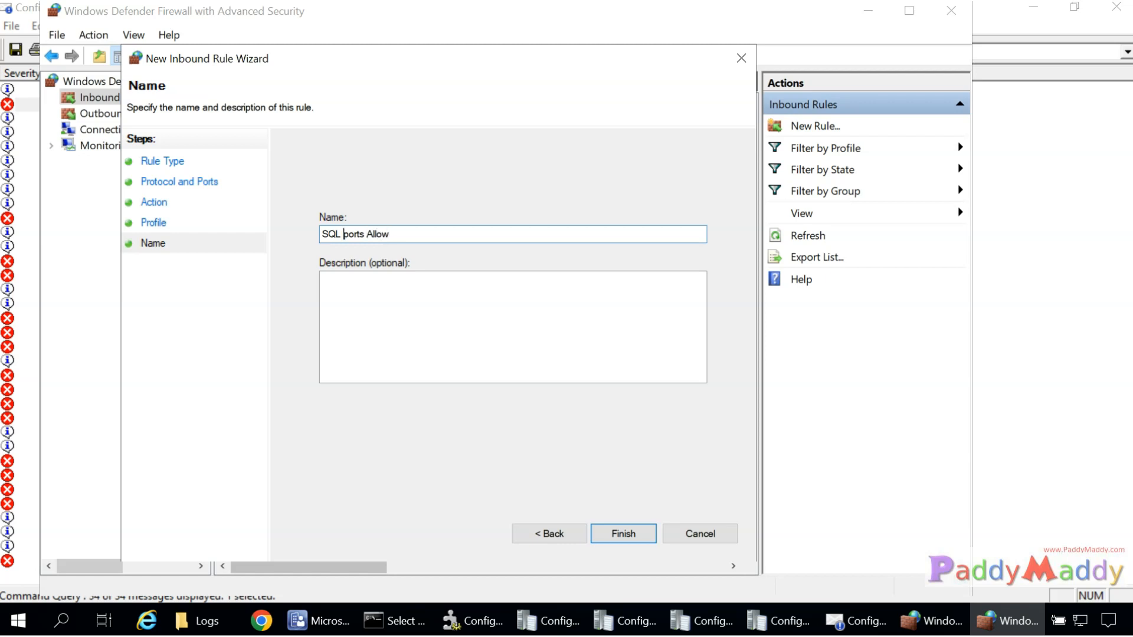
click(627, 534)
Review the SQL Ports Allow rule's properties without changes, then close the firewall windows.
click(345, 195)
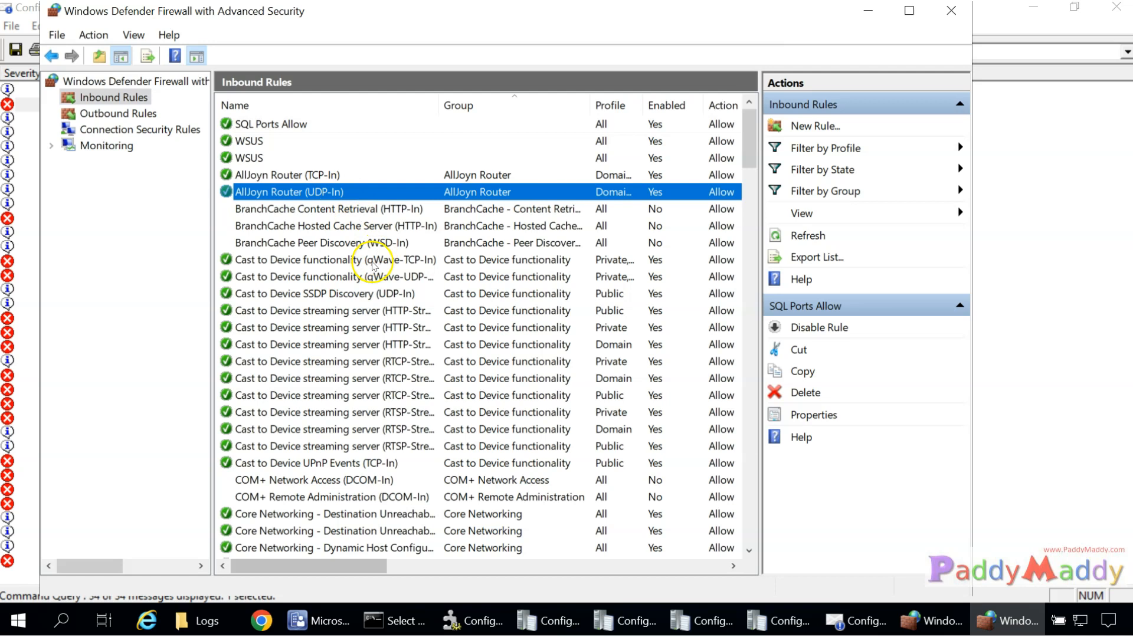
double_click(273, 135)
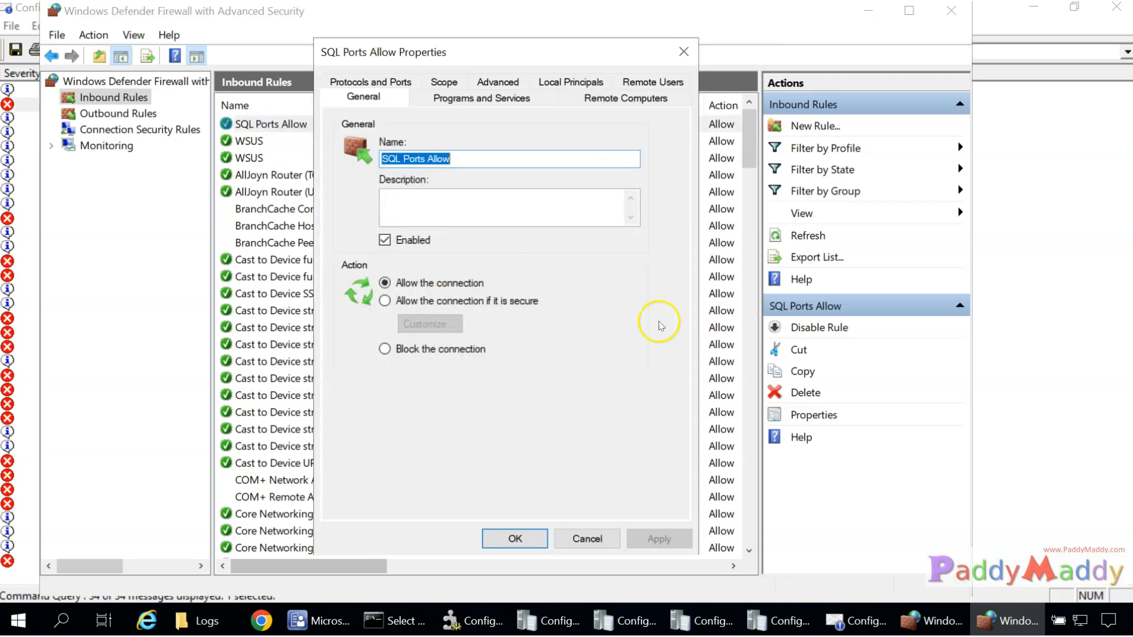
click(587, 467)
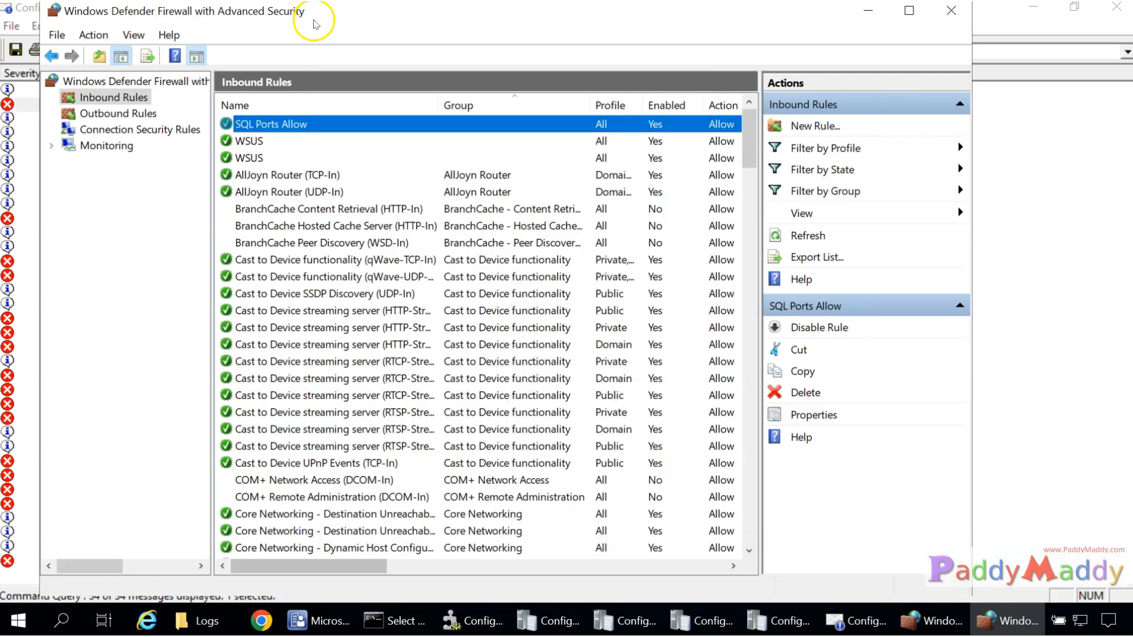
drag(311, 15, 292, 112)
click(932, 112)
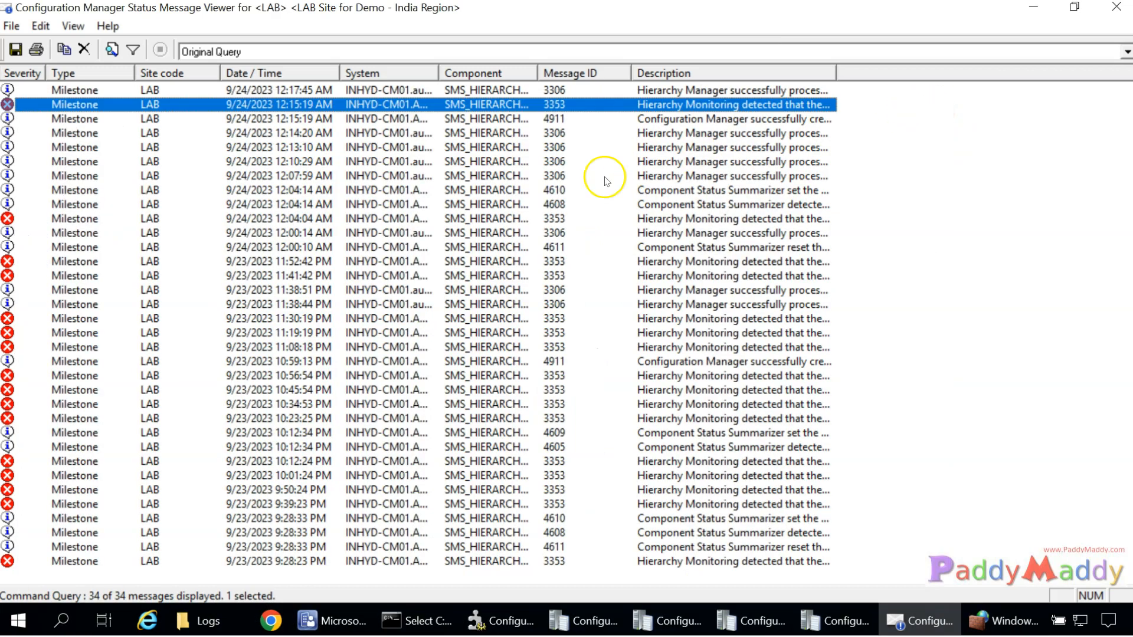
click(1115, 7)
Reset SMS_HIERARCHY_MANAGER's Warning count and widen the Component column to show full names.
click(904, 55)
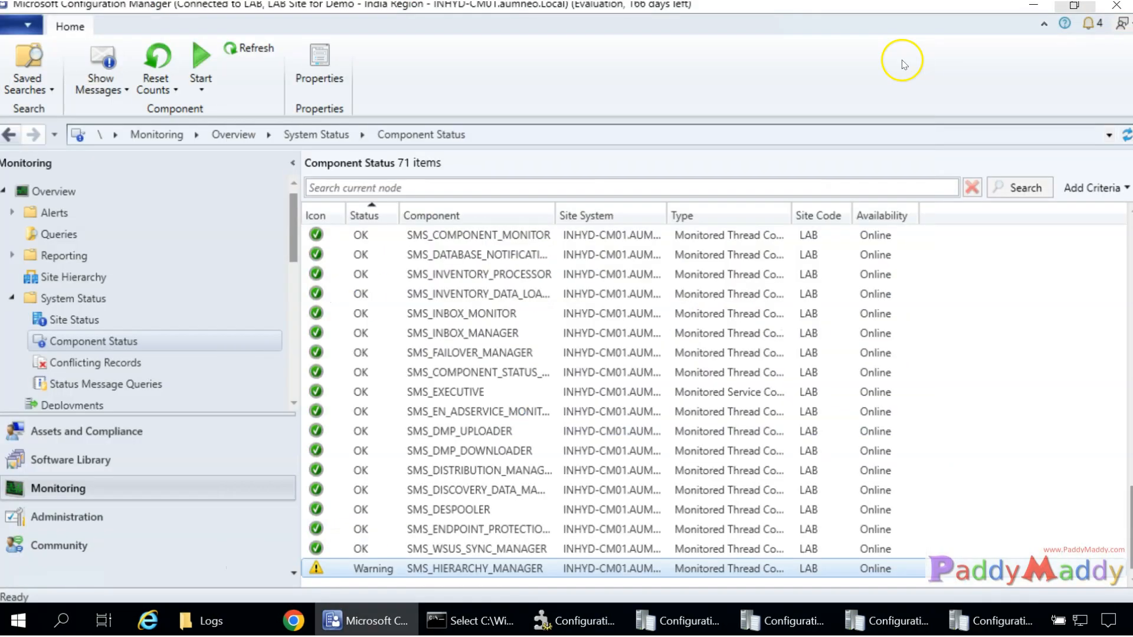
click(388, 570)
right_click(352, 571)
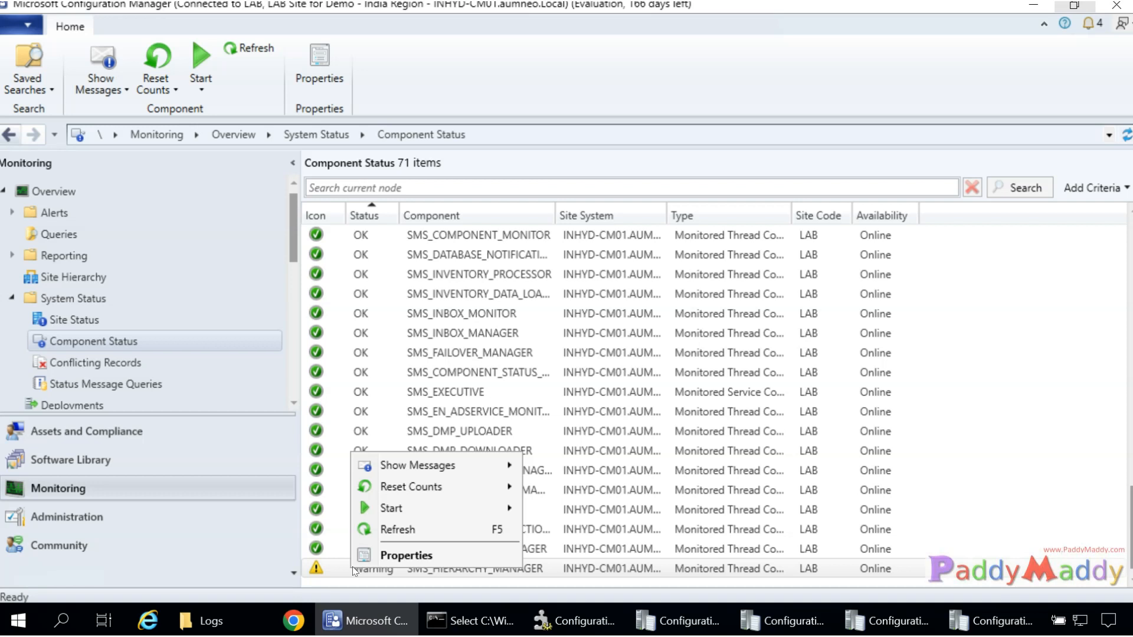
click(417, 516)
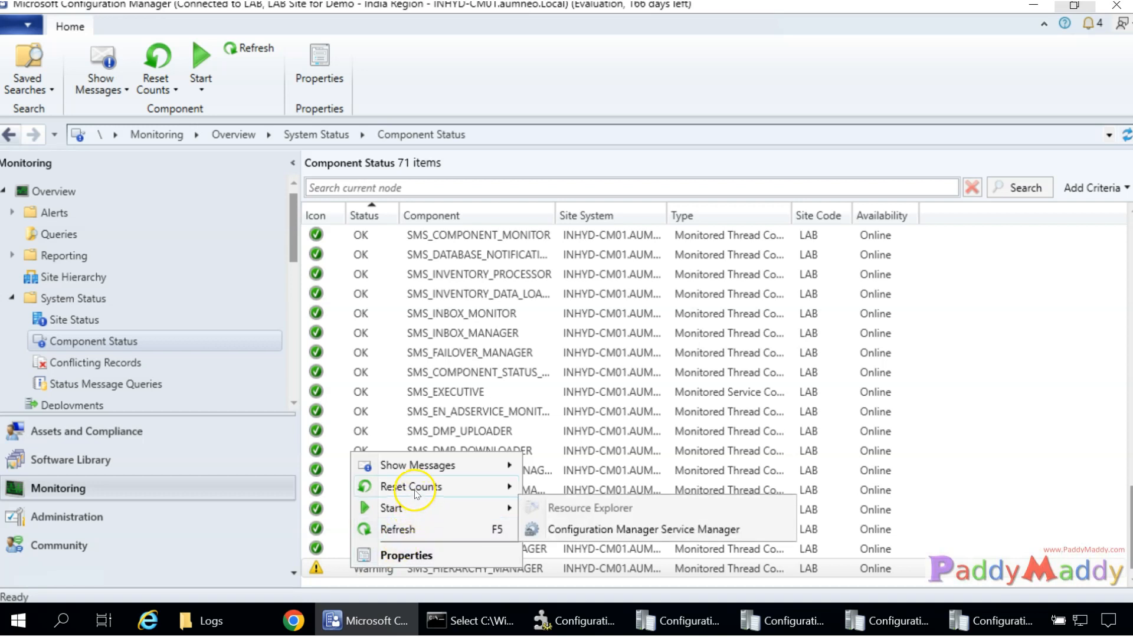
mouse_move(418, 490)
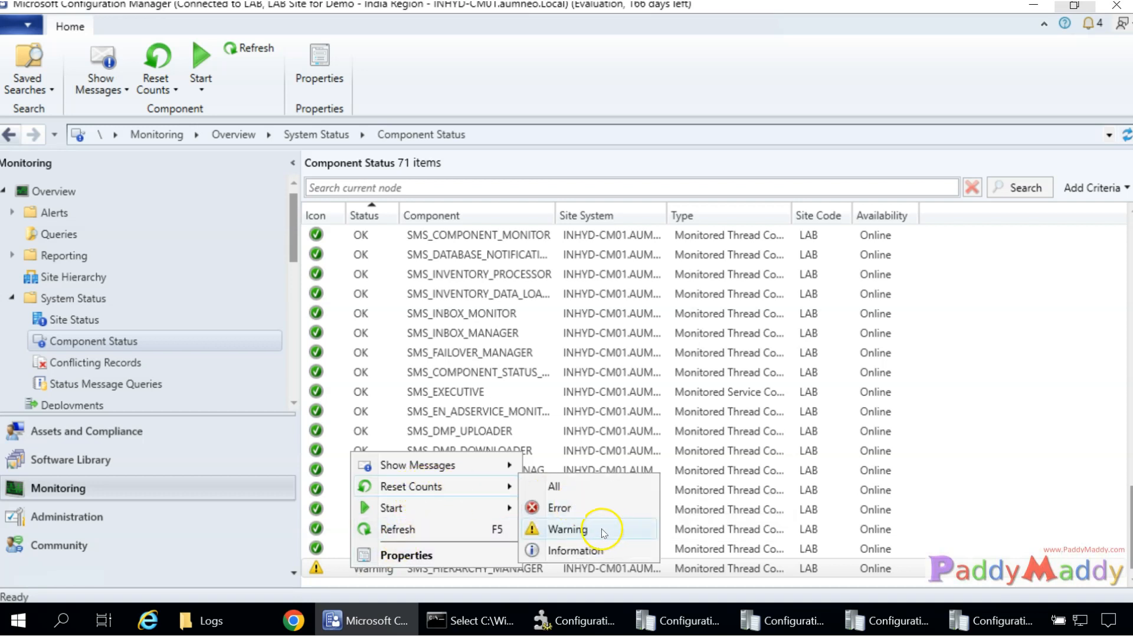
click(567, 530)
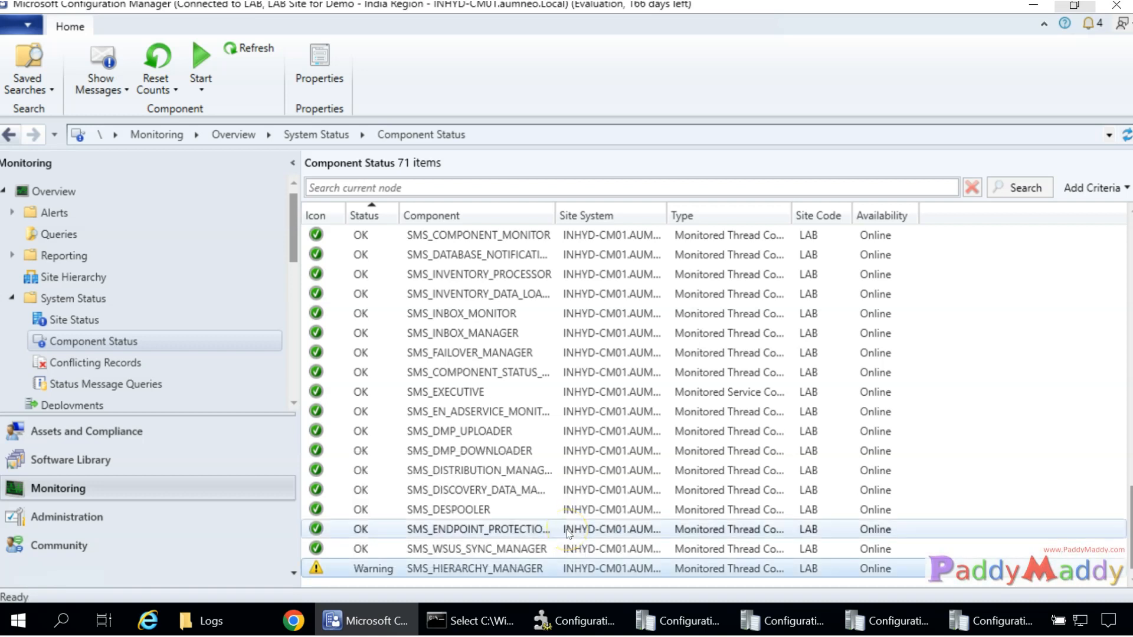
right_click(376, 568)
mouse_move(425, 492)
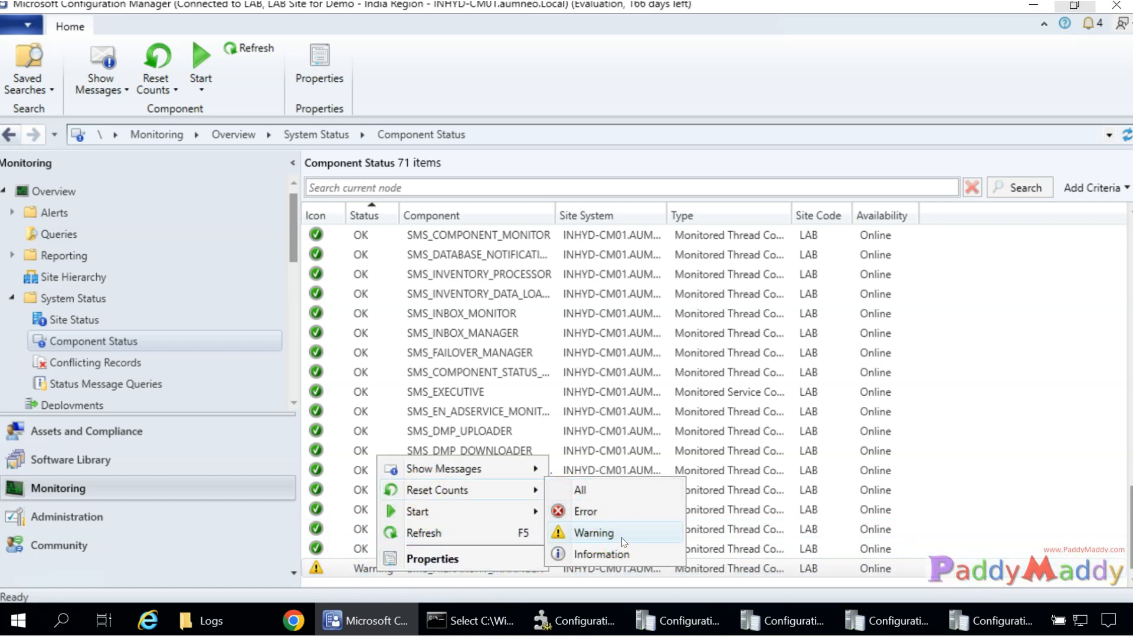
click(623, 542)
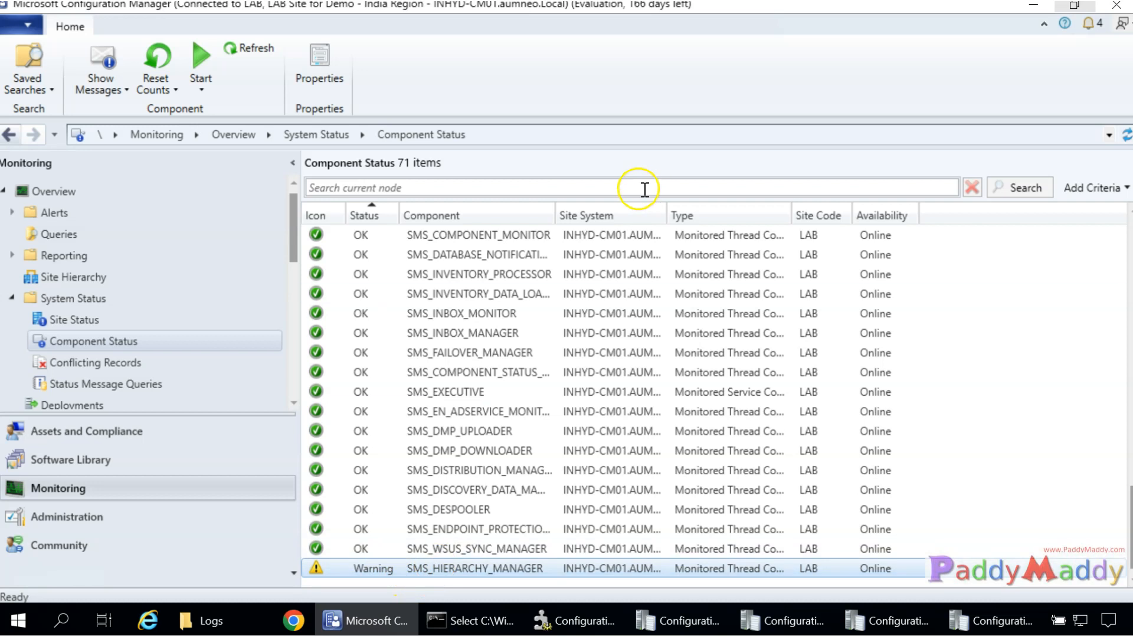
drag(555, 215, 670, 214)
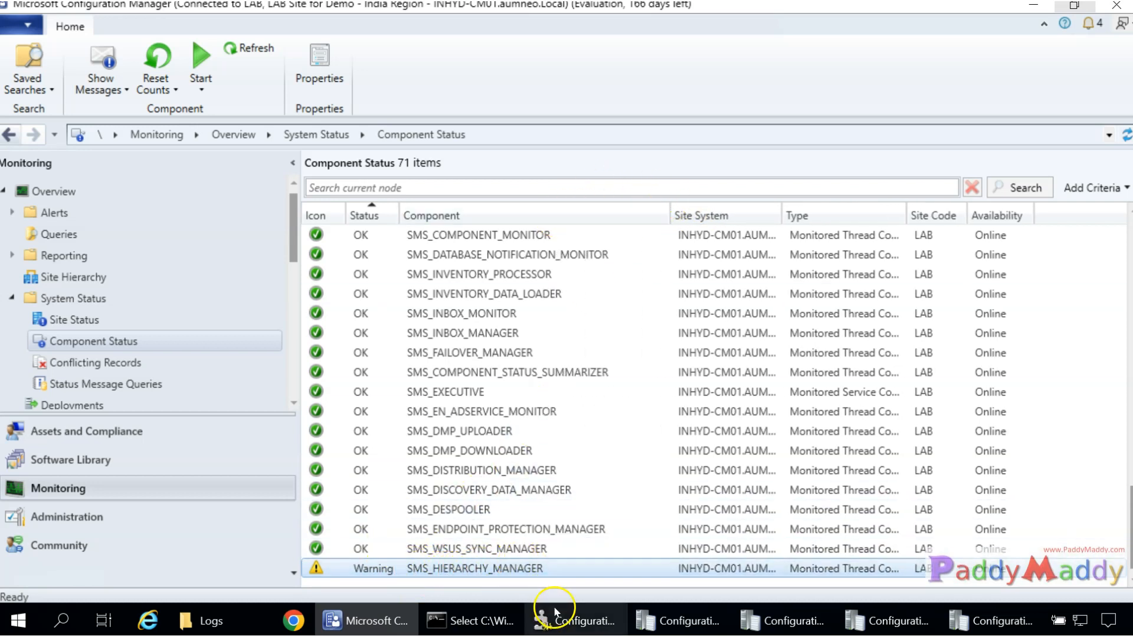
click(572, 621)
Query, stop and refresh SMS_HIERARCHY_MANAGER in Service Manager.
click(308, 317)
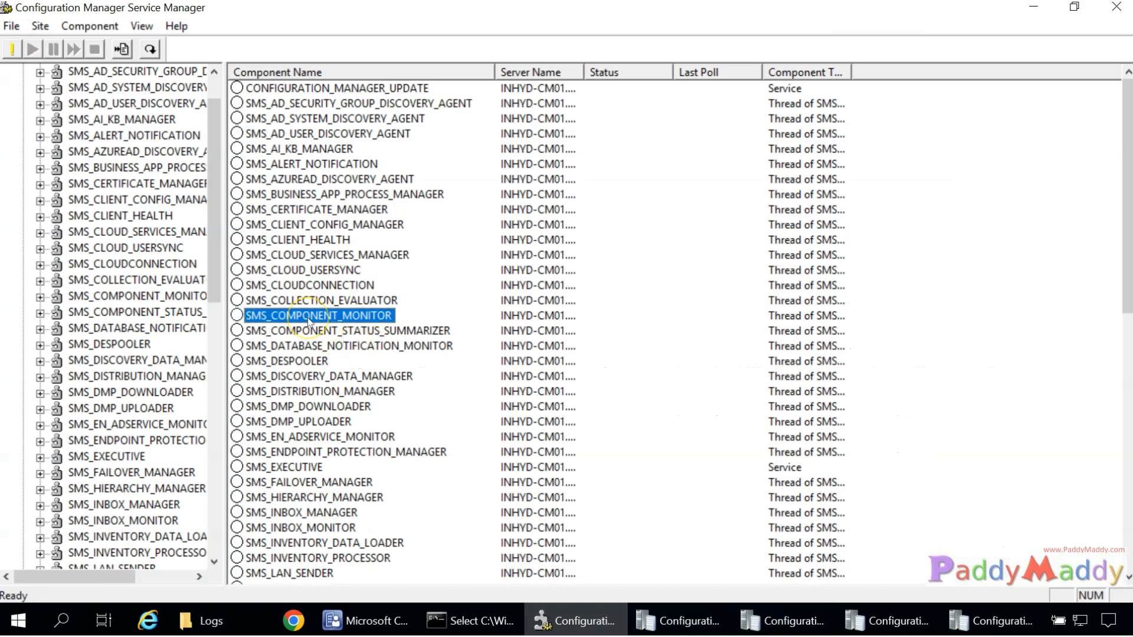
click(328, 497)
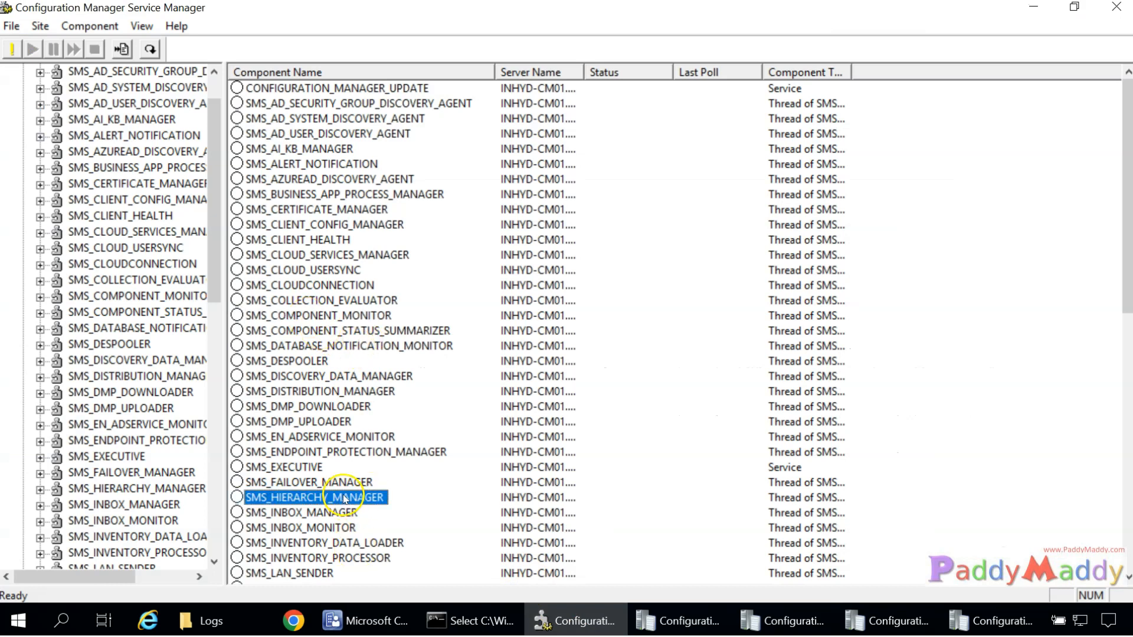
right_click(345, 498)
click(418, 334)
right_click(311, 499)
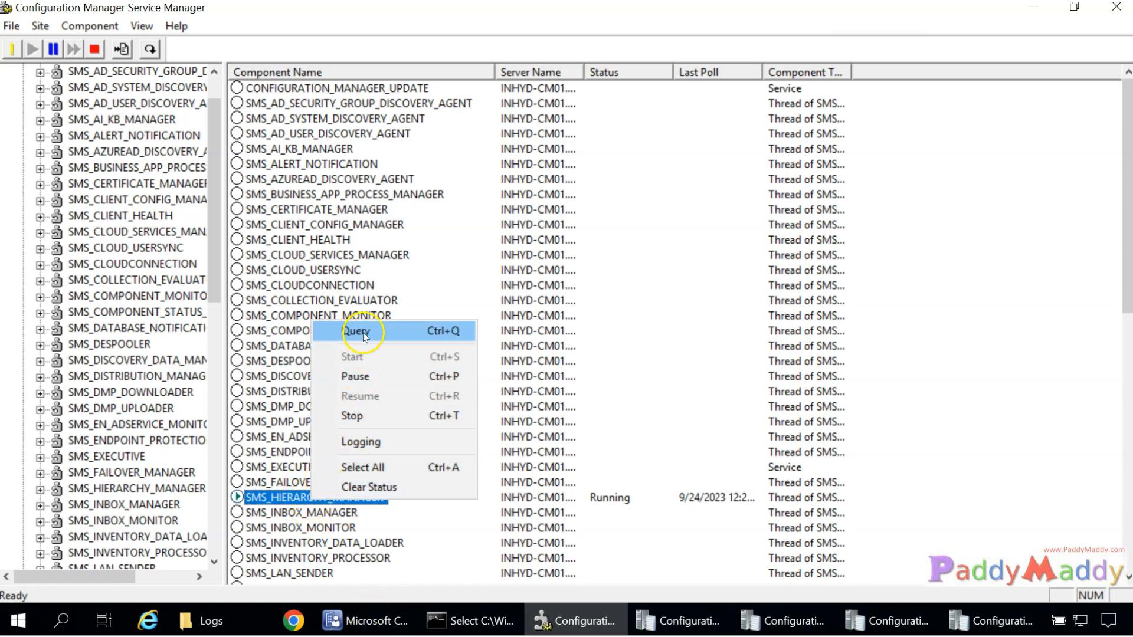
click(360, 417)
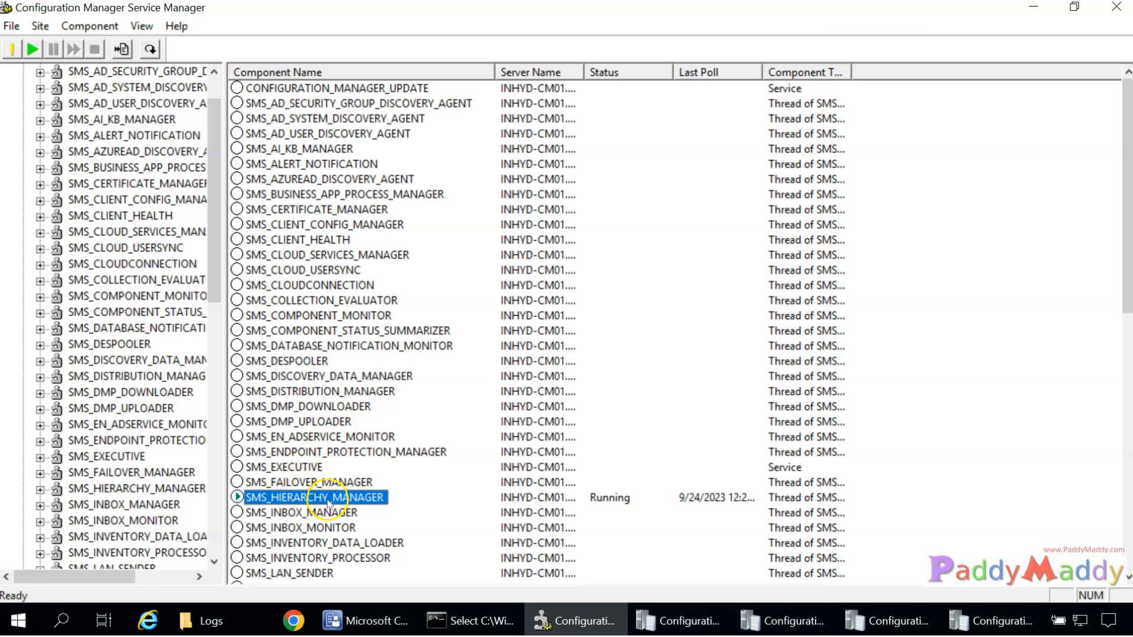
right_click(329, 504)
click(331, 494)
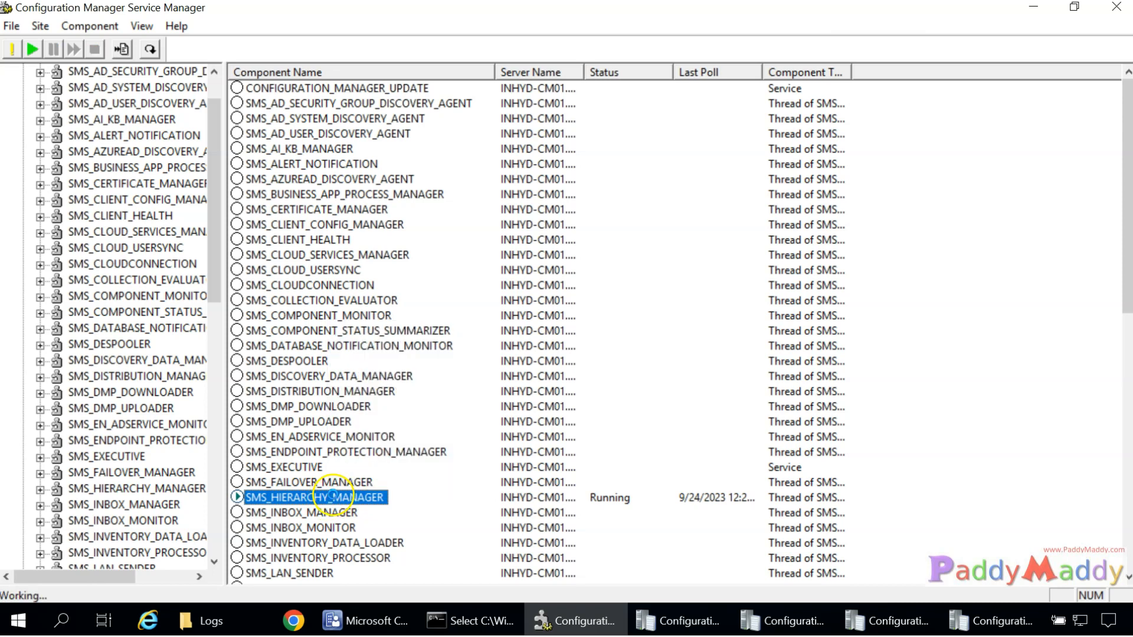
Confirm in its Logging settings that the component's log file is hman.log, without changes.
right_click(334, 495)
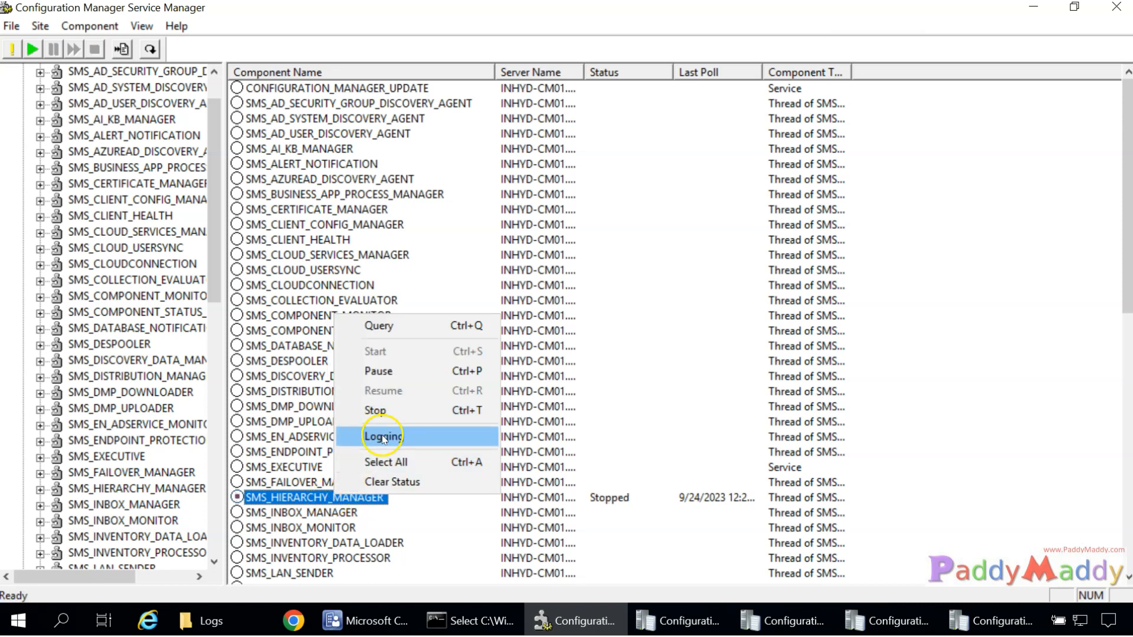
click(380, 437)
drag(546, 298, 850, 298)
drag(672, 298, 762, 301)
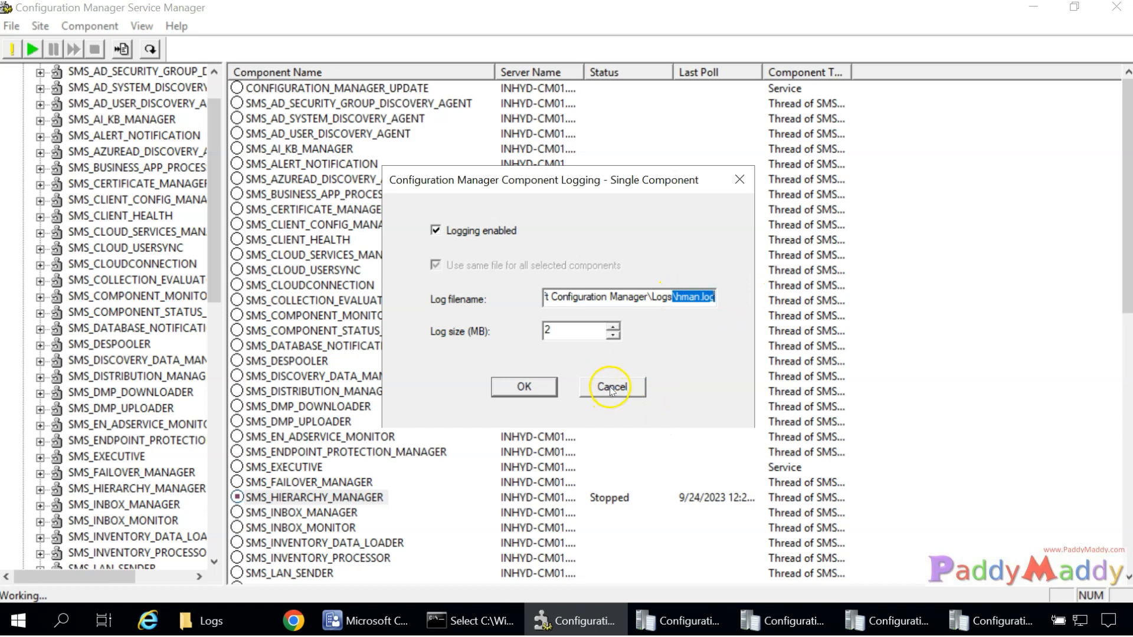
click(612, 389)
click(971, 621)
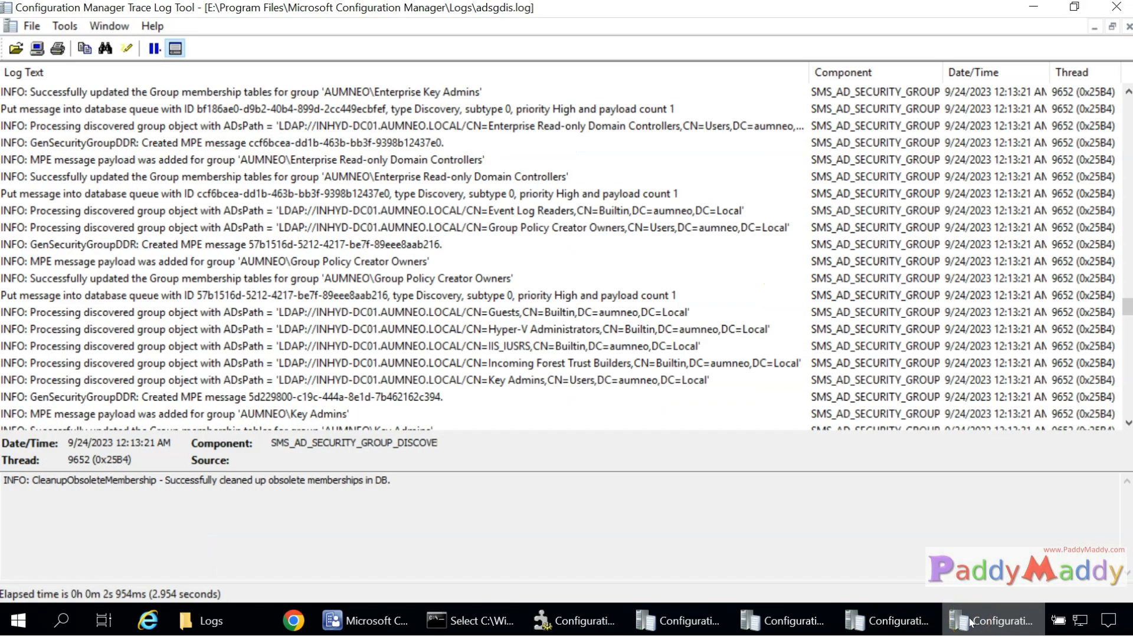
Open hman.log from the Logs folder in the Trace Log Tool.
key(ctrl+o)
click(482, 230)
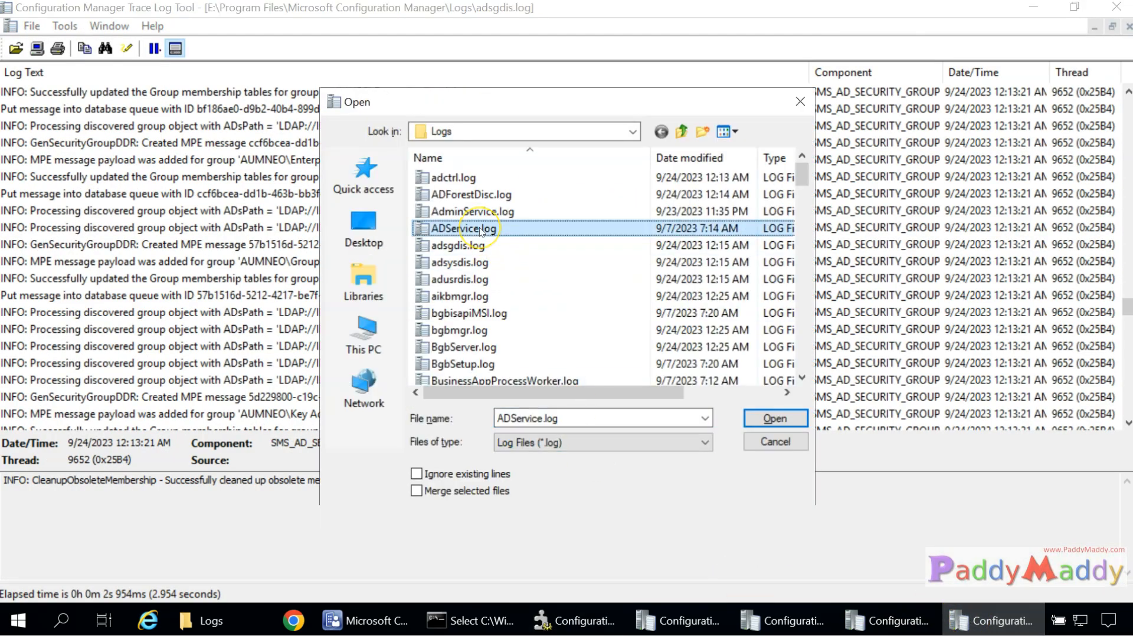
key(h)
double_click(461, 195)
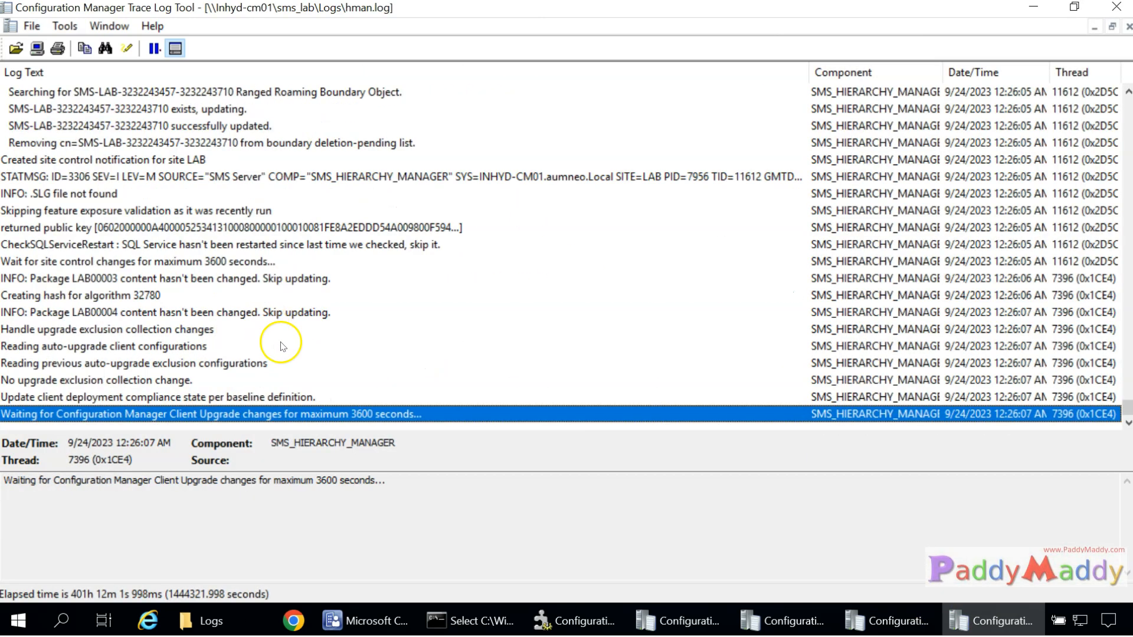
Browse hman.log from the start to the port 1433,4022 firewall exception entry.
click(245, 249)
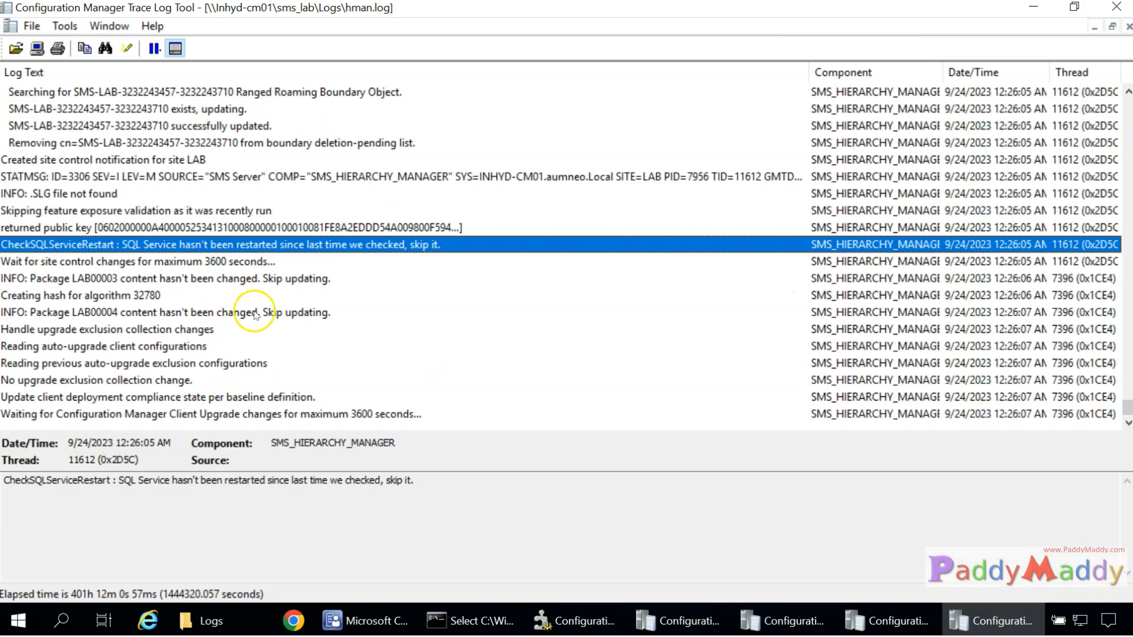
click(255, 314)
scroll(253, 323, up, 20)
scroll(263, 329, up, 10)
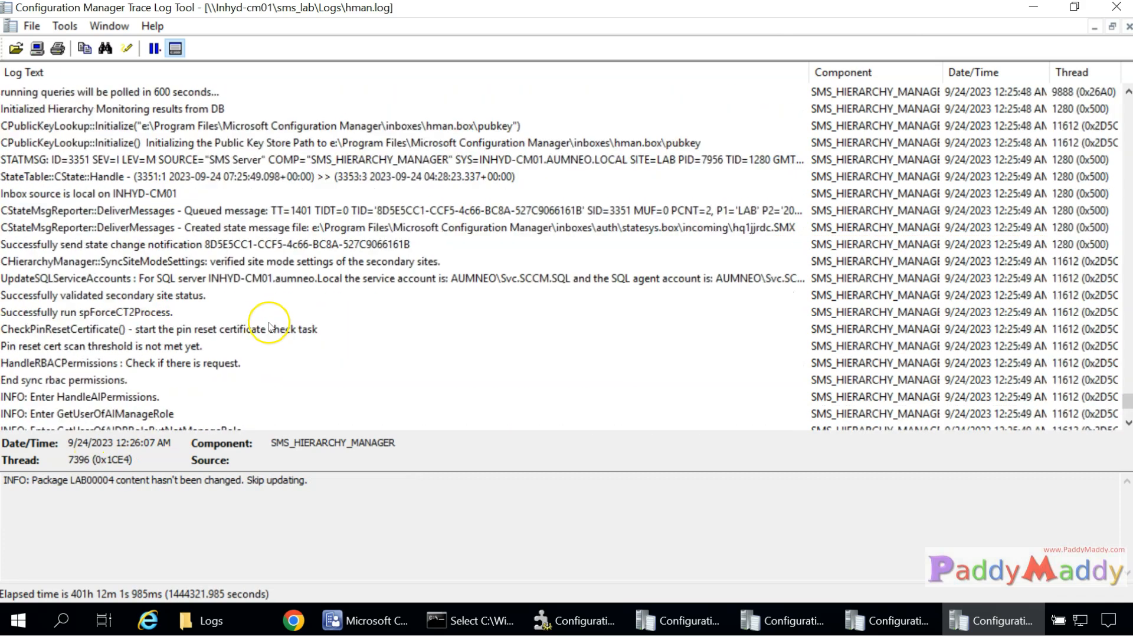
key(ctrl+Home)
scroll(354, 295, down, 7)
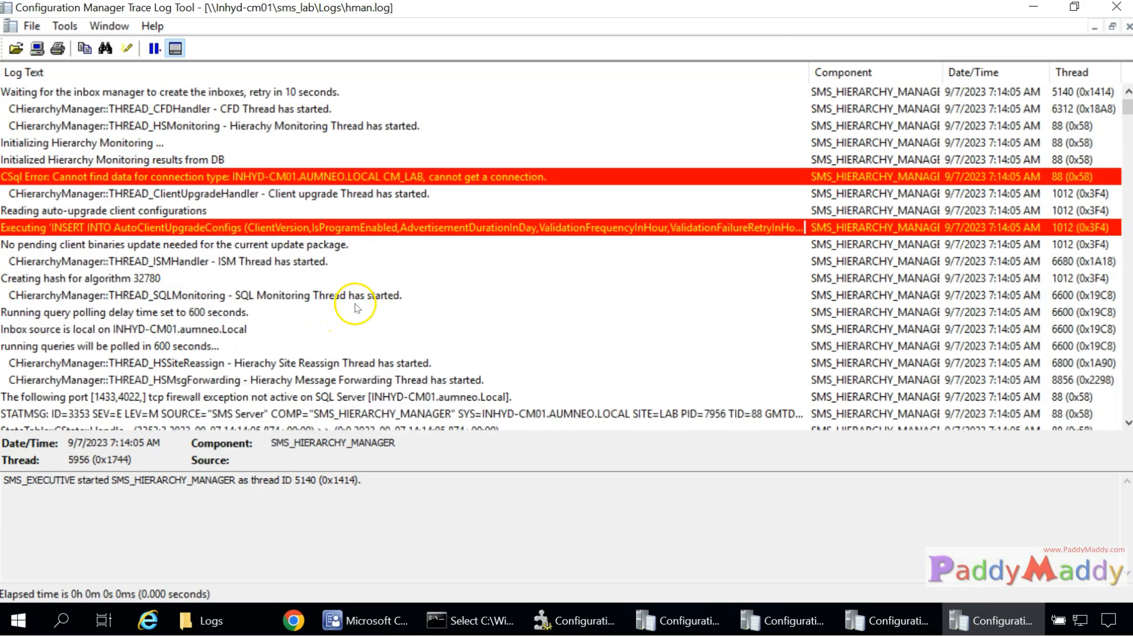
click(205, 210)
click(222, 278)
scroll(236, 348, down, 15)
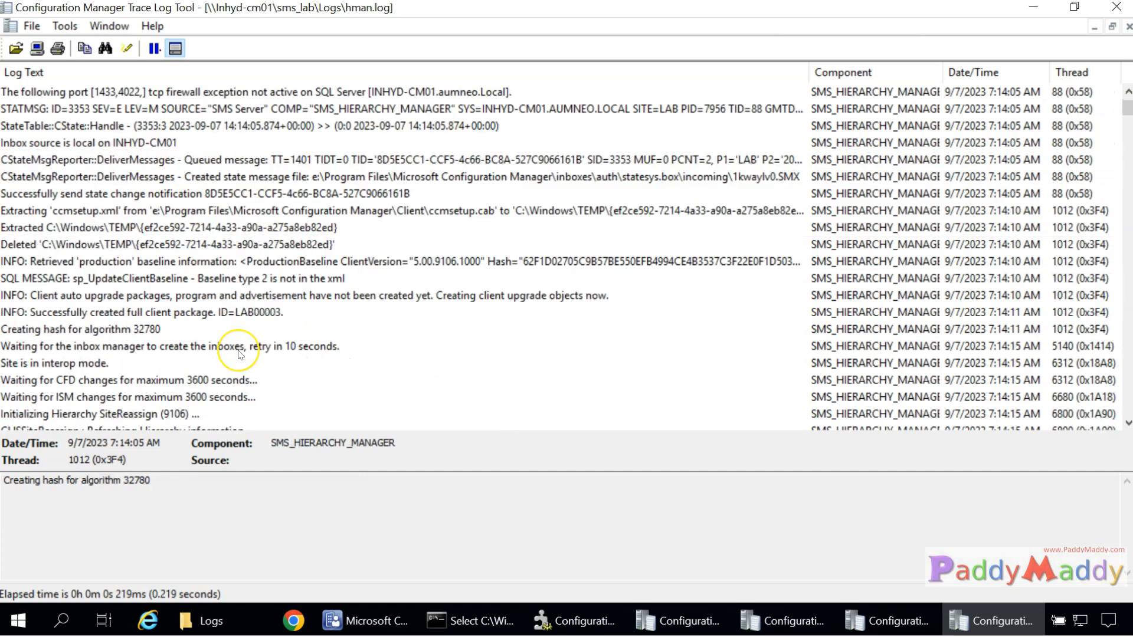
scroll(241, 353, down, 6)
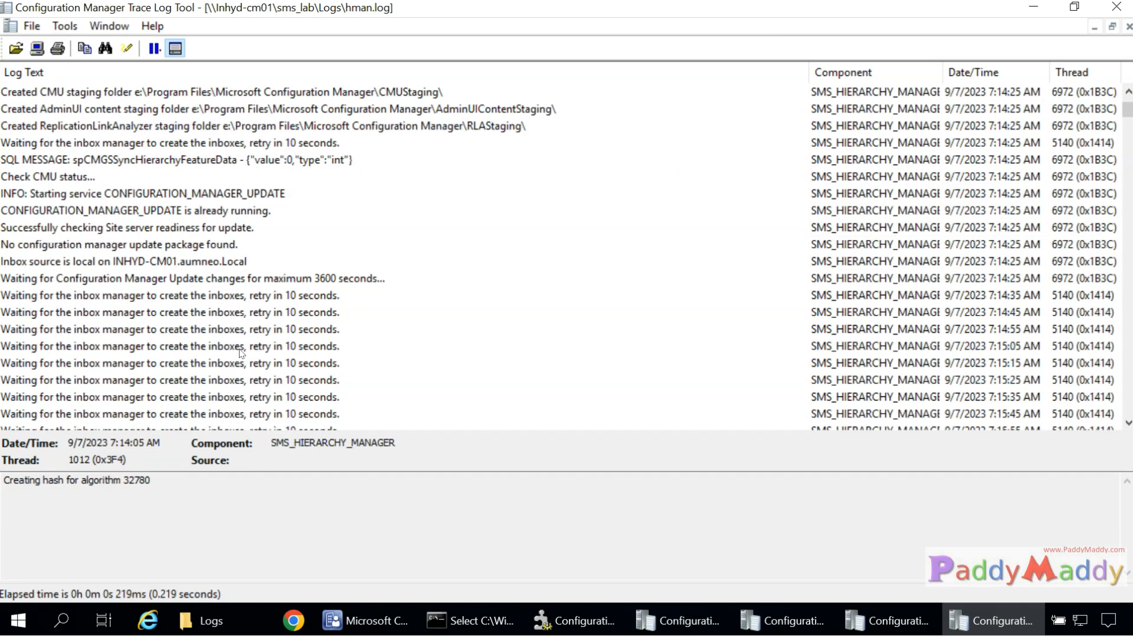
scroll(242, 353, down, 20)
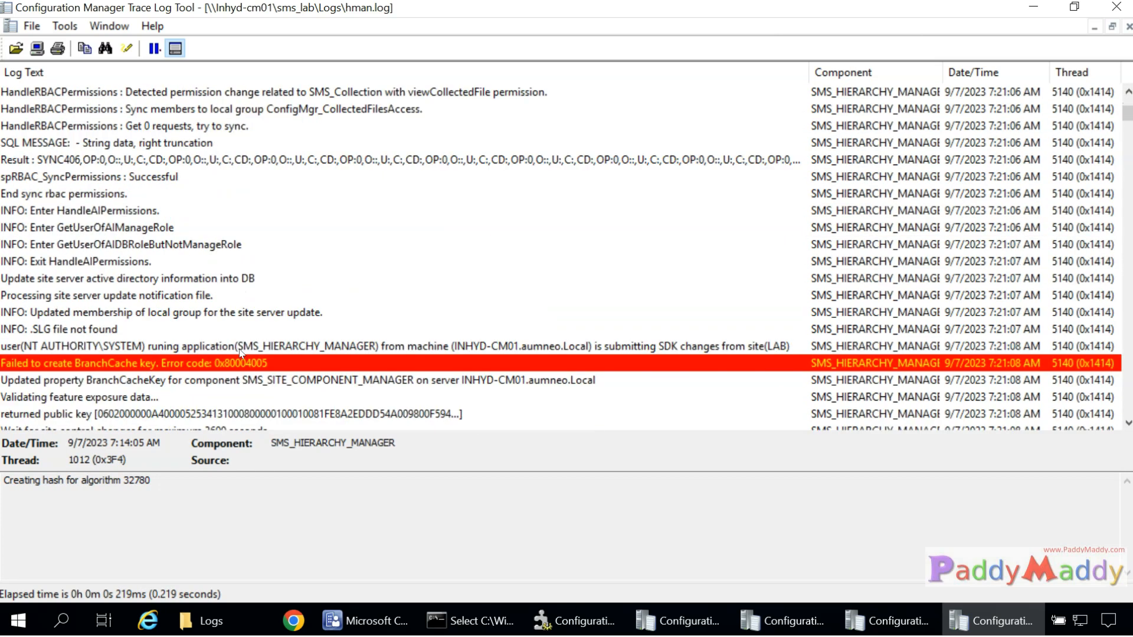
click(311, 412)
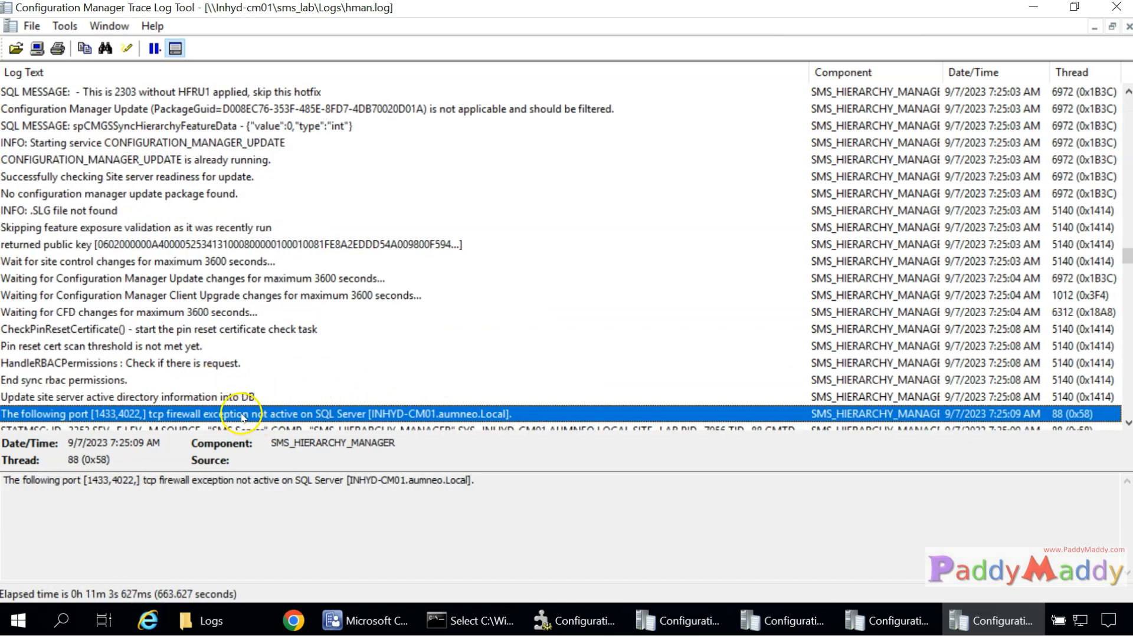
scroll(419, 408, down, 2)
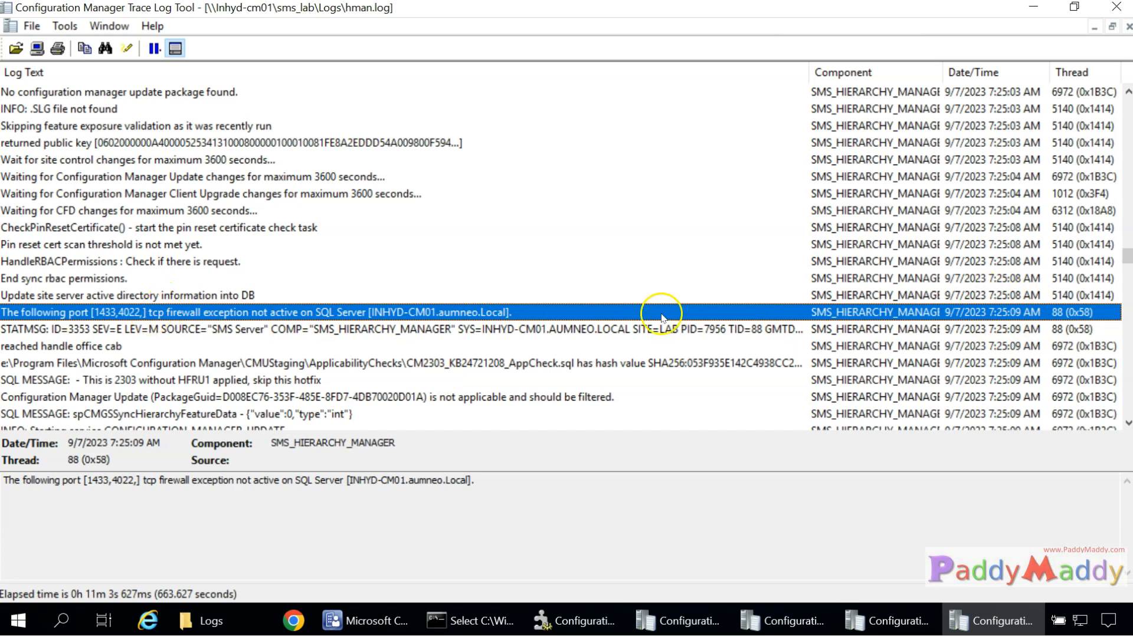
click(285, 297)
click(248, 314)
Search upward for 1433 from the log's end and review the firewall exception details.
key(End)
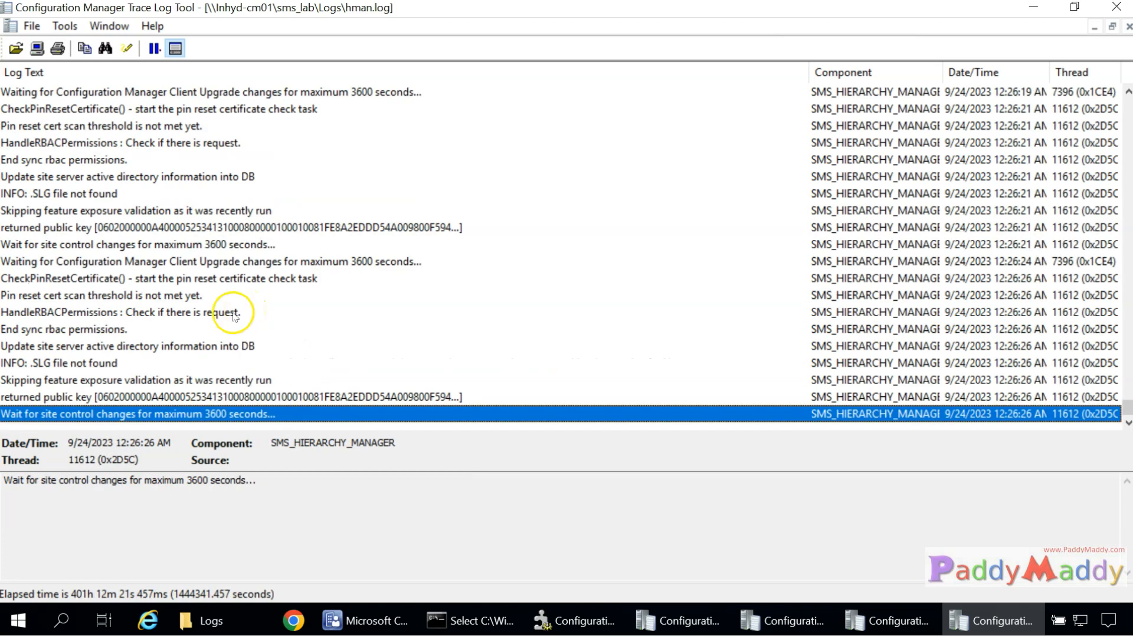
key(ctrl+f)
click(557, 332)
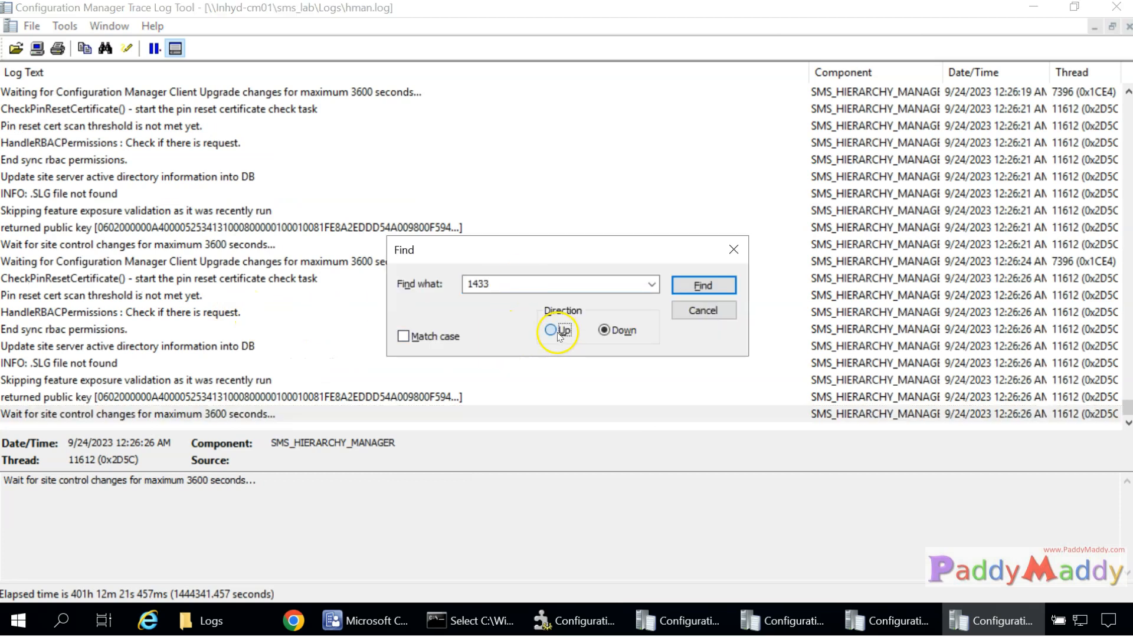
key(Return)
scroll(336, 232, up, 1)
drag(62, 479, 930, 488)
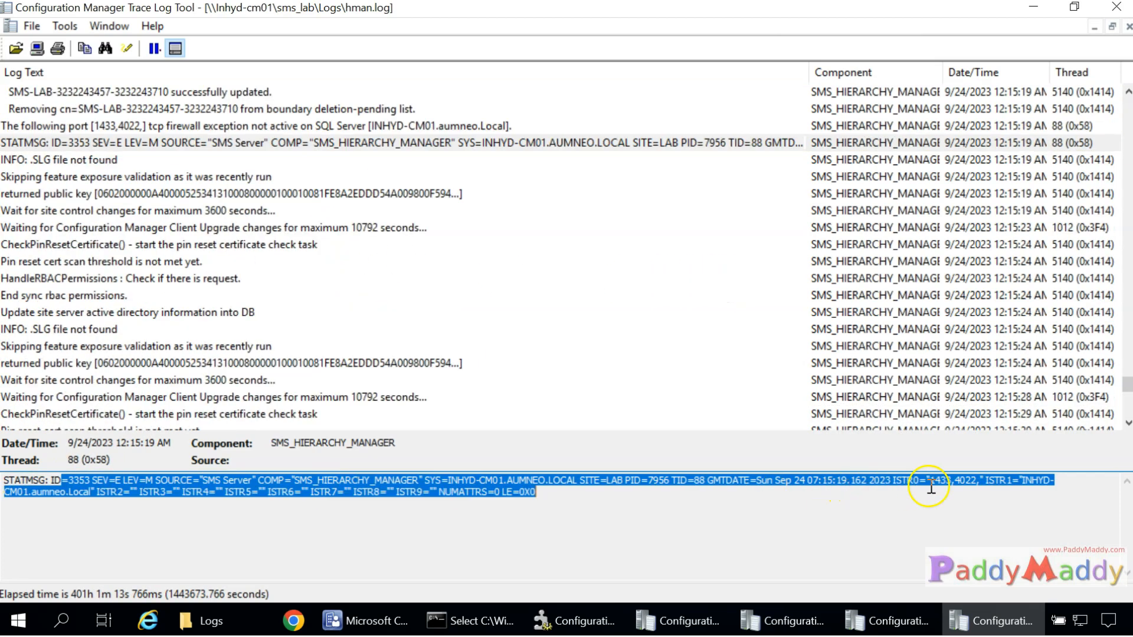
click(258, 125)
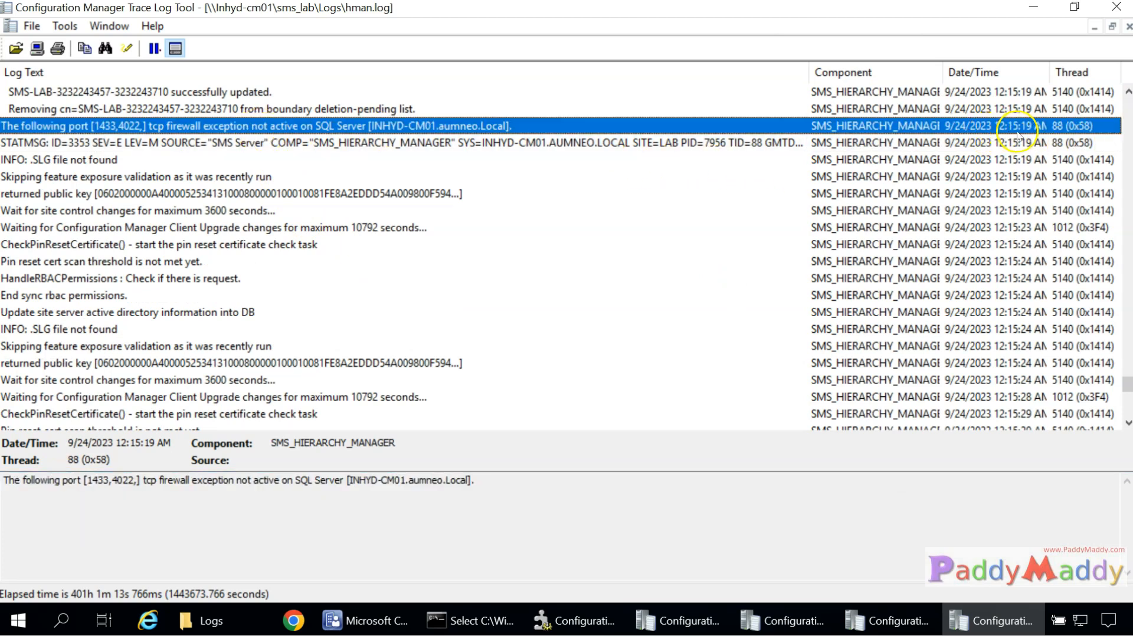
scroll(918, 233, down, 15)
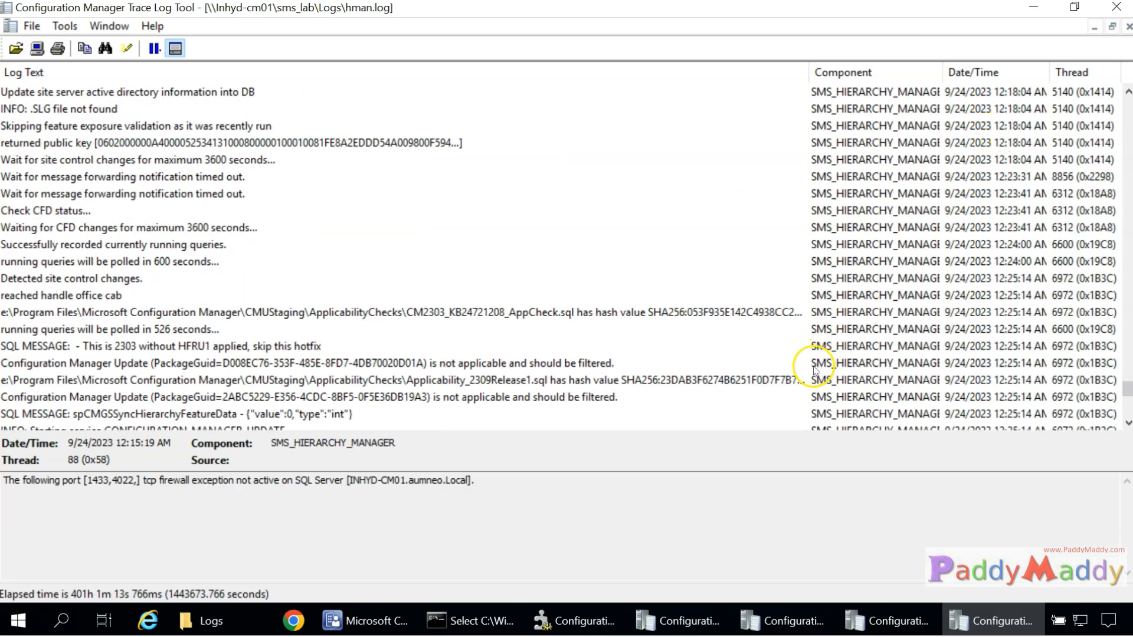
click(942, 380)
key(End)
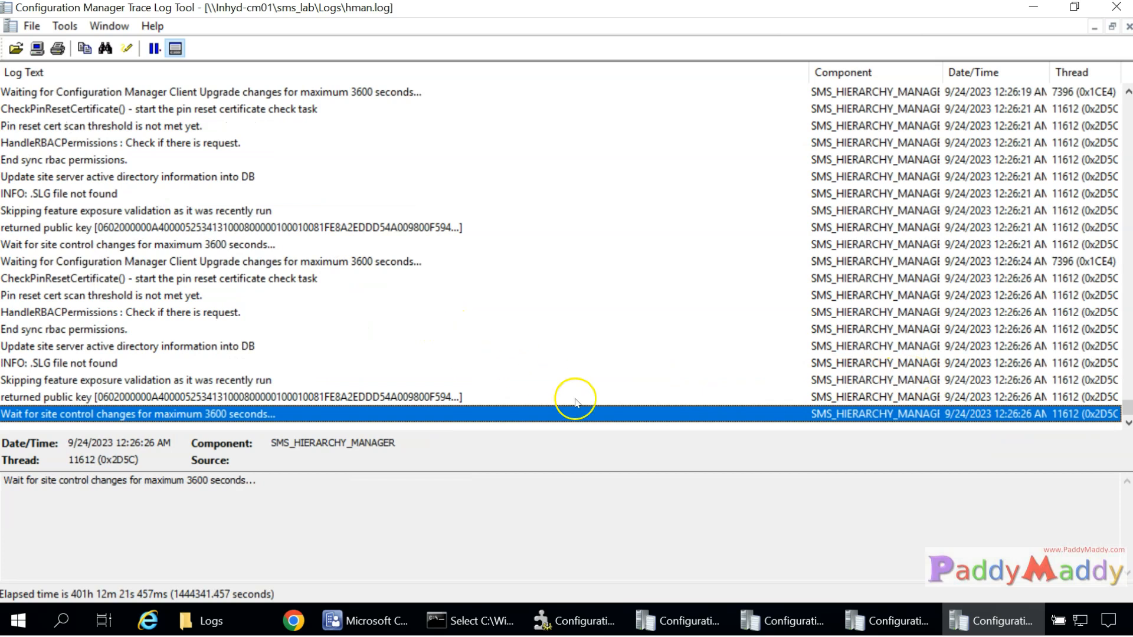
scroll(335, 308, up, 3)
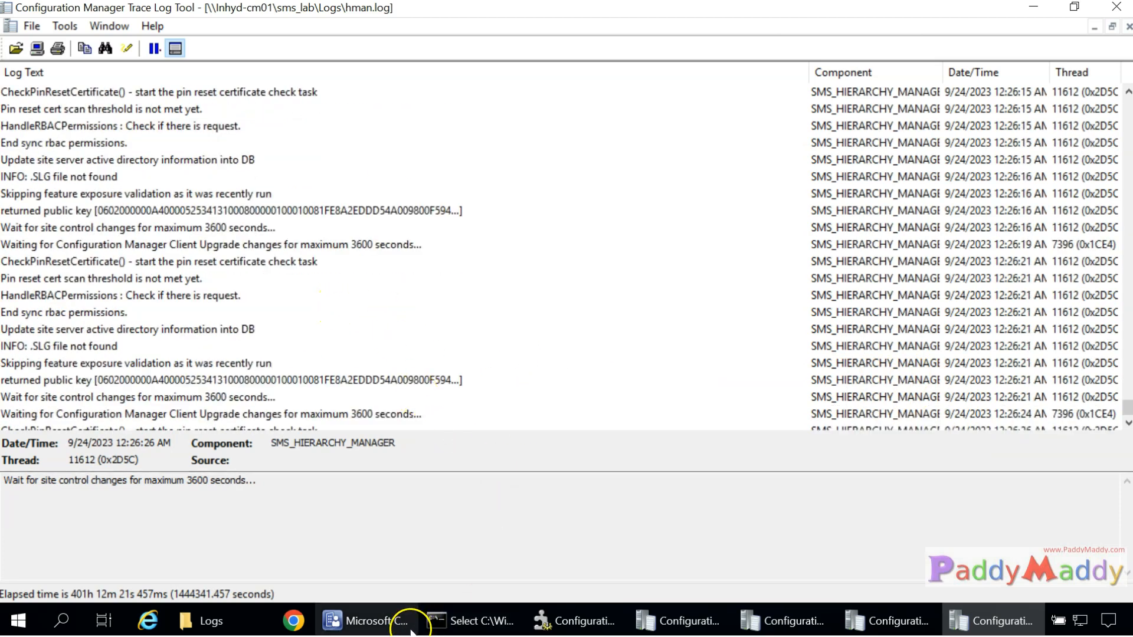
click(354, 621)
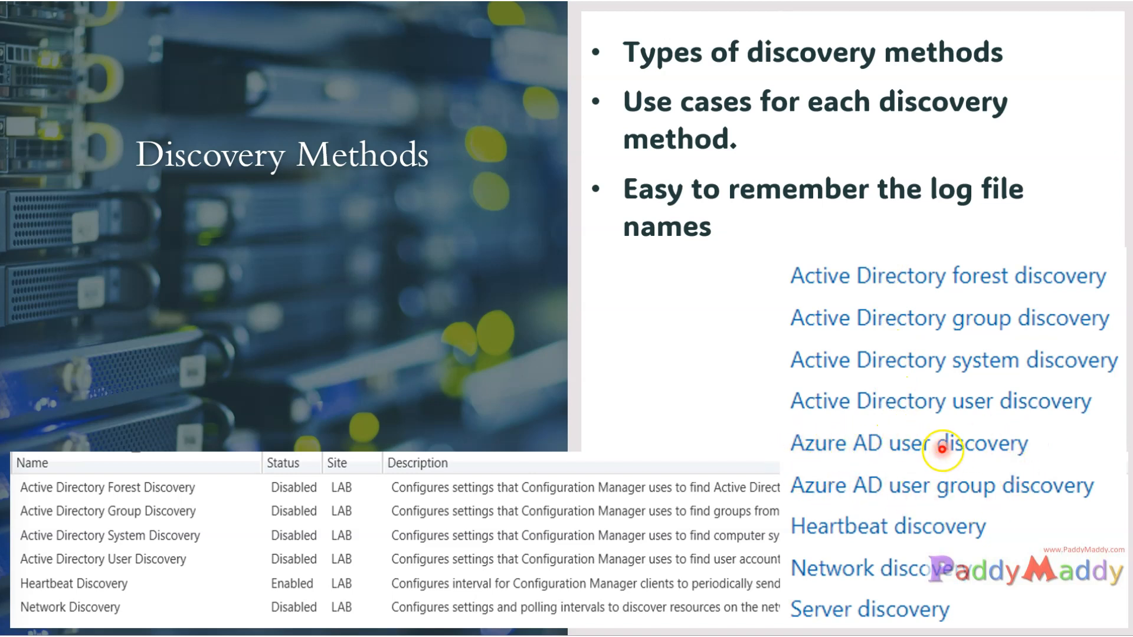
Advance to the Client Installation Methods slide listing six installation approaches.
key(Right)
key(Right)
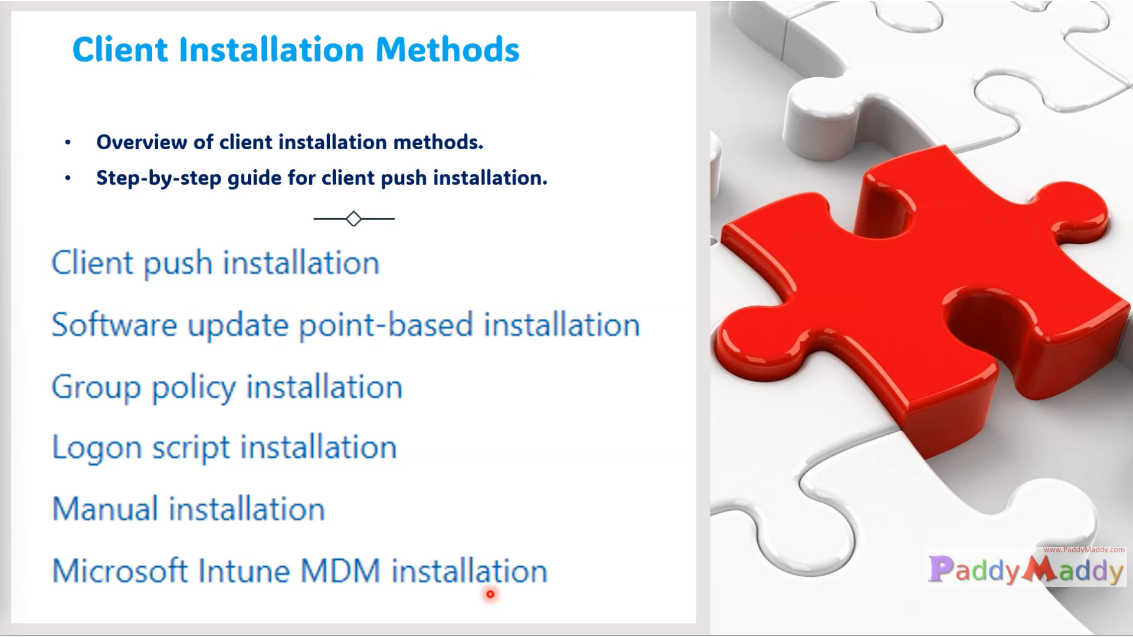
click(490, 584)
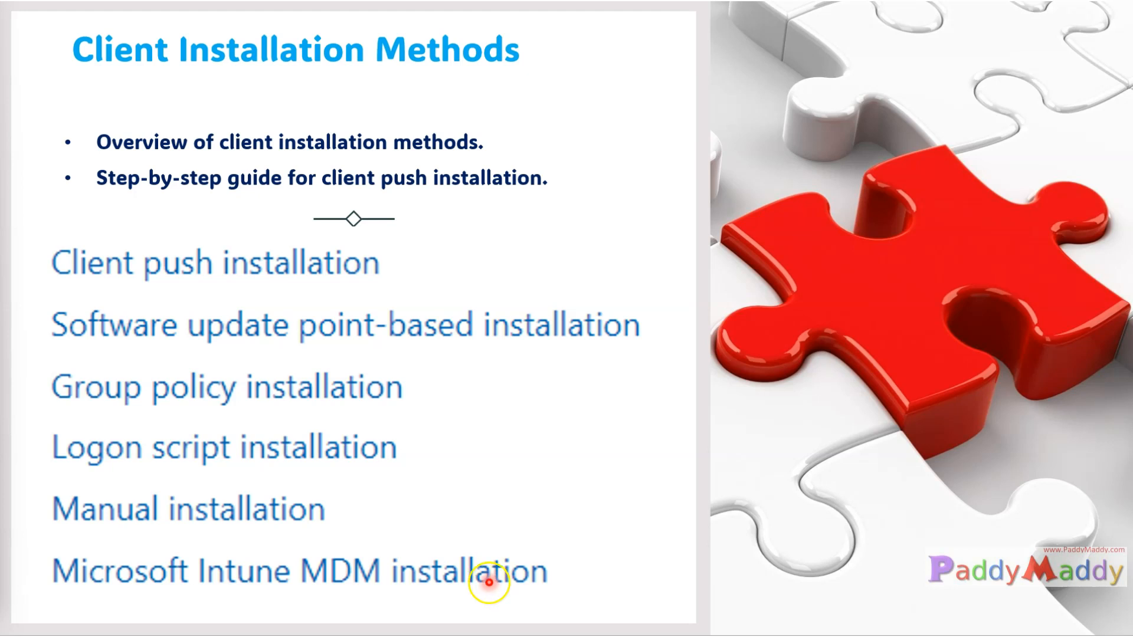